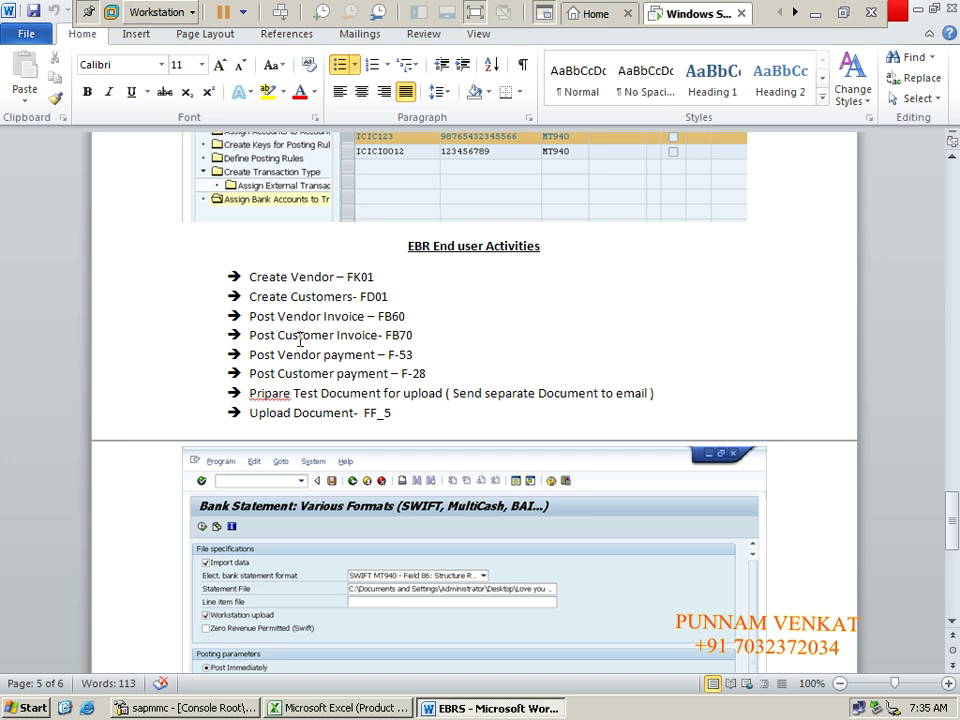
Step: Highlight the six EBR activities (FK01 to FF_5) in Word, then clear everything to the desktop
click(299, 356)
shift+click(436, 373)
drag(436, 373, 229, 292)
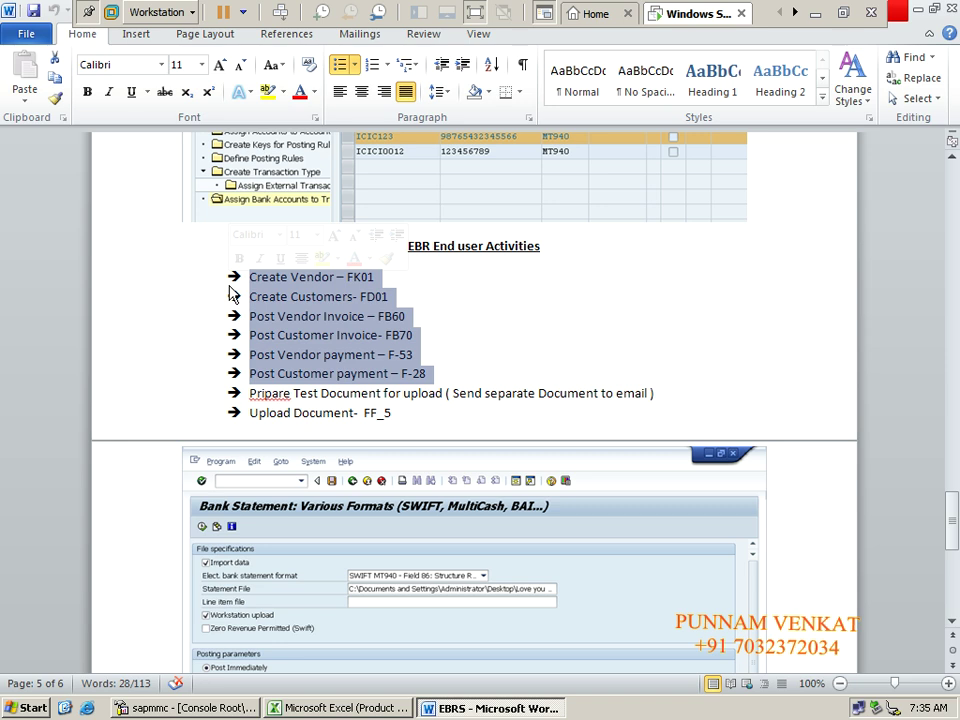
click(337, 296)
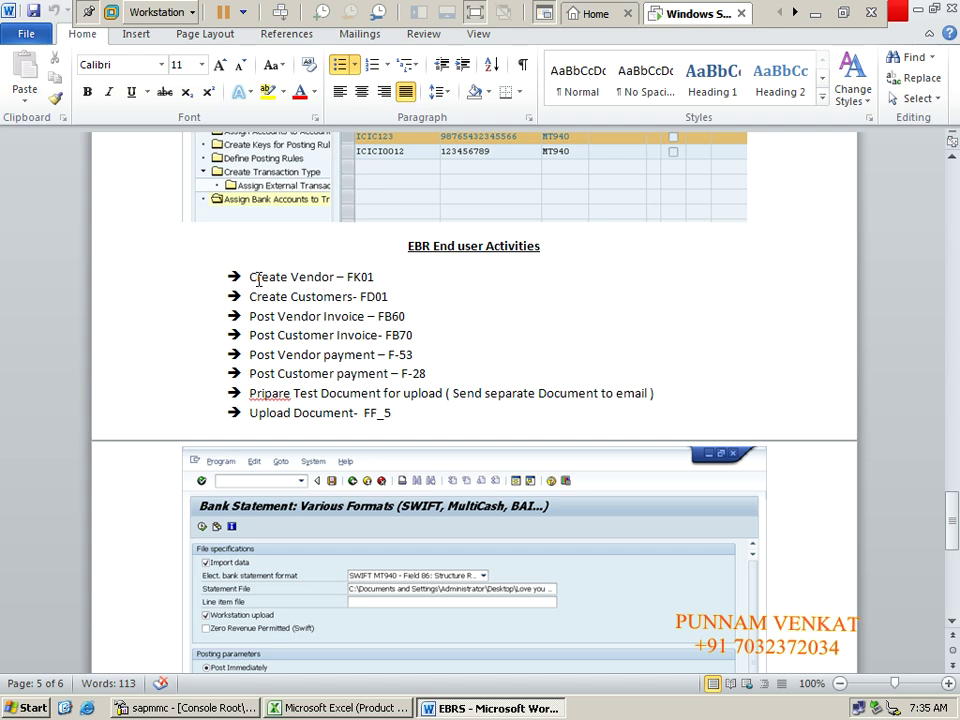
key(alt+Tab)
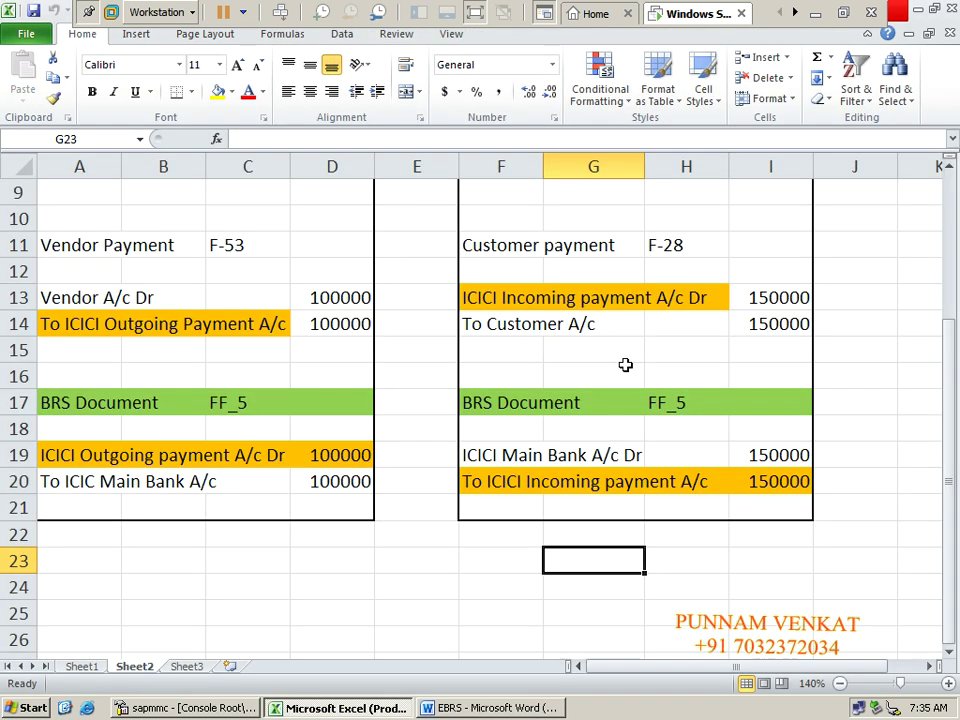
key(super+d)
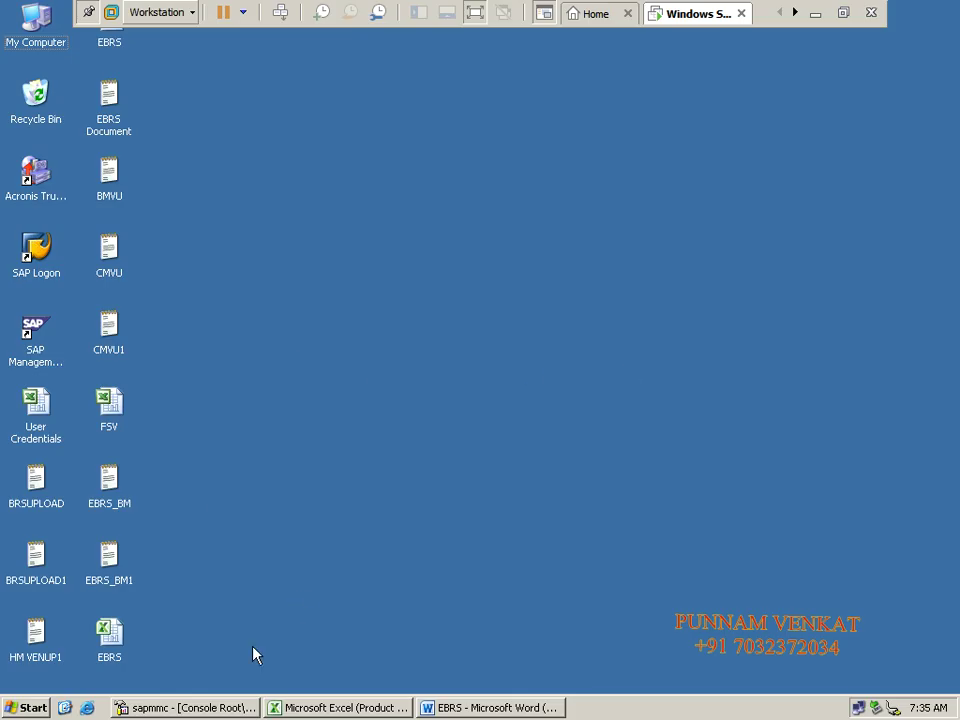
Step: Restore and minimise the sapmmc console, then launch SAP Logon 730 from its desktop icon
click(183, 708)
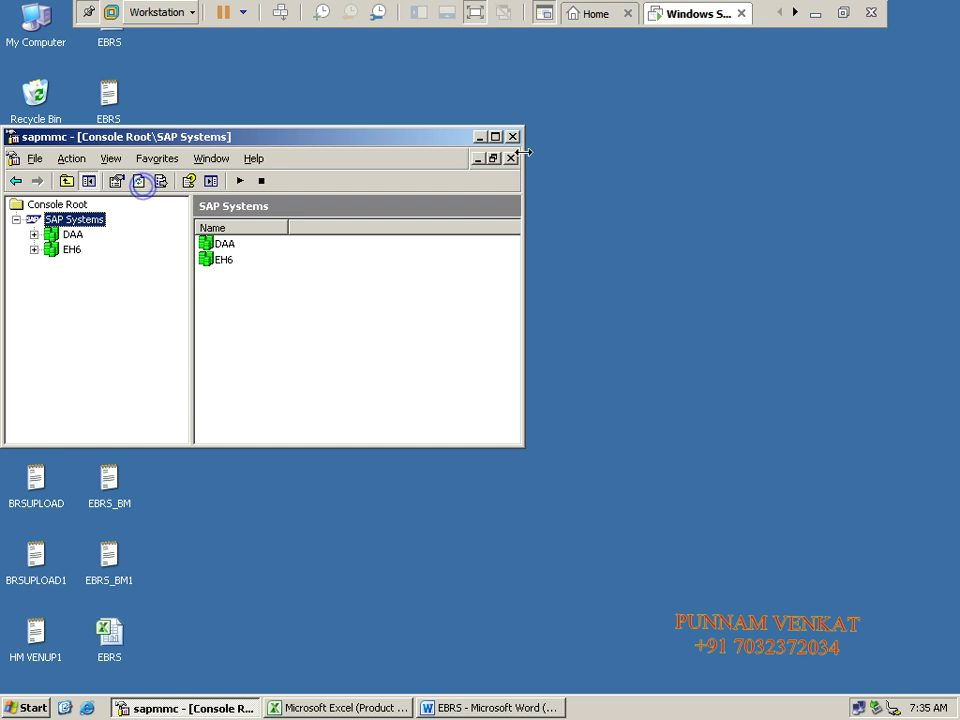
click(480, 139)
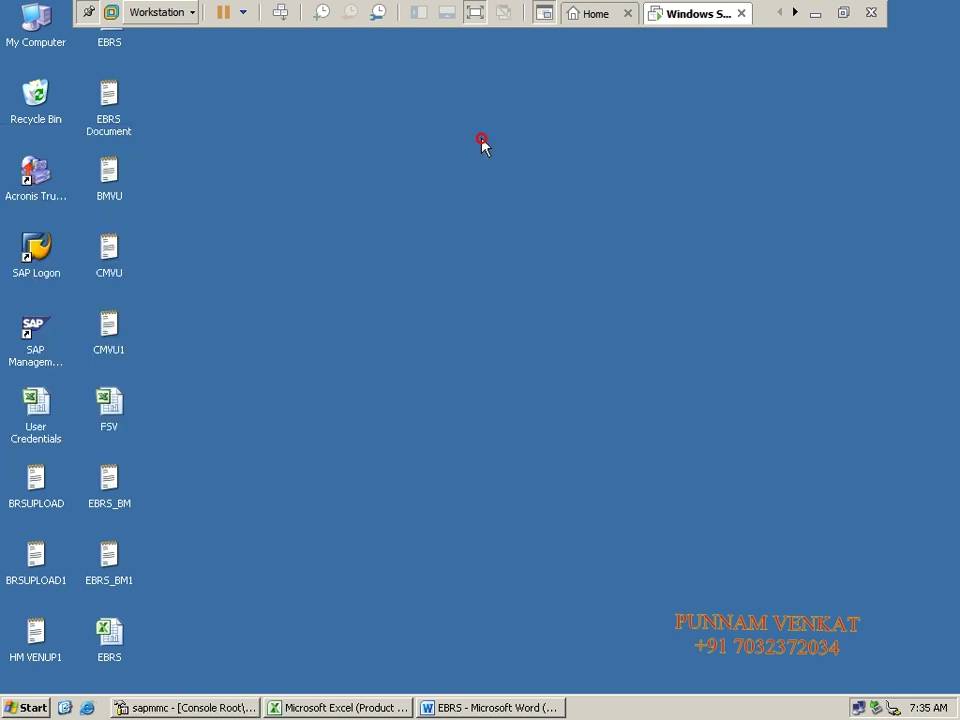
click(43, 258)
double_click(43, 258)
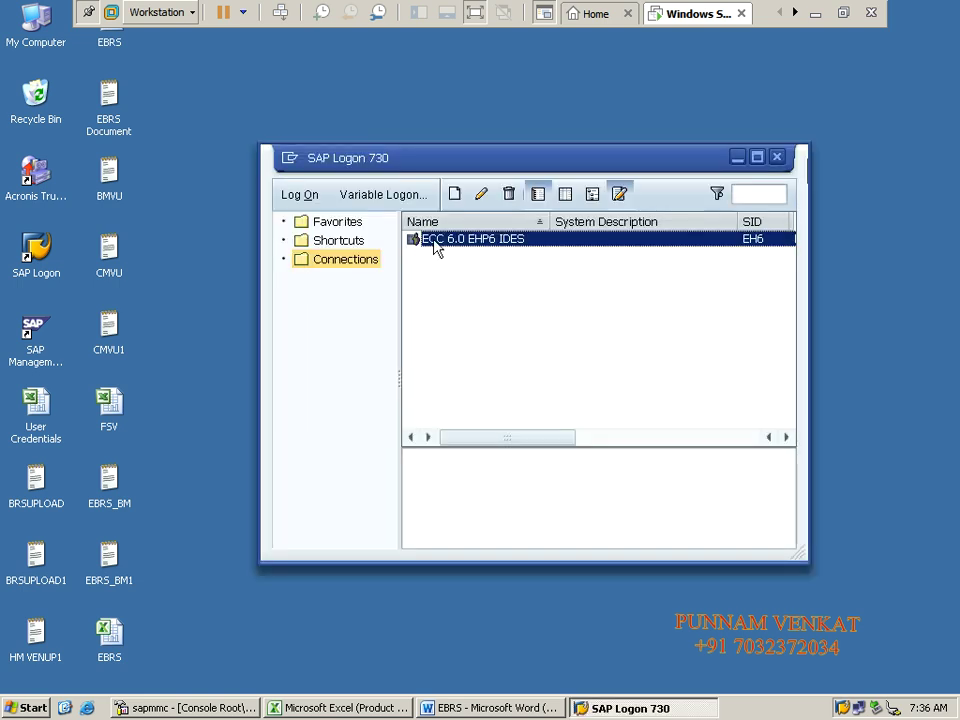
Step: Log on to ECC 6.0 EHP6 IDES client 800 using the saved user name and password
click(306, 195)
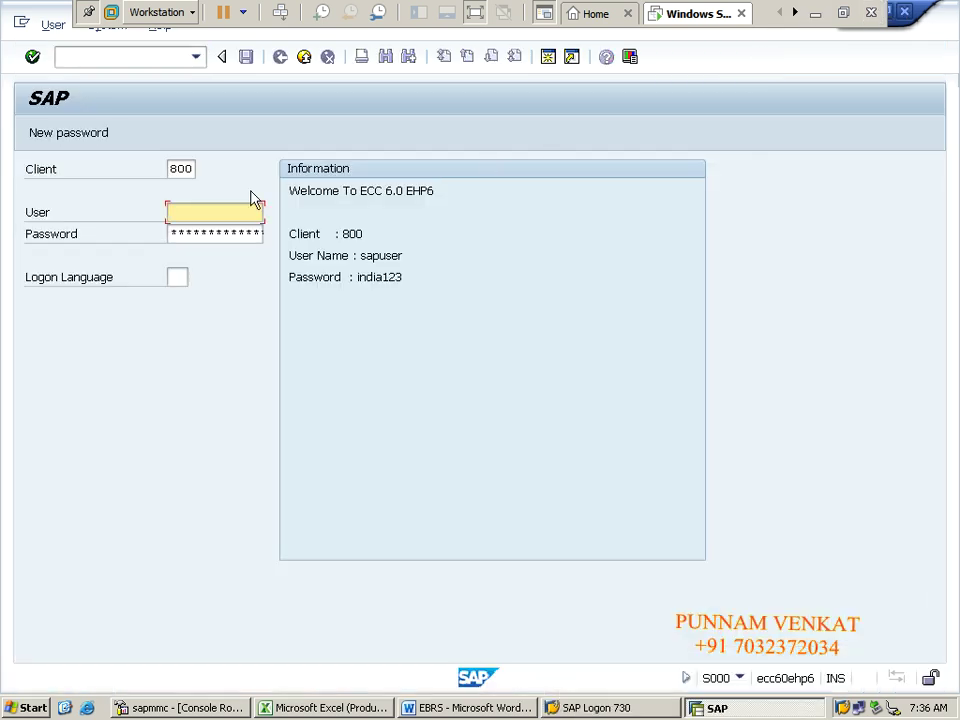
click(190, 208)
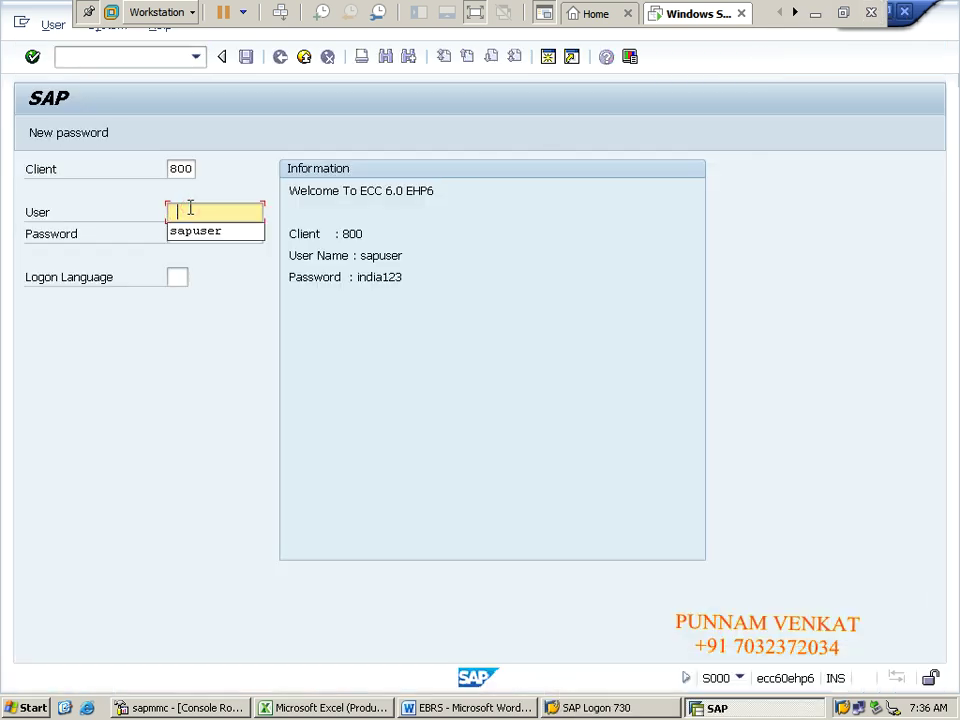
key(Down)
key(Return)
key(Tab)
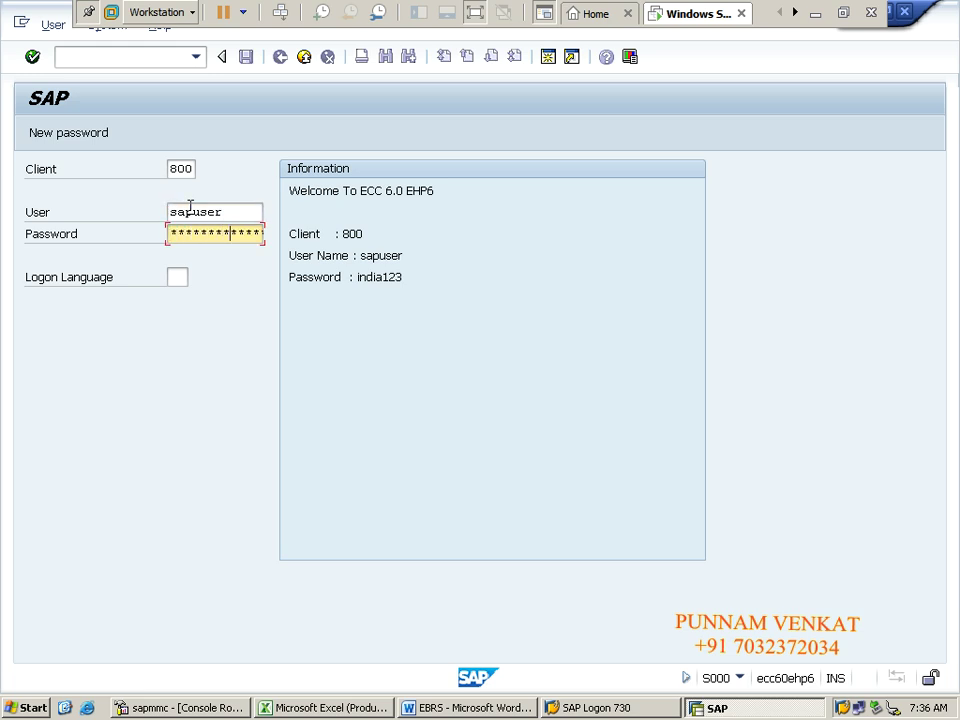
key(Return)
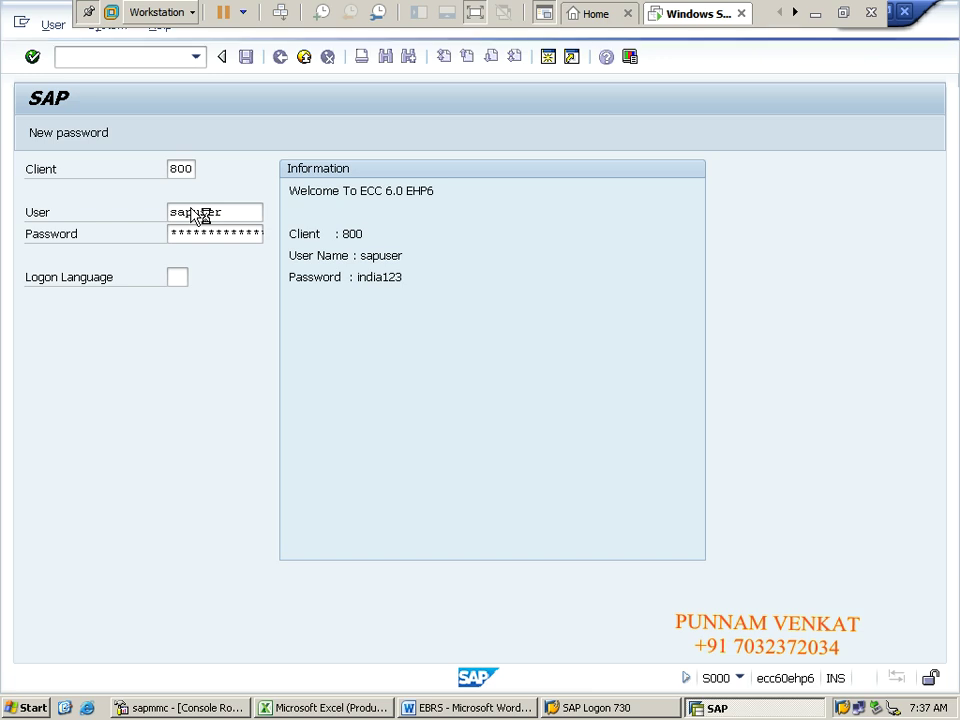
key(Return)
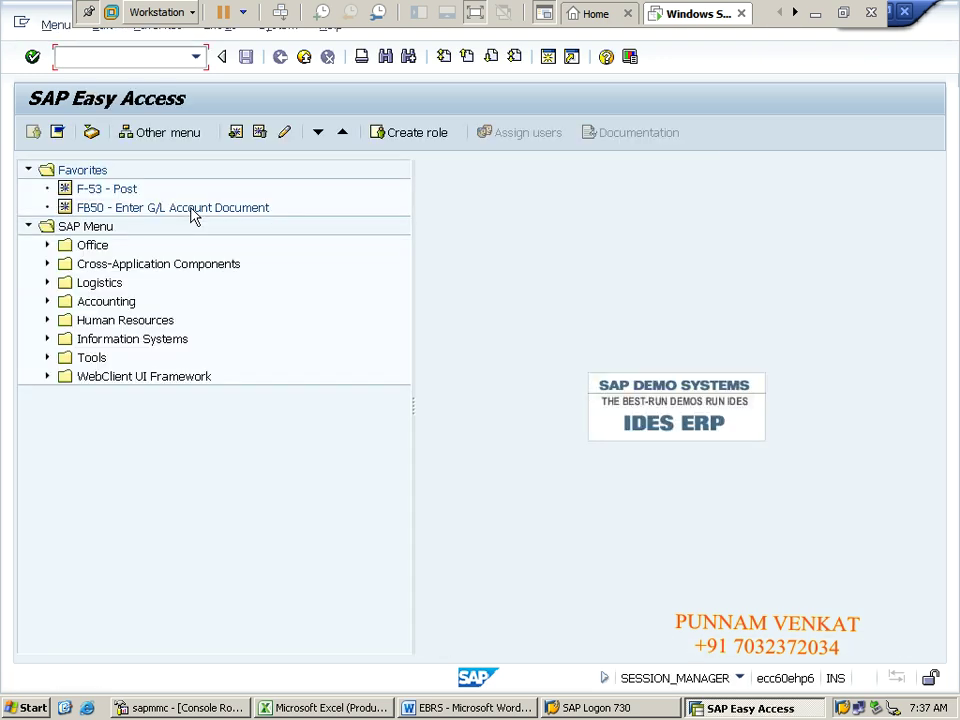
click(376, 295)
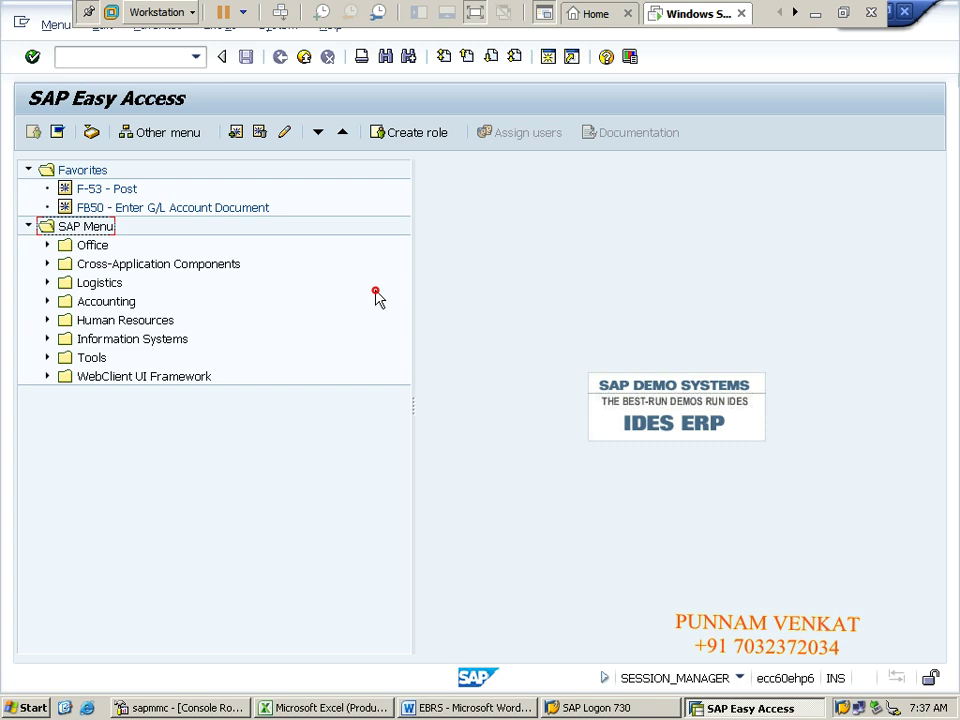
click(474, 335)
click(146, 58)
key(alt+Tab)
key(alt+Tab)
key(alt+Tab)
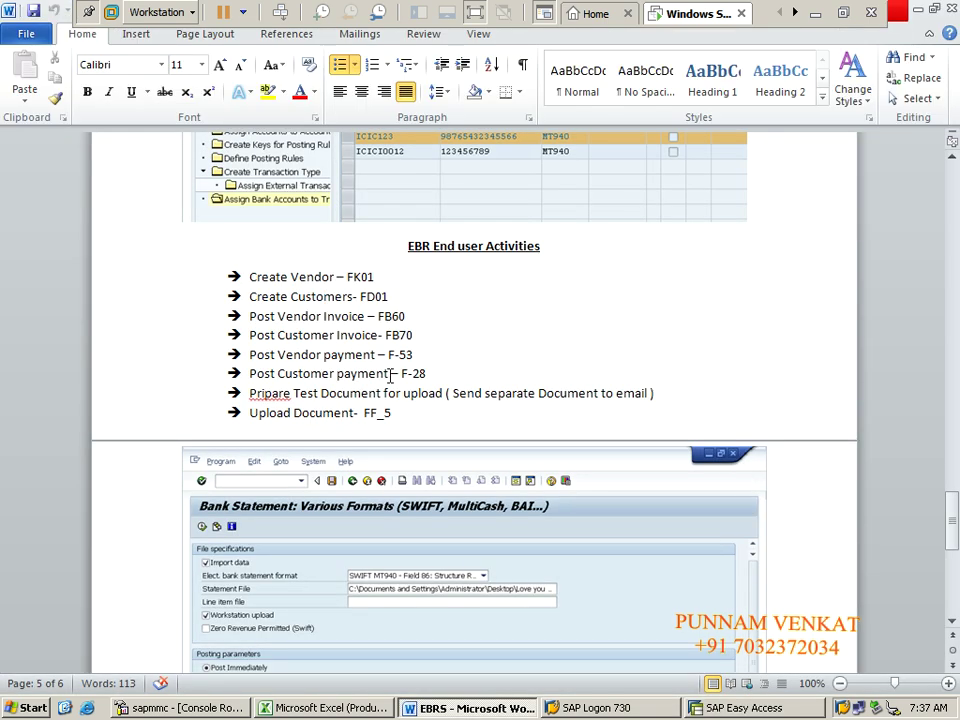
drag(249, 277, 341, 271)
key(alt+Tab)
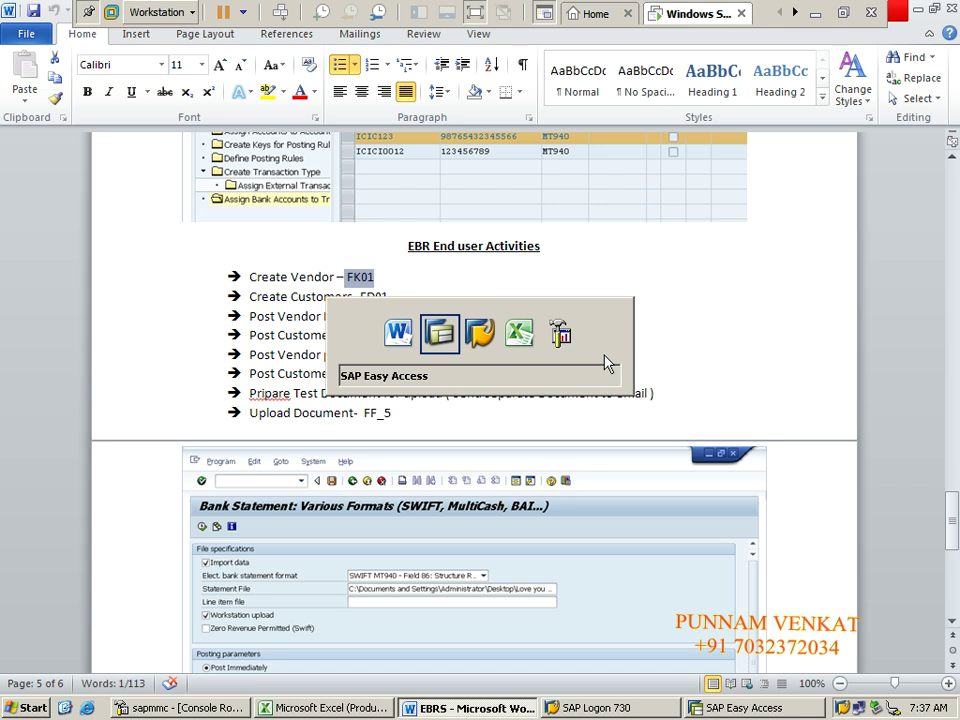
key(alt+Tab)
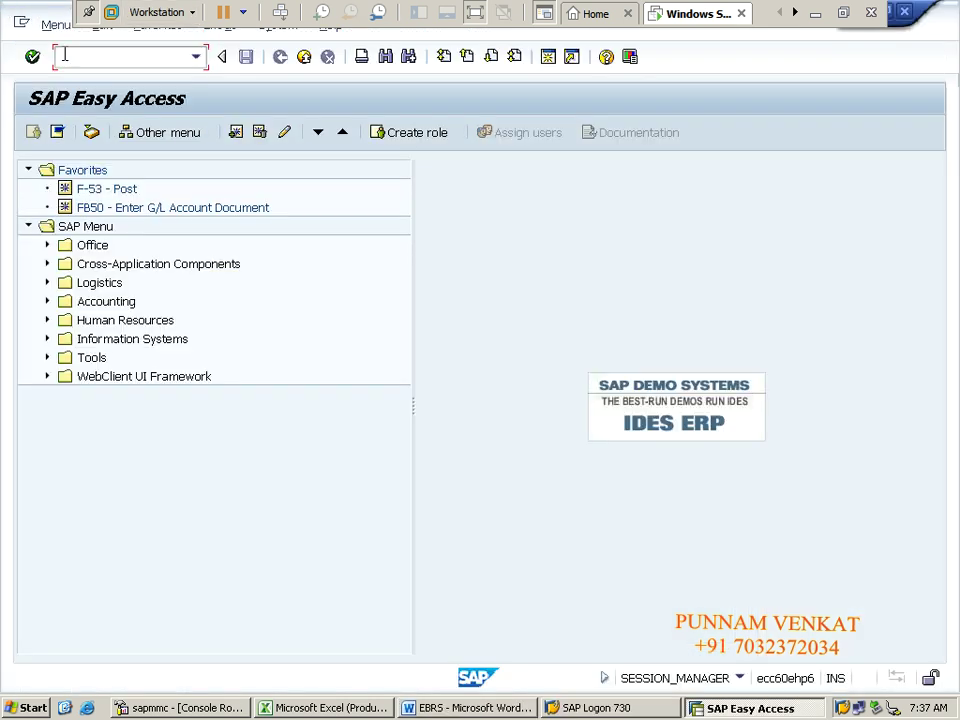
Step: Start transaction FK01 and enter company code CM10
text(FK01)
key(Return)
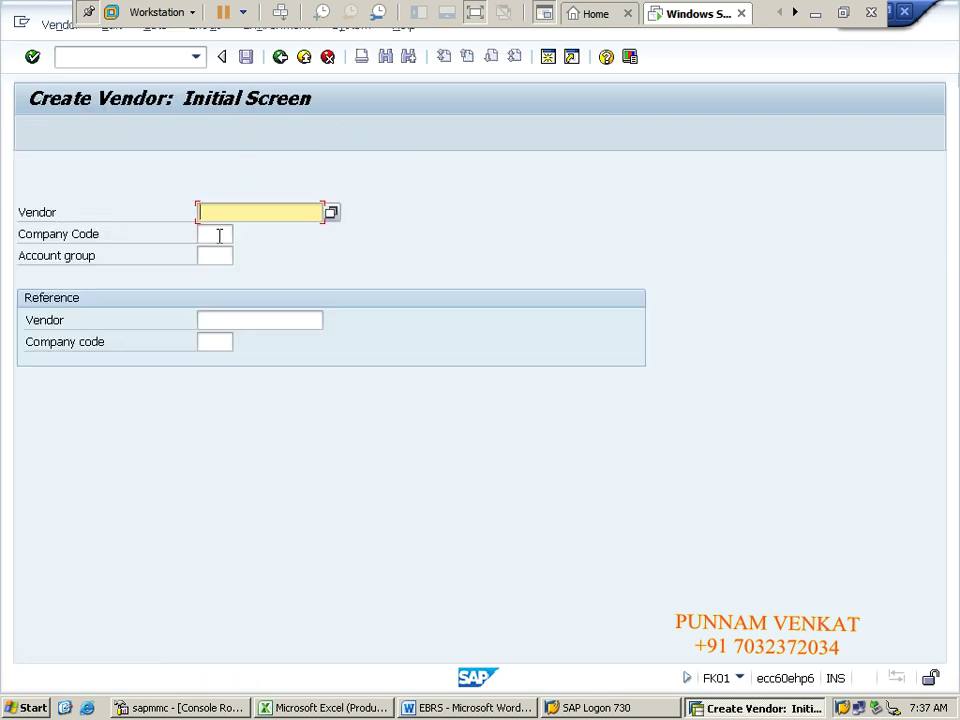
click(218, 233)
text(CM10)
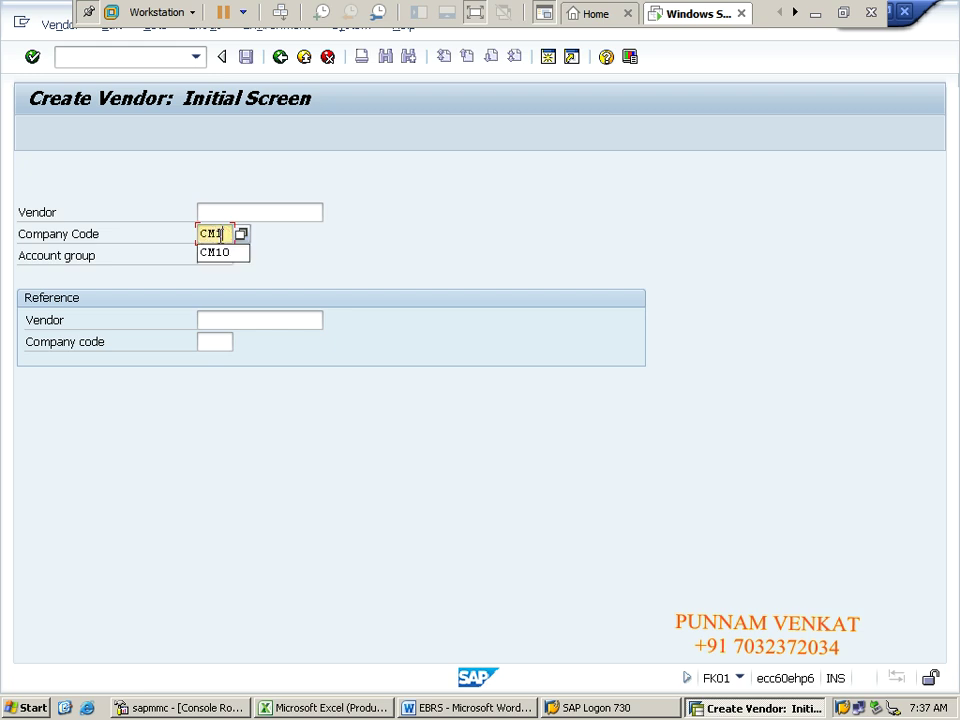
Step: Choose account group CMDV (CM Domestic Vendors Group) from the F4 list
click(219, 255)
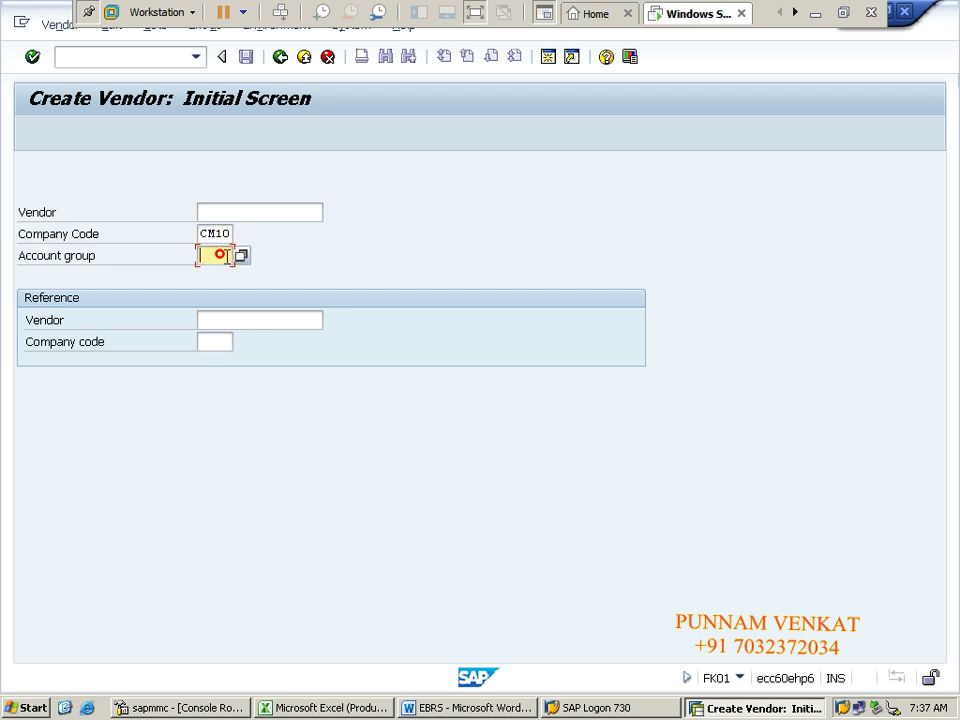
click(240, 258)
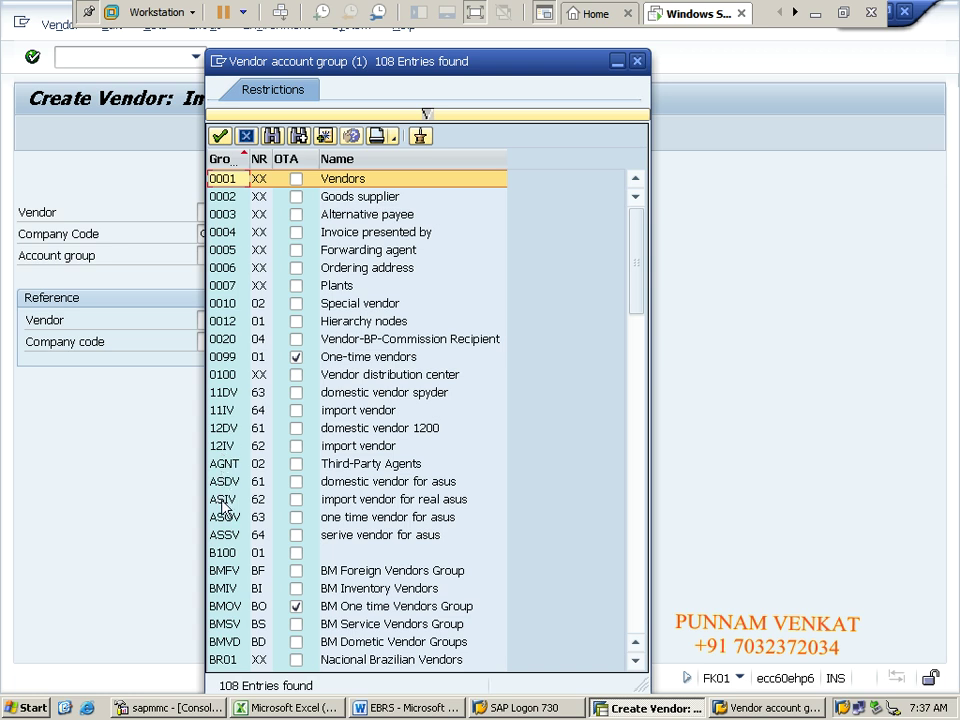
click(224, 522)
scroll(224, 522, down, 10)
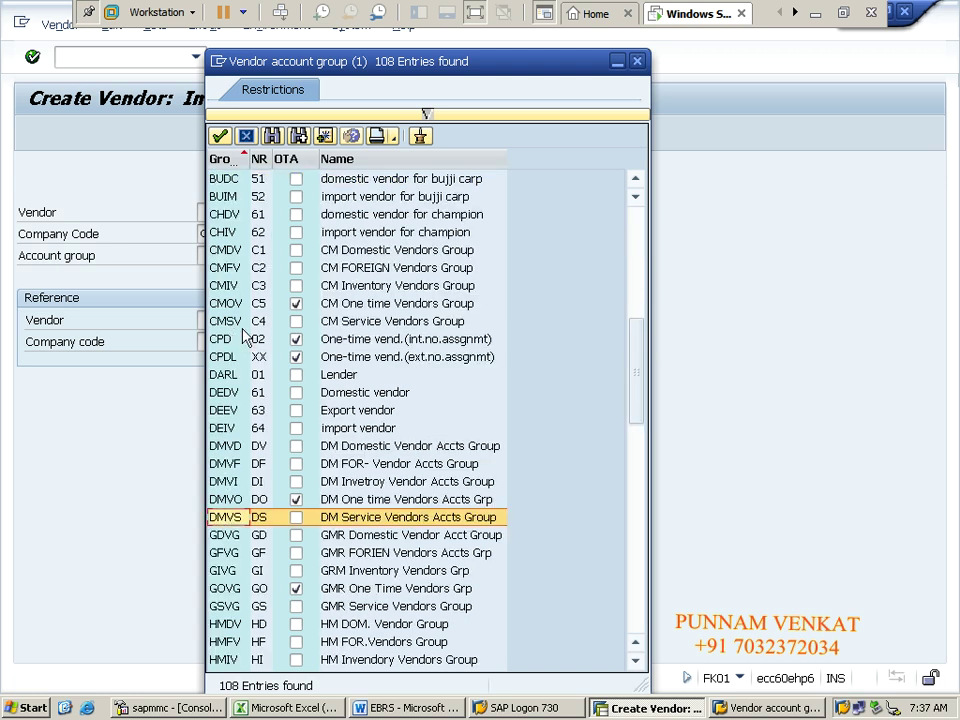
double_click(222, 250)
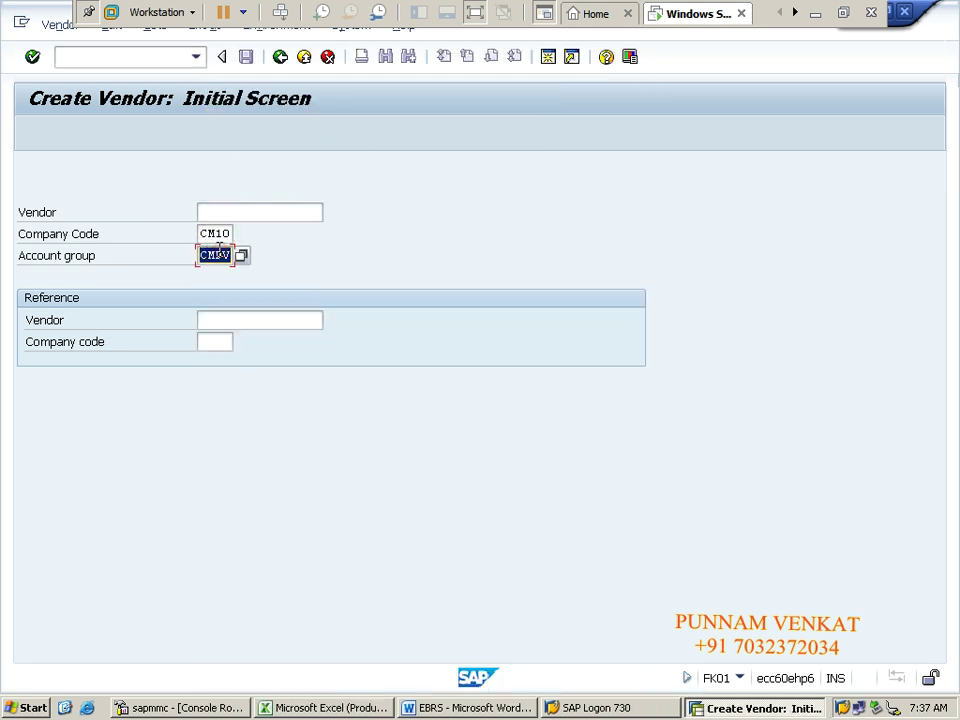
double_click(205, 233)
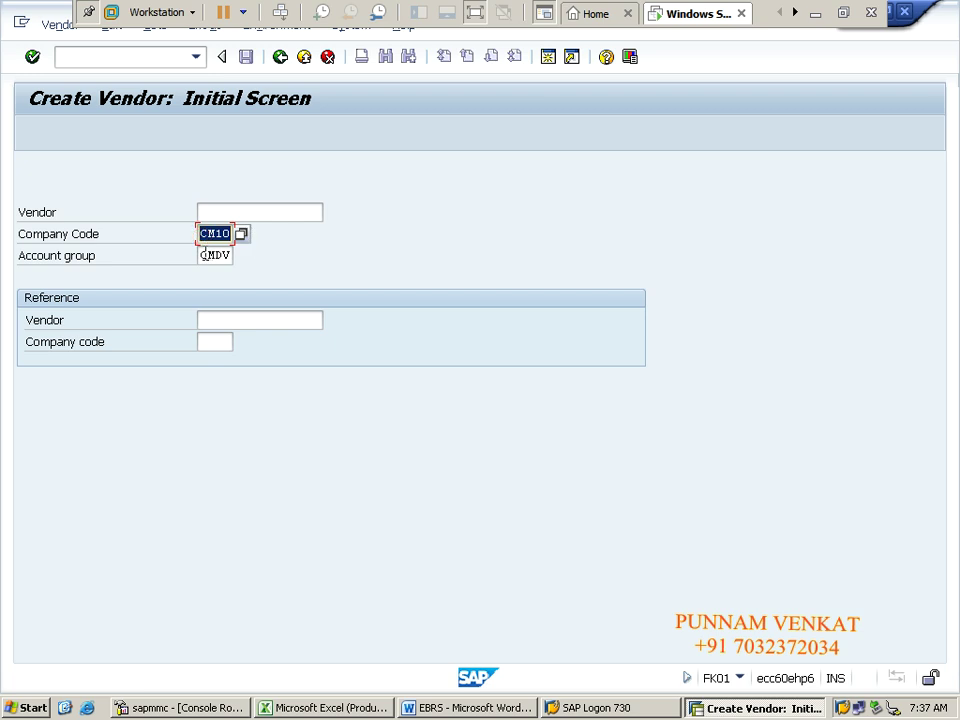
drag(200, 256, 230, 256)
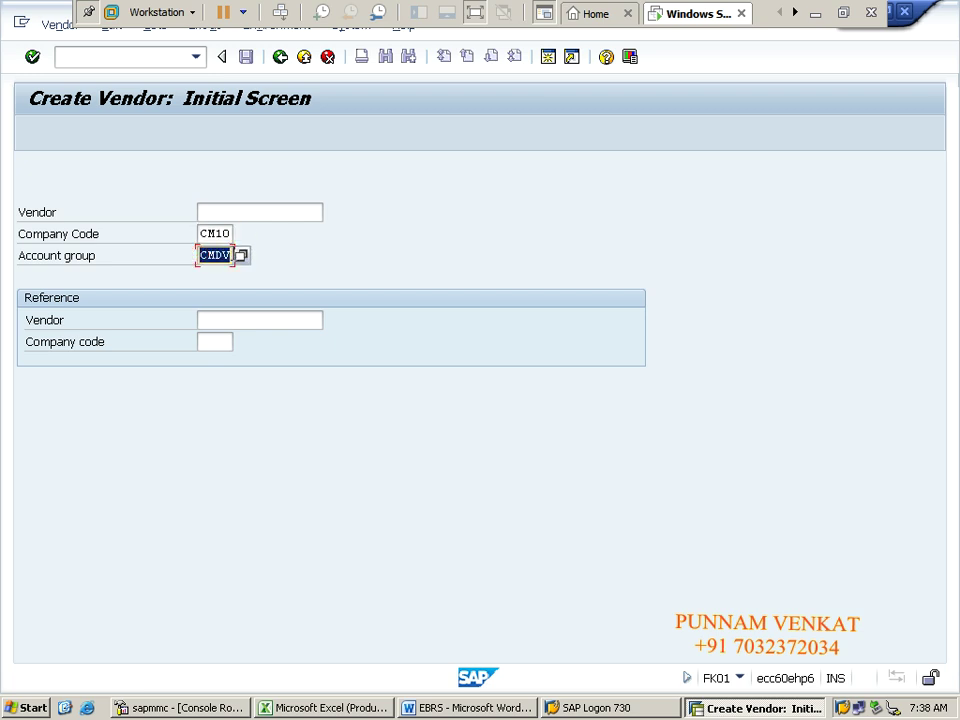
Step: Enter vendor name RRR & CO with a Vendor suffix and copy it into the second name line
key(Return)
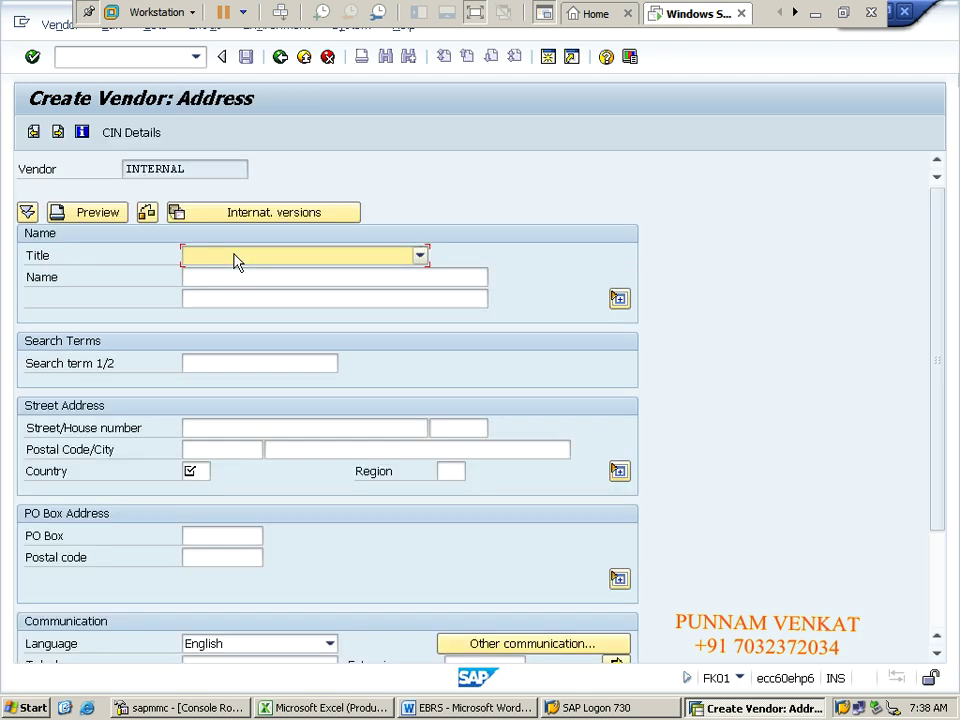
click(222, 272)
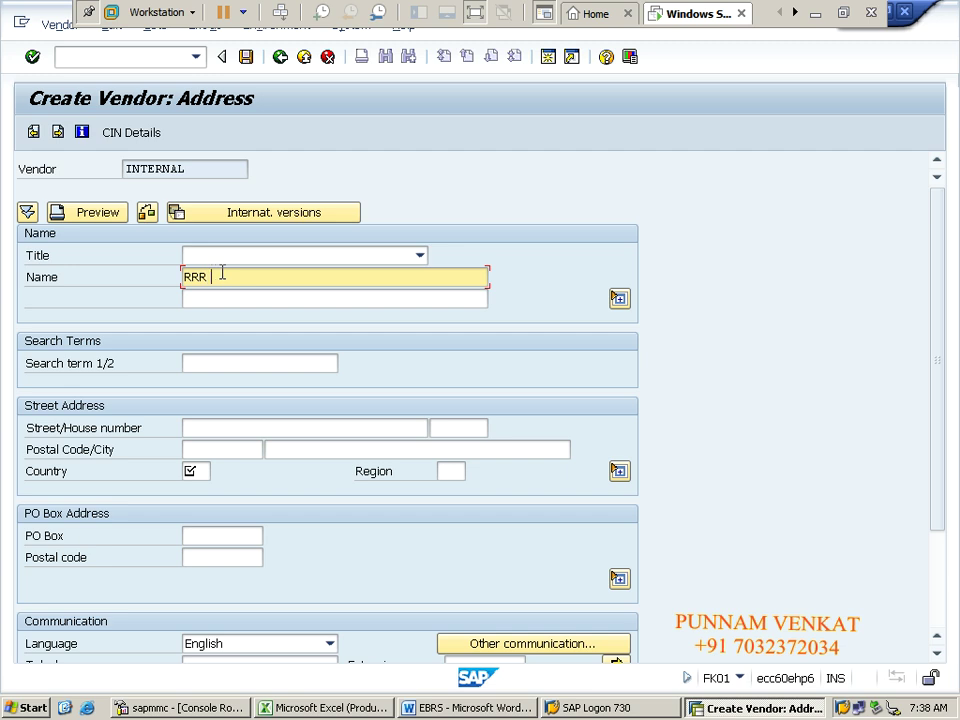
text(& CO)
key(Tab)
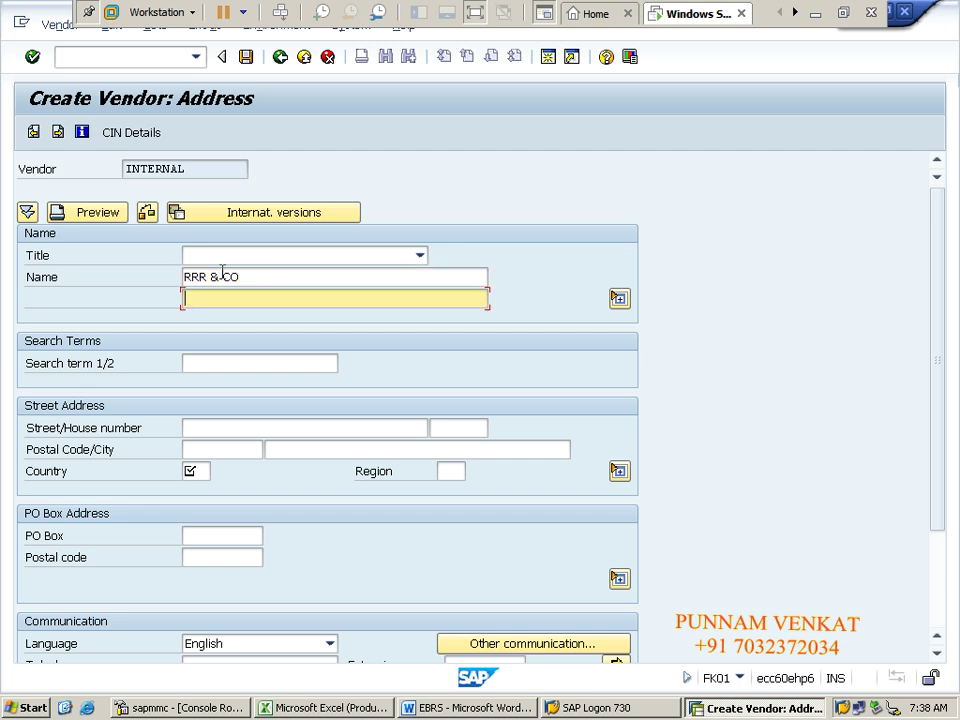
key(shift+Tab)
key(End)
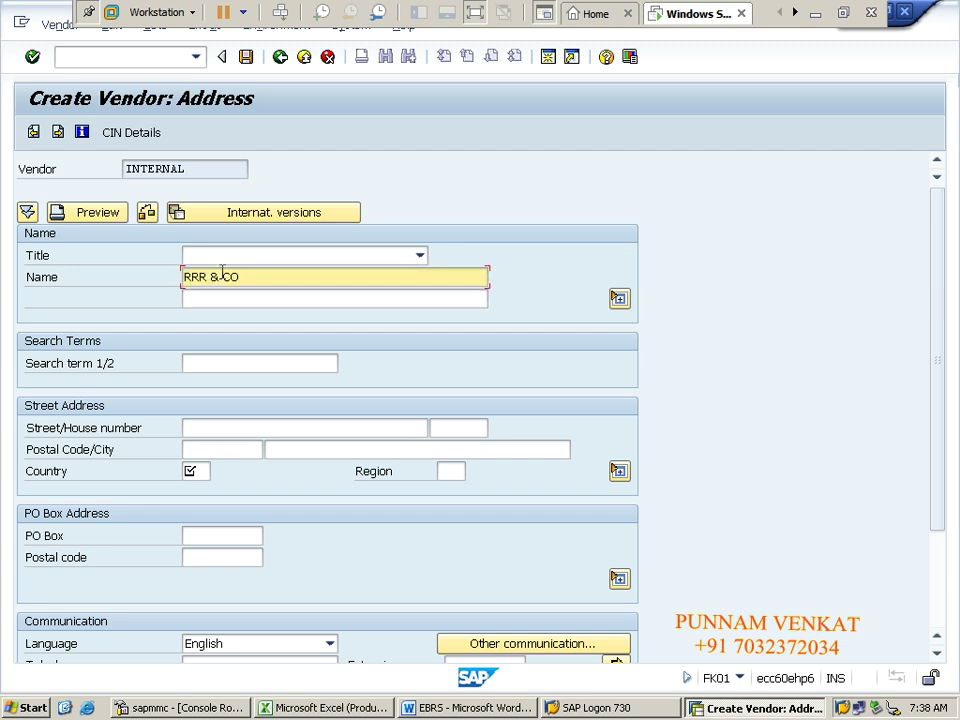
text(( vENDO)
key(BackSpace)
key(BackSpace)
key(BackSpace)
key(BackSpace)
key(BackSpace)
text(Vendor)
key(Tab)
key(shift+Tab)
key(ctrl+c)
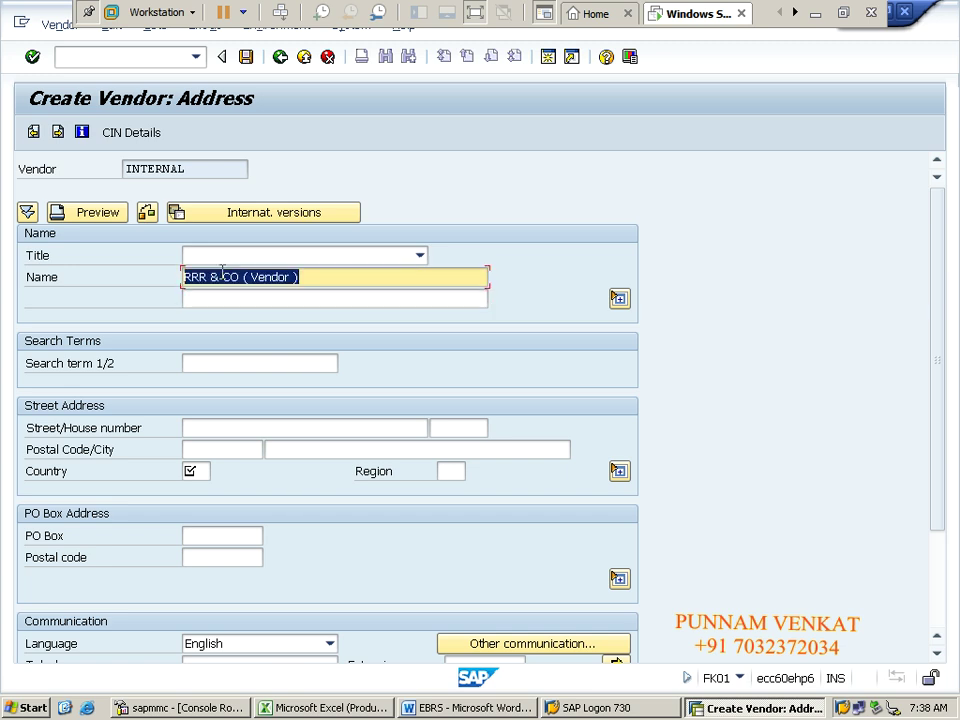
key(End)
key(Tab)
key(ctrl+v)
Step: Fill search term RRCO, street Ameerpet 4509, postal code 500025, Hyderabad, country in, region 01
key(Tab)
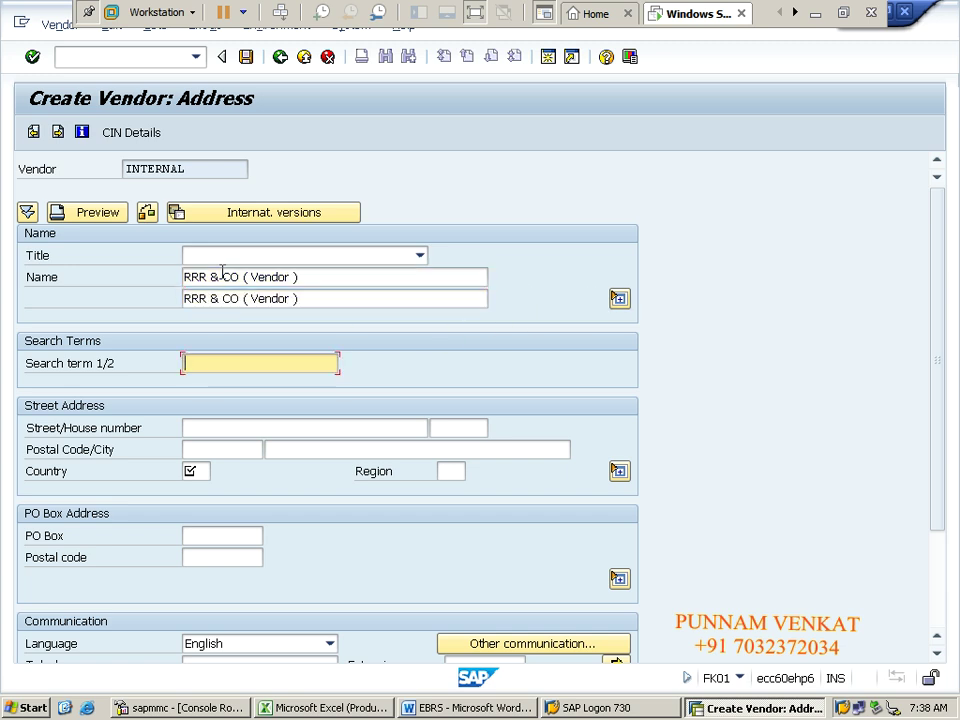
text(RRCO)
key(Tab)
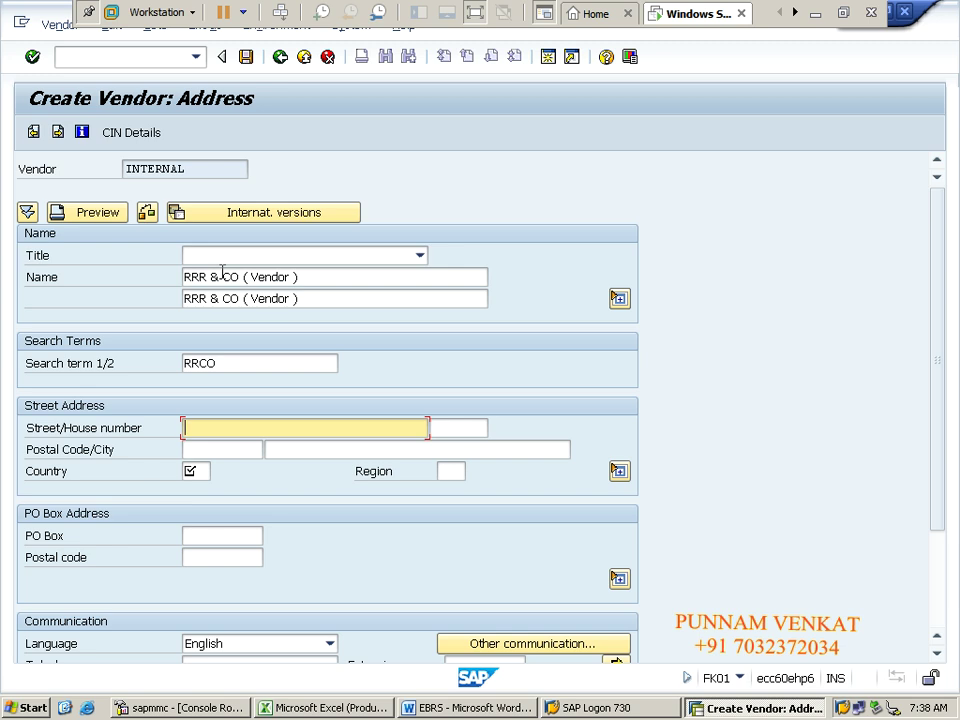
text(Ameerpet)
key(Tab)
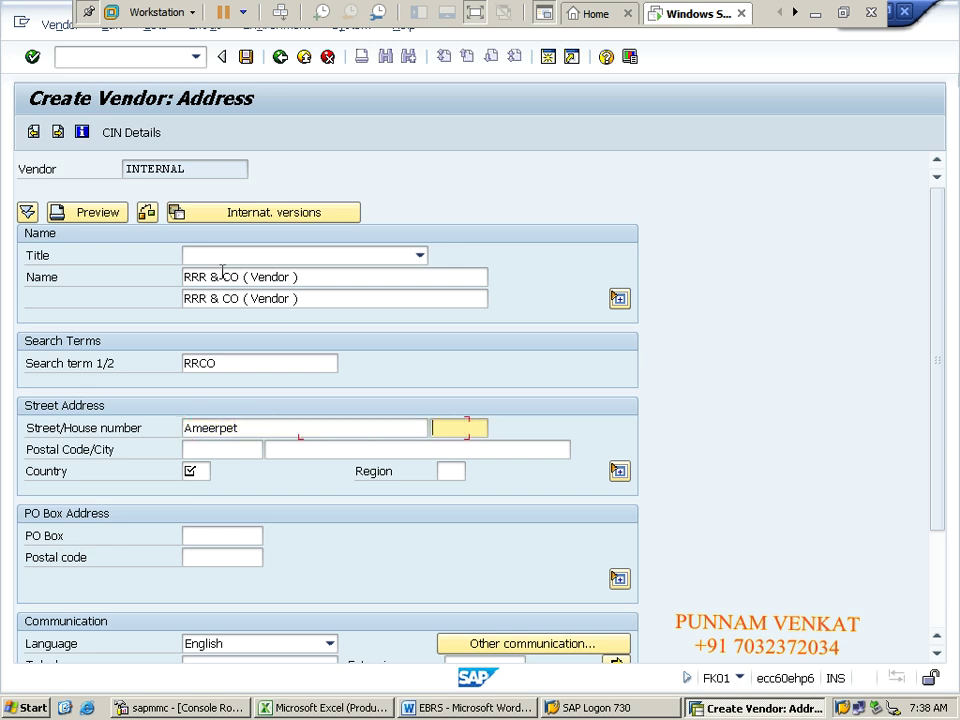
text(4509)
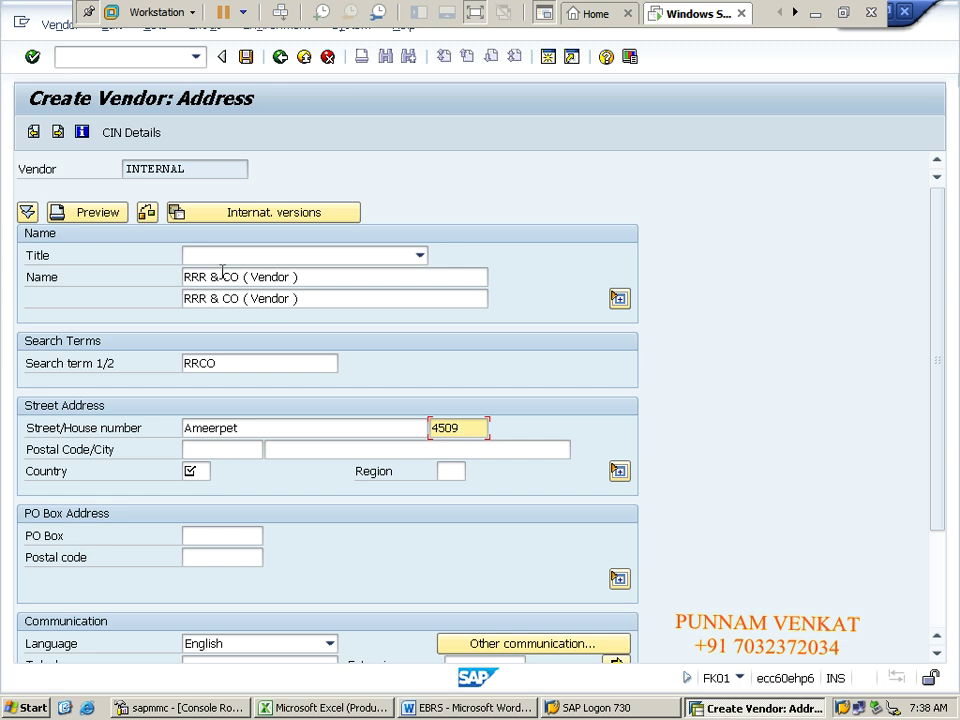
key(Tab)
text(5000)
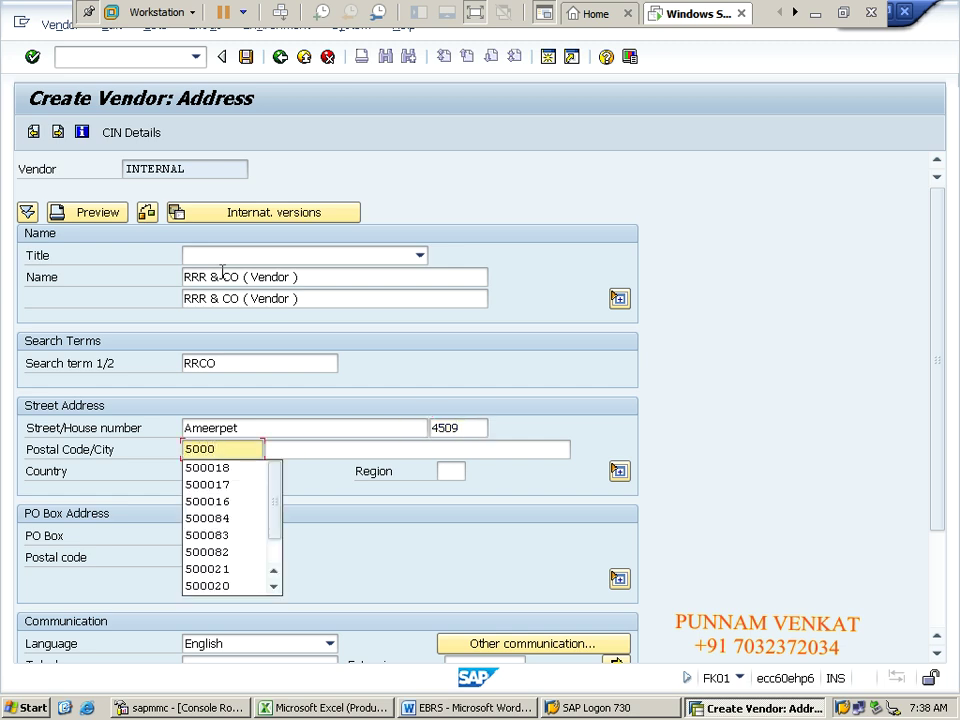
text(25)
key(Tab)
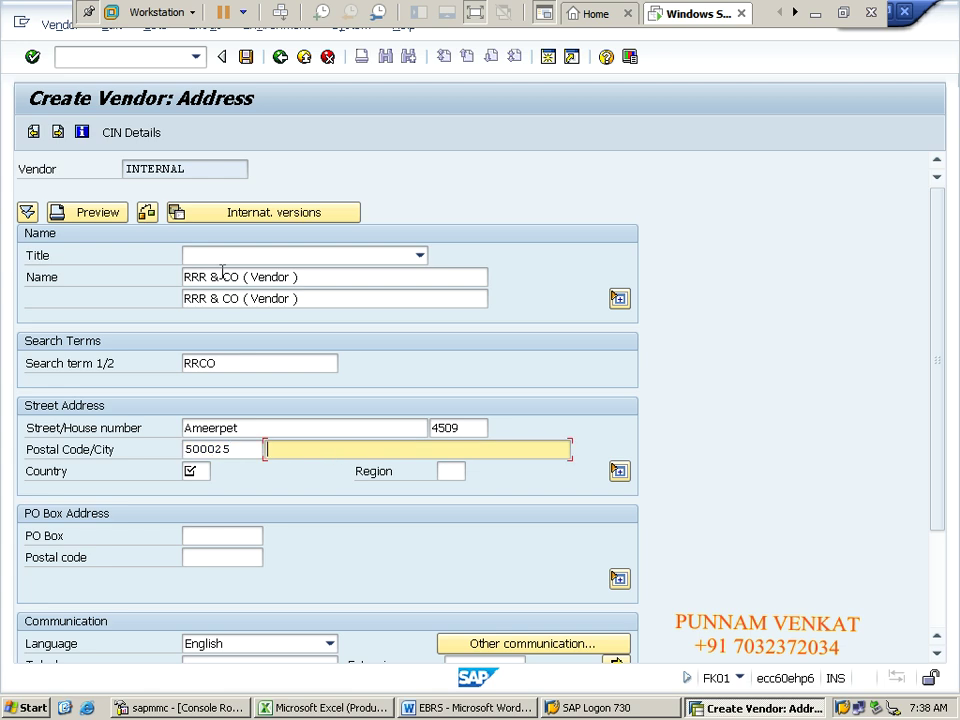
text(hy)
key(Down)
key(Tab)
text(in)
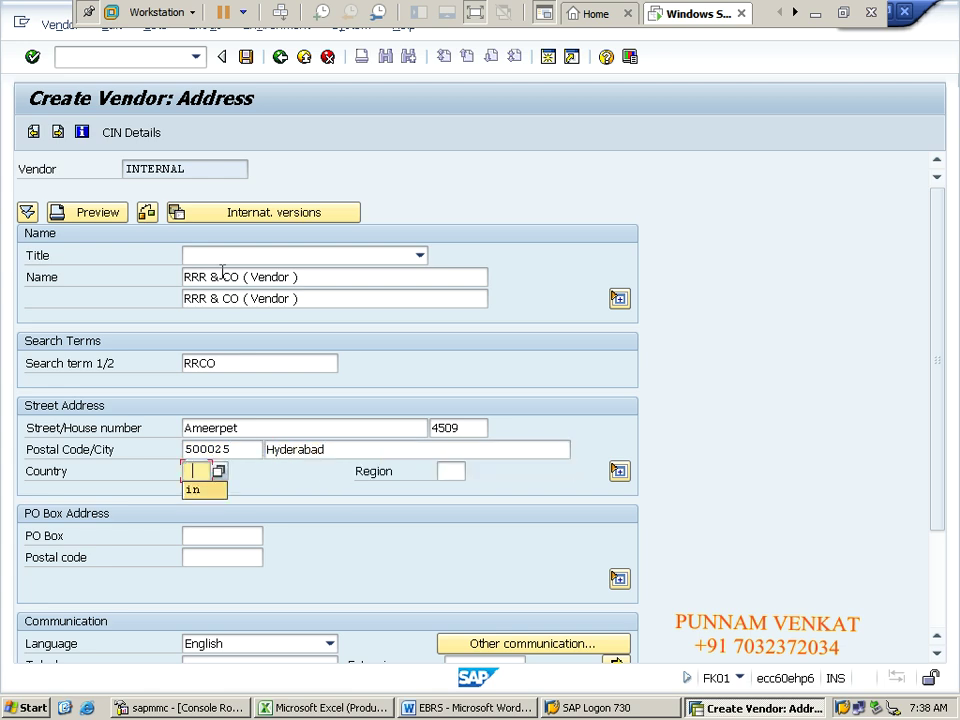
key(Tab)
text(01)
Step: Paste 500025 as the PO Box and the PO box postal code
key(Tab)
key(shift+Tab)
key(shift+Tab)
key(shift+Tab)
key(shift+Tab)
key(ctrl+c)
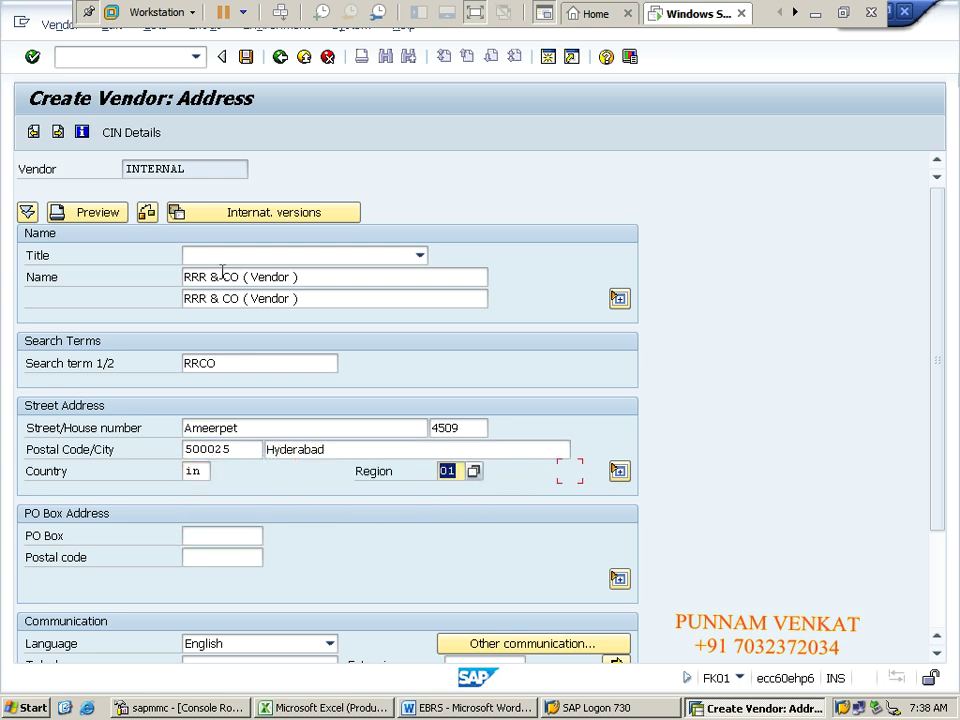
key(Tab)
key(Tab)
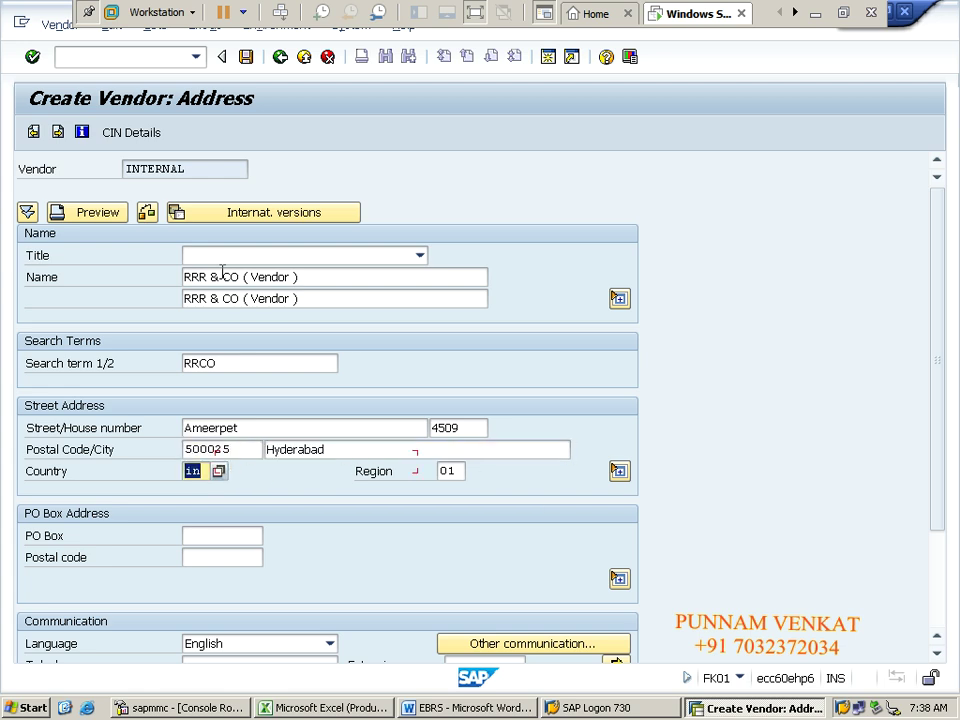
key(Tab)
key(Tab)
key(Tab)
key(ctrl+v)
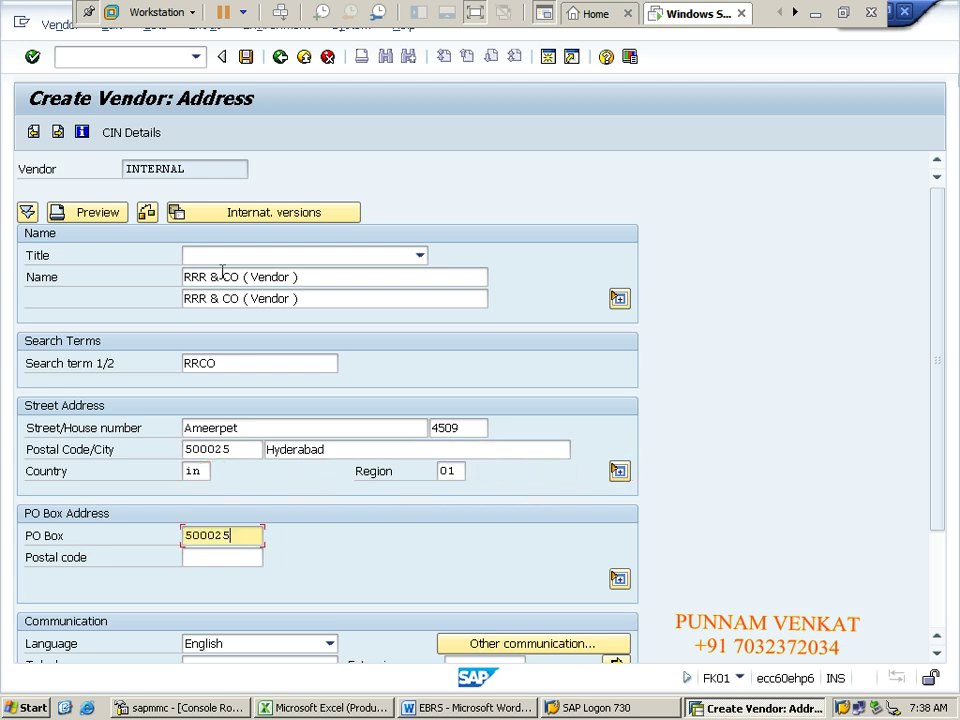
key(Tab)
key(ctrl+v)
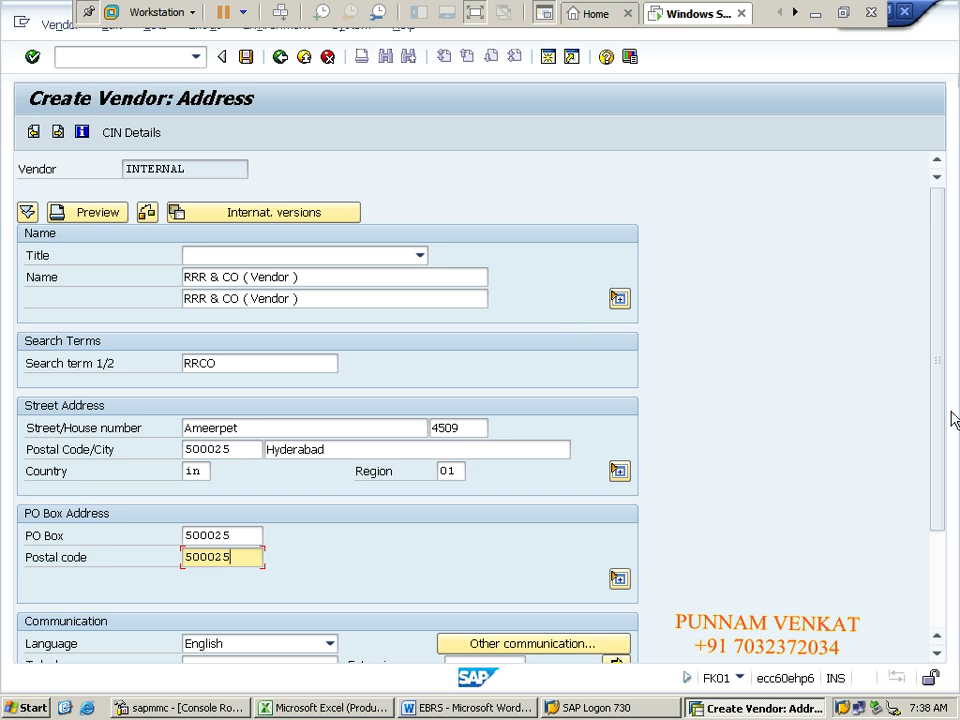
drag(942, 409, 953, 433)
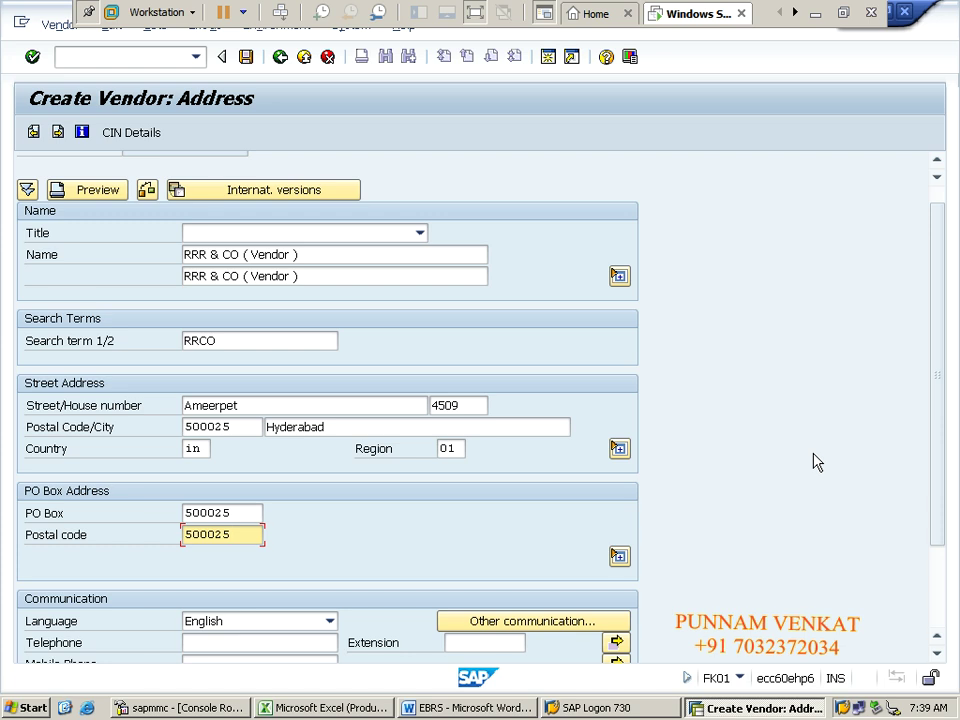
Step: Advance to Payment transactions and set the first bank row's country to IN
key(Return)
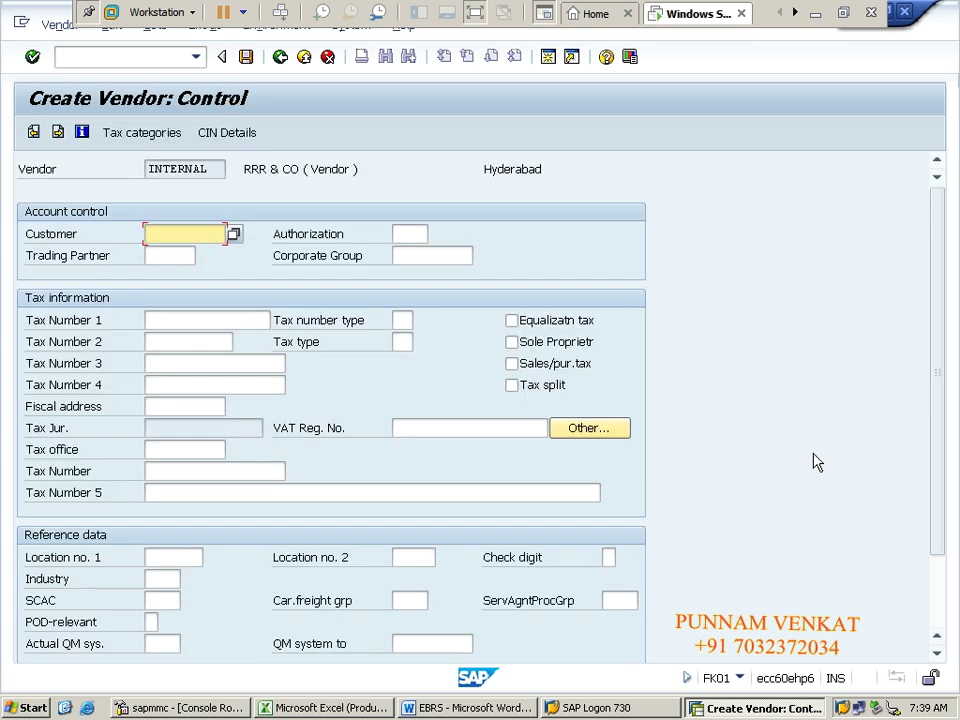
key(Return)
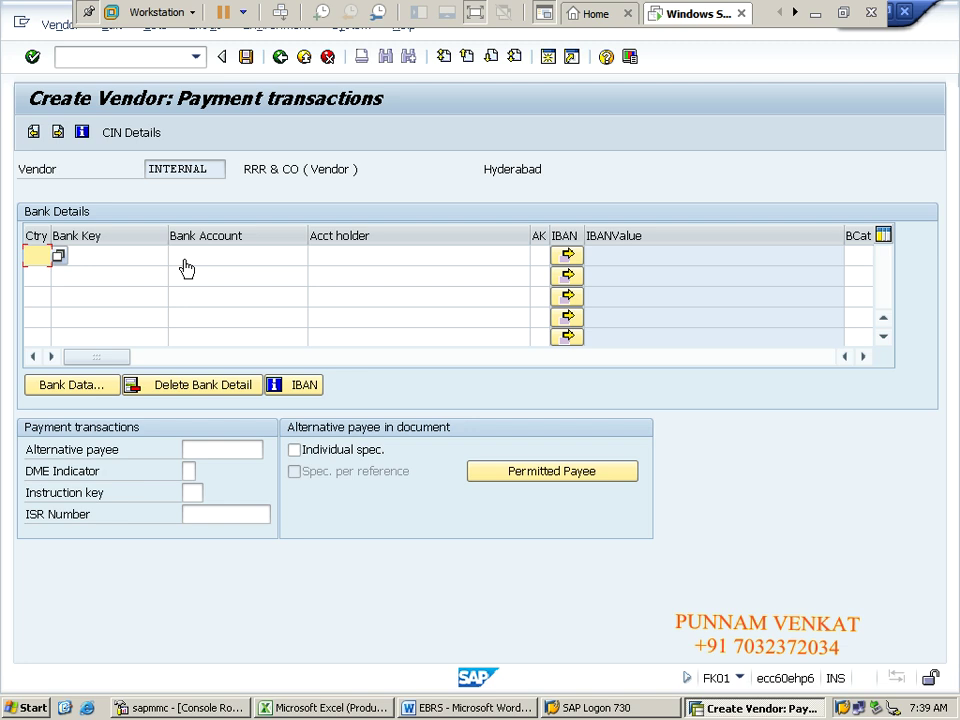
click(127, 251)
click(102, 254)
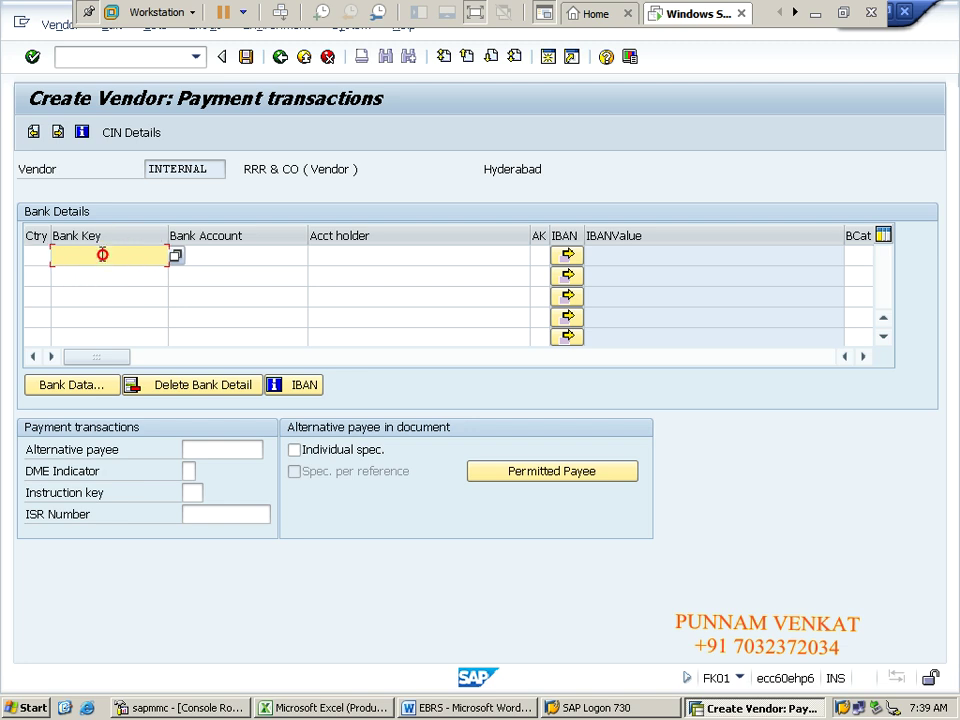
click(37, 257)
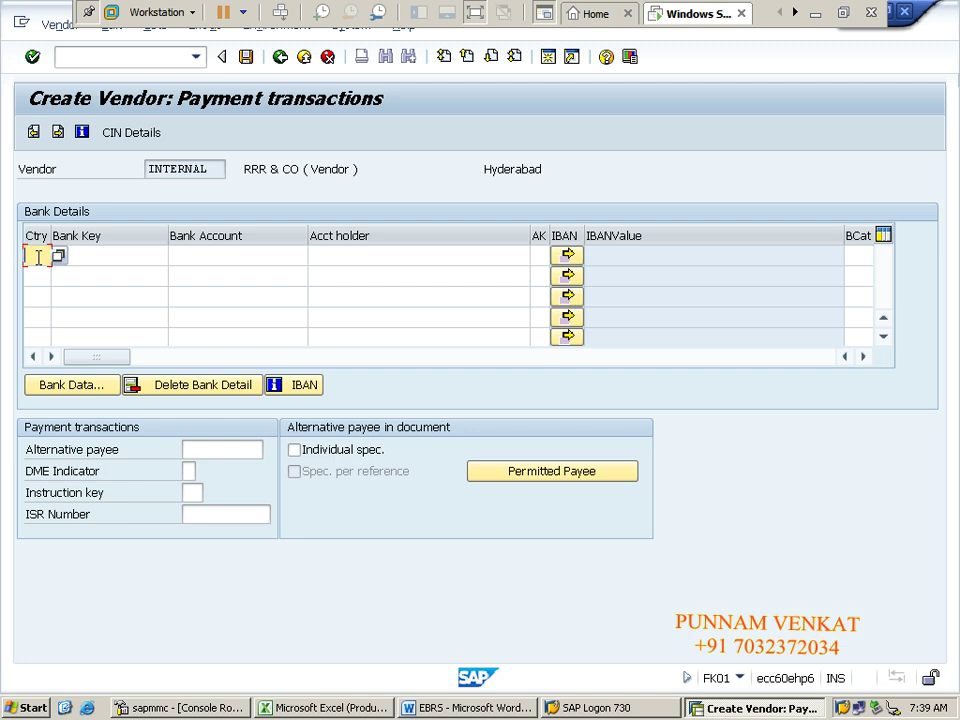
text(I)
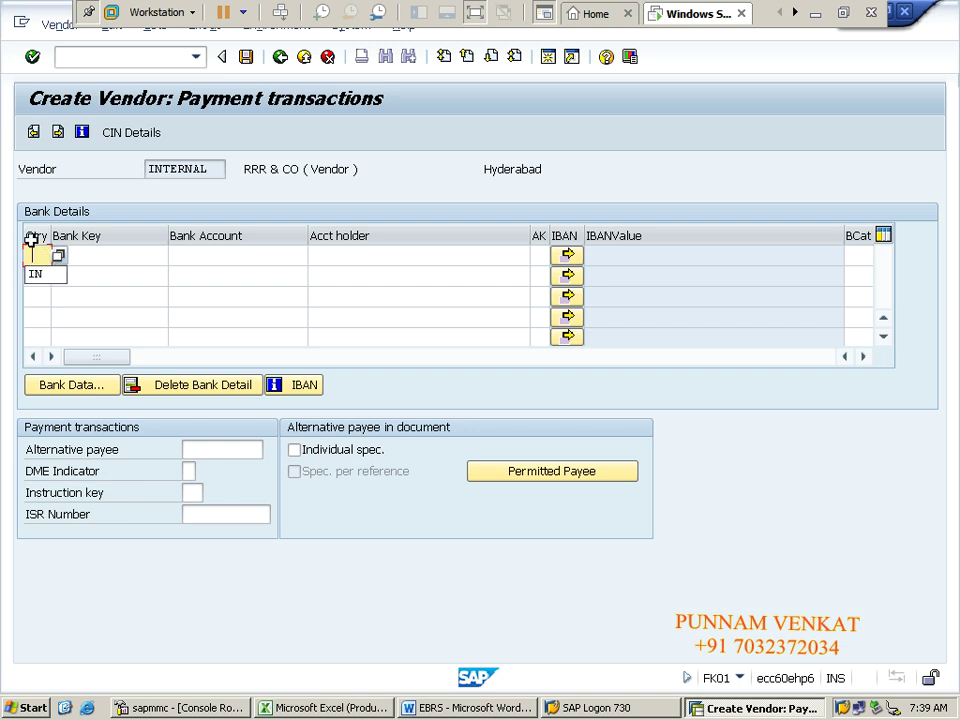
text(N)
key(Tab)
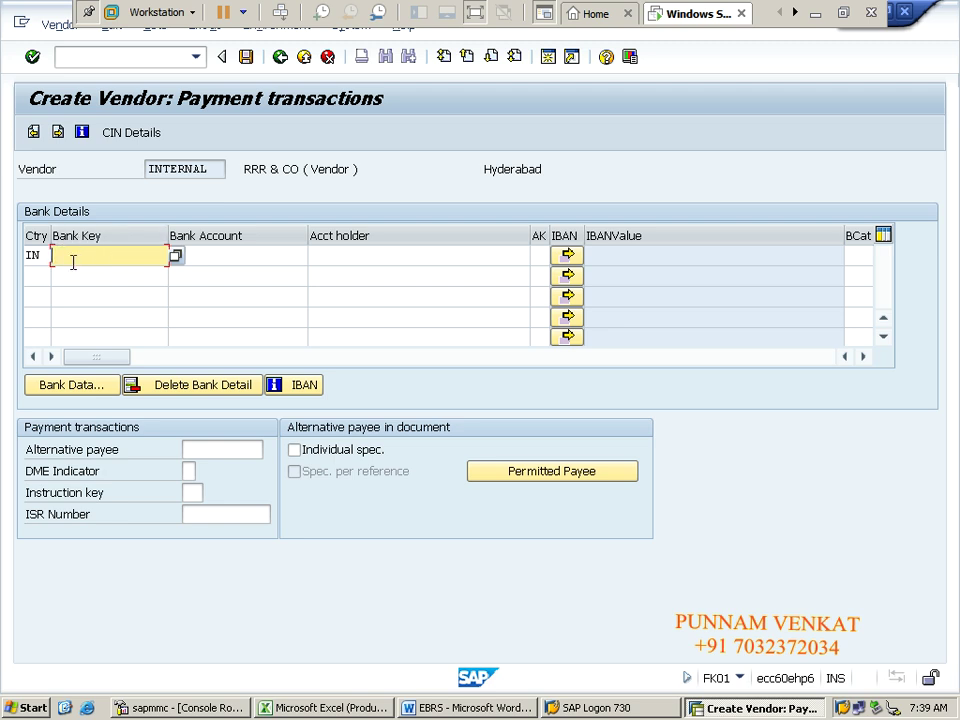
Step: Enter bank key HDFC0102 and the bank account number, correcting its leading digit to 1
click(73, 262)
text(HDFC0102)
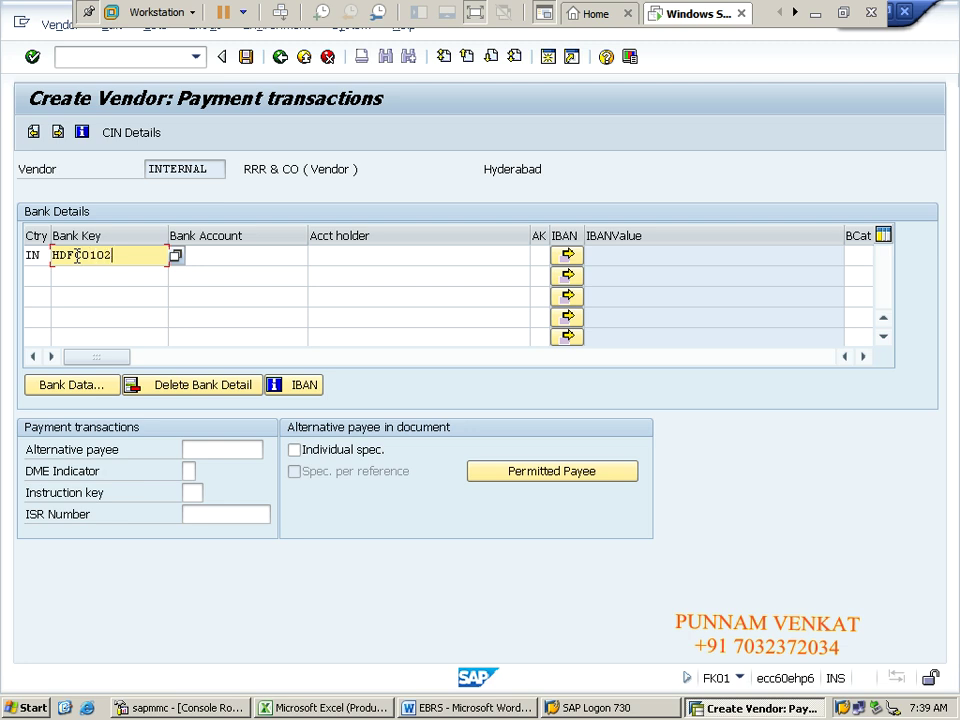
key(Tab)
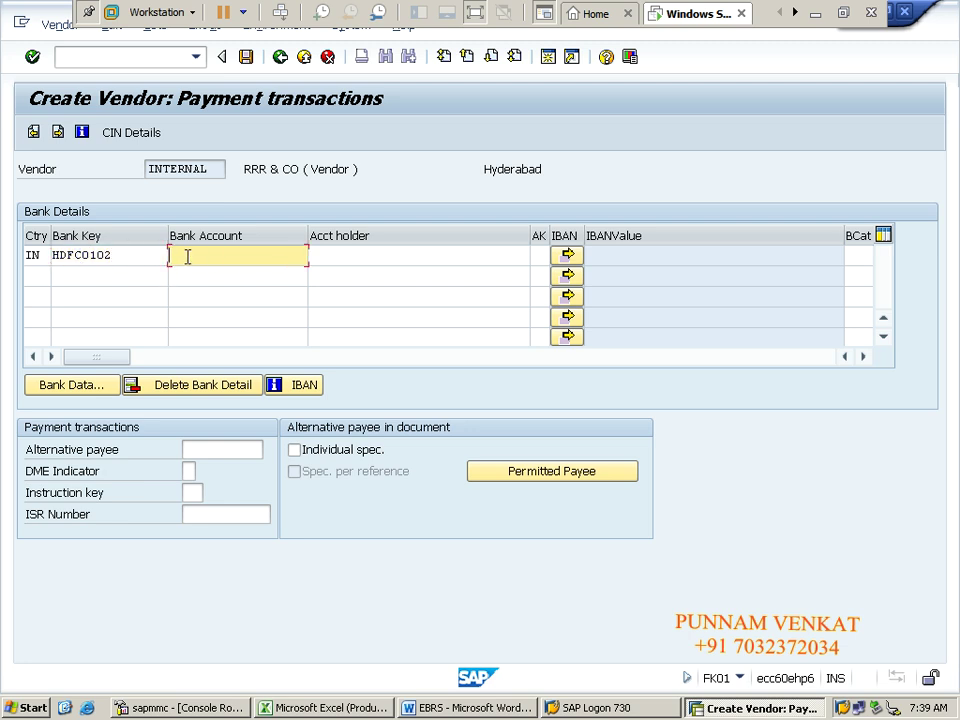
text(098709780978)
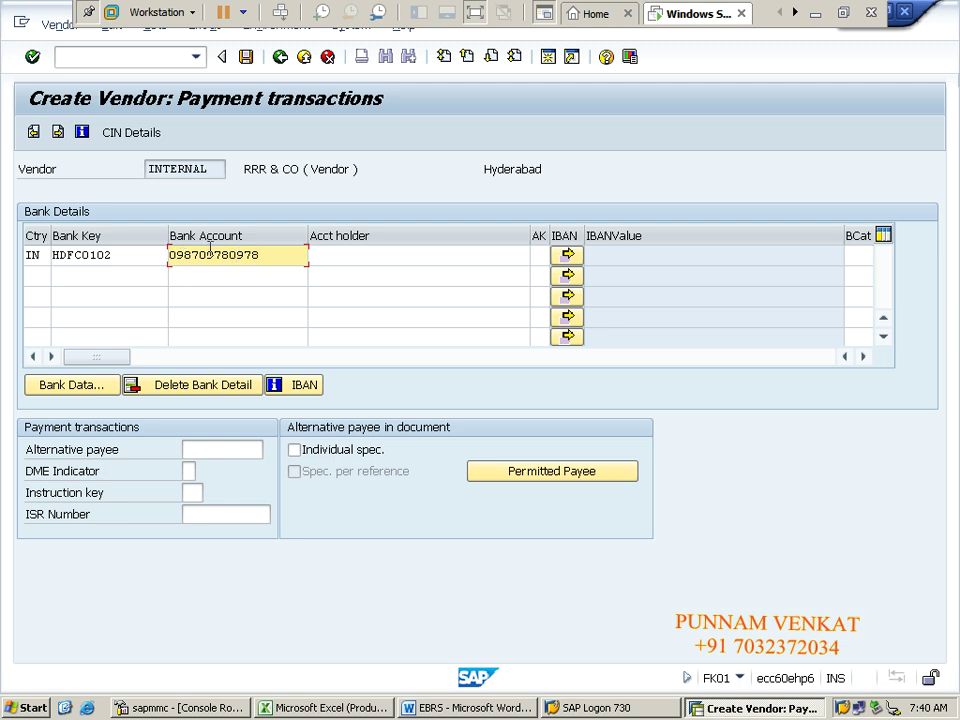
drag(274, 253, 151, 256)
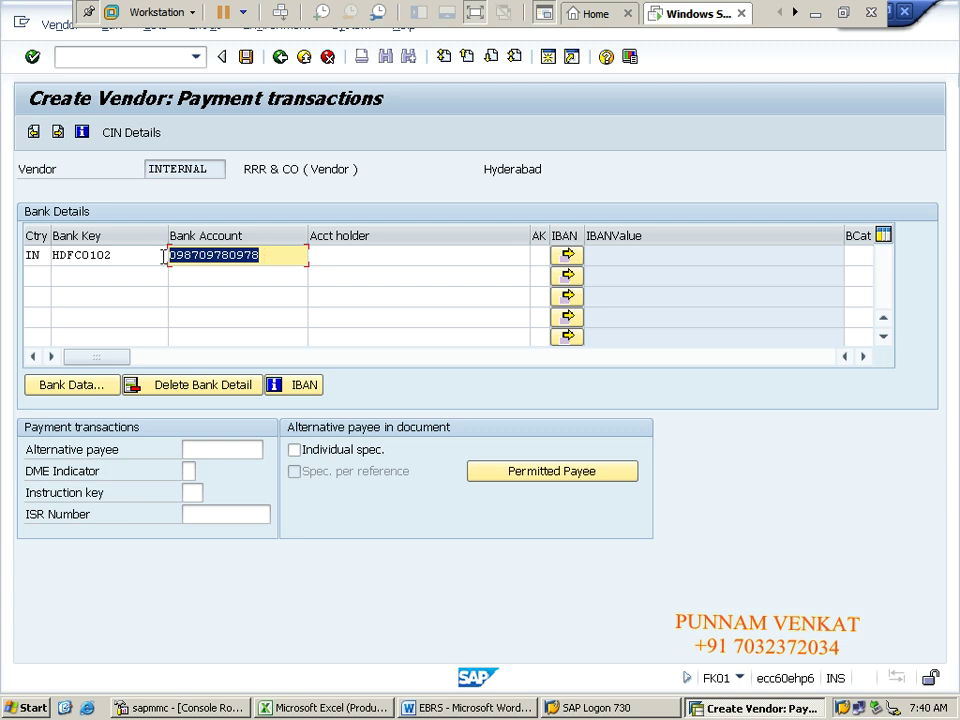
click(171, 255)
key(Delete)
text(1)
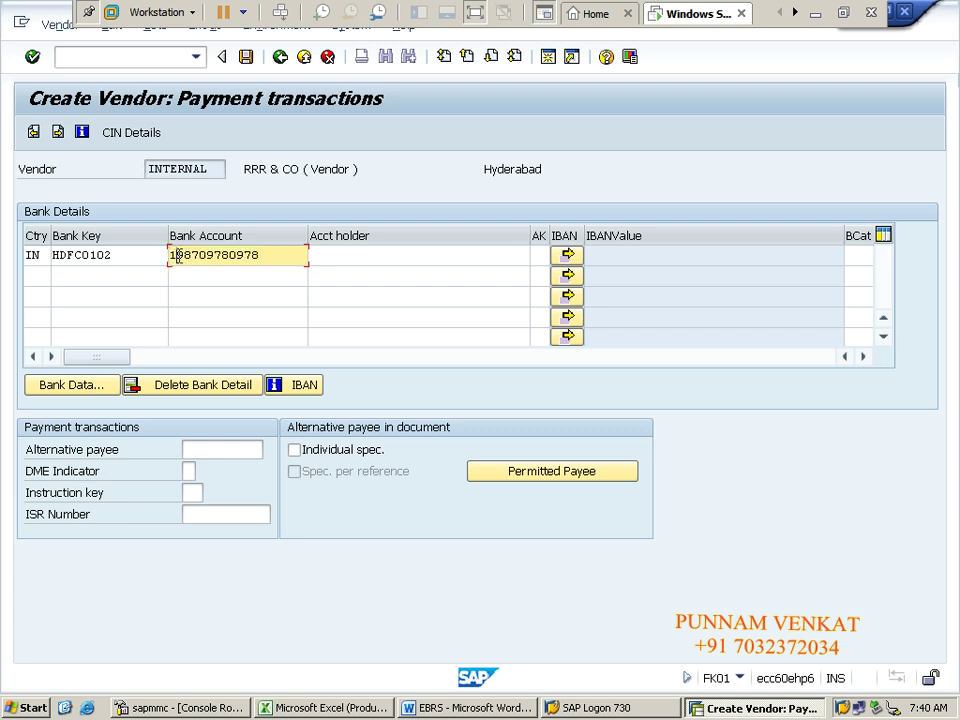
Step: Copy the vendor name RRR & CO into the account holder cell
click(330, 256)
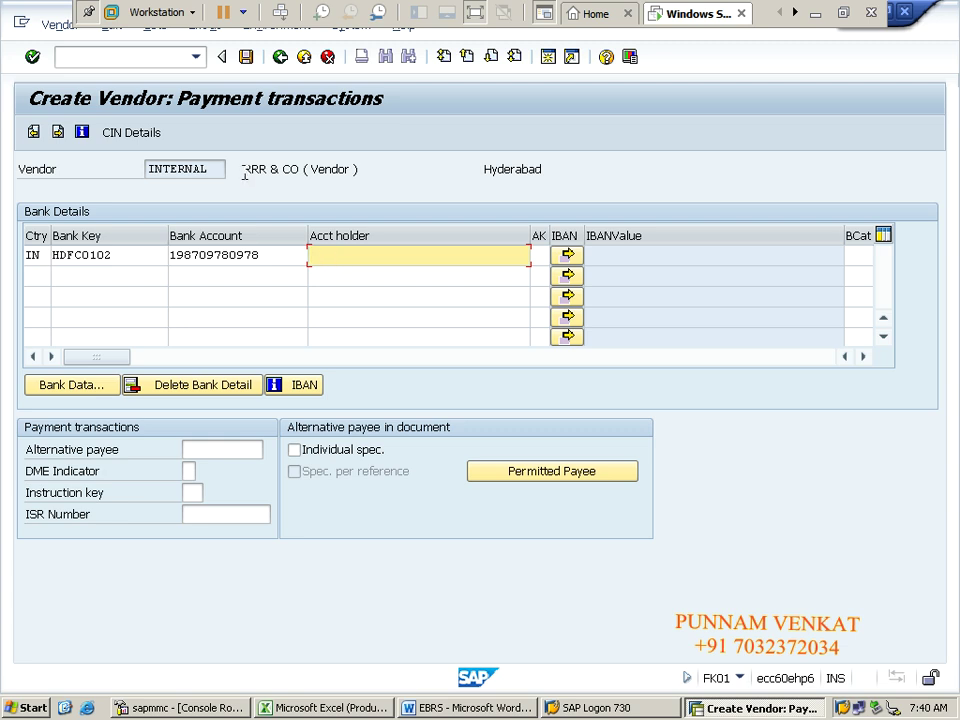
drag(243, 171, 300, 170)
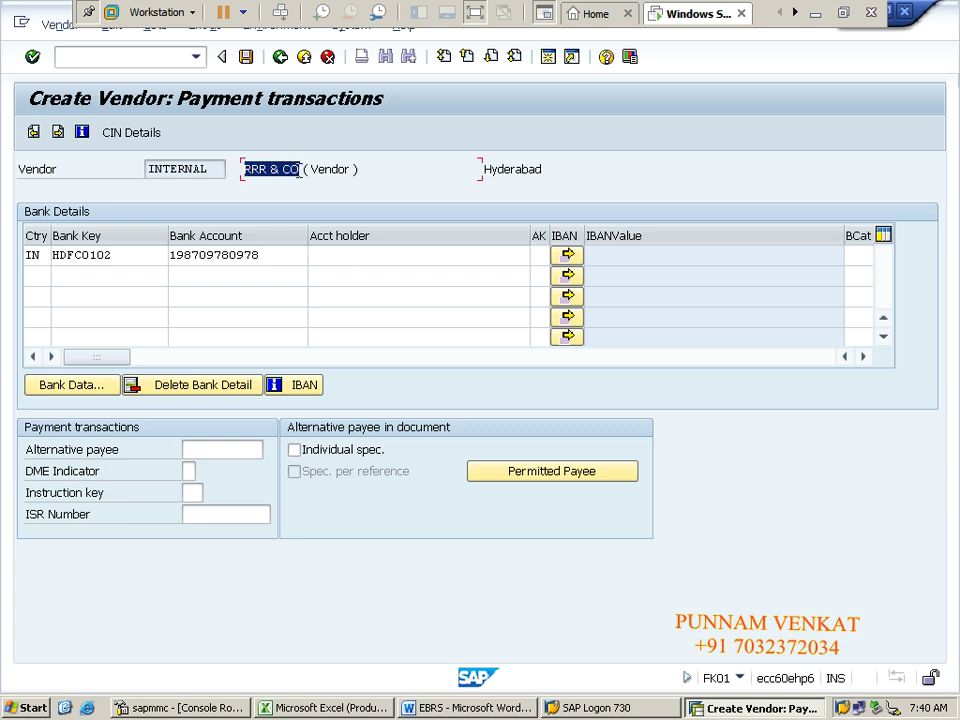
key(ctrl+c)
click(336, 258)
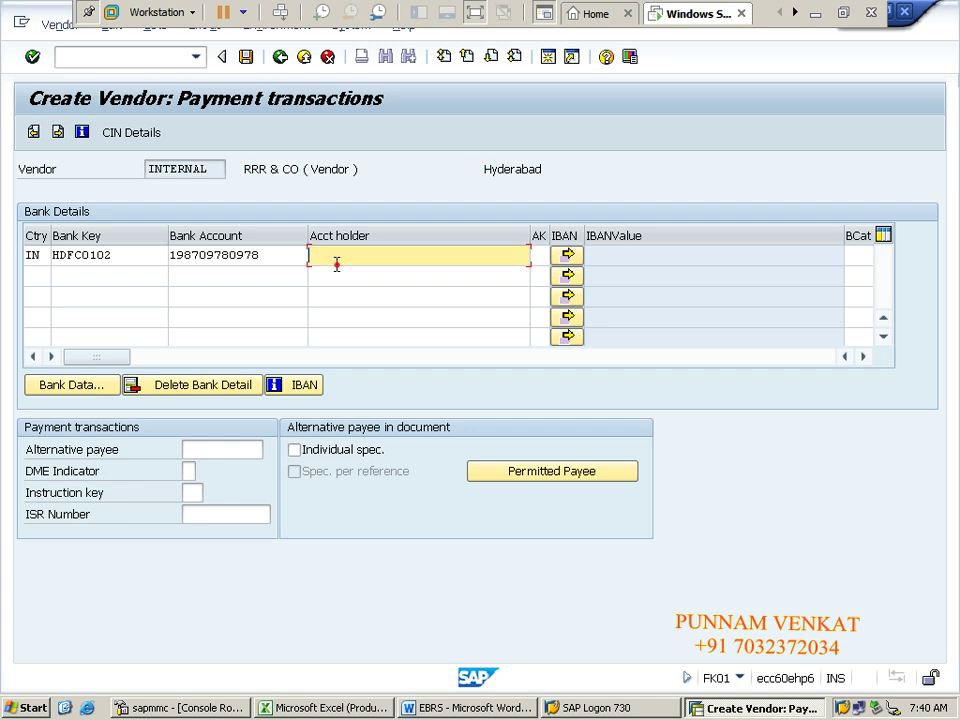
key(ctrl+v)
Step: Open Bank Data for HDFC0102 and enter bank name HDFC BANK with region 01
click(78, 394)
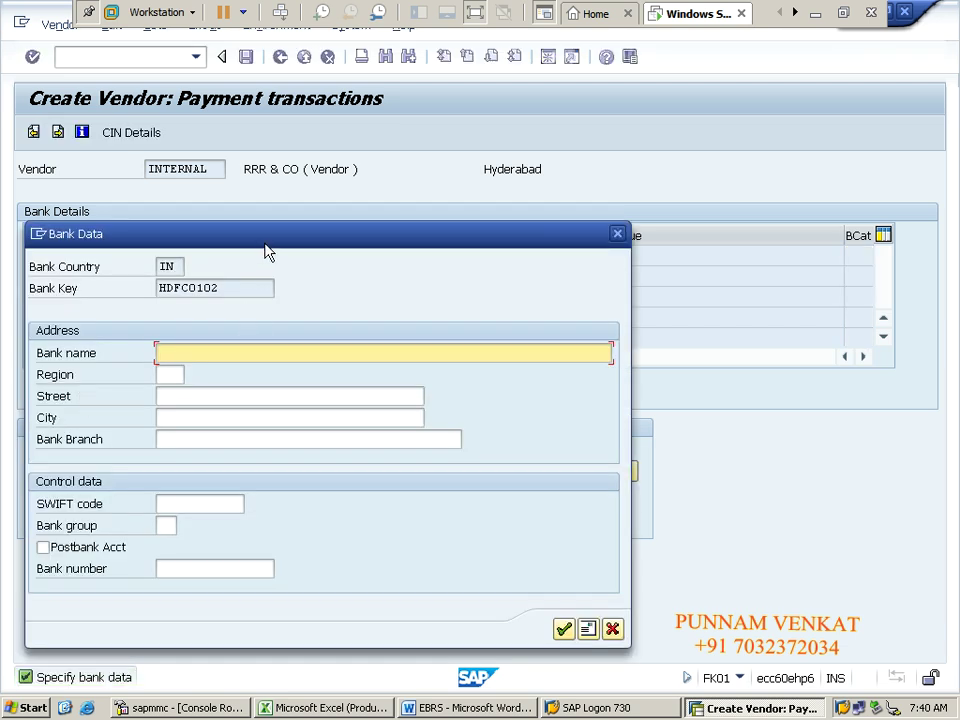
drag(271, 237, 520, 204)
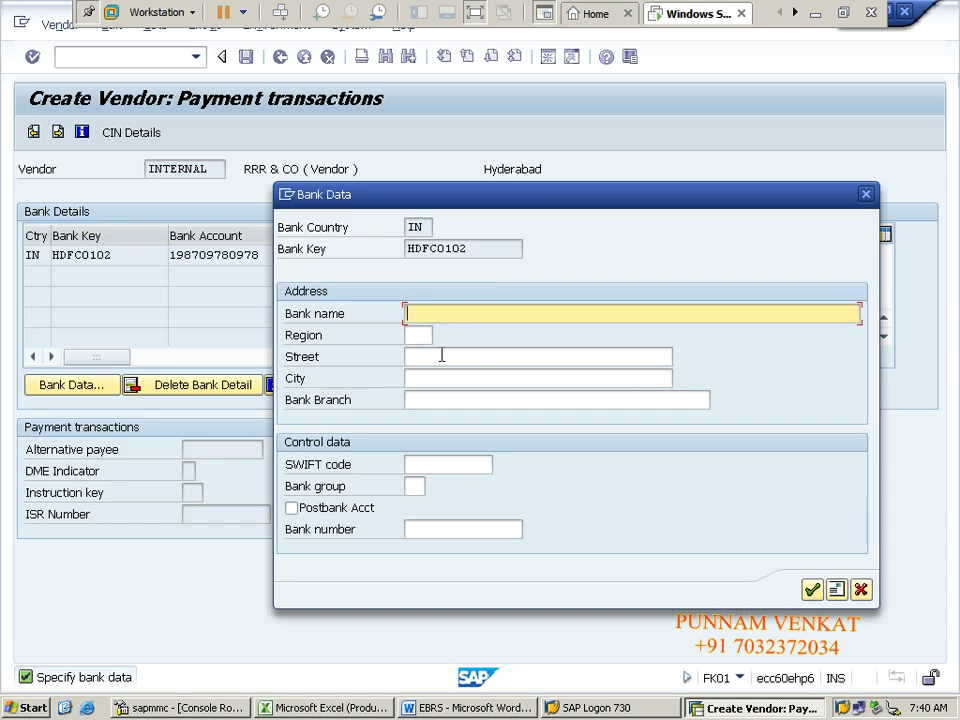
text(HDFC BANK)
key(Tab)
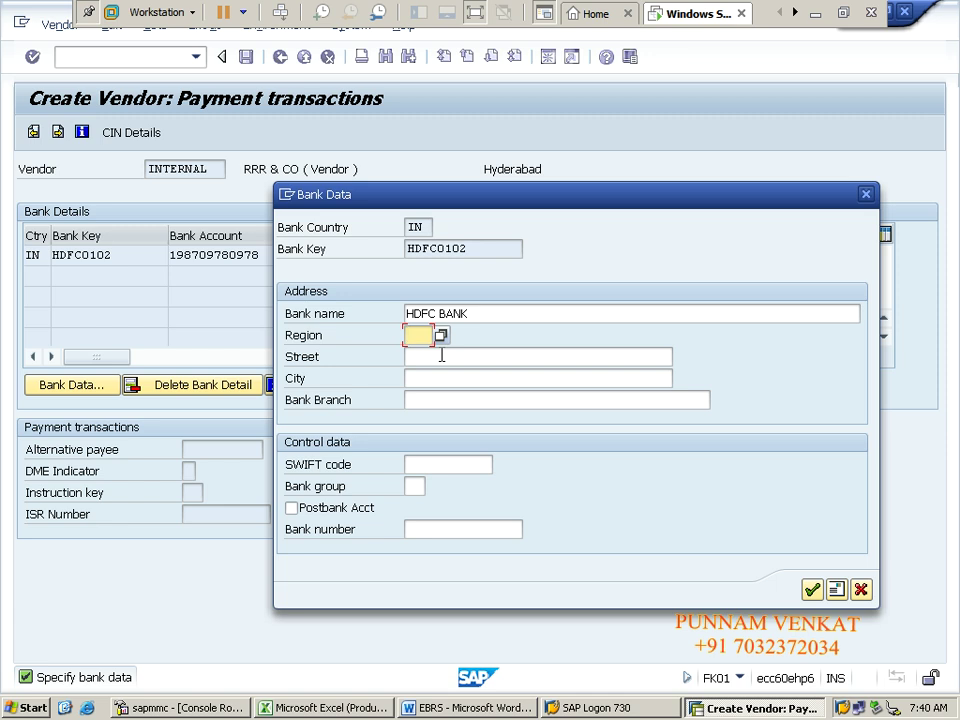
text(01)
key(Tab)
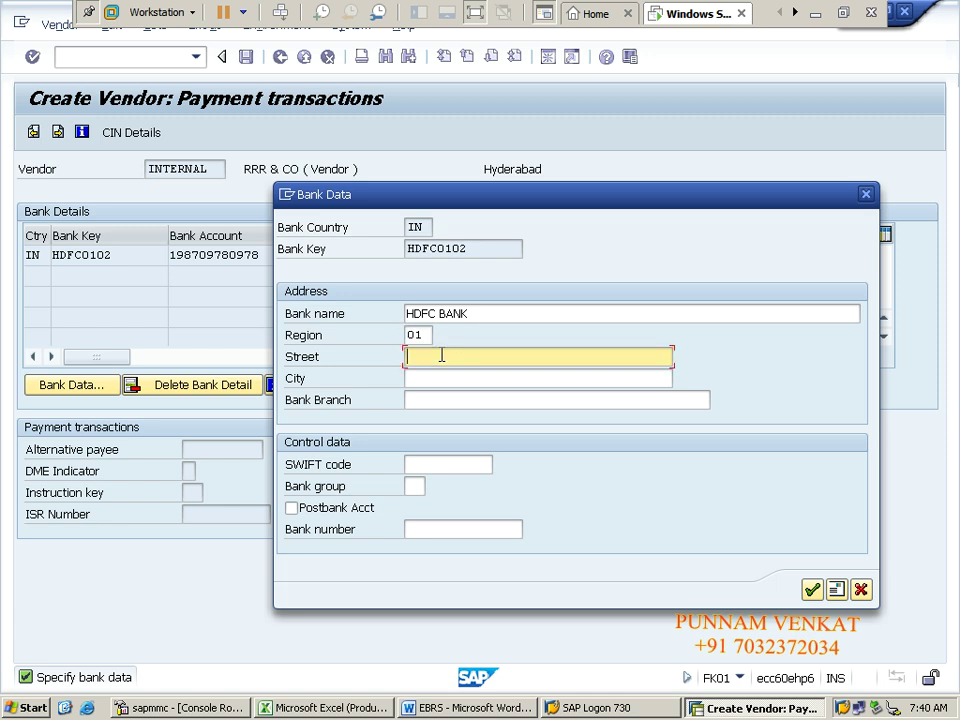
Step: Add street RRR Street, city Hyderabad and branch RRR Branch to the bank data
text(RRR Street)
key(Tab)
text(hy)
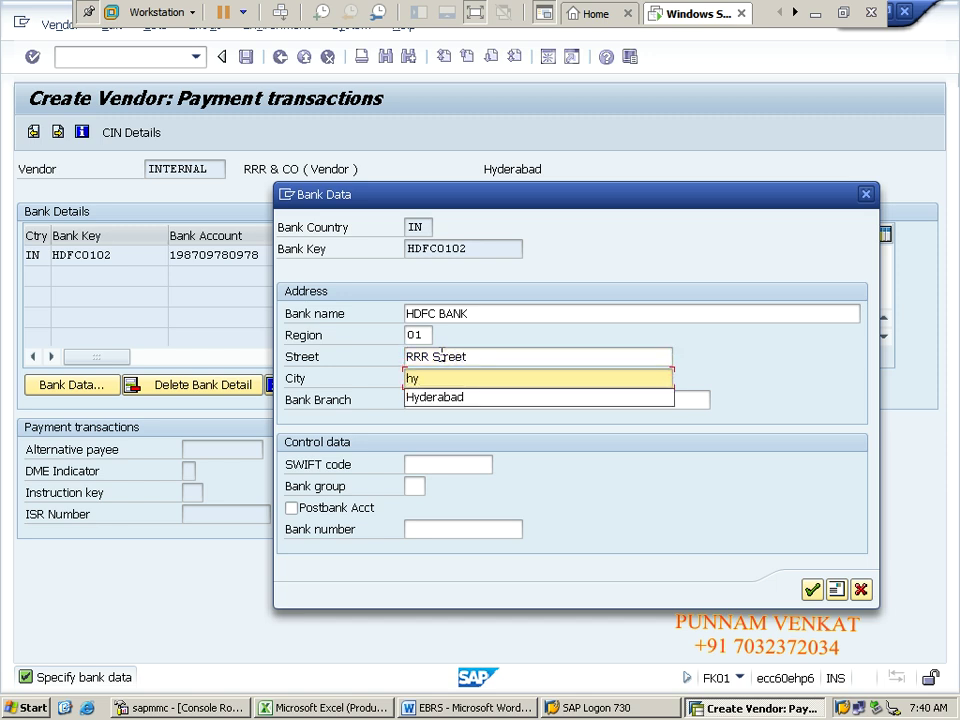
key(Down)
key(Tab)
text(m)
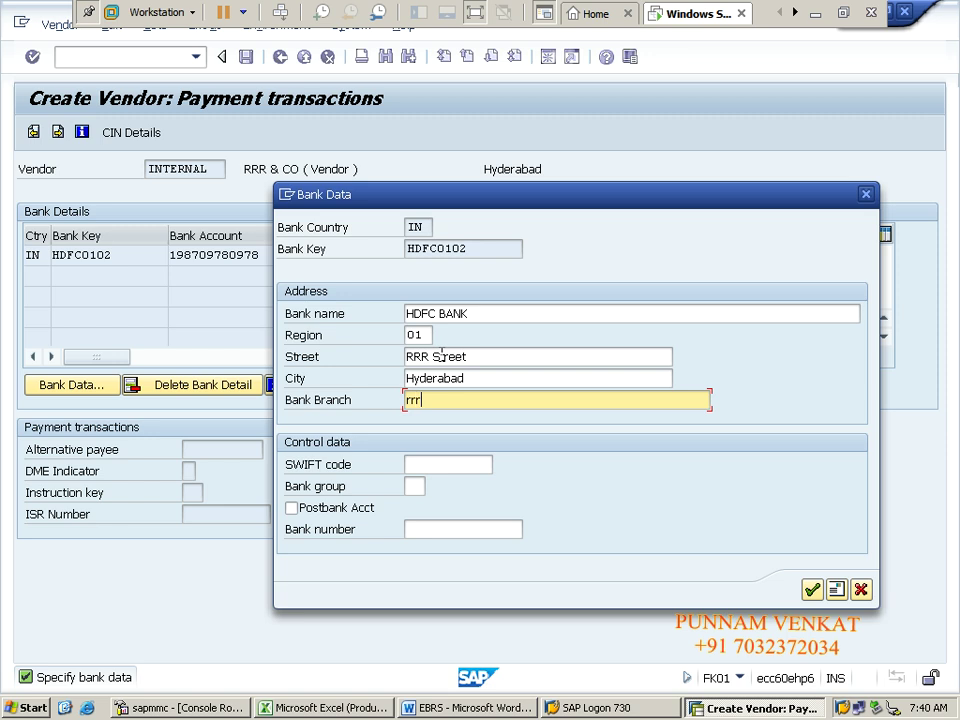
key(BackSpace)
text(RRR Branch)
Step: Enter SWIFT code SWIFT0909 and the bank number, then confirm the bank data
click(421, 466)
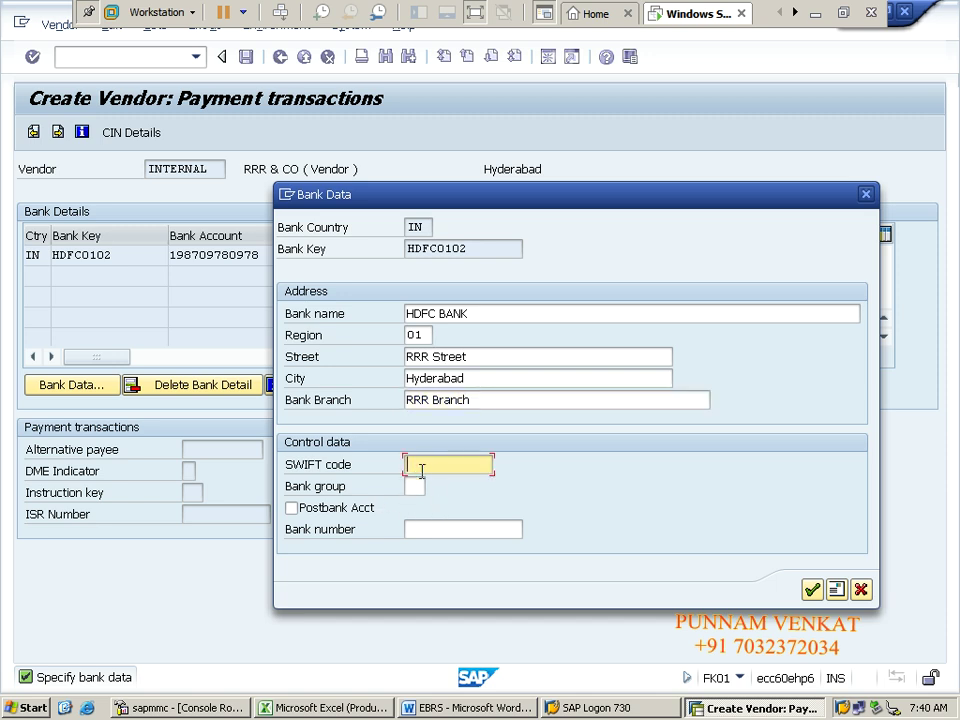
click(421, 468)
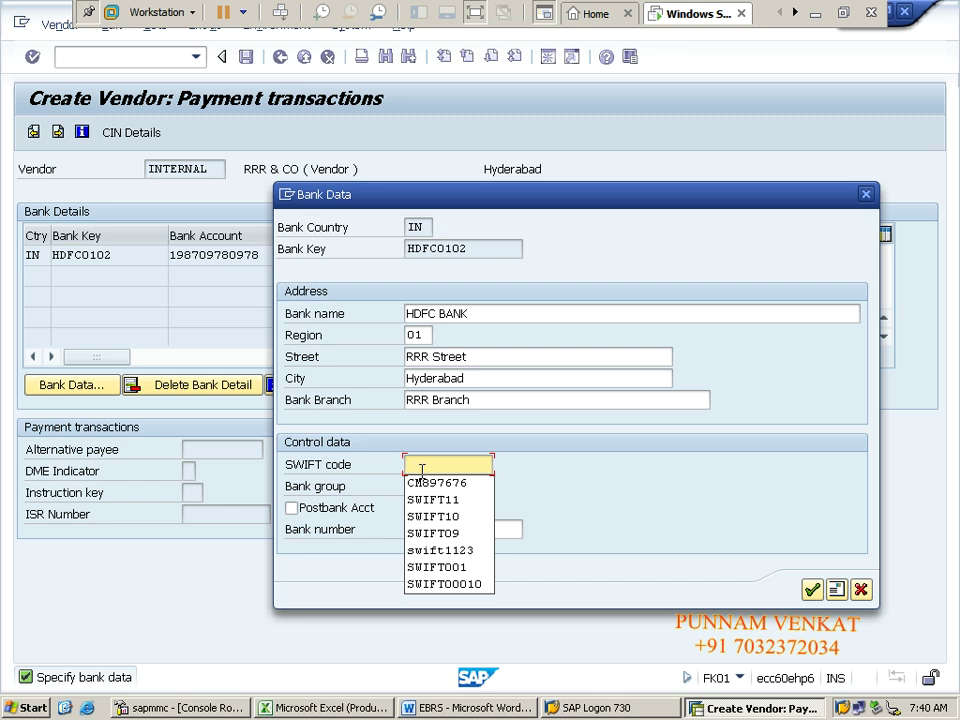
text(SW)
key(BackSpace)
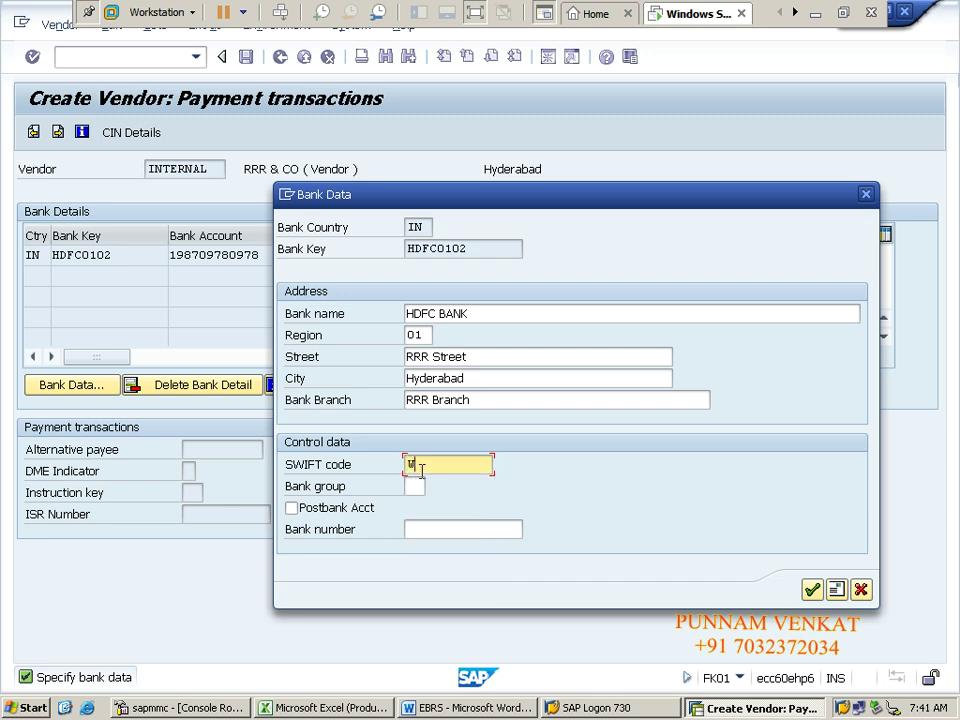
text(WIFT)
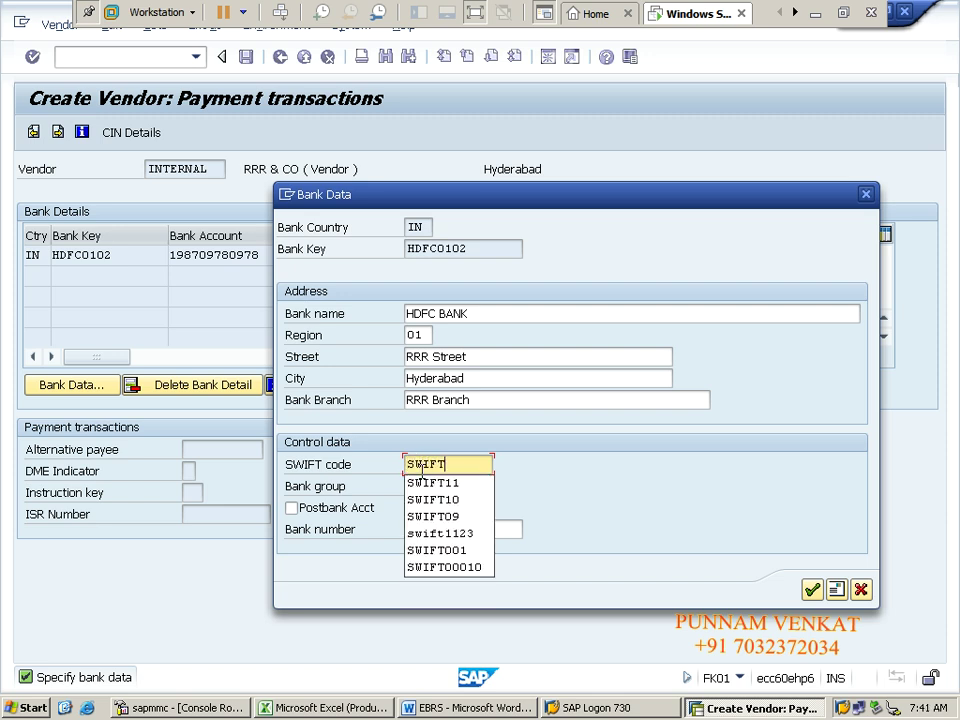
text(0909)
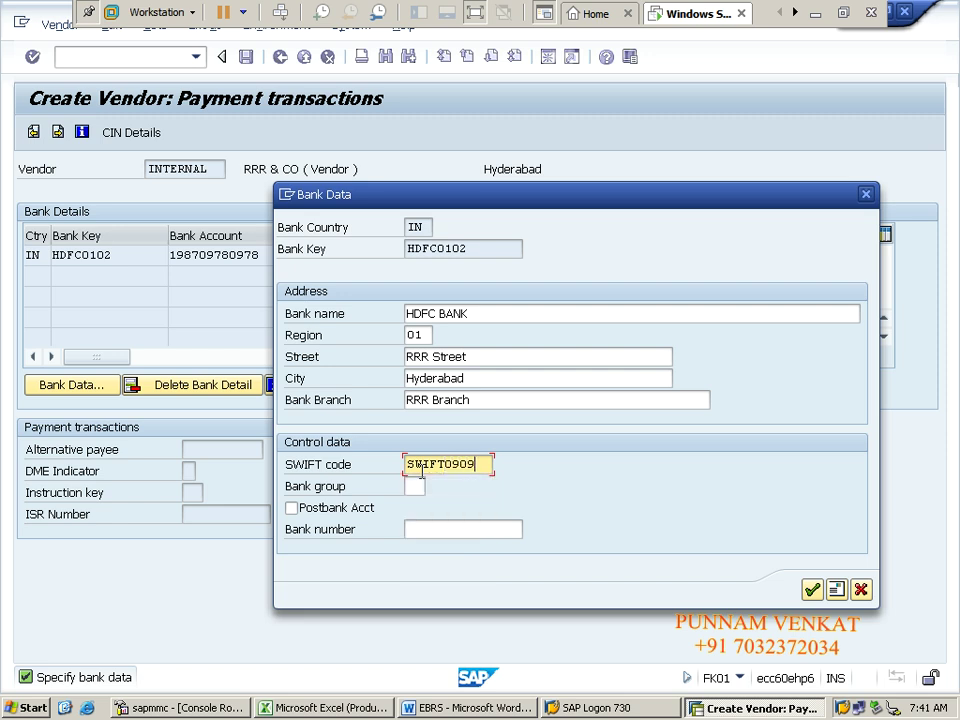
click(435, 528)
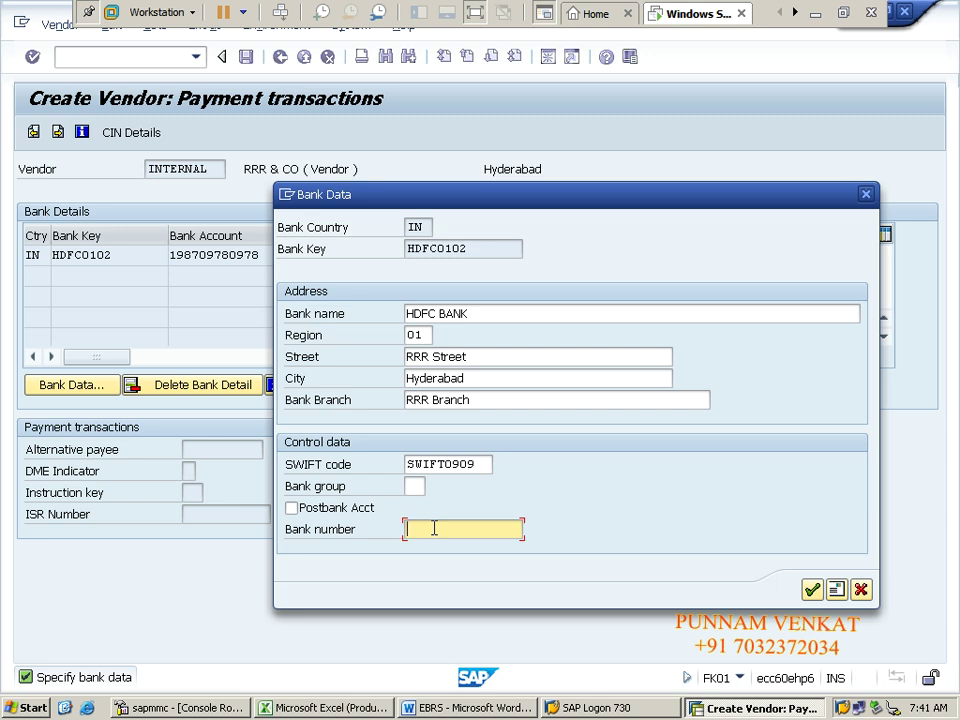
double_click(492, 529)
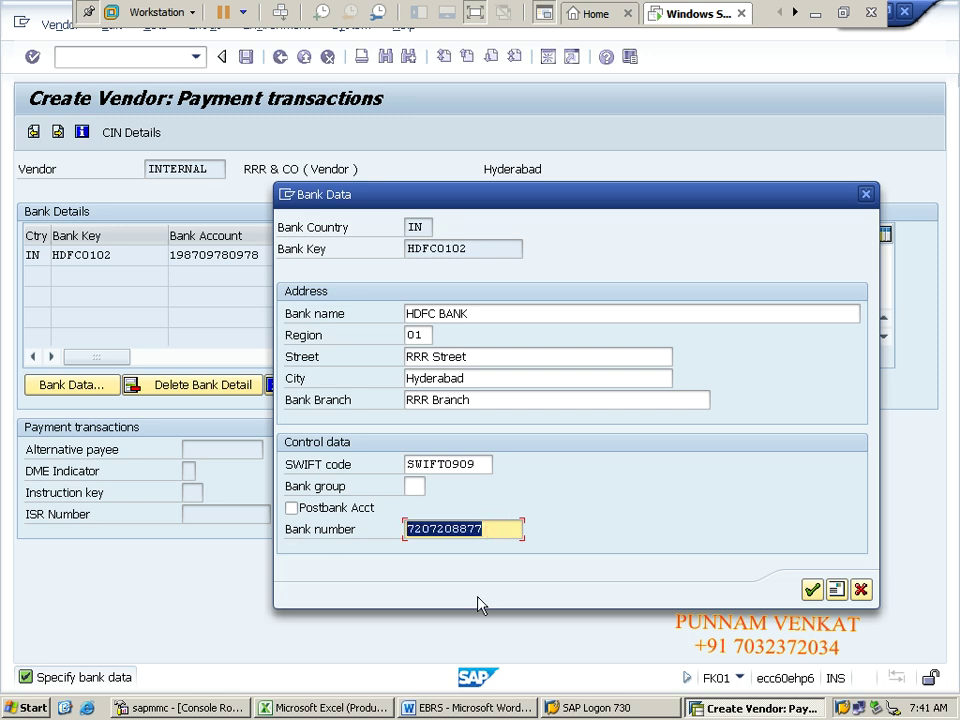
click(487, 529)
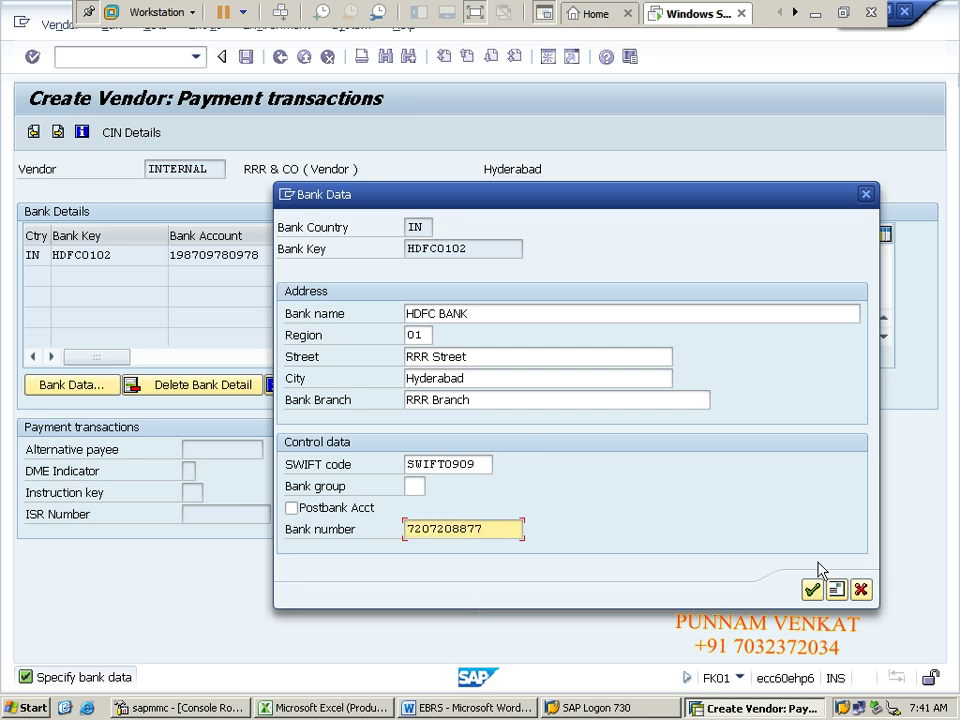
drag(505, 196, 590, 322)
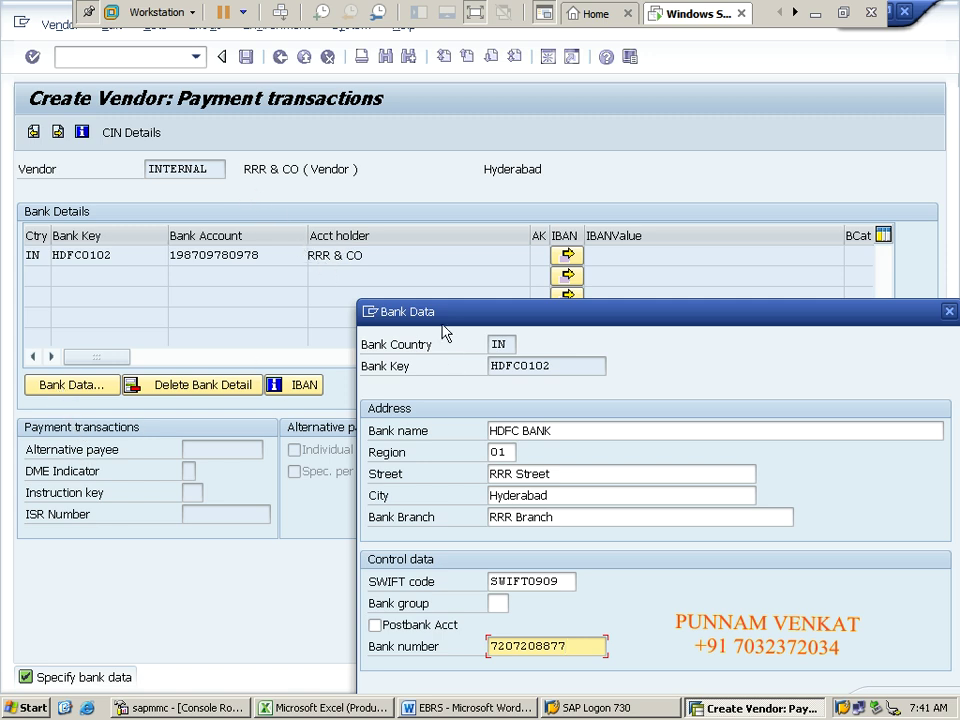
drag(439, 318, 157, 125)
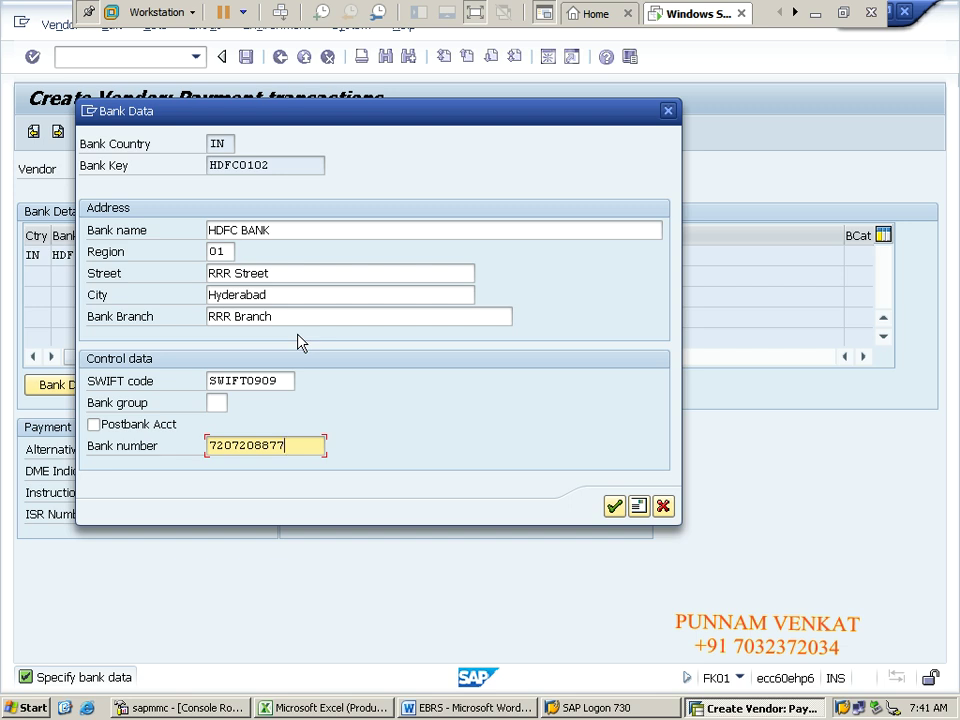
click(615, 507)
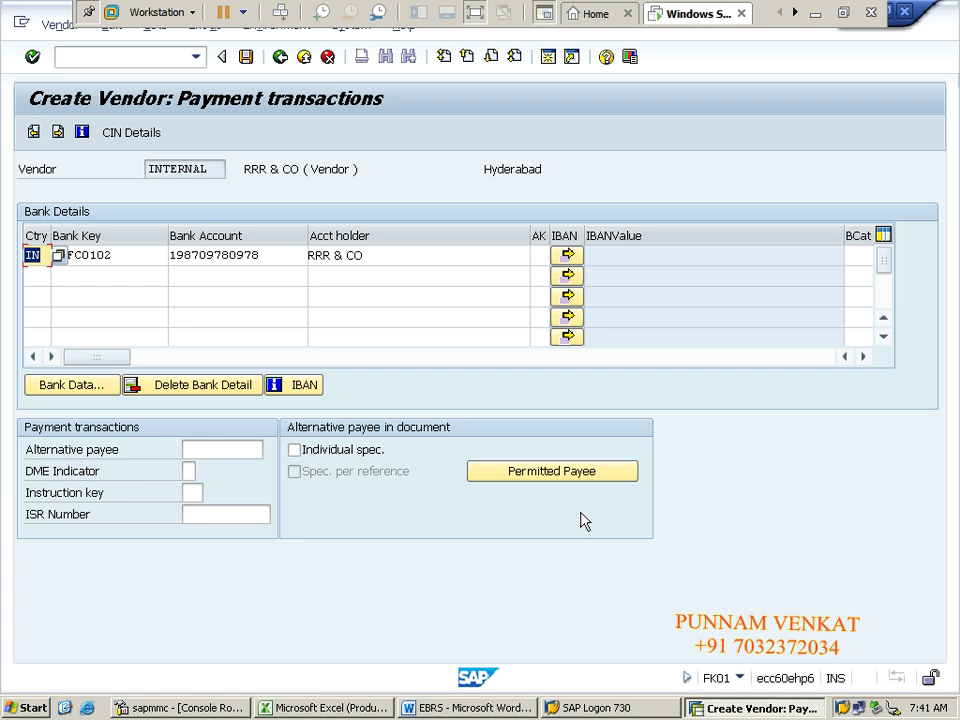
Step: Set reconciliation account 140000, sort key 012 and cash management group A1 in accounting data
key(Return)
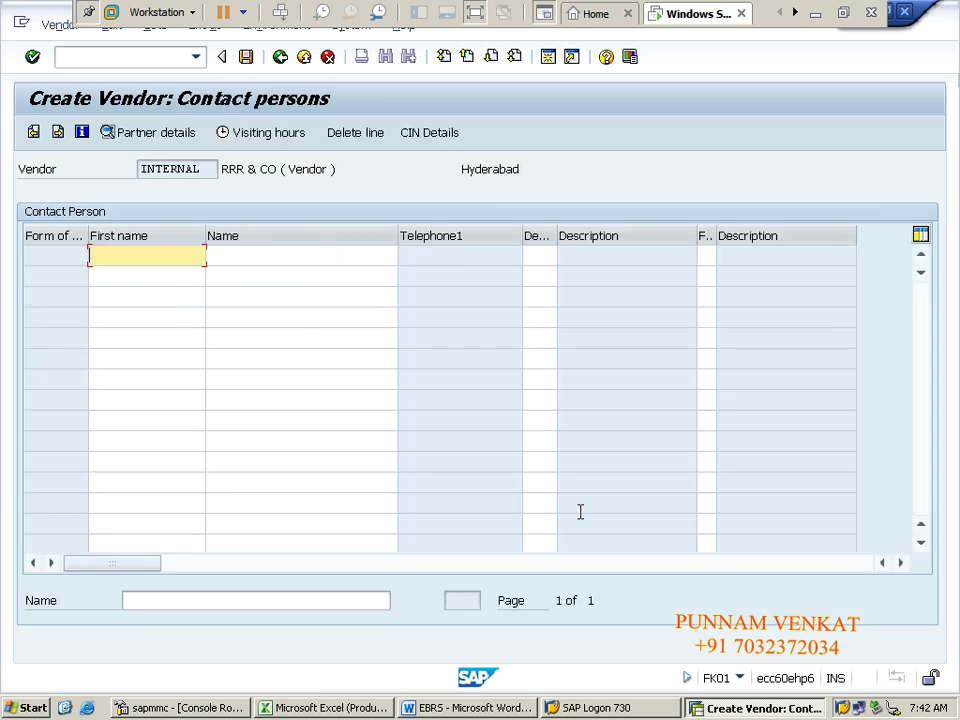
key(Return)
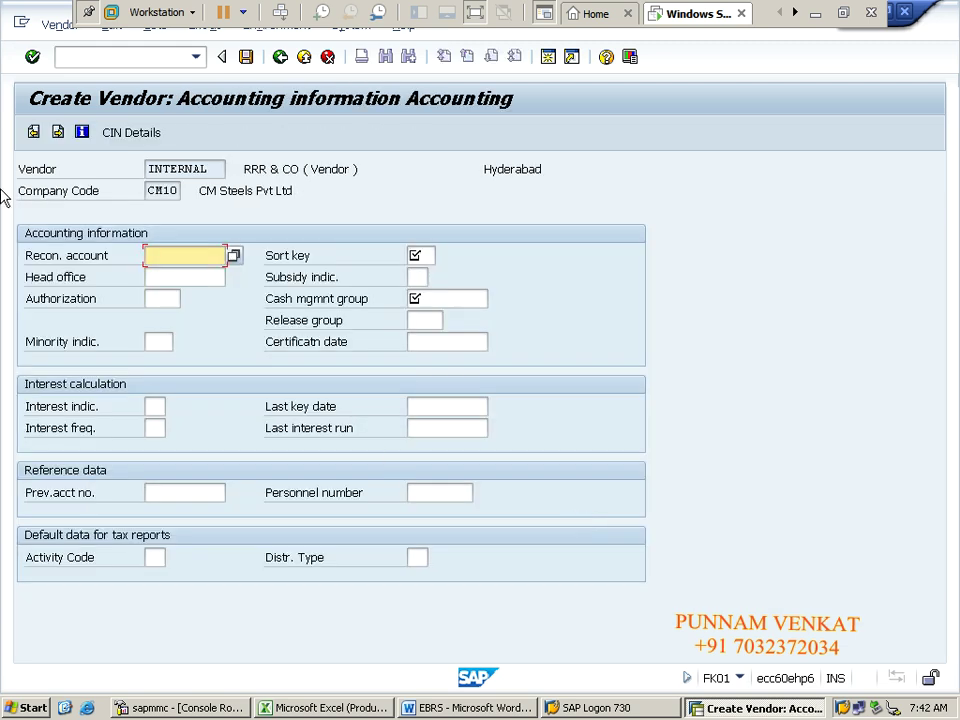
click(234, 259)
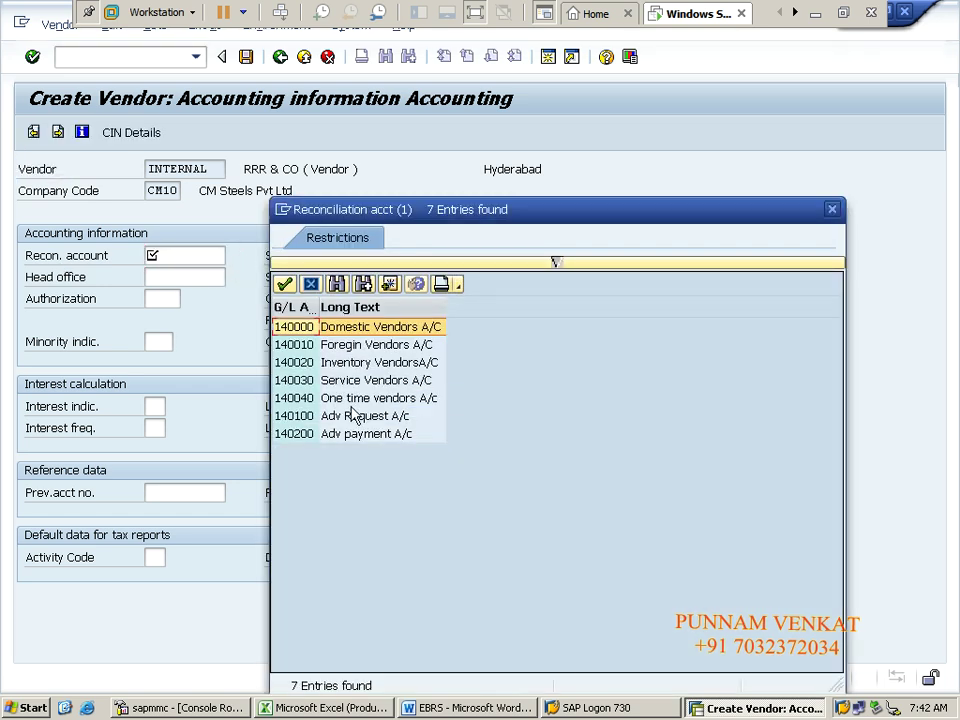
double_click(362, 333)
click(421, 256)
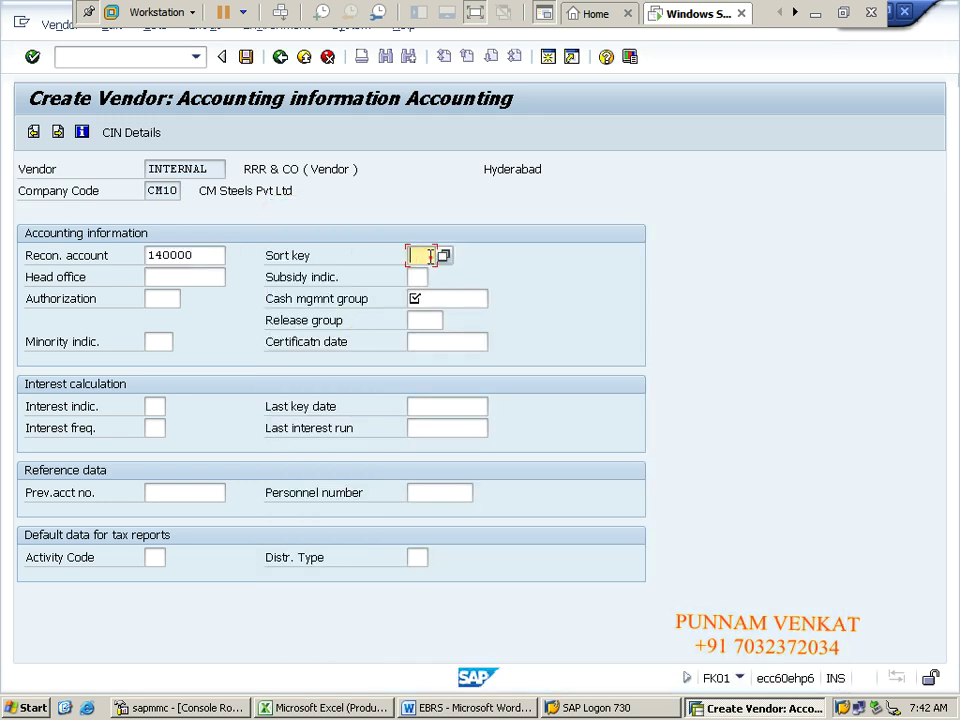
click(432, 274)
click(432, 297)
click(496, 298)
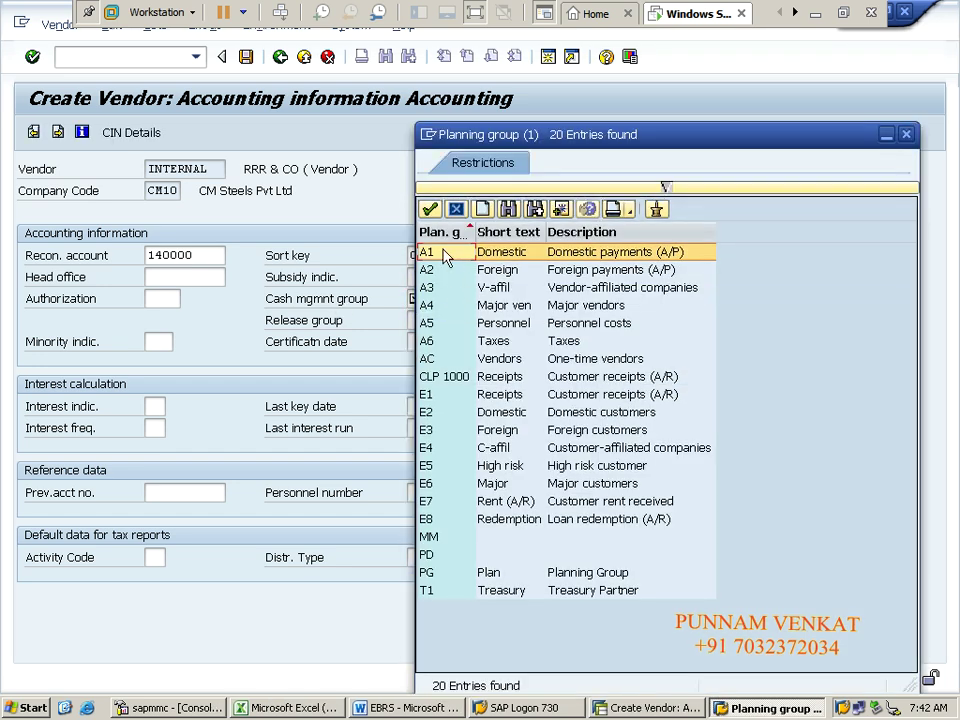
double_click(445, 254)
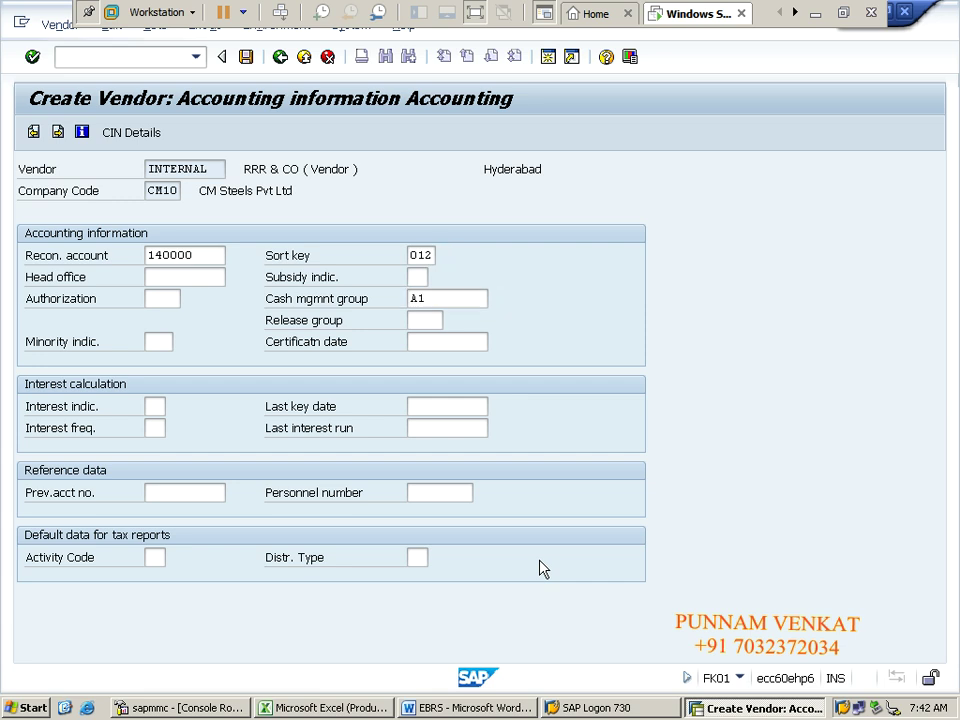
key(Return)
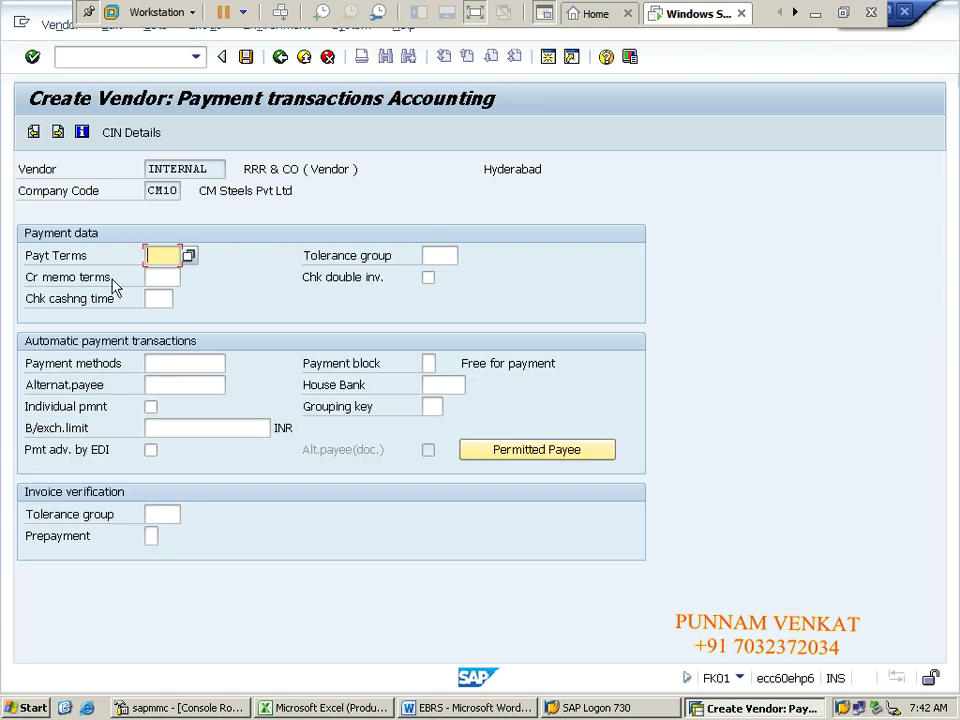
Step: Pick payment terms 0001 (payable immediately) and finish the vendor screens to save
click(189, 256)
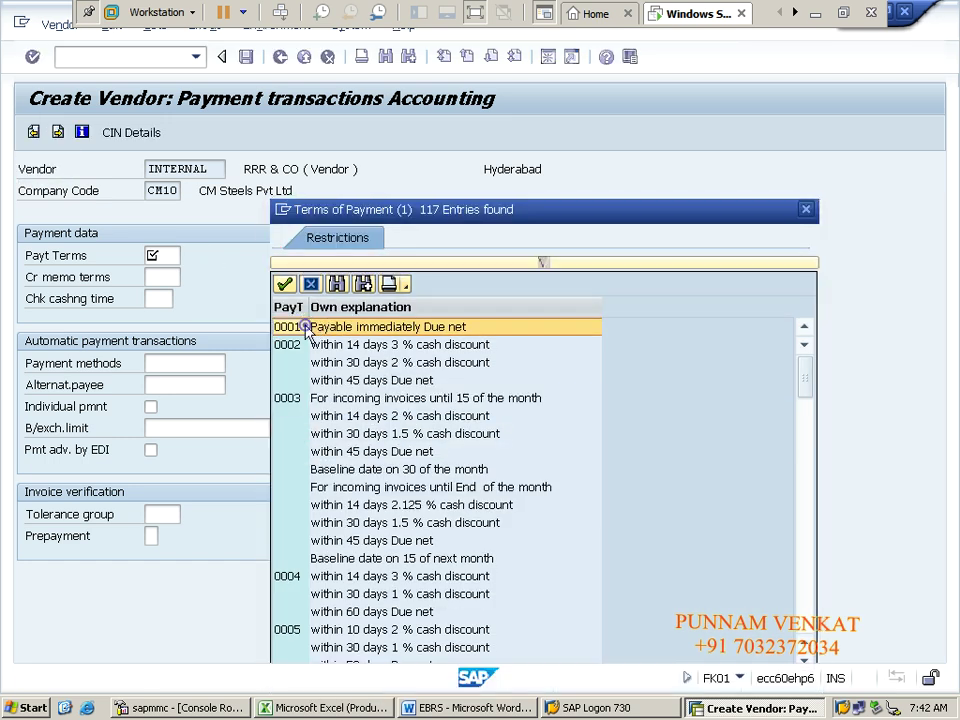
double_click(306, 330)
key(Return)
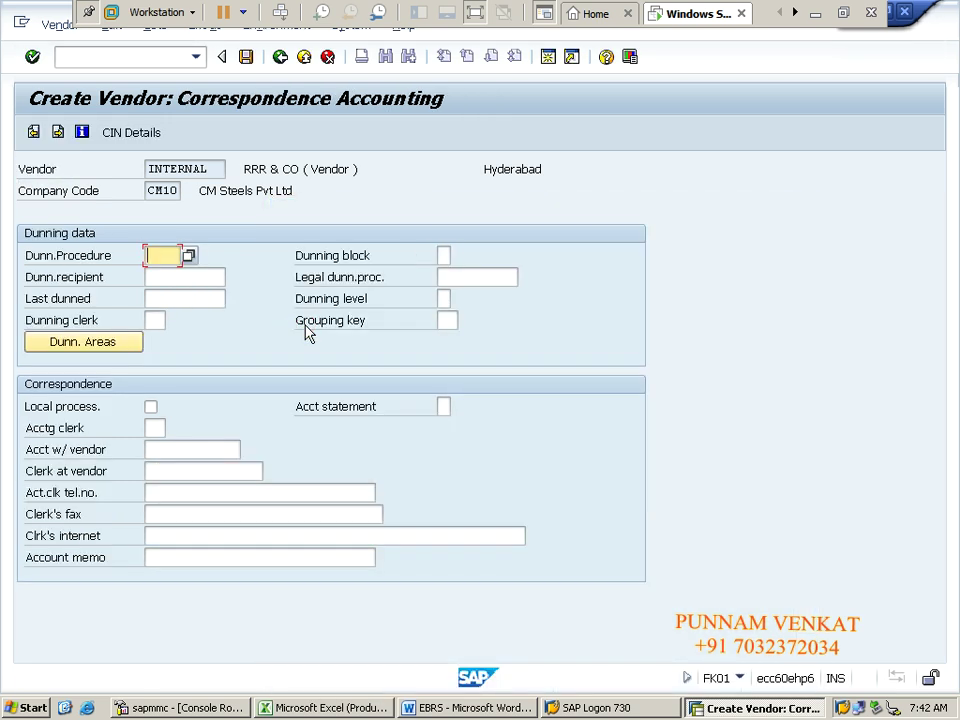
key(Return)
key(Return)
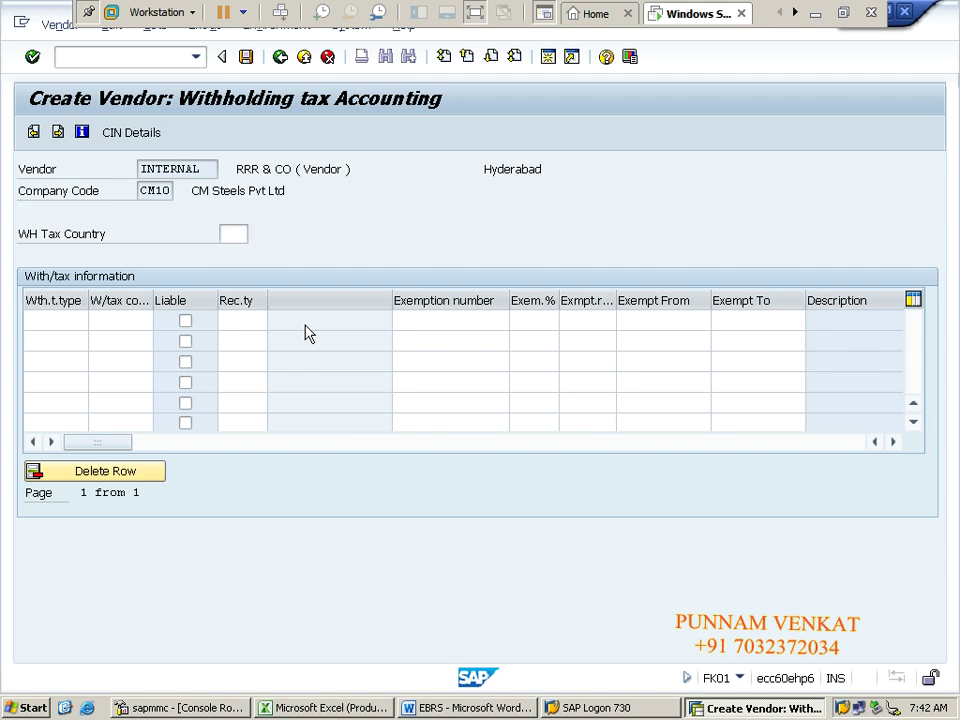
key(Return)
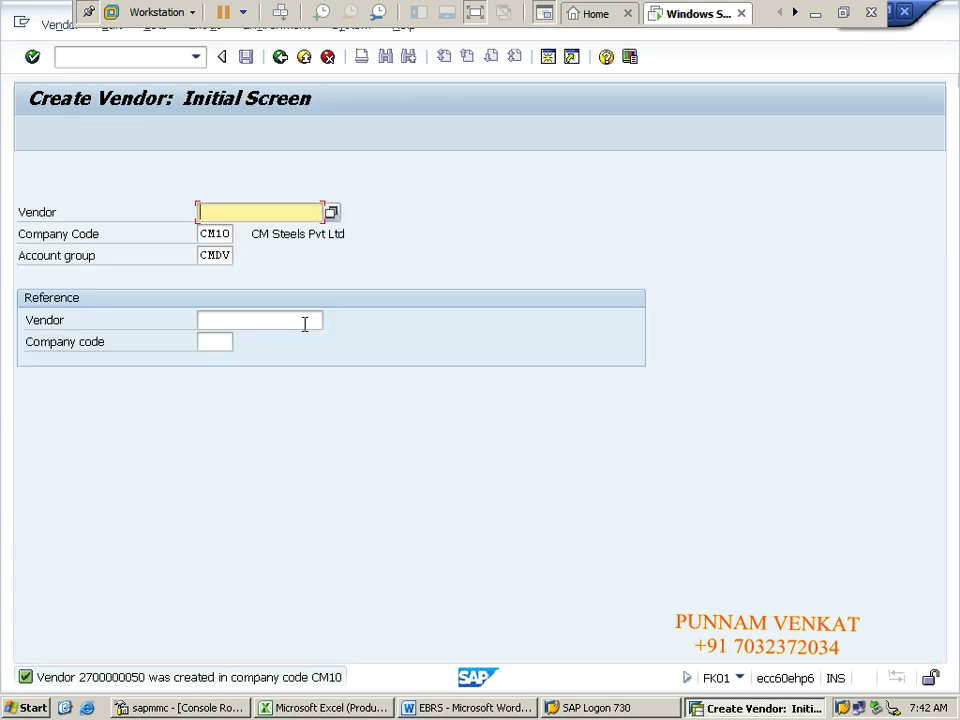
Step: Leave vendor creation with /N and minimise the remote session to the desktop
click(155, 58)
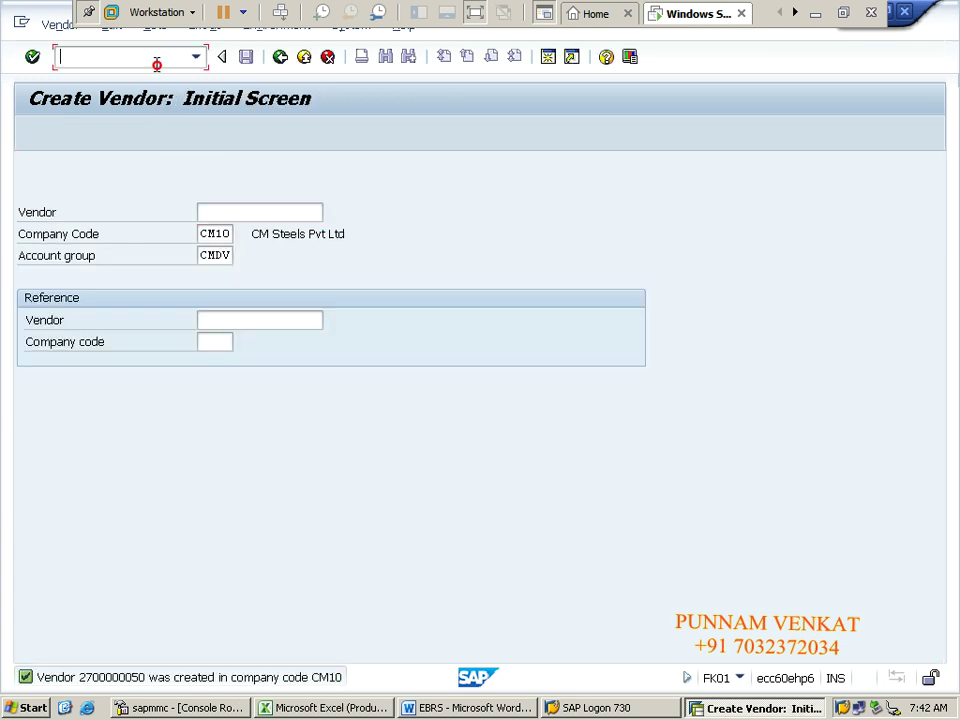
text(/N)
key(Return)
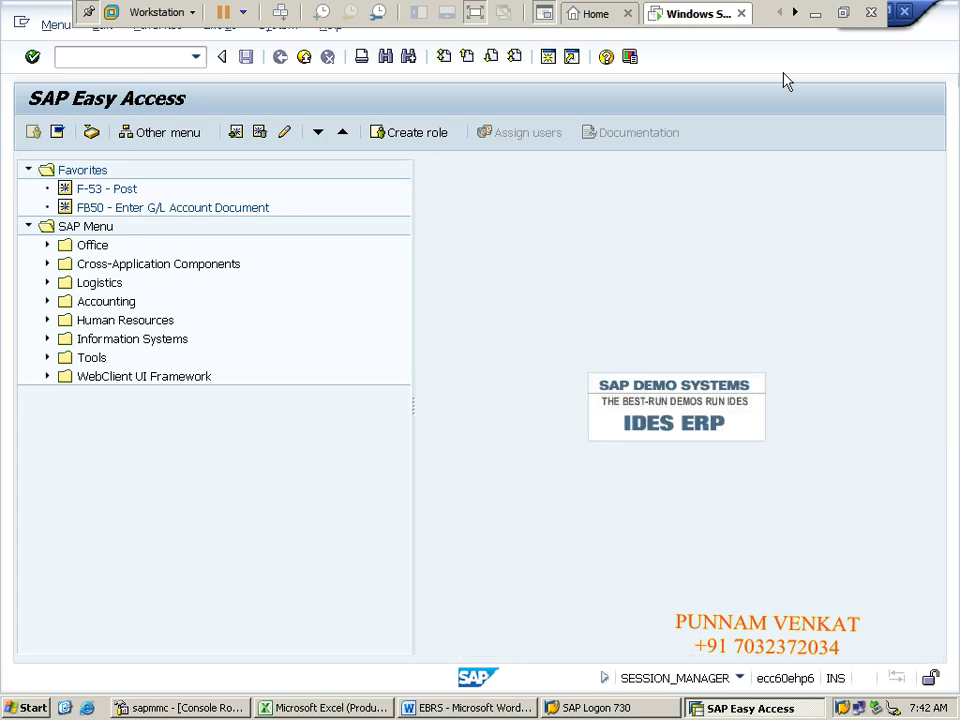
click(814, 16)
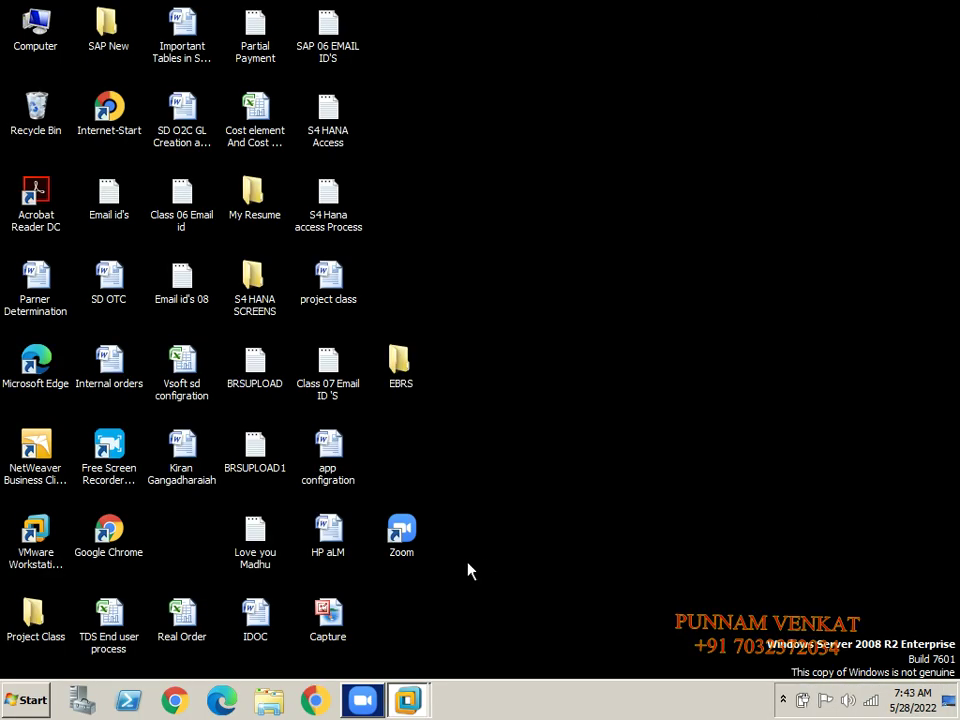
Step: In the EBRS Word document, select the Create Customers- FD01 line and zoom in
key(alt+Tab)
key(alt+Tab)
key(alt+Tab)
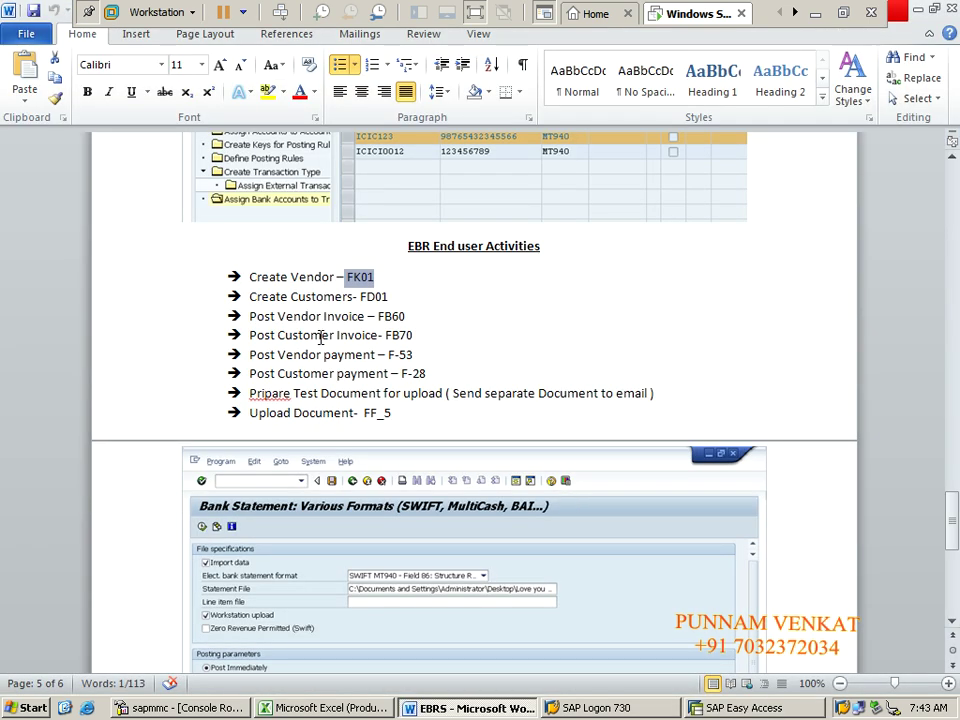
click(253, 297)
triple_click(253, 297)
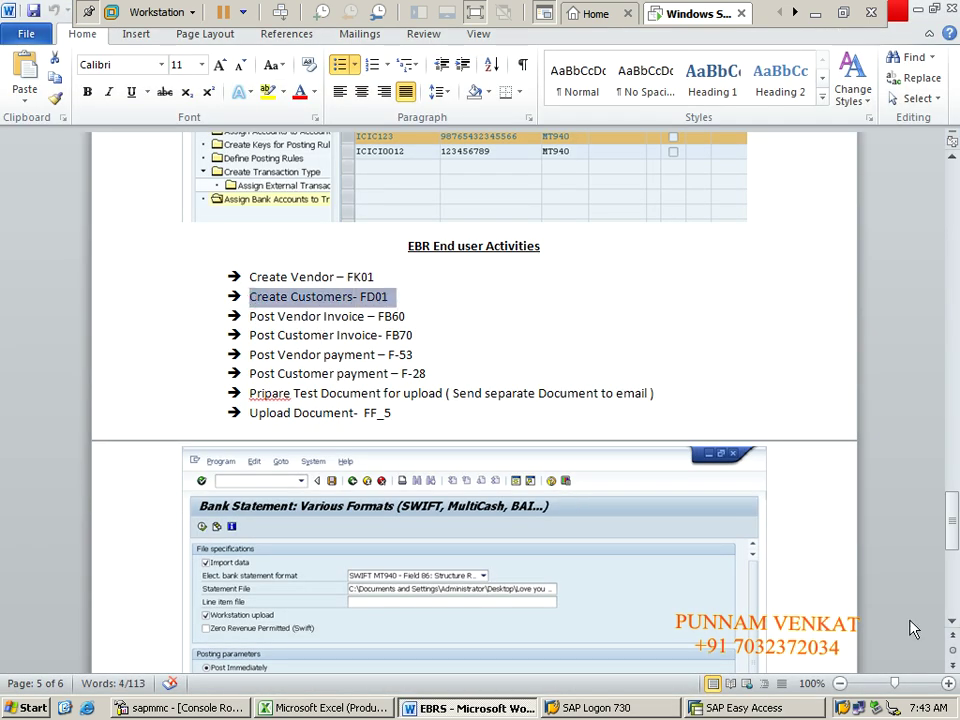
click(948, 684)
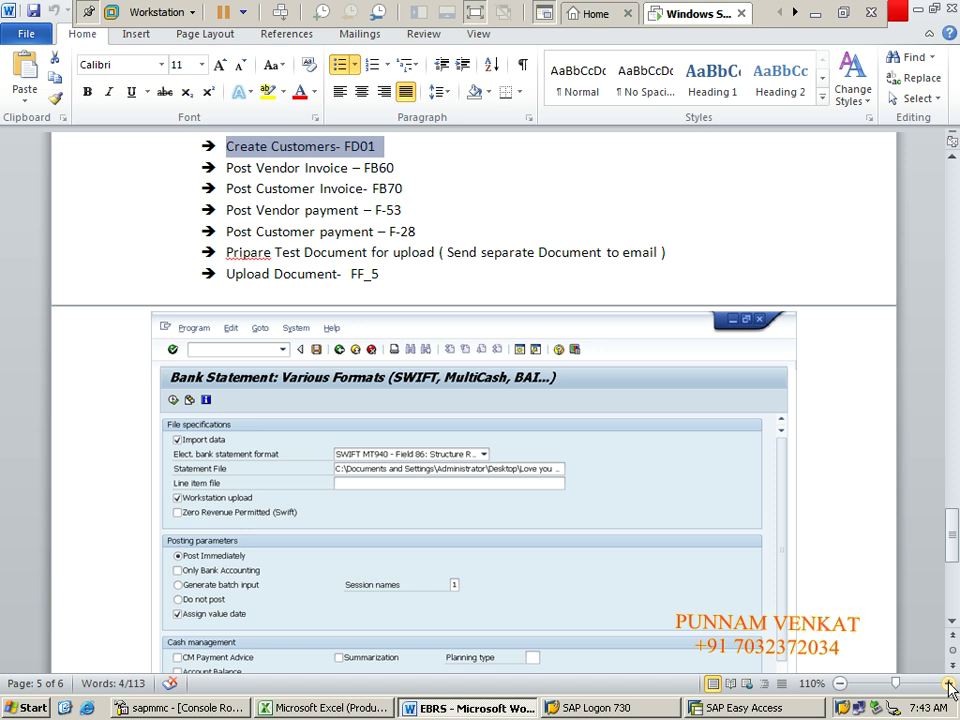
click(948, 684)
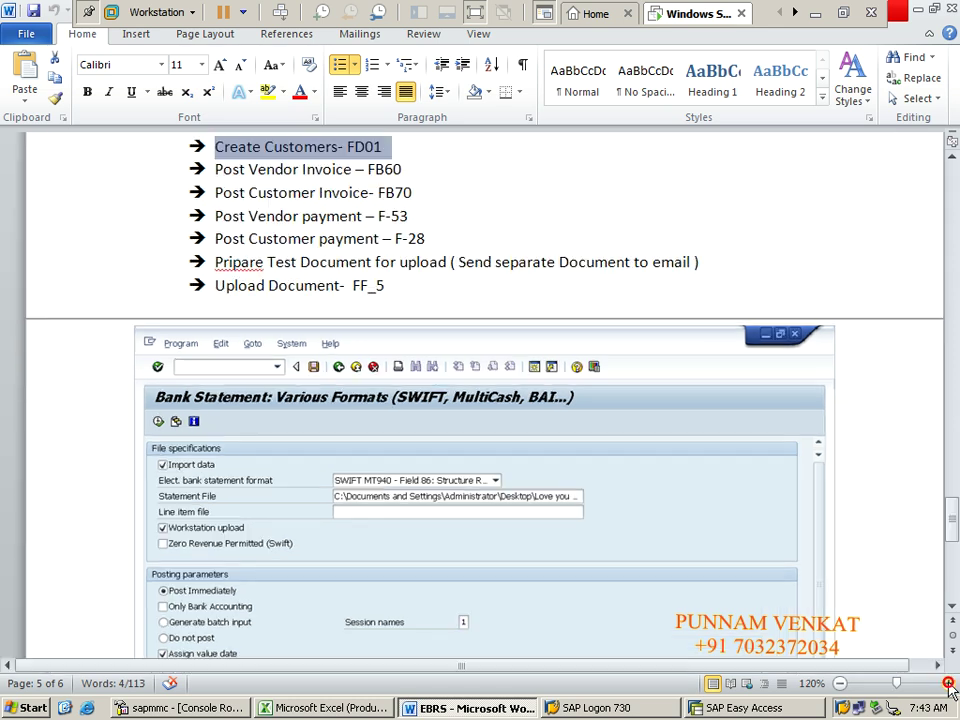
click(951, 160)
click(951, 160)
click(951, 160)
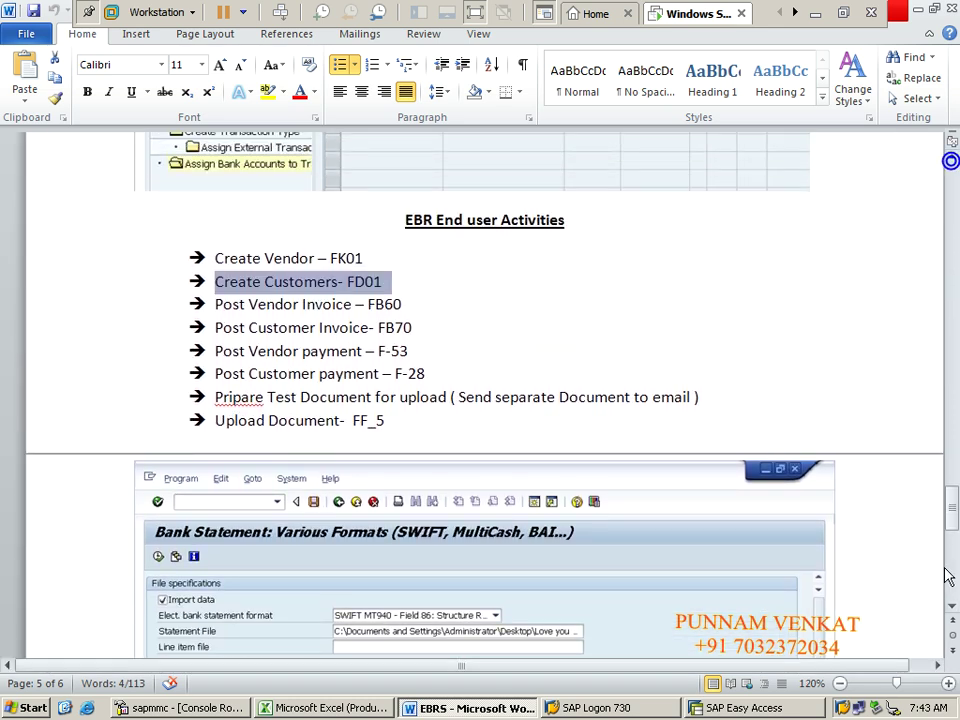
Step: Zoom further to the EBR End user Activities heading, clear the FD01 highlight, then return to SAP
click(948, 684)
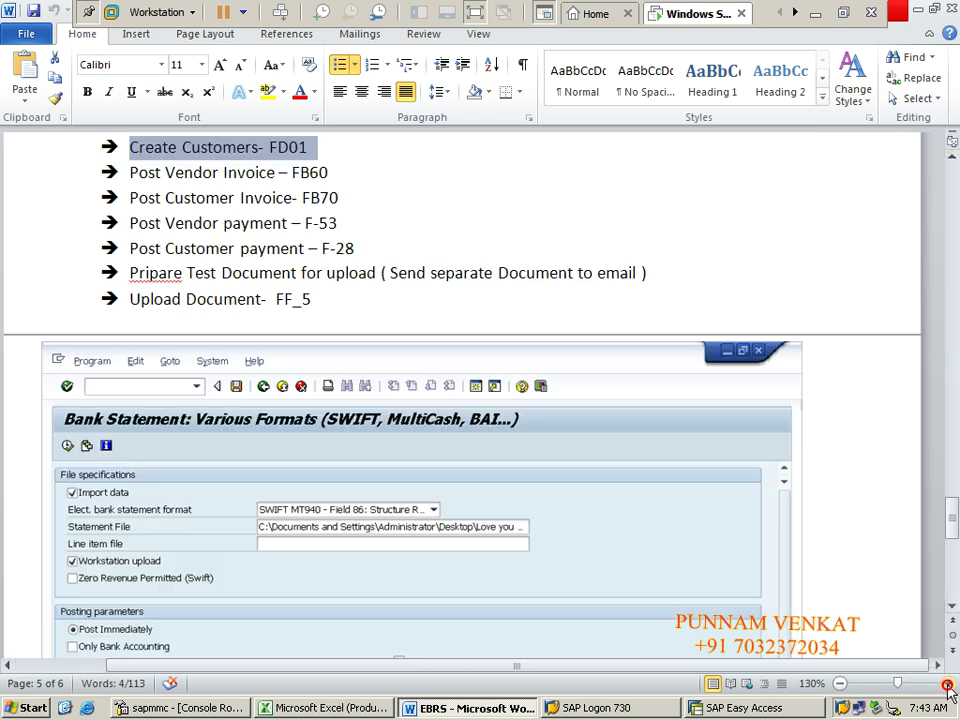
click(951, 160)
click(951, 160)
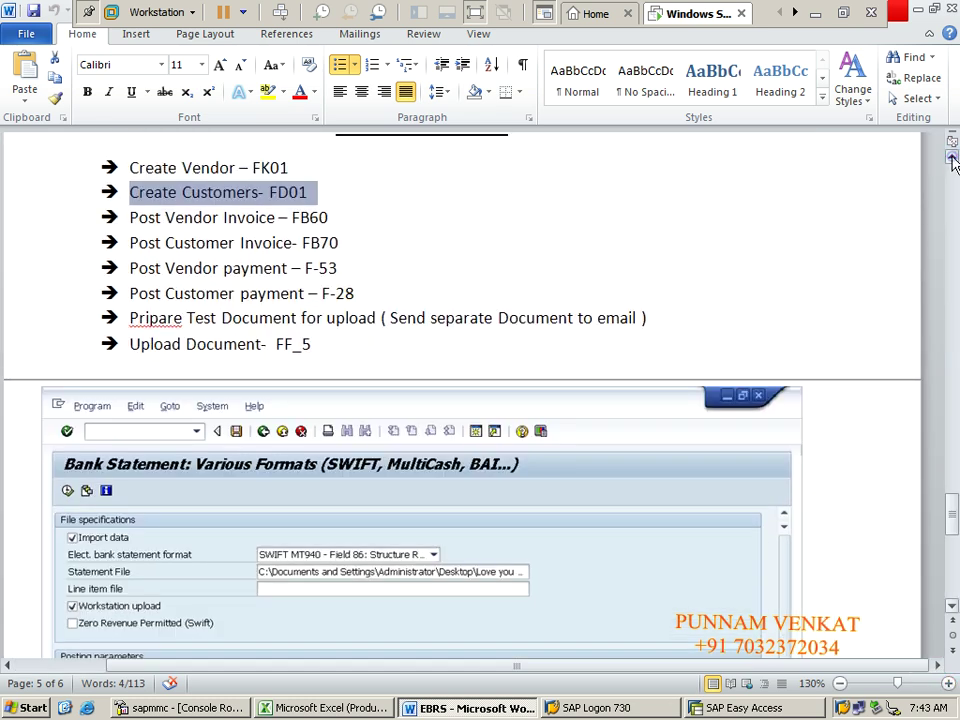
click(951, 160)
click(951, 160)
click(951, 160)
click(951, 160)
click(951, 160)
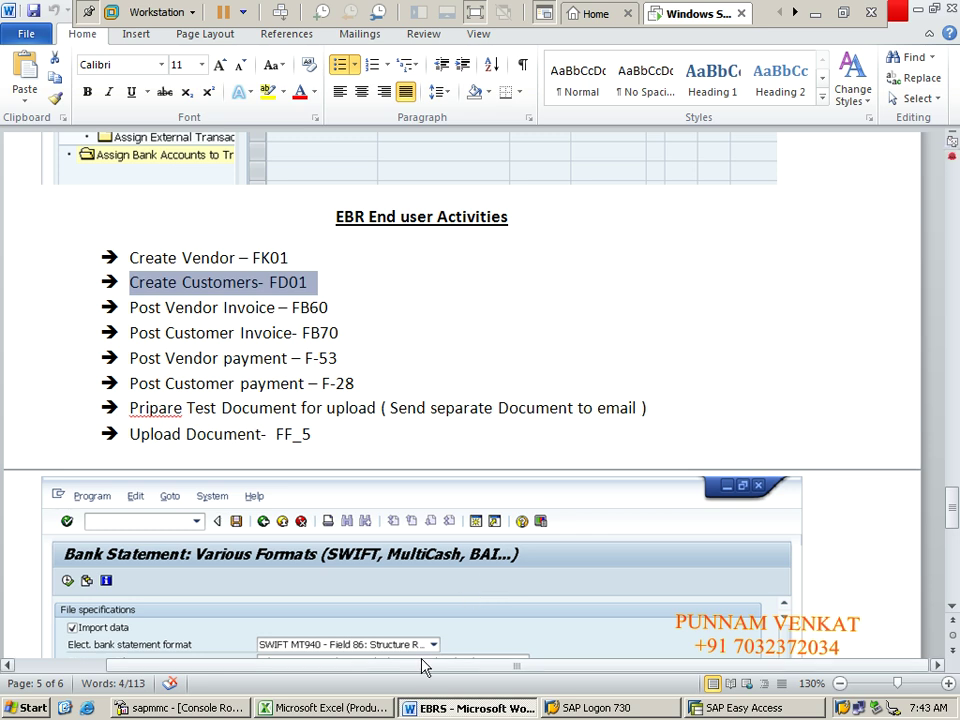
drag(425, 667, 300, 684)
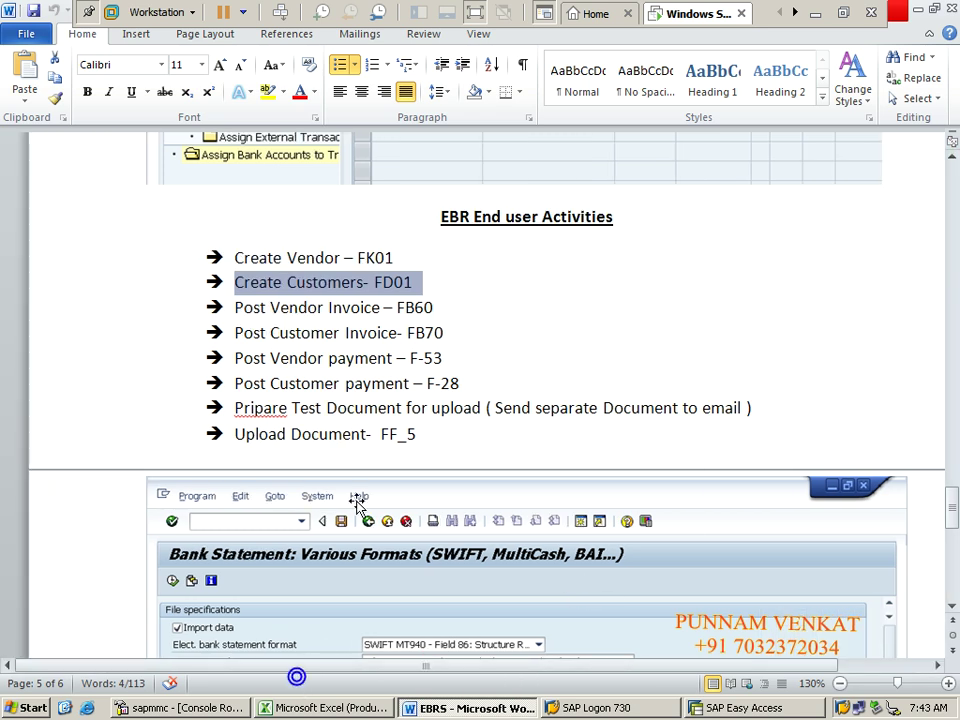
click(434, 352)
click(405, 283)
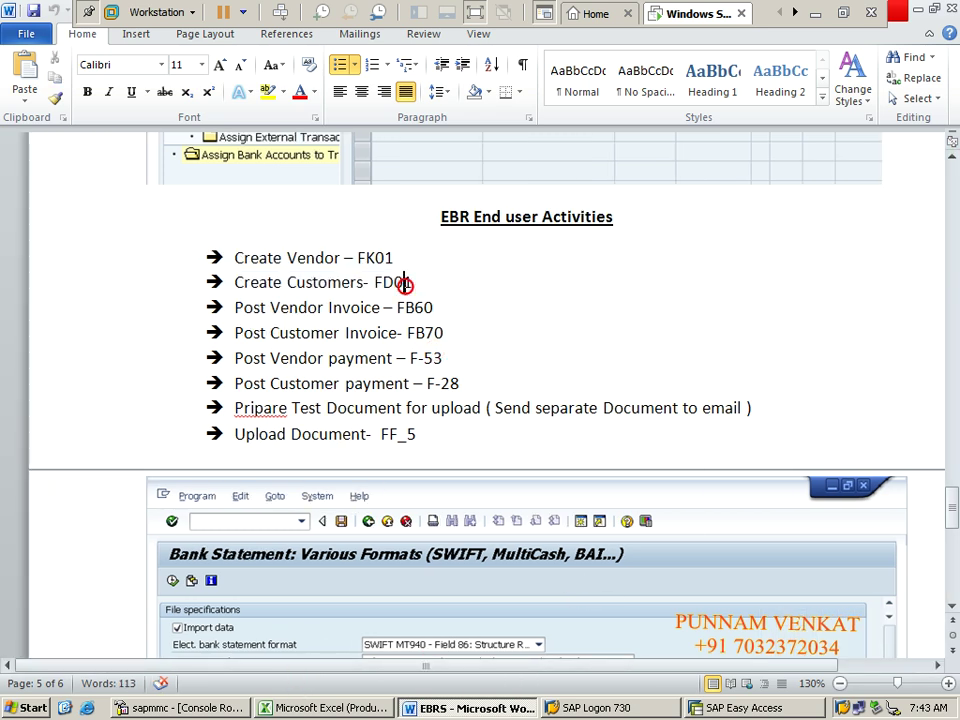
key(alt+Tab)
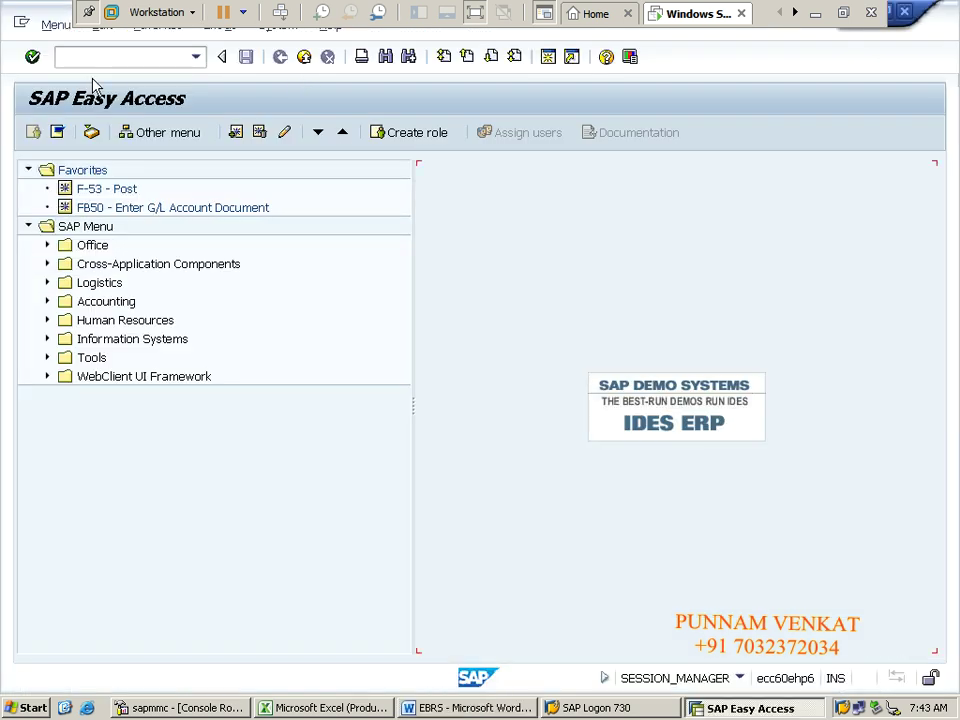
Step: Run FD01 with account group CM Domestic Customers and company code CM10
click(103, 60)
text(FD01)
key(Return)
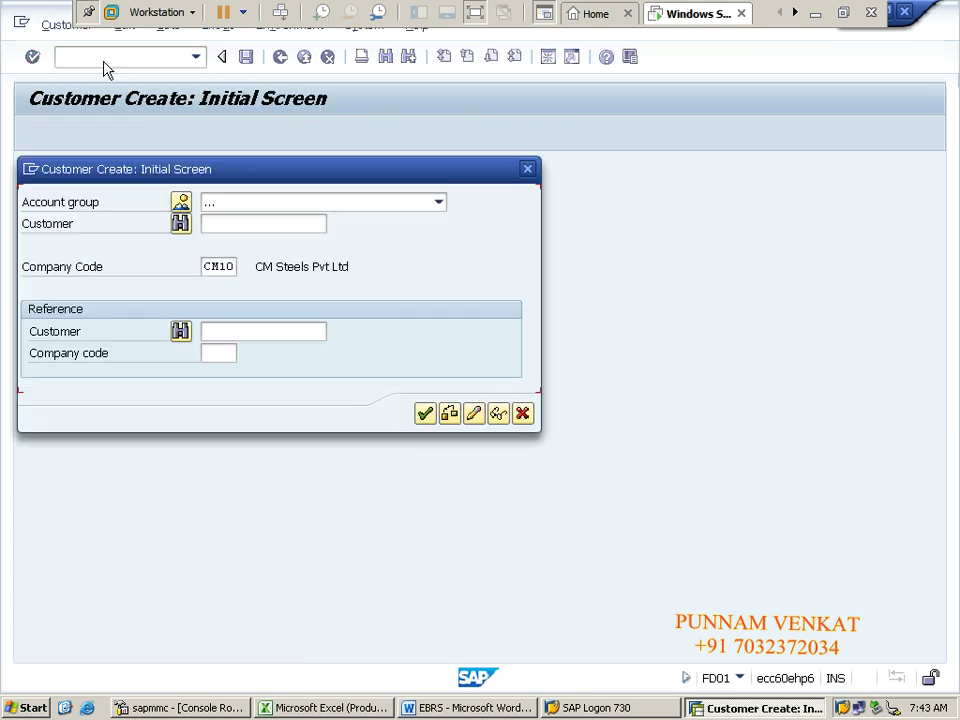
click(232, 205)
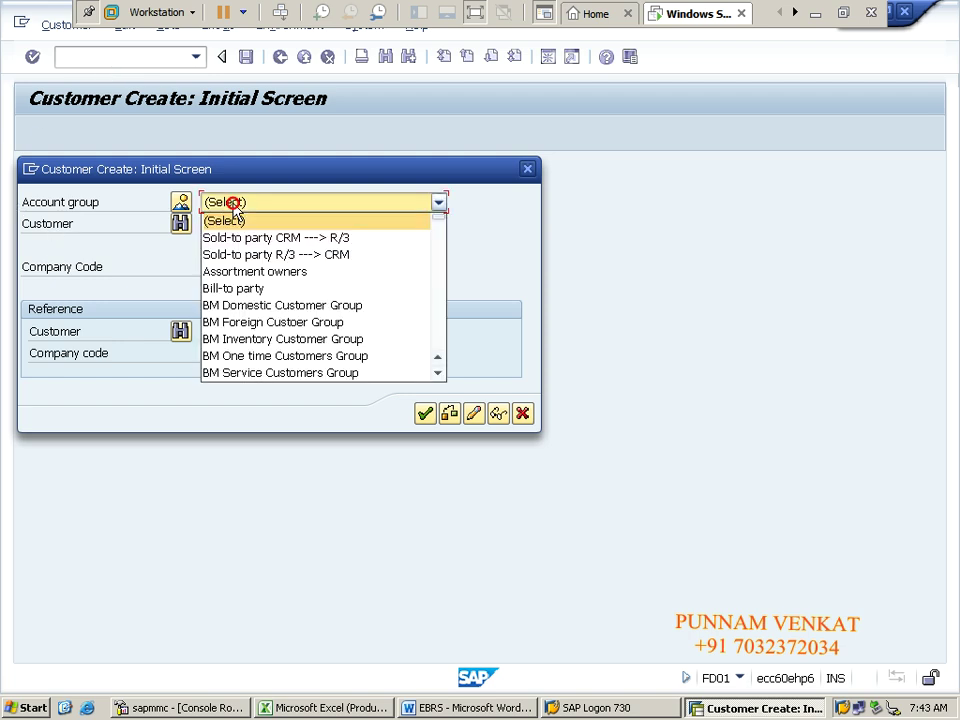
click(437, 375)
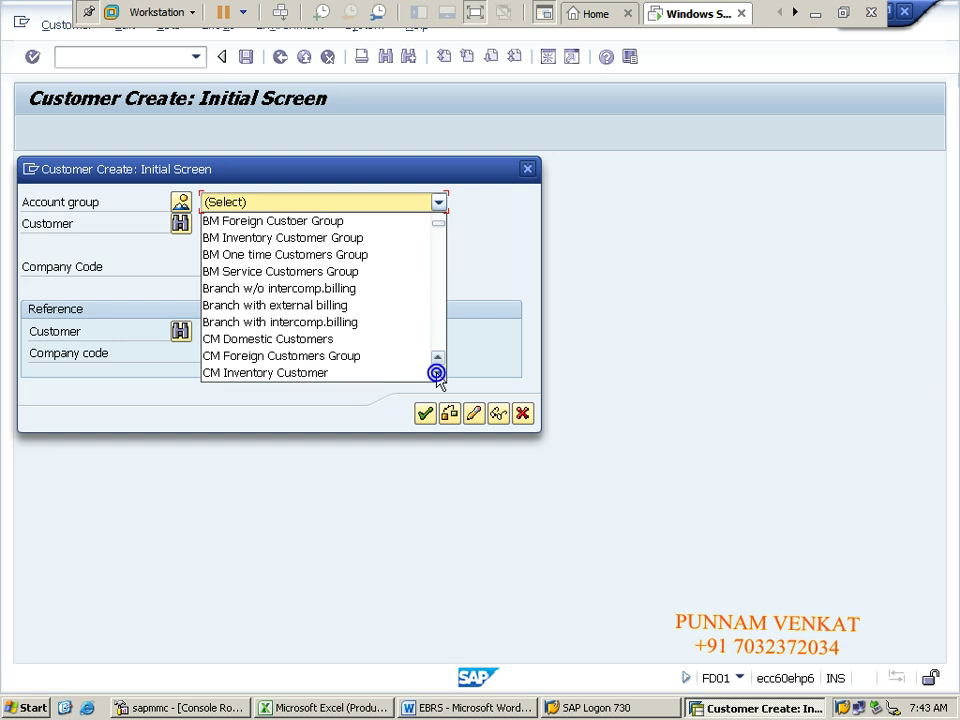
click(322, 338)
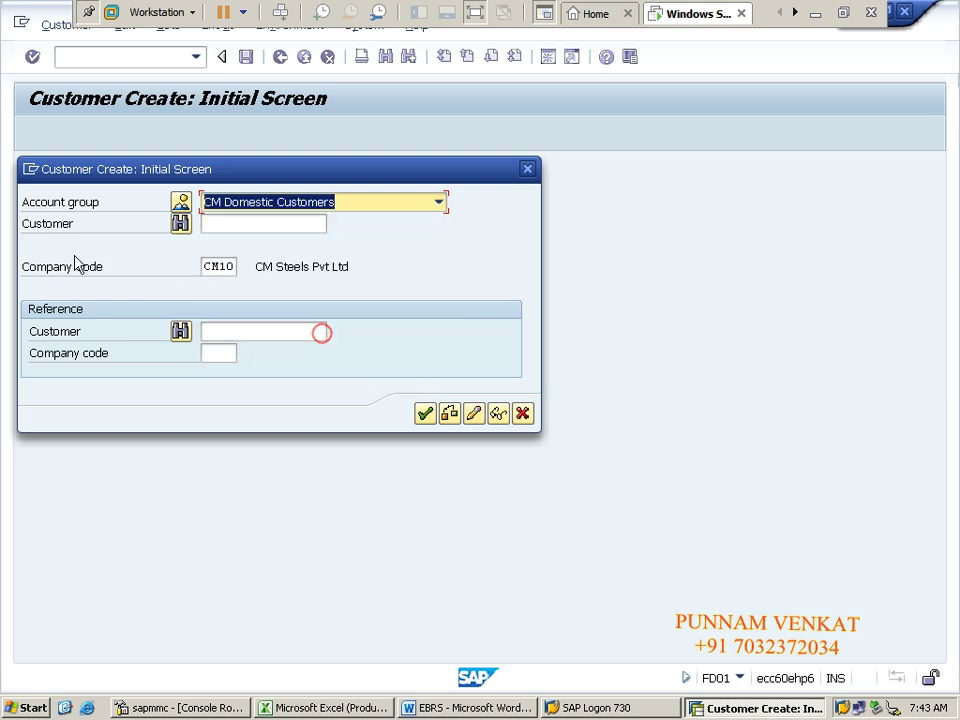
click(216, 270)
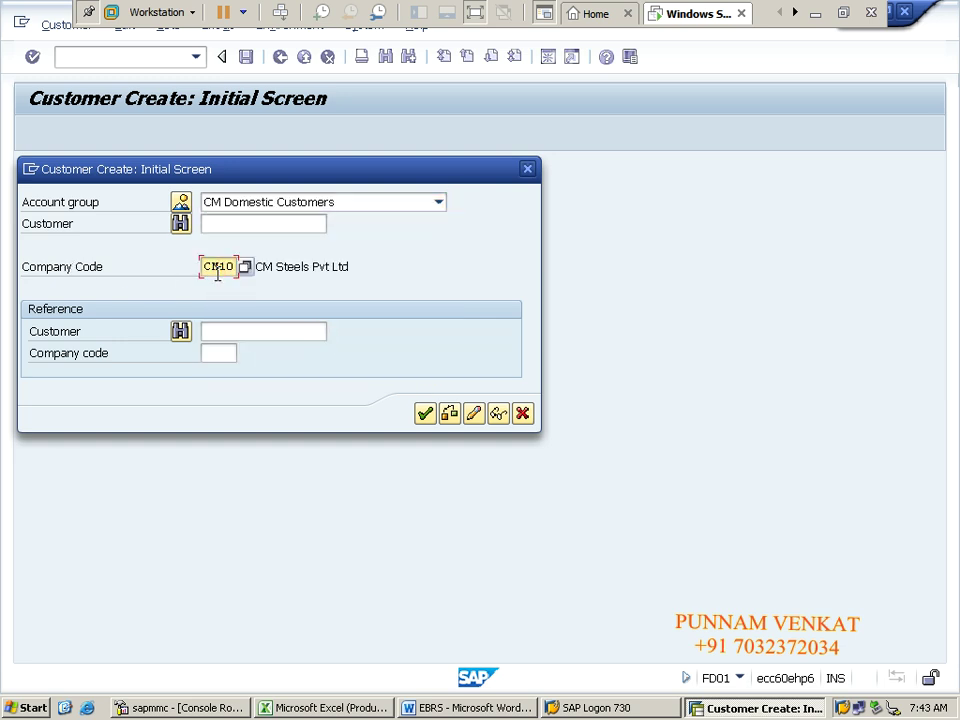
key(Return)
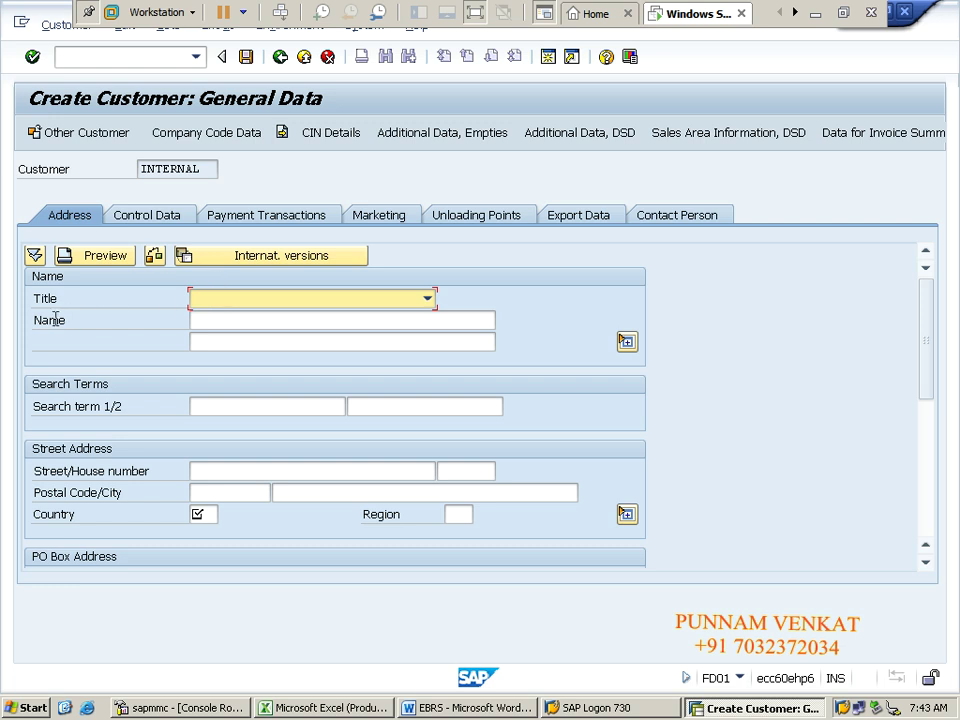
Step: Enter the name TTT & CO, repeat it in the second name line, and add search term TTCO
click(212, 322)
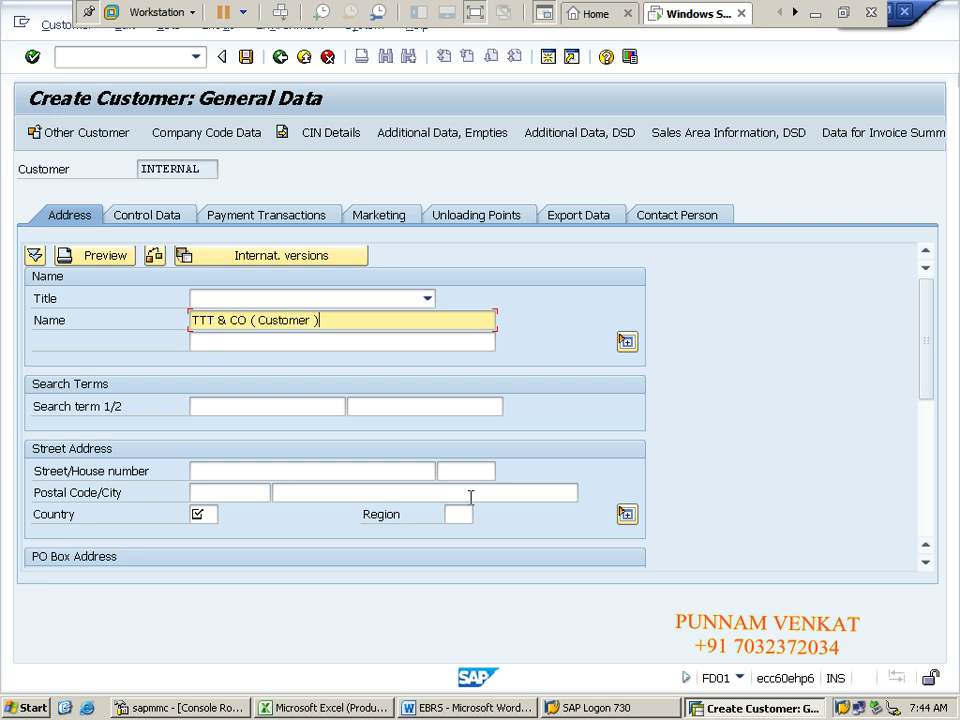
key(Tab)
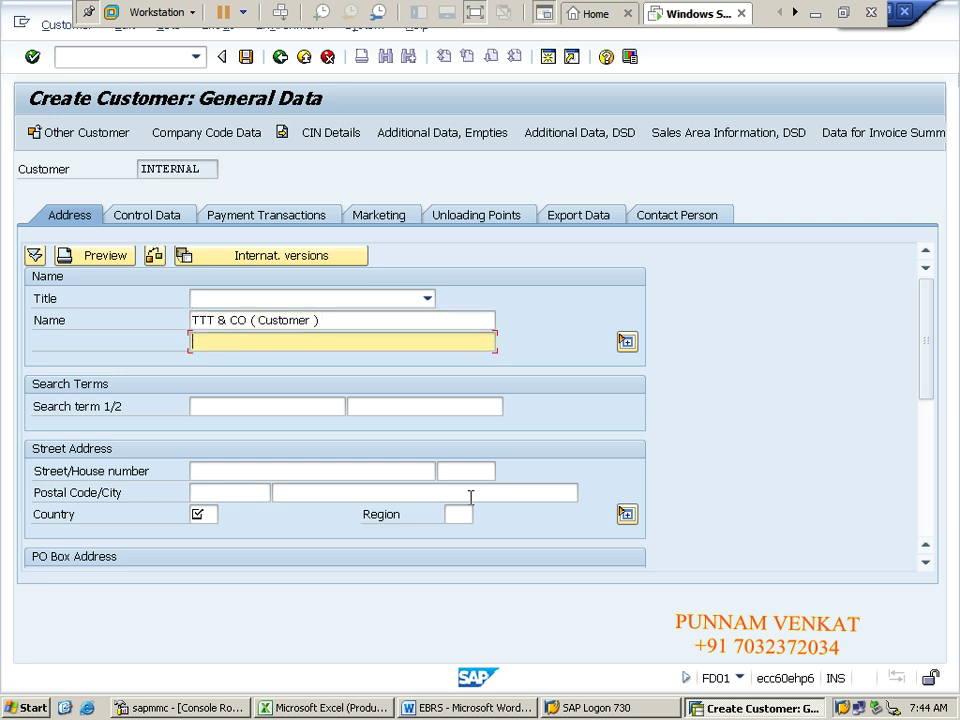
text(TTT & CO ( Customer ))
key(Tab)
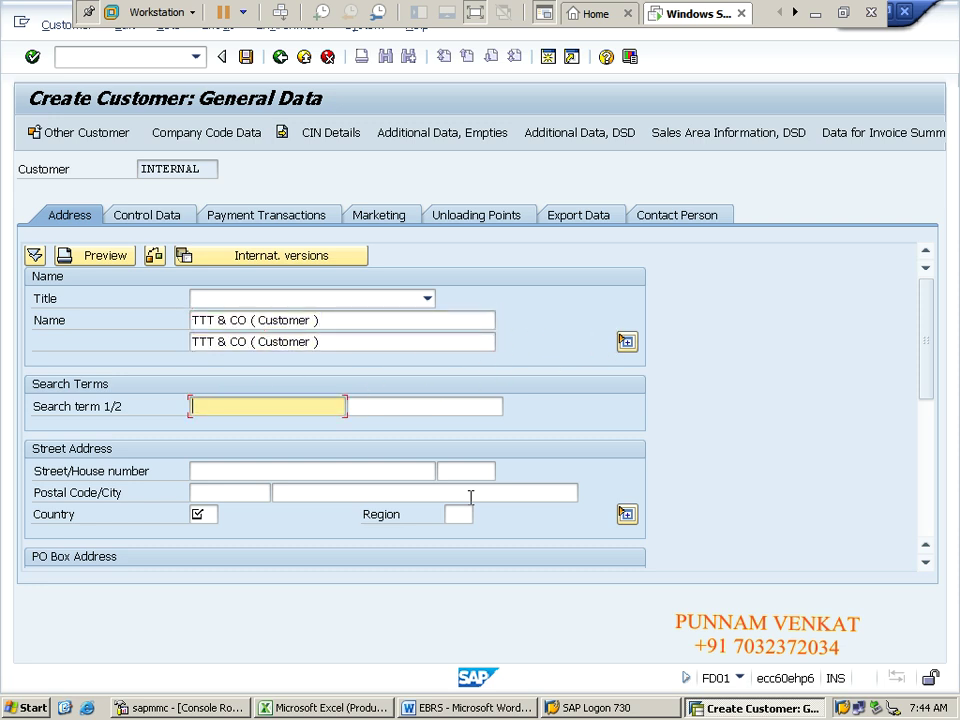
text(TTCO)
double_click(257, 405)
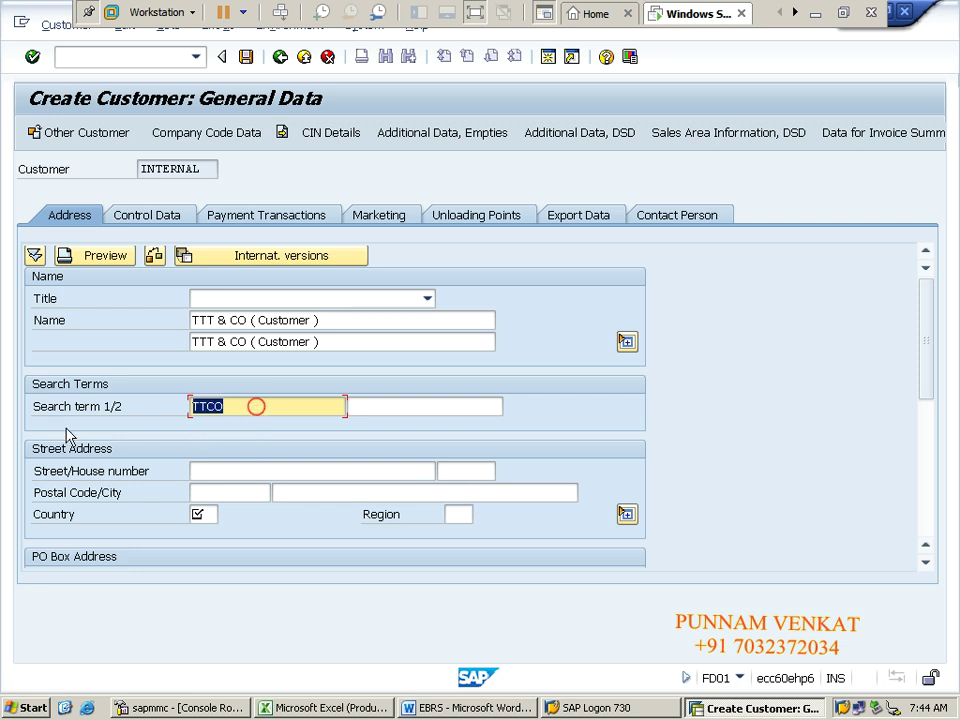
key(Tab)
key(Tab)
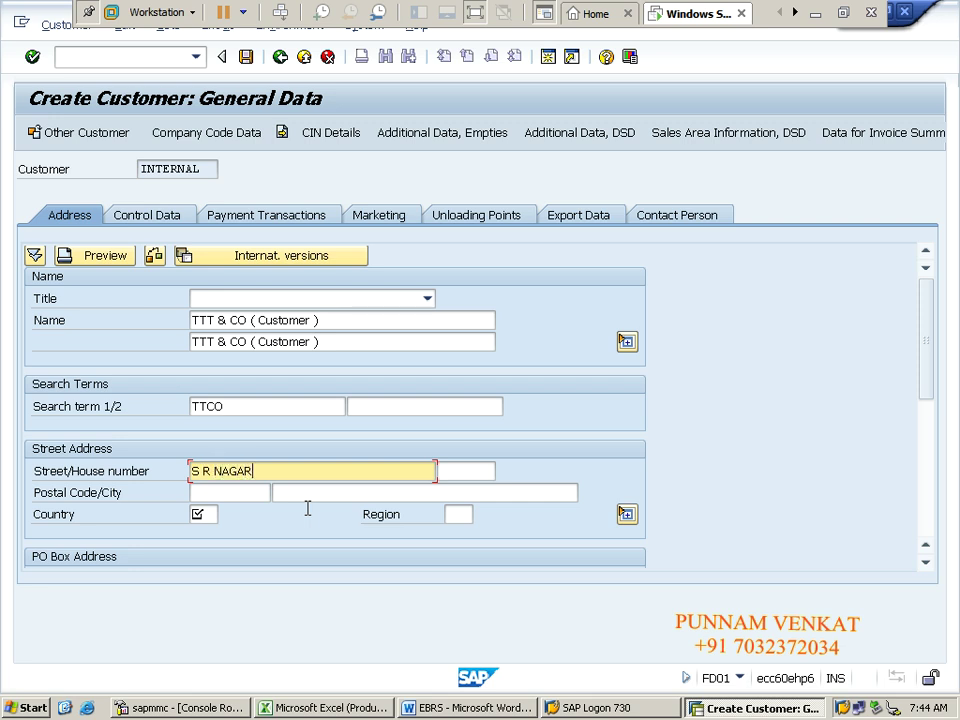
key(Tab)
text(6754)
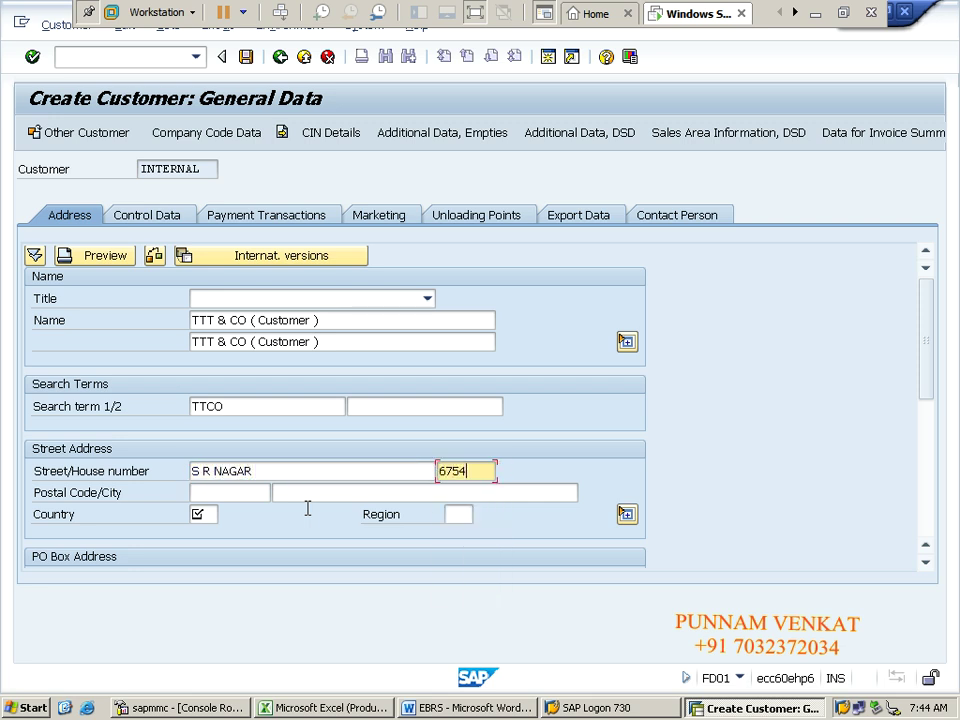
key(Tab)
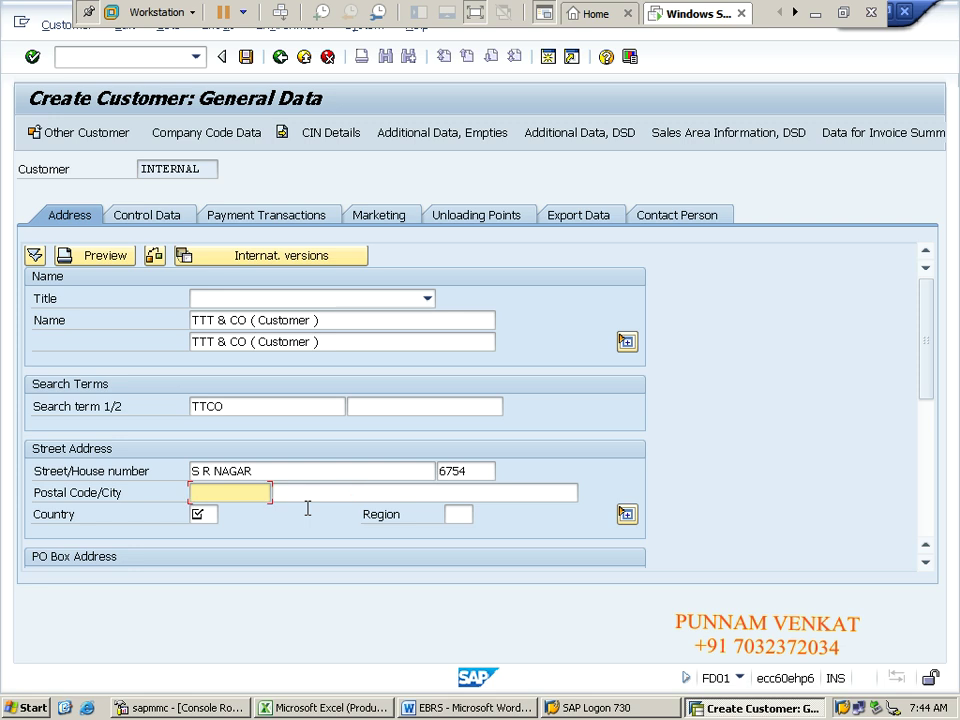
text(500026)
key(Tab)
text(HY)
click(308, 512)
key(Tab)
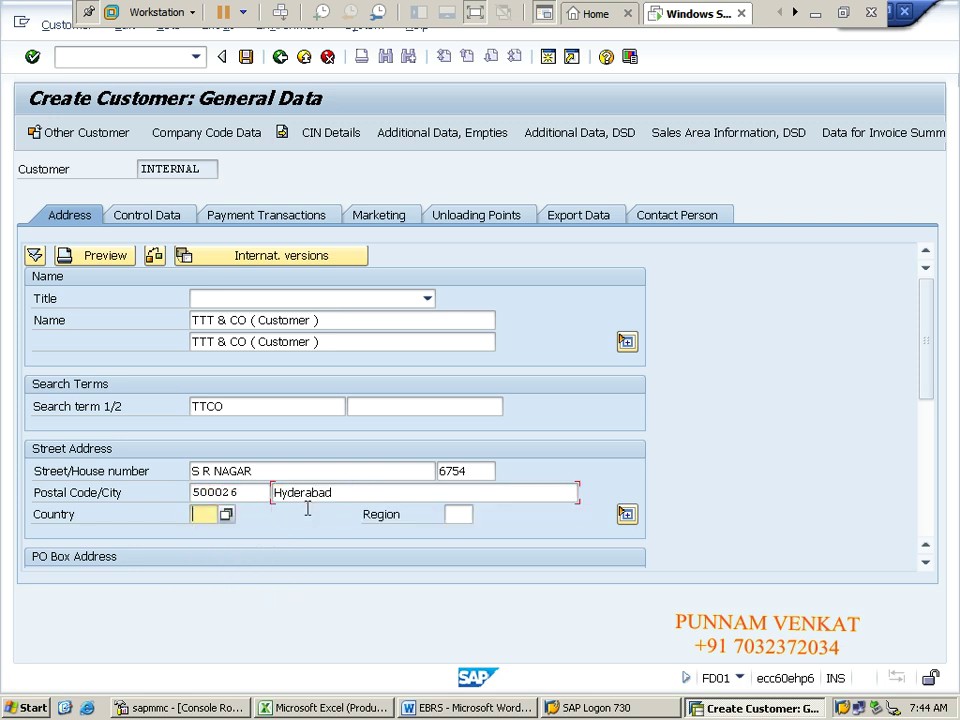
text(in)
key(Tab)
text(01)
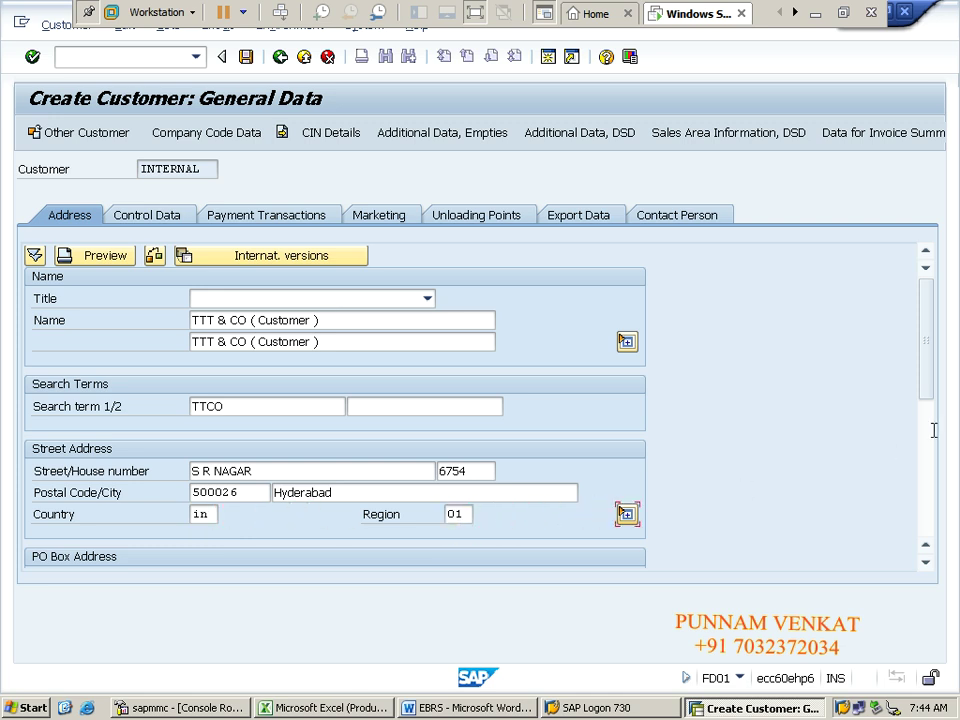
Step: Copy 500026 into the PO Box and PO box postal code fields
click(932, 391)
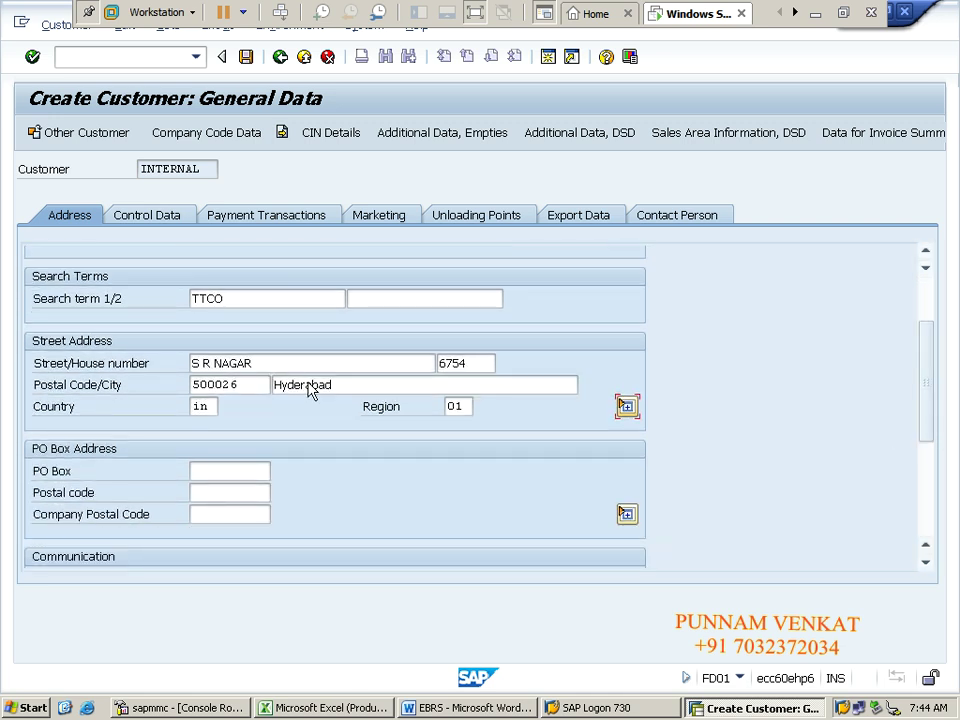
drag(250, 388, 148, 388)
key(ctrl+c)
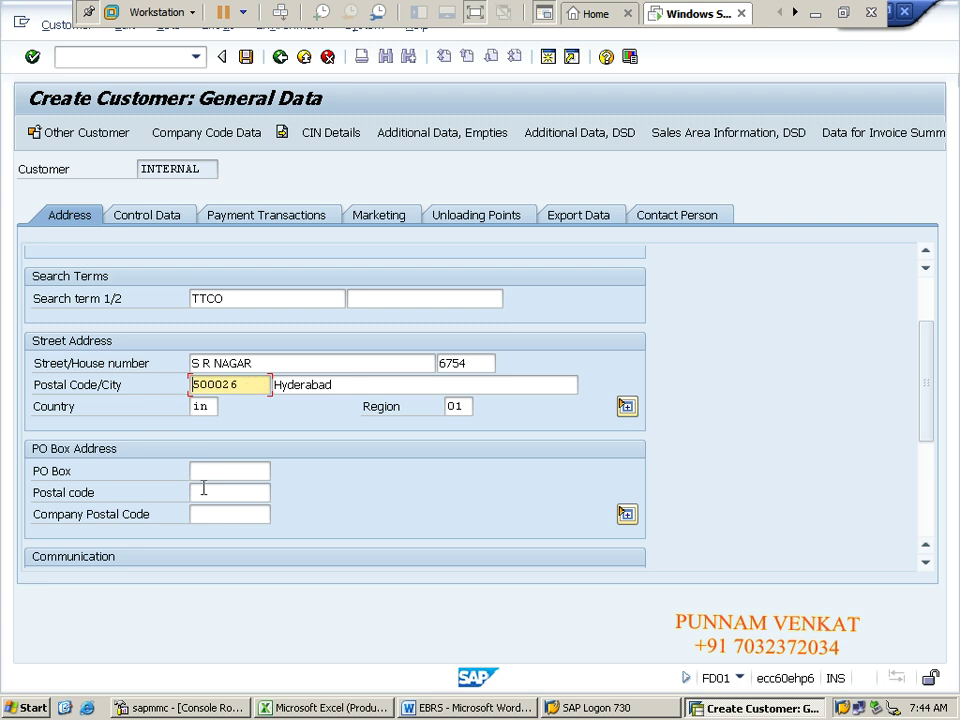
click(208, 472)
key(ctrl+v)
click(210, 490)
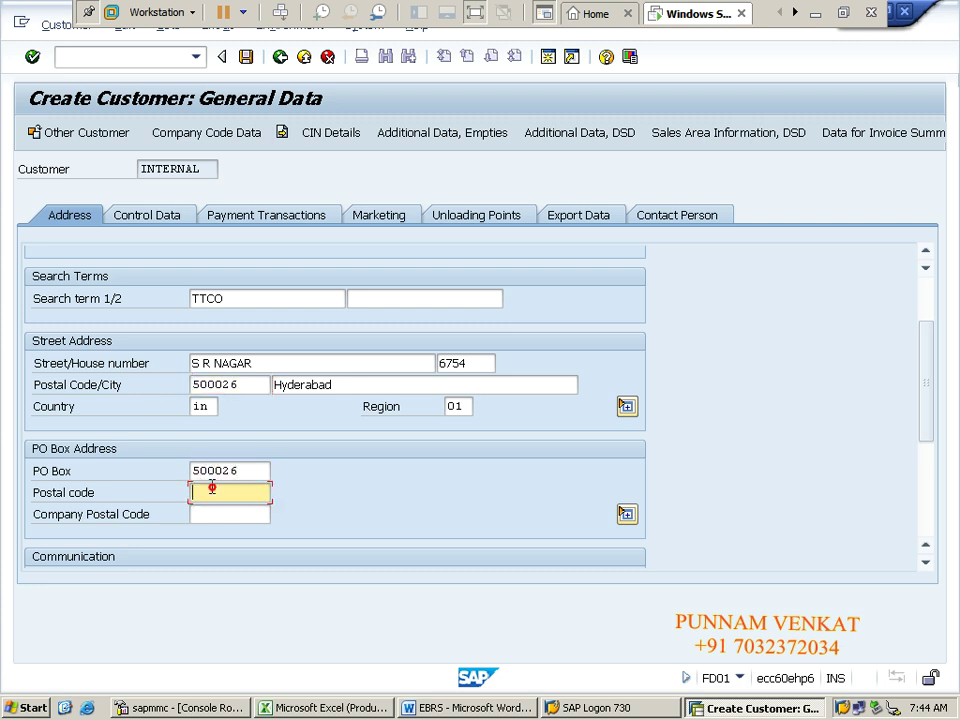
key(ctrl+v)
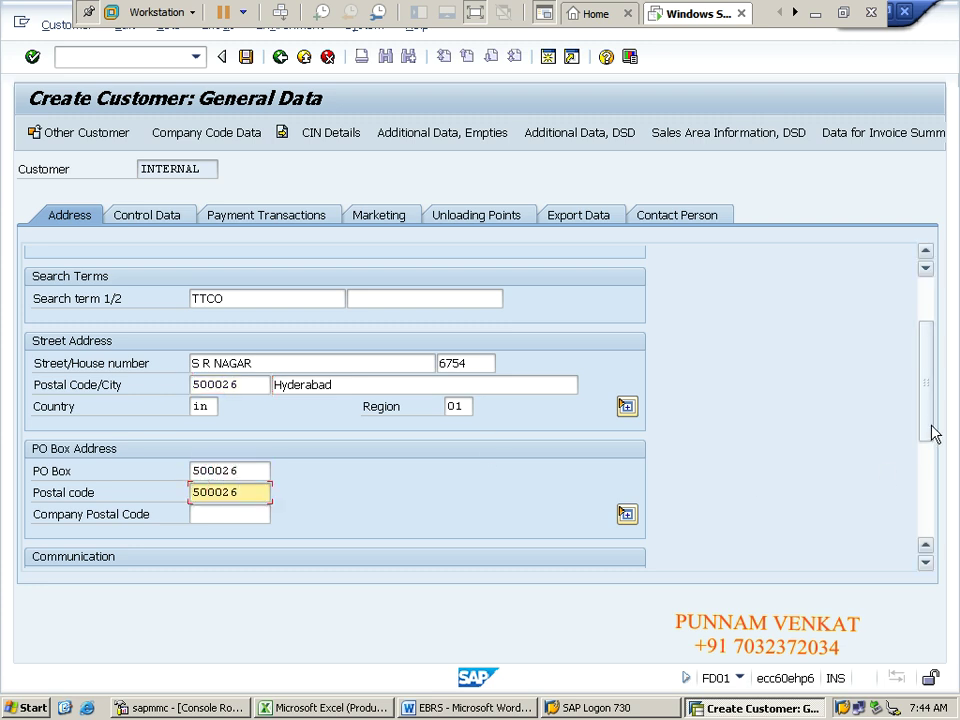
drag(931, 430, 930, 390)
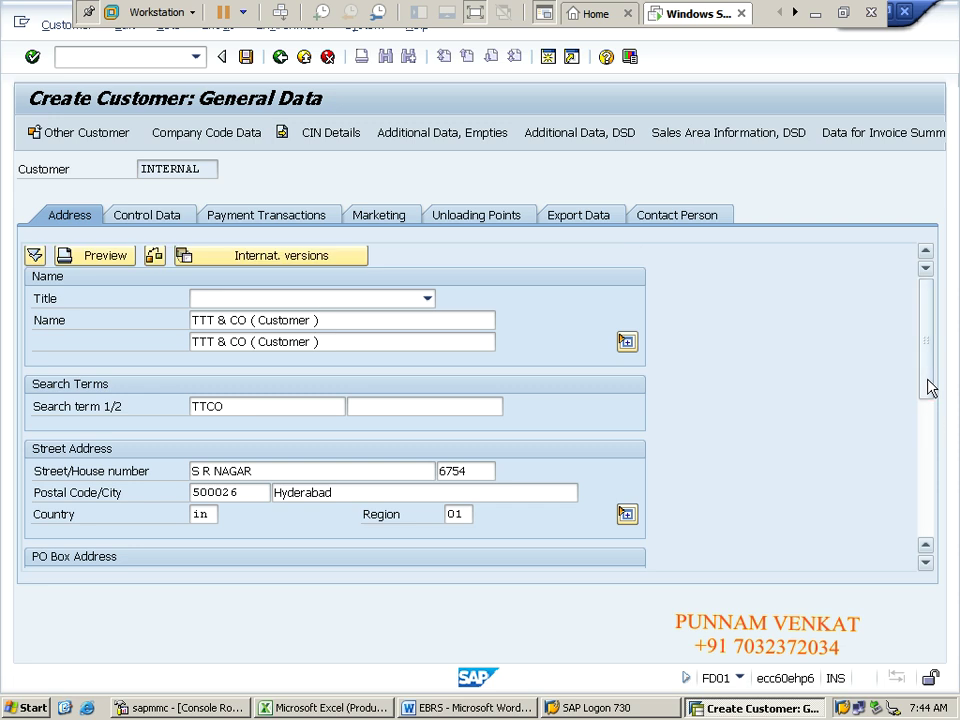
click(930, 388)
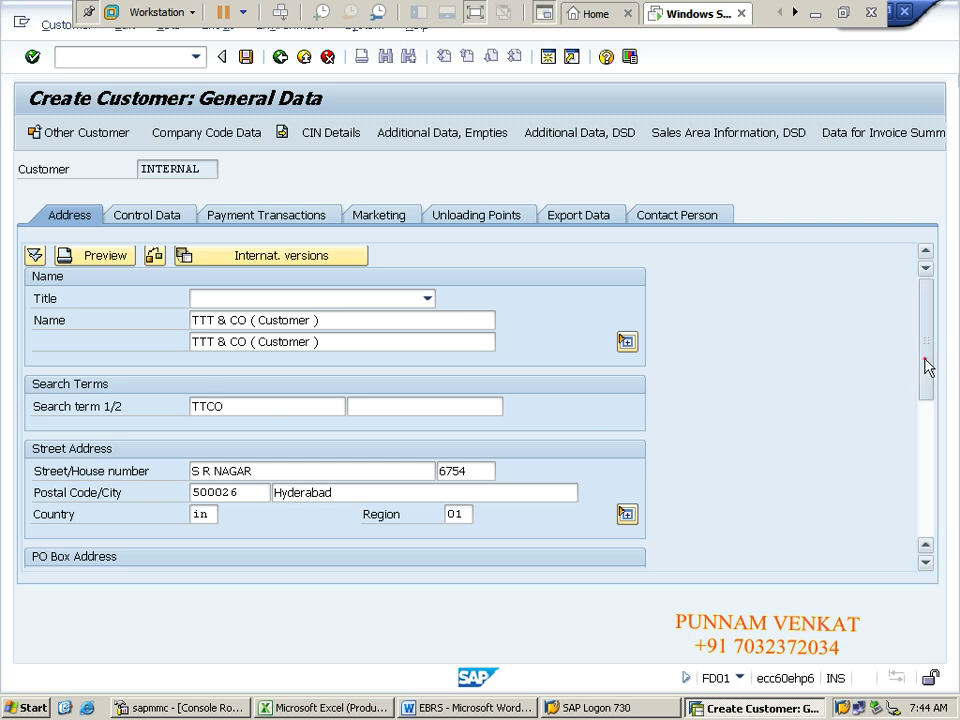
drag(925, 362, 955, 505)
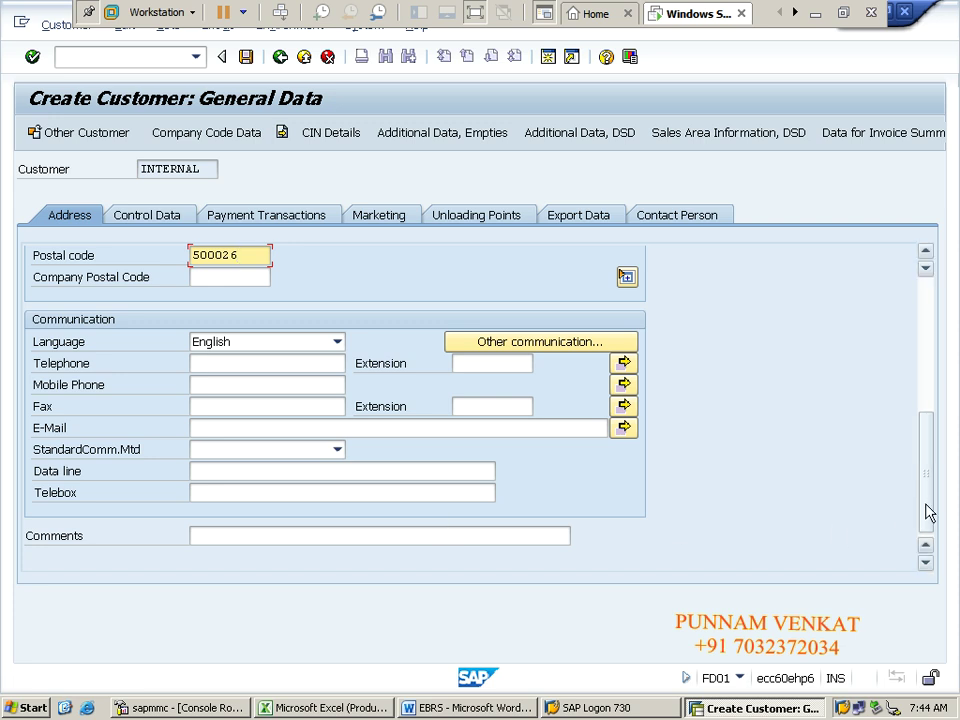
drag(928, 502, 928, 340)
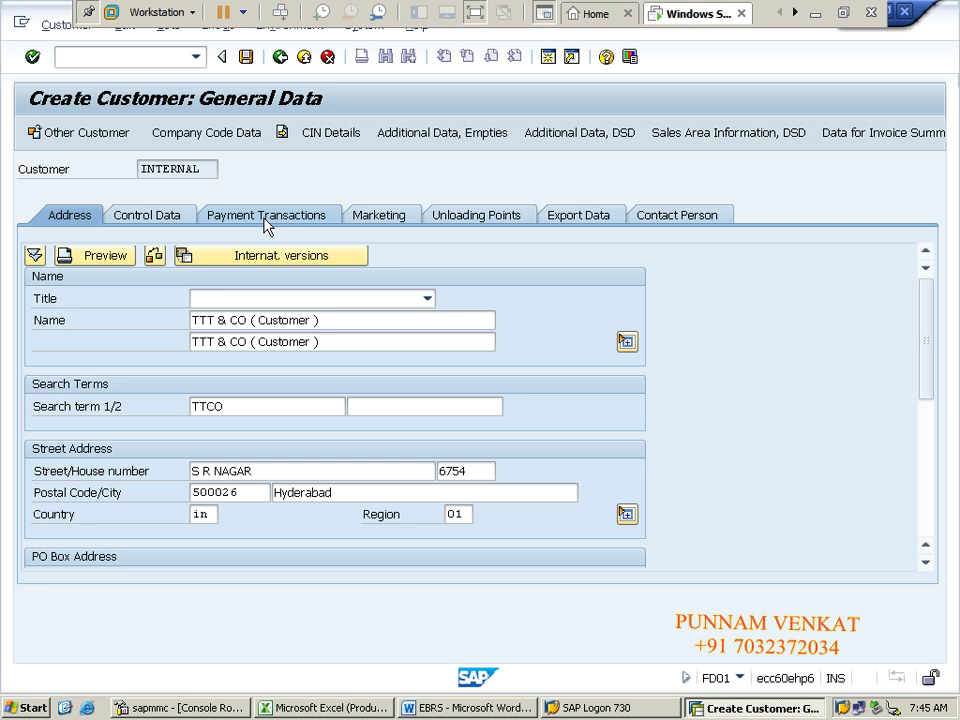
Step: On Payment Transactions, add a bank row with country IN, bank key ICICI009 and the account number
click(265, 220)
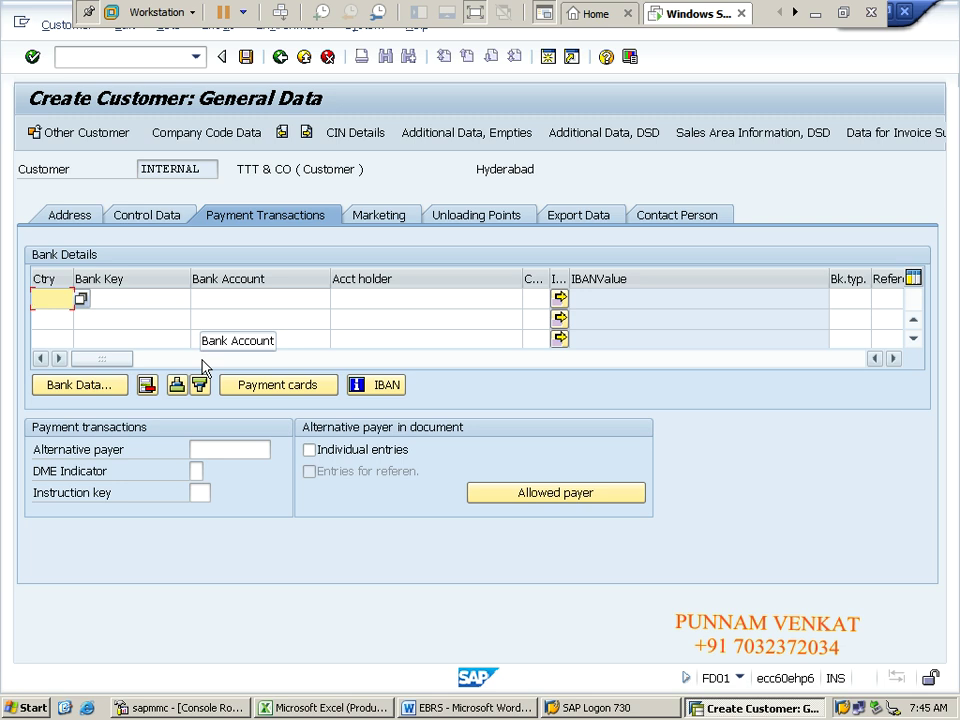
text(IN)
key(Tab)
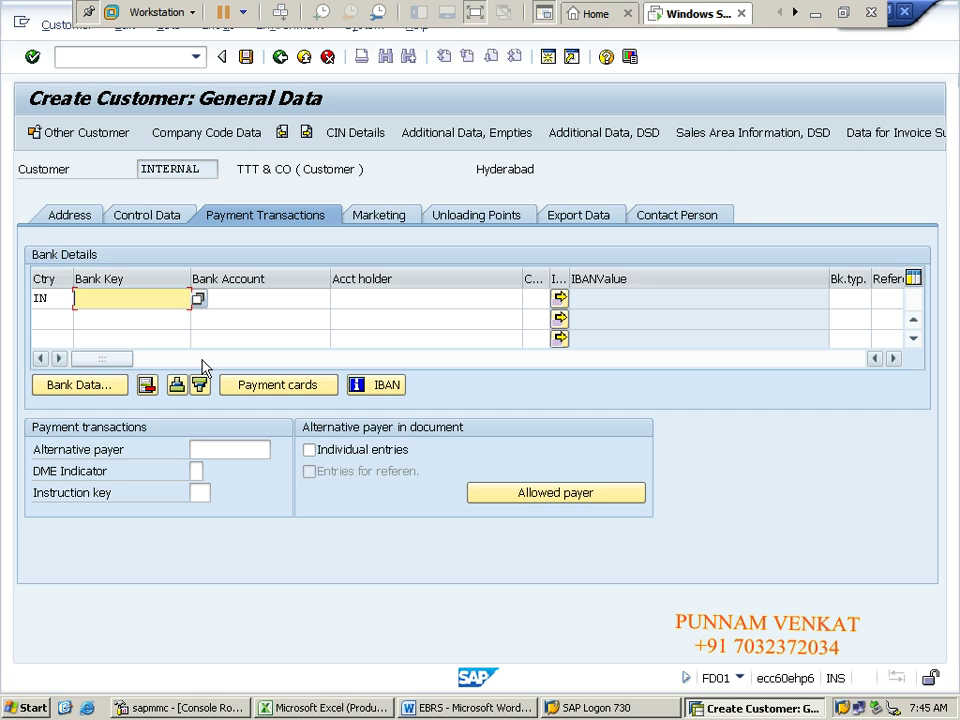
text(ICIC)
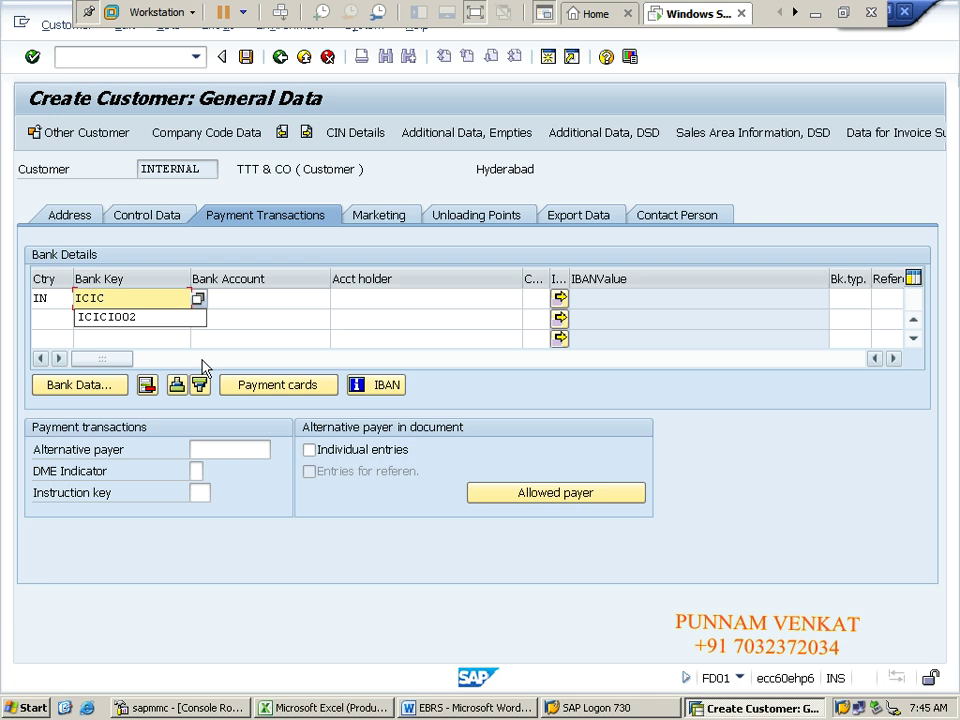
text(I009)
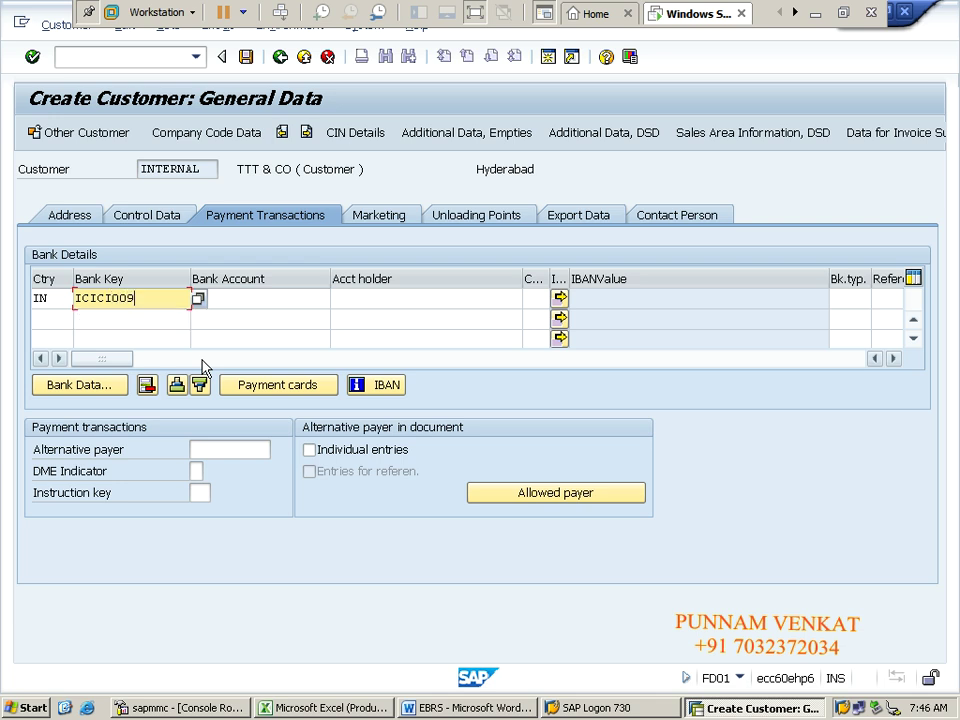
key(Tab)
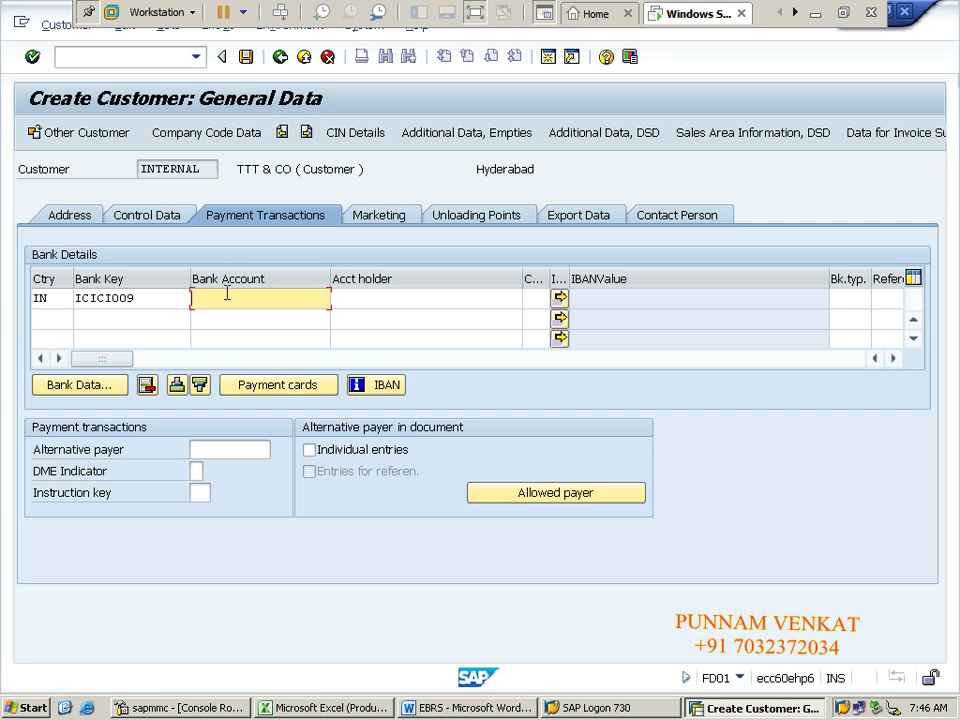
text(096509650965)
key(Tab)
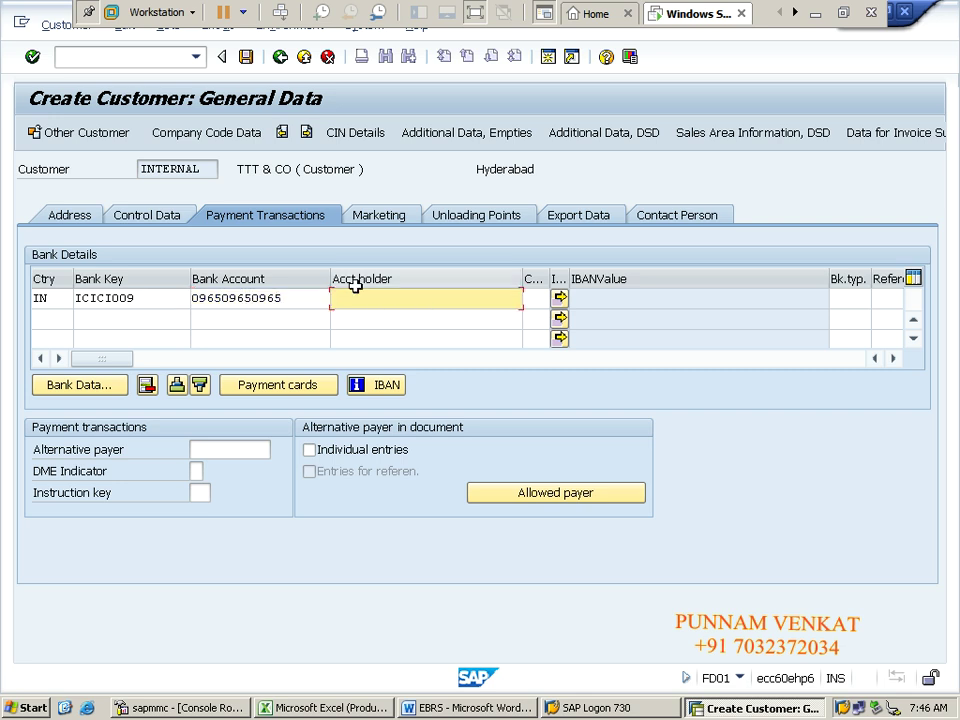
Step: Copy the name TTT & CO into the account holder cell
drag(236, 168, 295, 169)
key(ctrl+c)
click(288, 169)
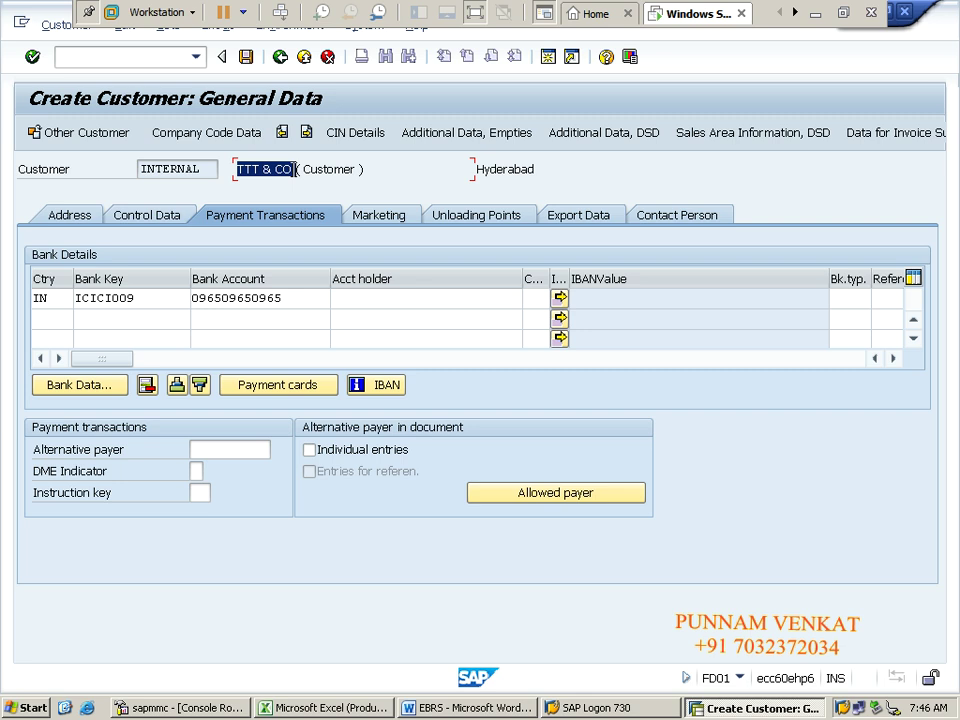
click(380, 300)
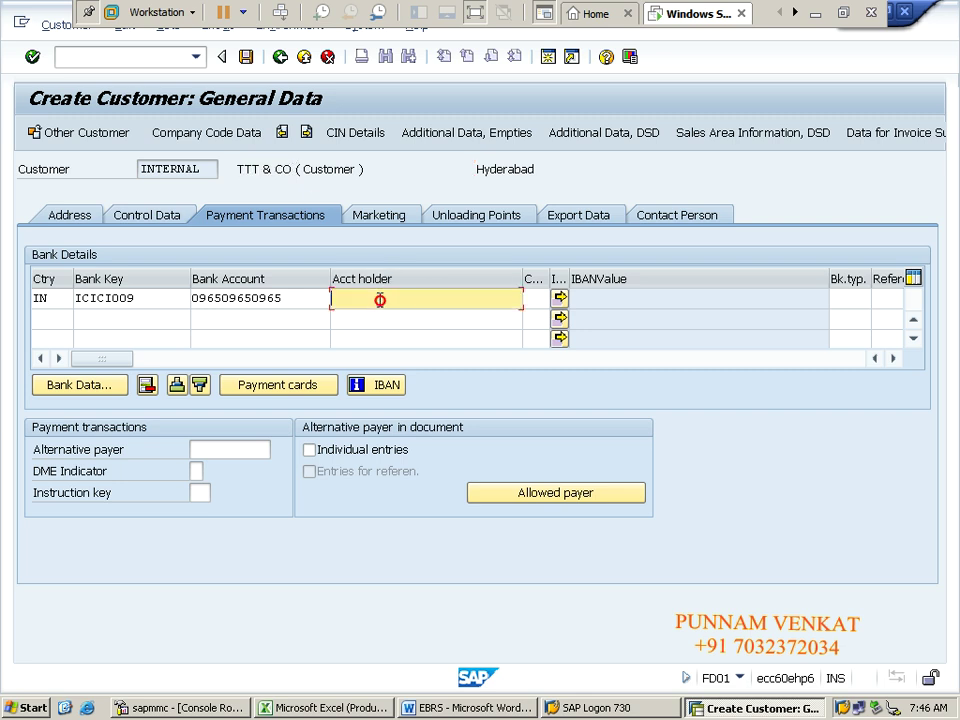
key(ctrl+v)
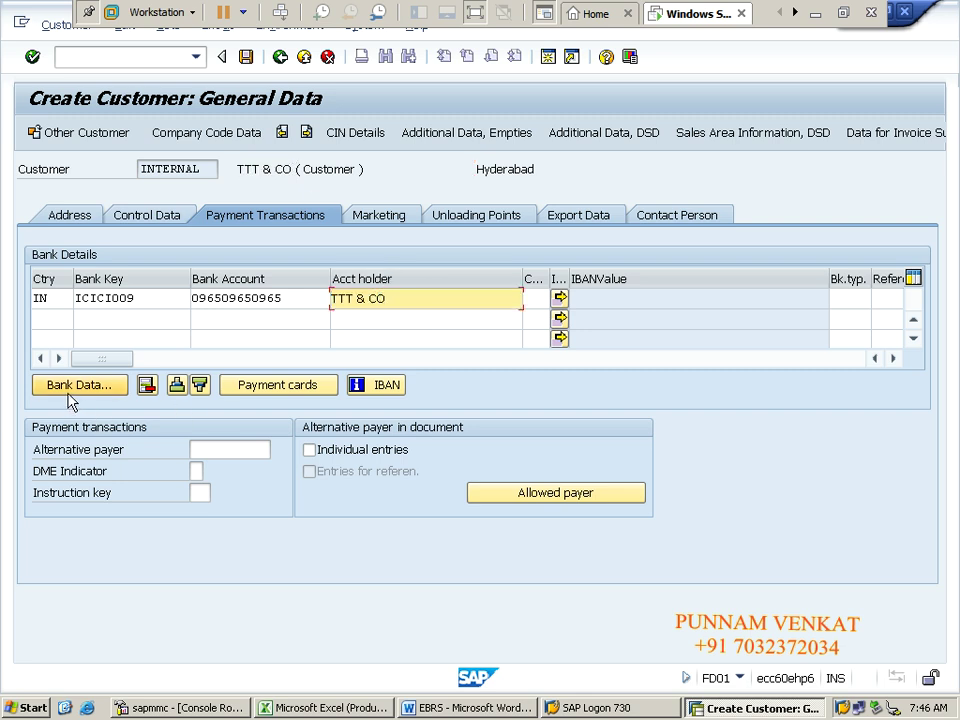
Step: In ICICI009's Bank Data, enter the bank name, region 01, street TTT Streets and city Hyderabad
click(68, 392)
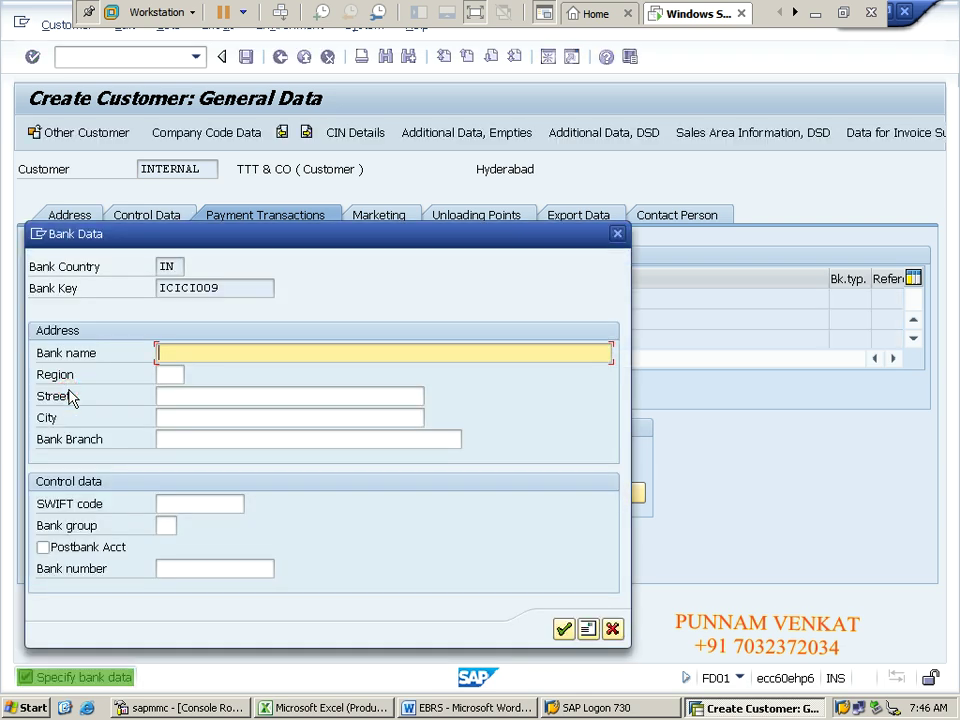
drag(418, 242, 729, 261)
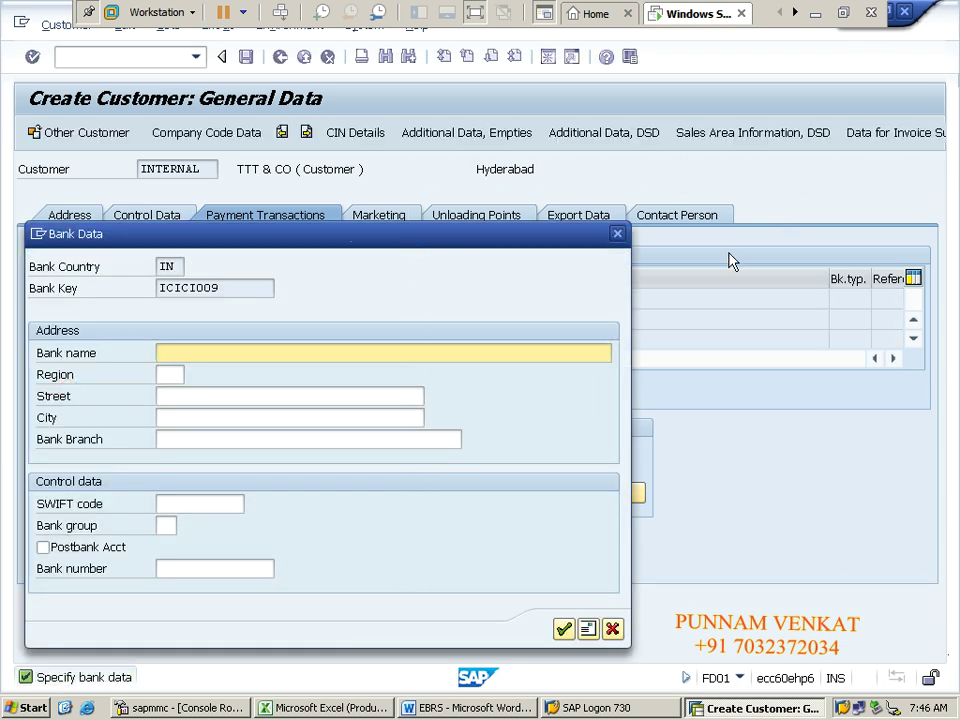
drag(505, 253, 439, 338)
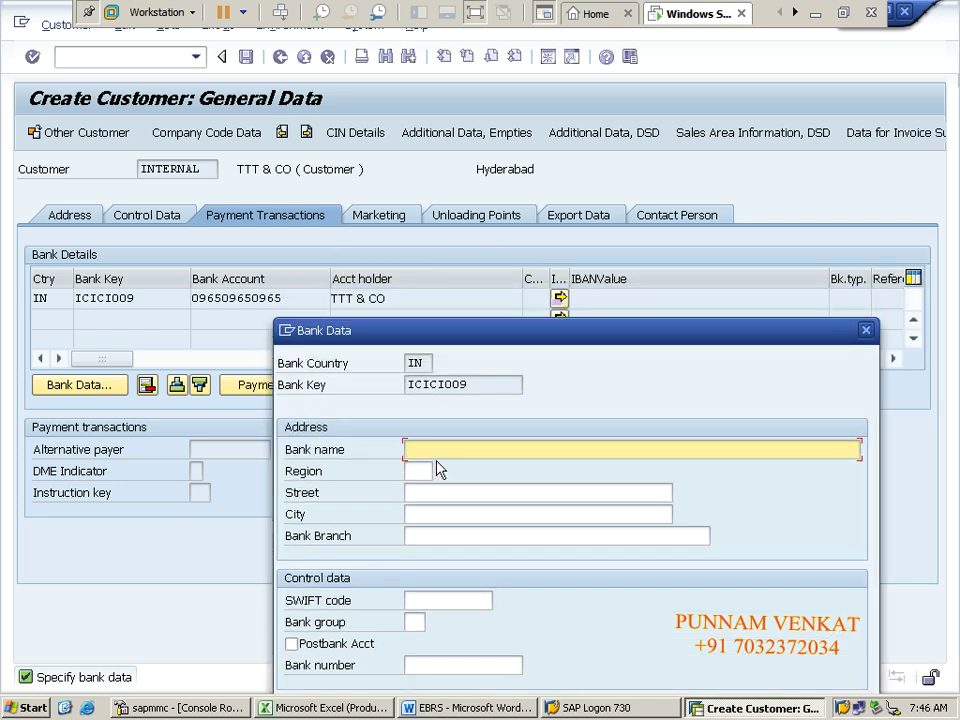
text(BANK)
key(Tab)
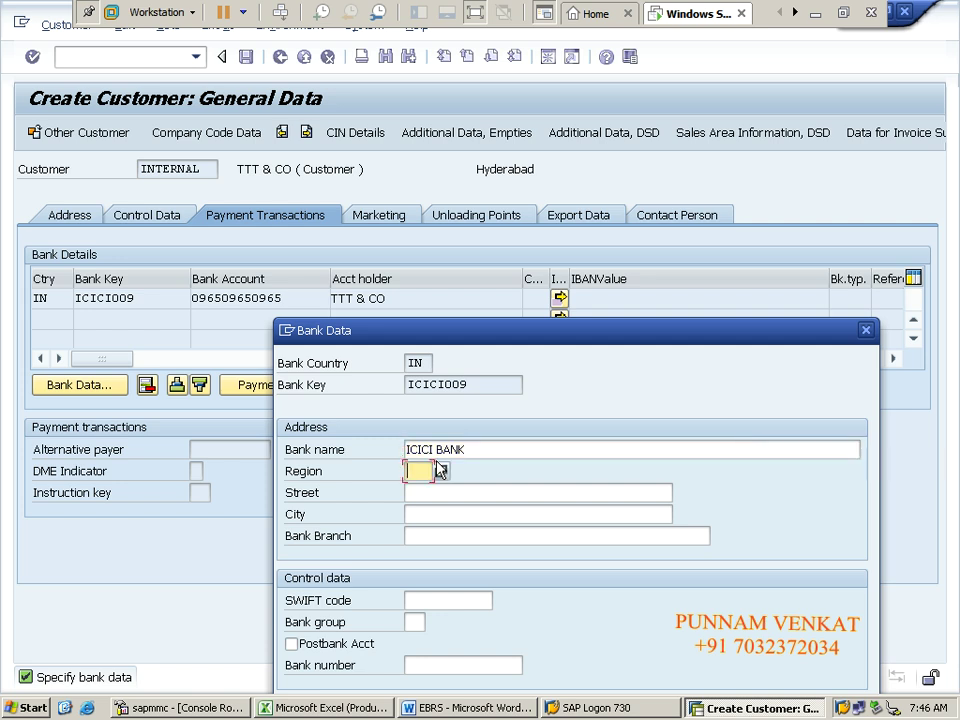
text(01)
key(Tab)
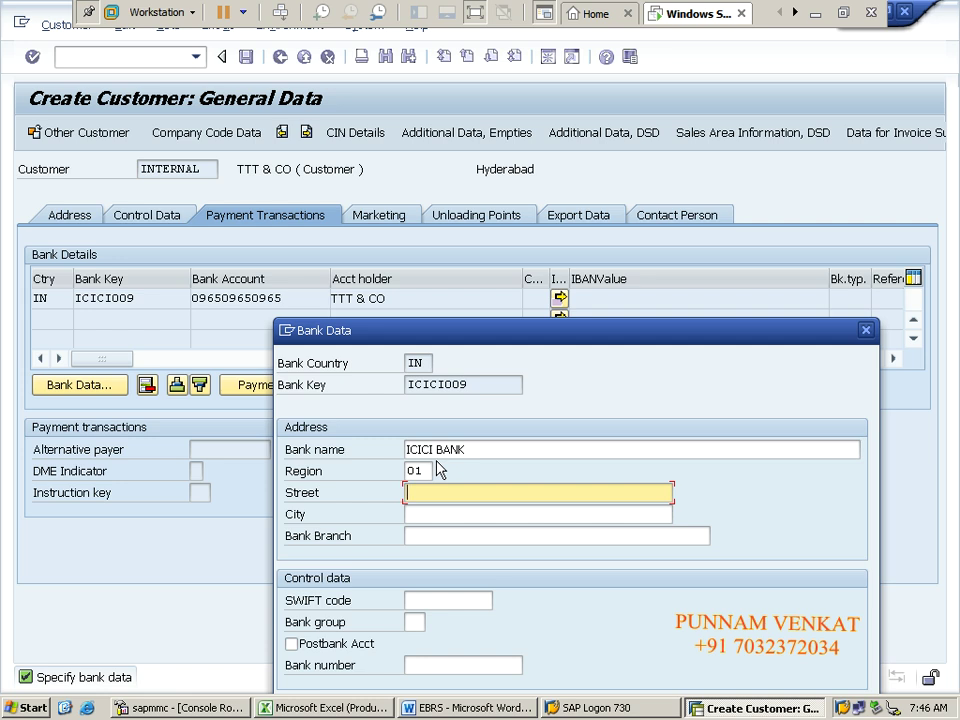
text(TTT Streets)
key(Tab)
text(hy)
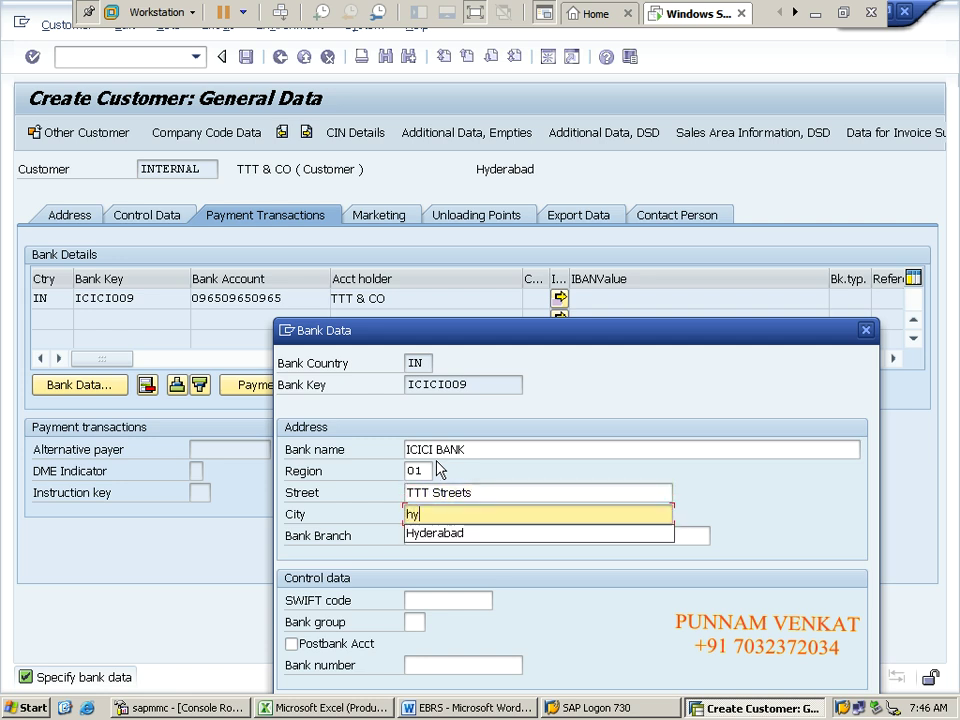
key(Down)
key(Tab)
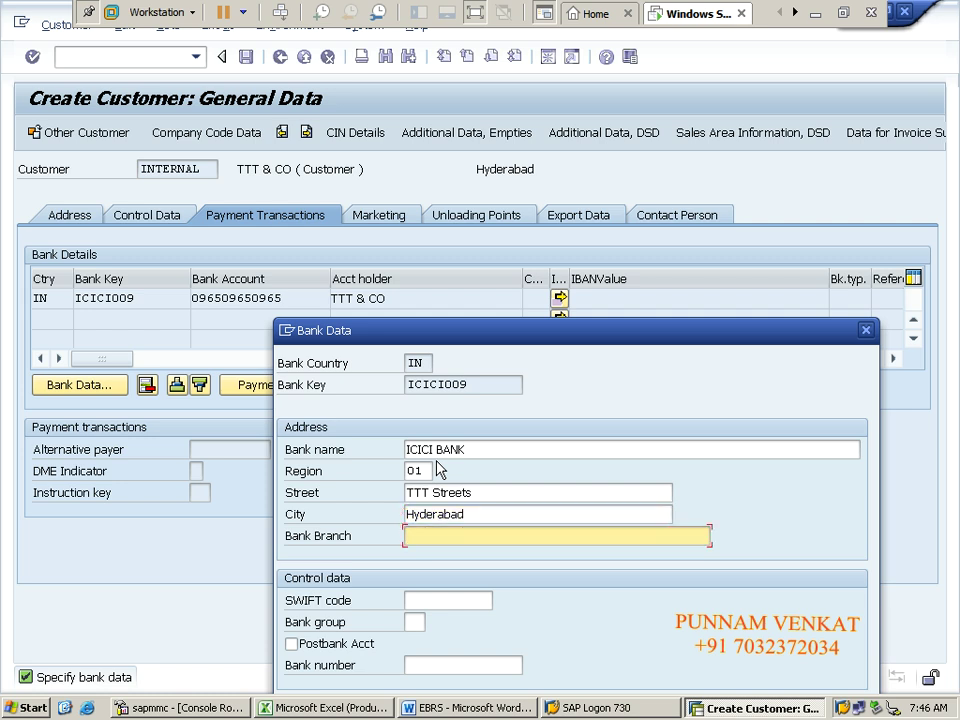
Step: Enter bank branch TTT Branch, SWIFT code ICIC3434 and the bank number
text(TT)
key(BackSpace)
key(BackSpace)
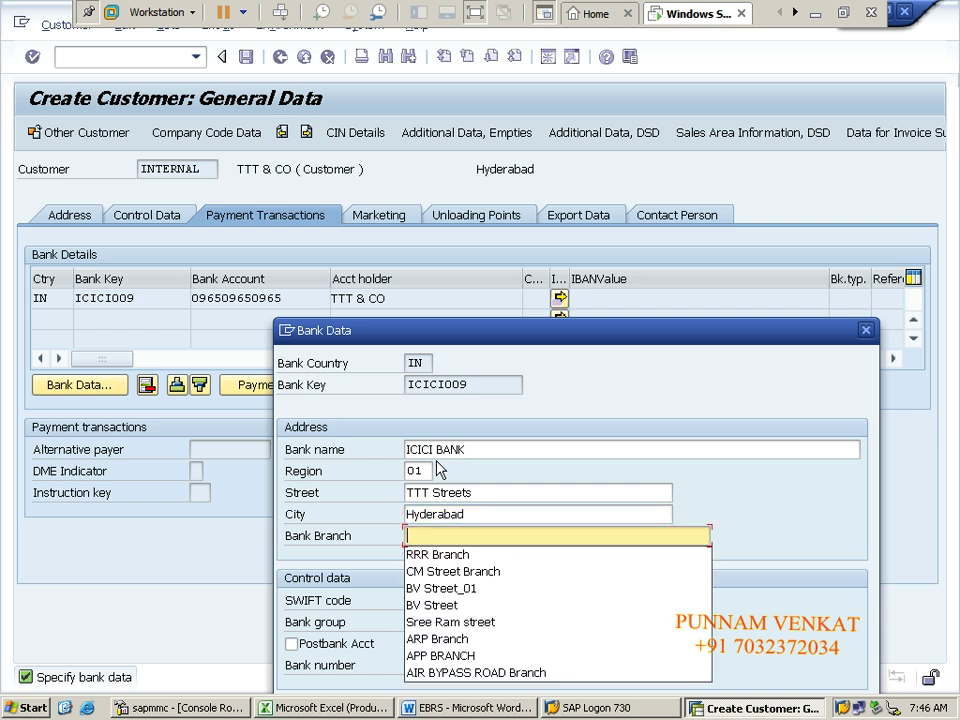
text(TTT B)
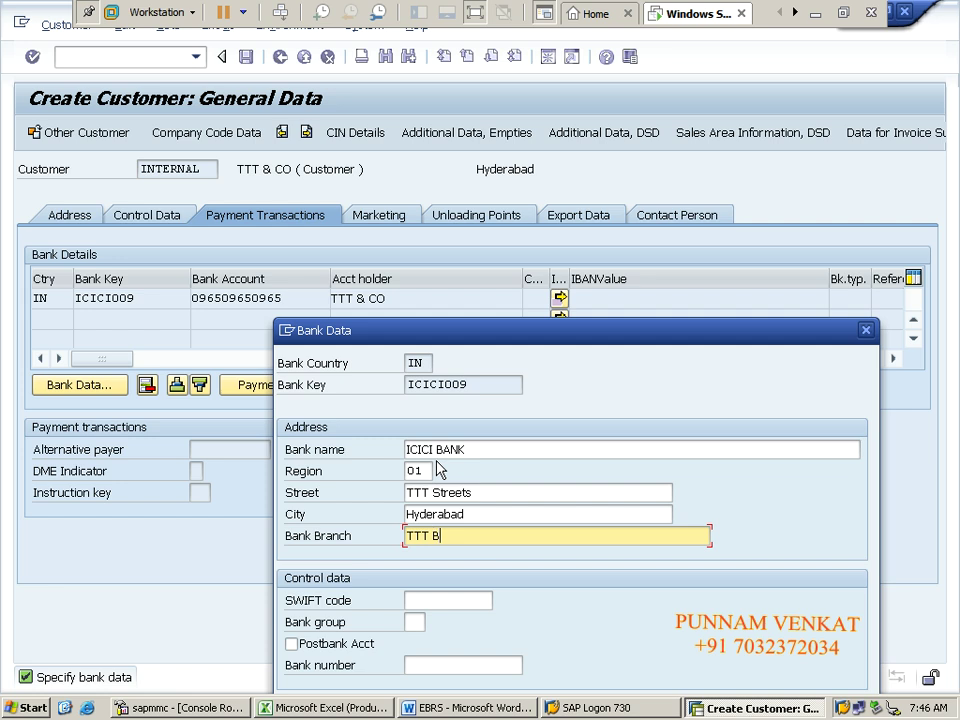
text(rahc)
text(nch)
key(Tab)
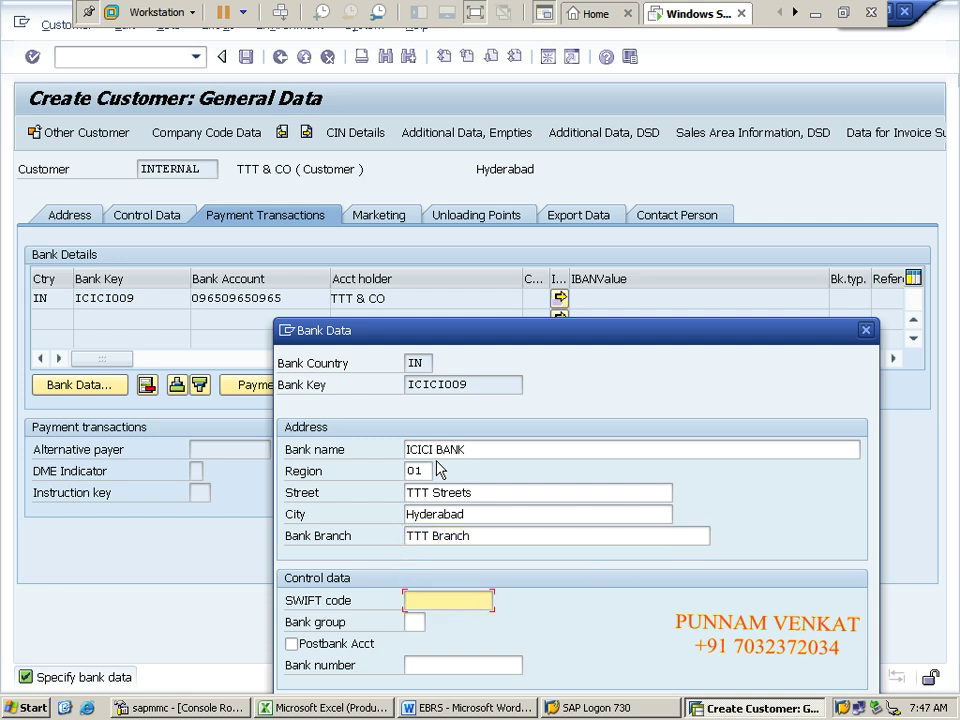
text(ICIC3434)
click(461, 660)
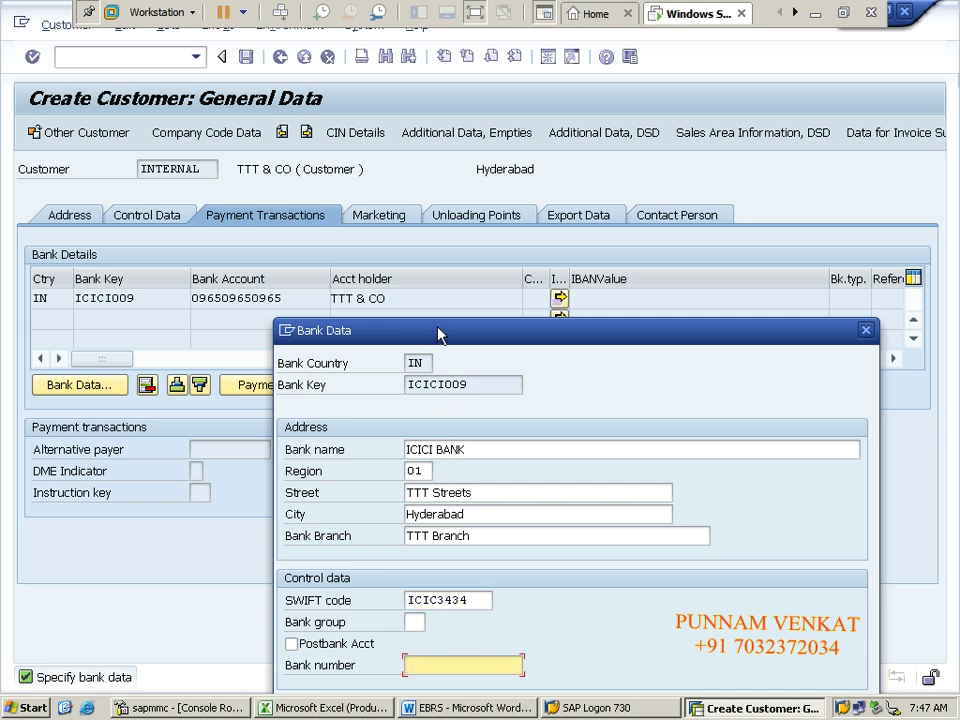
drag(439, 334, 452, 225)
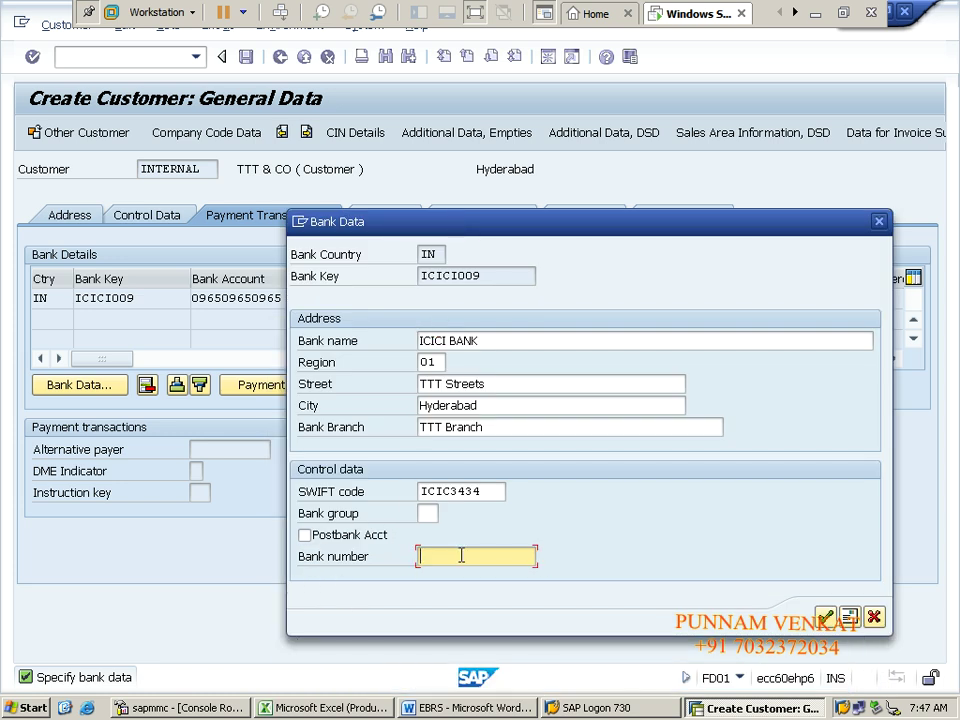
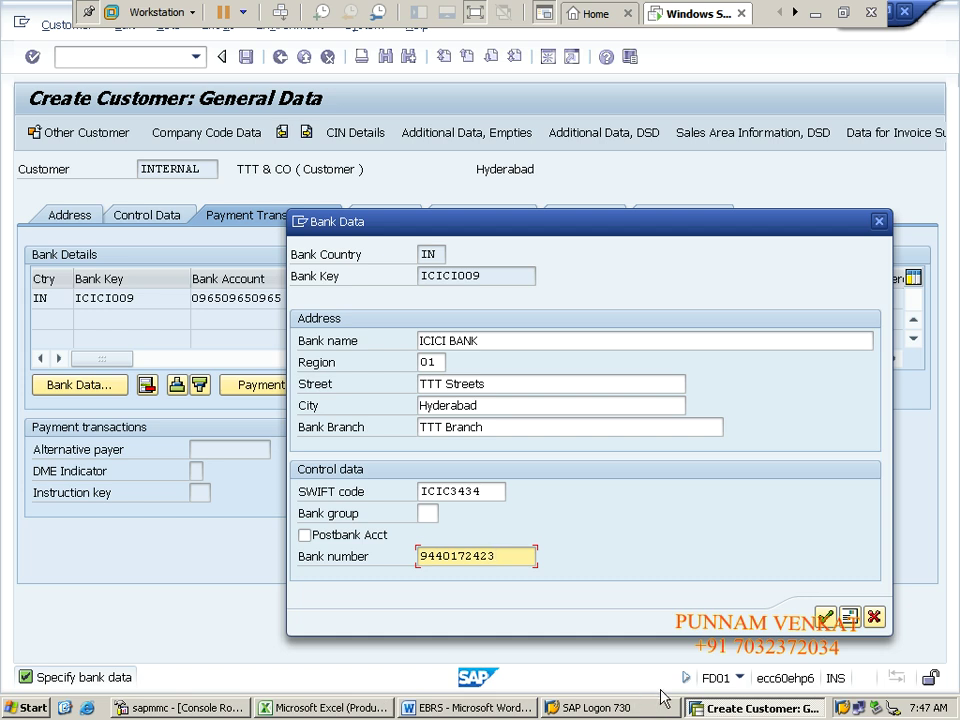
Step: Confirm the ICICI009 bank data, review the Address tab, and go back to Payment Transactions
click(826, 618)
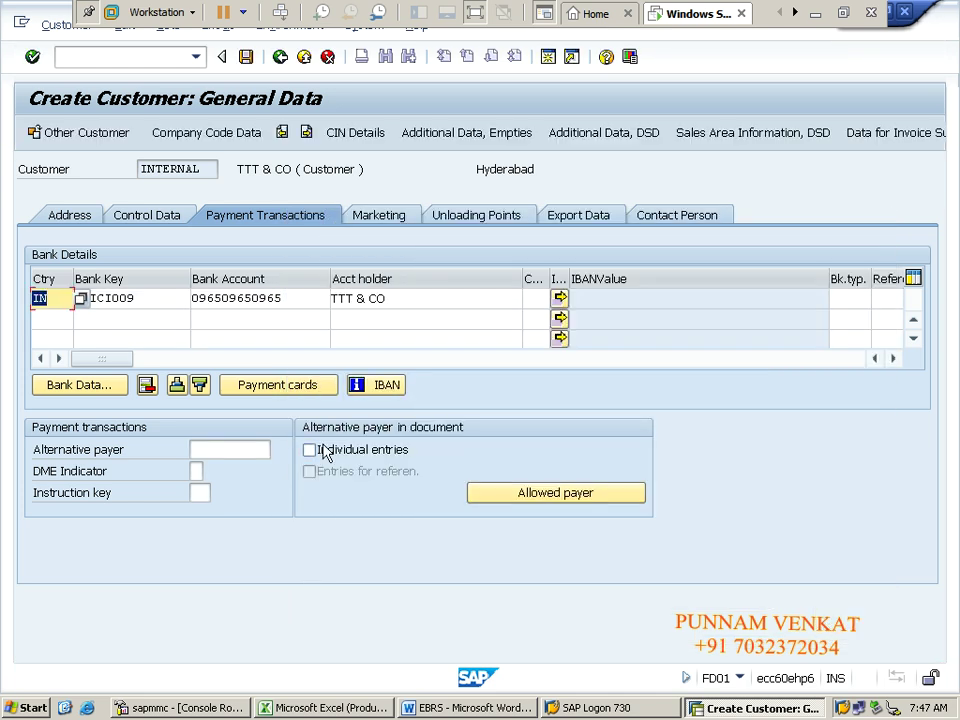
click(71, 219)
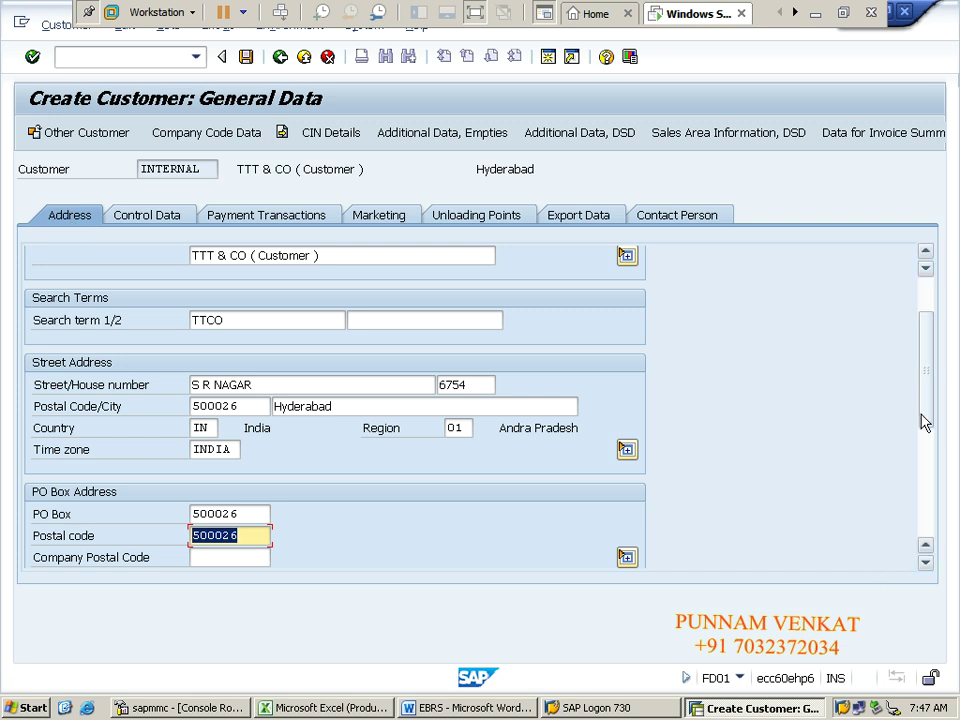
drag(921, 418, 926, 364)
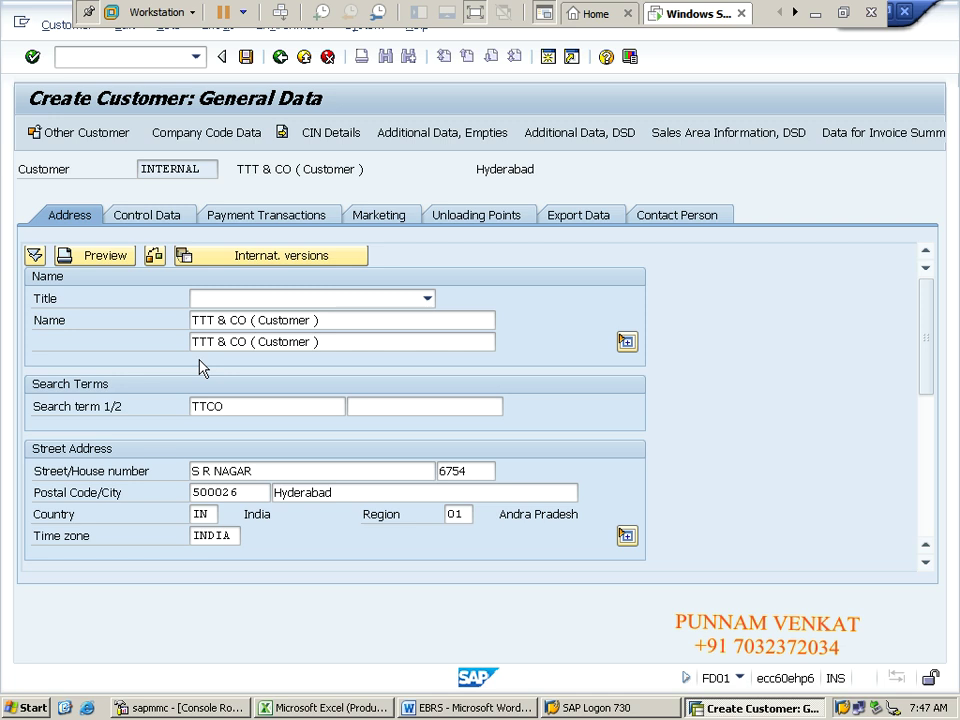
click(253, 214)
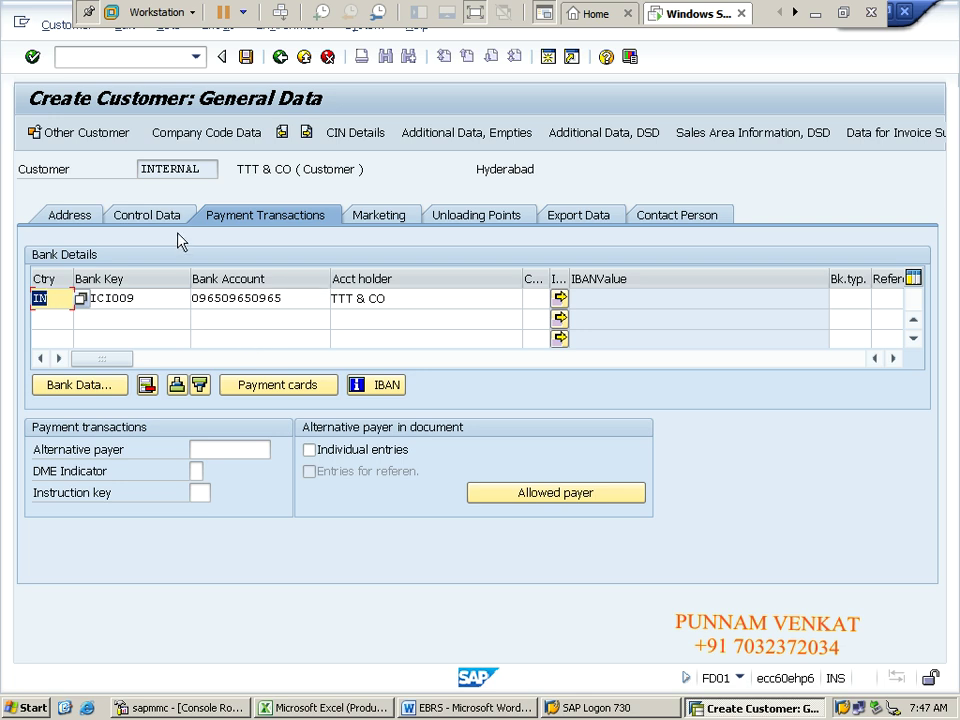
Step: In CM10 company code data, set reconciliation account 230000 and sort key 031 Customer number
click(184, 137)
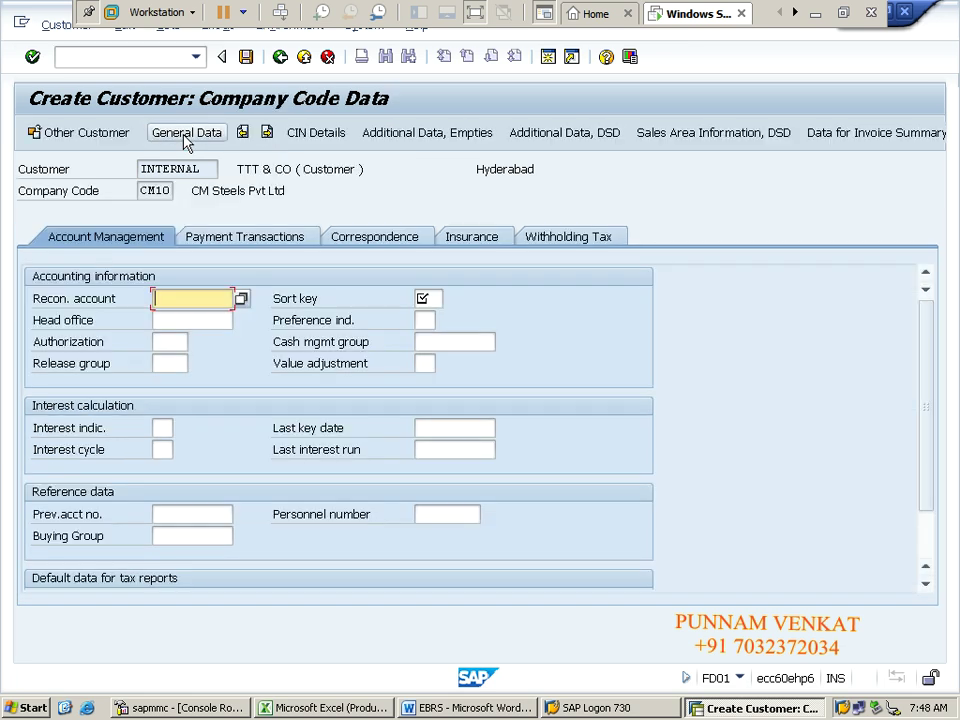
click(242, 299)
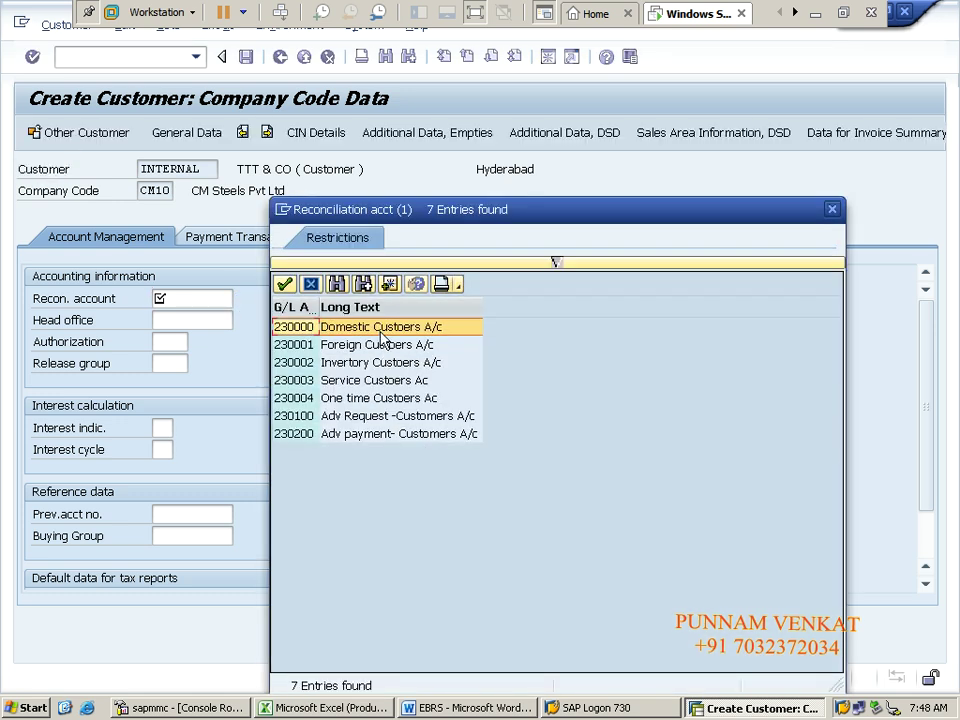
double_click(378, 327)
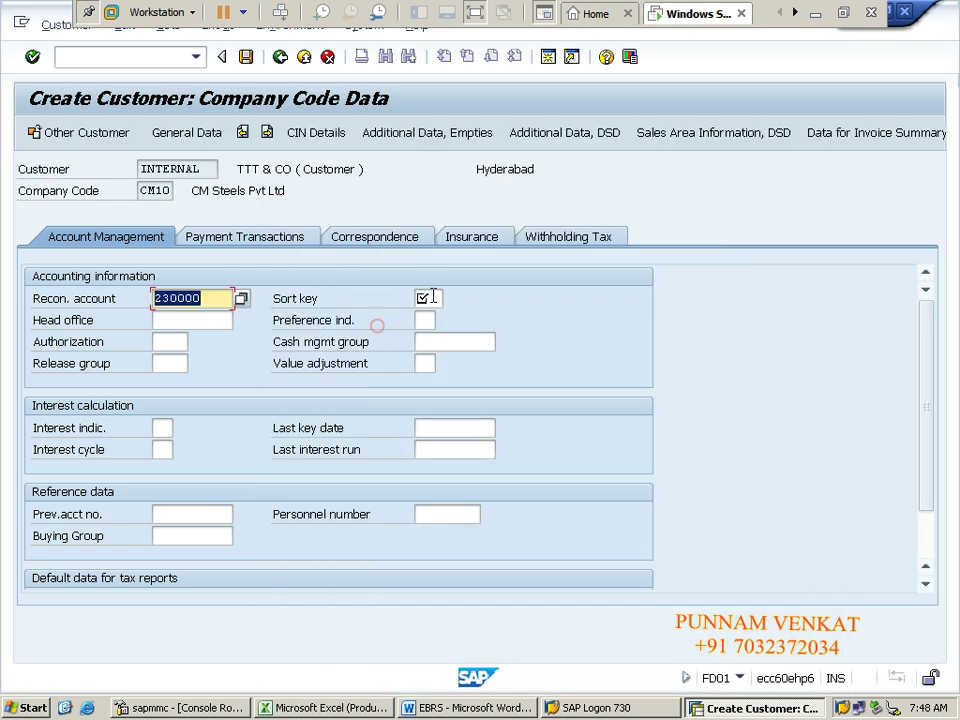
click(432, 298)
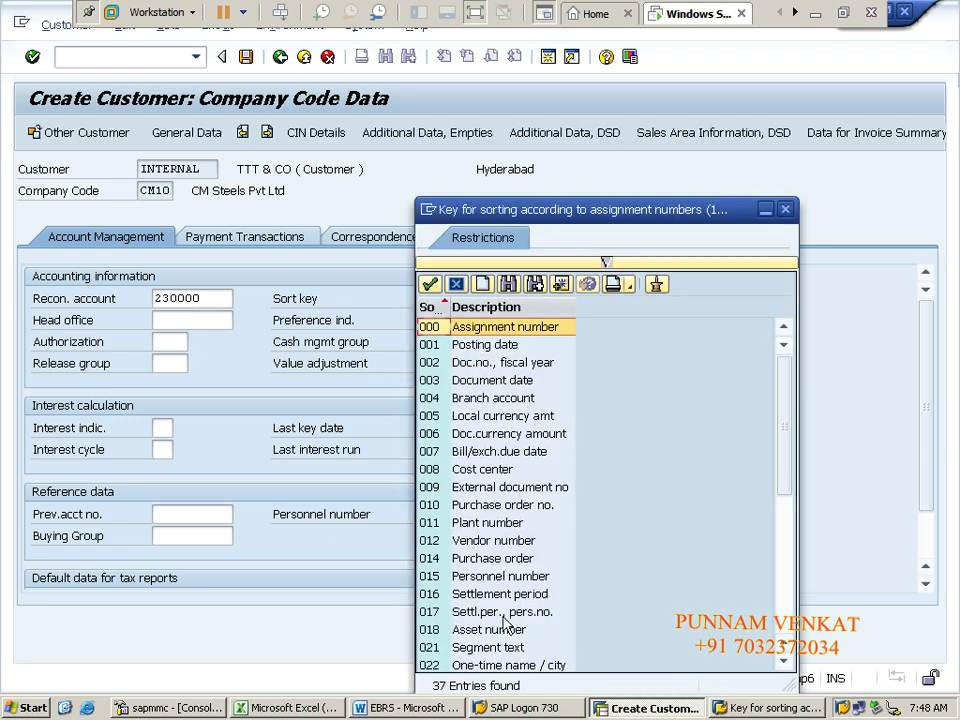
click(783, 661)
click(783, 661)
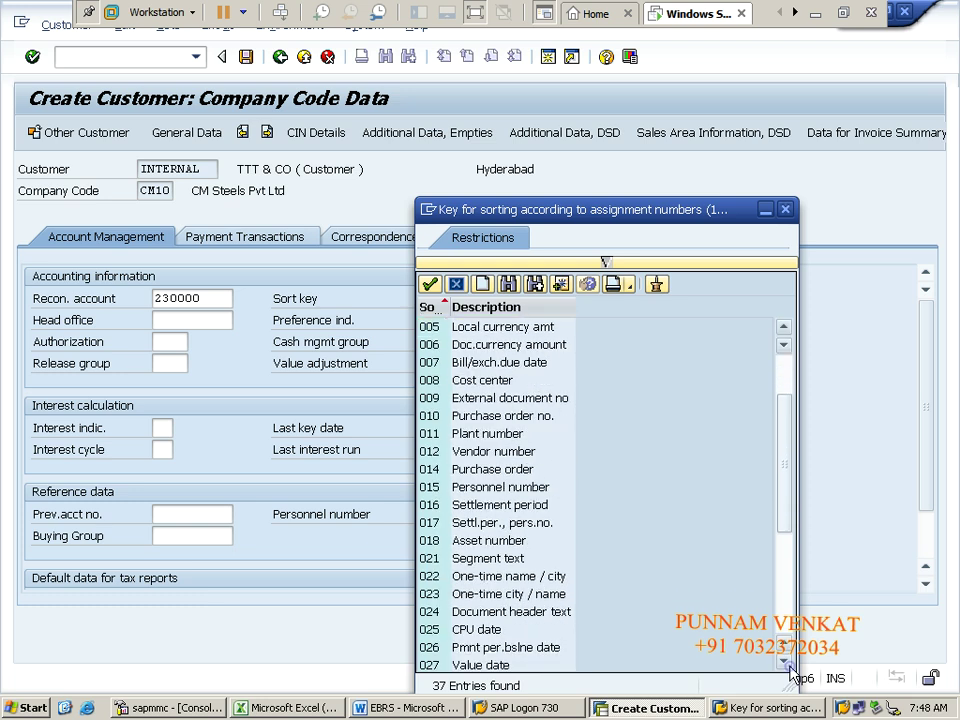
click(783, 661)
click(783, 661)
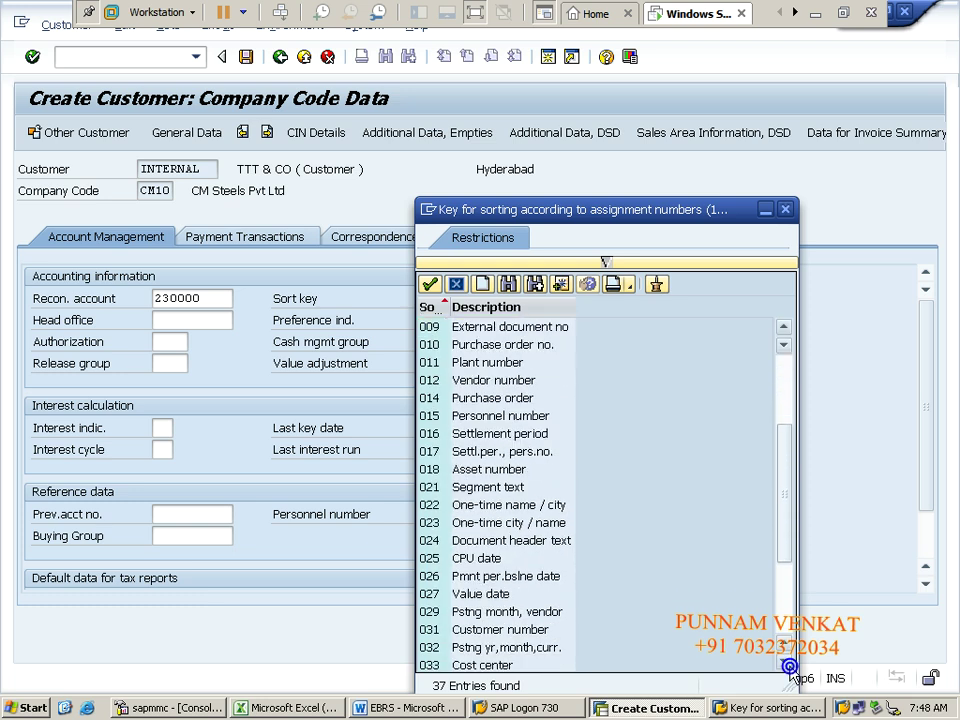
double_click(503, 631)
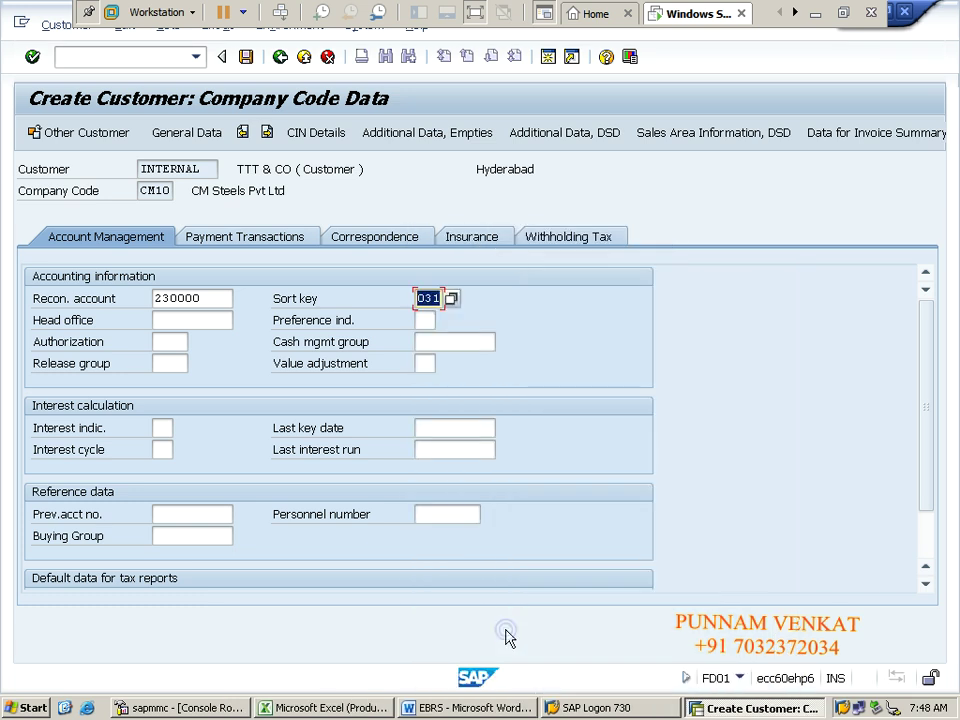
Step: Set the cash management group to A1 (Domestic payments)
click(471, 339)
click(503, 341)
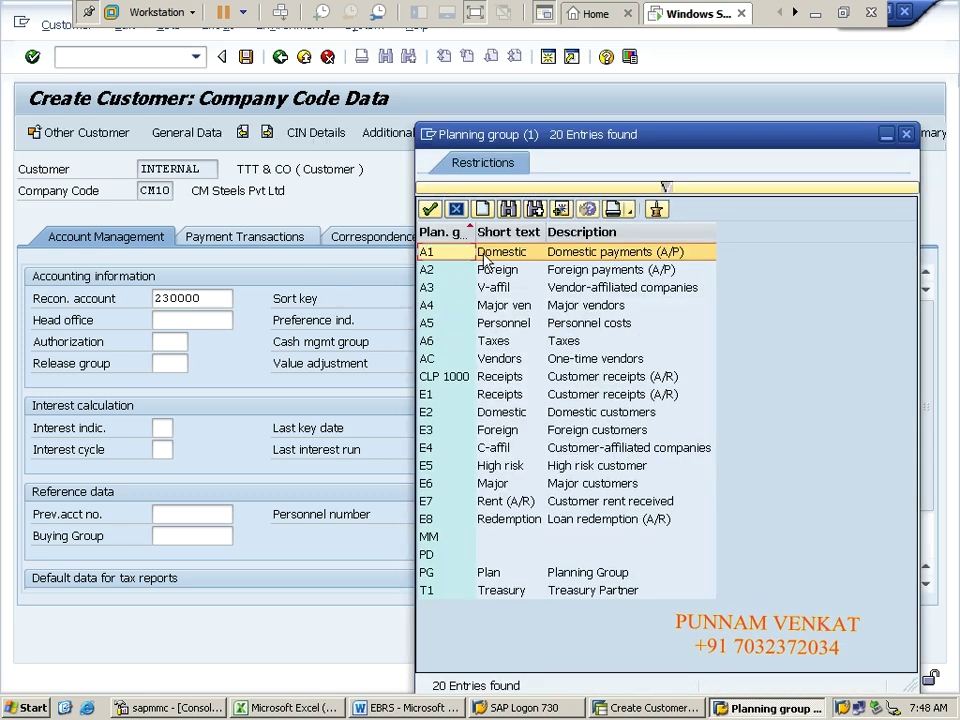
double_click(483, 254)
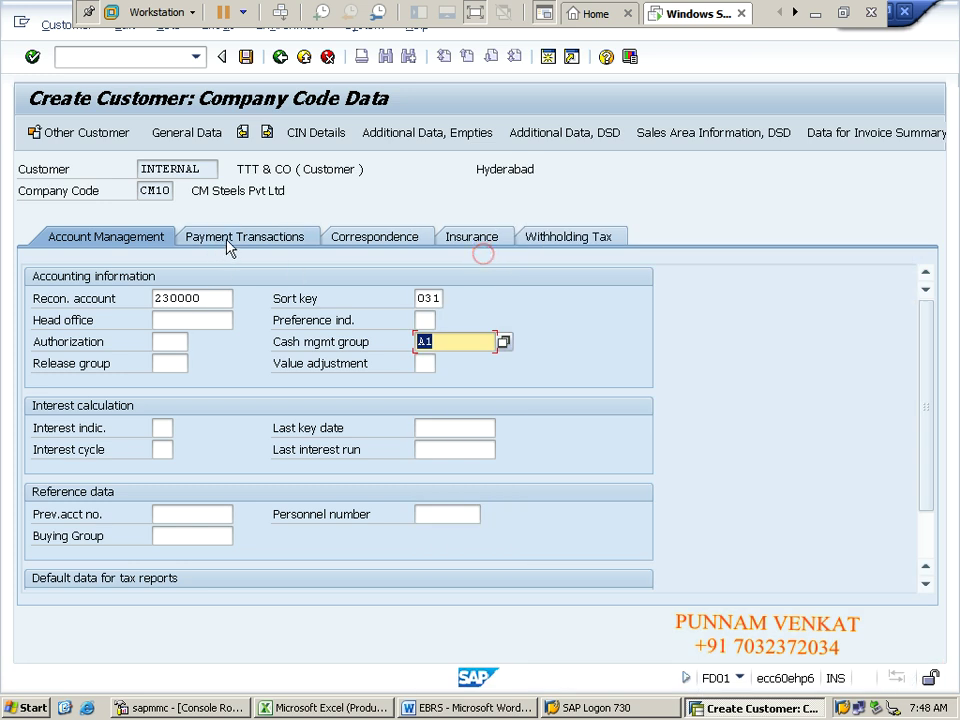
click(228, 246)
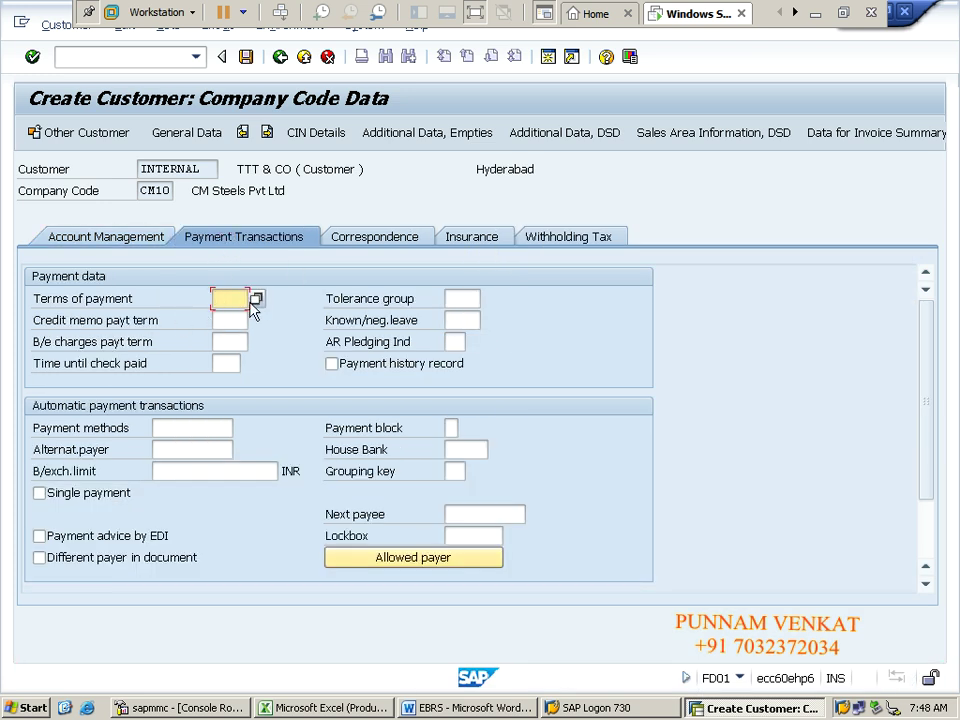
Step: Set payment terms 0001 (payable immediately), save customer TTT & CO, and switch to Excel
click(256, 300)
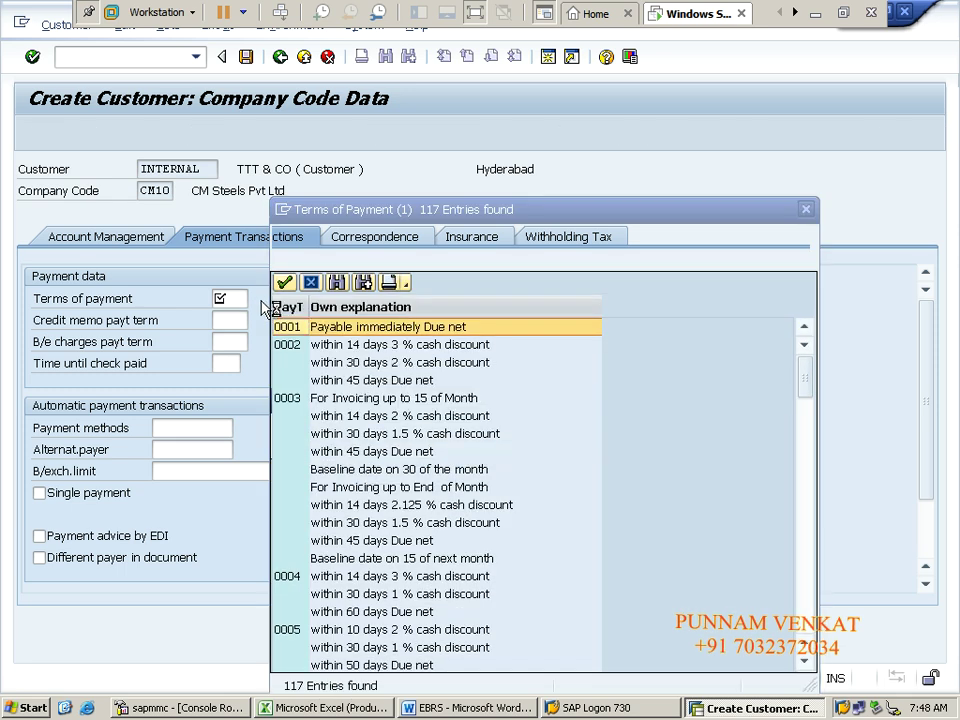
double_click(317, 330)
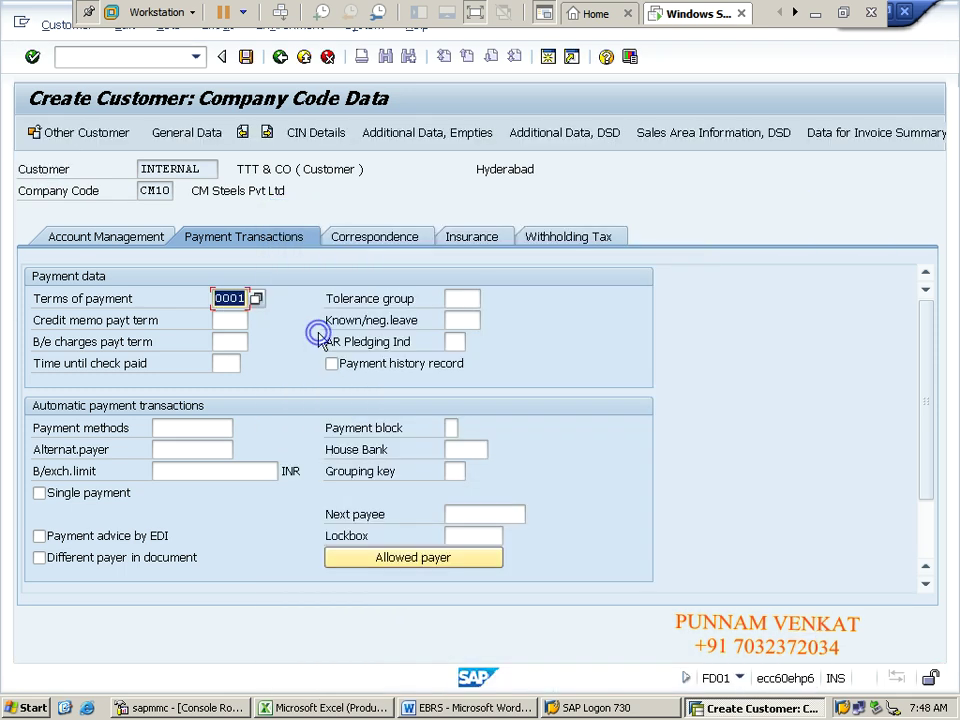
click(247, 59)
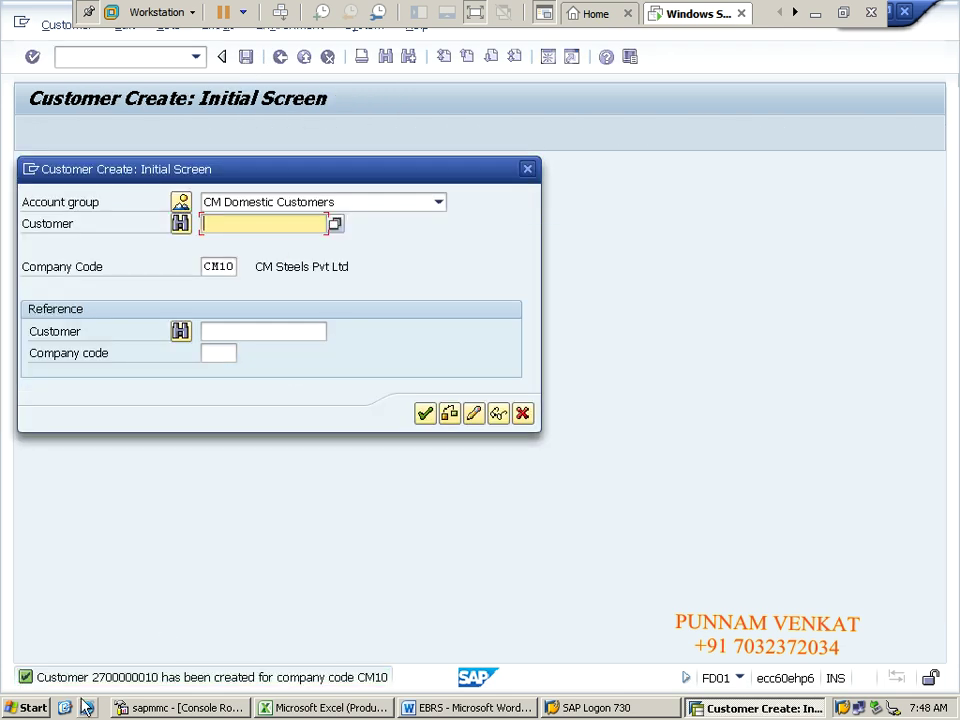
click(522, 413)
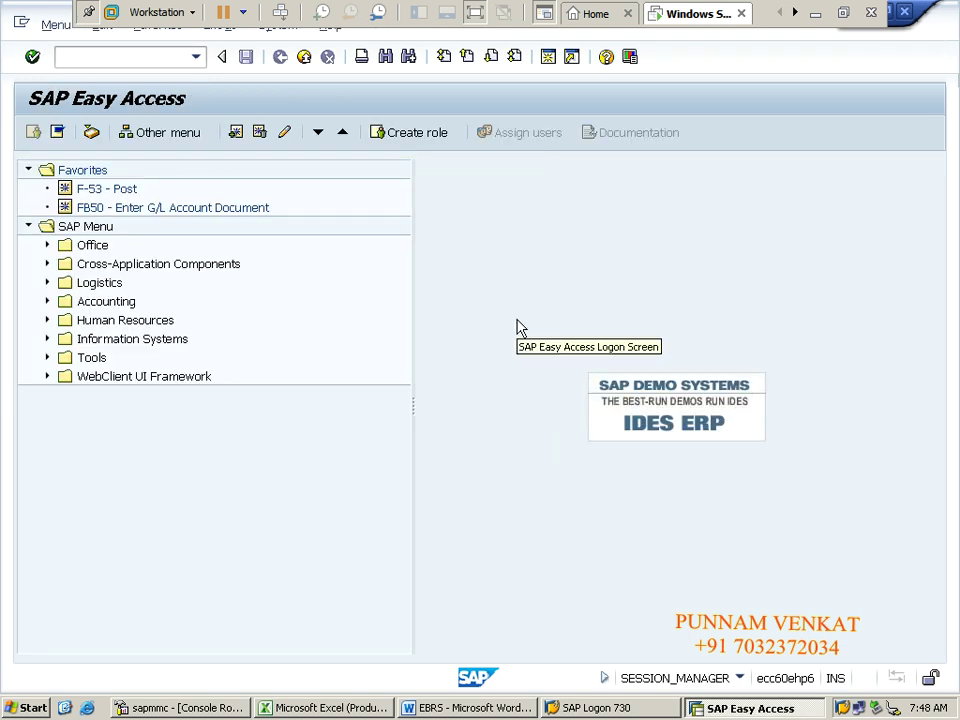
key(alt+Tab)
key(alt+Tab)
key(alt+Tab)
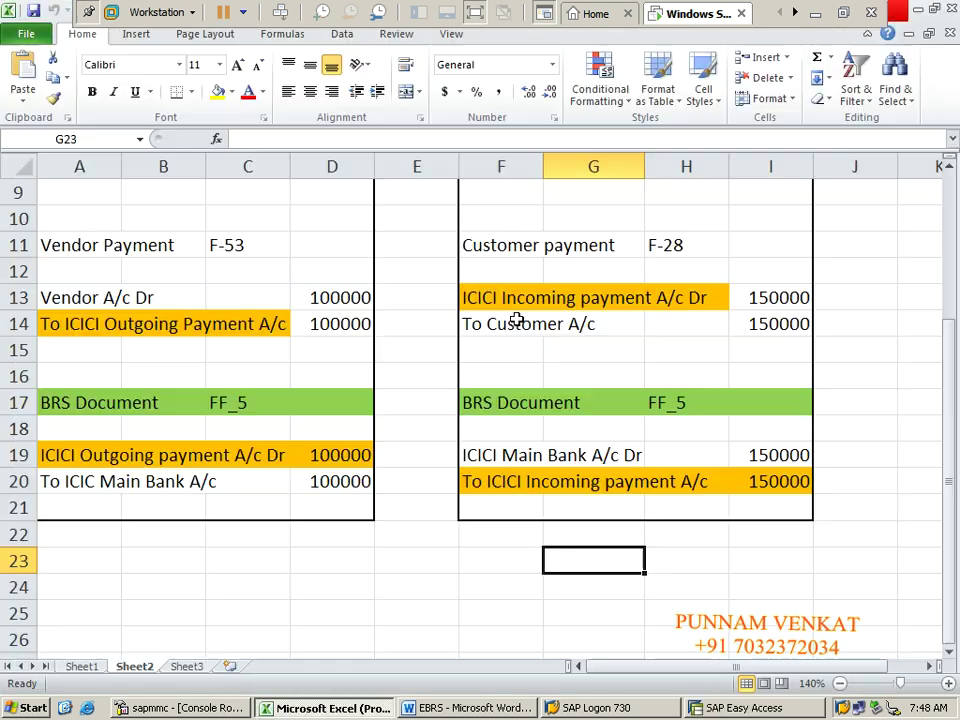
Step: Put a thick box border around the Vendor Invoice entry in A5:D8
click(249, 437)
key(Left)
key(Left)
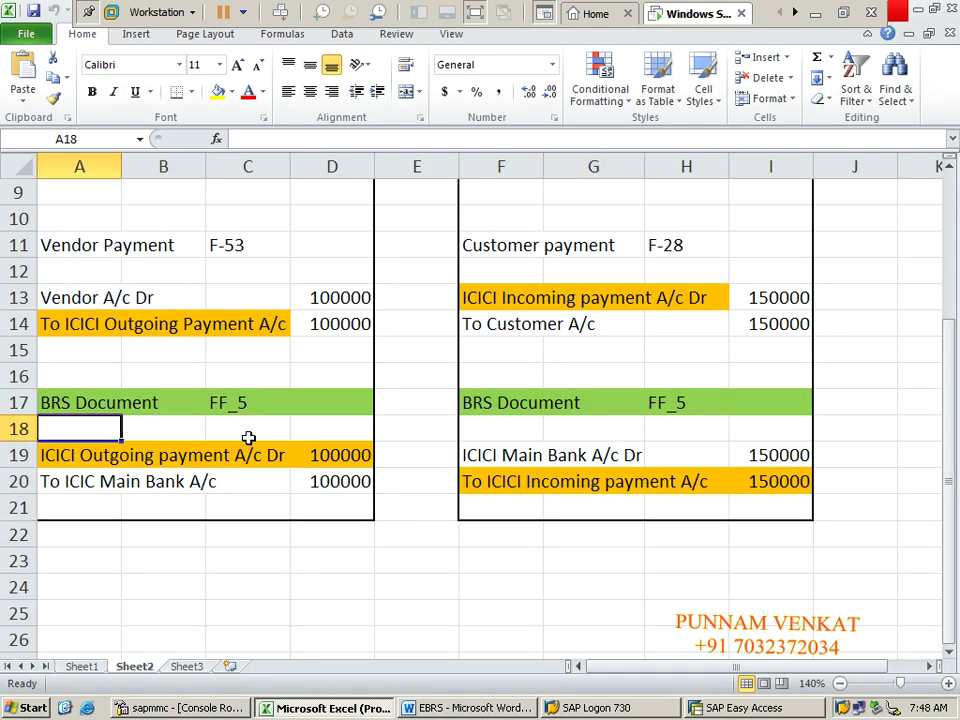
key(Up)
key(Up)
key(Up)
key(Up)
key(Up)
key(Up)
key(Up)
key(Up)
key(Up)
key(Up)
key(Up)
key(Up)
key(Up)
key(Up)
key(Up)
key(Up)
key(Up)
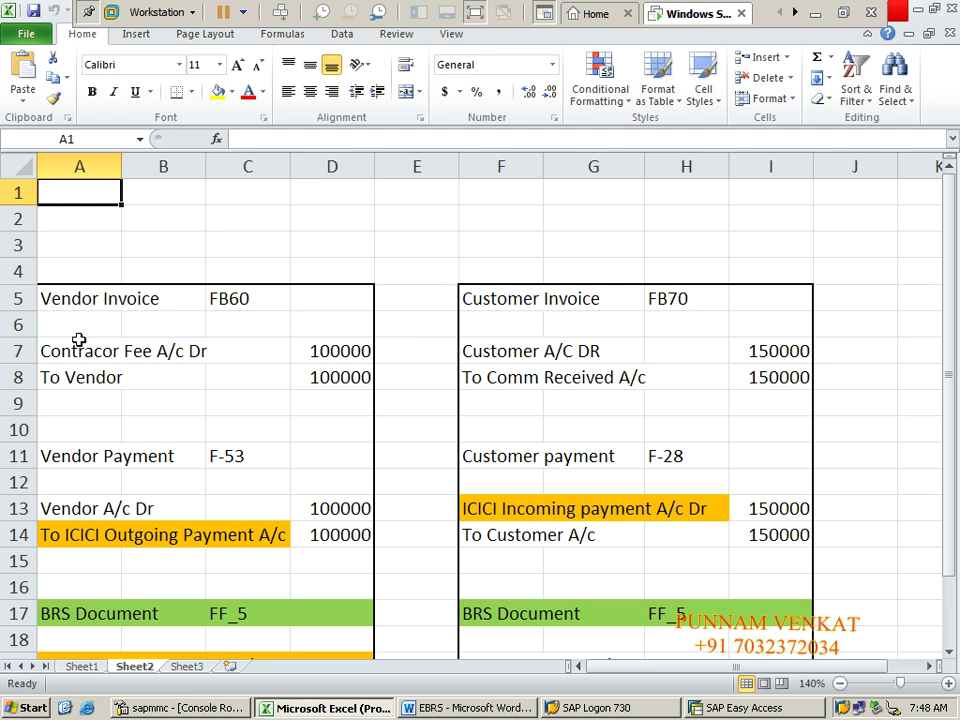
click(64, 312)
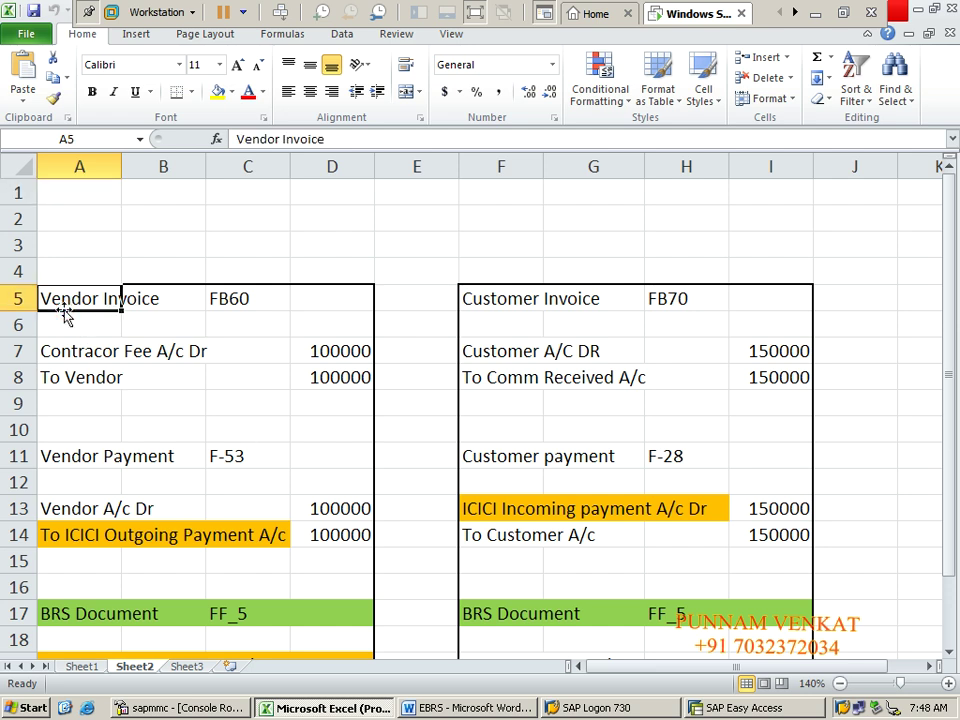
key(shift+Right)
key(shift+Right)
key(shift+Right)
key(shift+Down)
key(shift+Down)
key(shift+Down)
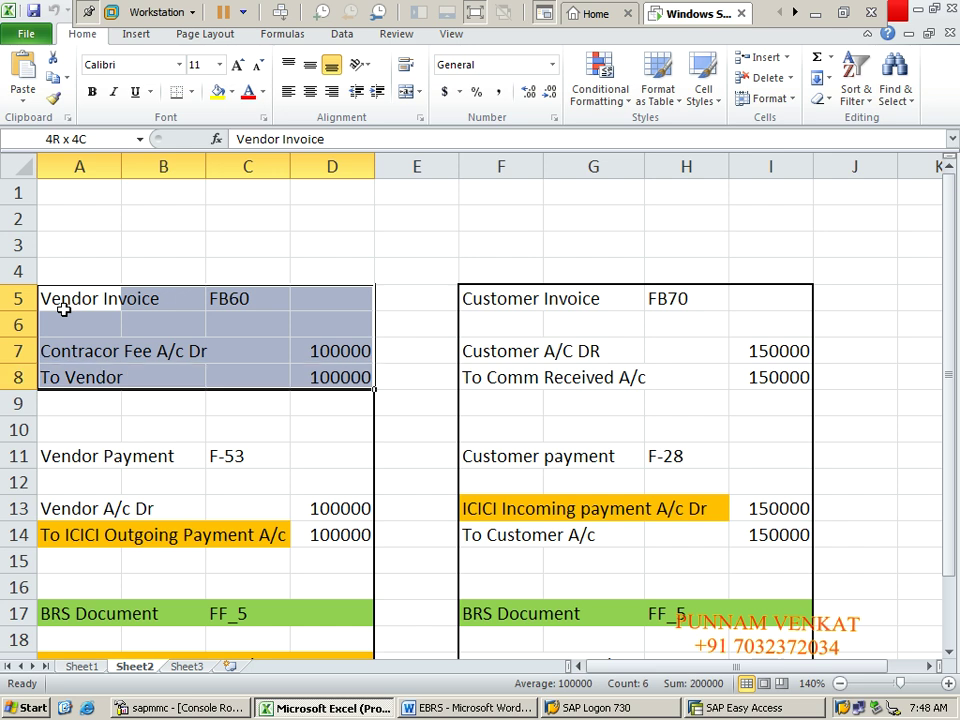
key(shift+Down)
key(shift+Up)
click(195, 93)
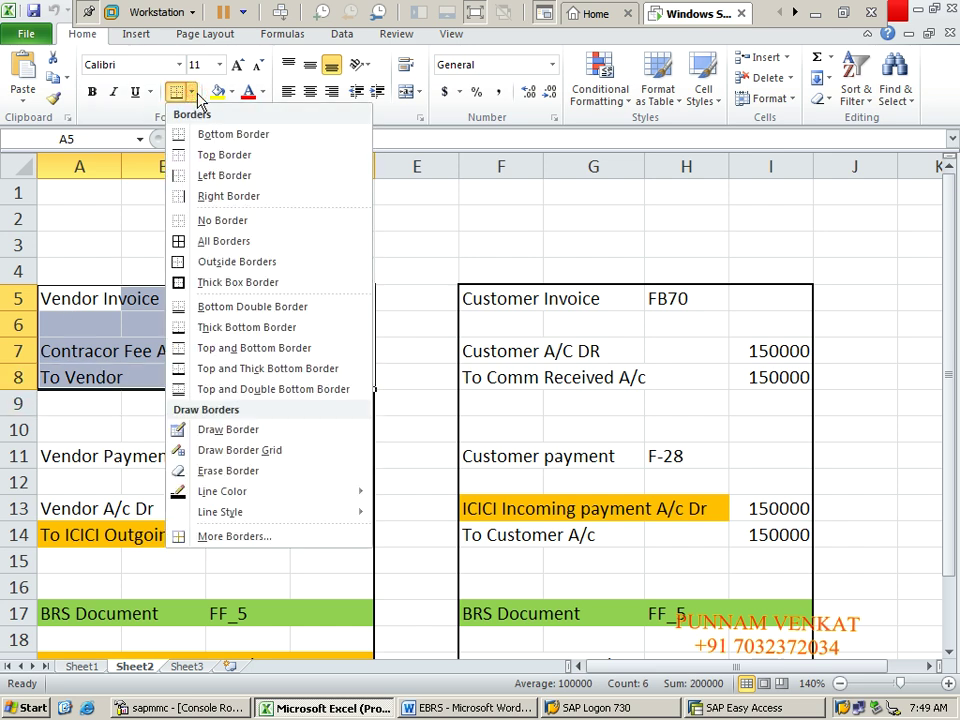
click(212, 279)
click(186, 383)
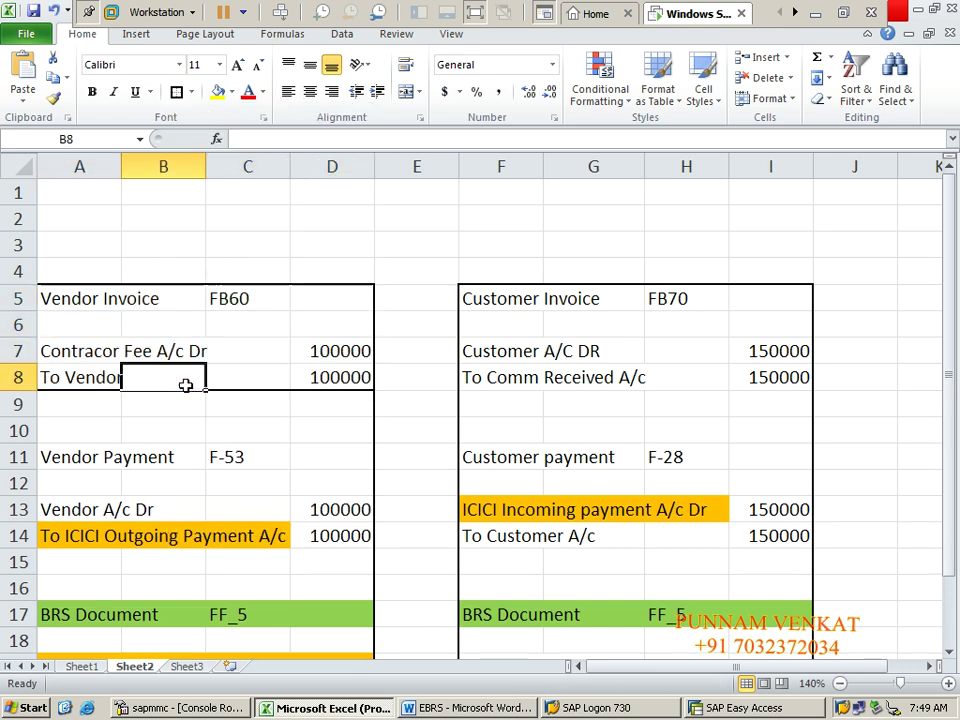
Step: Change the credit line in A8 from 'To Vendor' to 'To RRR & CO'
click(82, 308)
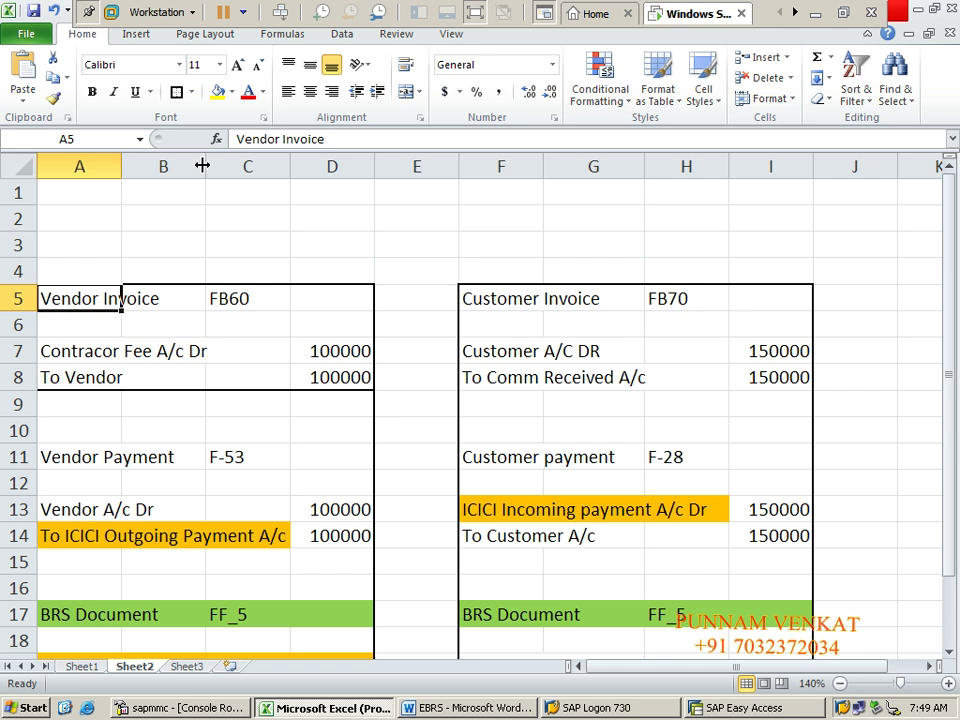
click(86, 360)
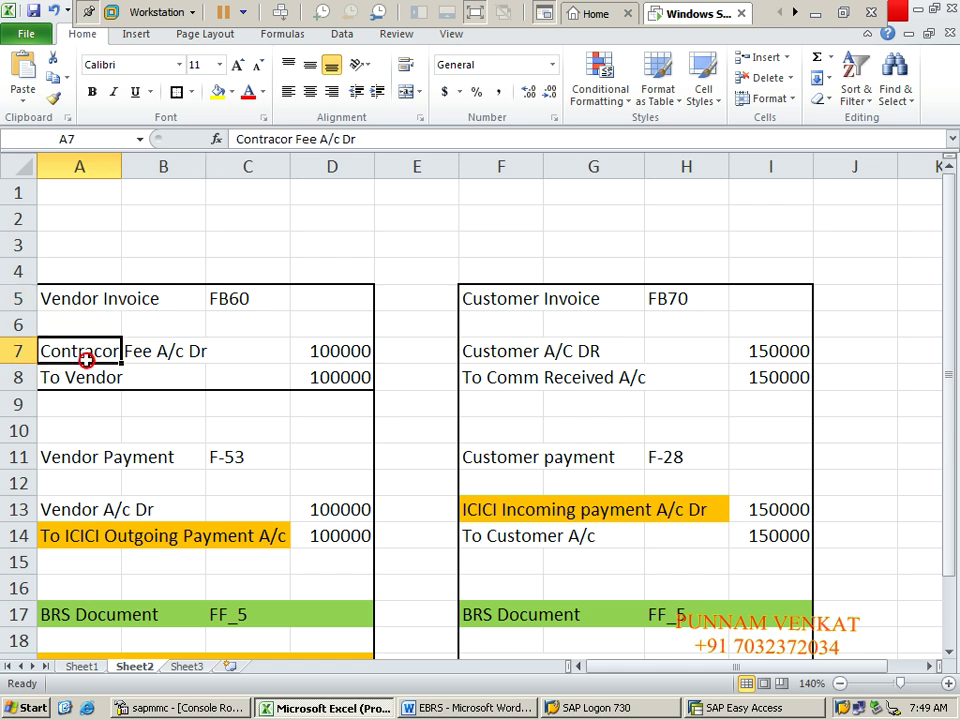
click(87, 383)
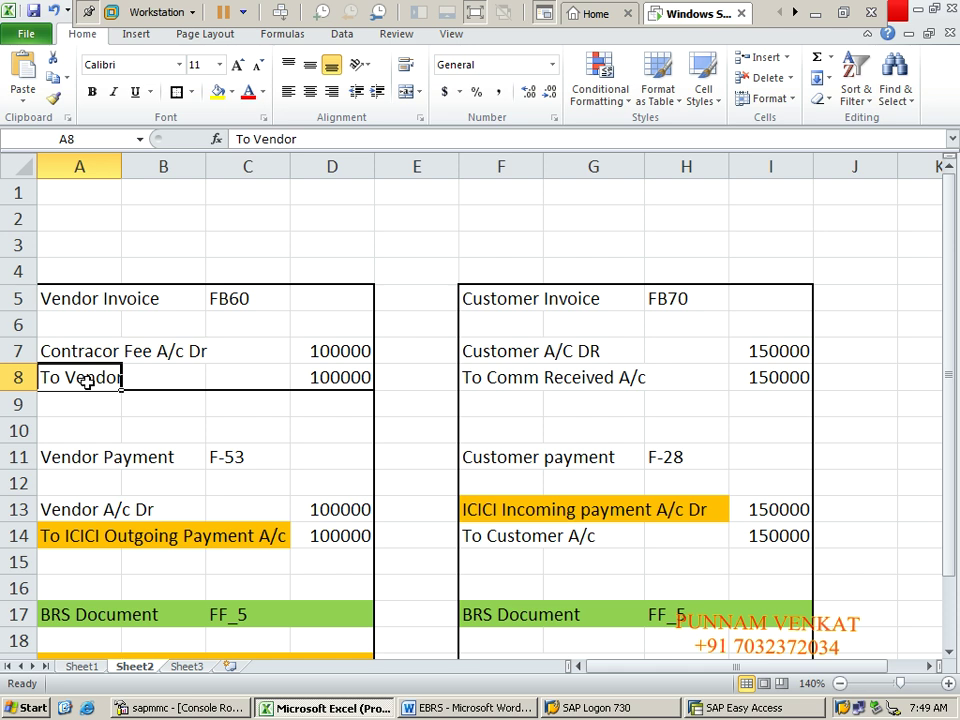
key(Right)
key(Right)
key(Right)
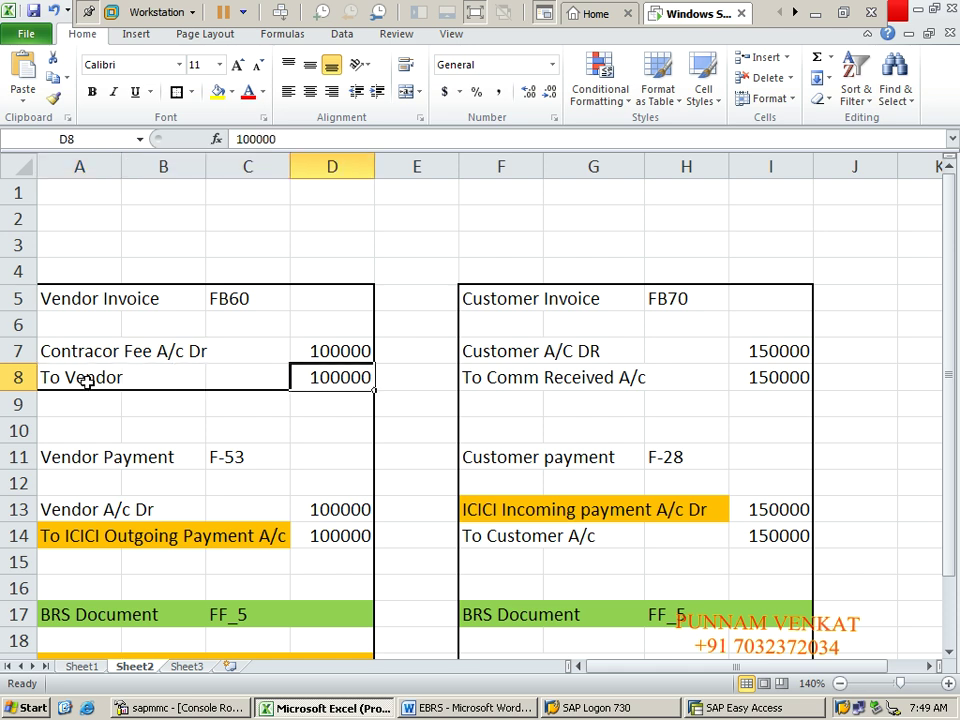
key(Up)
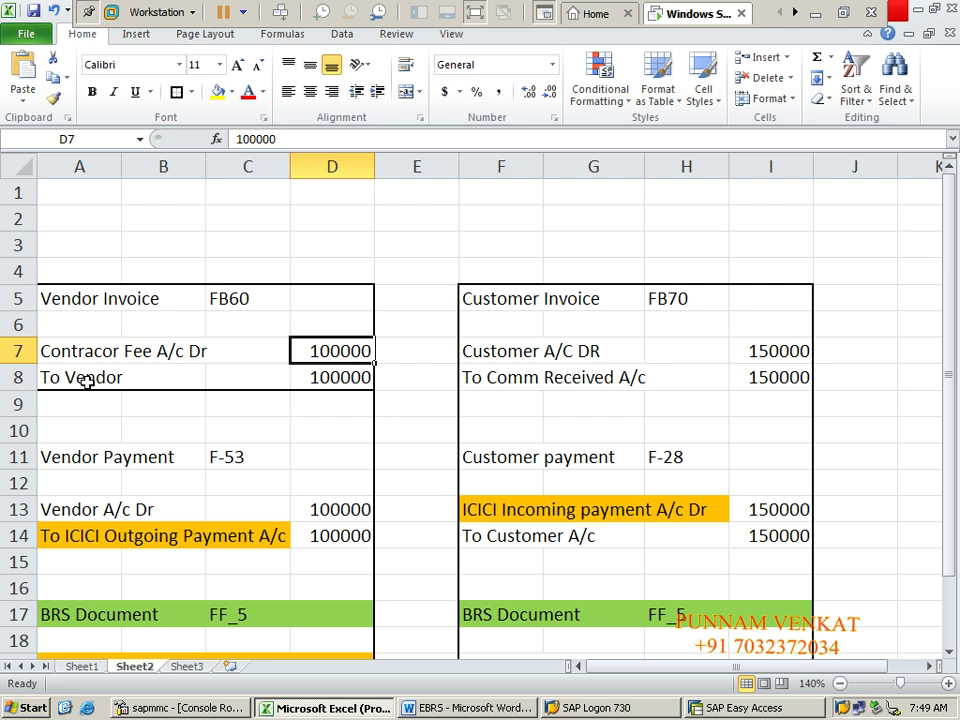
key(Down)
key(Up)
key(Down)
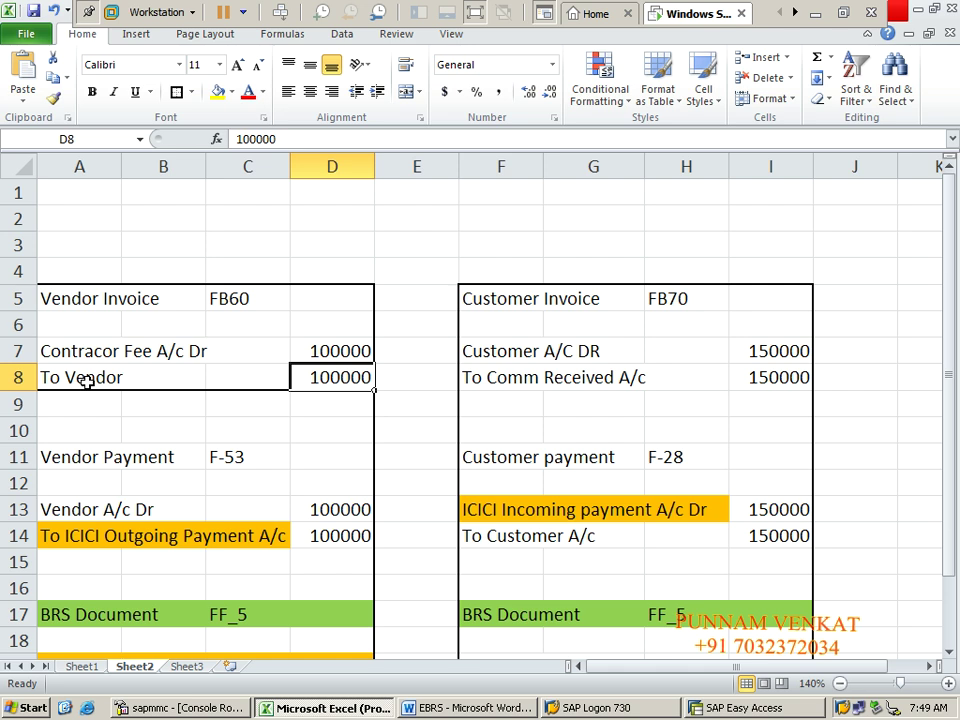
click(62, 380)
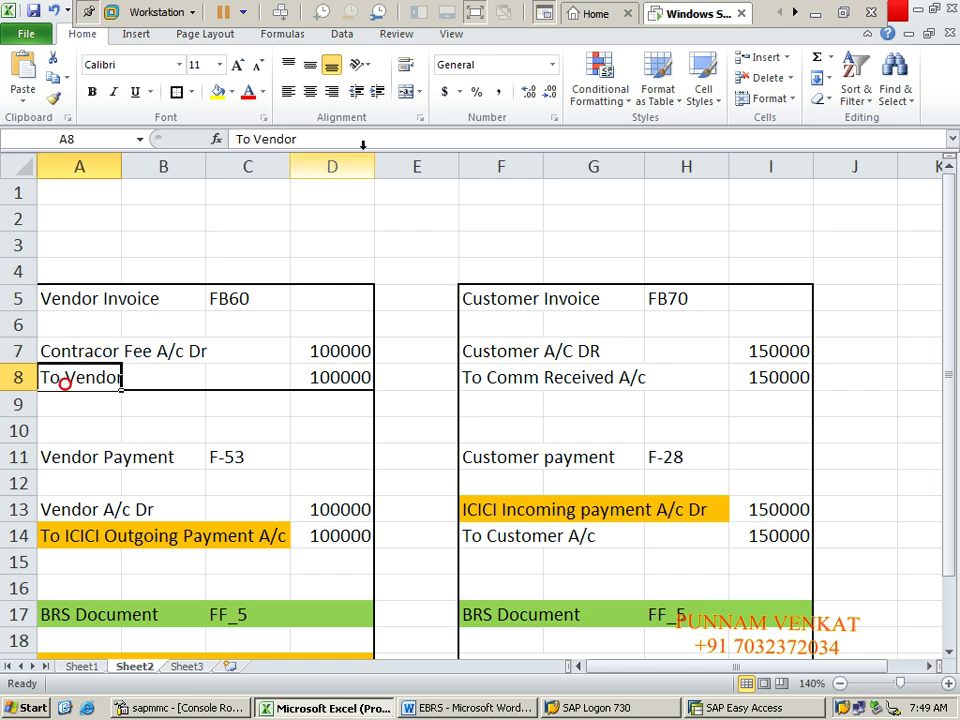
click(299, 139)
key(BackSpace)
key(BackSpace)
key(BackSpace)
key(BackSpace)
key(BackSpace)
key(BackSpace)
key(BackSpace)
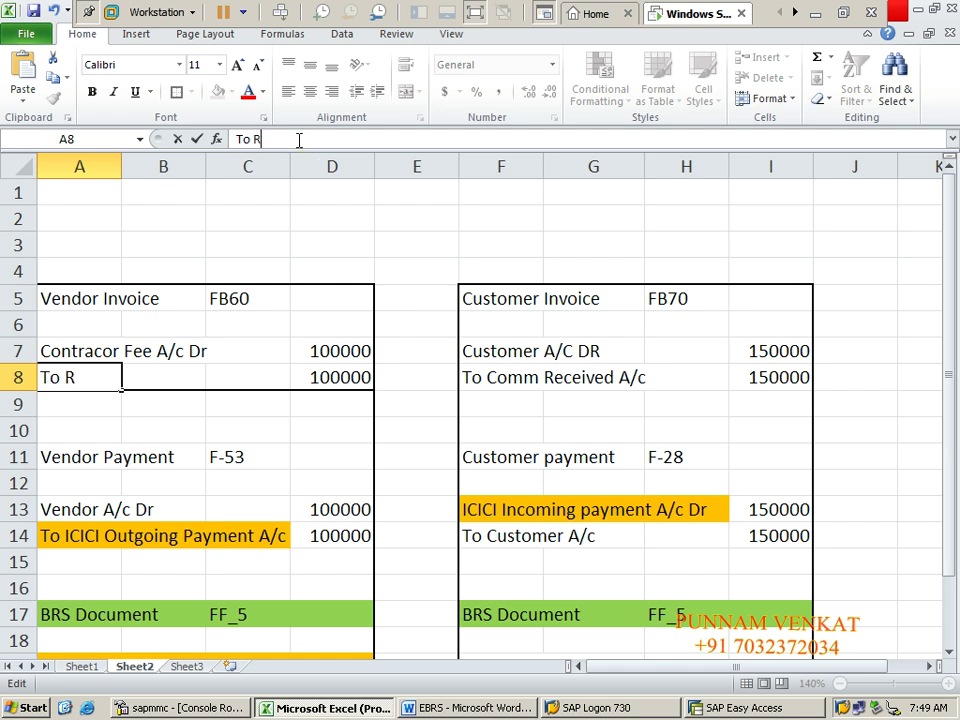
text(RRR & CO)
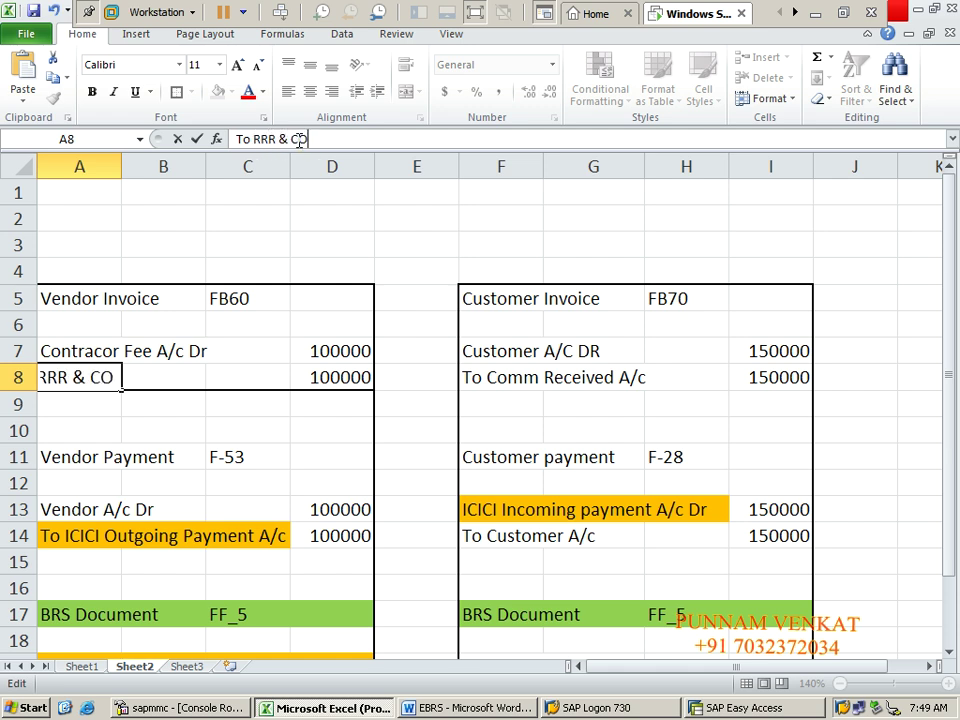
key(Return)
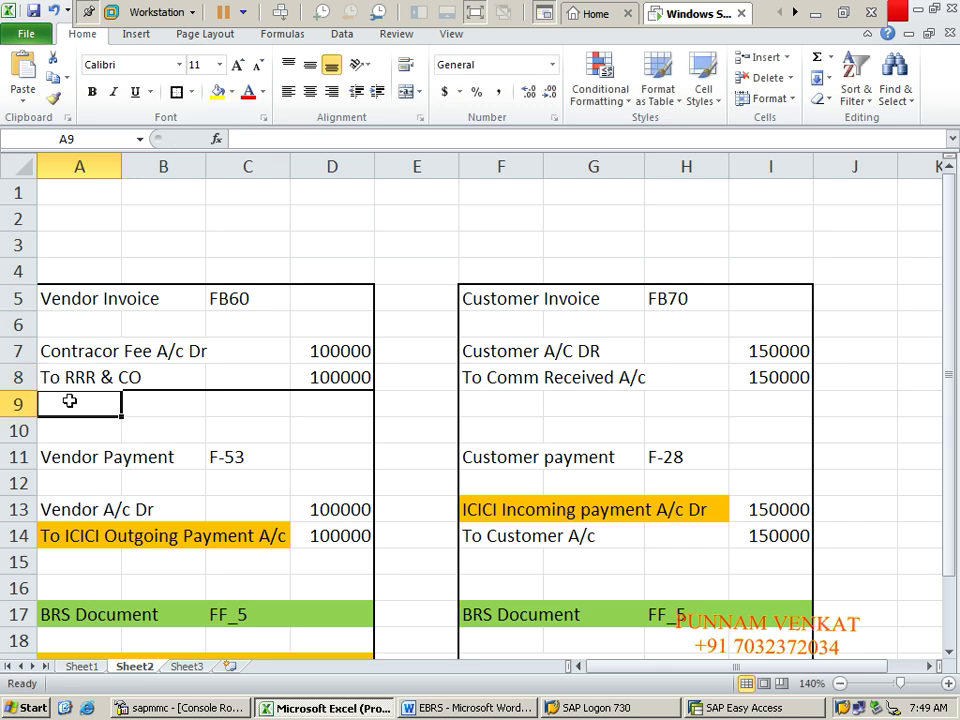
Step: Review the debit and credit lines, select A7:D8, and switch back to SAP
click(76, 377)
click(71, 347)
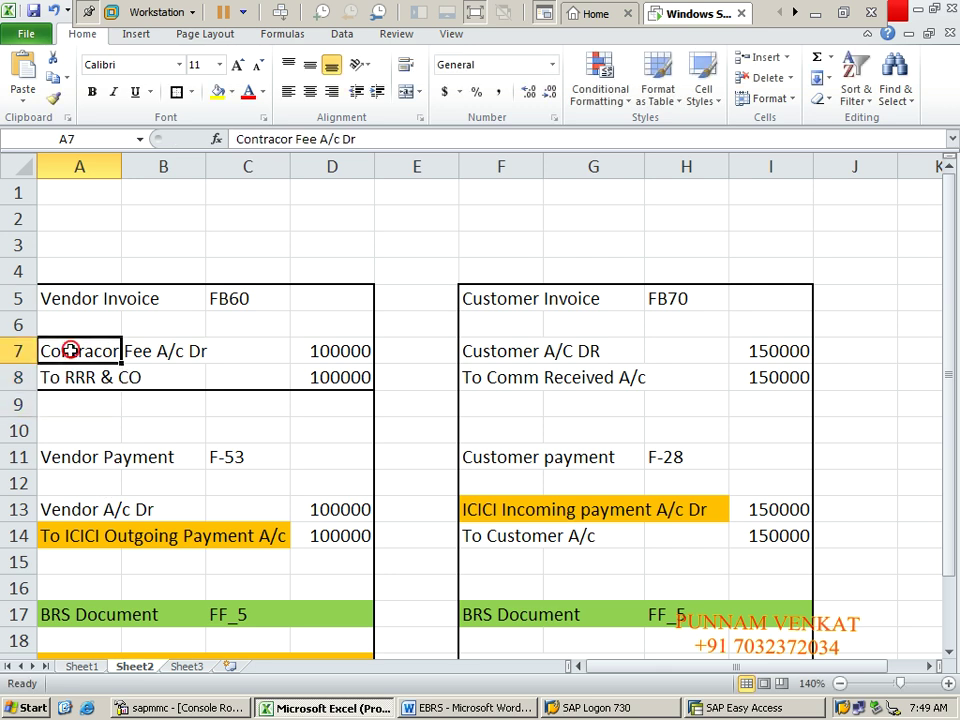
click(81, 384)
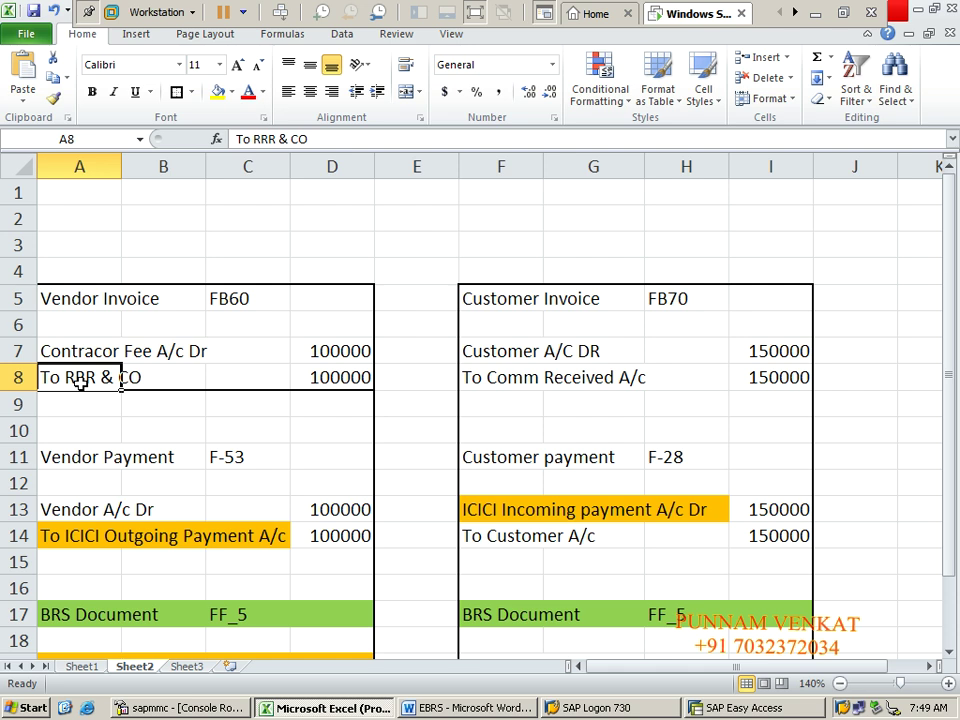
click(274, 351)
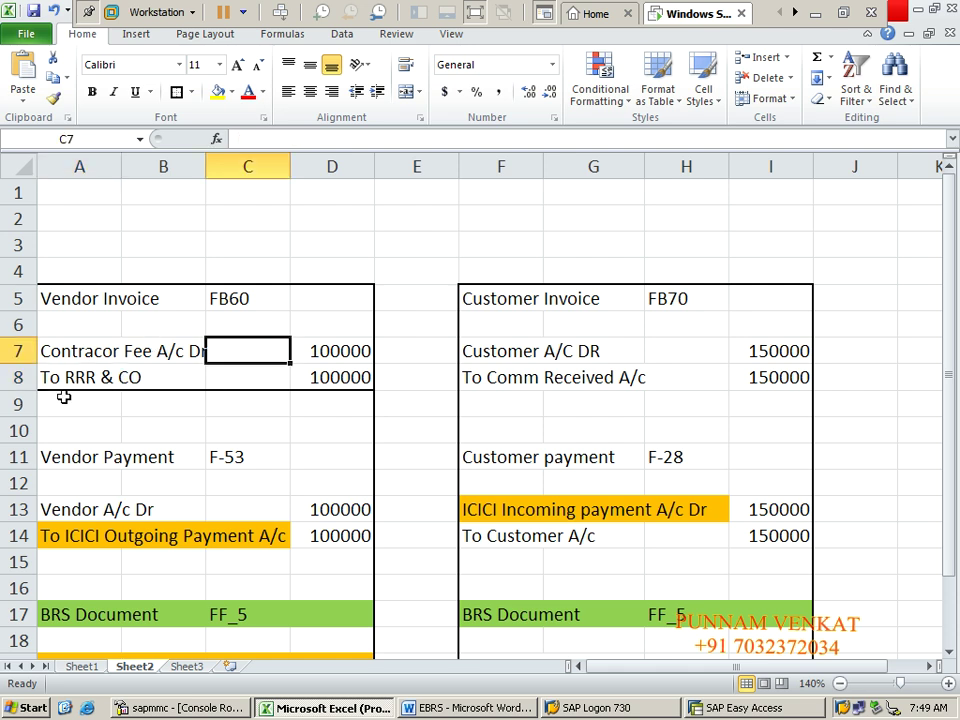
click(62, 349)
key(shift+Right)
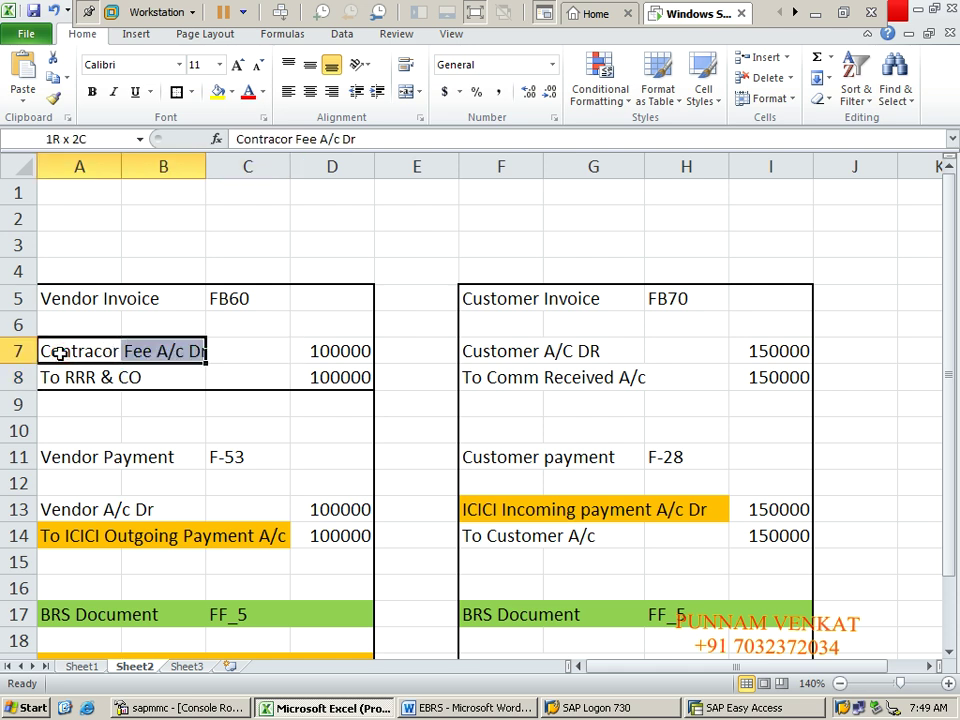
key(shift+Right)
key(shift+Right)
key(shift+Down)
key(shift+Down)
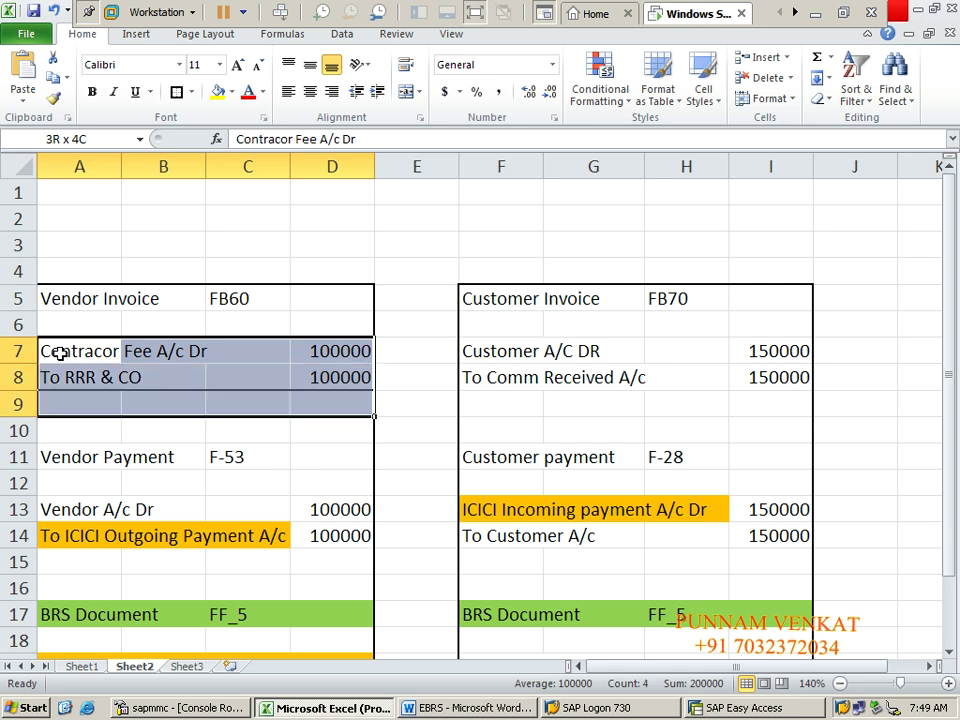
key(shift+Up)
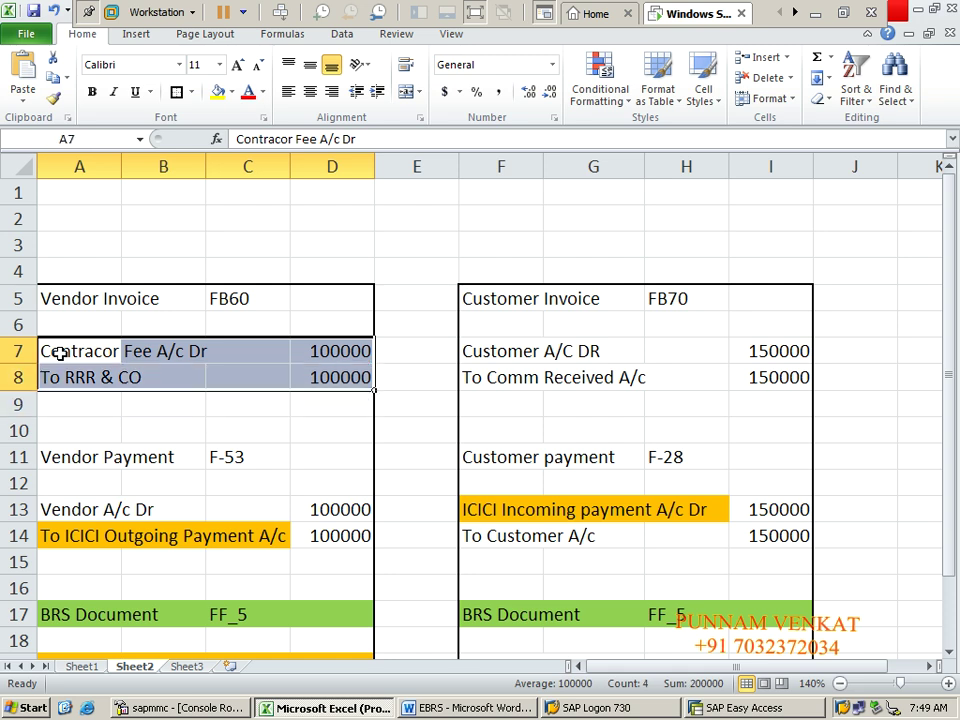
key(alt+Tab)
key(alt+Tab)
key(alt+Tab)
key(alt+Tab)
key(alt+Tab)
key(alt+Tab)
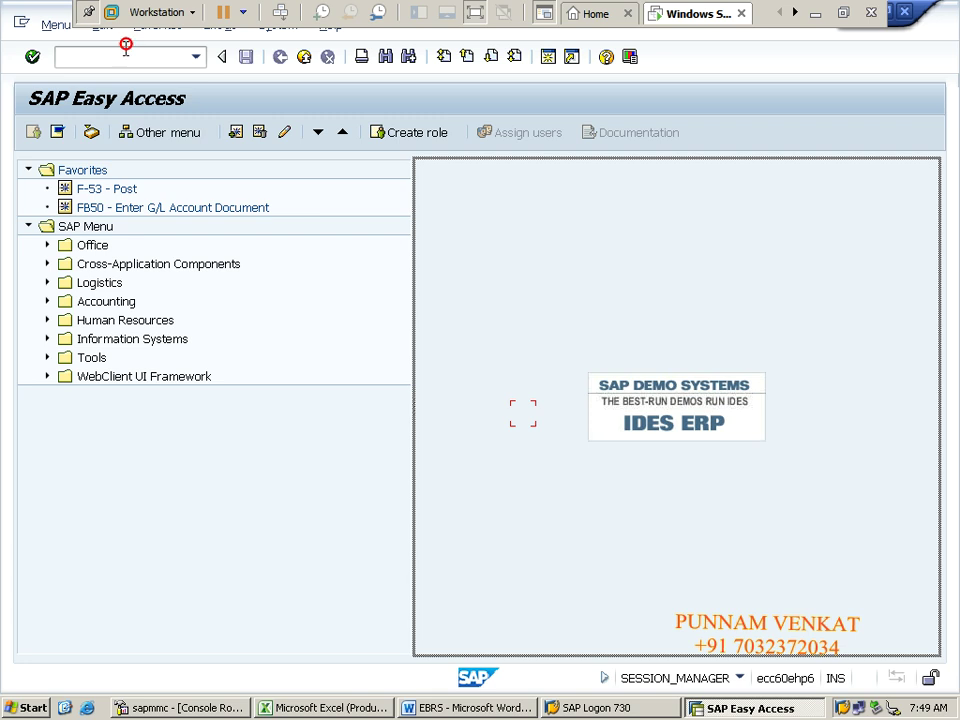
Step: Start transaction FB60 and set its company code to CM10 (CM Steels Pvt Ltd)
click(126, 46)
text(FB60)
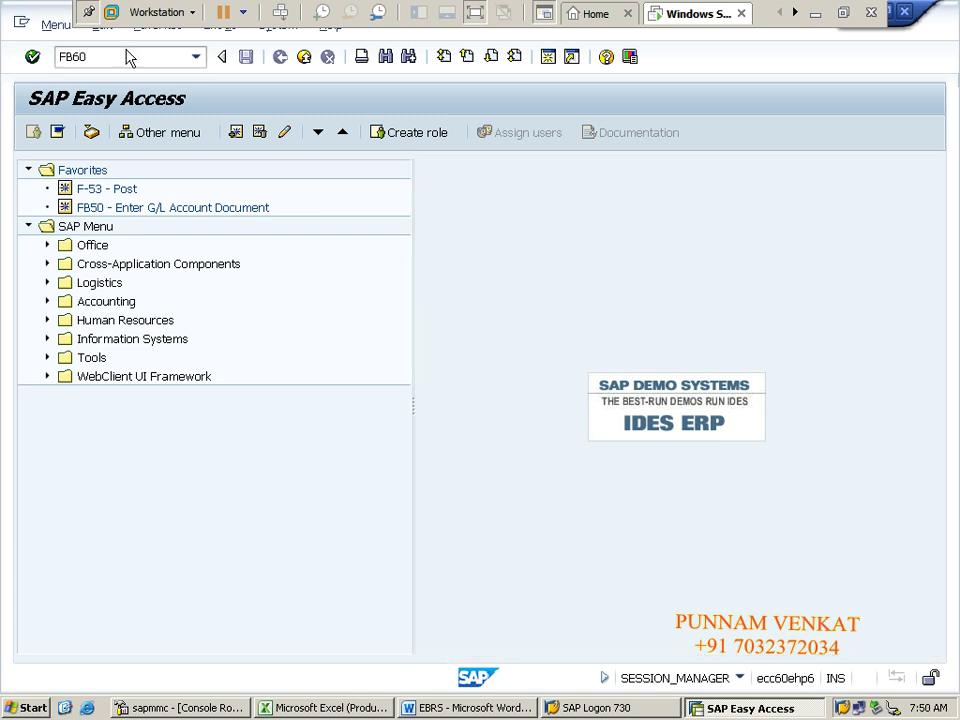
key(Return)
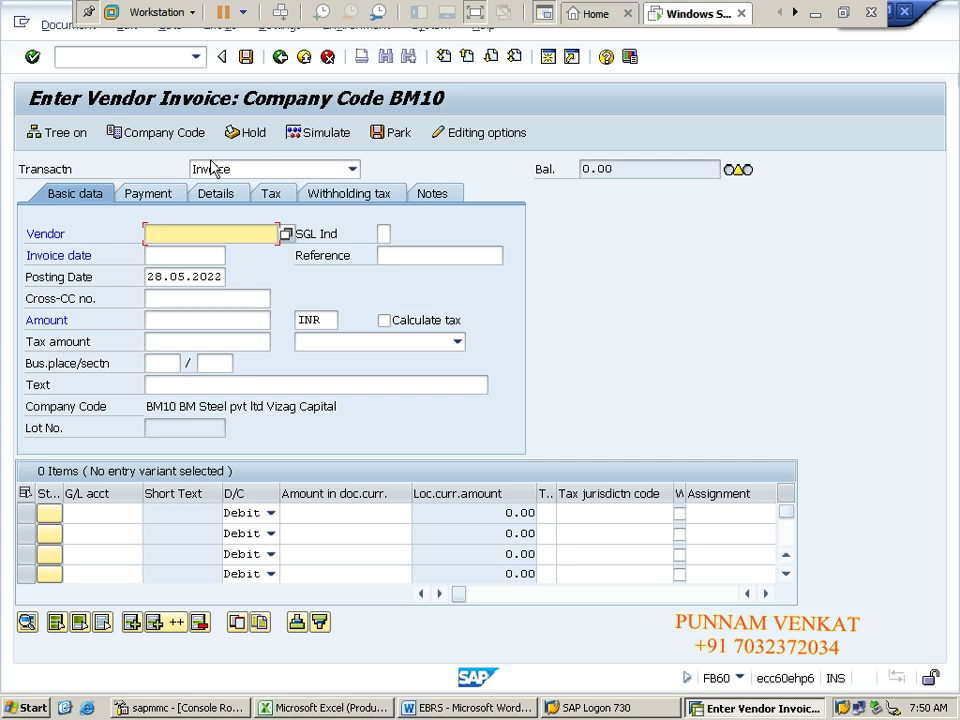
click(150, 148)
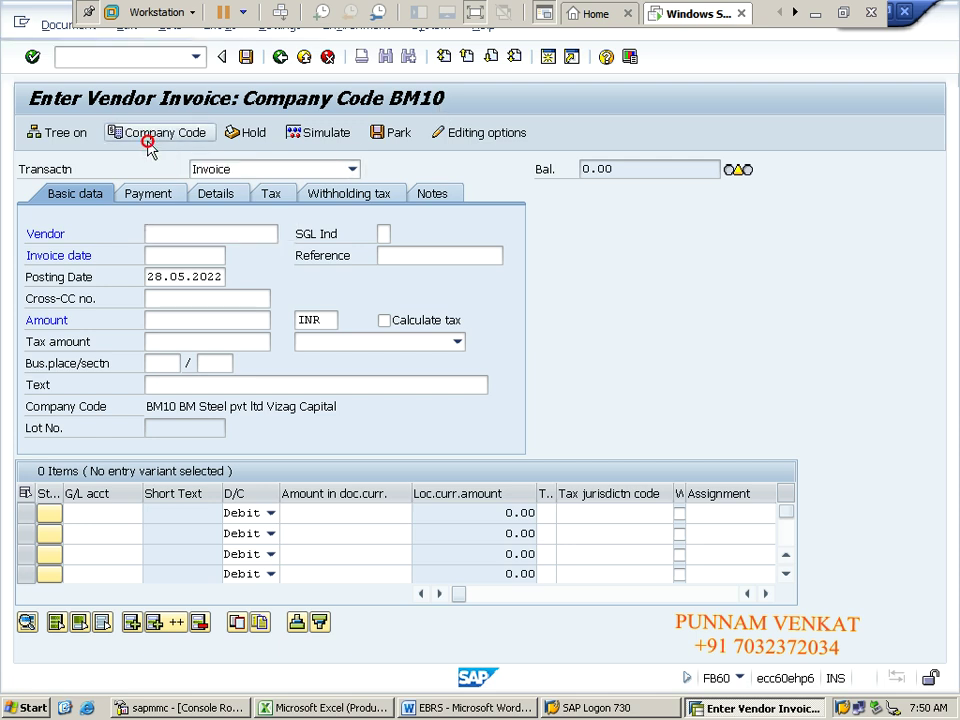
text(c)
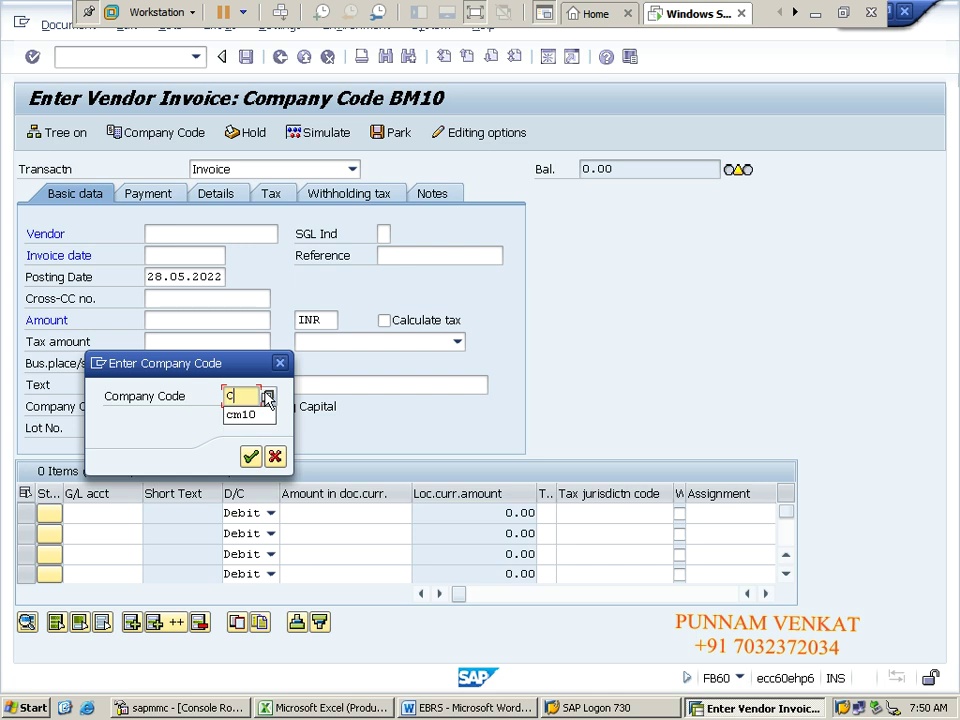
click(251, 458)
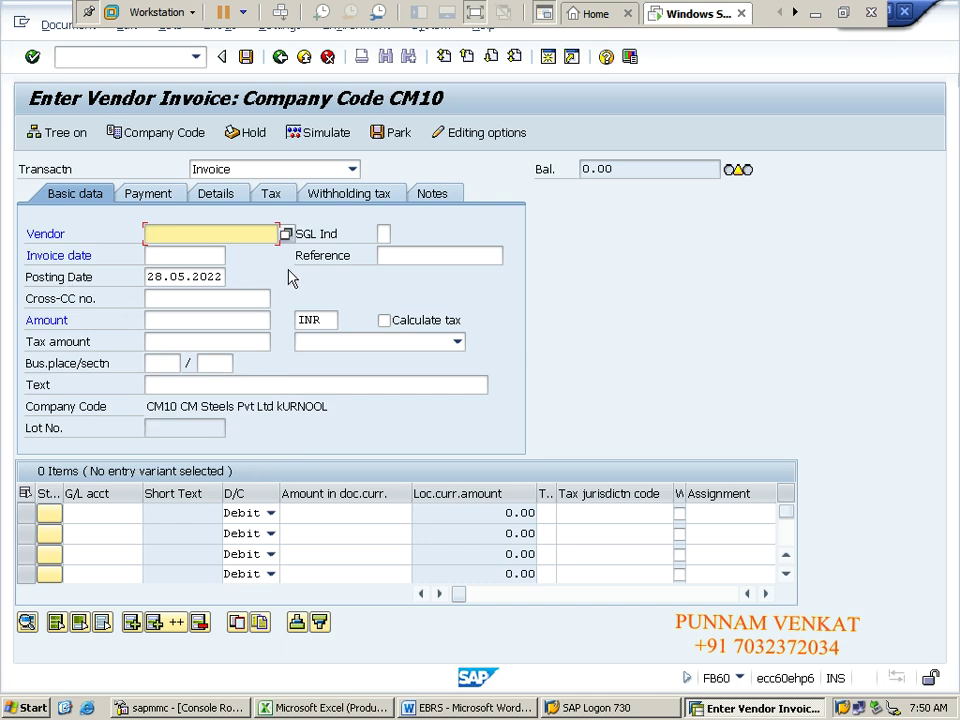
Step: Choose vendor RRR & CO from the vendor search for company code CM10
click(287, 236)
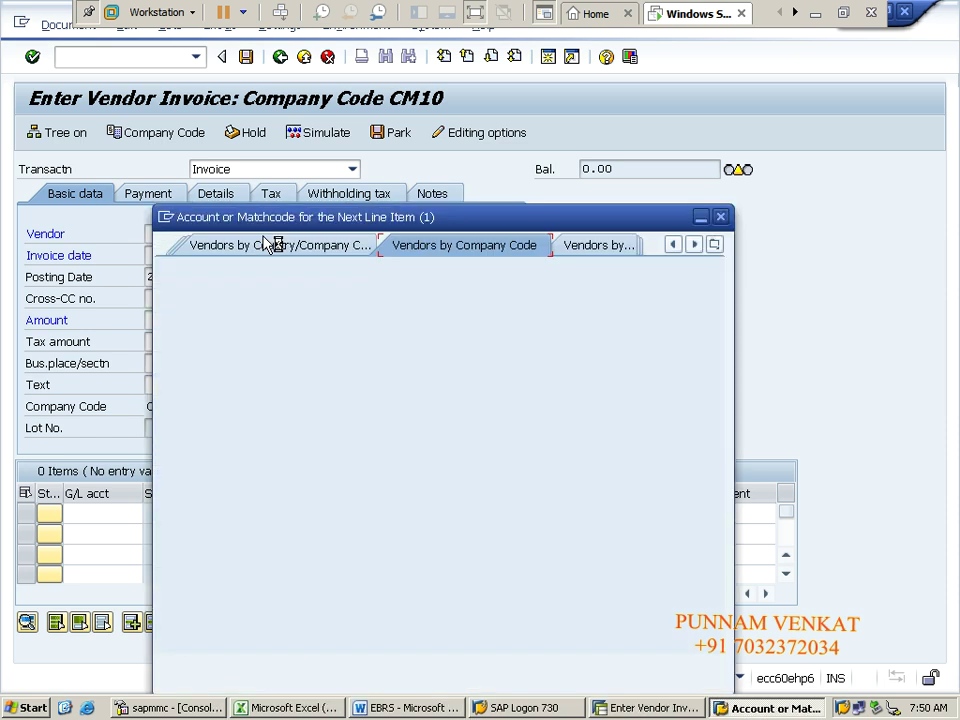
key(Return)
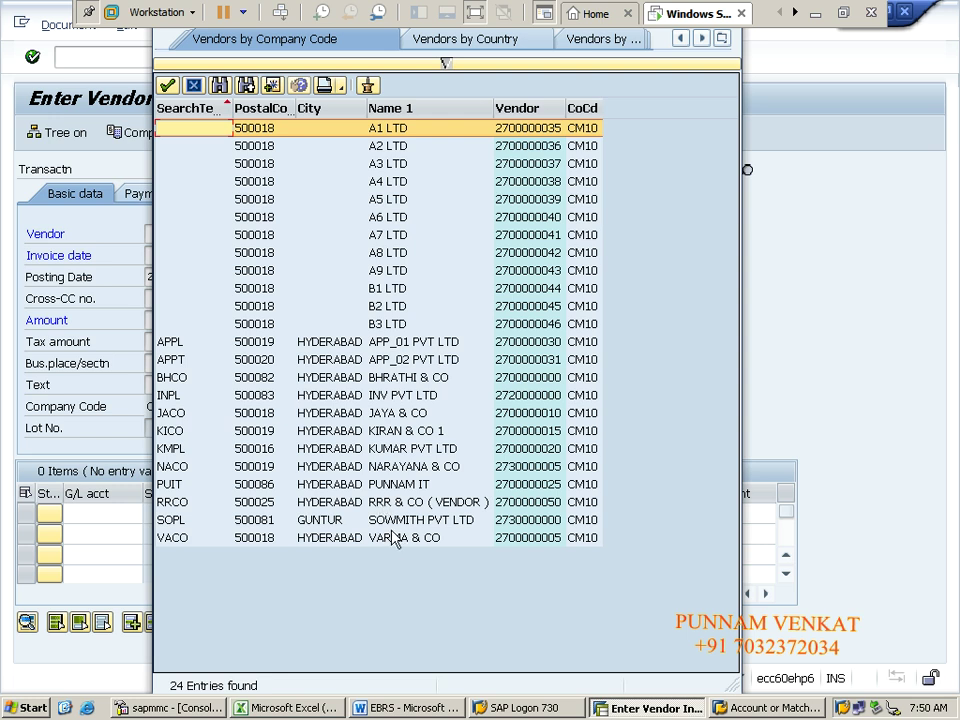
click(400, 502)
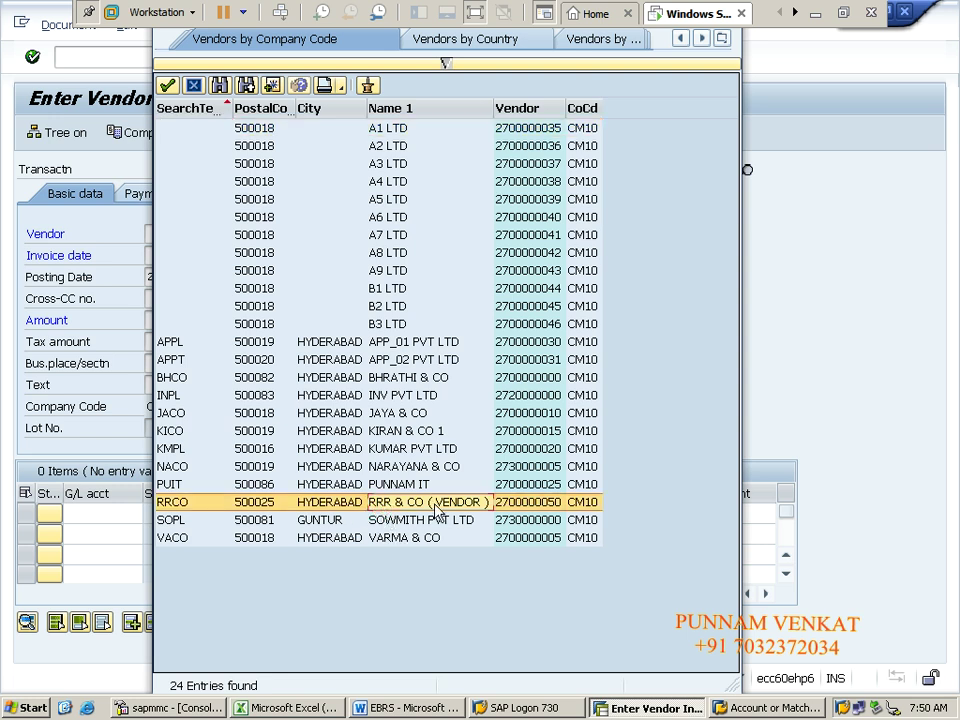
double_click(403, 503)
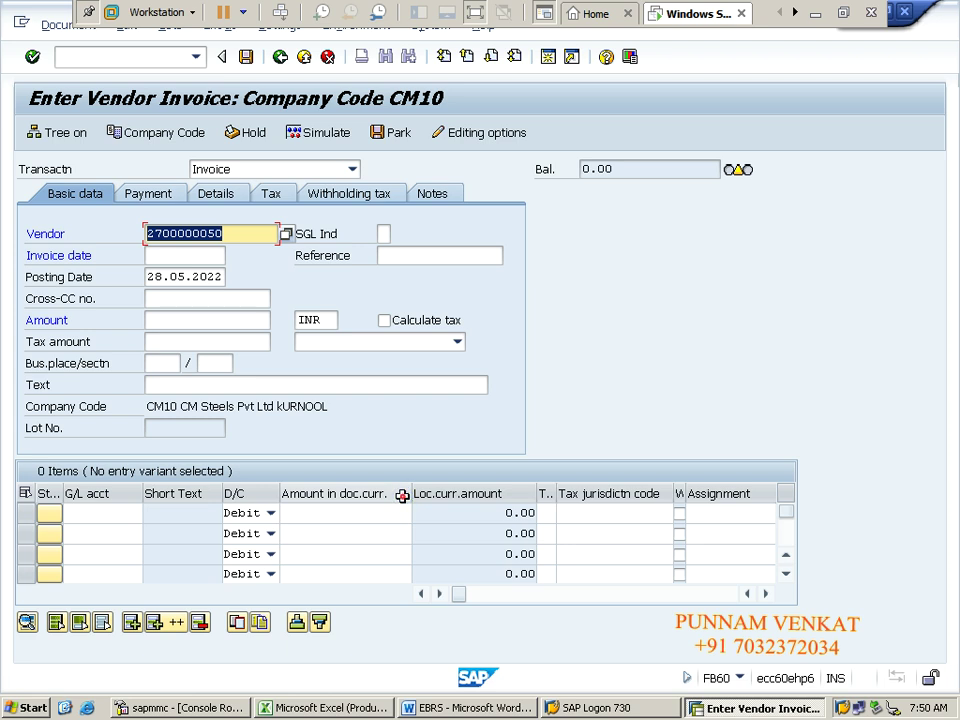
Step: Enter invoice date 28.05.2022, reference INV POST and header text 'Being vendor Invoice Posting'
key(Tab)
key(ctrl+c)
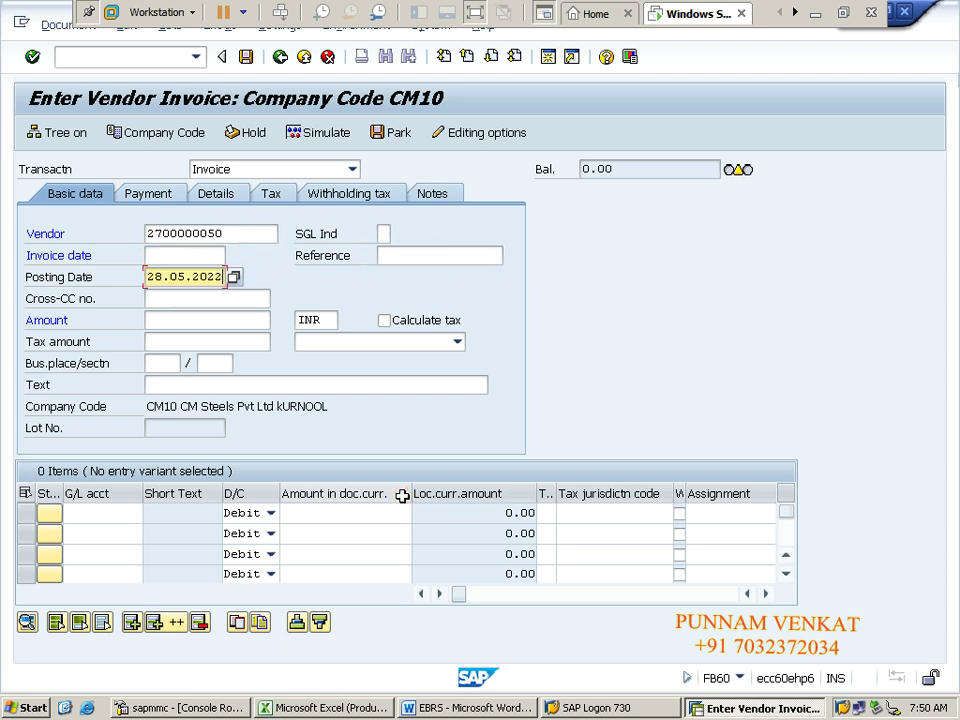
key(shift+Tab)
key(ctrl+v)
key(Tab)
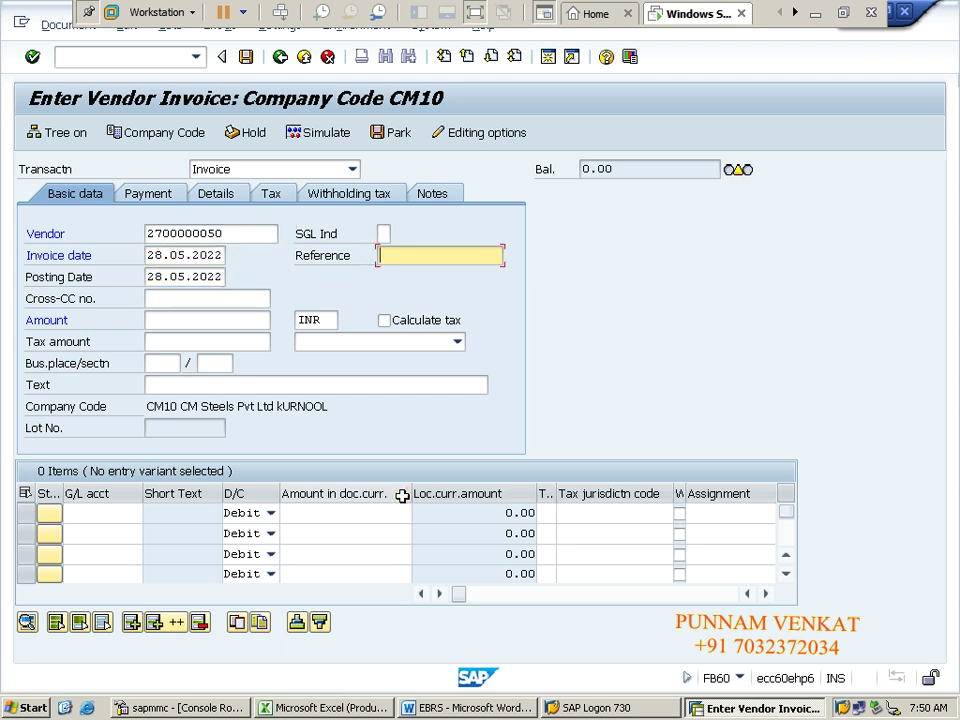
key(Down)
key(Tab)
key(Tab)
key(Tab)
key(Tab)
key(Tab)
key(Tab)
key(Tab)
key(Tab)
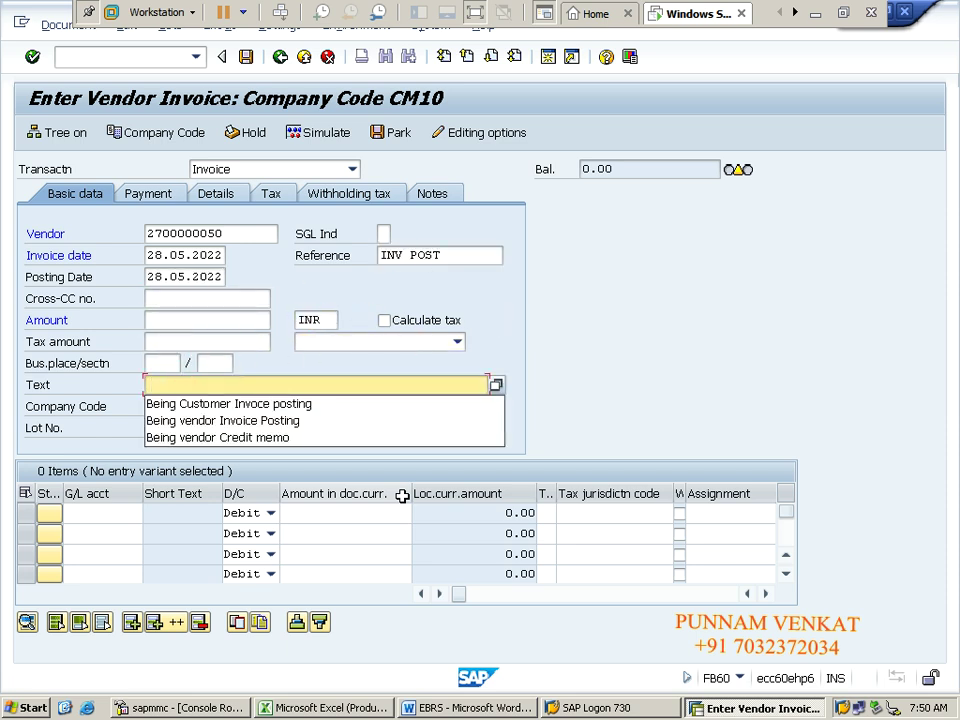
key(Down)
key(Down)
key(Return)
key(Tab)
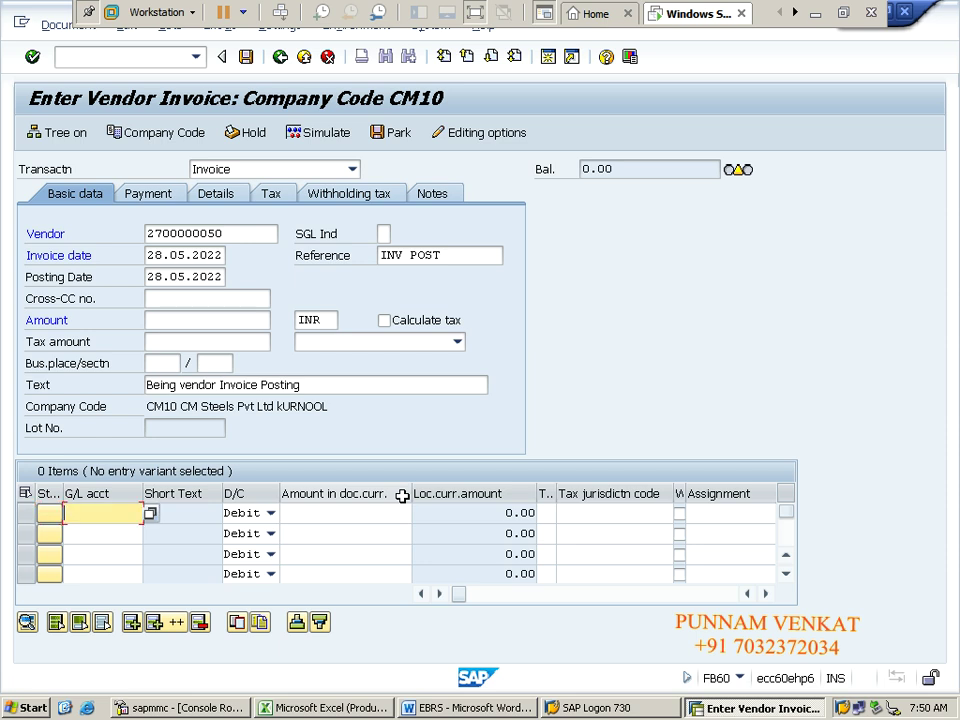
Step: Choose Contractor Fee G/L account 440006 for the first line item
click(150, 514)
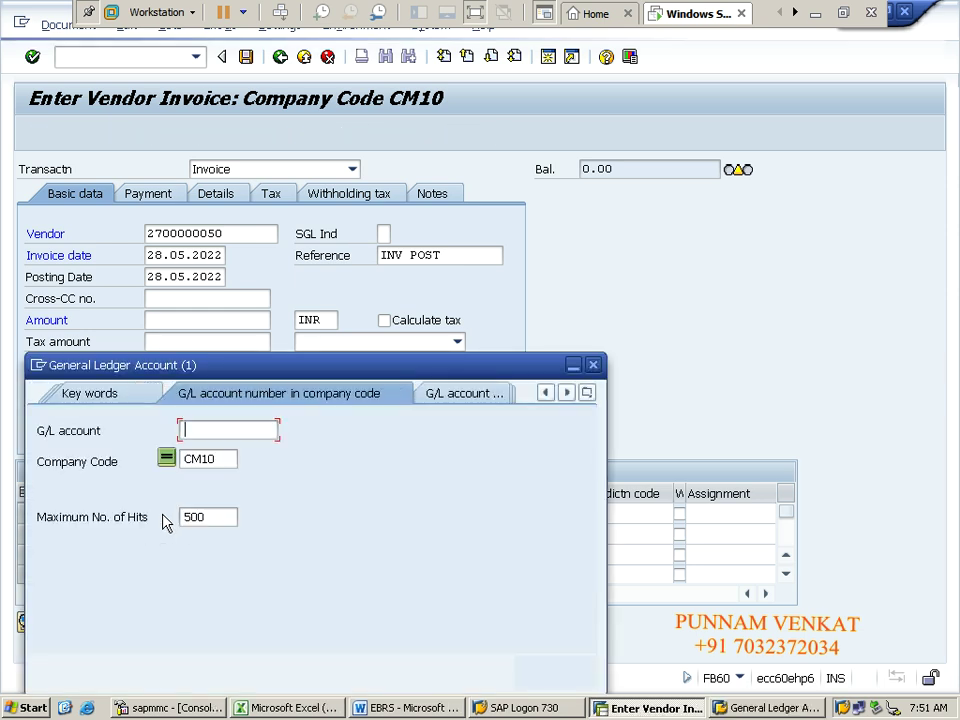
key(Return)
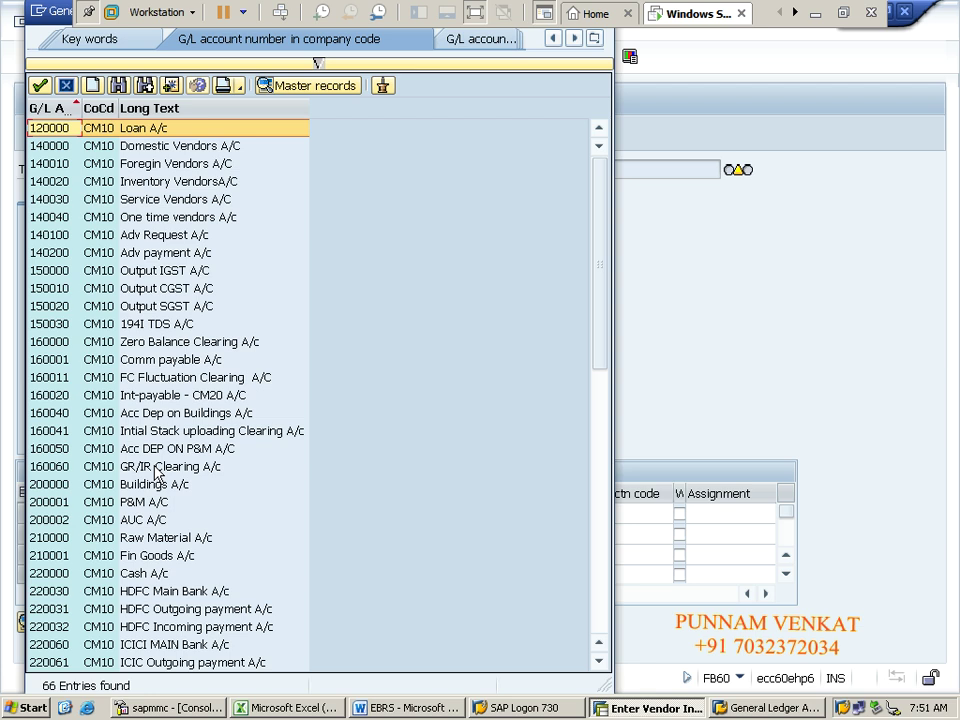
key(ctrl+End)
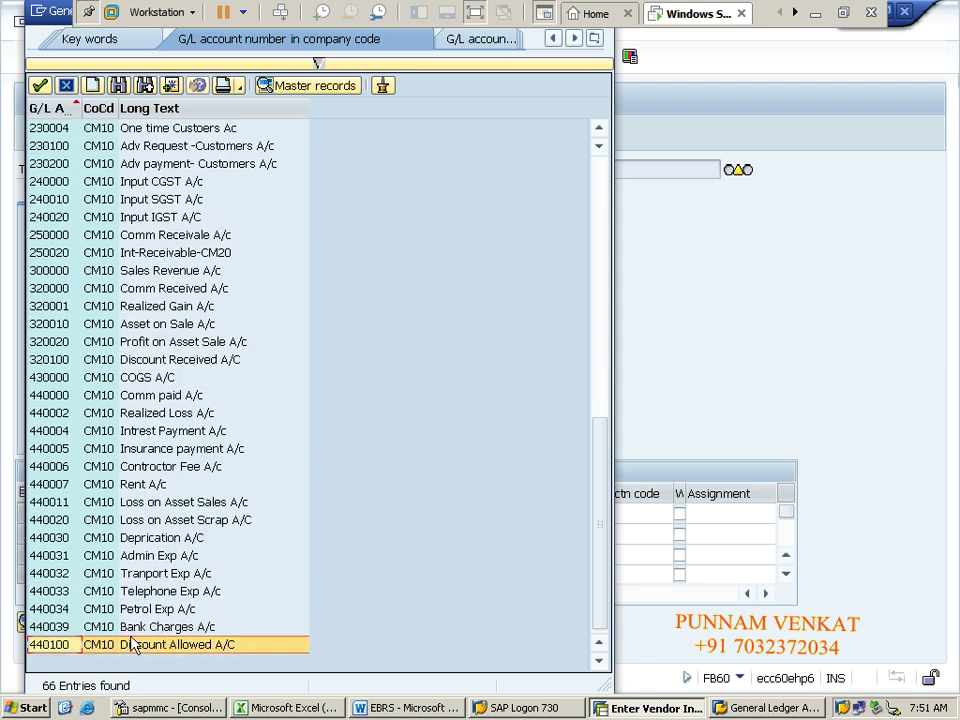
click(49, 468)
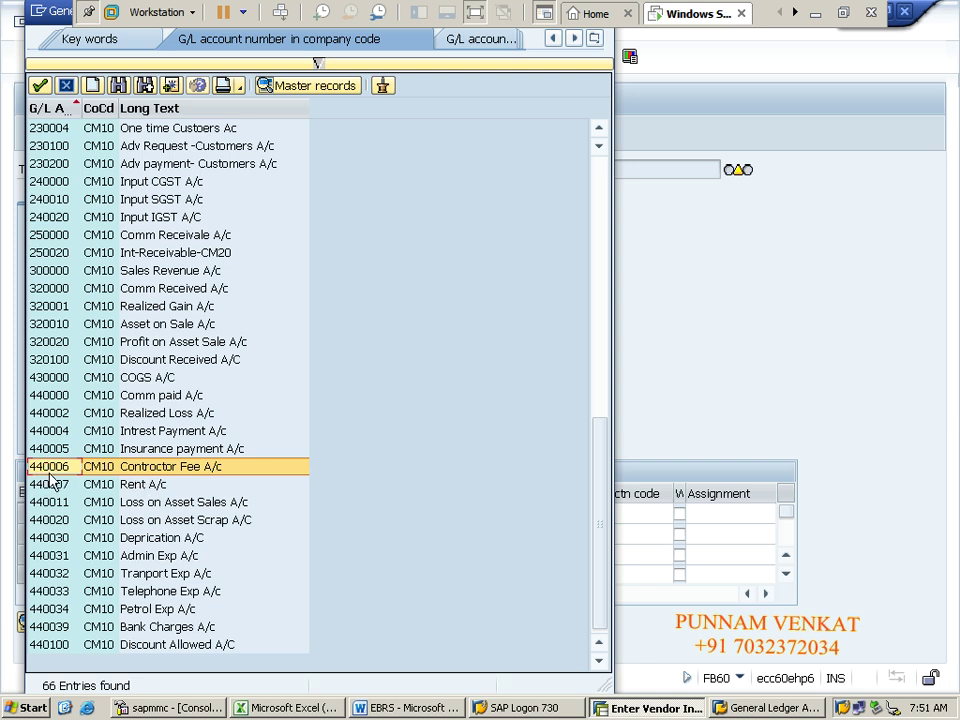
double_click(56, 472)
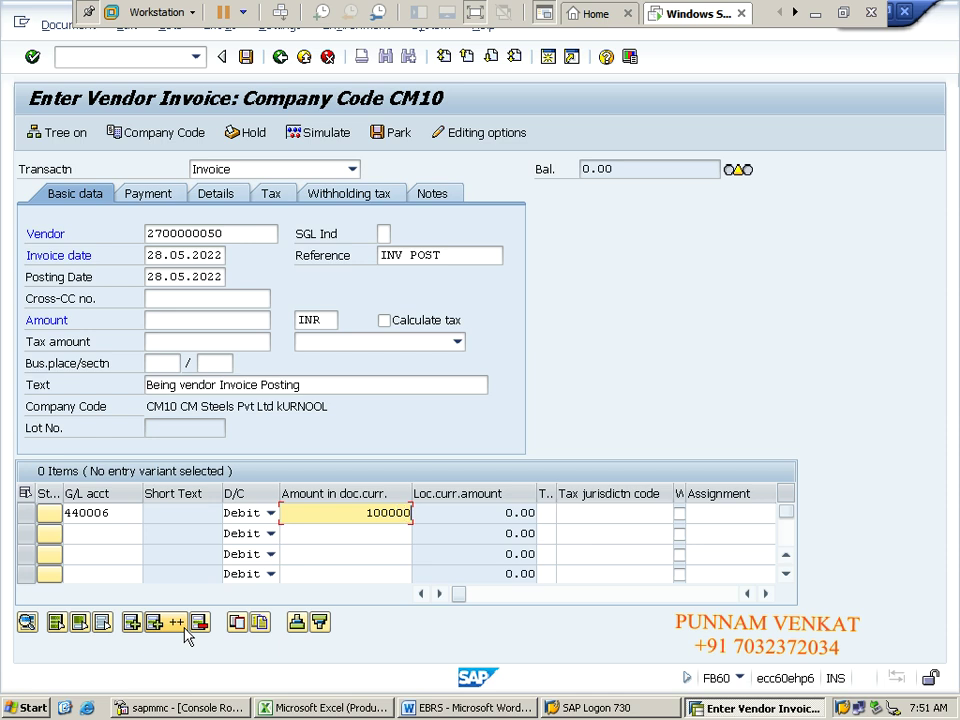
Step: Set business area CBAN and profit center CM100 on the line item, then validate it
key(Tab)
key(Tab)
key(Tab)
key(Tab)
key(Tab)
key(Tab)
key(Tab)
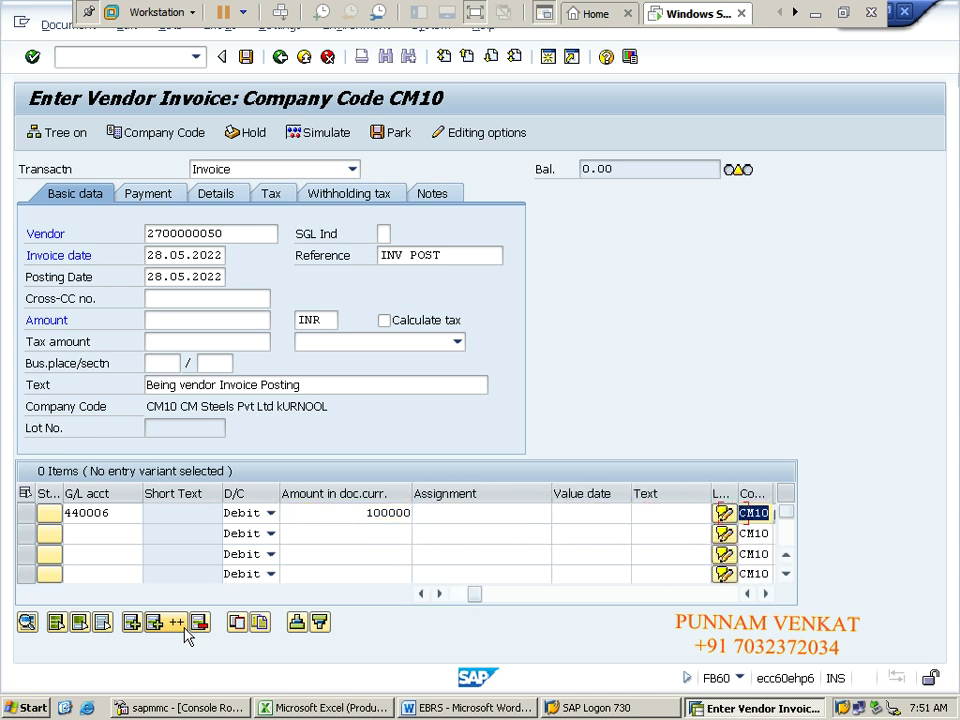
key(Tab)
key(Tab)
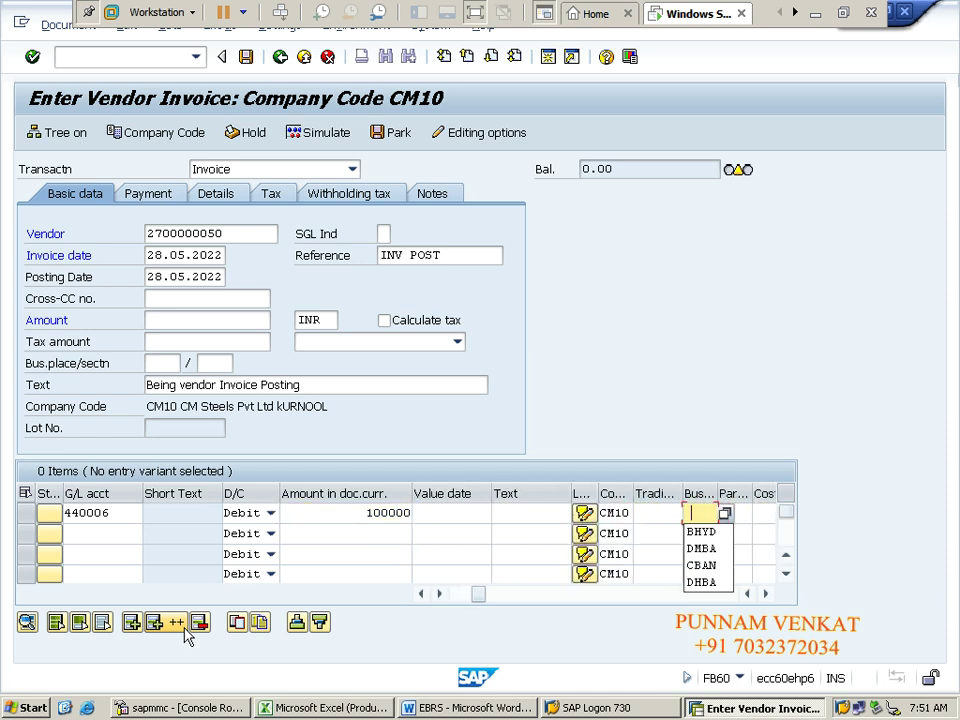
key(Down)
key(Down)
key(Down)
key(Tab)
key(Tab)
key(Tab)
key(Tab)
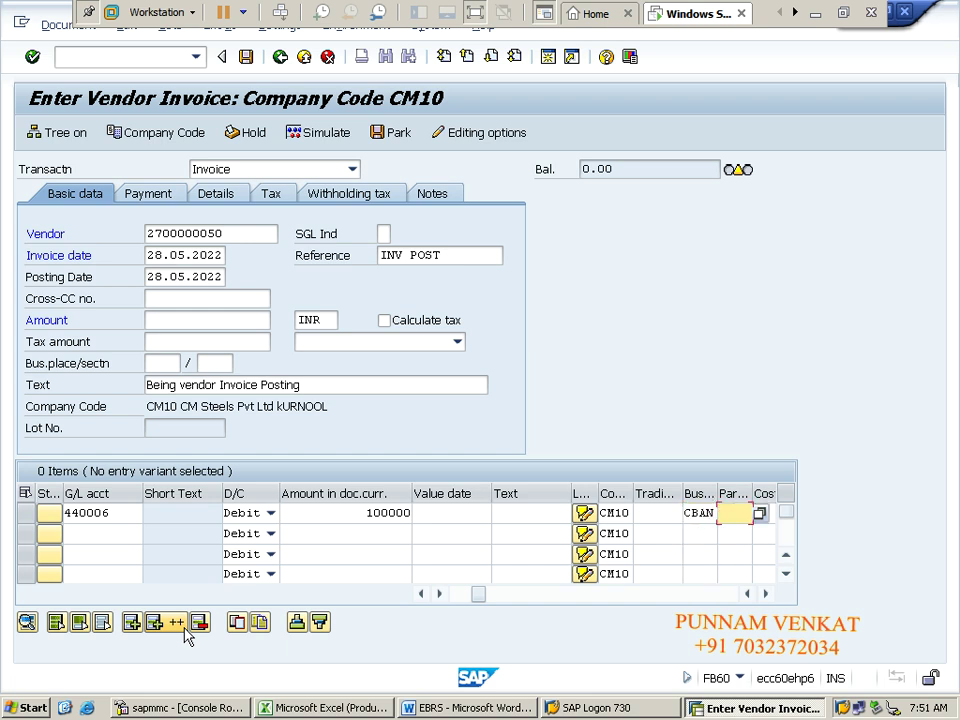
key(Tab)
key(Tab)
key(Tab)
key(Tab)
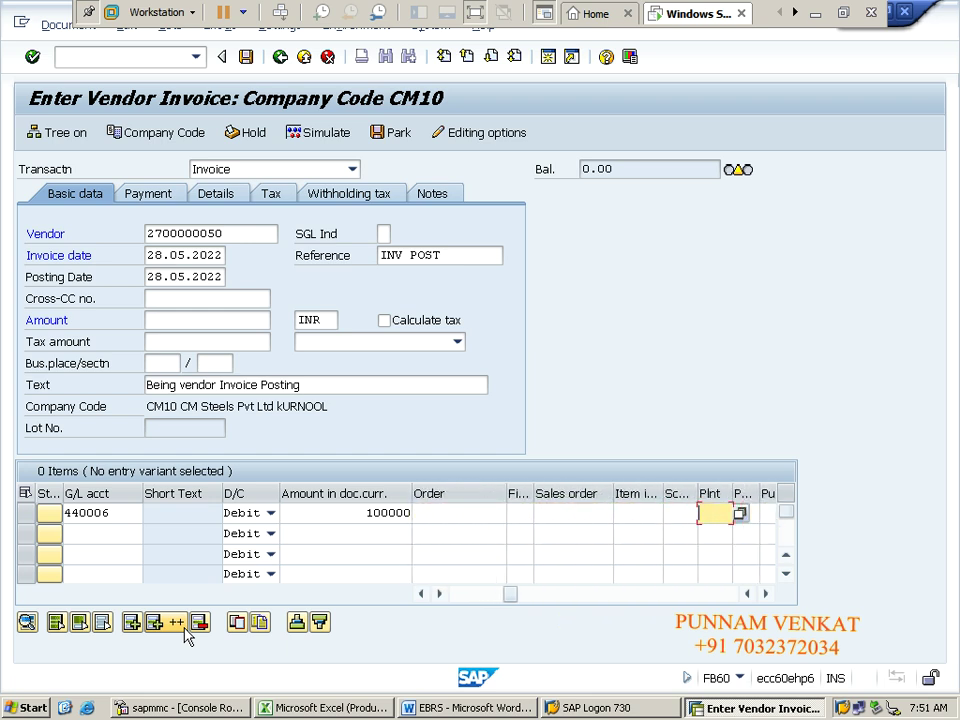
key(Tab)
key(Tab)
key(Tab)
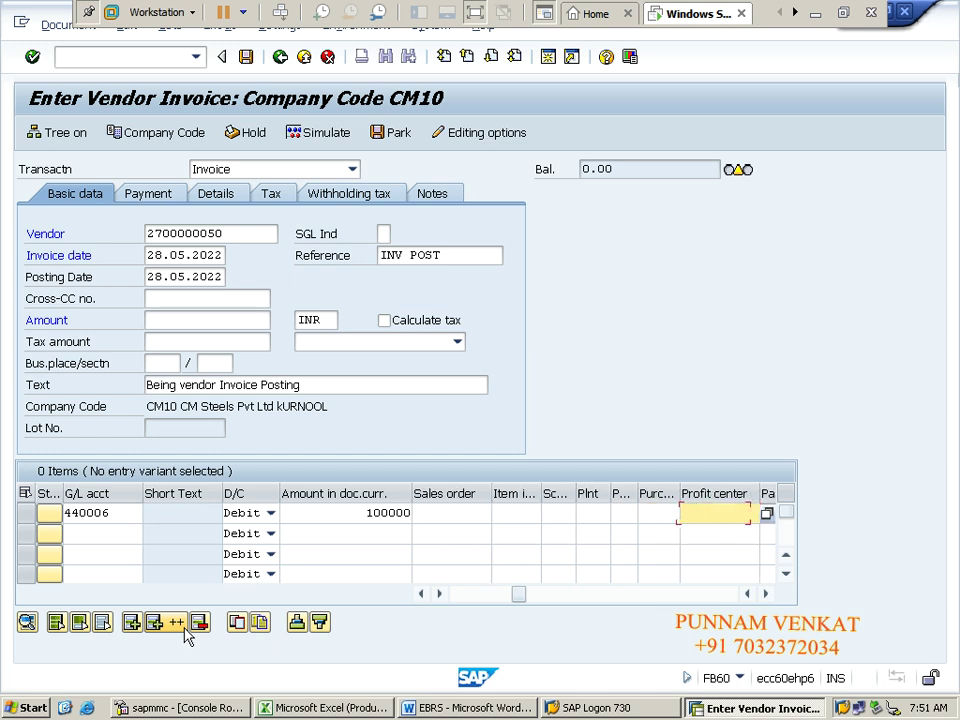
key(Down)
key(Down)
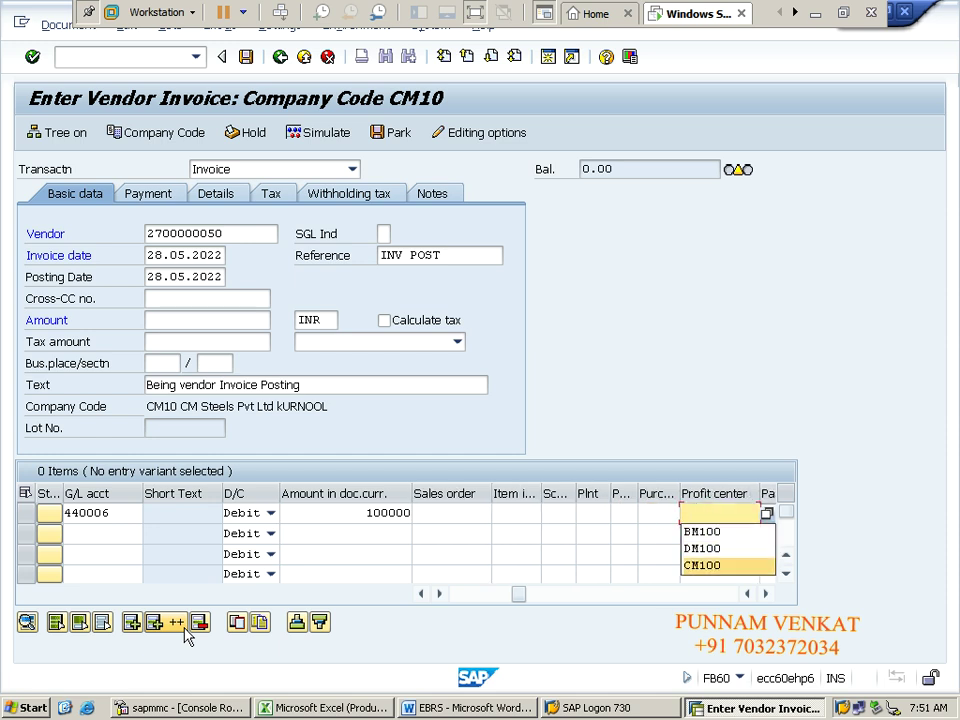
key(Tab)
click(190, 630)
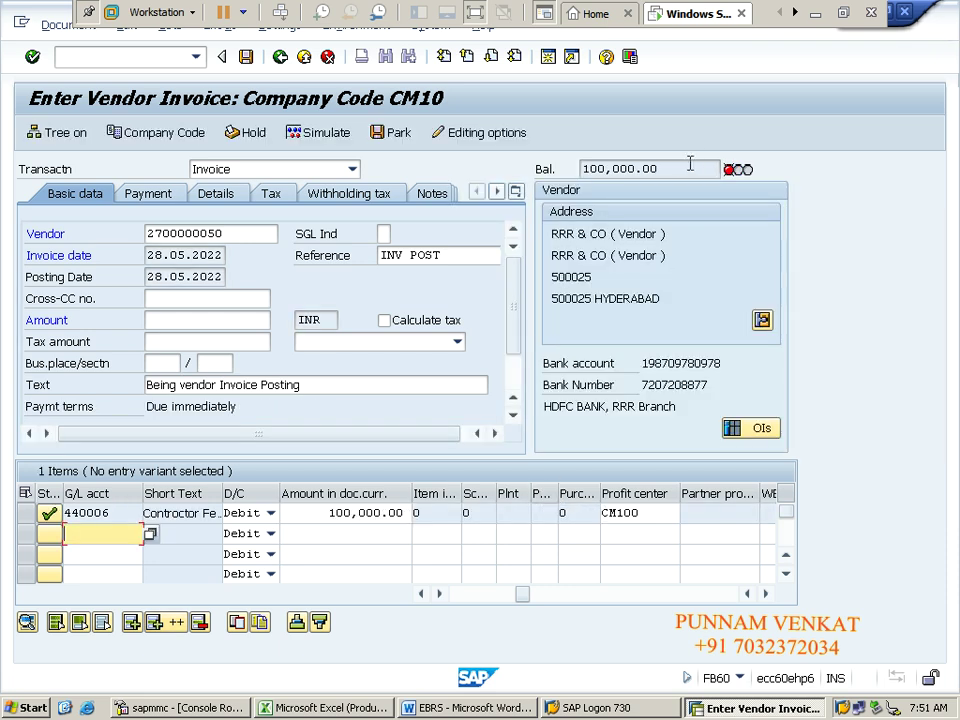
Step: Enter 100,000.00 as the invoice amount so the balance reaches 0.00
drag(674, 168, 580, 168)
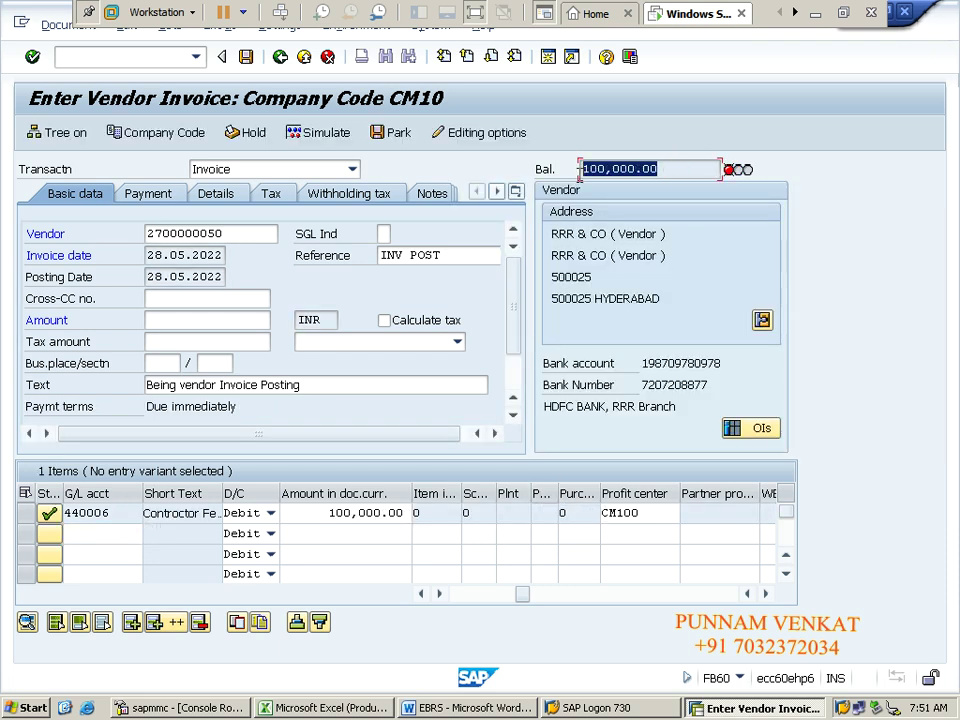
click(580, 168)
click(191, 319)
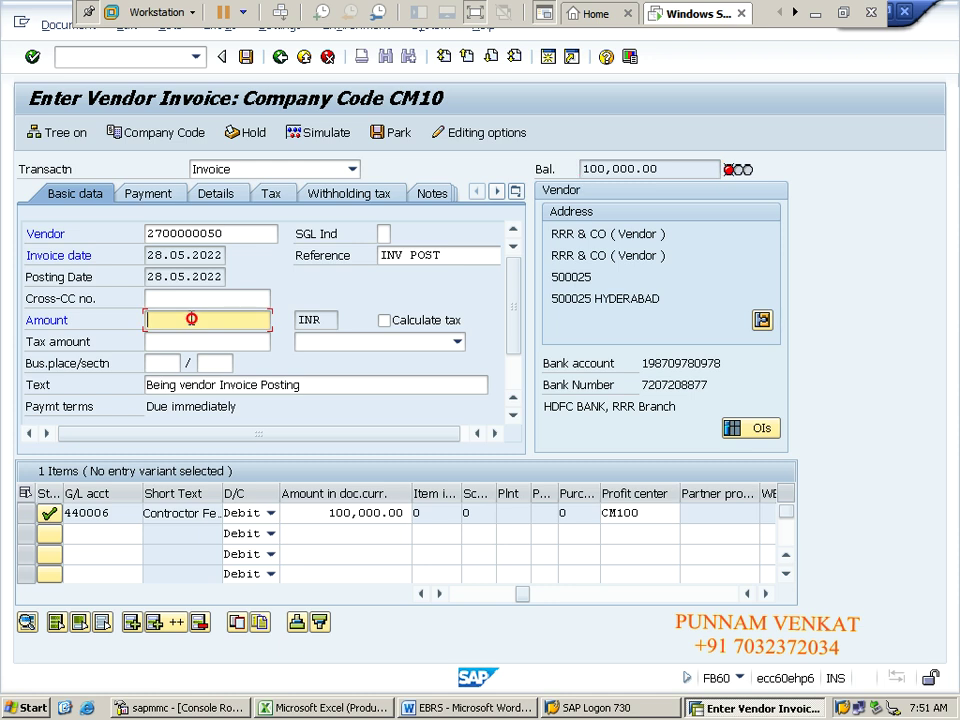
text(100,000.00)
key(Return)
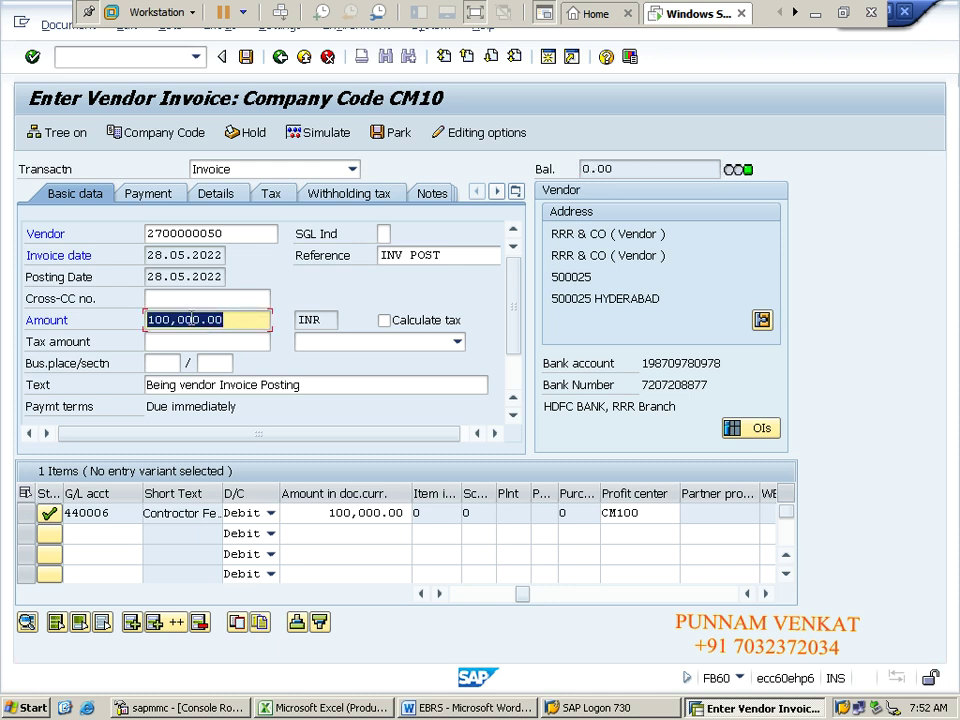
Step: Simulate the posting (RRR & CO credited, 440006 debited 100,000.00) and post the invoice
click(326, 138)
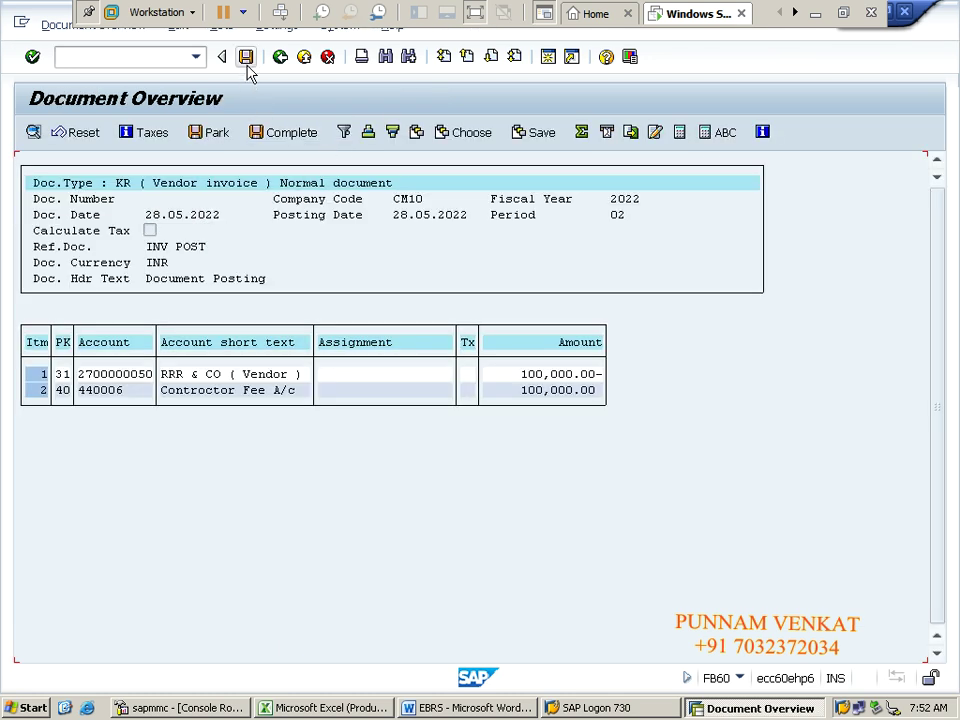
click(245, 58)
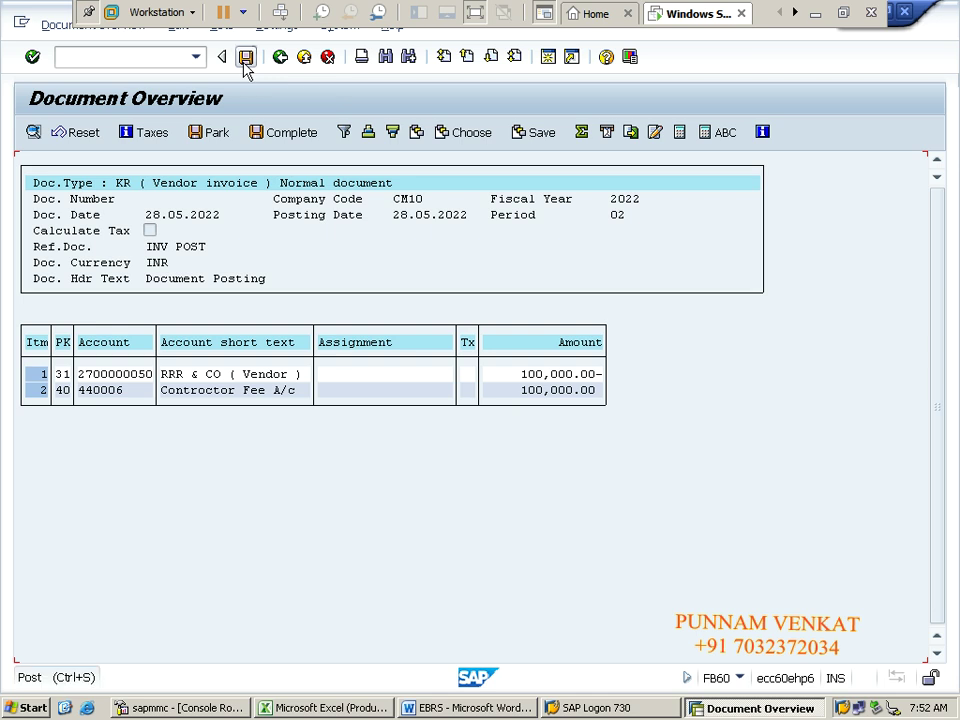
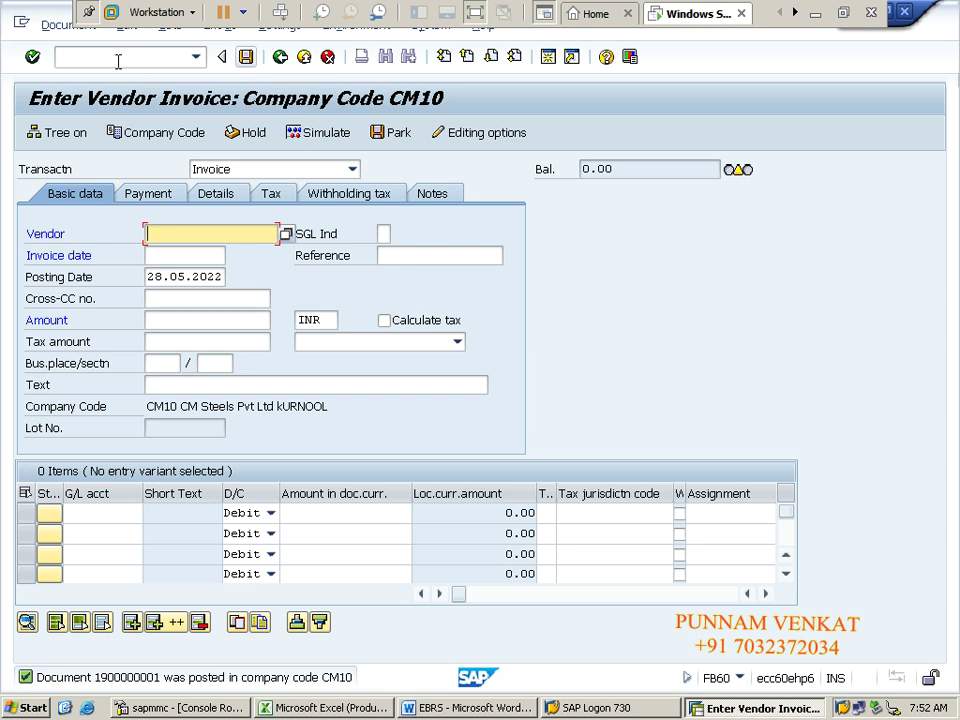
click(48, 29)
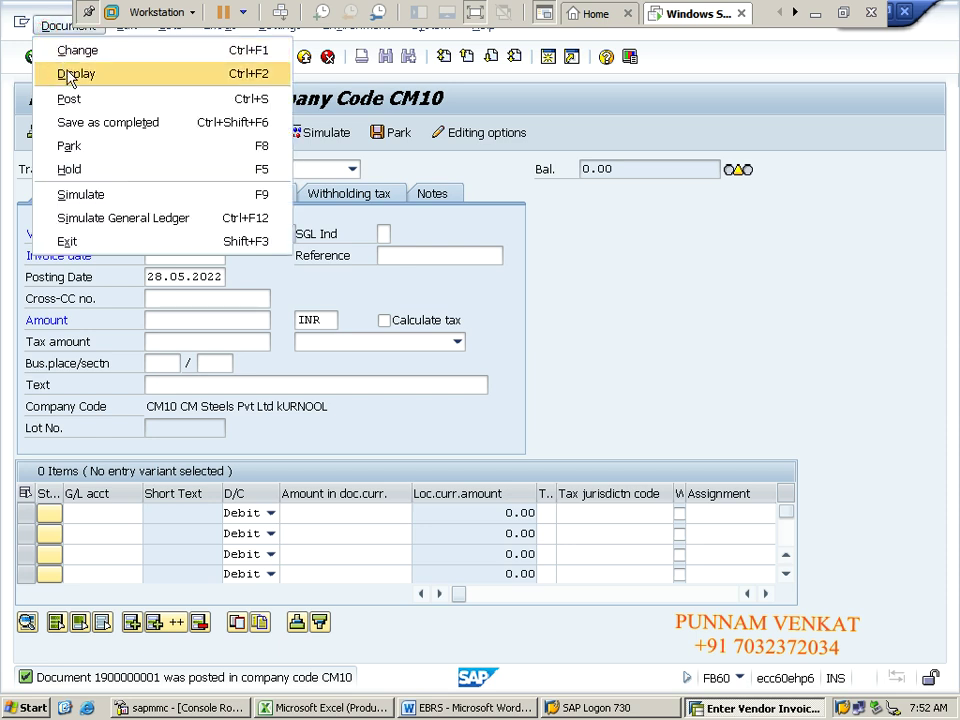
click(68, 76)
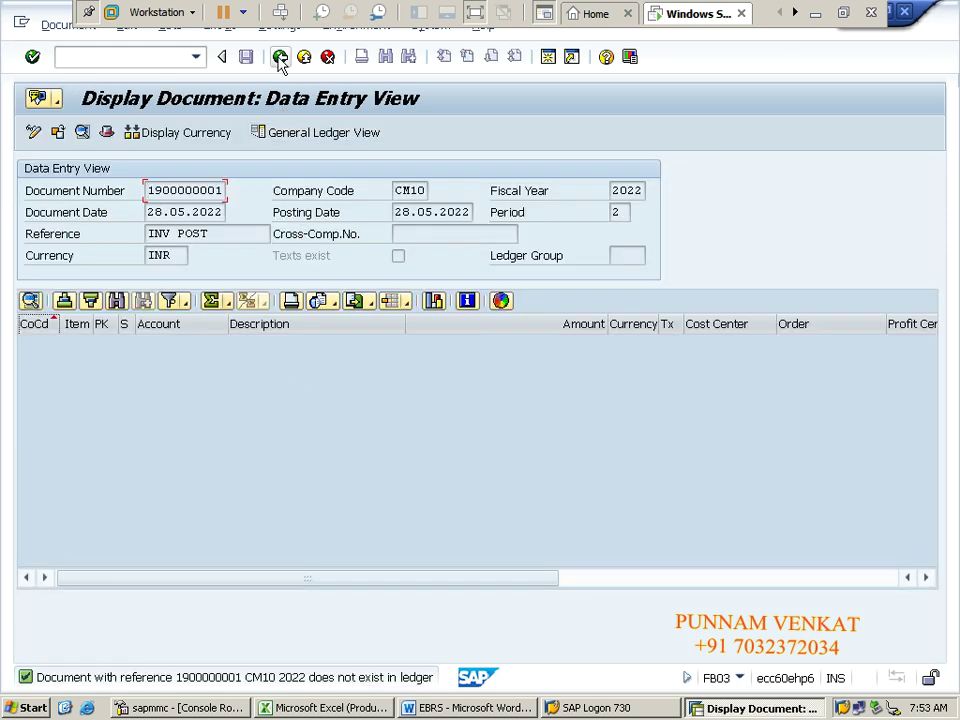
click(280, 58)
click(64, 25)
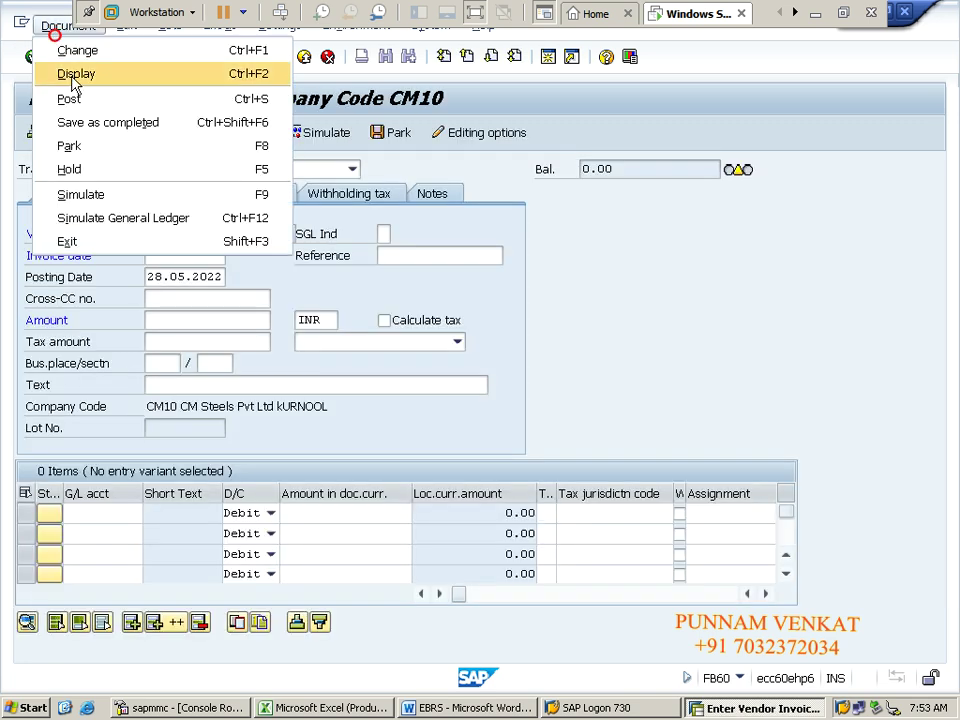
click(74, 76)
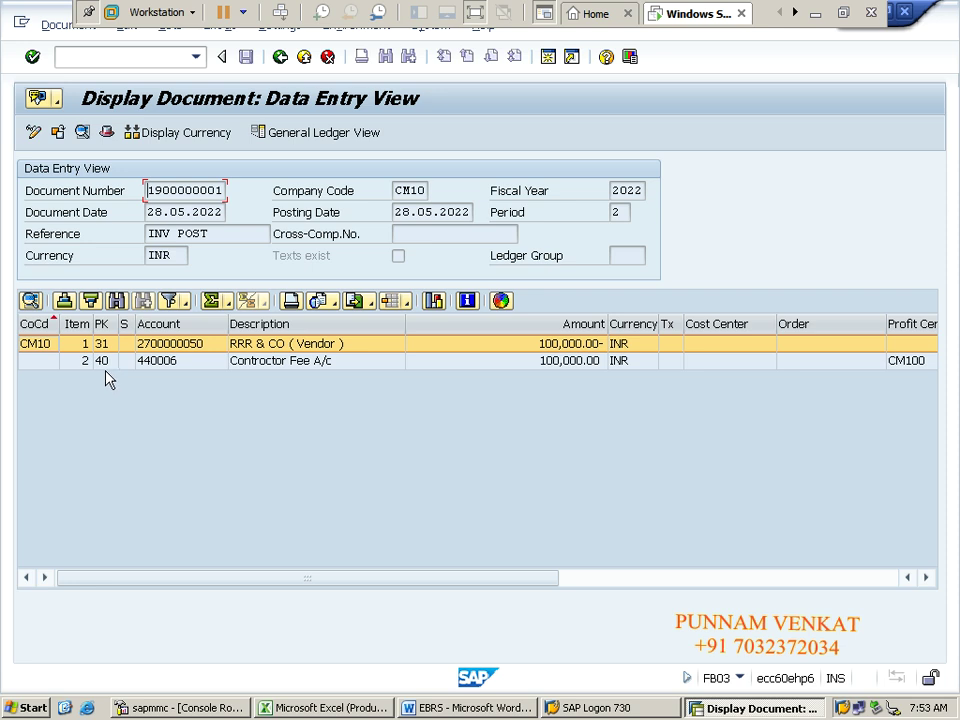
click(265, 365)
click(310, 368)
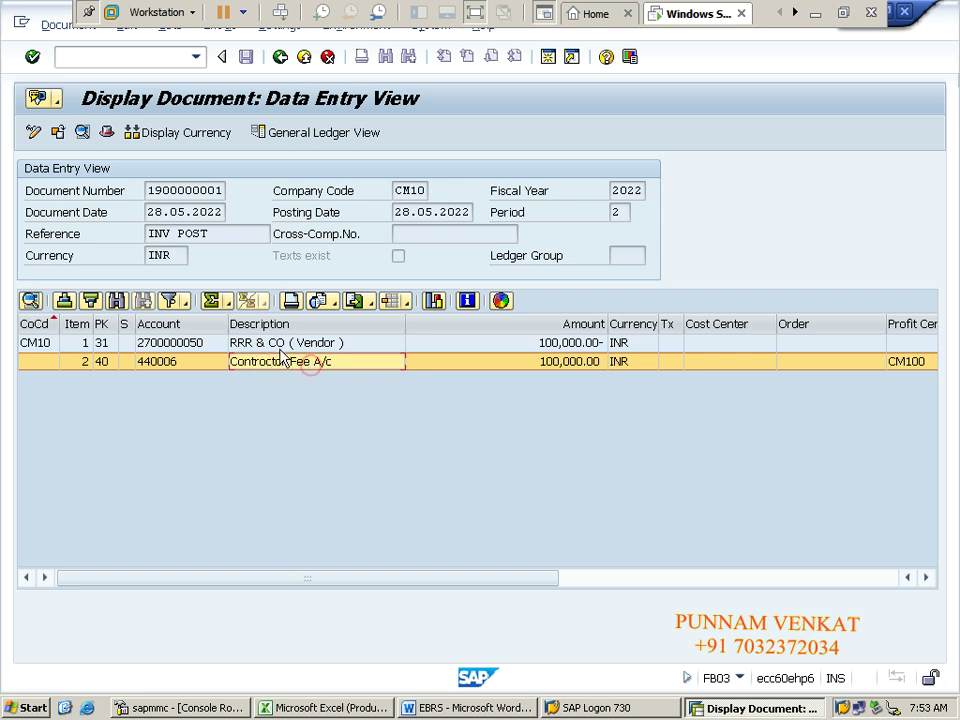
click(268, 345)
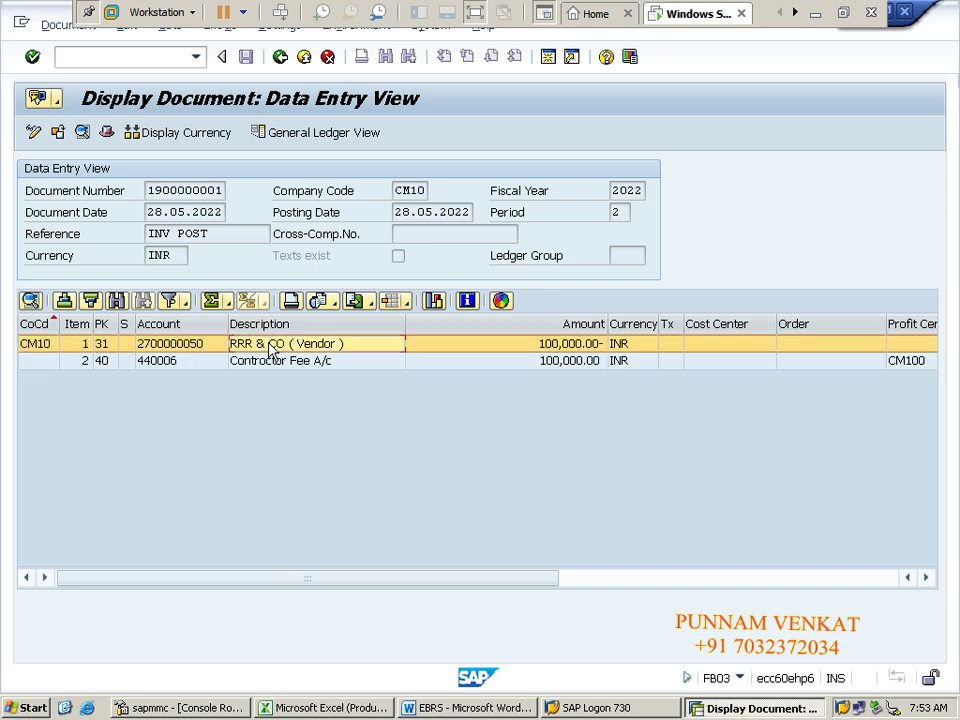
Step: Switch from the SAP document display to the Excel journal-entry workbook
click(814, 14)
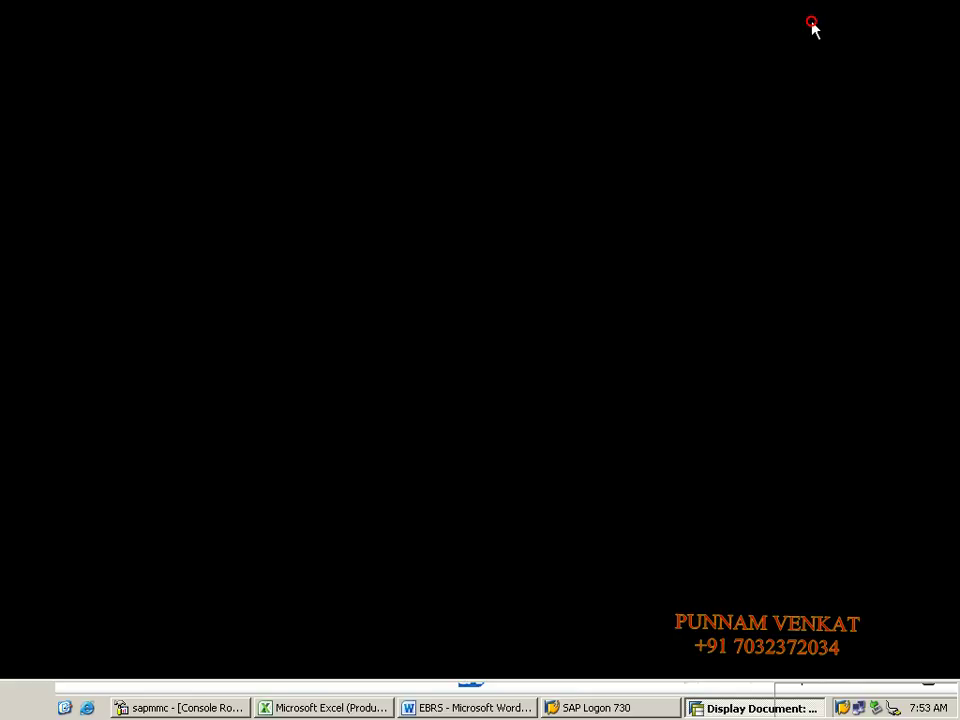
key(alt+Tab)
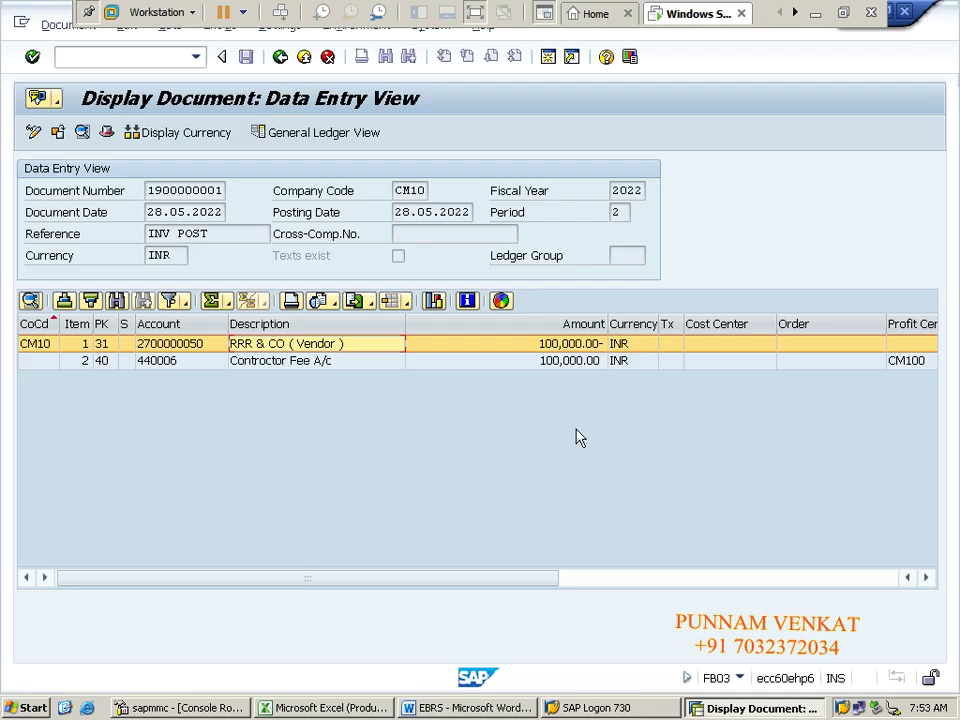
click(574, 432)
key(alt+Tab)
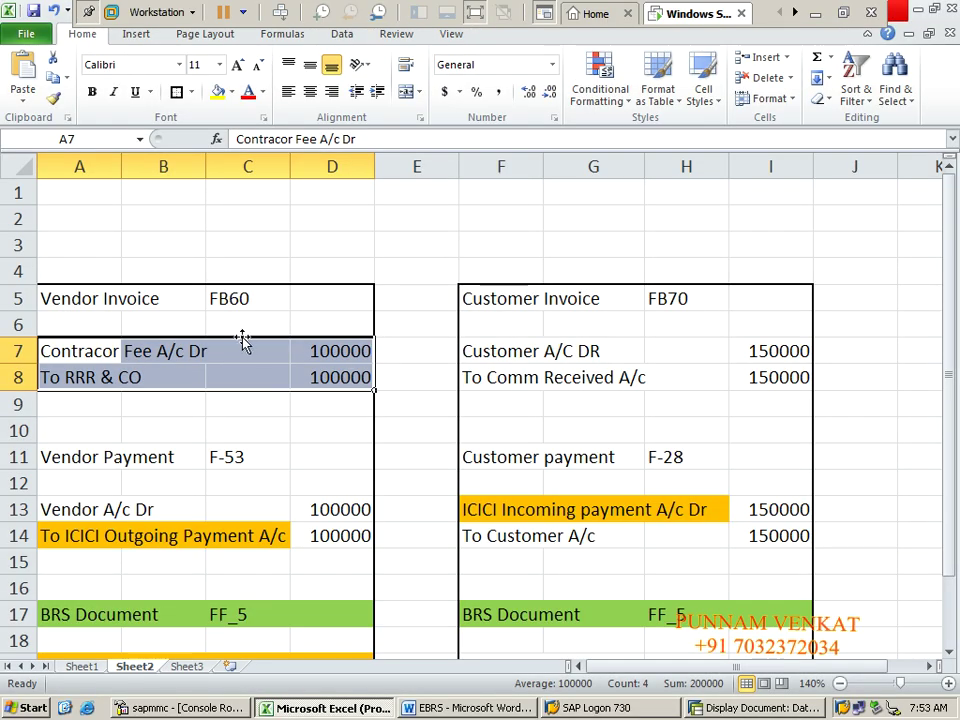
Step: Check the Contracor Fee A/c Dr and To RRR & CO rows in Excel, then return to SAP
click(139, 357)
click(45, 360)
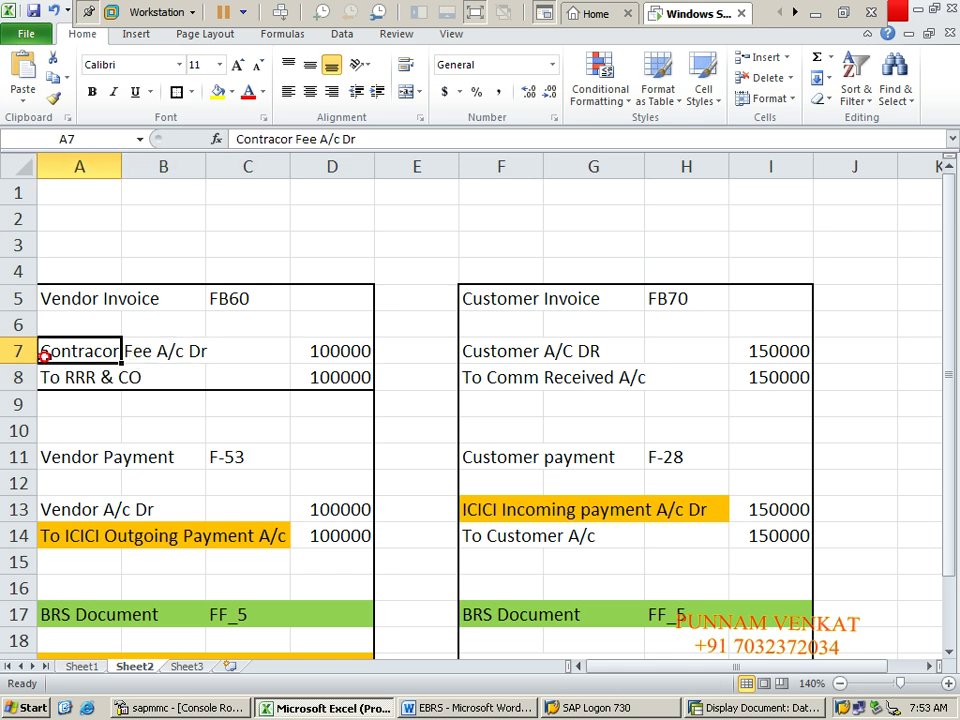
key(Right)
key(Right)
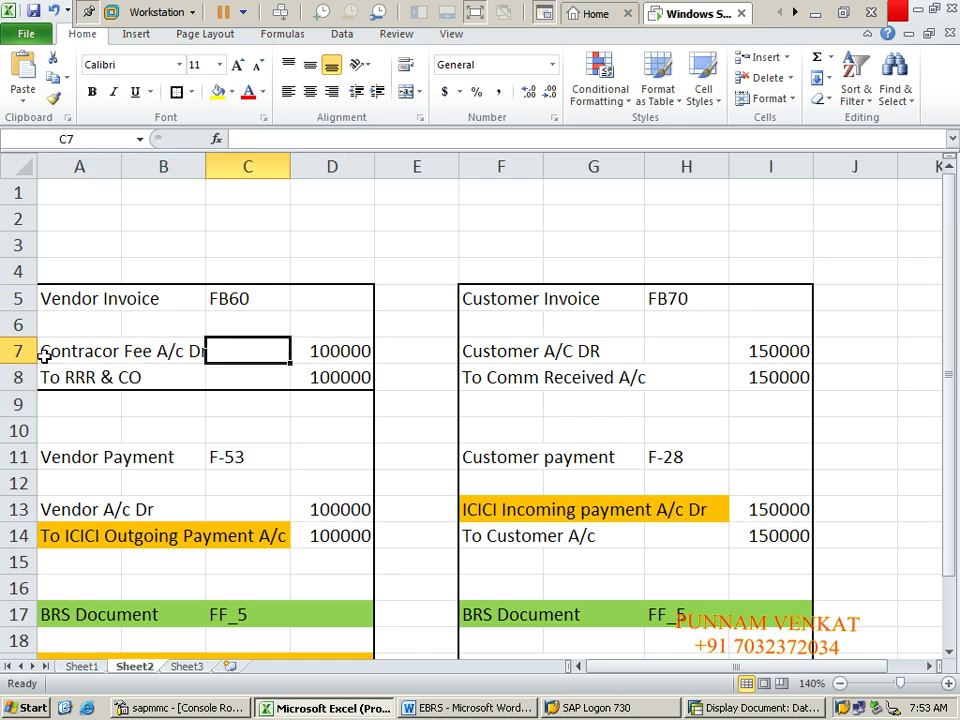
key(Down)
key(Left)
key(Left)
key(alt+Tab)
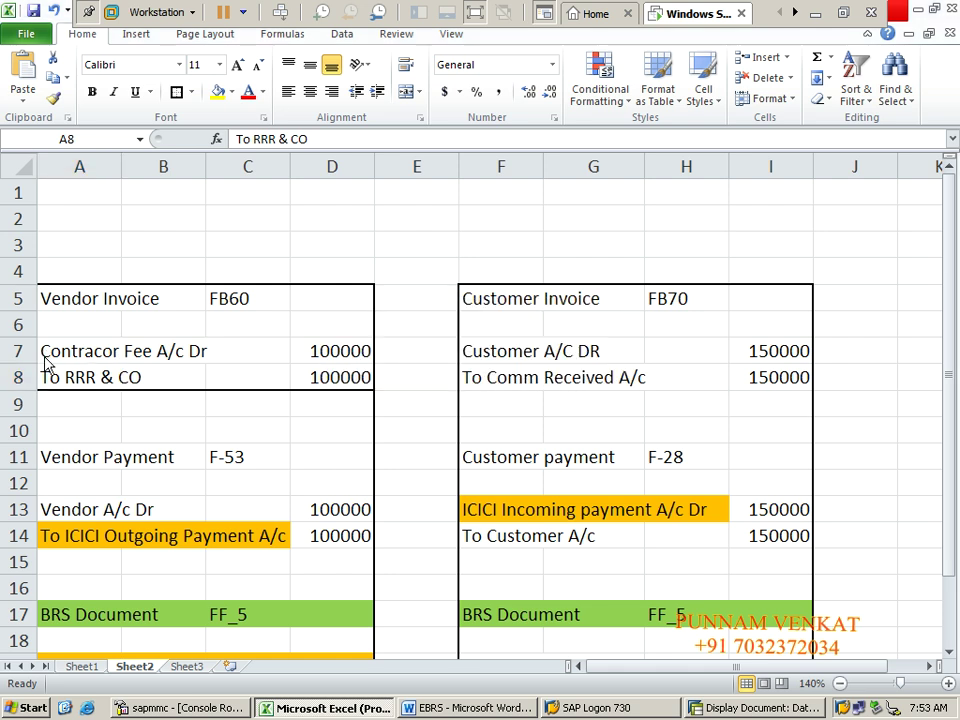
key(alt+Tab)
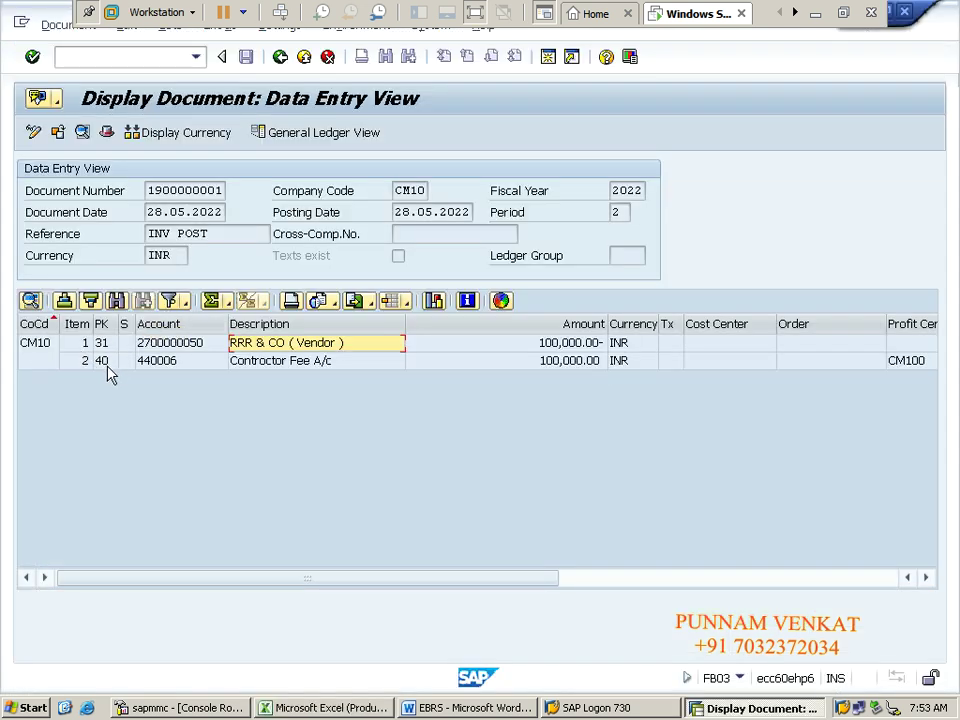
Step: Recheck the two line items, exit to SAP Easy Access with /n, and switch to Excel
click(257, 368)
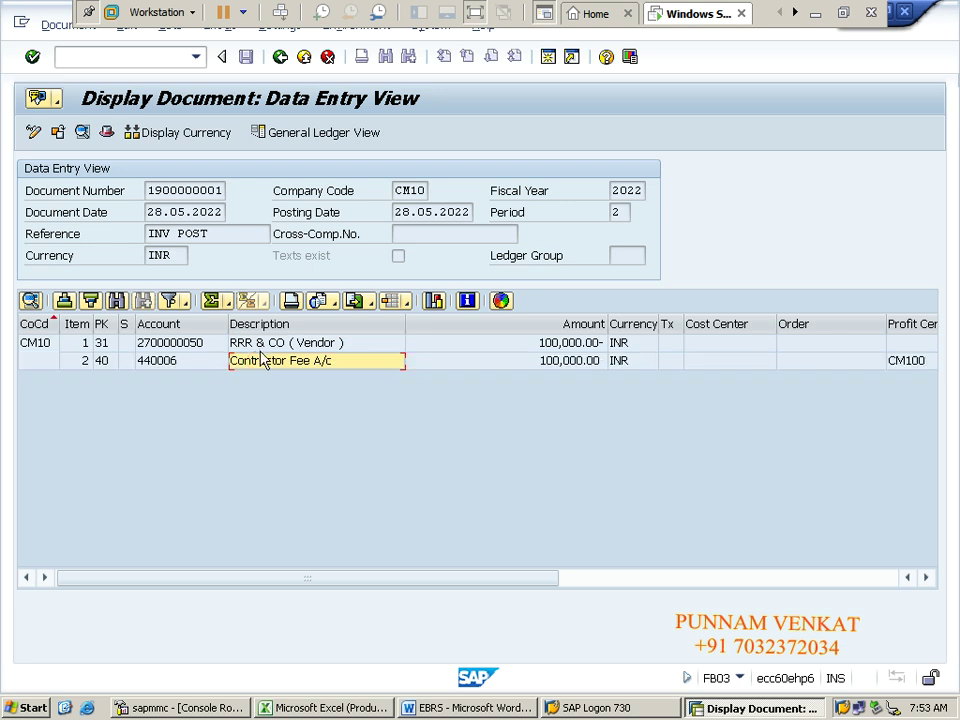
click(260, 348)
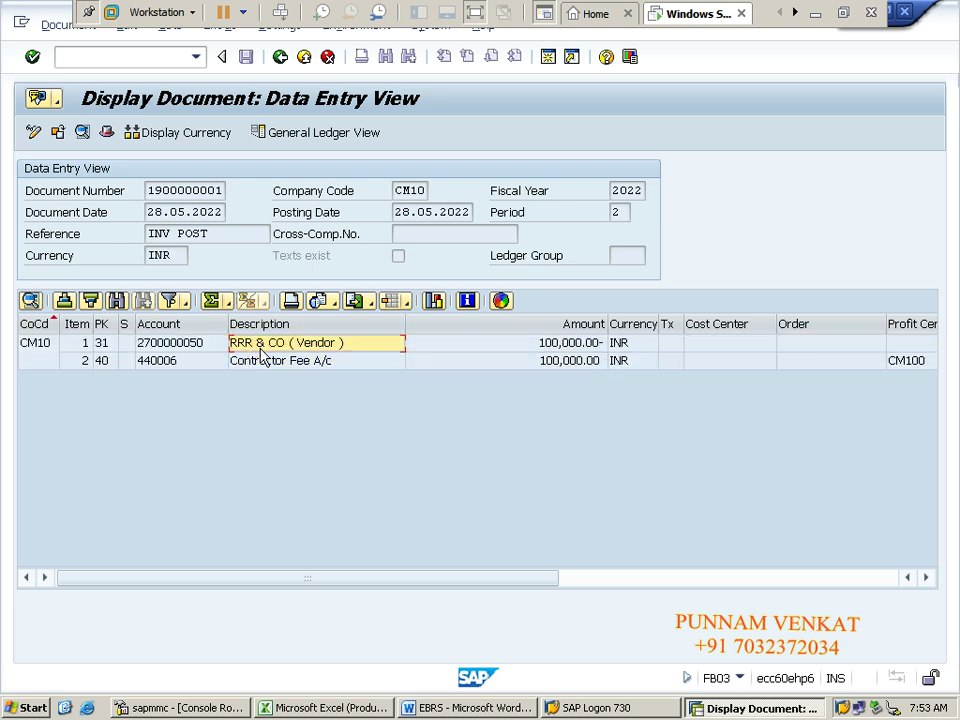
click(128, 57)
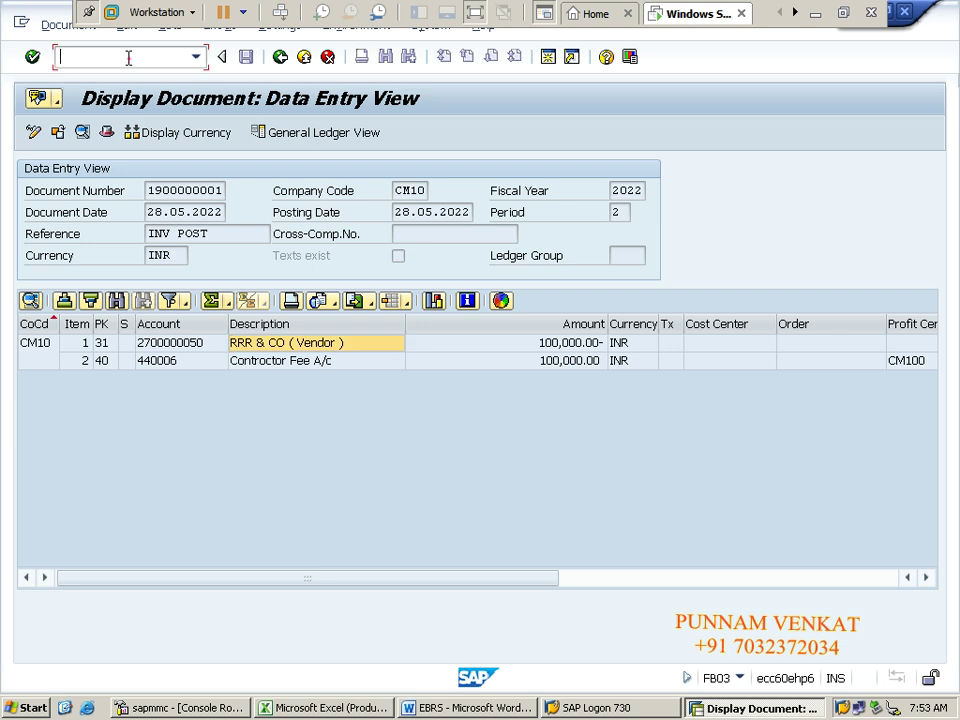
text(/n)
key(Return)
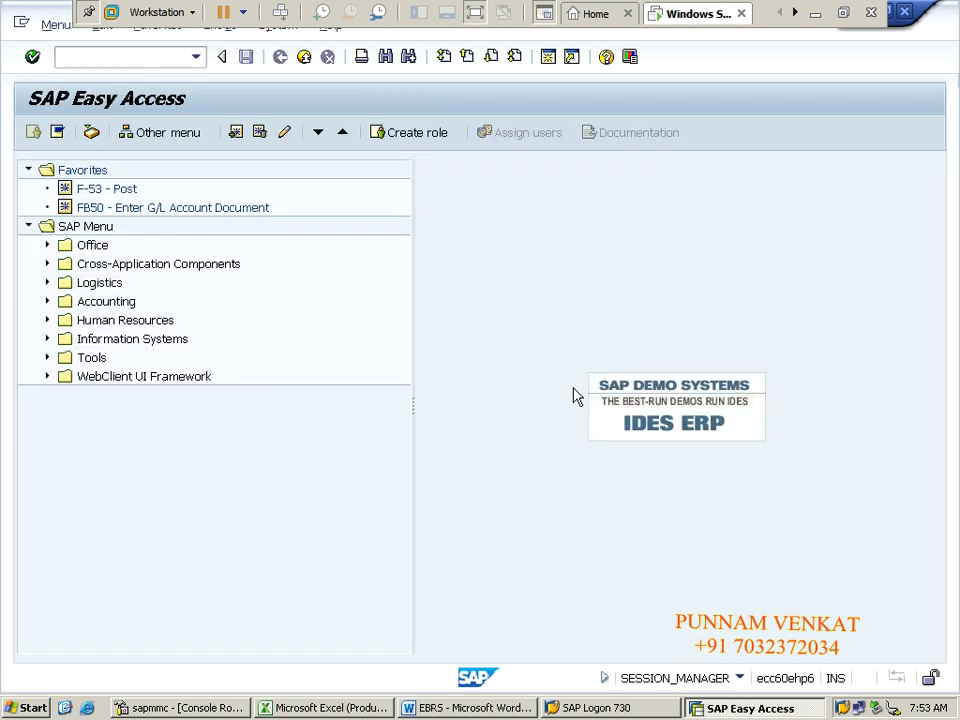
key(alt+Tab)
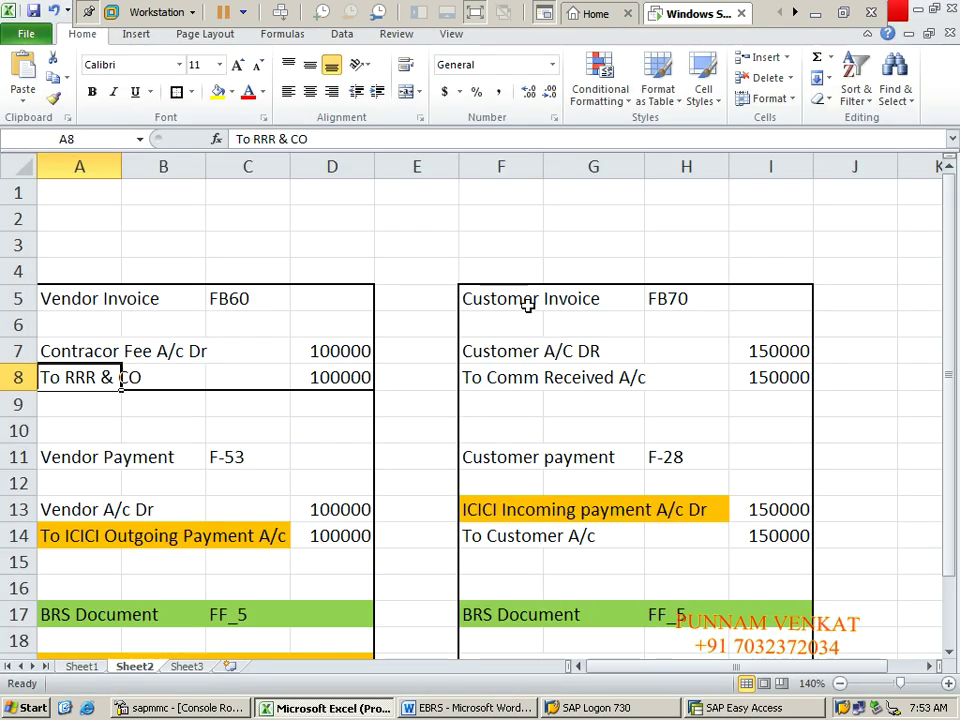
Step: Select the Customer Invoice block F5:I8 and put a border around it
click(125, 325)
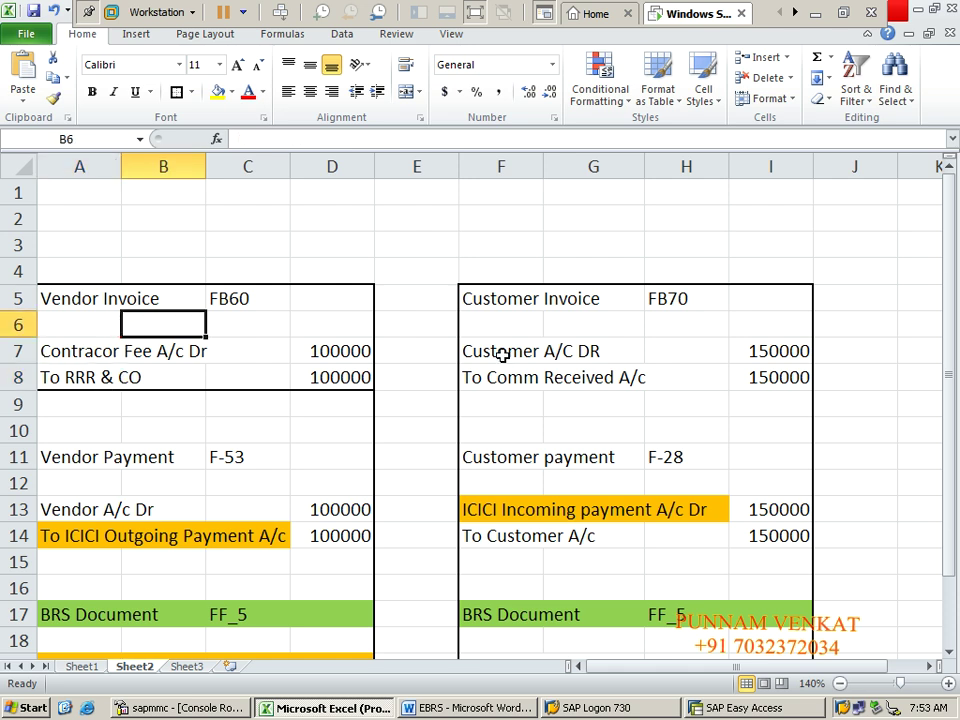
click(484, 301)
key(shift+Right)
key(shift+Right)
key(shift+Right)
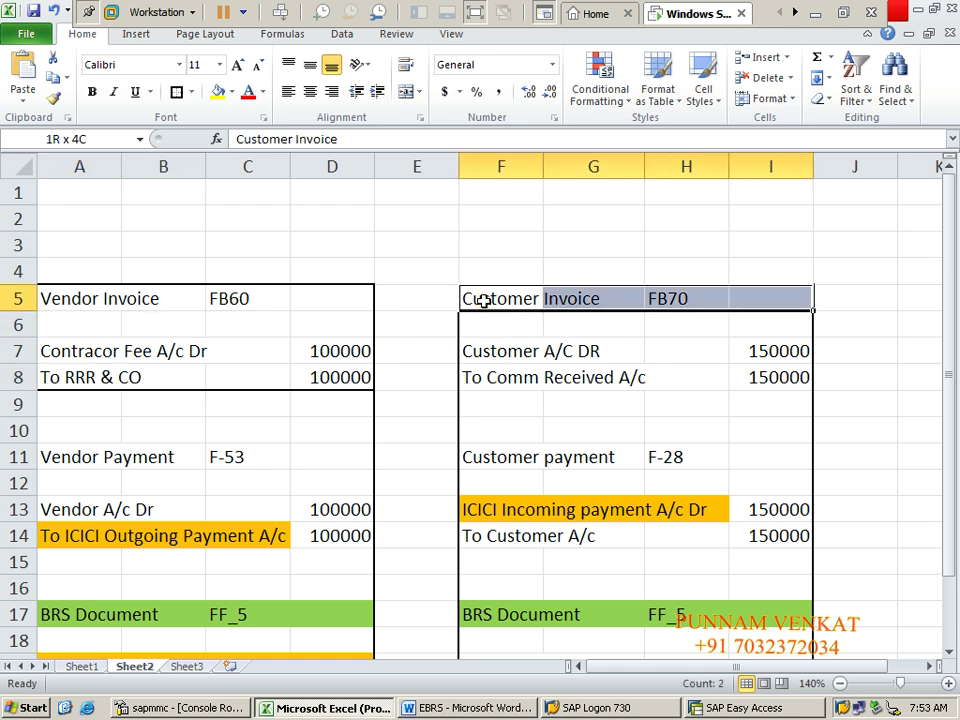
key(shift+Down)
key(shift+Down)
key(shift+Down)
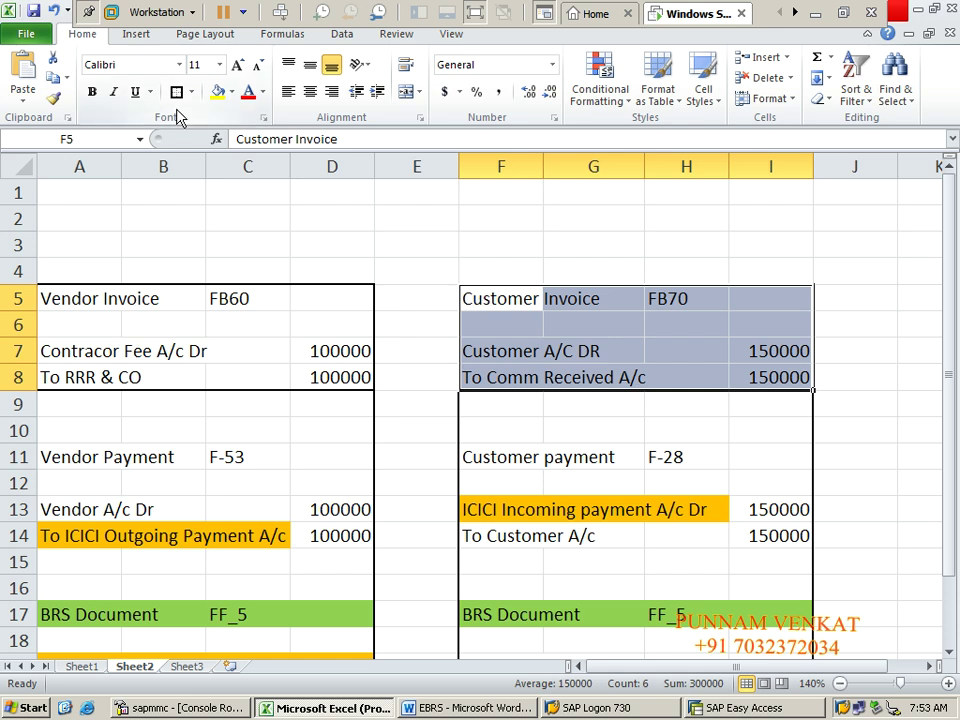
click(176, 93)
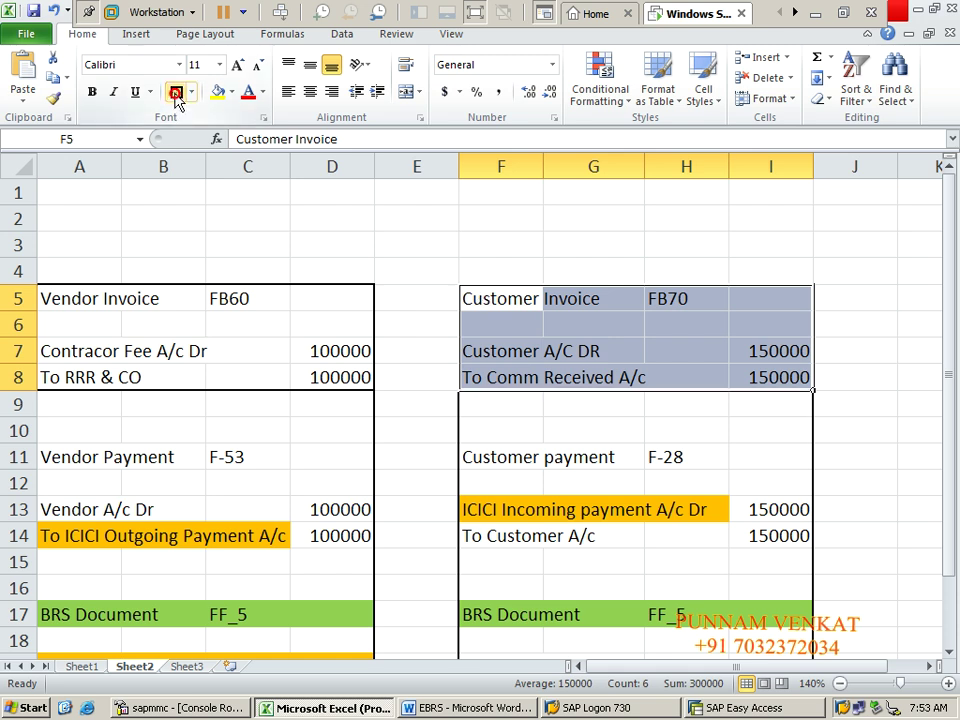
Step: Enter 170000 as the Customer A/C DR amount in I7 and copy it to the commission amount
click(777, 351)
text(170000)
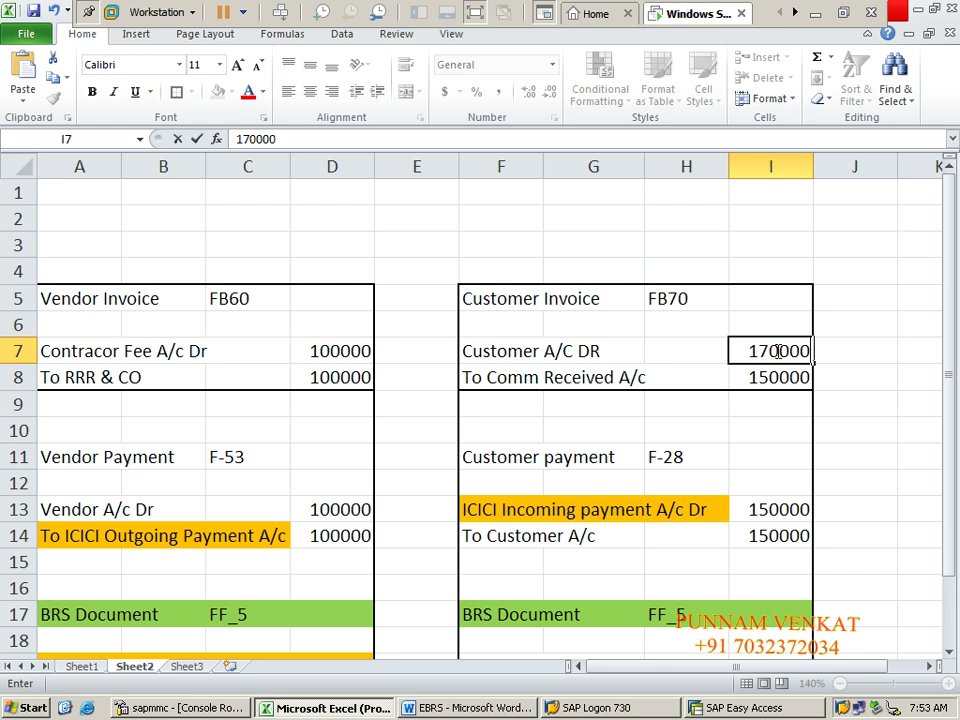
key(Return)
click(777, 351)
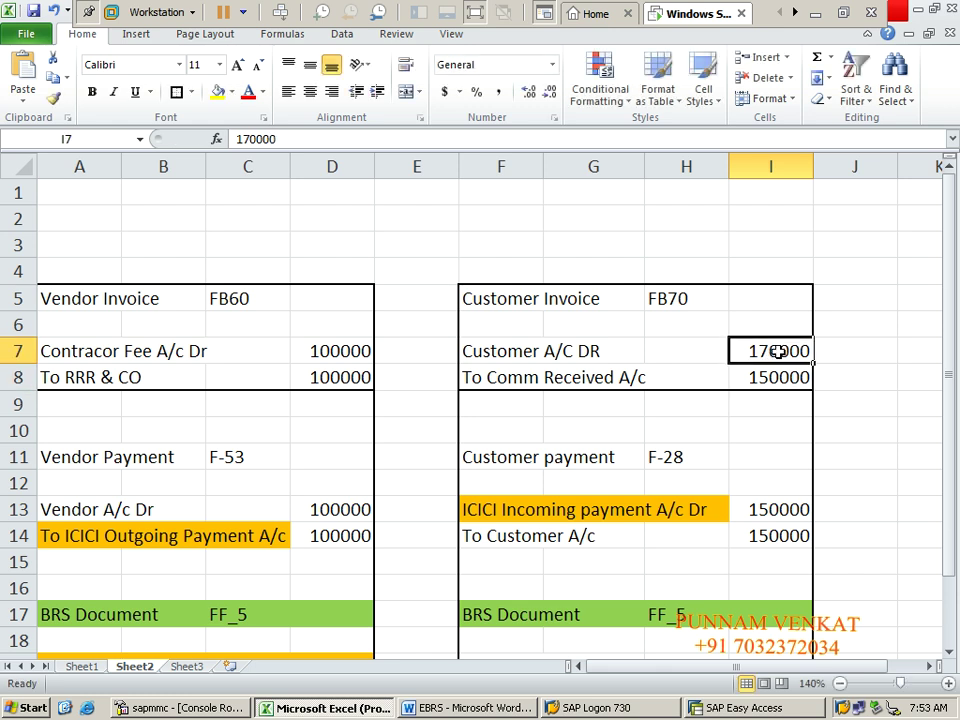
key(ctrl+c)
key(Down)
key(ctrl+v)
key(Up)
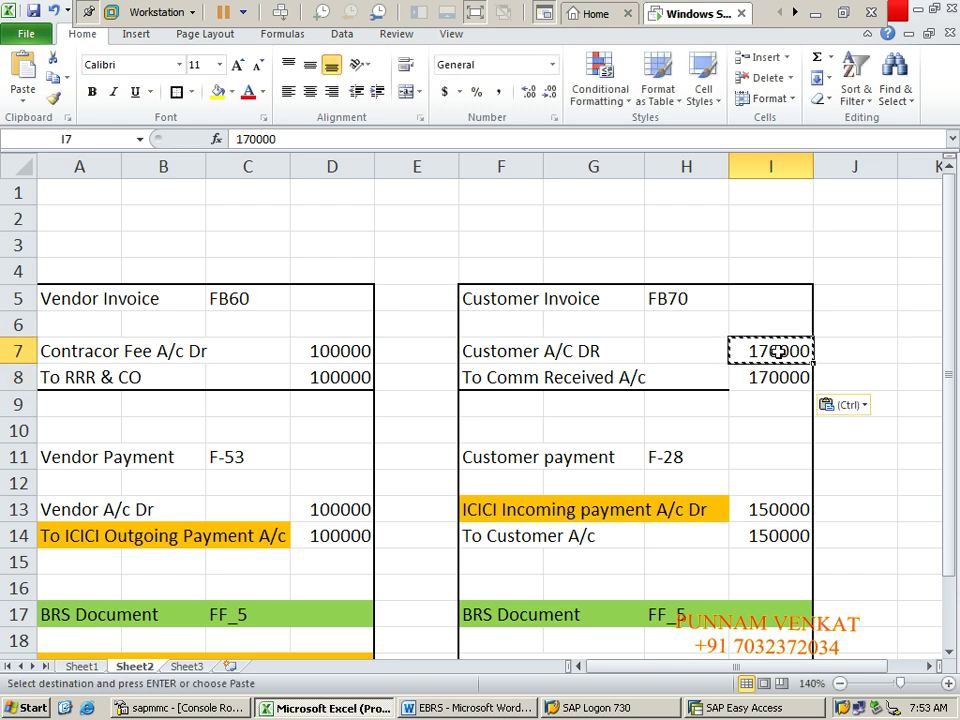
Step: Copy both 170000 amounts into the customer payment and BRS document amount cells
key(shift+Down)
key(ctrl+c)
key(Down)
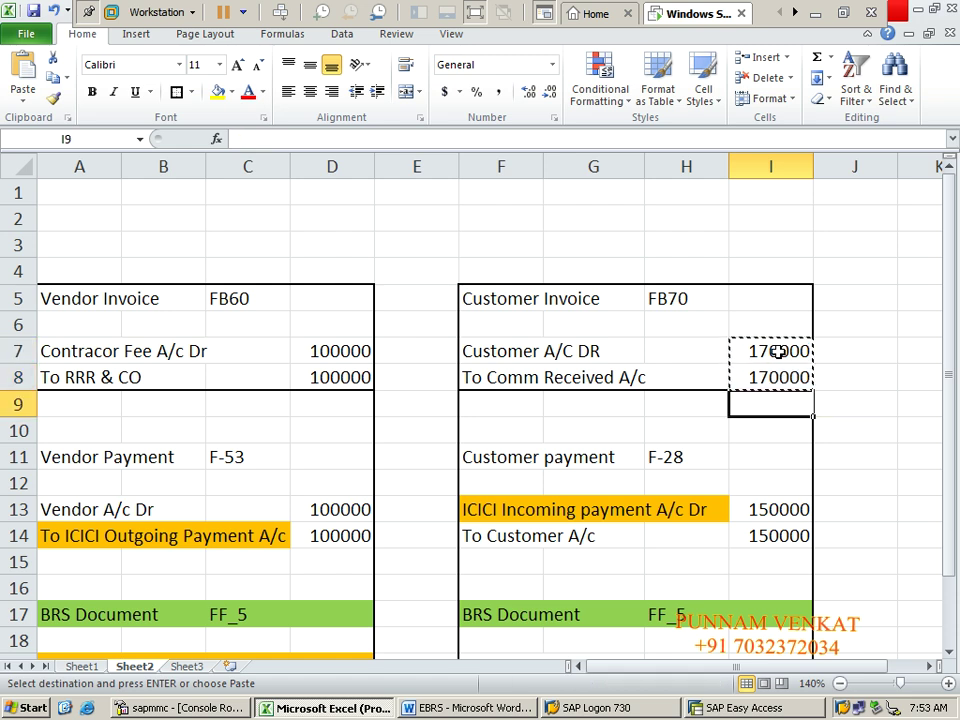
key(Down)
key(Down)
key(Down)
key(Down)
key(ctrl+v)
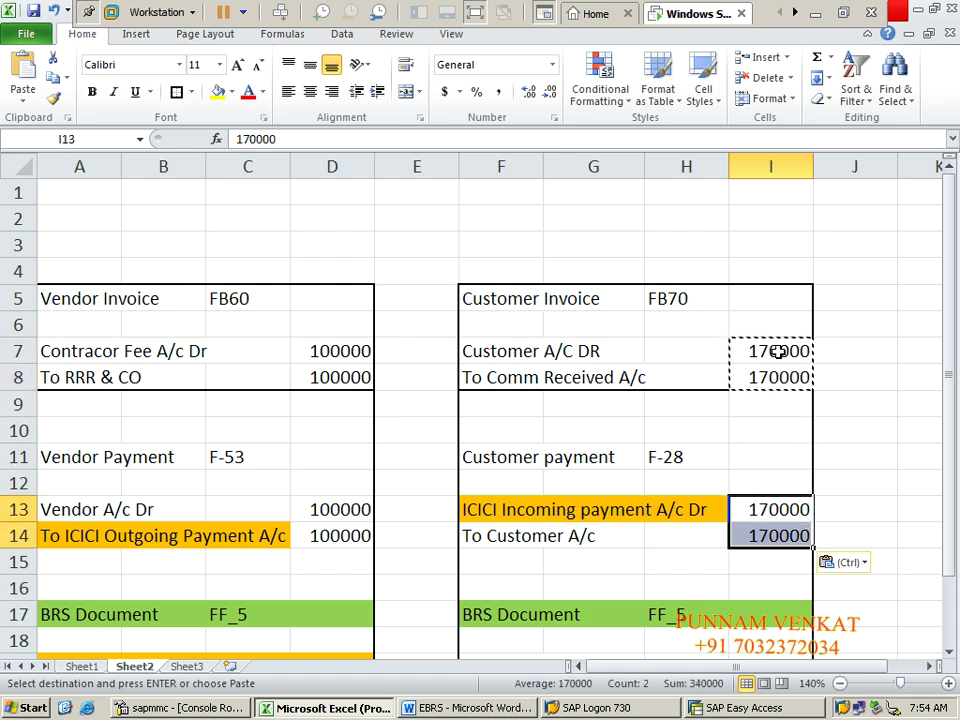
key(Down)
key(Down)
key(Down)
key(Down)
key(Down)
key(Down)
key(Down)
key(Down)
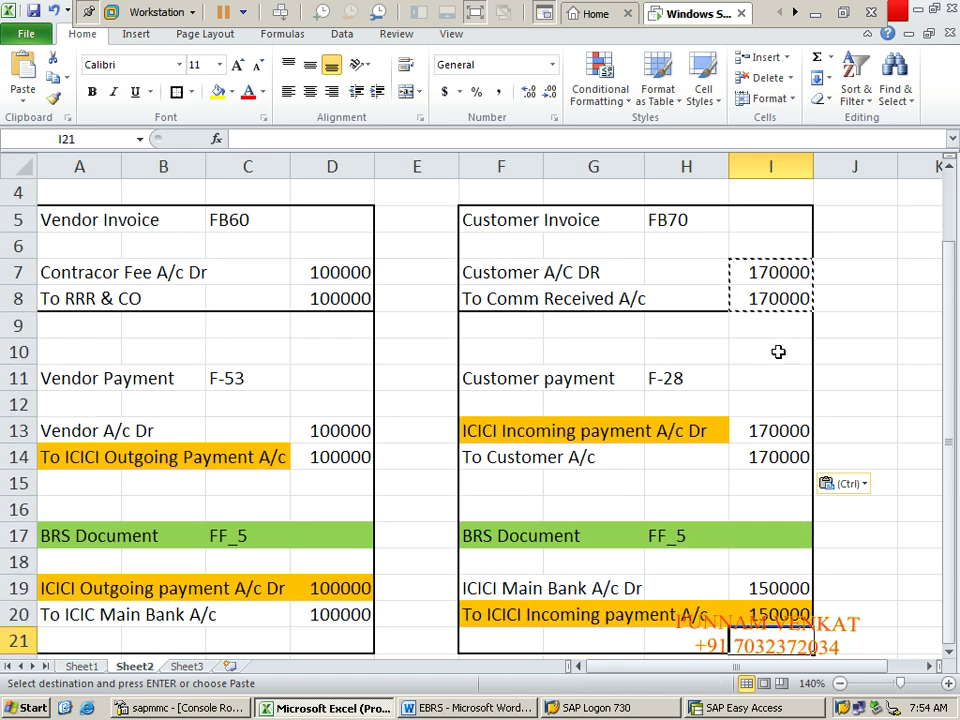
key(Up)
key(Up)
key(ctrl+v)
key(Up)
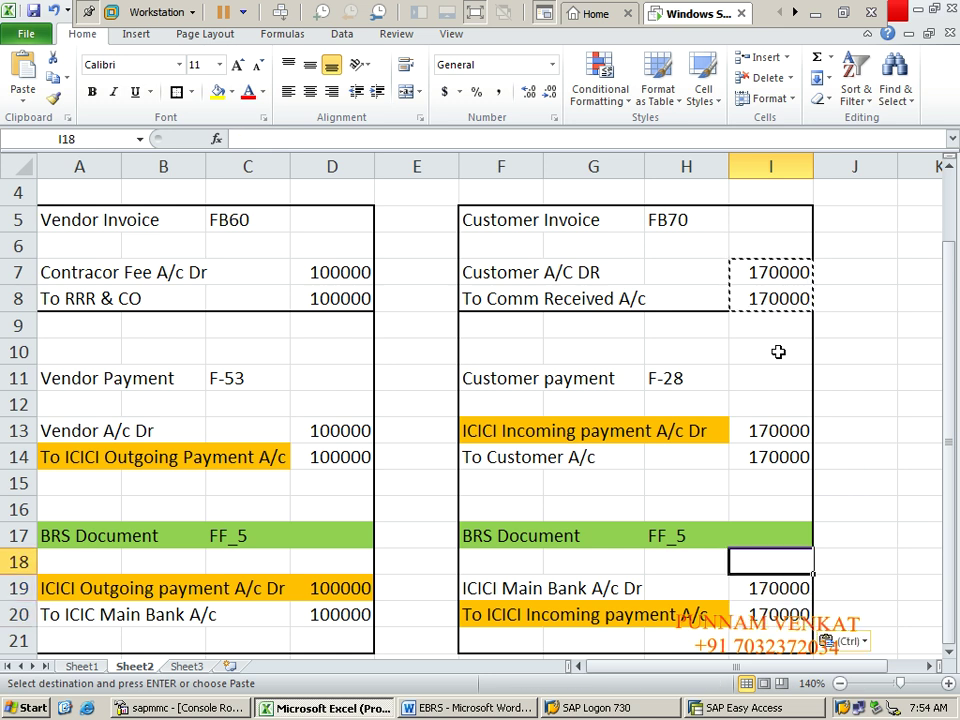
key(Up)
key(ctrl+Up)
key(ctrl+Up)
key(ctrl+Up)
key(ctrl+Up)
key(ctrl+Up)
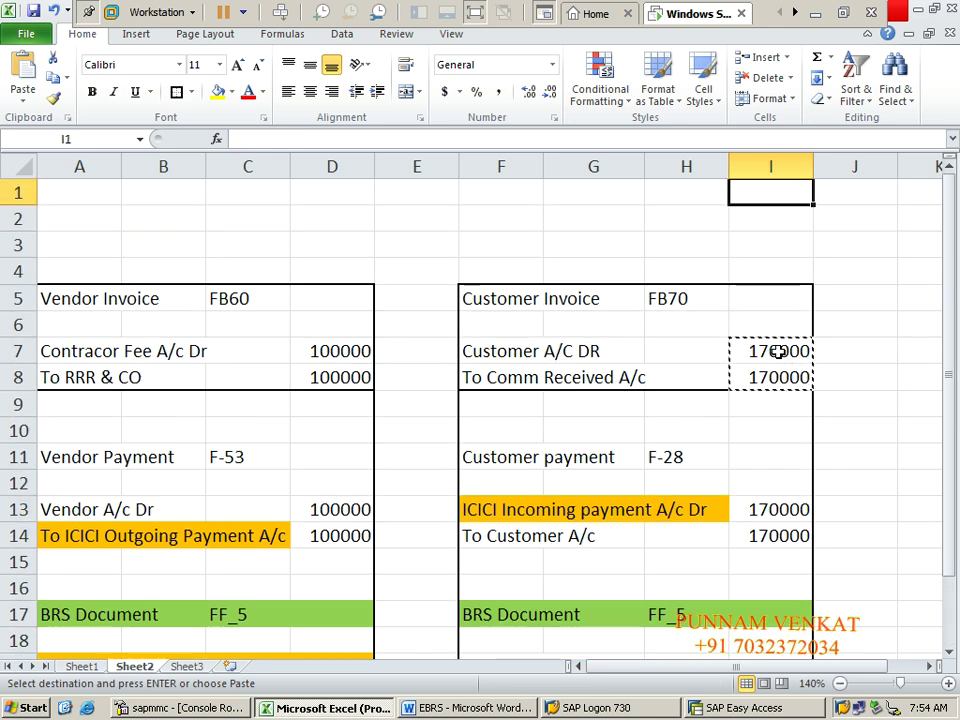
Step: Reselect the Customer Invoice block, then clear the selection to the Customer A/C DR line
click(481, 509)
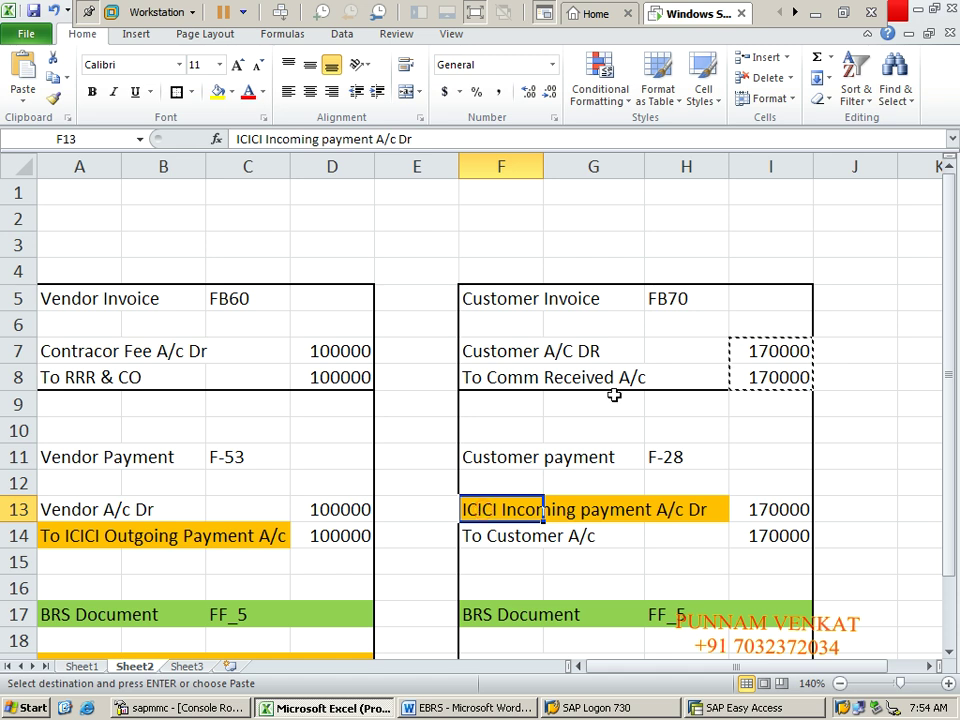
click(468, 303)
key(shift+Right)
key(shift+Right)
key(shift+Right)
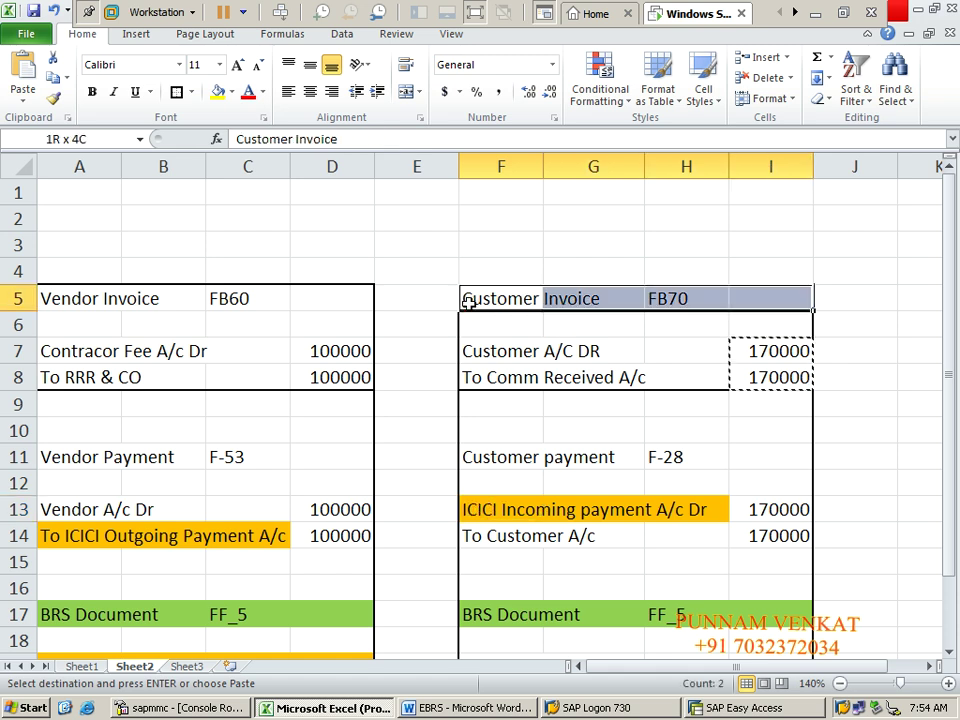
key(shift+Down)
key(shift+Down)
key(shift+Down)
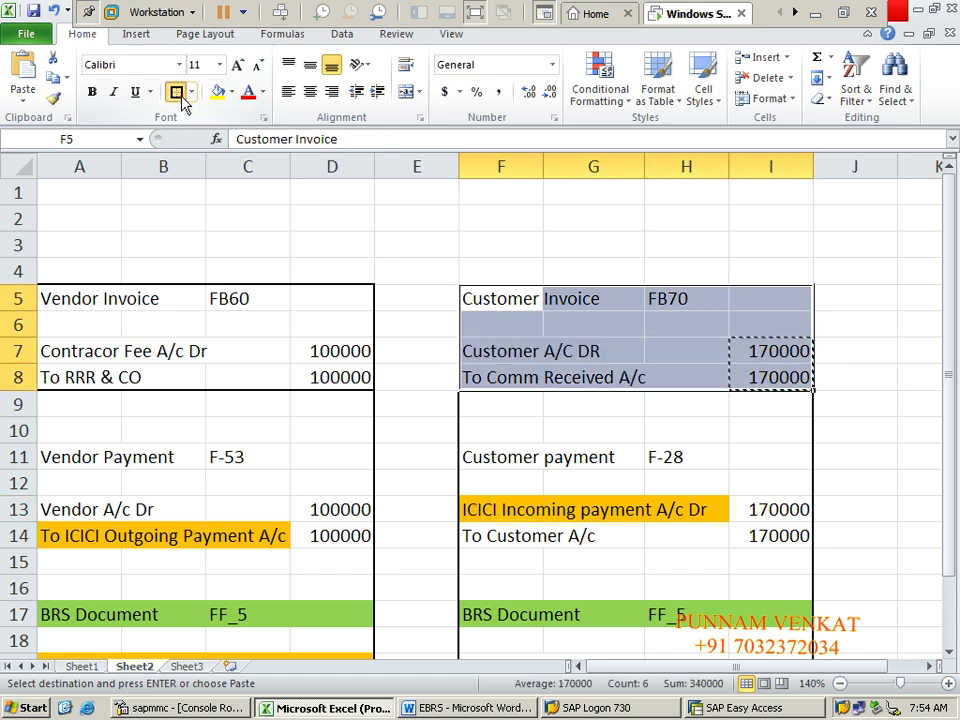
click(555, 424)
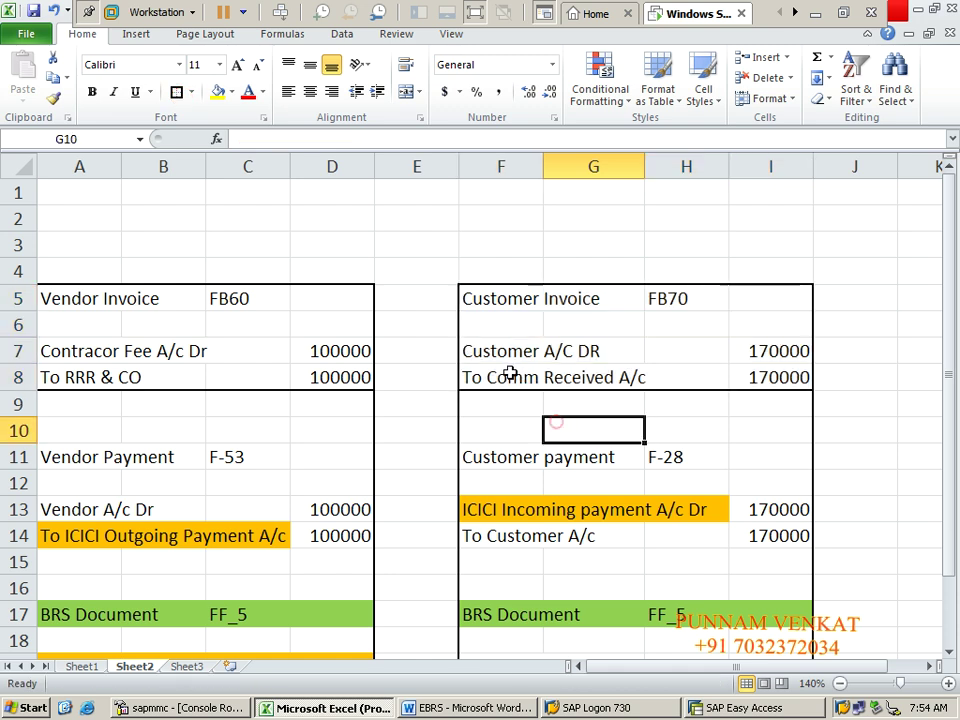
click(495, 347)
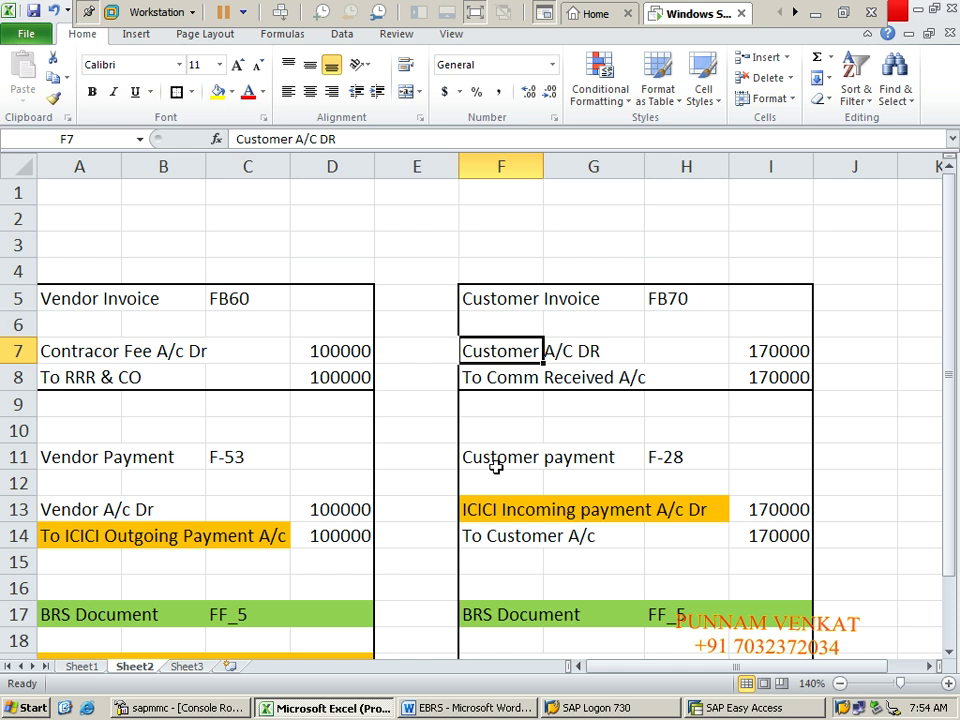
Step: Go over the Customer A/C DR and To Comm Received A/c lines and their 170000 amounts
click(523, 380)
click(510, 349)
click(490, 372)
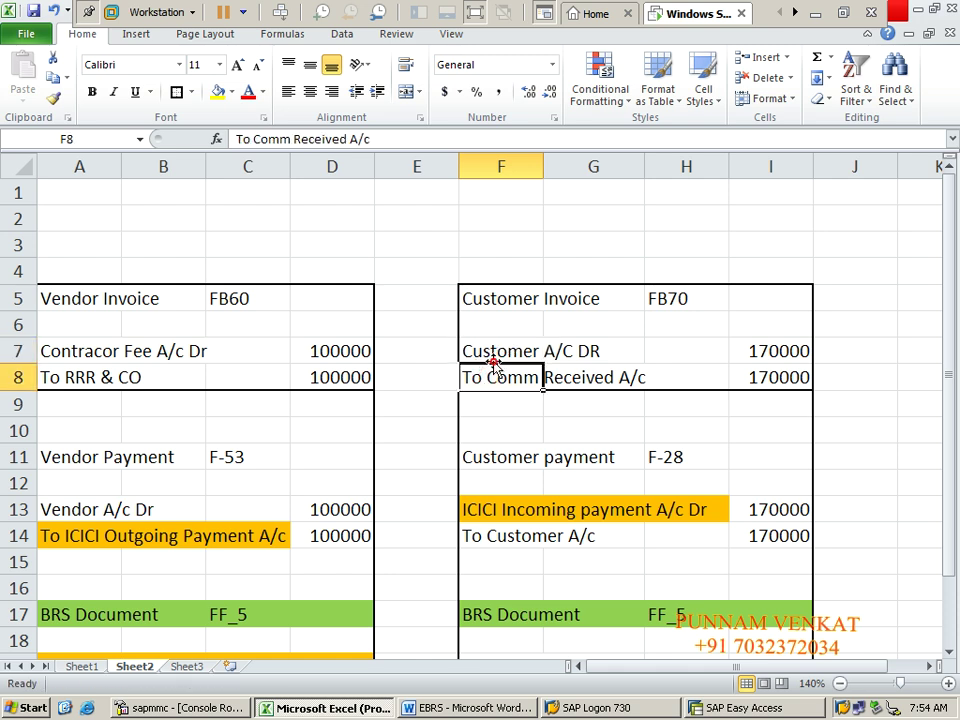
click(489, 337)
click(499, 386)
click(788, 351)
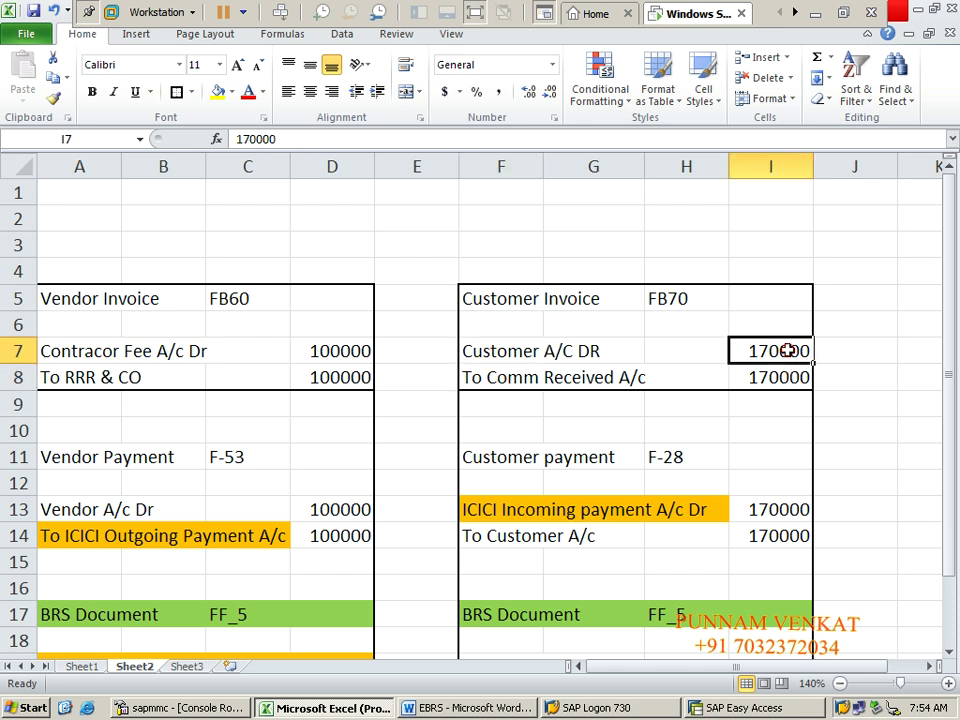
click(784, 371)
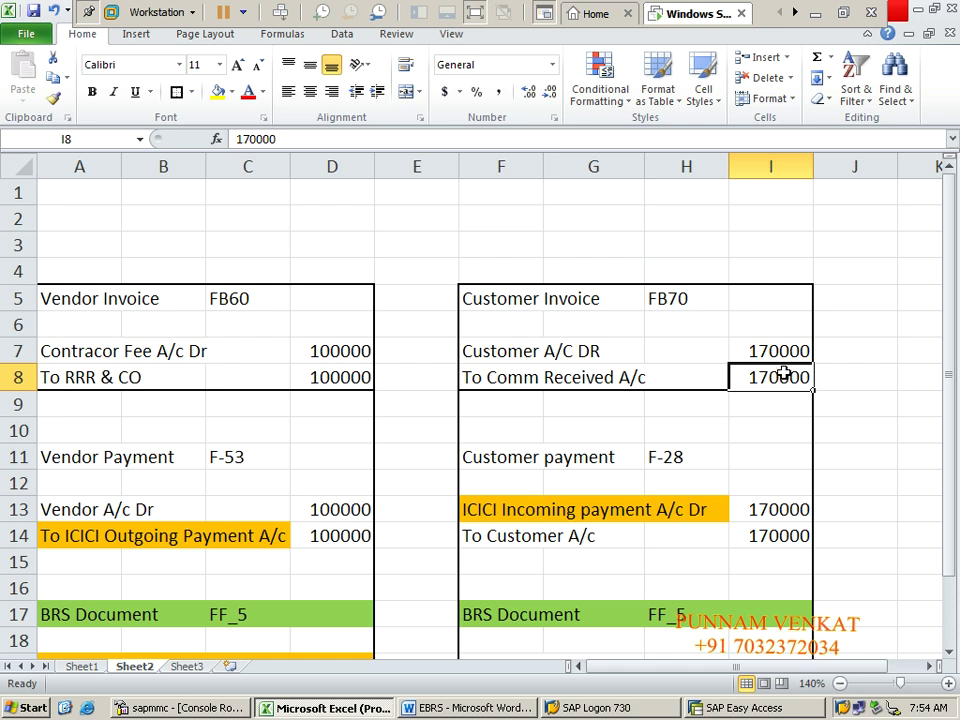
Step: Revisit the Customer Invoice heading and rows, then switch to SAP Easy Access
click(566, 407)
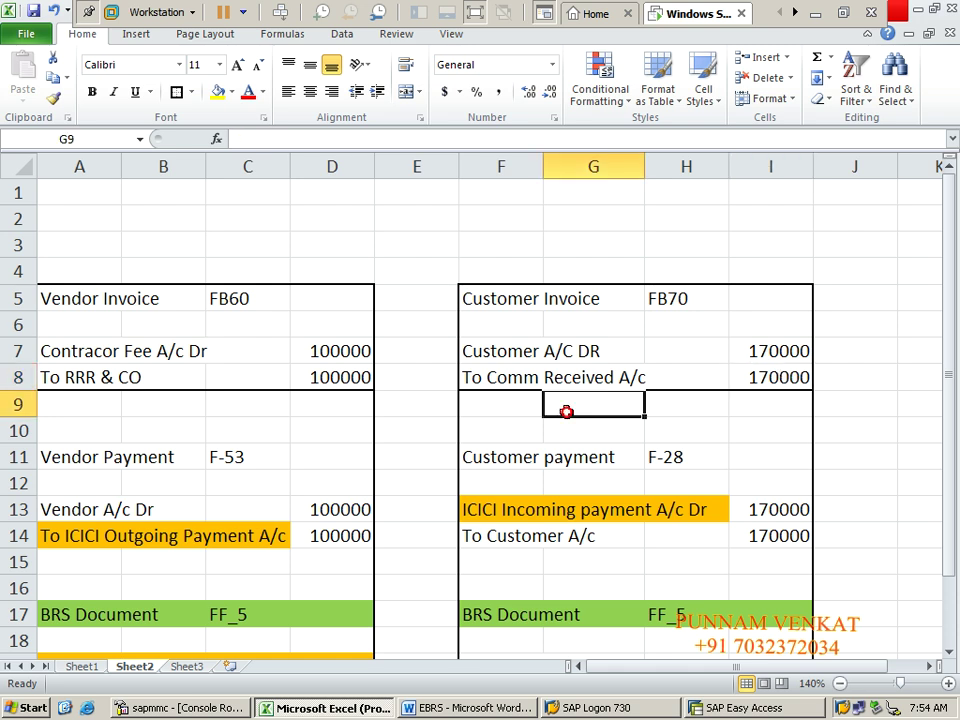
click(475, 334)
click(483, 305)
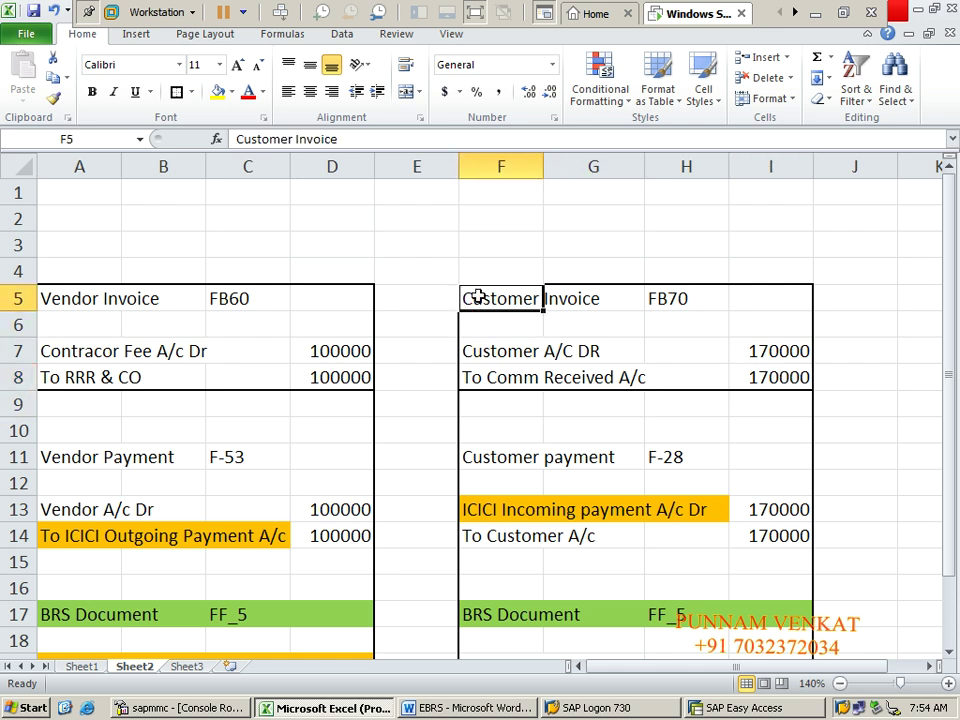
click(508, 369)
click(494, 317)
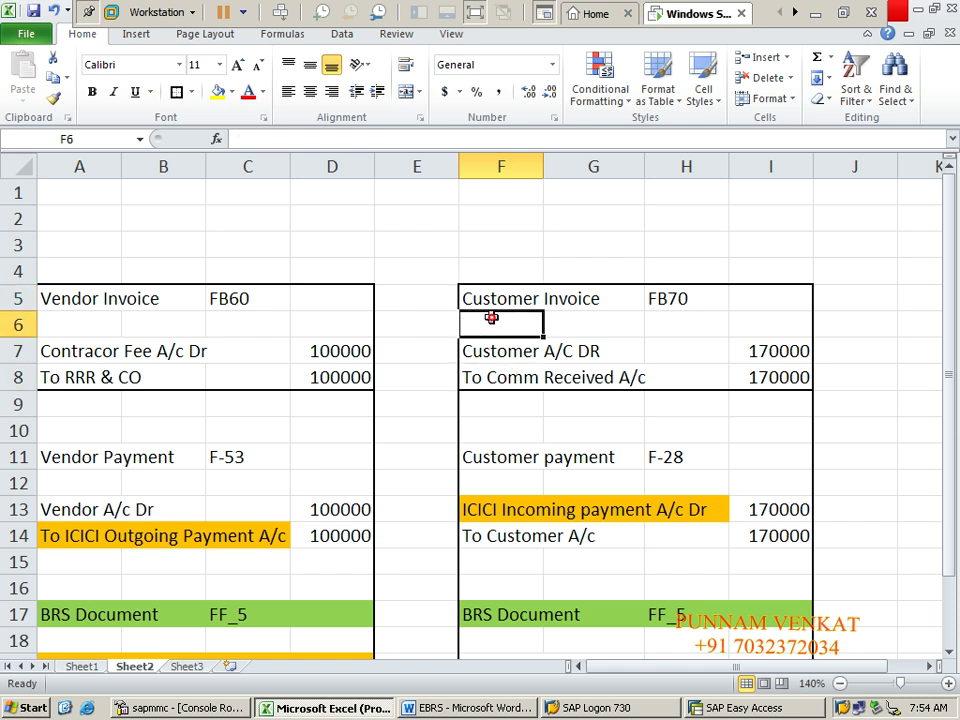
click(483, 300)
key(Right)
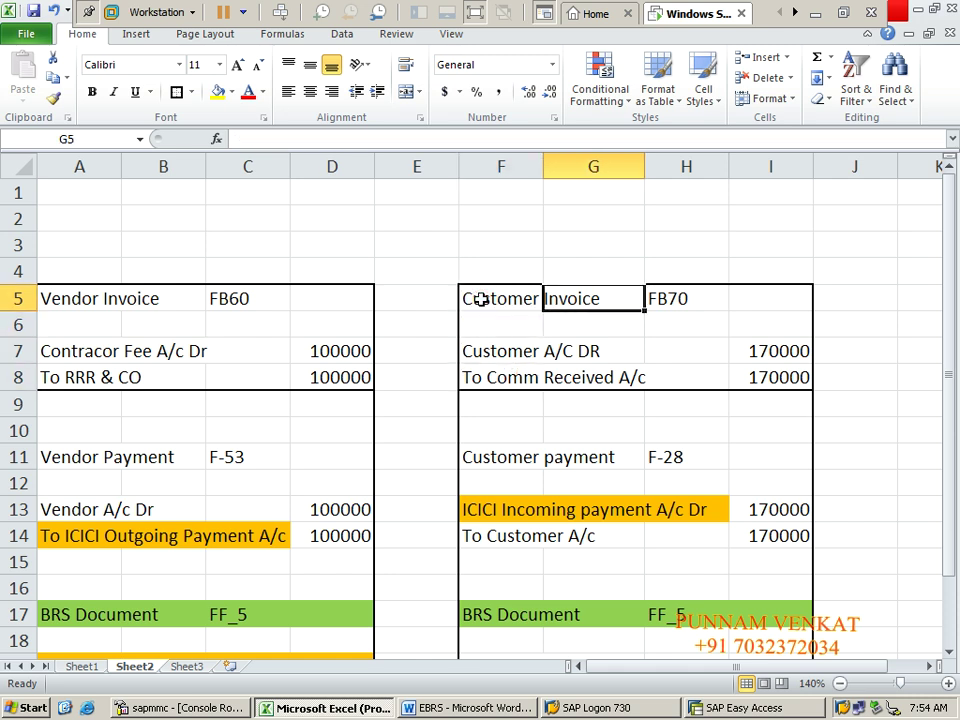
key(Down)
key(Down)
key(Left)
key(Left)
key(Up)
key(Up)
key(alt+Tab)
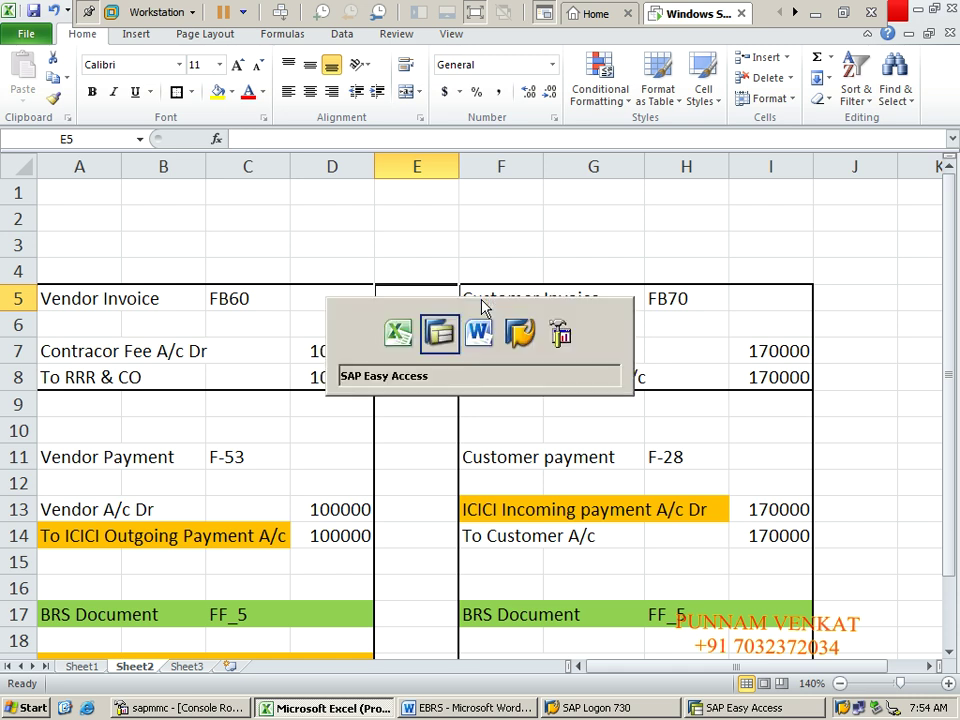
key(Tab)
key(Tab)
key(Tab)
key(Tab)
key(Tab)
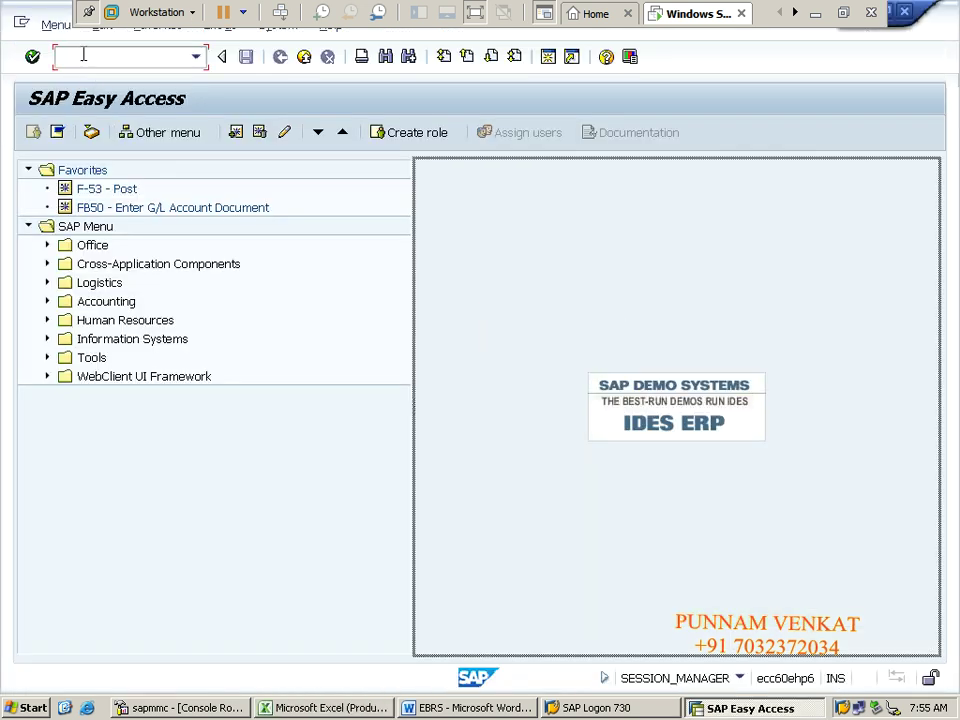
Step: Start an FB70 customer invoice and change the company code to CM10
click(84, 56)
text(FB)
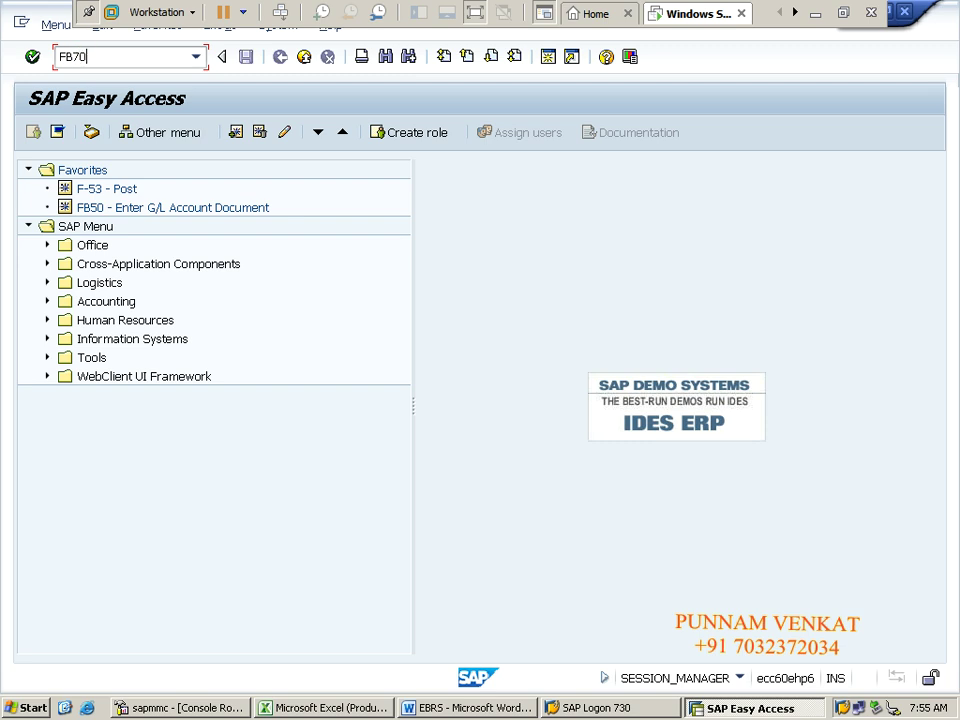
text(70)
key(Return)
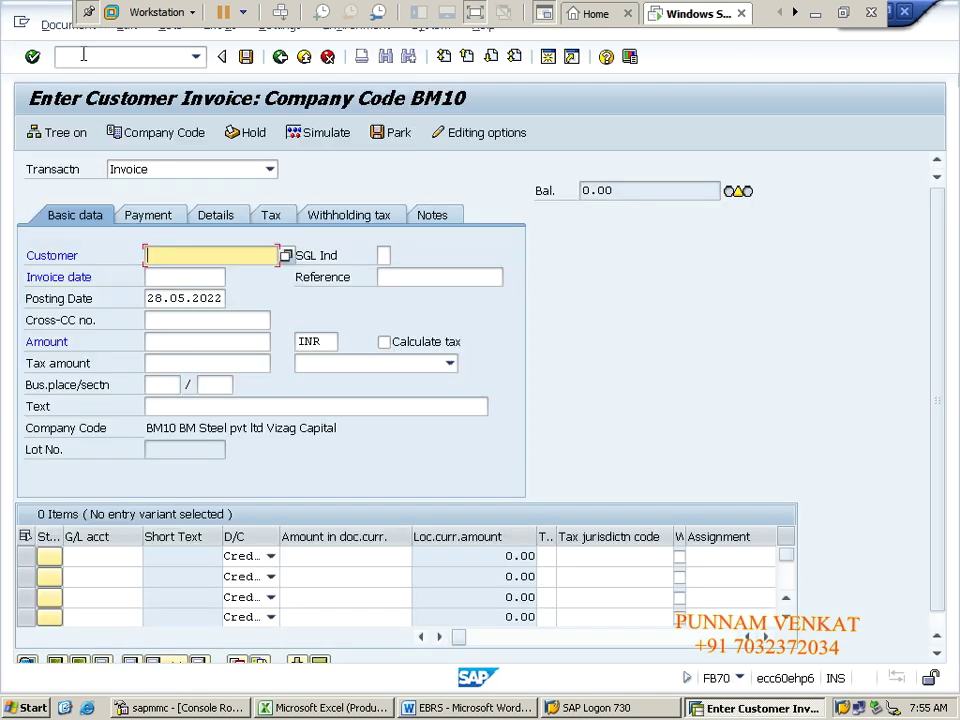
key(Tab)
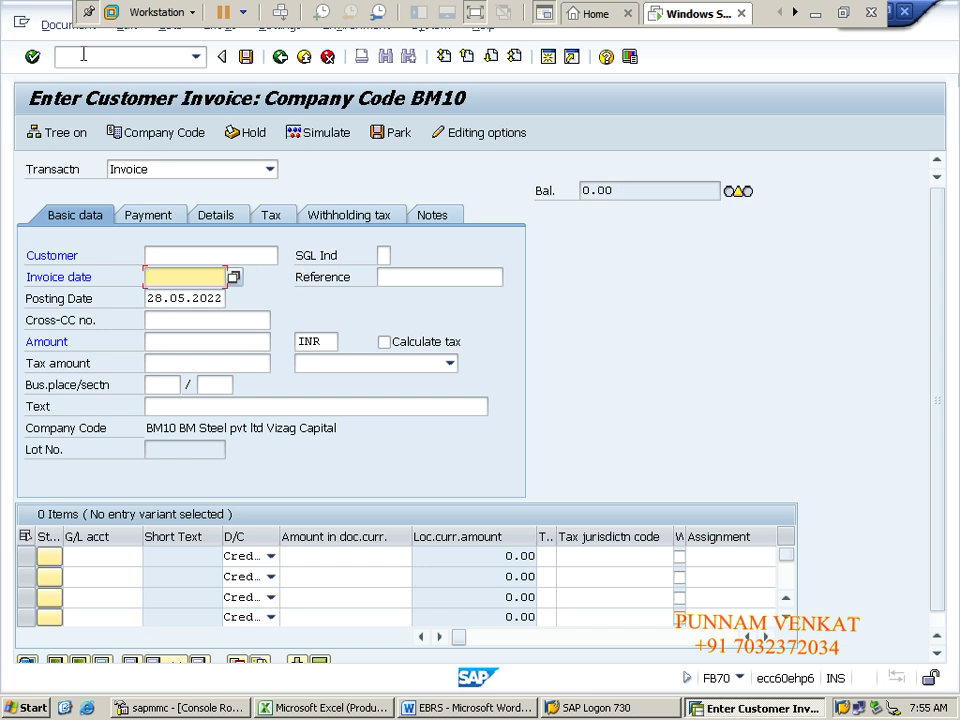
key(shift+Tab)
key(shift+Tab)
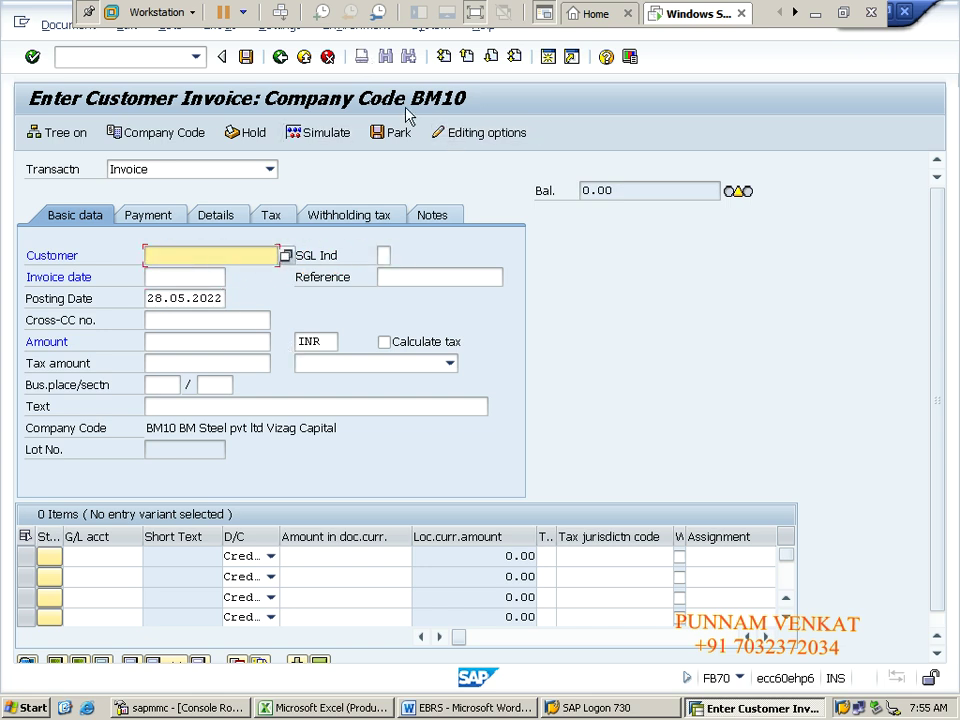
click(160, 135)
text(cm)
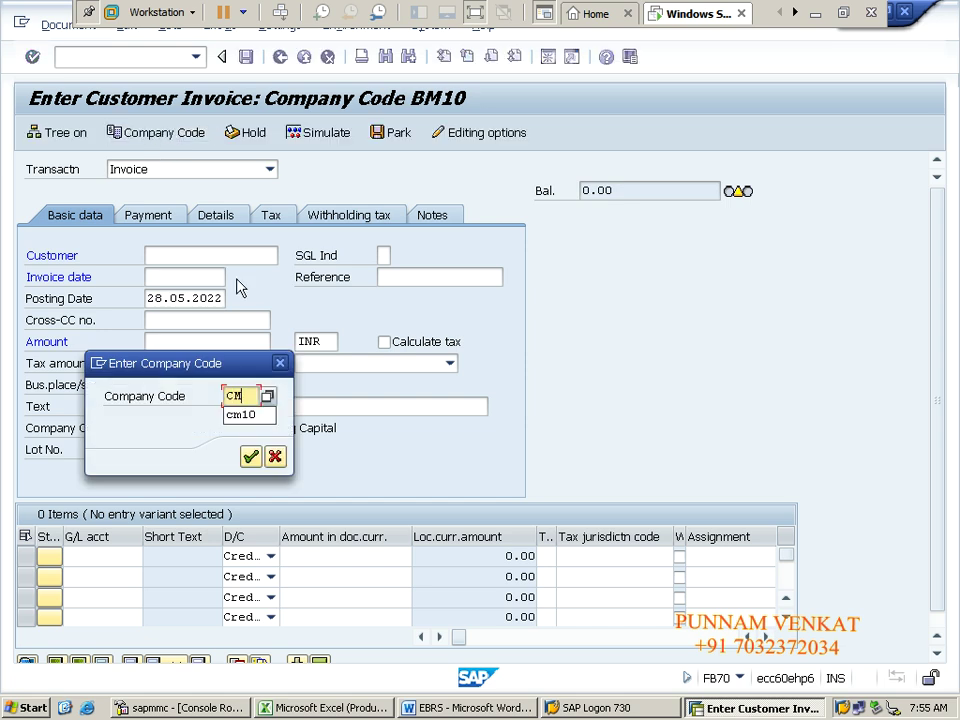
text(10)
key(Return)
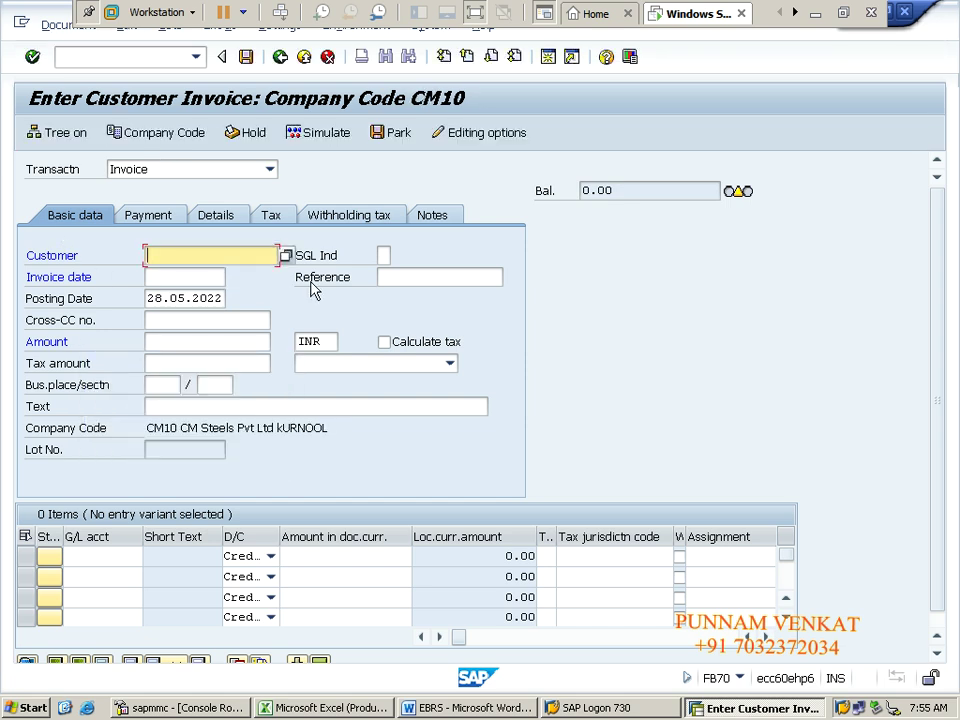
Step: Choose customer TTT & CO from the CM10 customer search list
click(286, 256)
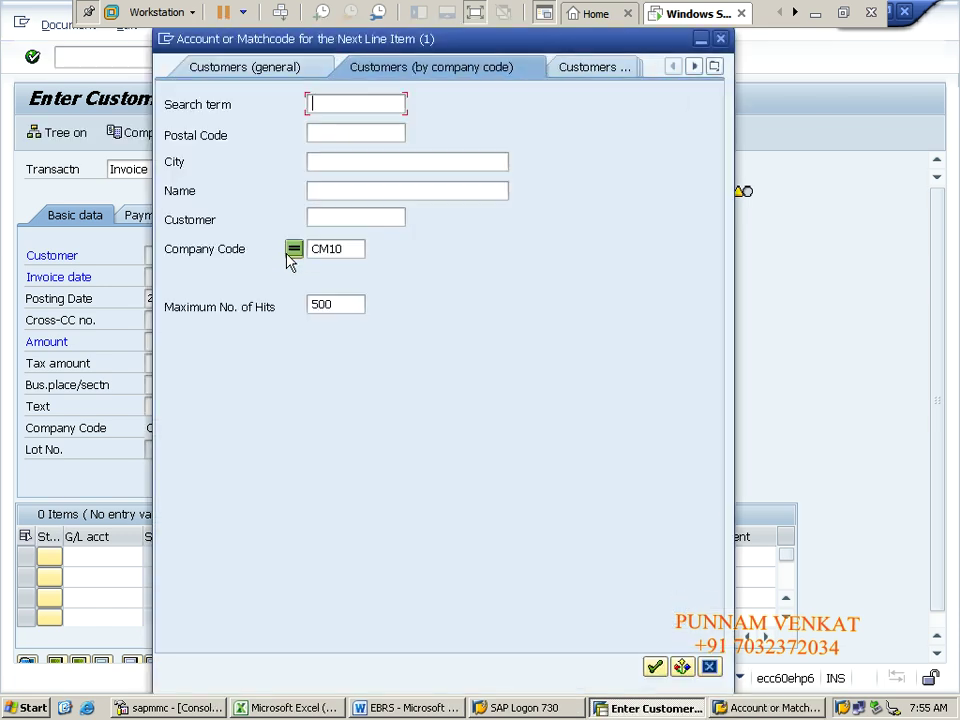
click(342, 218)
key(Return)
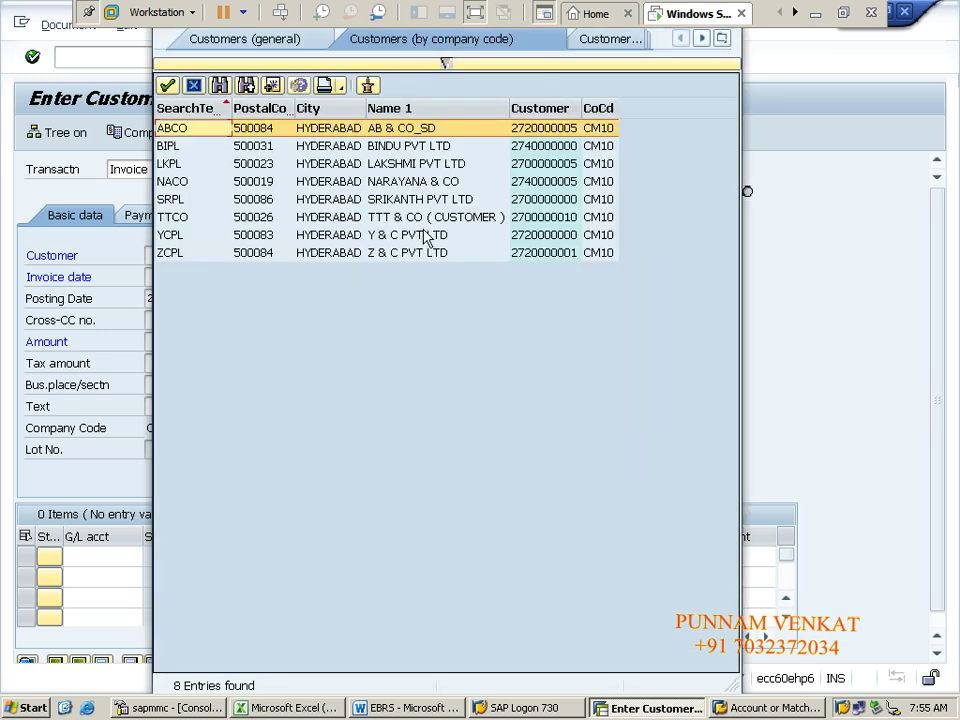
click(395, 219)
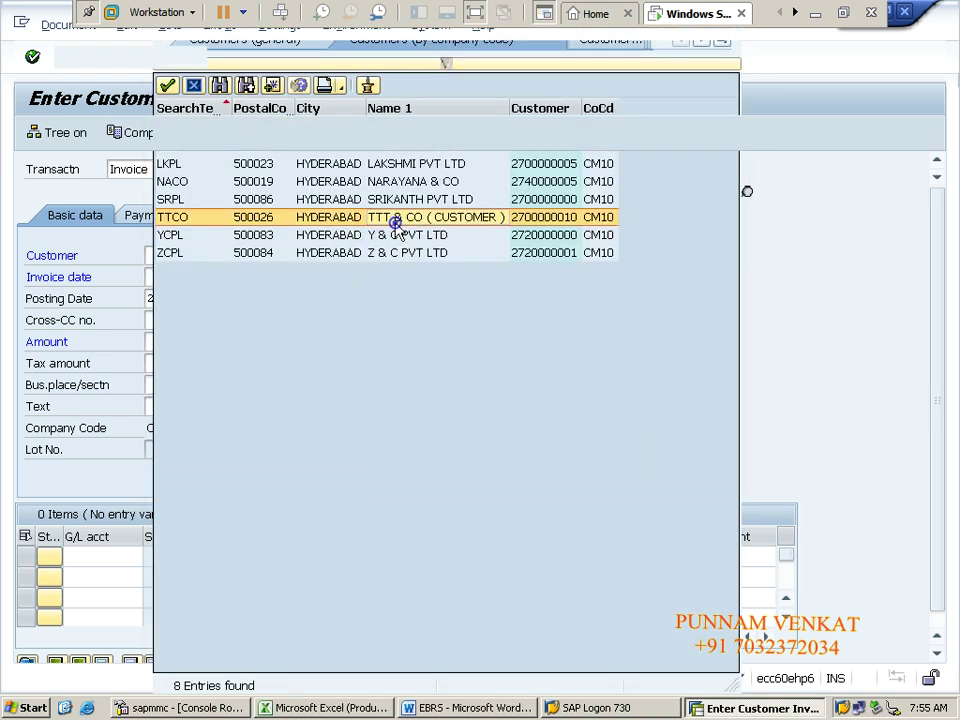
Step: Enter invoice date 28.05.2022, reference INV POST, and the customer invoice posting text
key(Tab)
key(Tab)
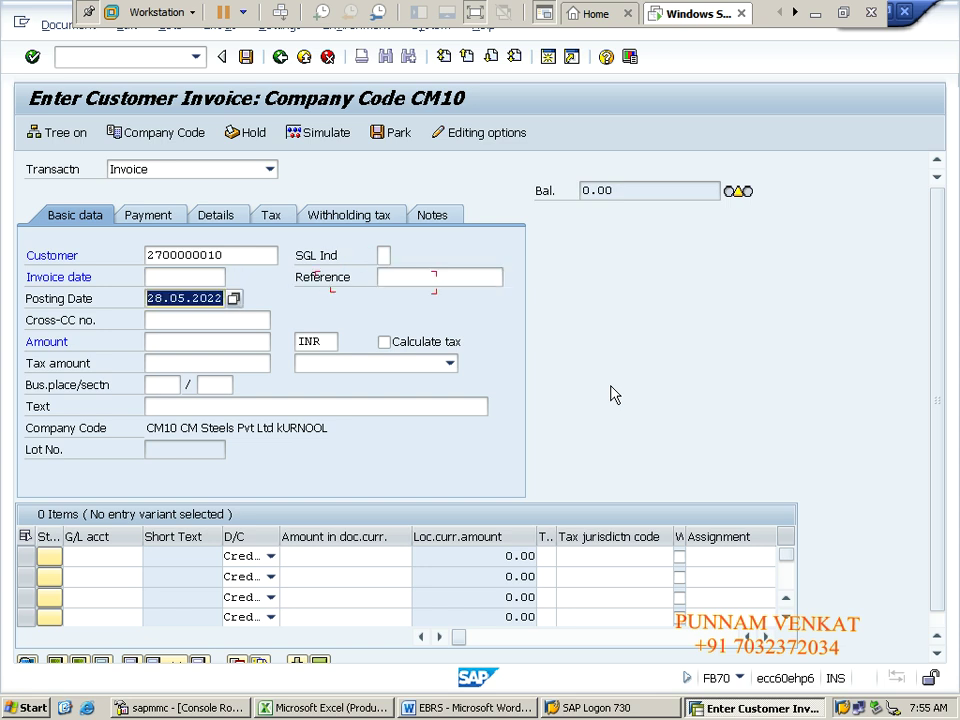
key(Tab)
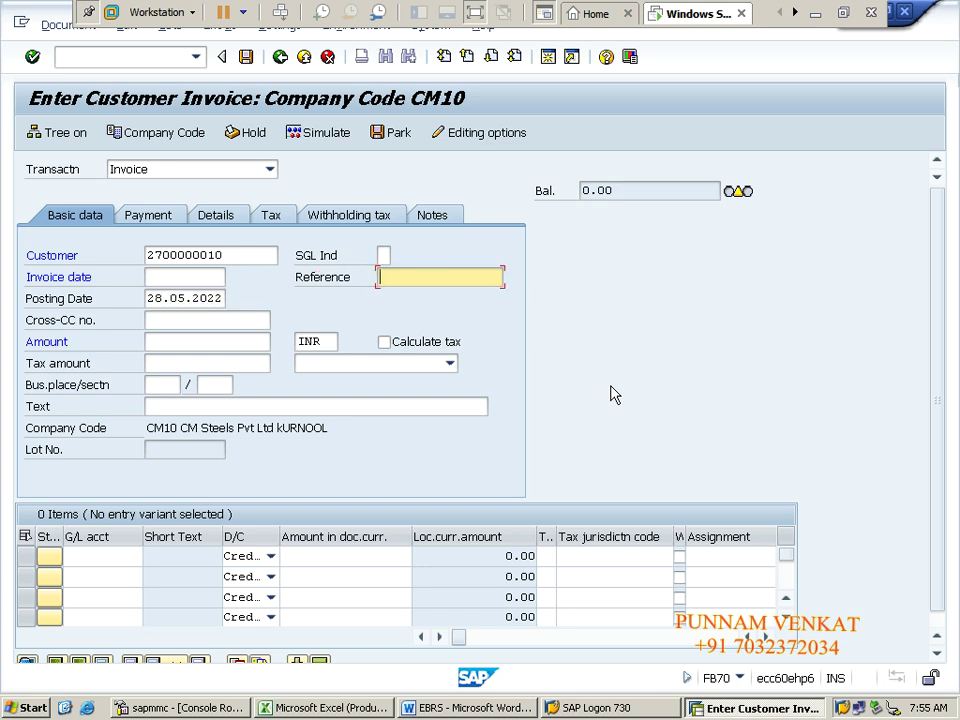
key(shift+Tab)
text(28.05.2022)
key(Tab)
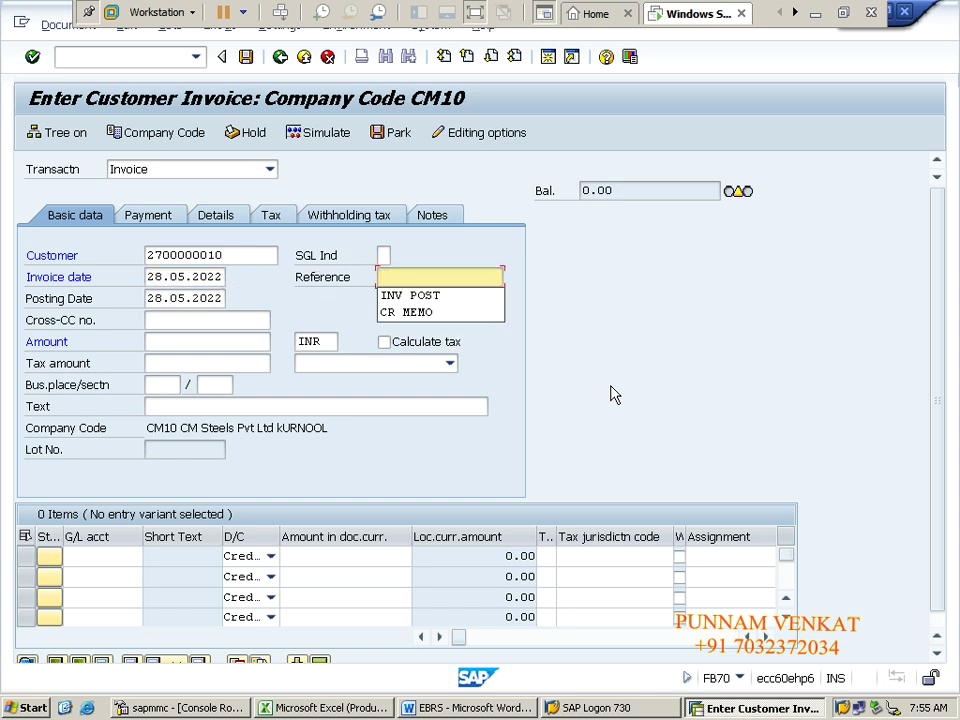
key(Down)
key(Tab)
key(Tab)
key(Tab)
key(Tab)
key(Tab)
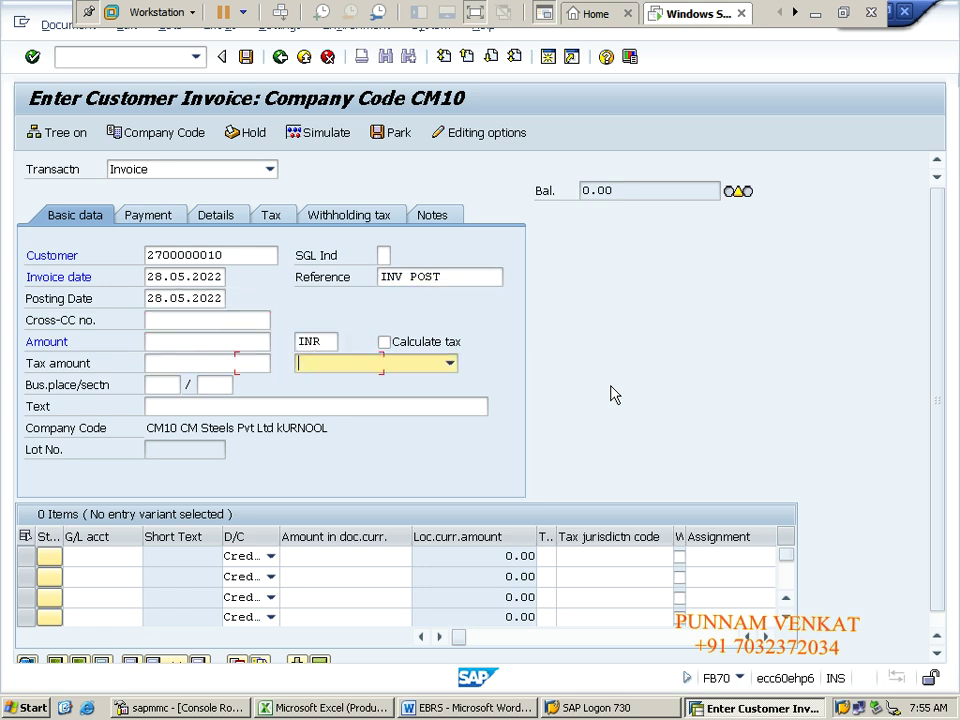
key(Tab)
key(Tab)
key(Tab)
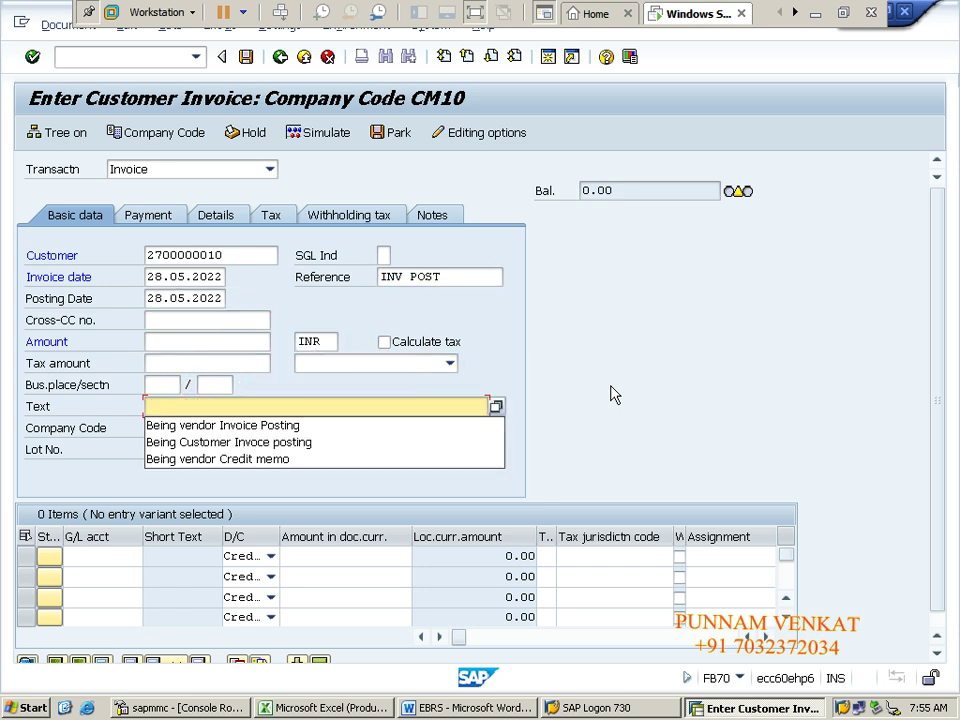
key(Down)
key(Down)
Step: Select G/L account 320000 Comm Received A/c for the first line item
key(Tab)
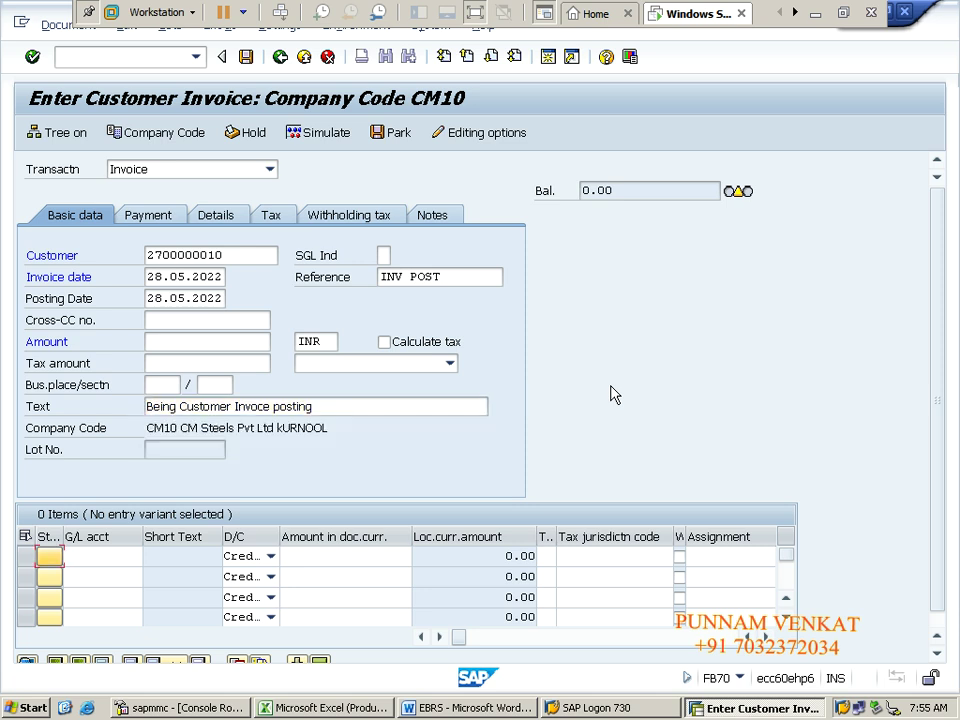
key(Tab)
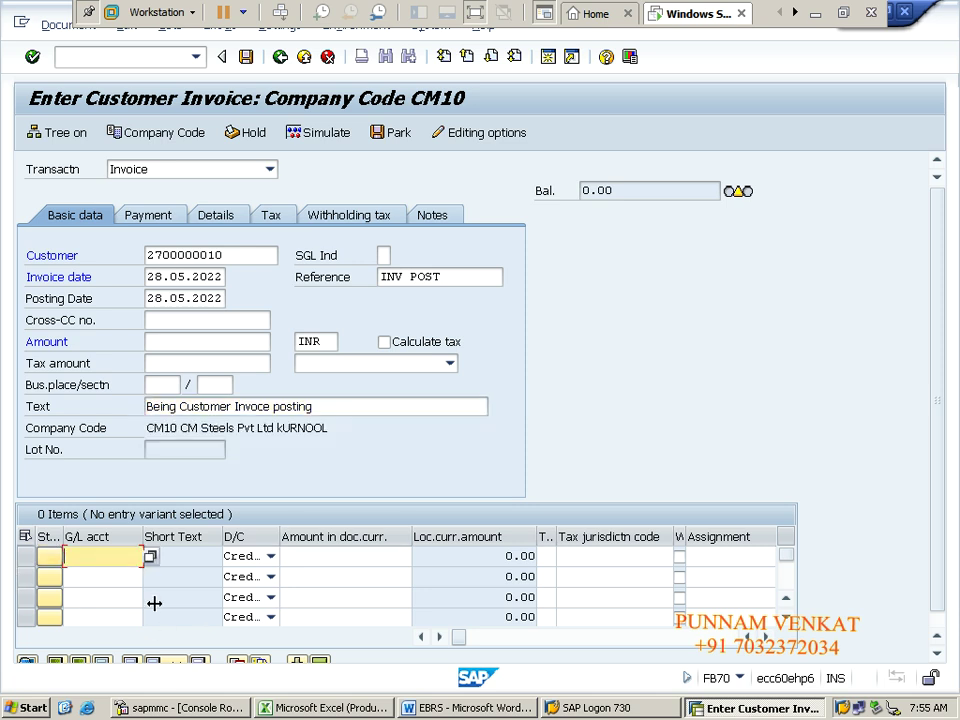
click(150, 558)
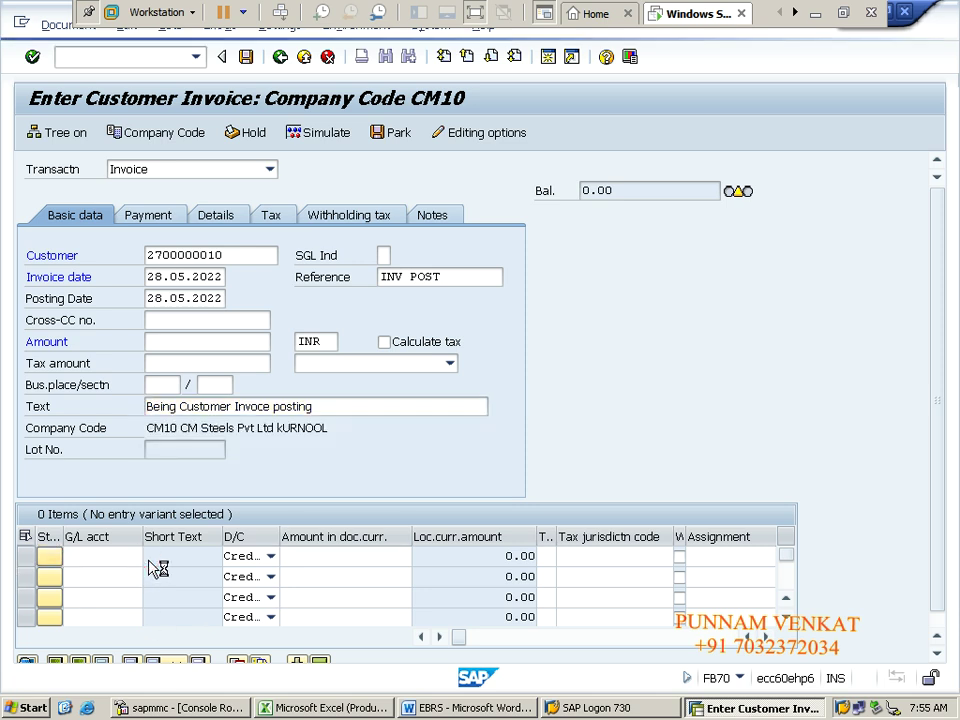
key(Return)
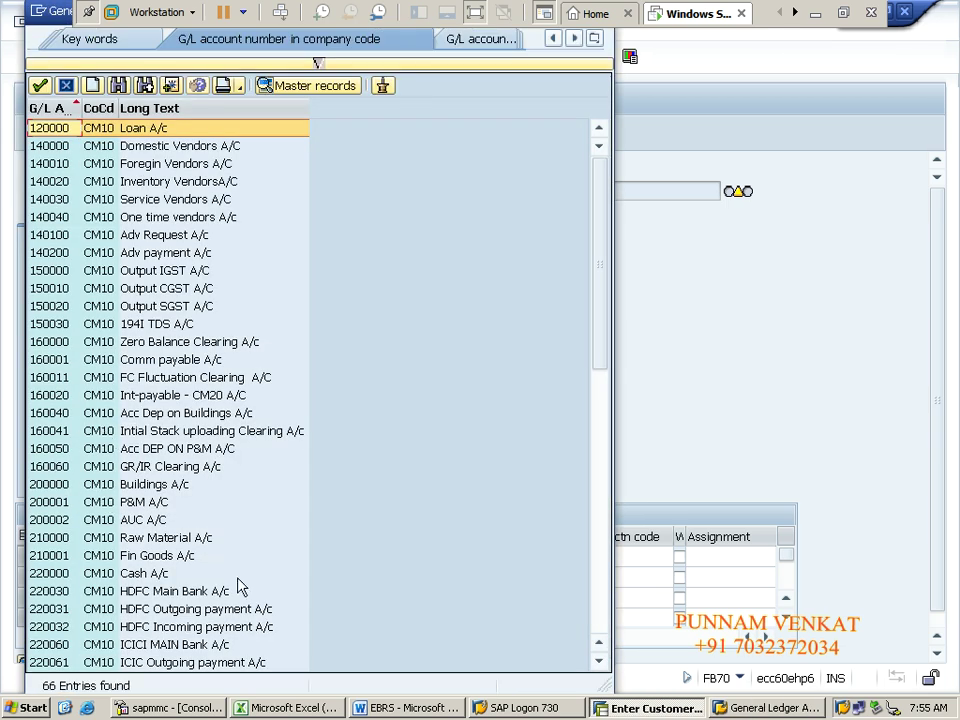
click(599, 660)
click(599, 660)
click(599, 660)
click(599, 660)
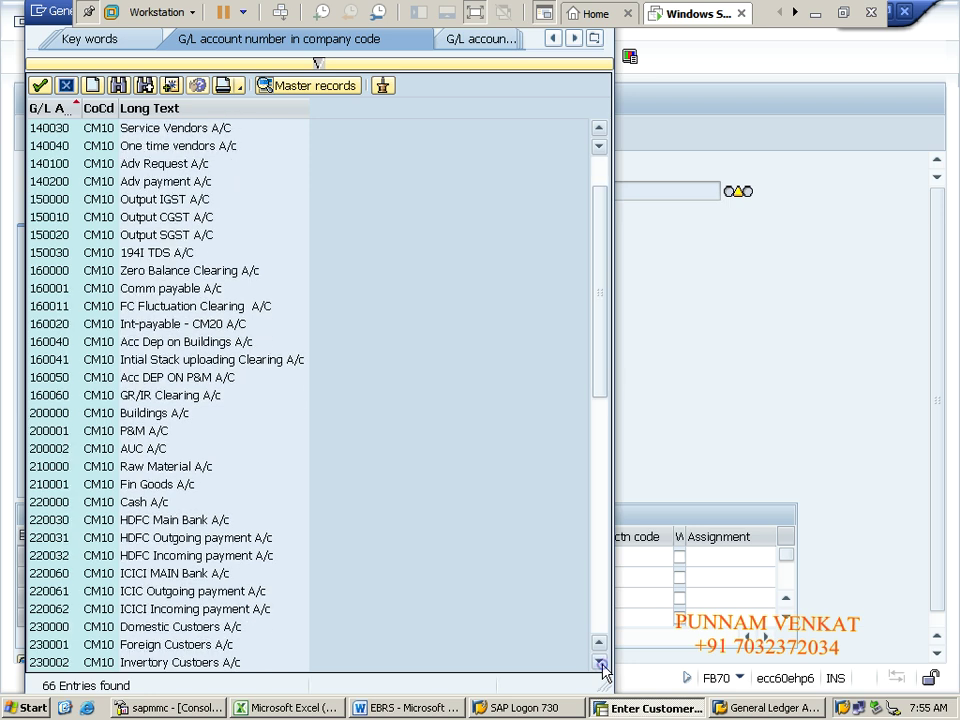
click(599, 660)
click(599, 660)
click(599, 660)
click(599, 660)
click(599, 660)
click(599, 660)
click(599, 660)
click(599, 660)
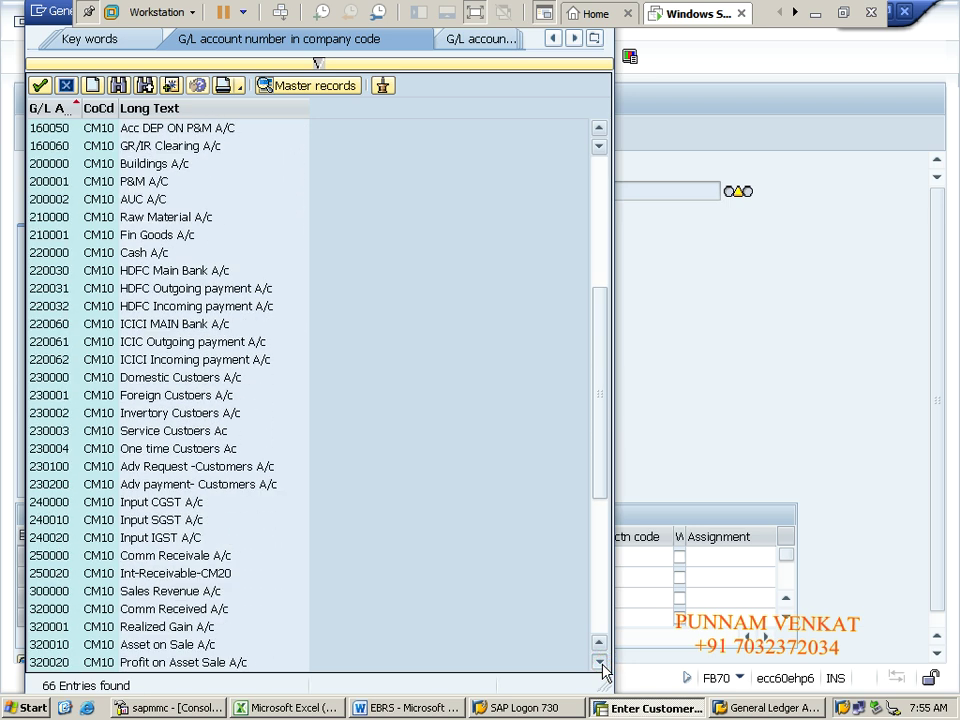
click(599, 660)
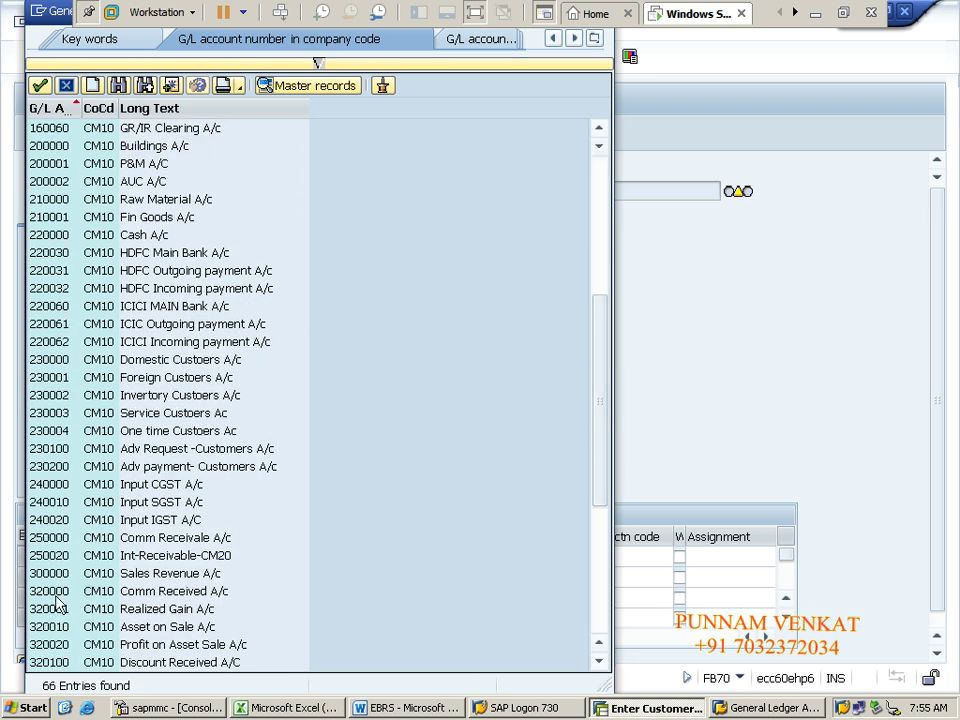
click(52, 597)
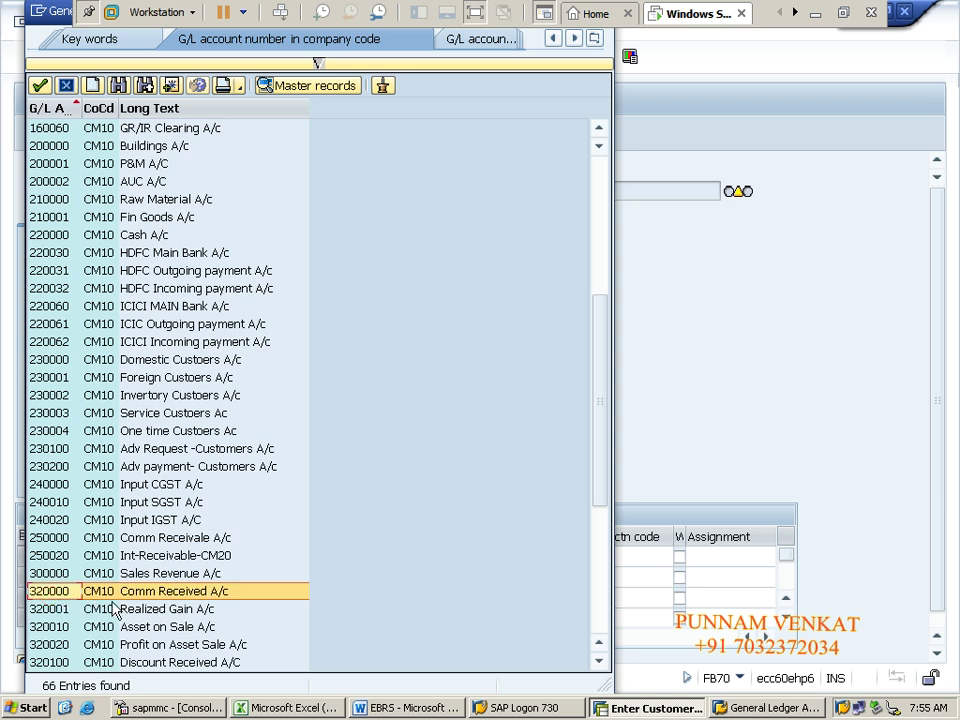
double_click(165, 592)
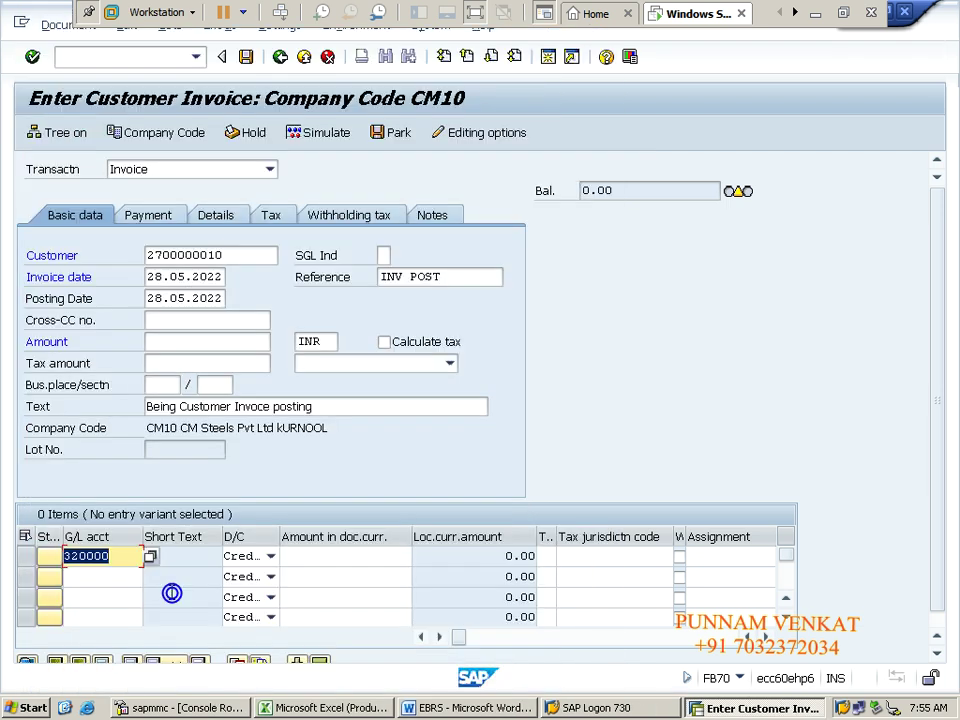
Step: Give the line amount 170000, business area CBAN and profit center CM100, accepting the tax warning
key(Tab)
key(Tab)
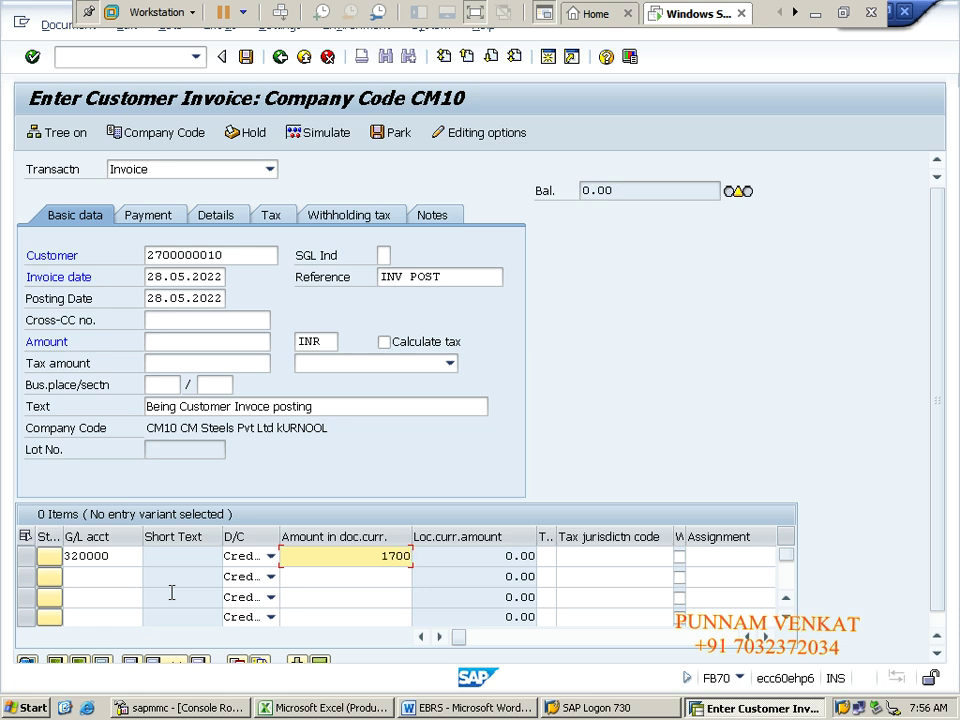
key(Tab)
key(Tab)
key(Tab)
key(Tab)
key(Tab)
key(Tab)
key(Tab)
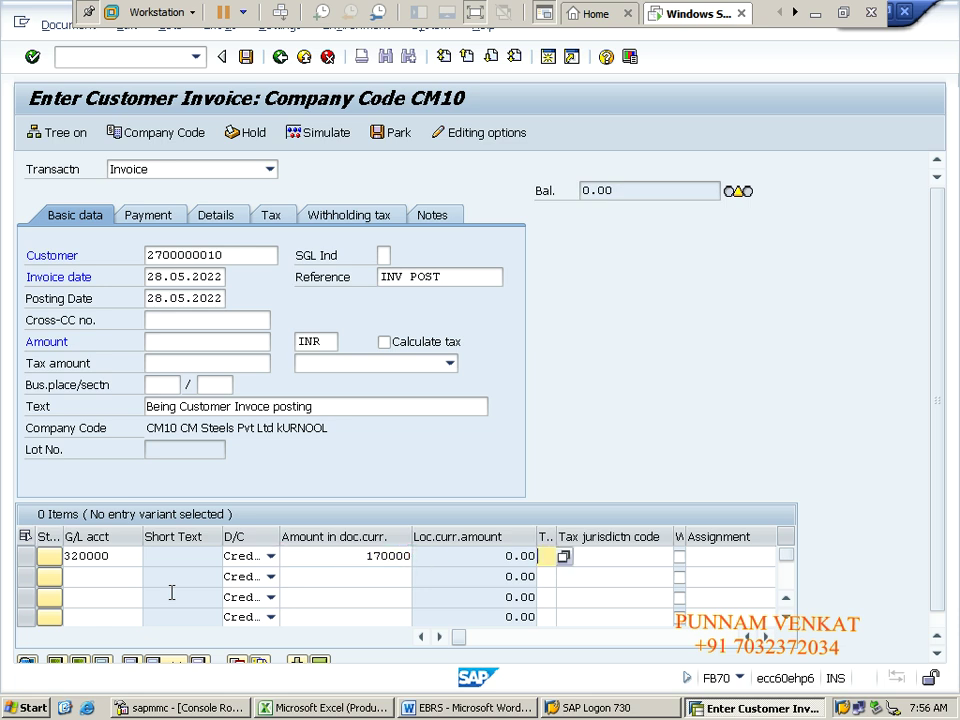
key(Tab)
key(Tab)
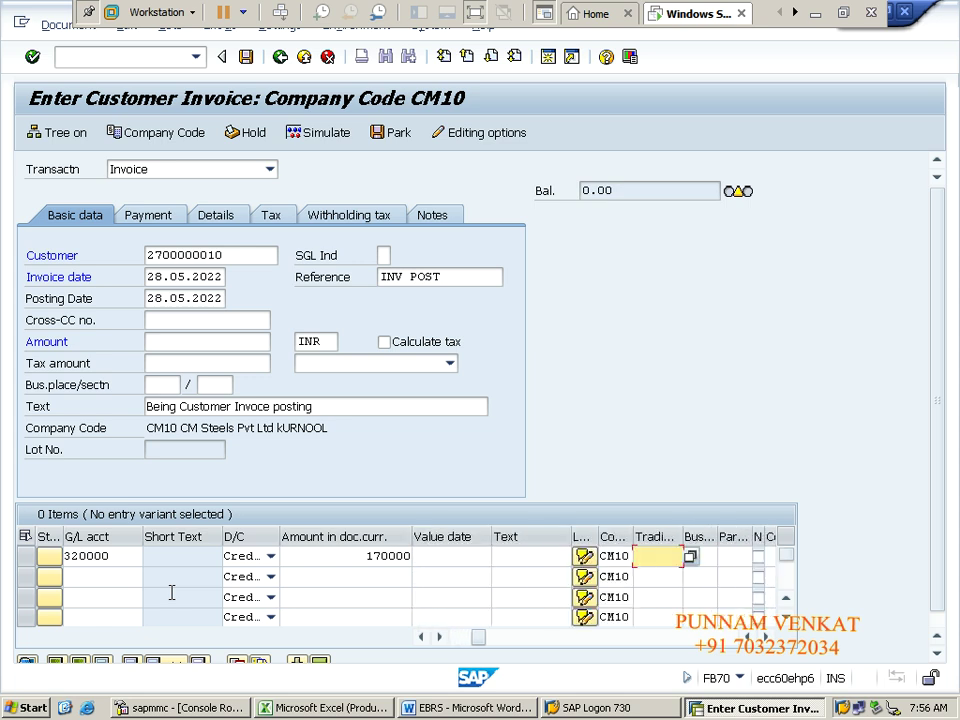
key(Down)
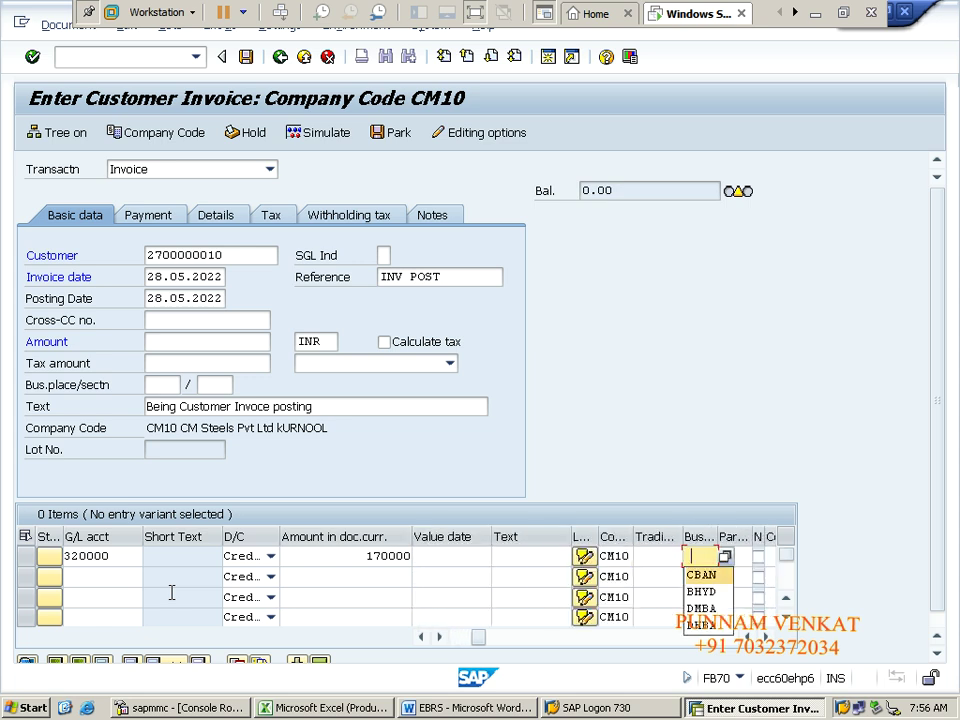
key(Return)
key(Tab)
key(Tab)
key(Tab)
key(Tab)
key(Tab)
key(Tab)
key(Tab)
key(Tab)
key(Tab)
key(Tab)
key(Tab)
key(Tab)
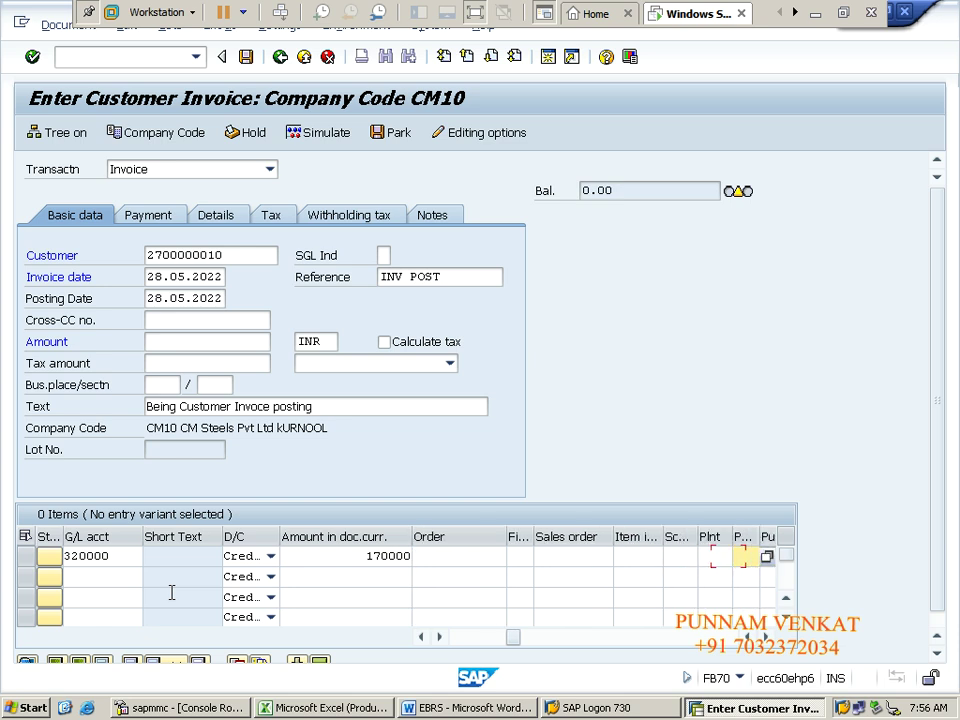
key(Return)
key(Tab)
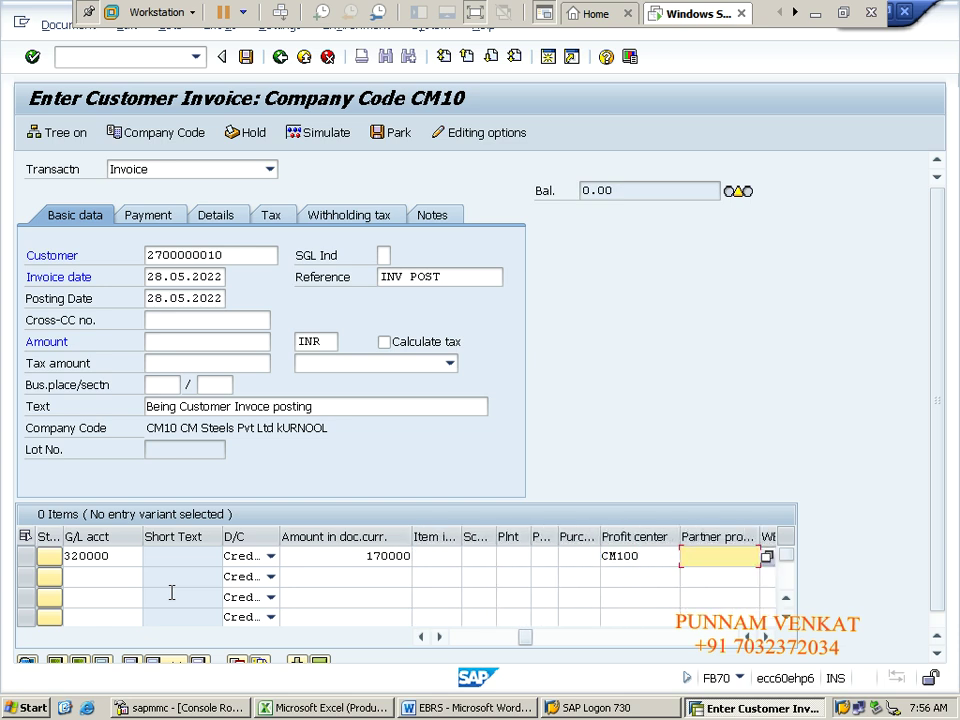
key(shift+Tab)
key(BackSpace)
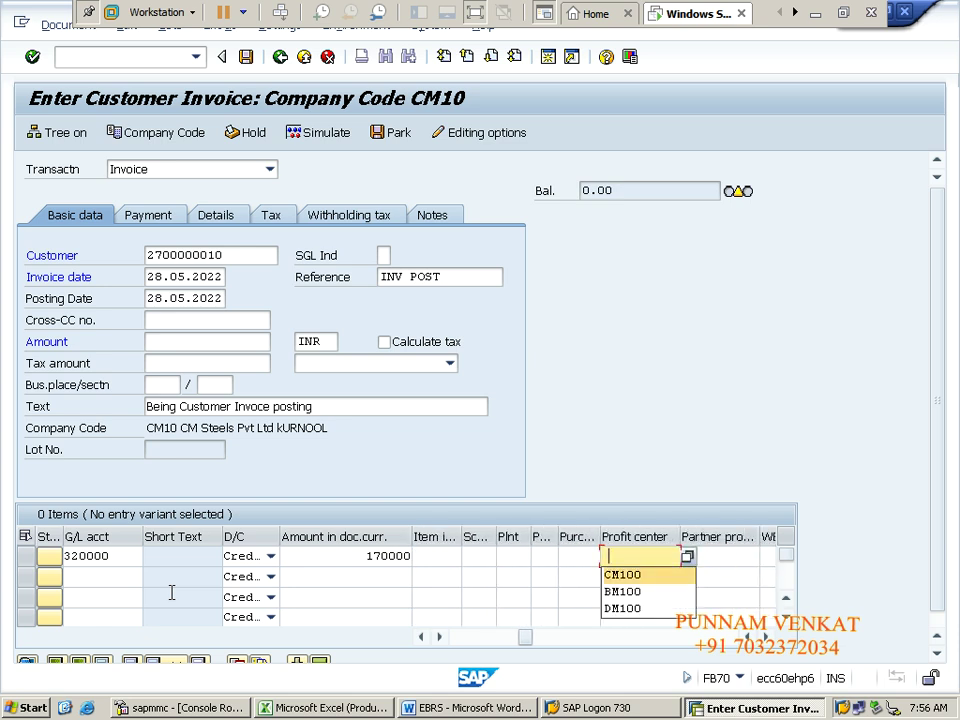
key(Return)
key(Tab)
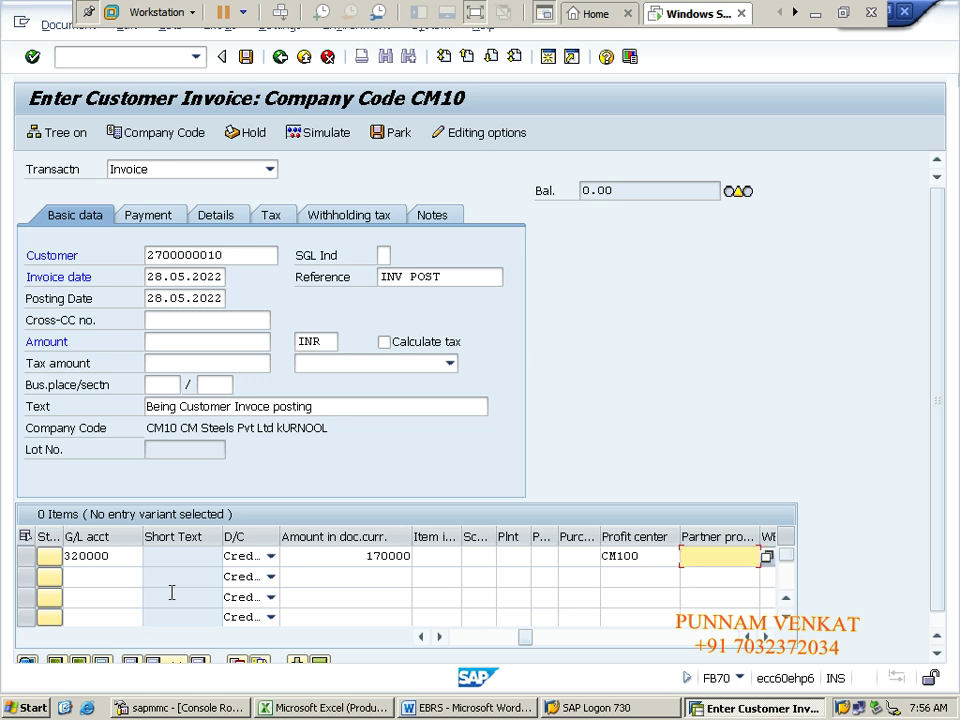
key(Return)
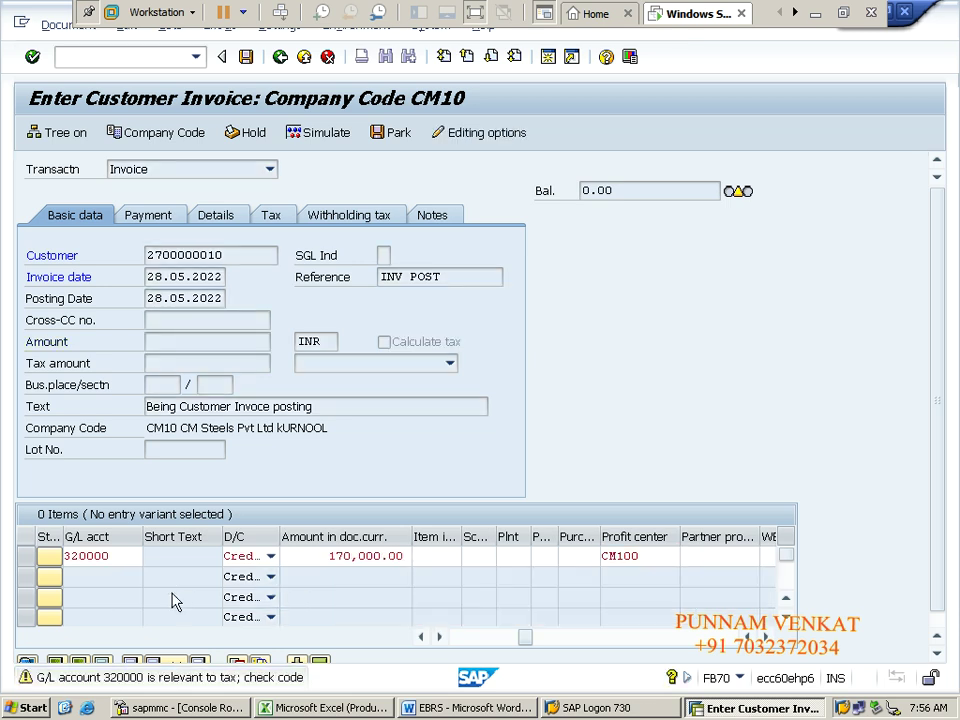
key(Return)
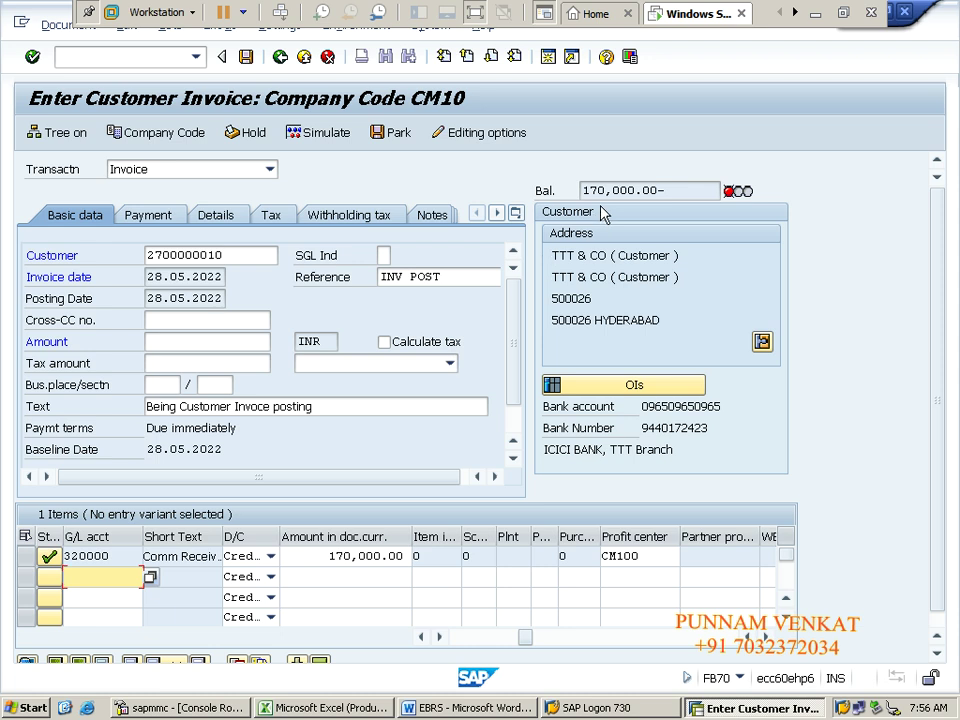
Step: Copy the 170,000.00 balance into the header Amount field and clear the tax warning
mouse_move(587, 195)
mouse_down()
mouse_move(655, 197)
mouse_move(575, 190)
mouse_up()
key(ctrl+c)
click(672, 194)
click(579, 191)
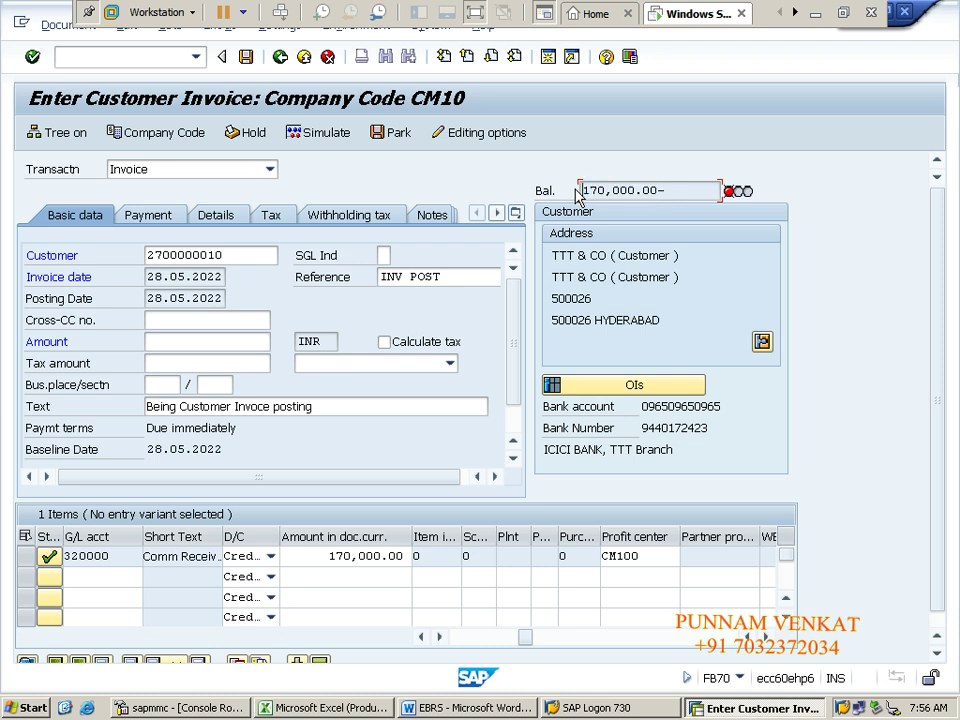
click(161, 342)
key(ctrl+v)
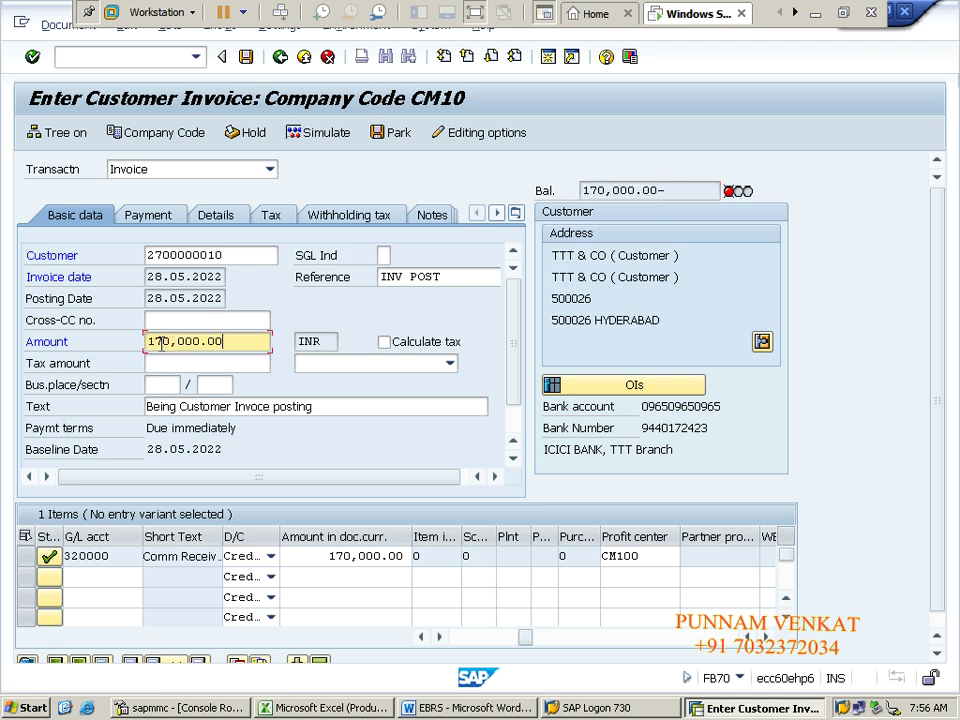
key(Return)
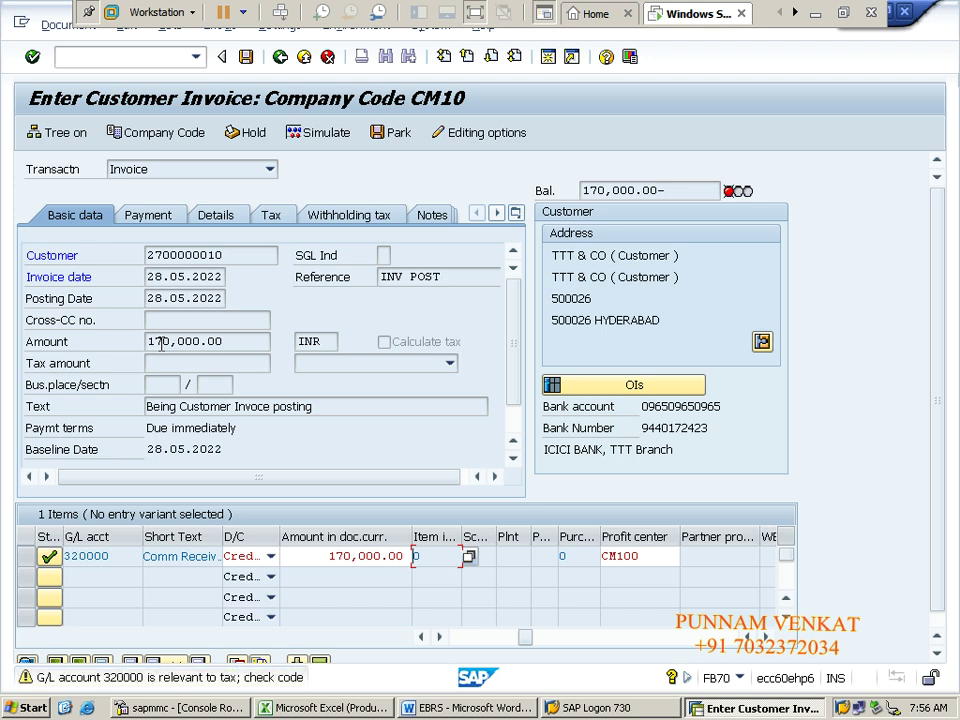
key(Return)
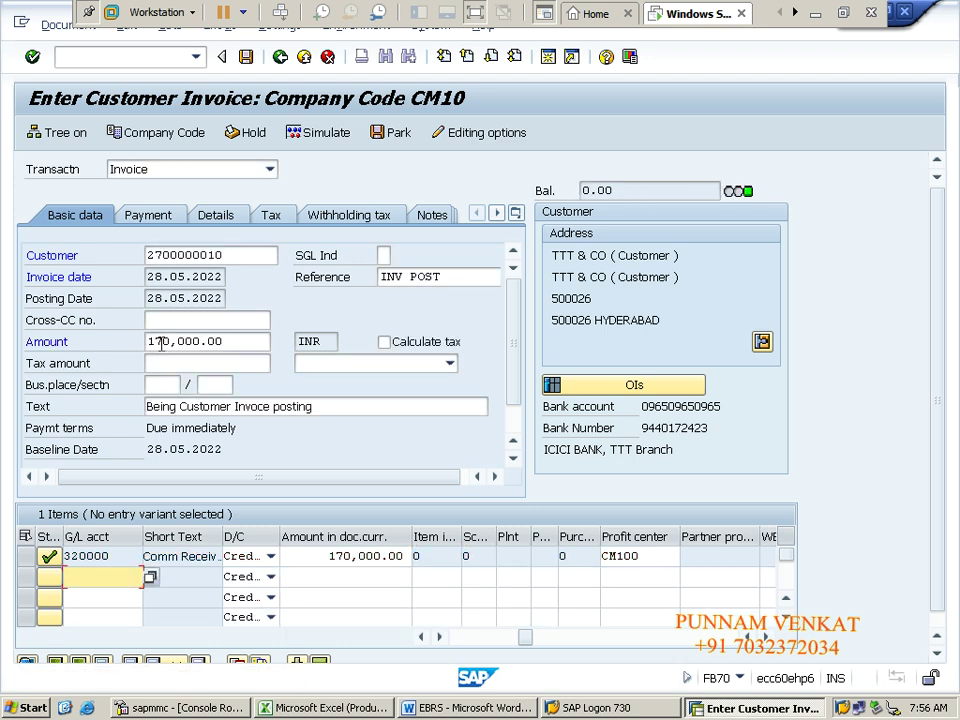
click(313, 135)
click(313, 135)
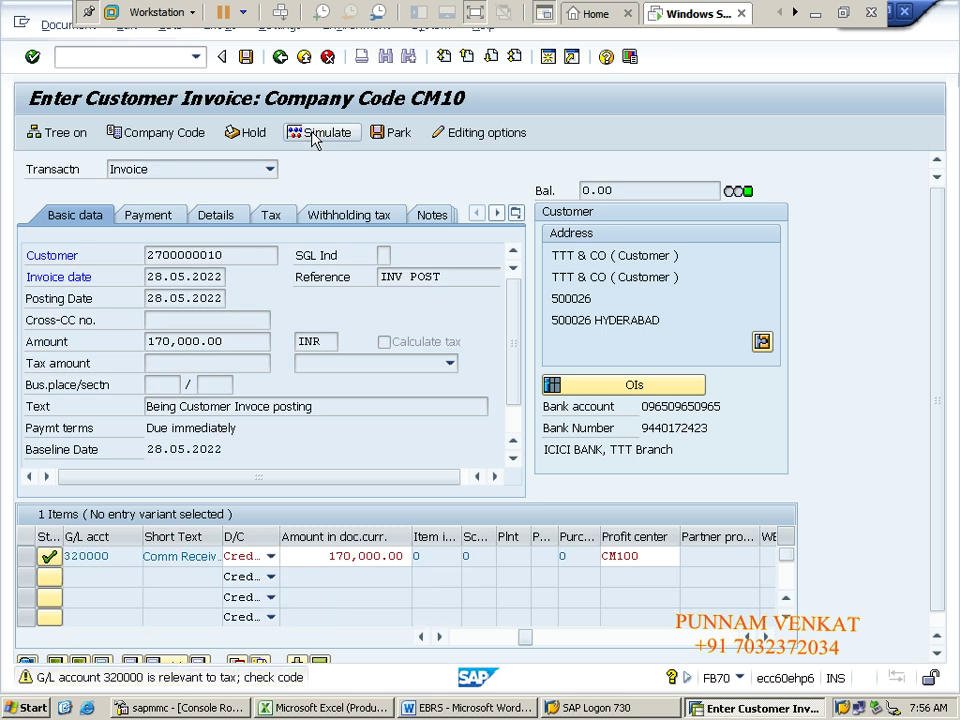
click(245, 57)
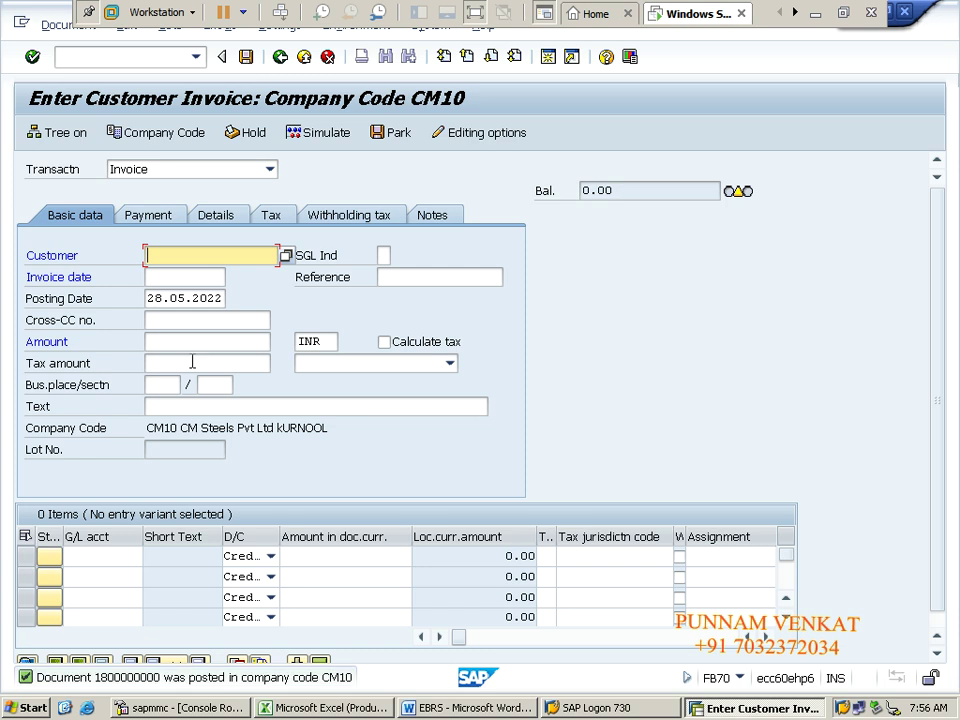
click(62, 26)
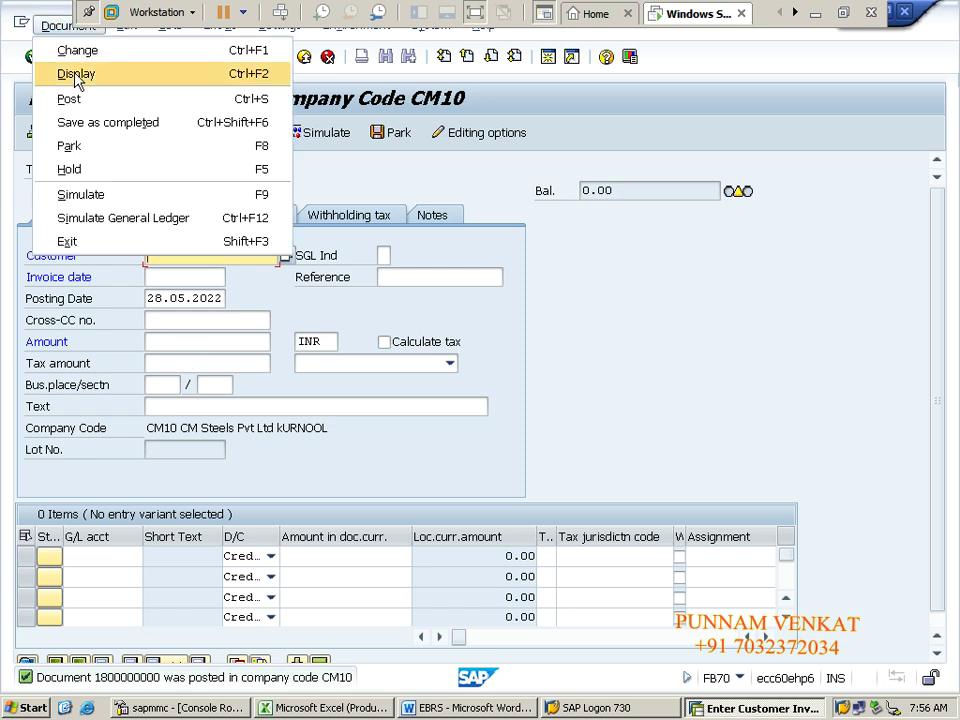
click(73, 73)
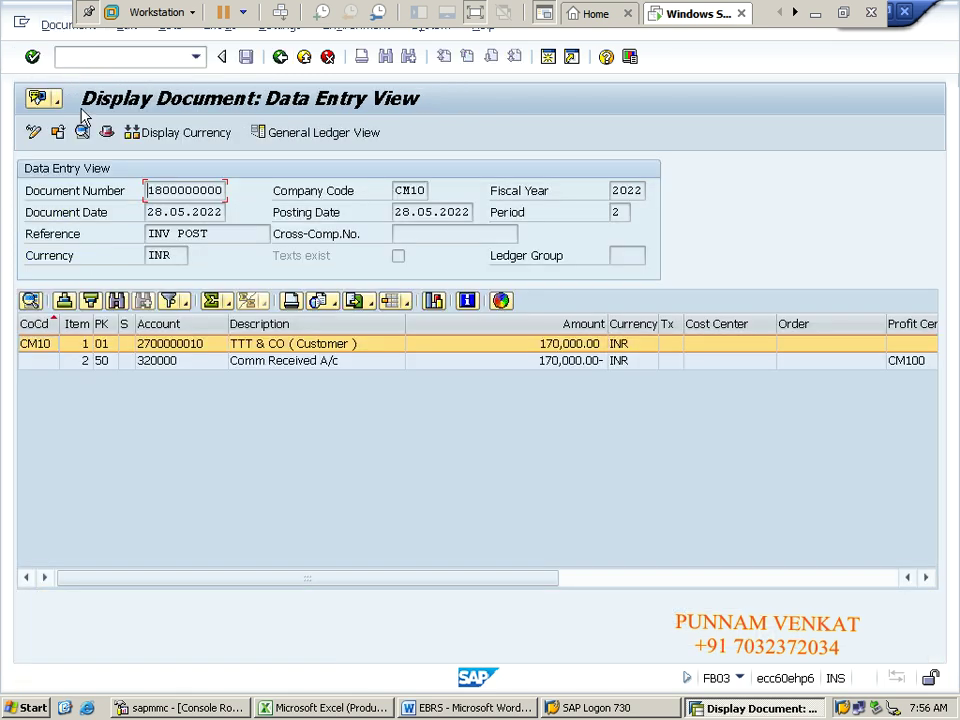
click(272, 358)
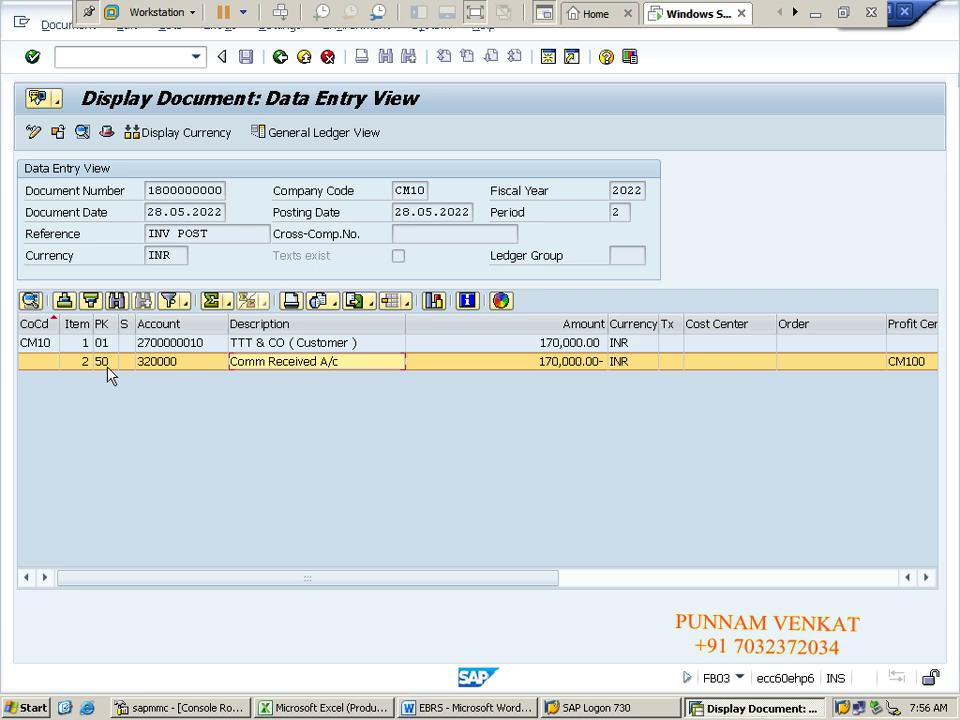
click(268, 343)
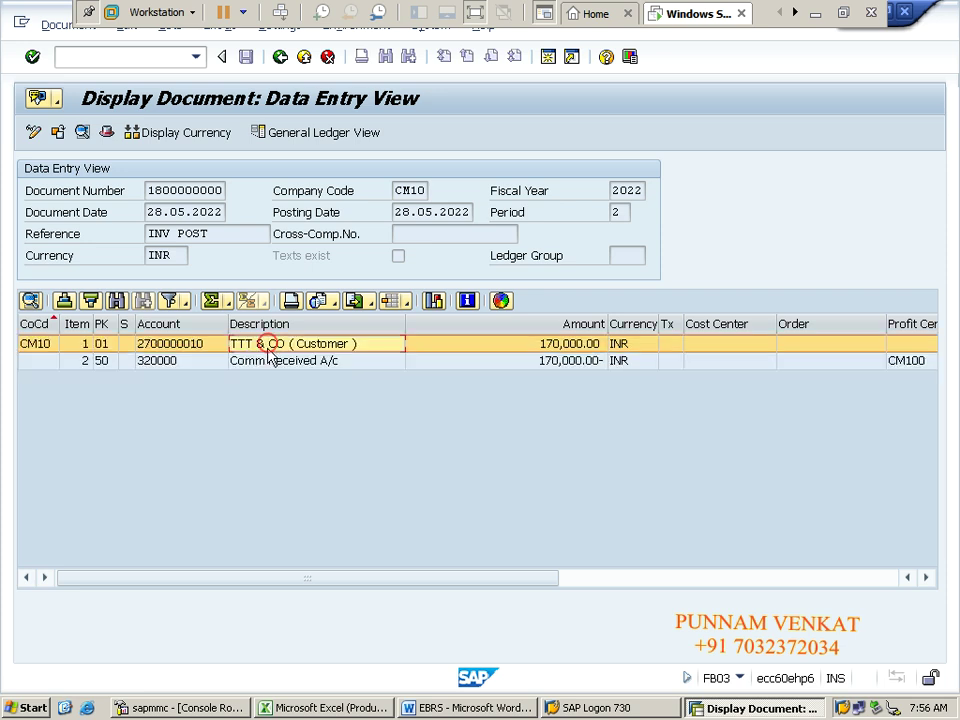
click(251, 366)
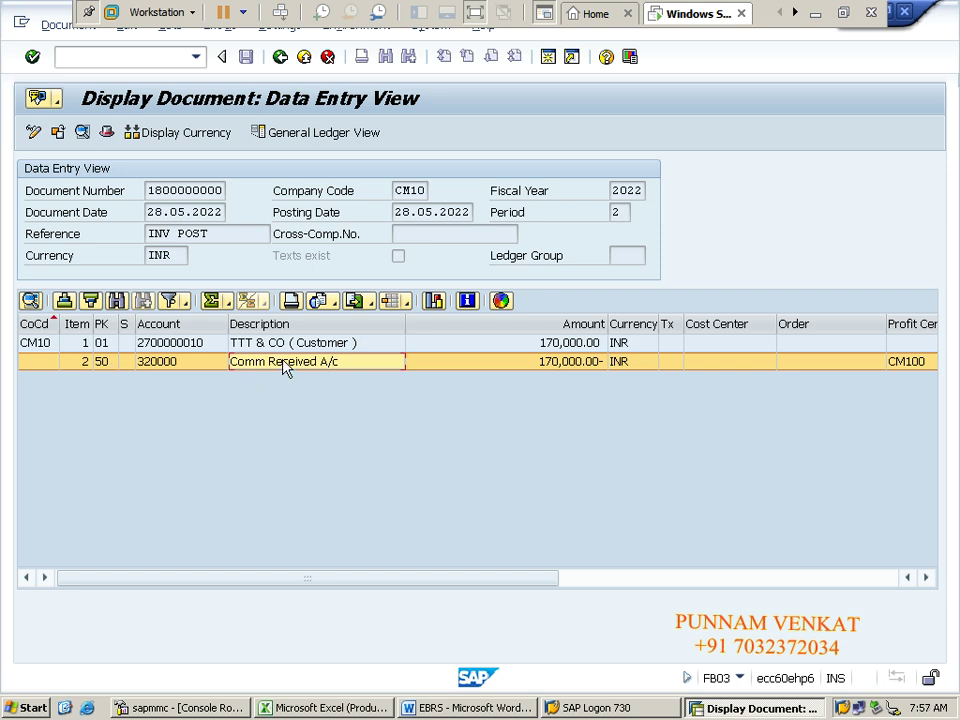
Step: Return to the SAP Easy Access menu with /n
click(142, 60)
text(/n)
key(Return)
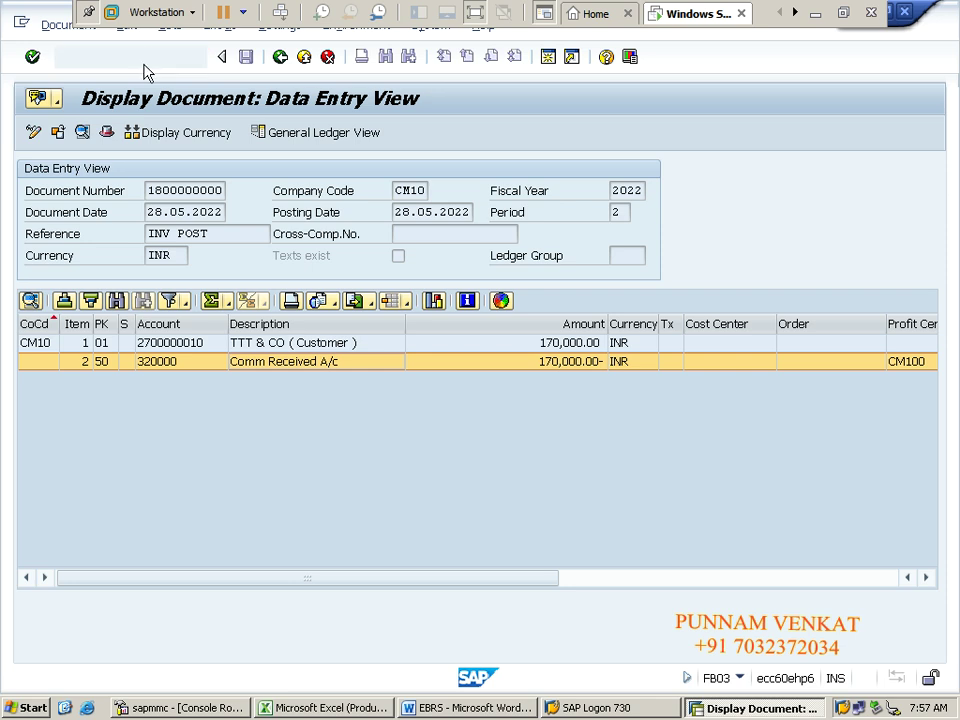
Step: Return to the Excel sheet and select the vendor payment block A9:D15
click(813, 15)
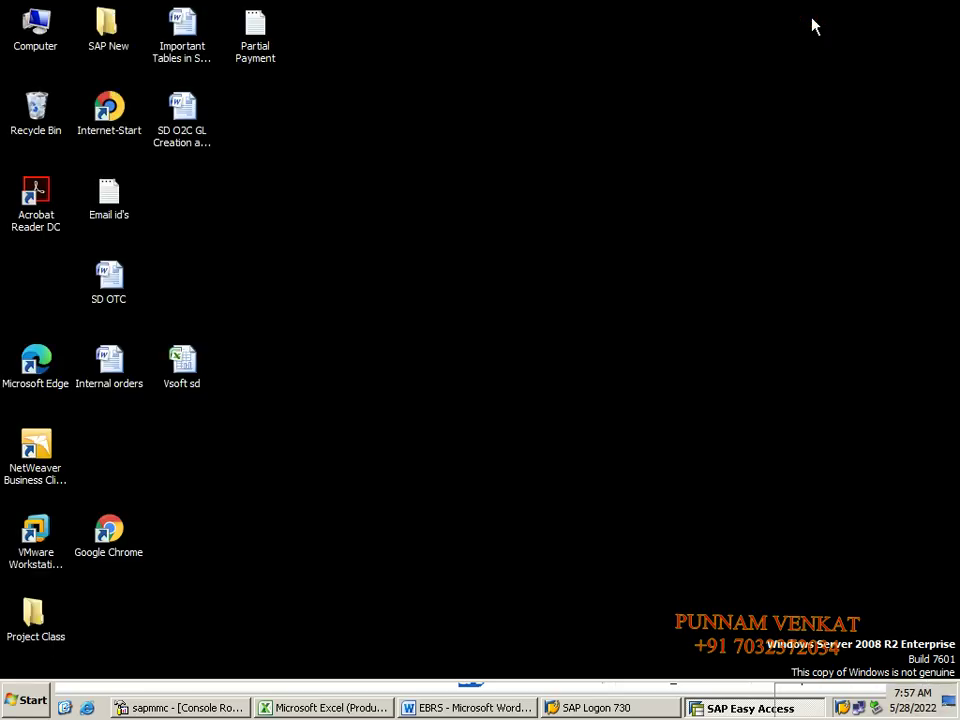
key(alt+Tab)
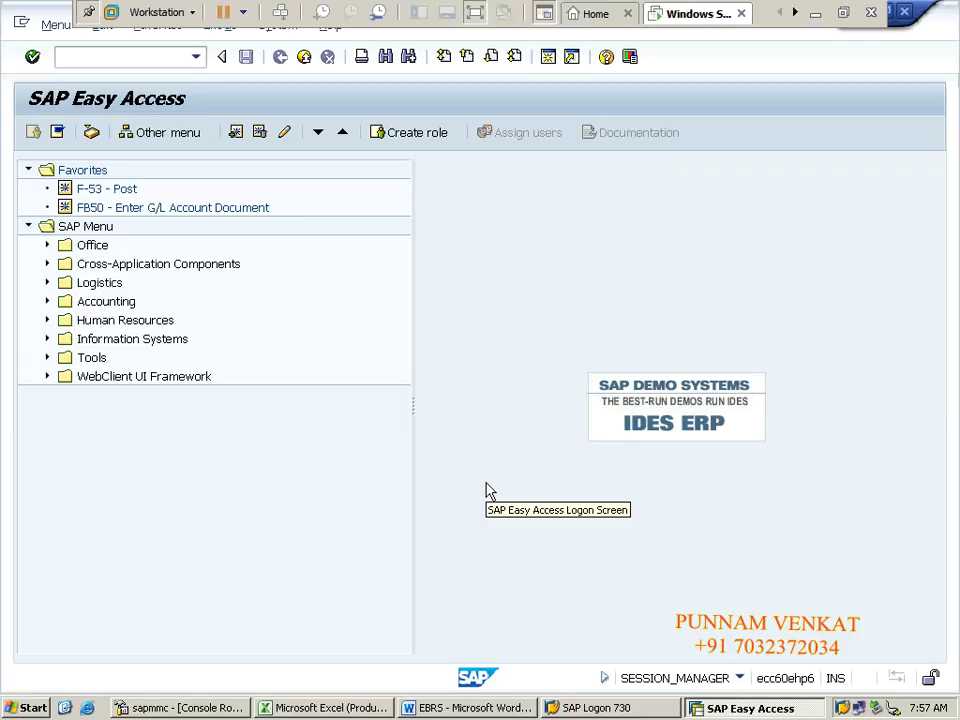
key(alt+Tab)
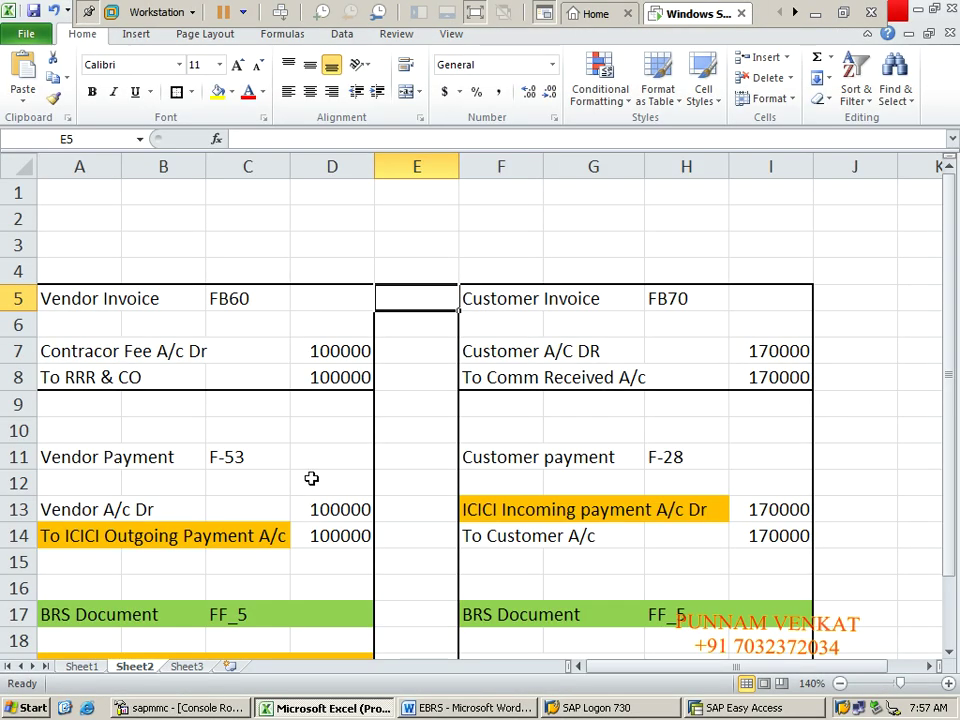
click(313, 480)
key(Down)
key(Down)
key(Down)
key(Down)
key(Down)
key(Down)
key(Down)
key(Down)
key(Down)
key(Down)
key(Down)
key(Down)
key(Down)
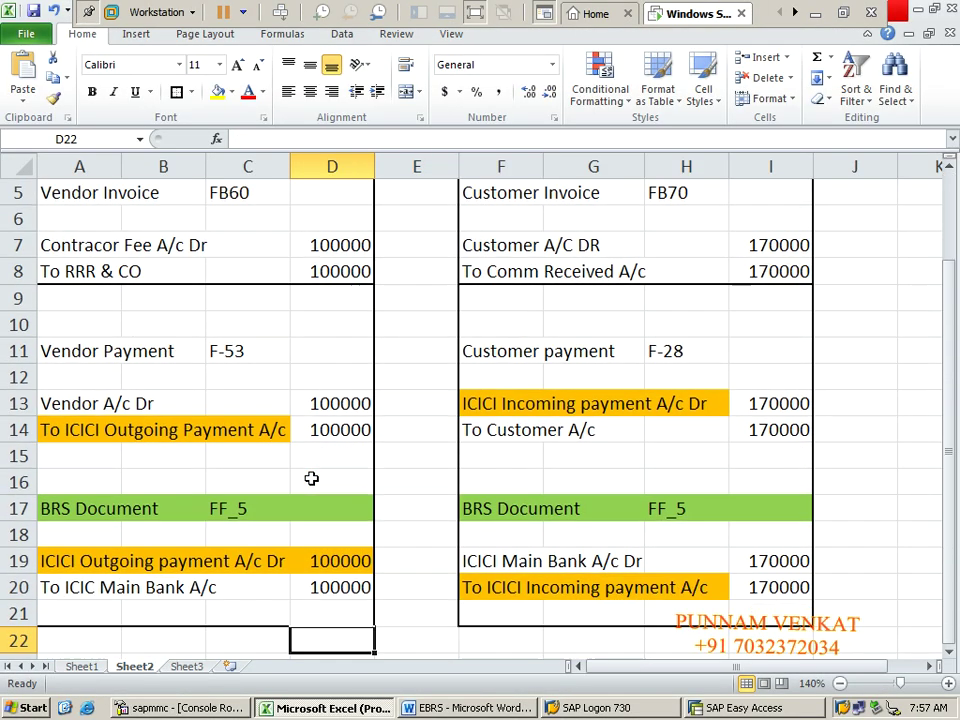
drag(45, 208, 332, 245)
key(shift+Down)
key(shift+Down)
key(shift+Down)
key(shift+Down)
key(shift+Down)
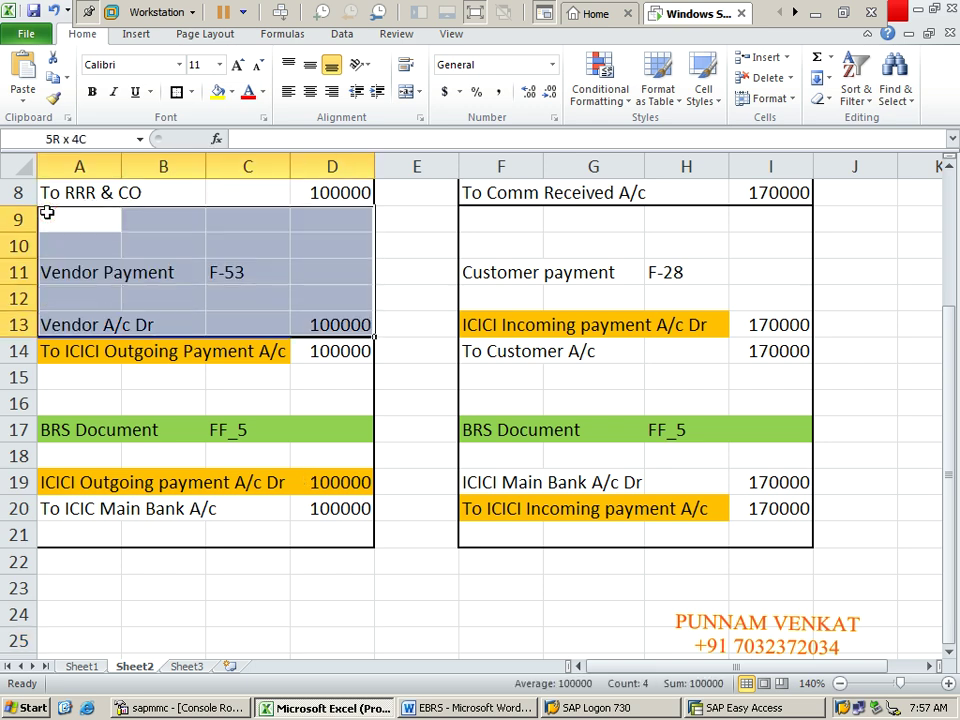
Step: Add a border to A9:D15 and set its fill to No Fill
click(176, 92)
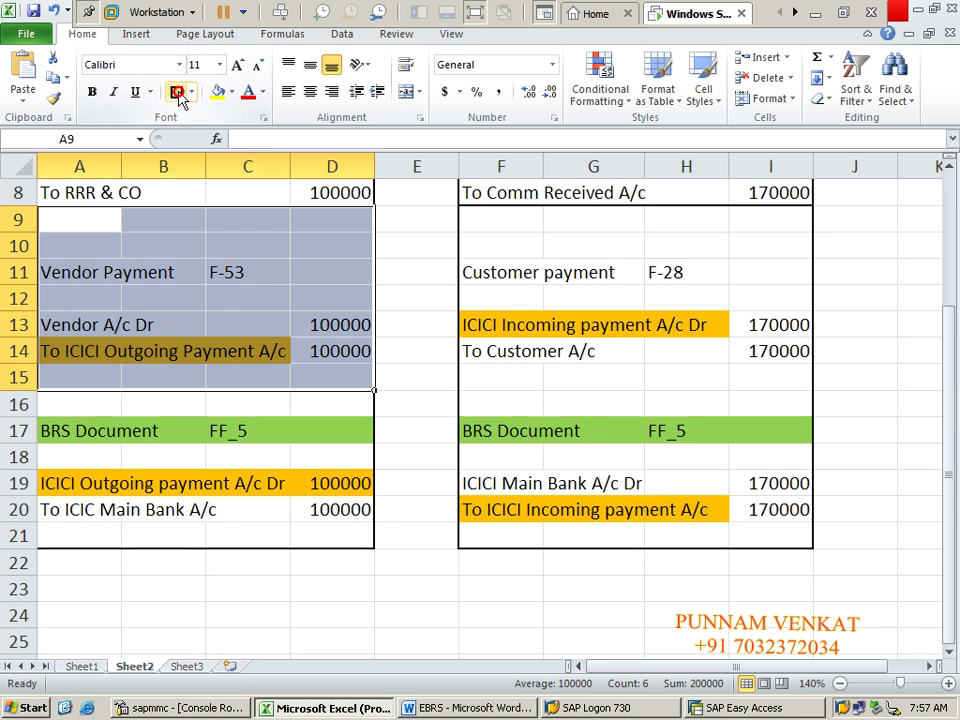
click(231, 92)
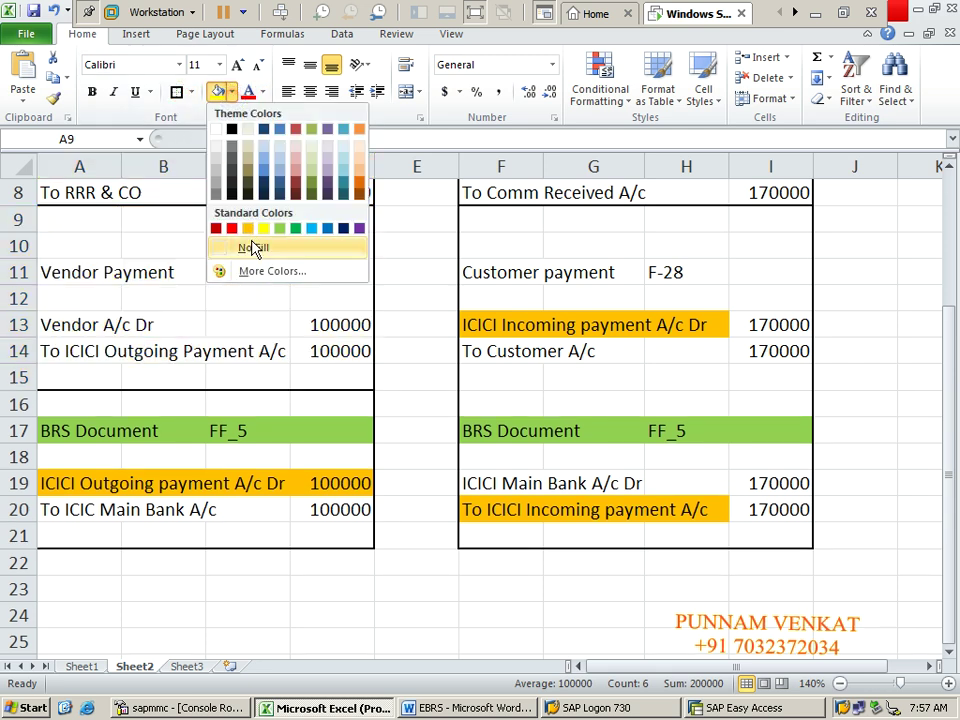
click(253, 248)
Step: Check the vendor entry cells A11 to D14, ending on cell A13
click(222, 286)
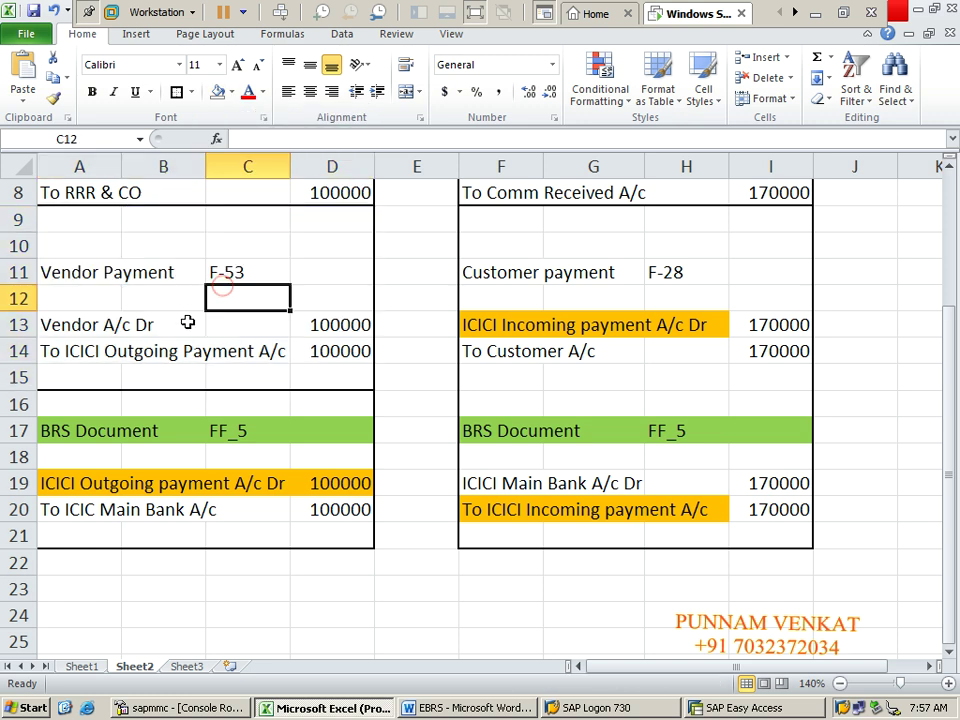
click(125, 309)
click(68, 278)
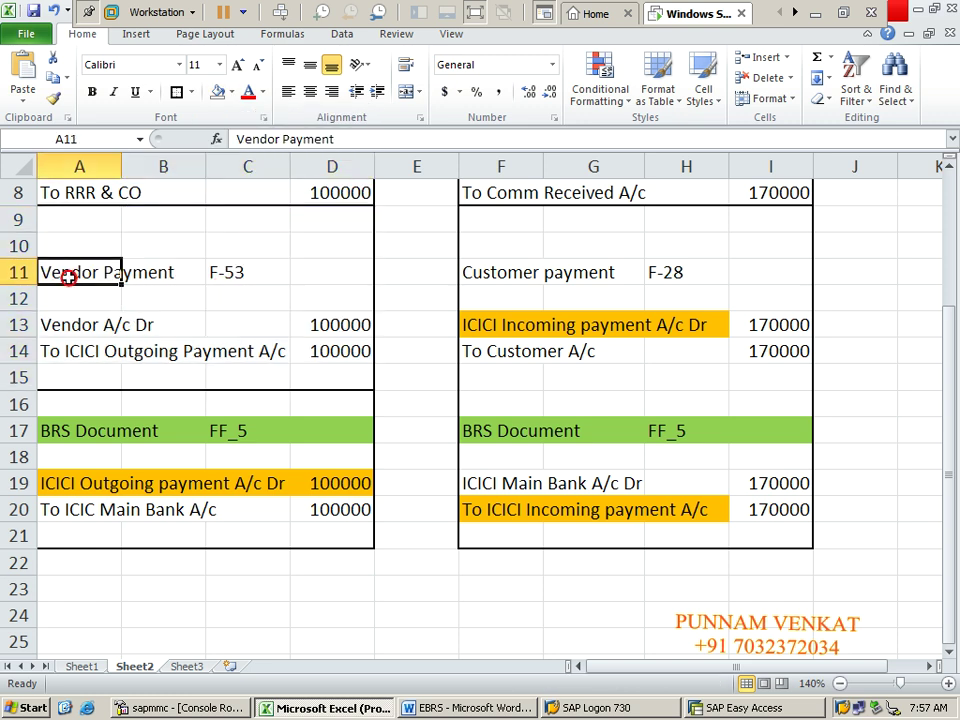
click(92, 321)
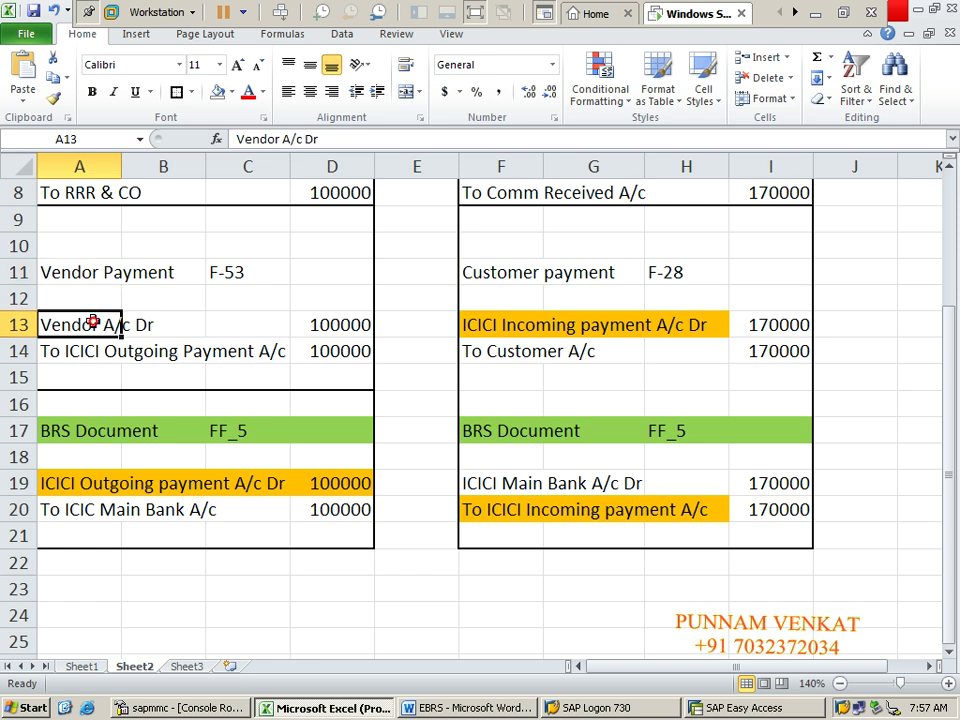
key(shift+Right)
key(shift+Right)
key(shift+Right)
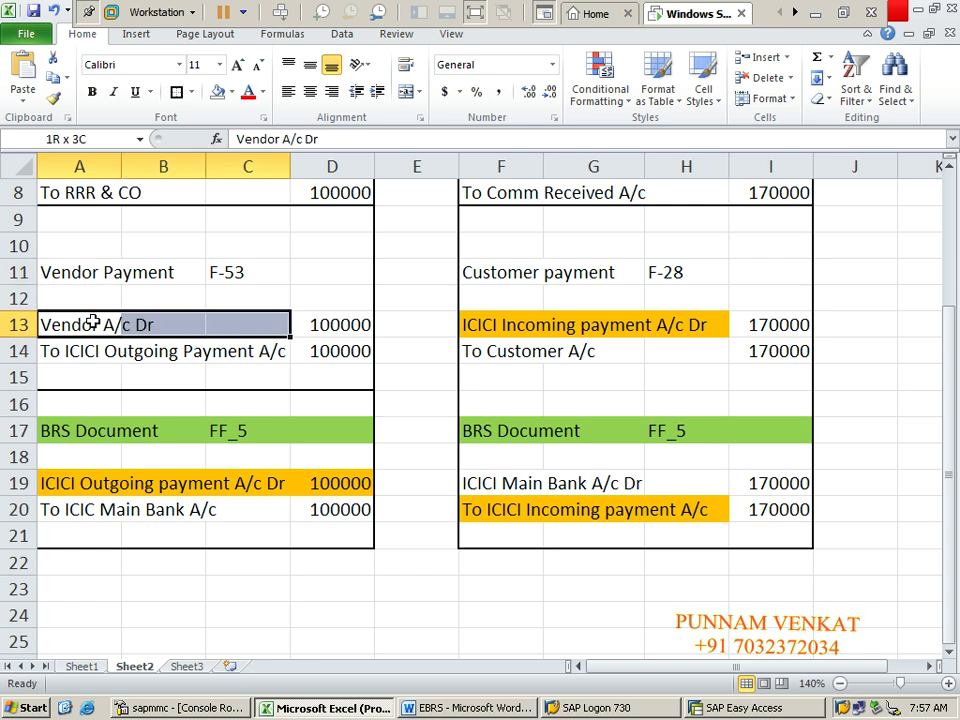
key(shift+Down)
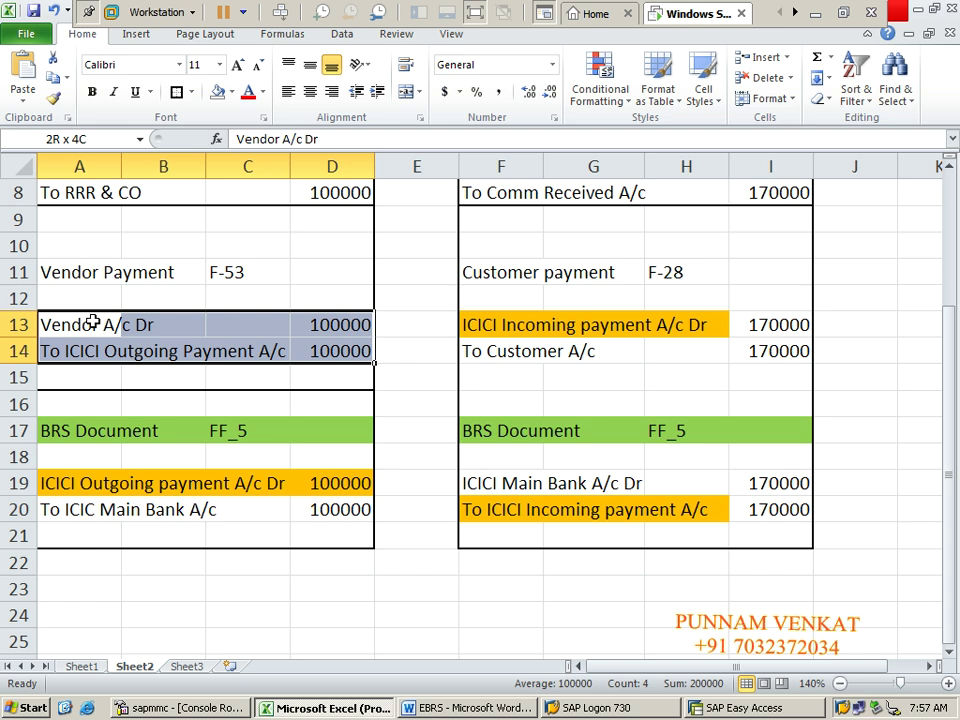
click(92, 322)
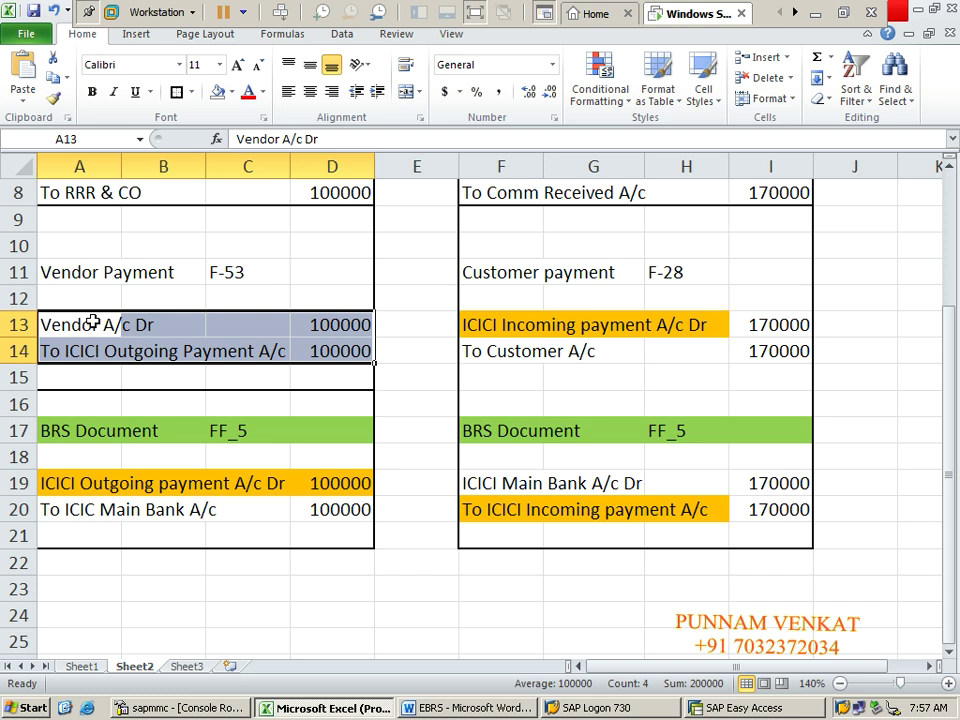
Step: Change A13 from Vendor A/c Dr to 'RRR & CO A/c Dr'
click(258, 139)
key(BackSpace)
key(BackSpace)
key(BackSpace)
key(BackSpace)
key(BackSpace)
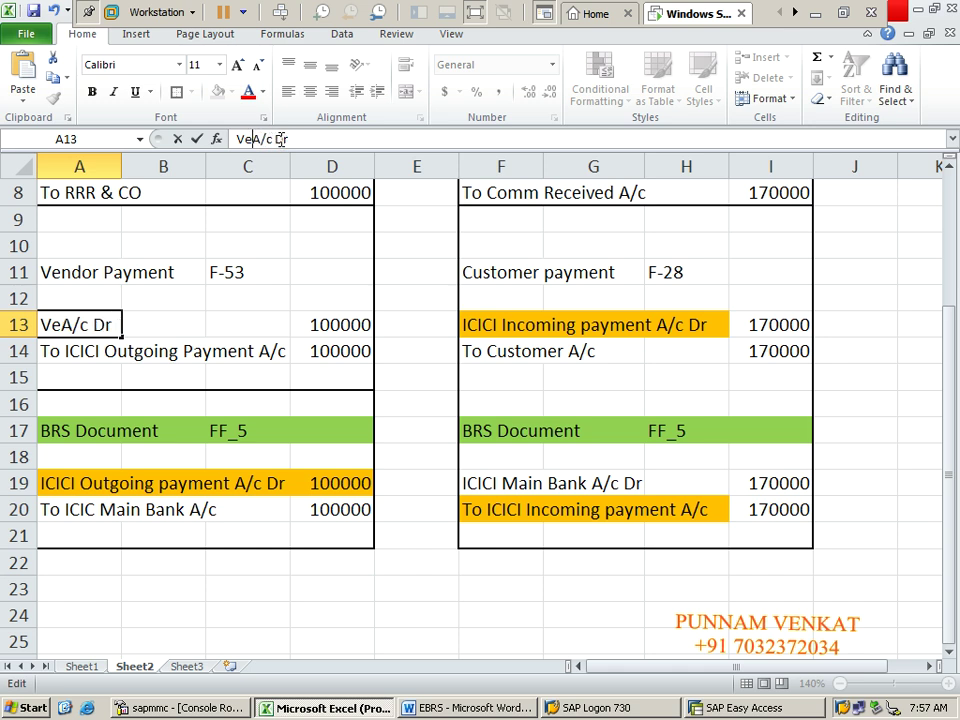
key(BackSpace)
key(BackSpace)
text(RRR & C)
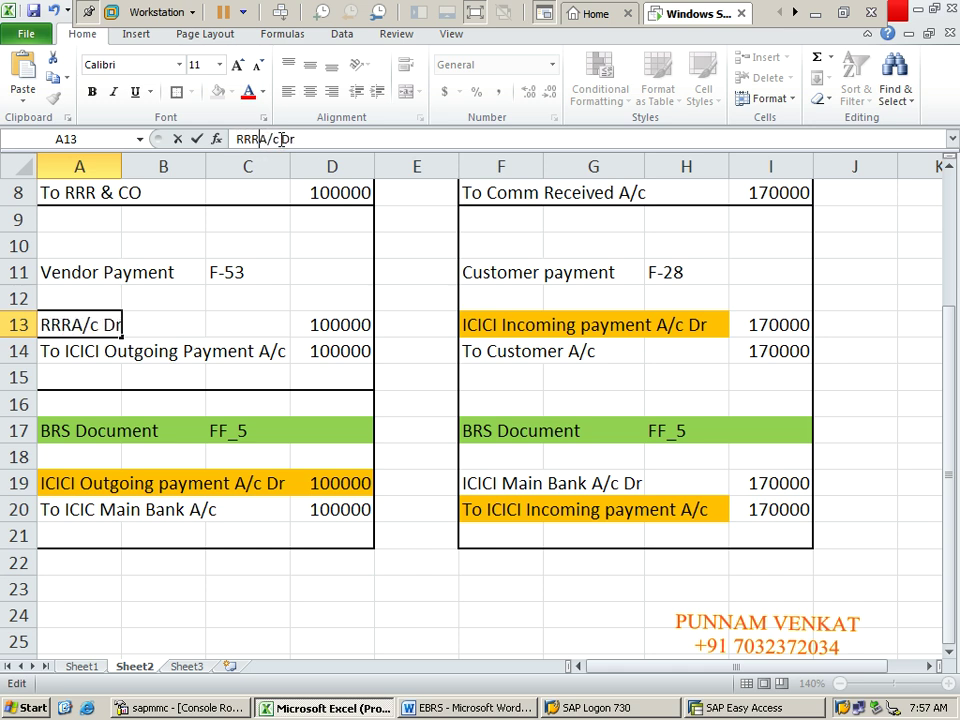
text(O)
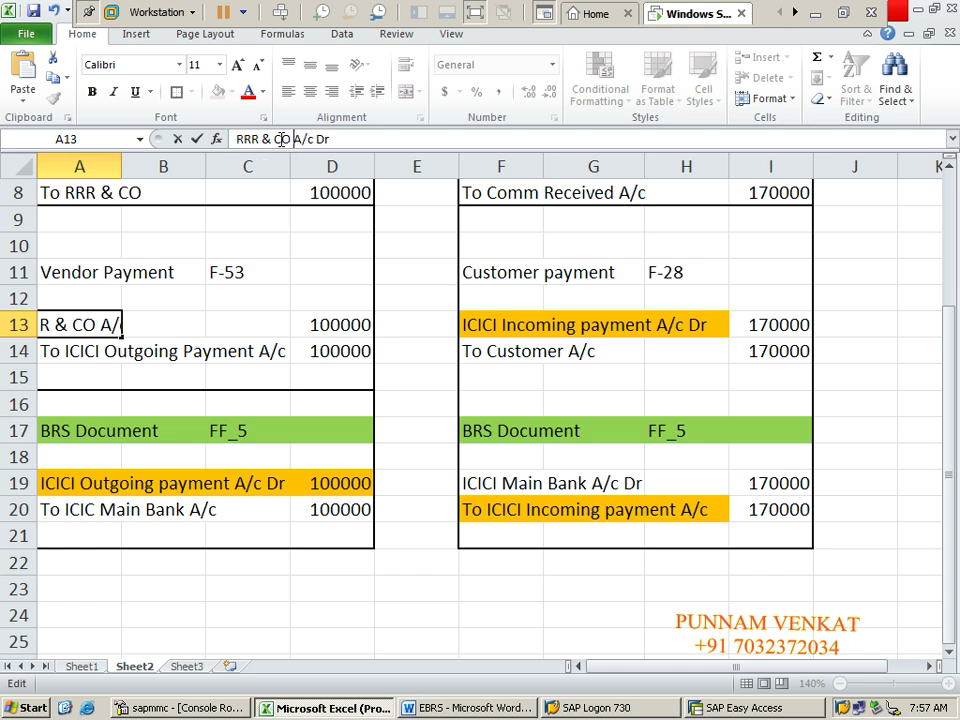
key(Return)
Step: Review the F-53 entry lines and heading, then switch to the SAP window
click(141, 353)
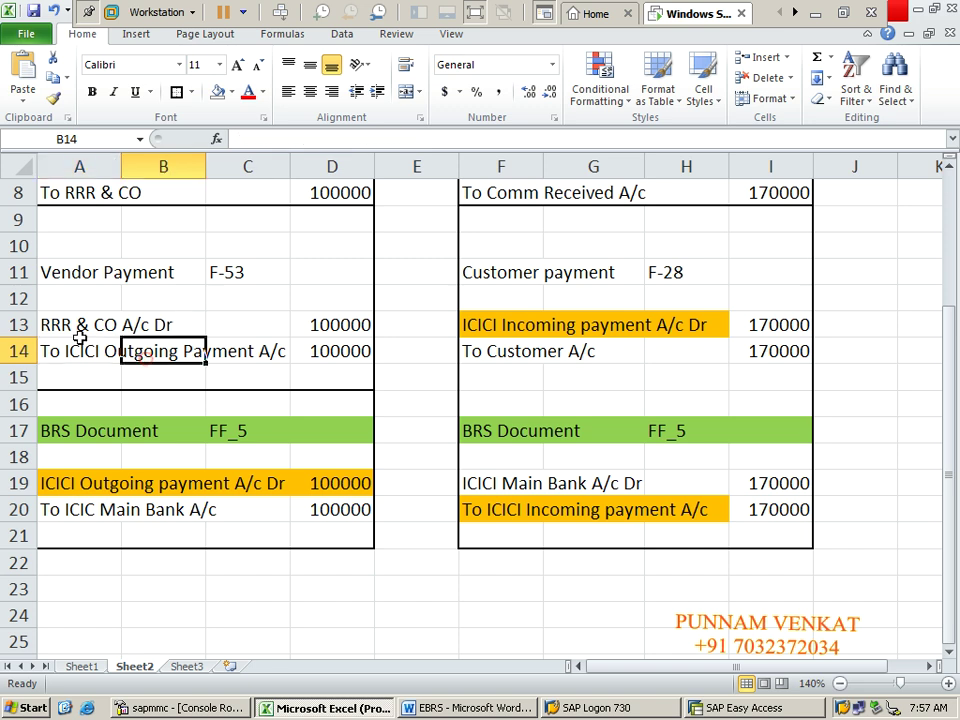
click(66, 330)
drag(66, 333, 330, 351)
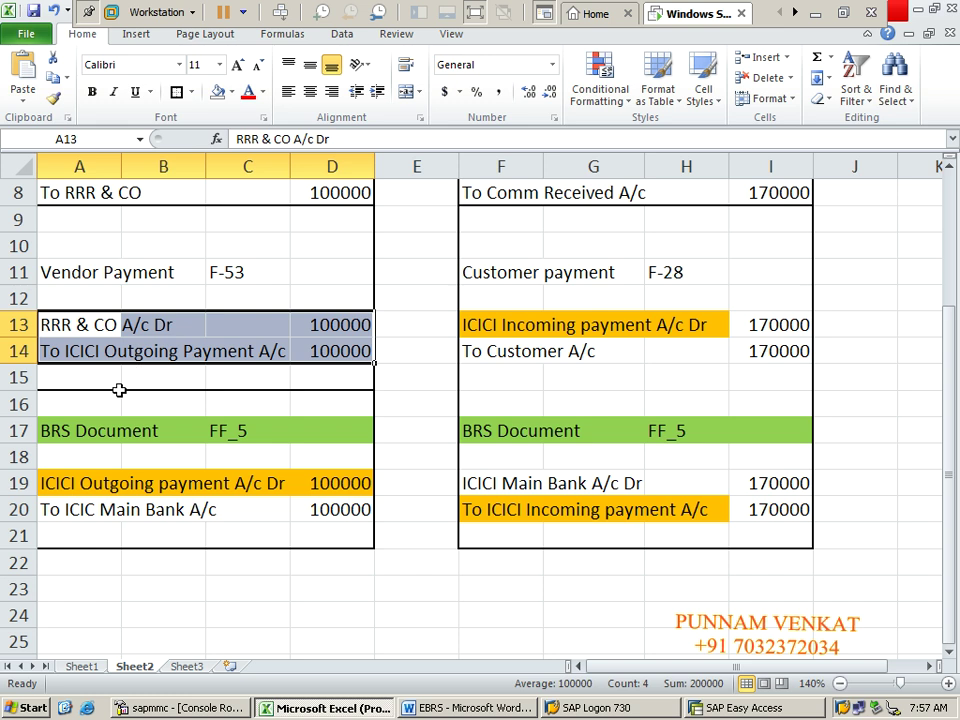
click(149, 376)
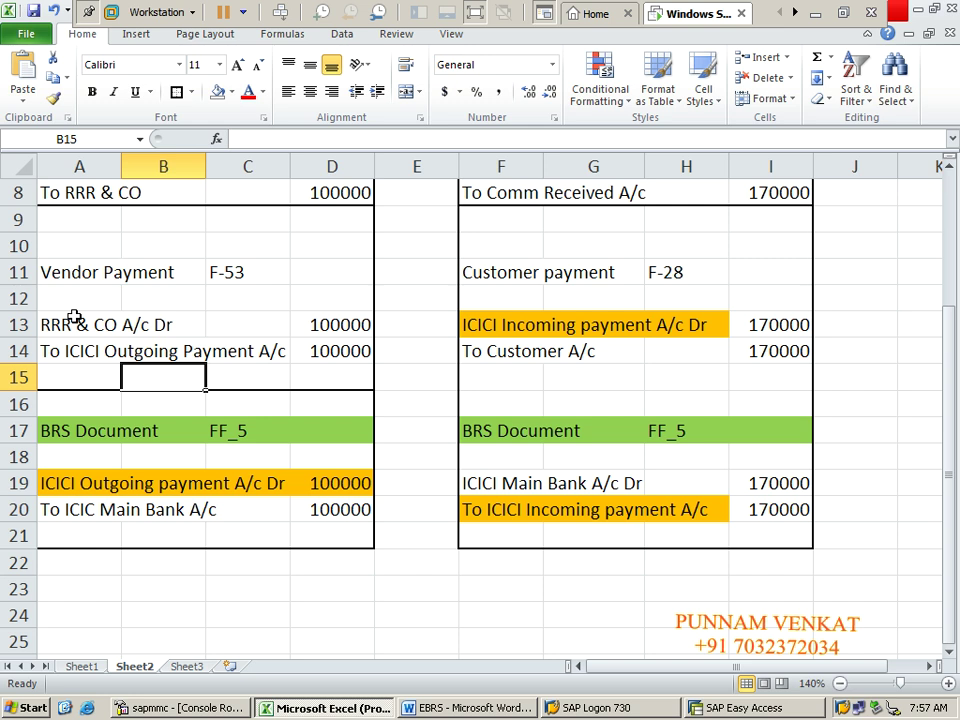
click(58, 272)
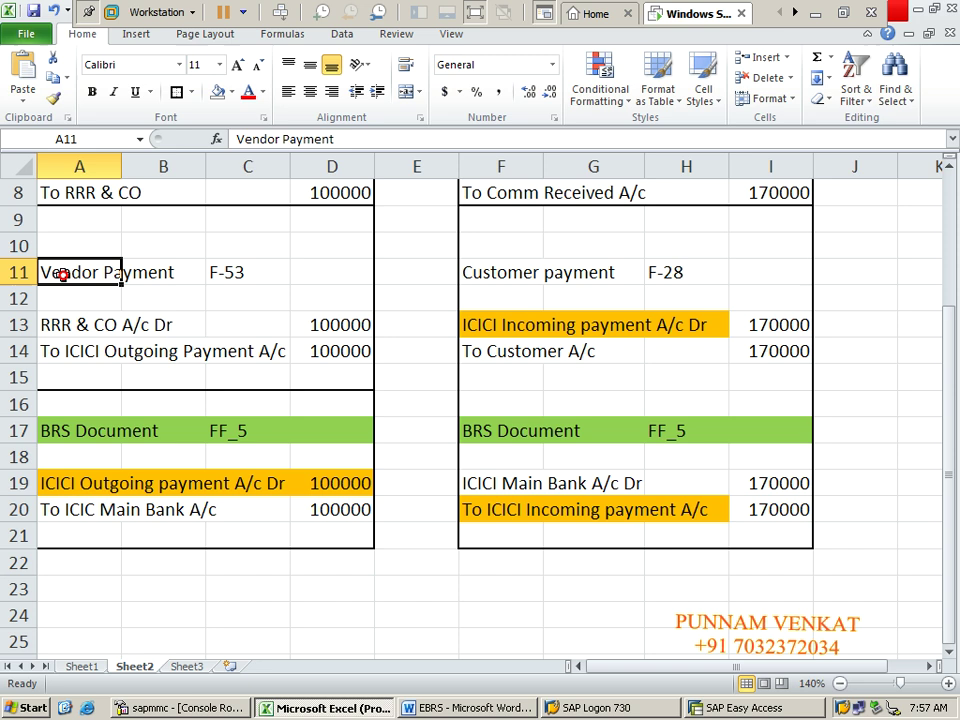
click(254, 266)
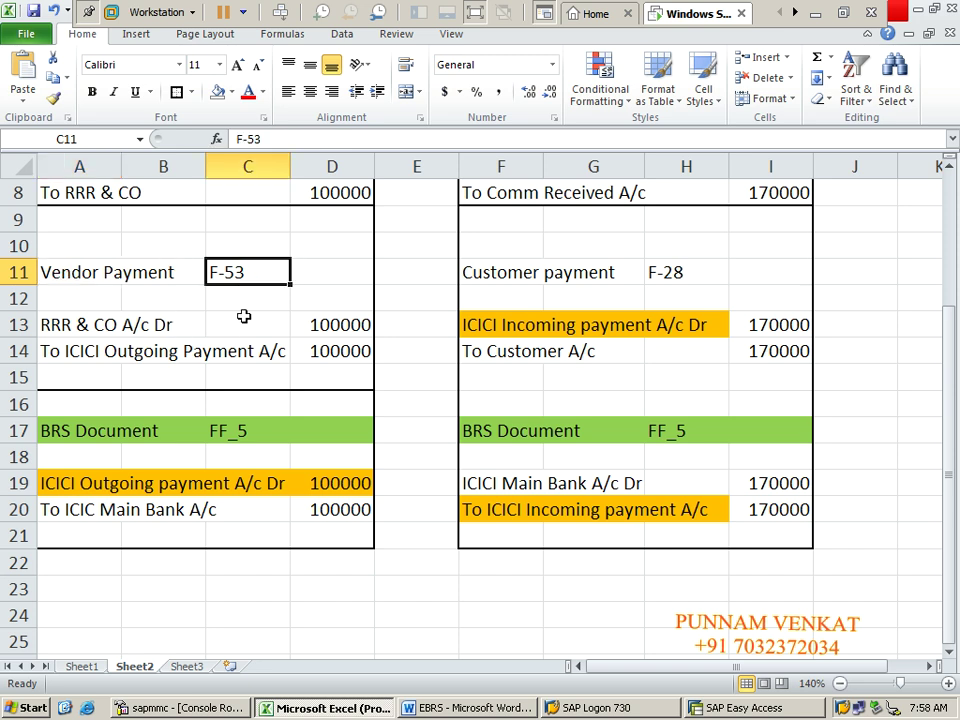
key(alt+Tab)
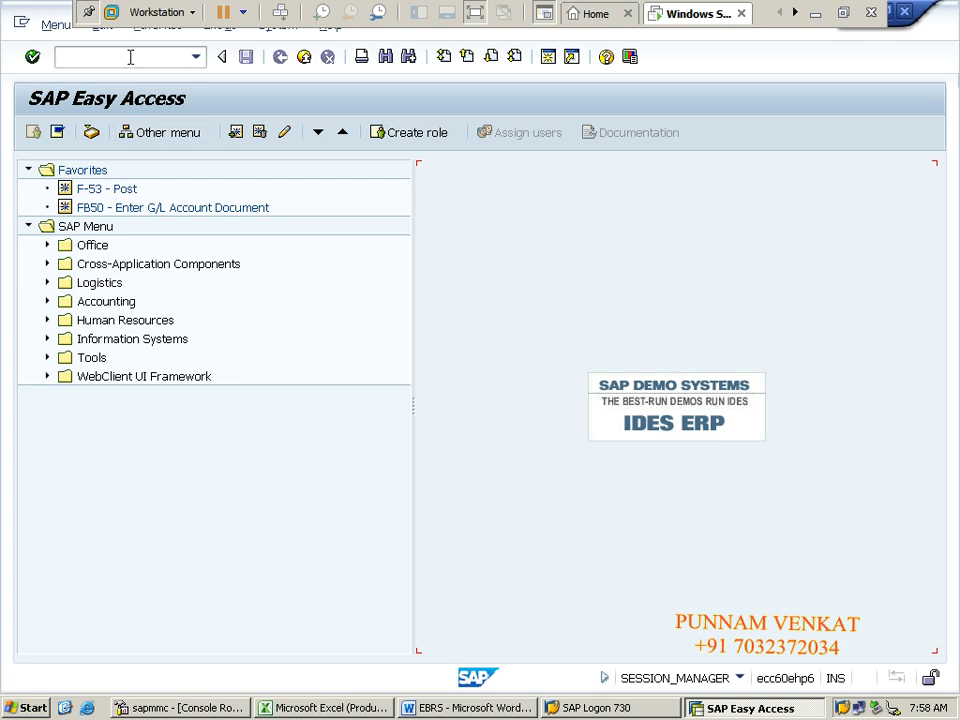
Step: Run transaction F-53 and paste 28.05.2022 as the document date
click(130, 57)
key(Return)
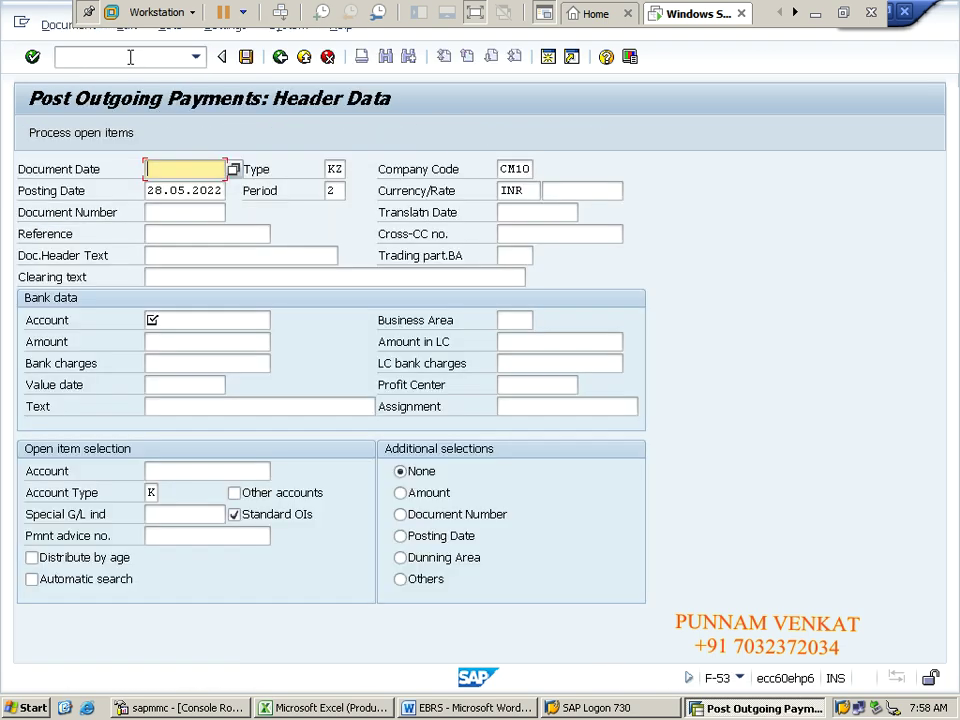
key(Tab)
key(ctrl+c)
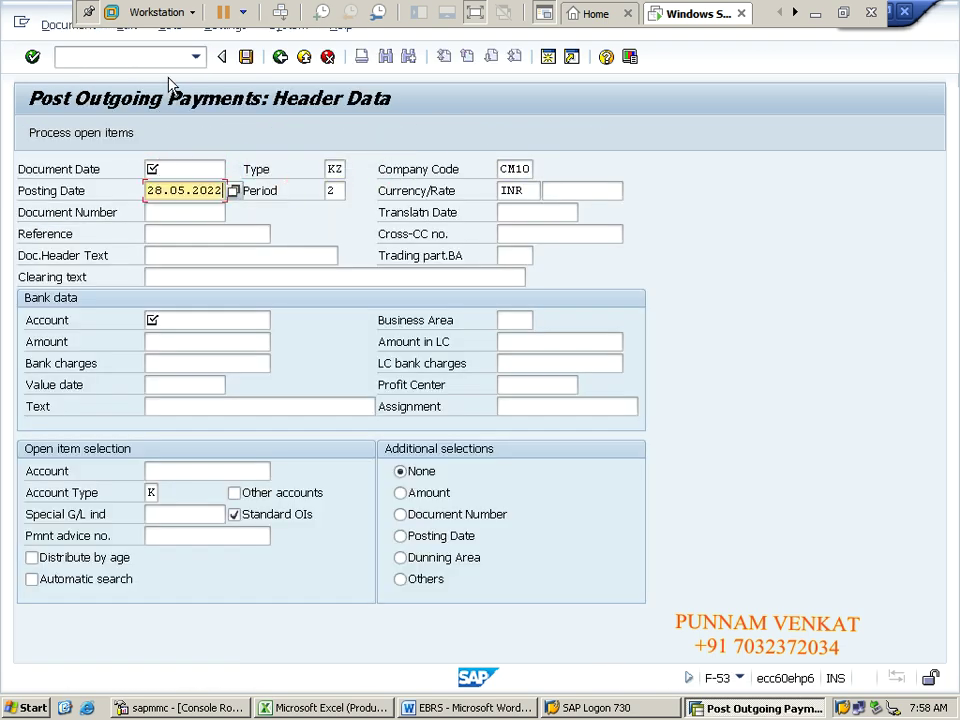
key(shift+Tab)
key(shift+Tab)
key(shift+Tab)
key(ctrl+v)
Step: Set the header reference to 'Vendor pay' from the field's earlier entries
key(Tab)
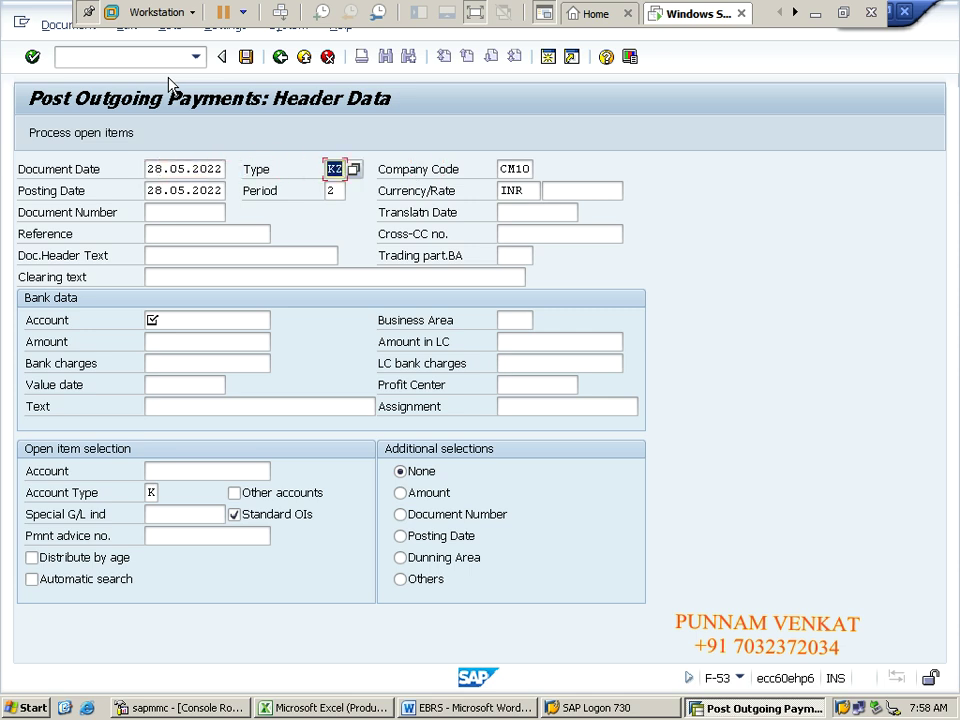
key(Tab)
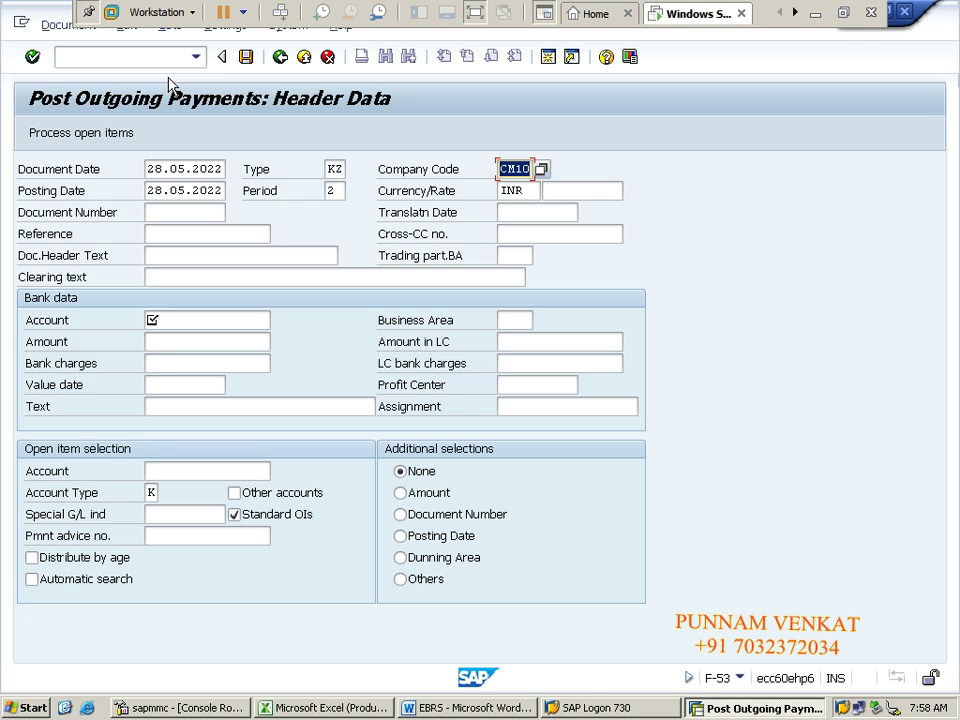
key(Tab)
key(Tab)
key(Tab)
key(Tab)
key(Tab)
key(Tab)
key(Tab)
key(Tab)
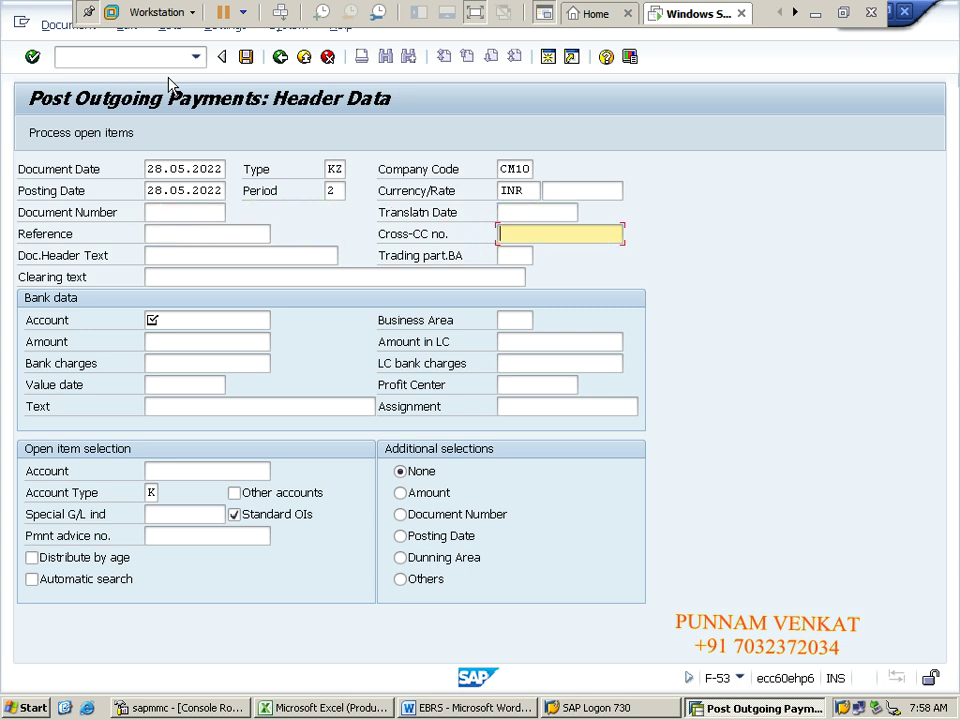
key(shift+Tab)
key(Down)
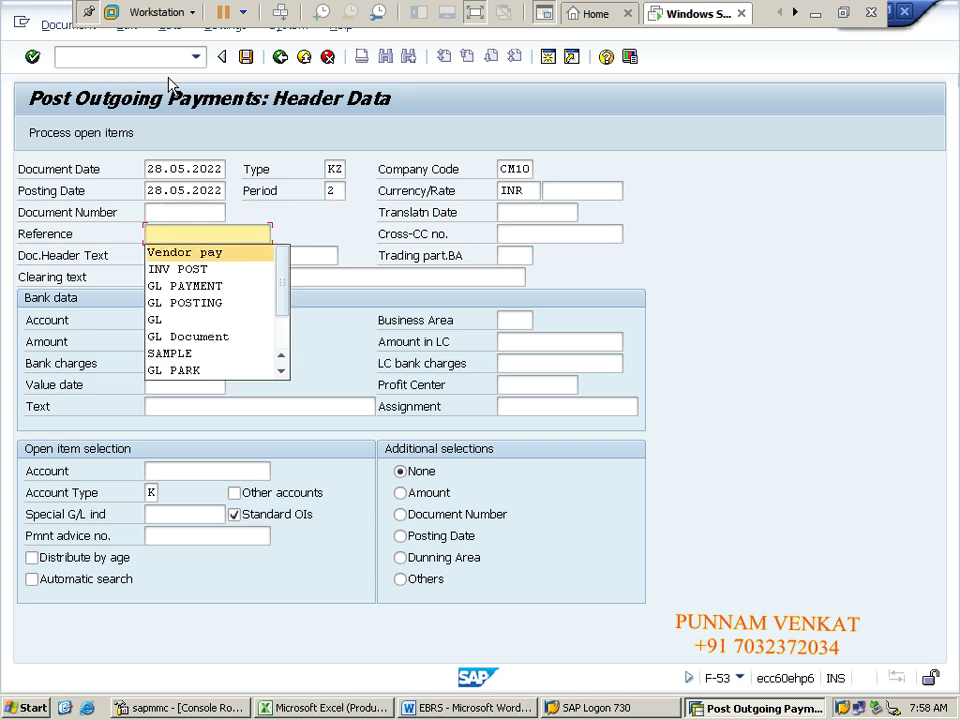
key(Tab)
key(Tab)
key(Tab)
key(Tab)
key(Tab)
key(Tab)
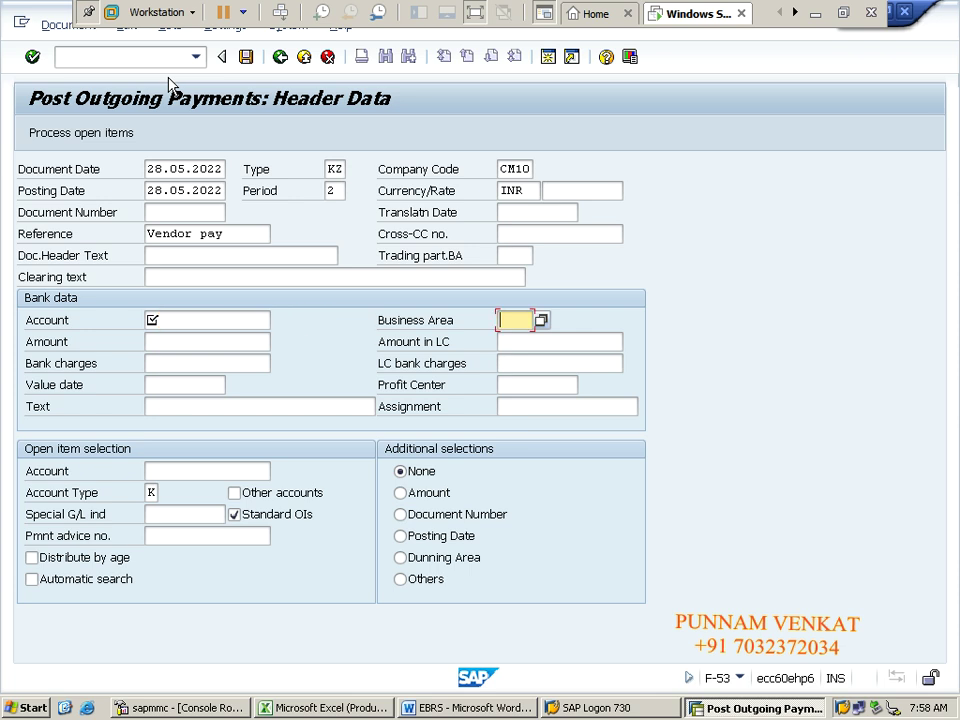
key(shift+Tab)
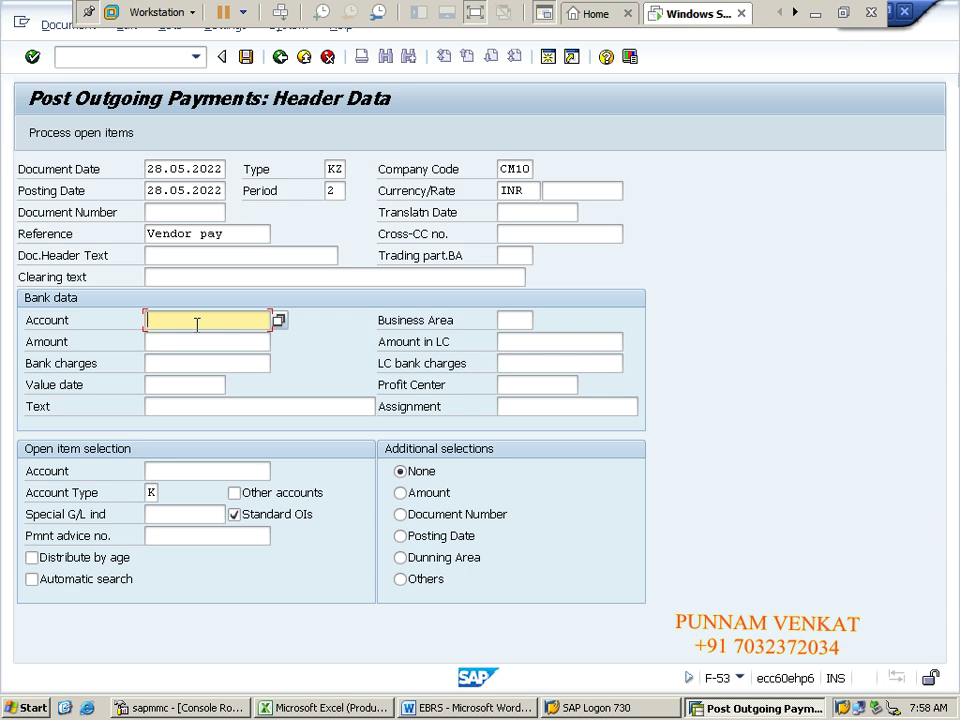
Step: Choose G/L 220061 ICIC Outgoing payment A/c from the CM10 account list as the bank account
click(278, 322)
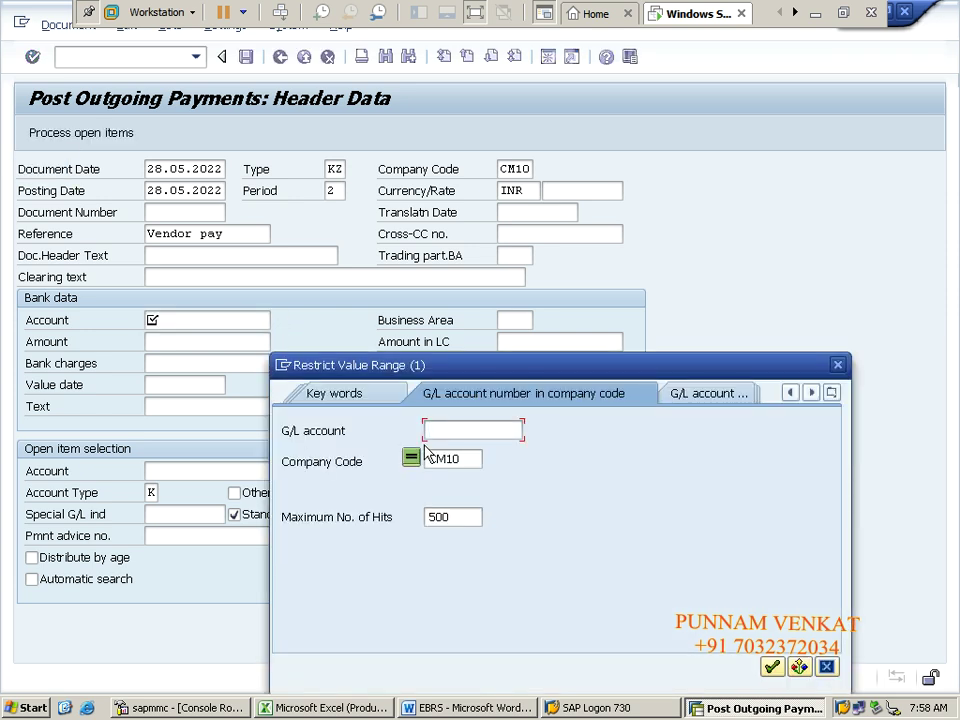
key(Return)
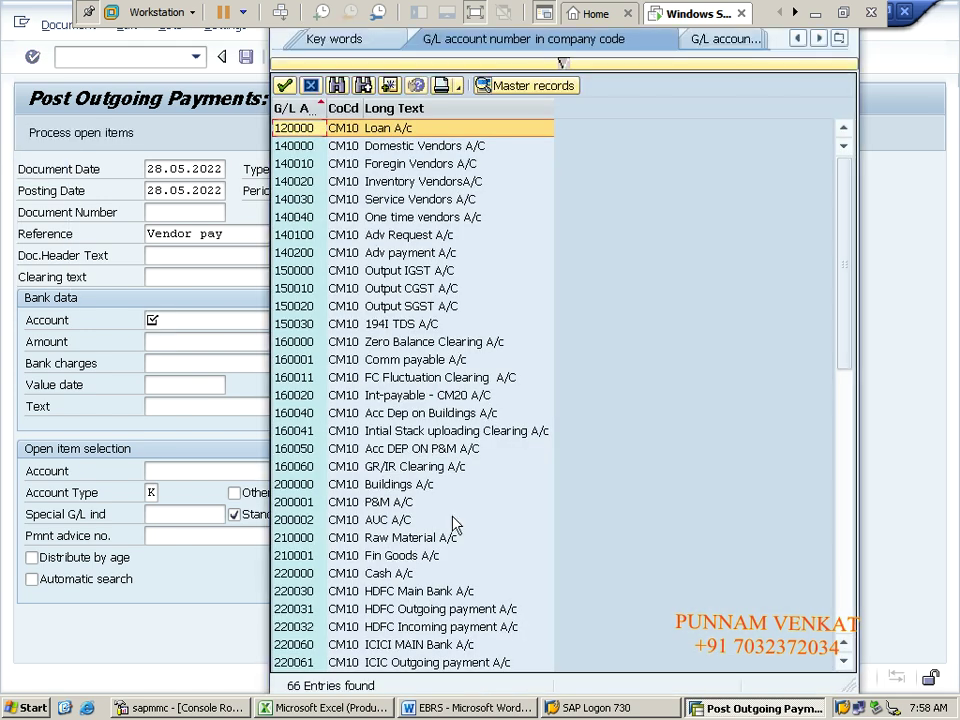
key(Page_Down)
key(Page_Down)
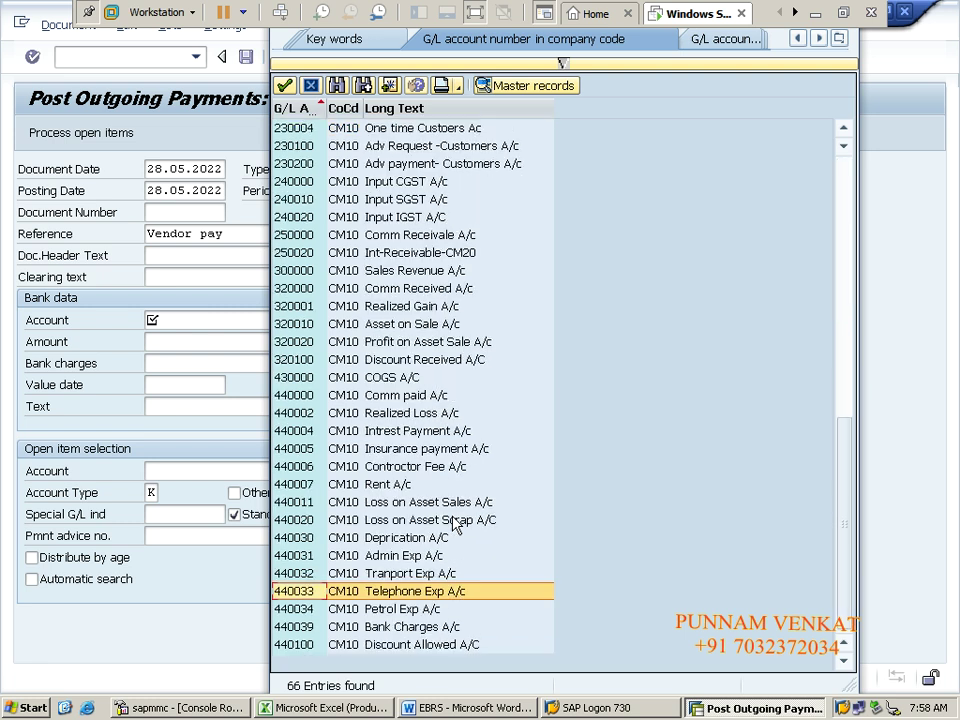
key(Page_Up)
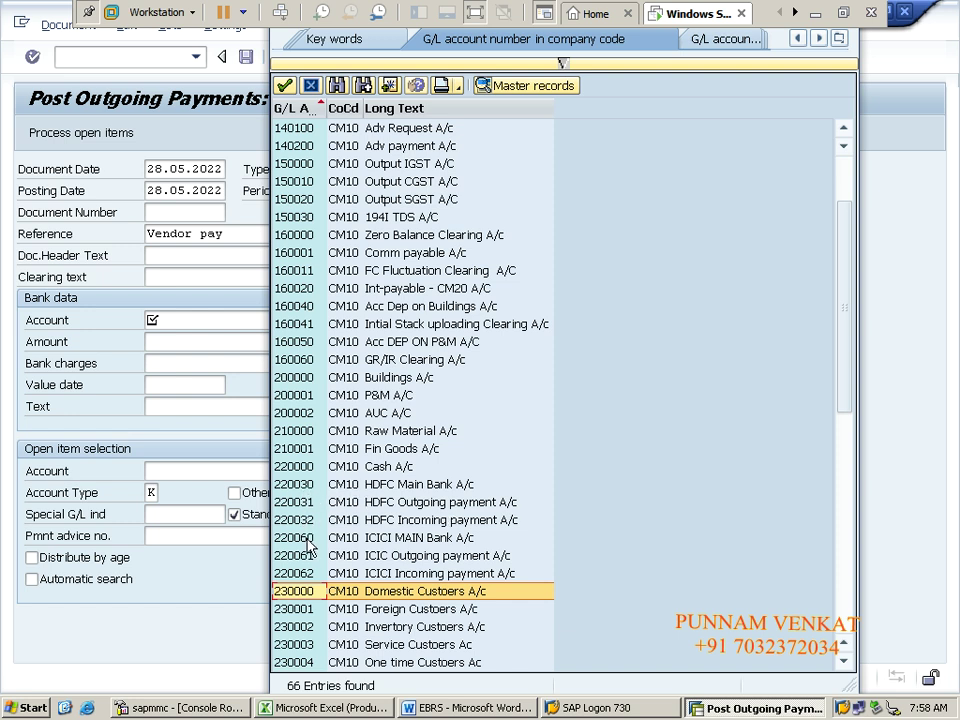
click(311, 574)
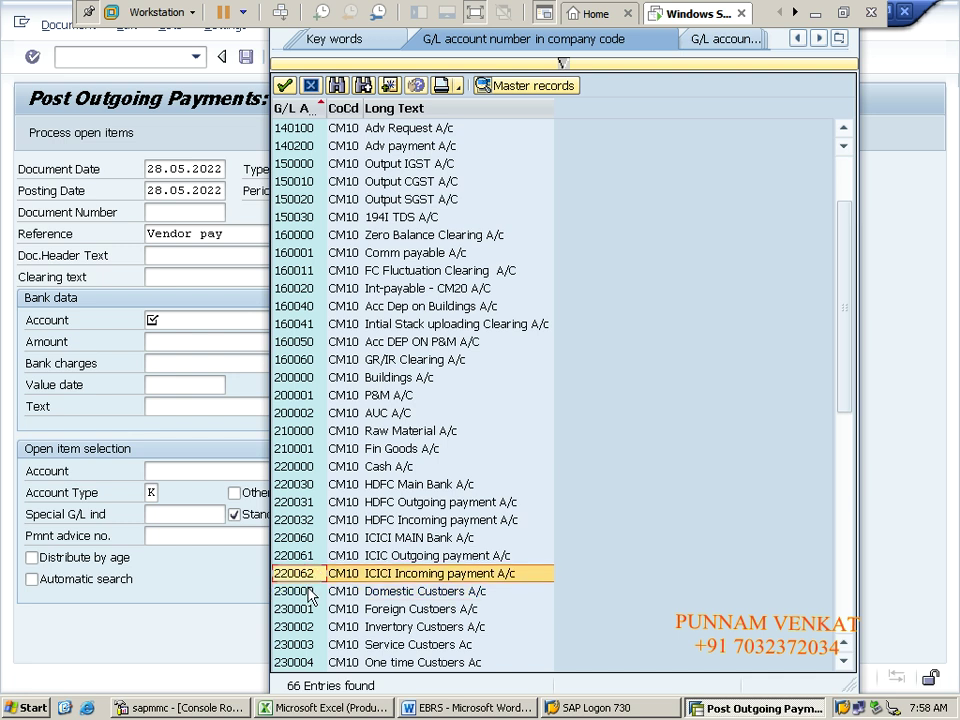
click(302, 557)
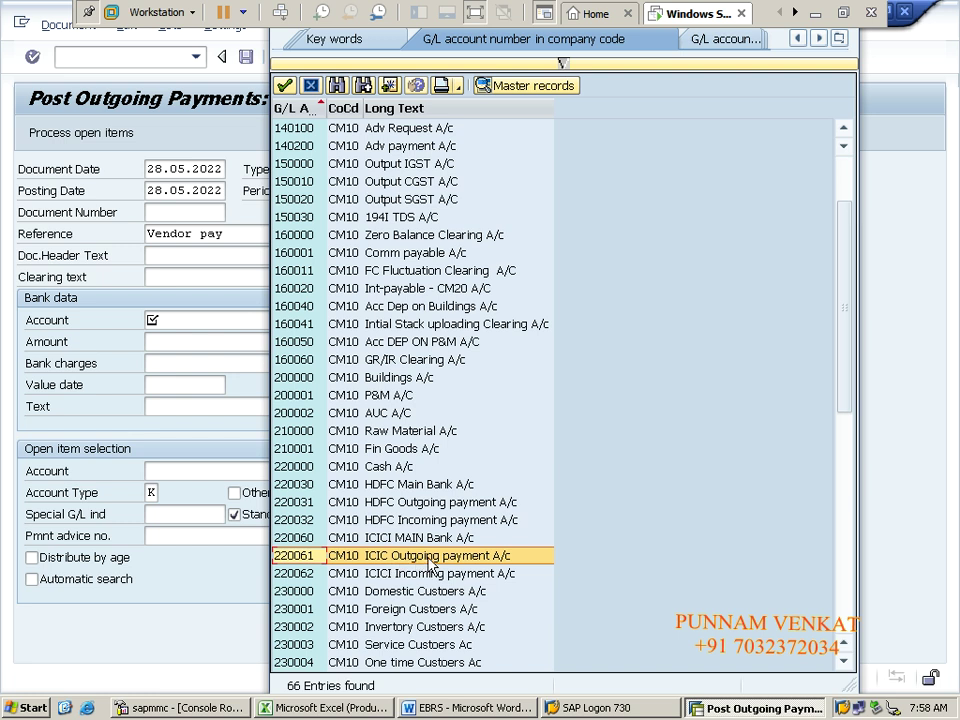
double_click(403, 556)
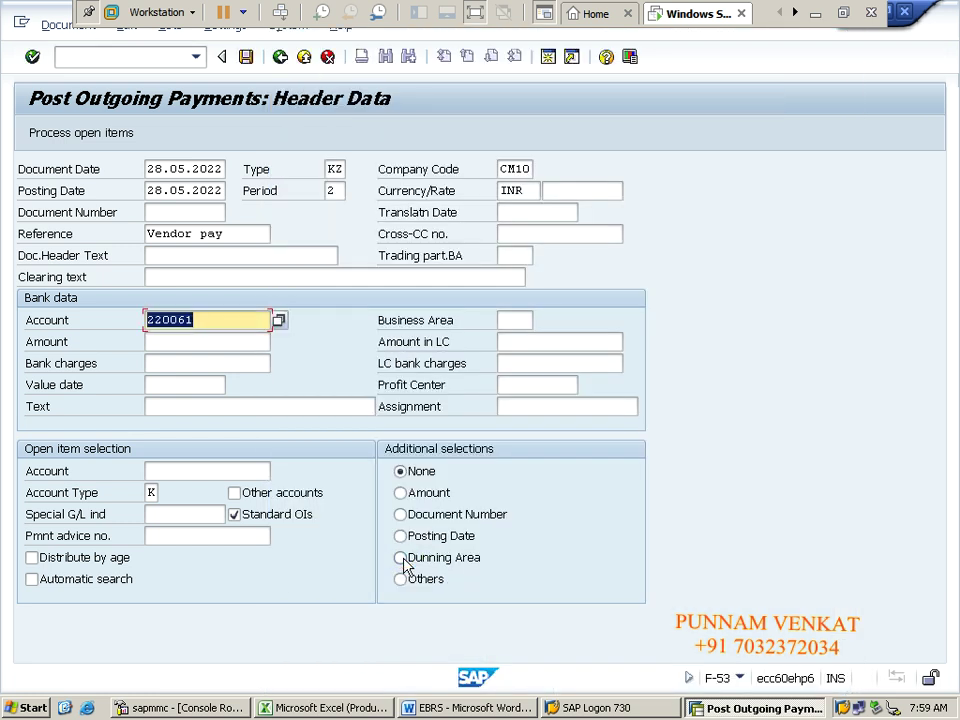
Step: Enter payment amount 100000 and value date 28.05.2022
key(Tab)
key(Tab)
text(1)
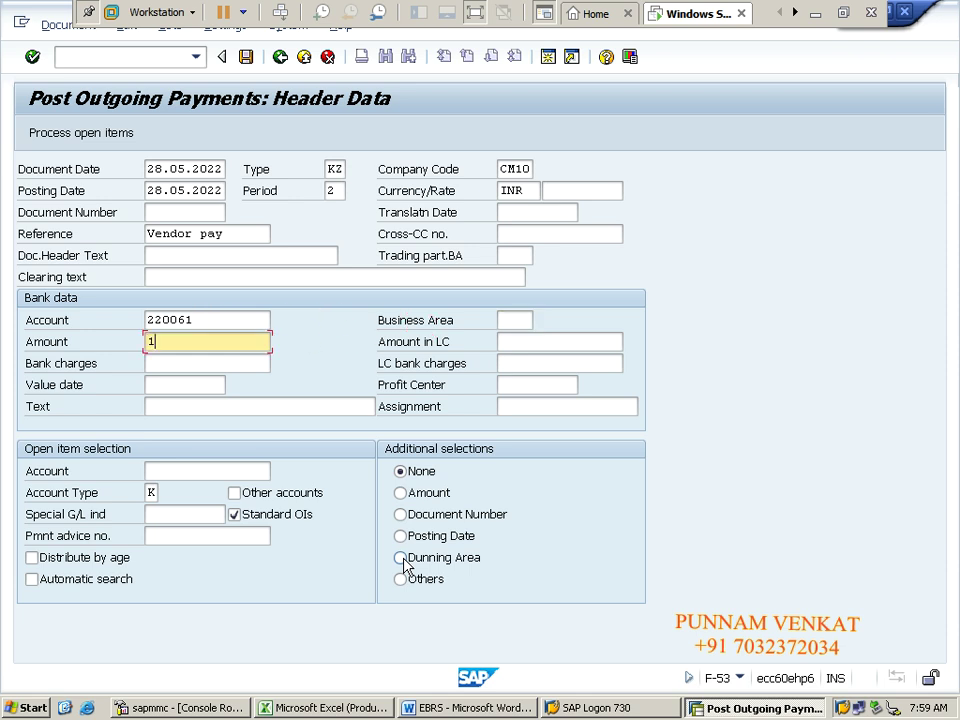
text(00000)
key(Tab)
key(Tab)
key(Tab)
key(Tab)
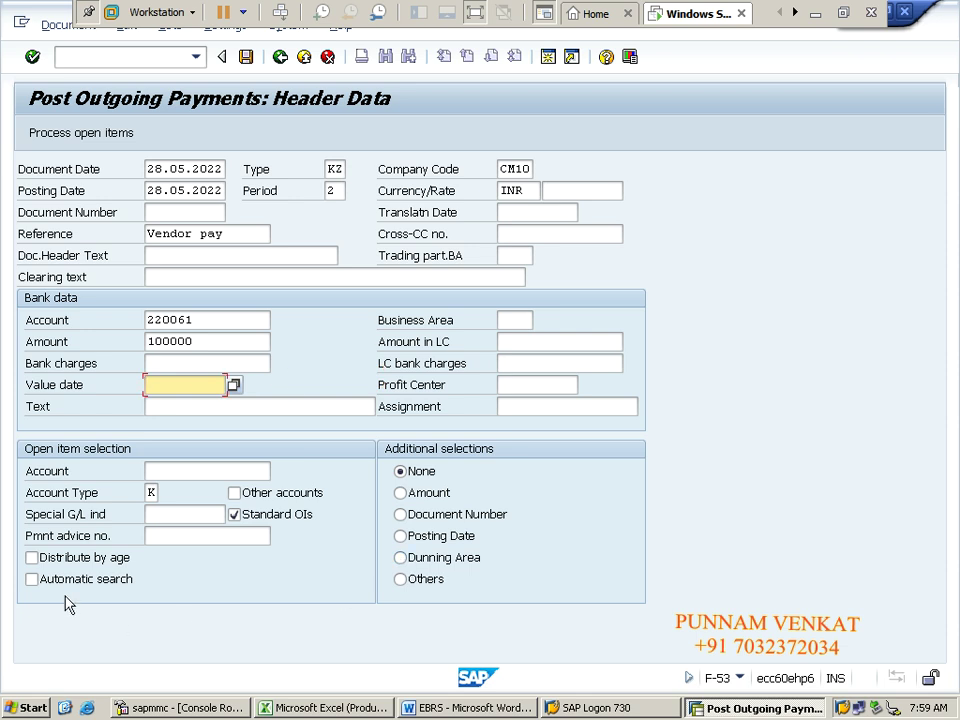
click(233, 386)
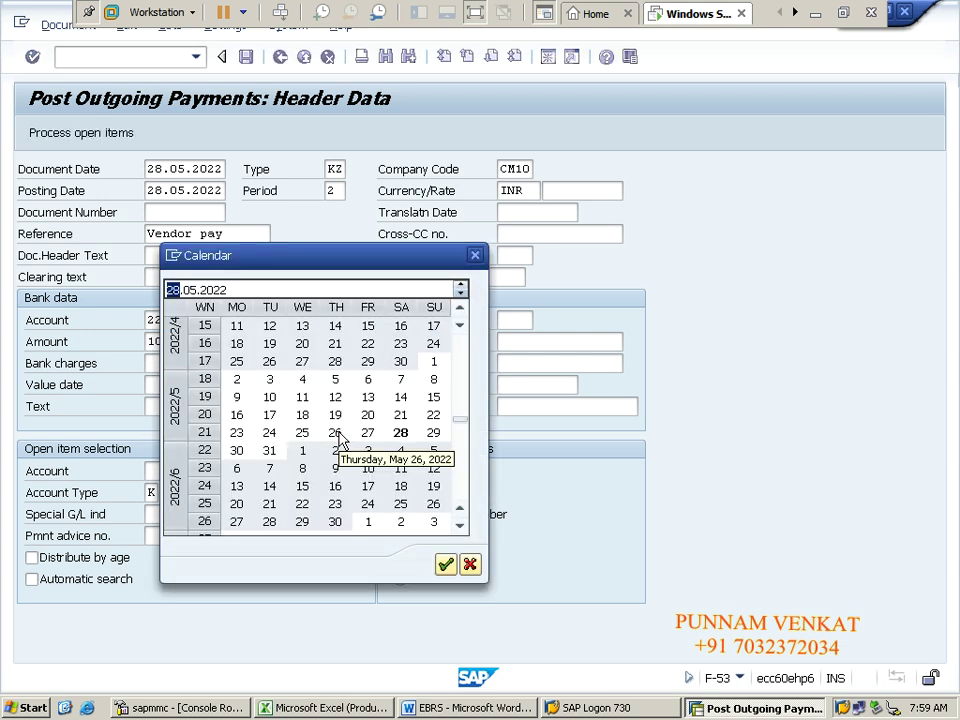
click(445, 566)
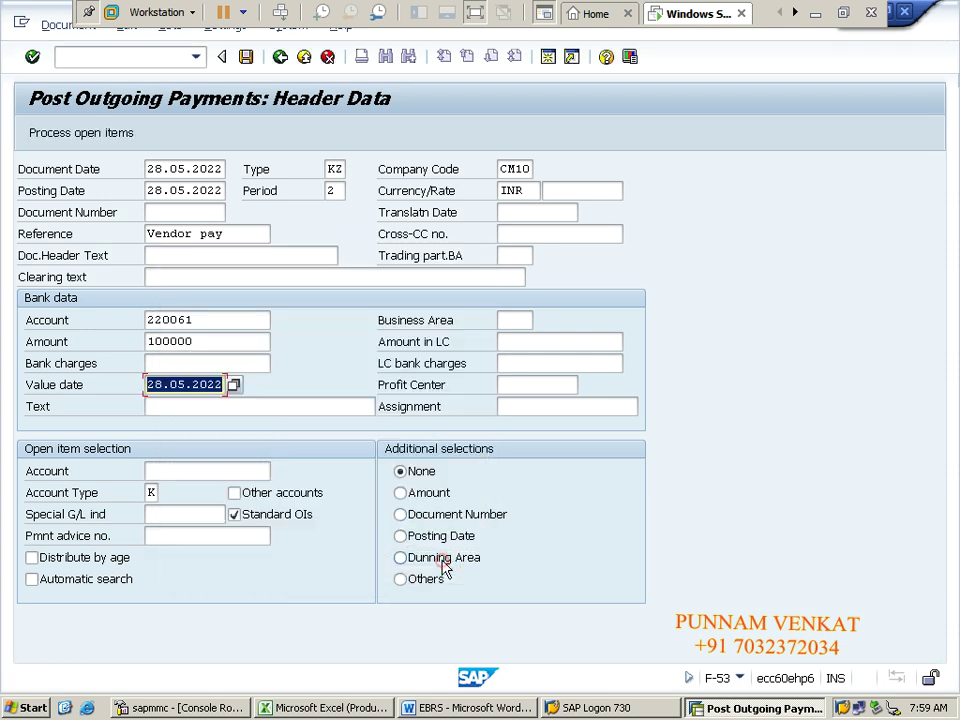
Step: Select vendor RRR & CO as the open-item account and process its open items
key(Tab)
key(Tab)
key(Tab)
key(Tab)
key(Tab)
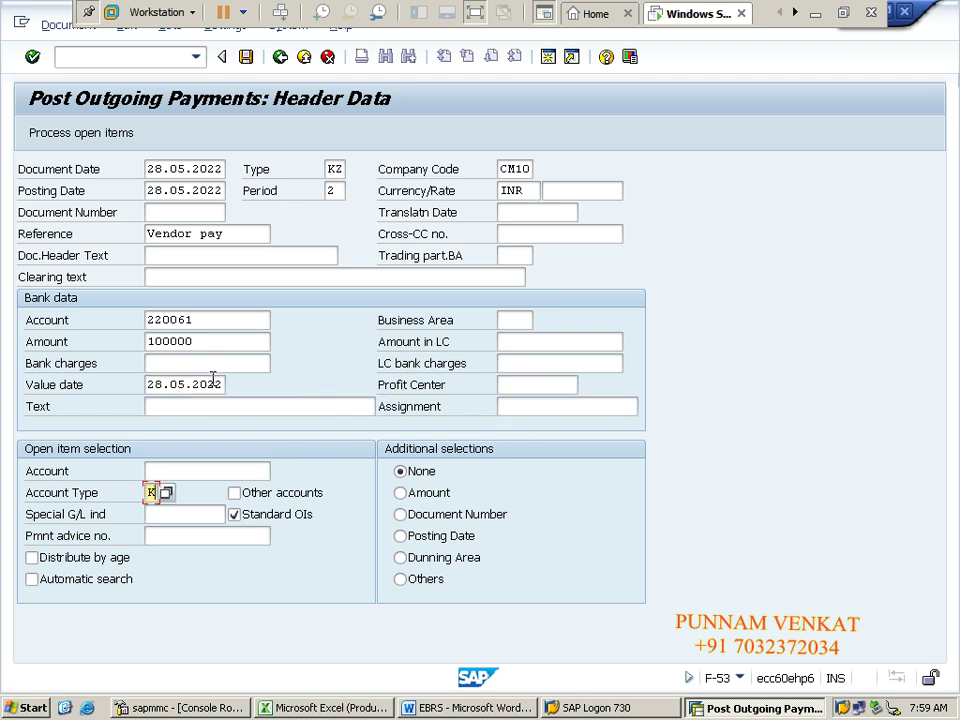
key(shift+Tab)
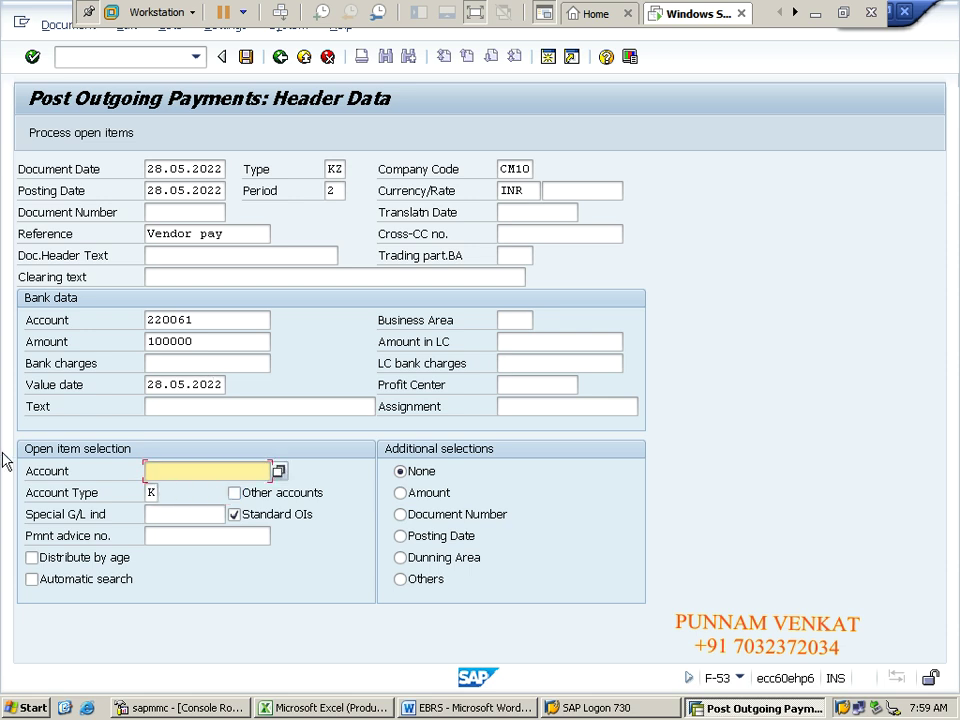
click(279, 472)
key(Return)
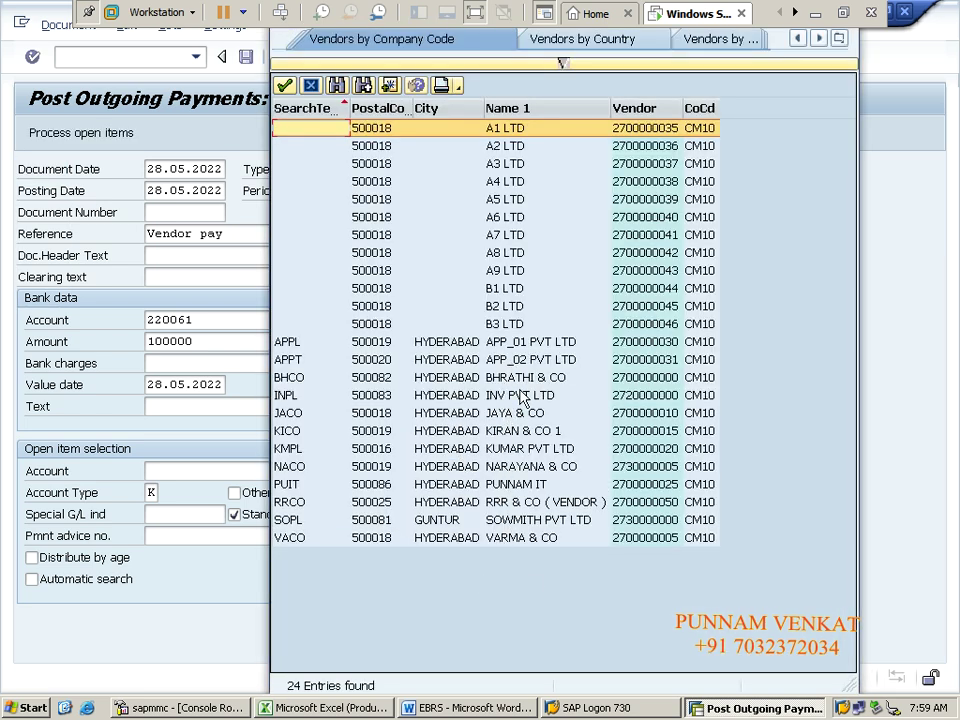
double_click(508, 502)
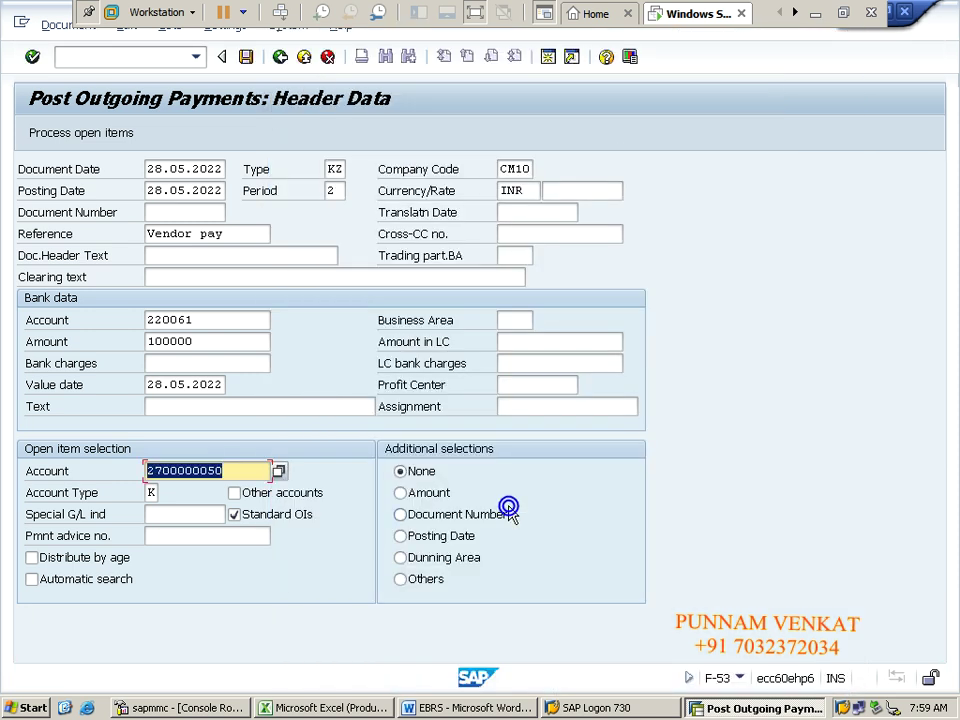
click(202, 320)
drag(202, 320, 141, 320)
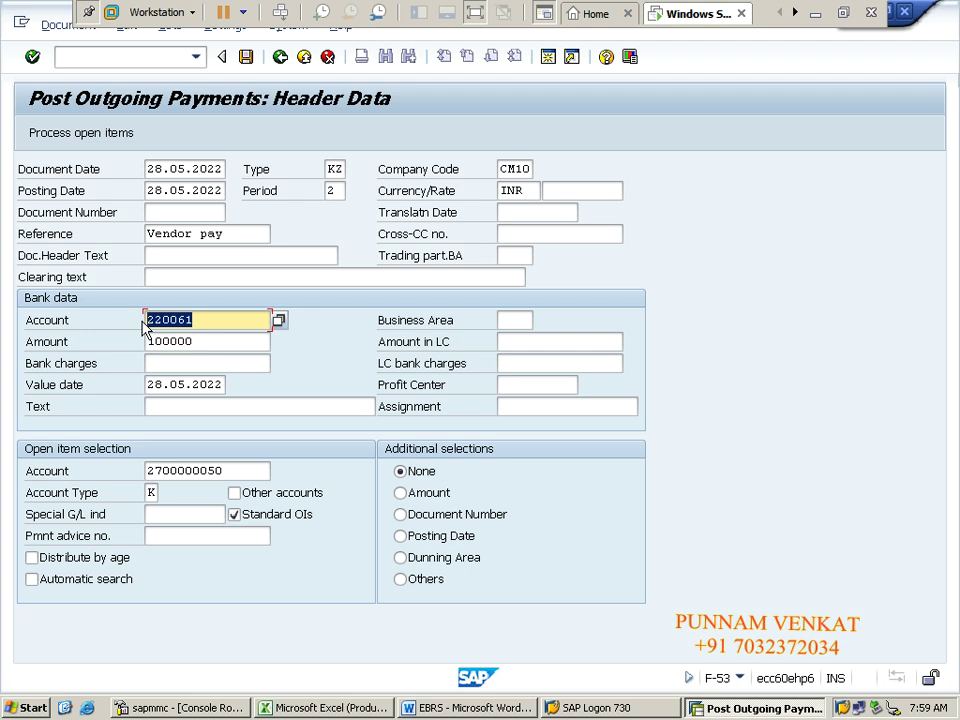
click(142, 321)
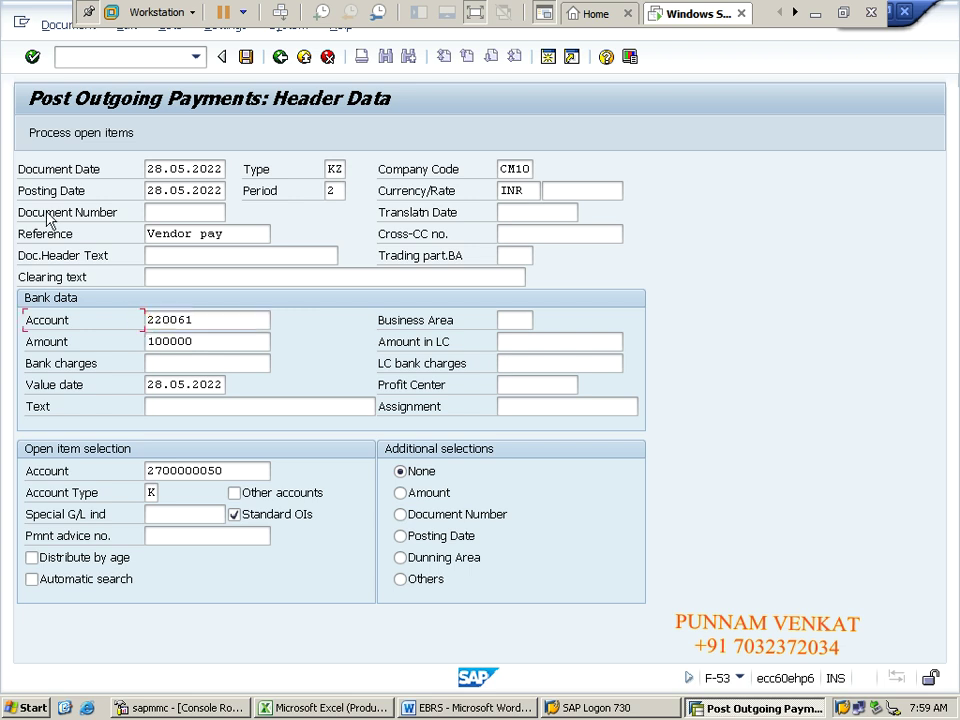
click(65, 140)
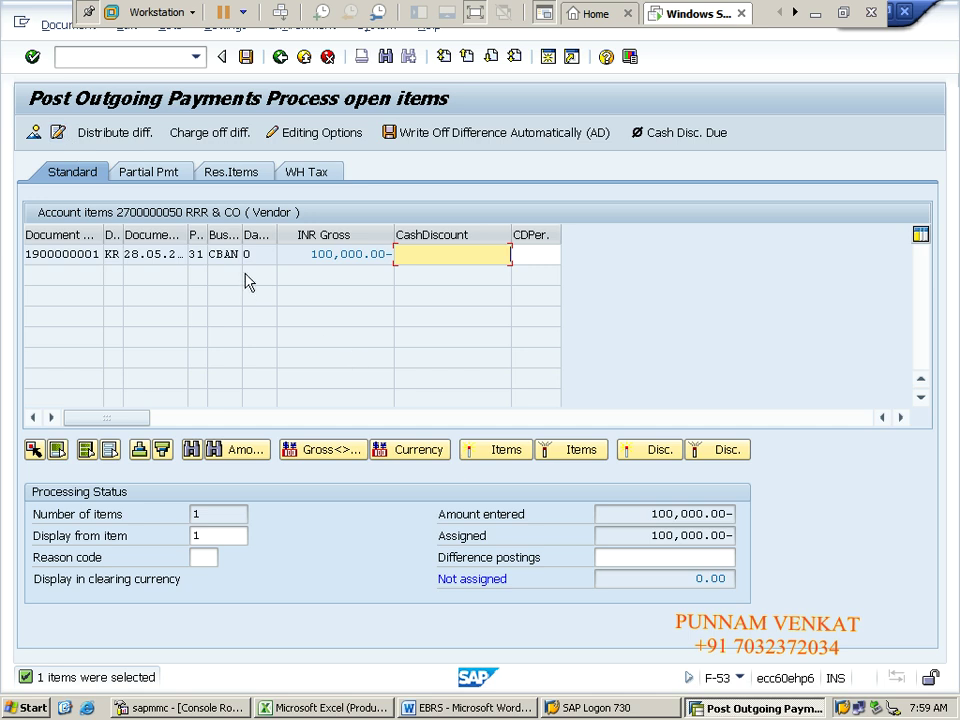
double_click(308, 255)
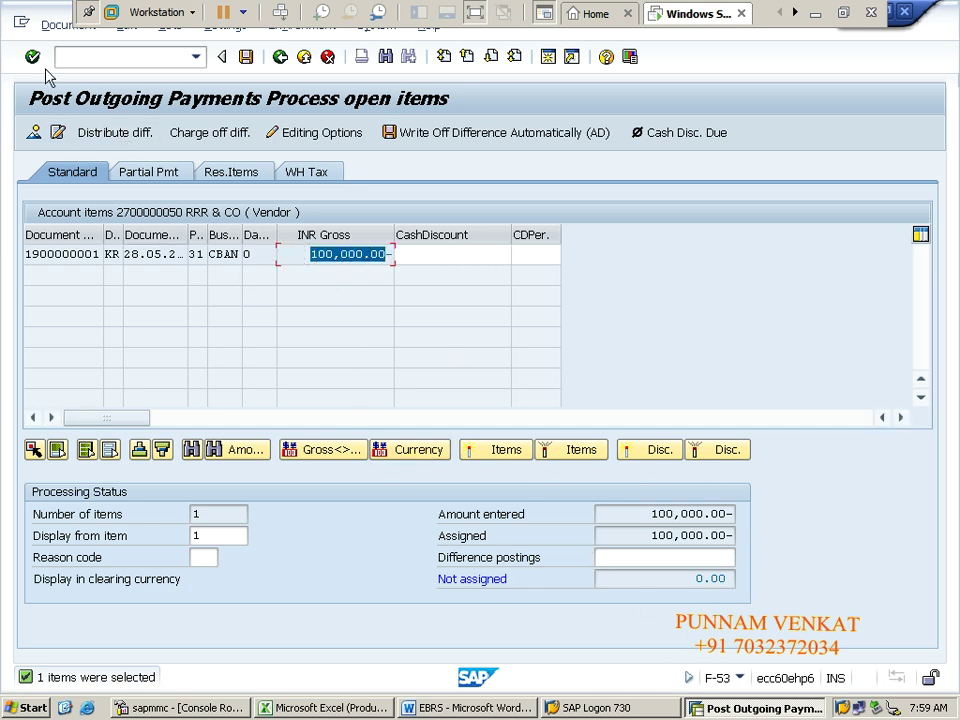
click(44, 29)
click(70, 72)
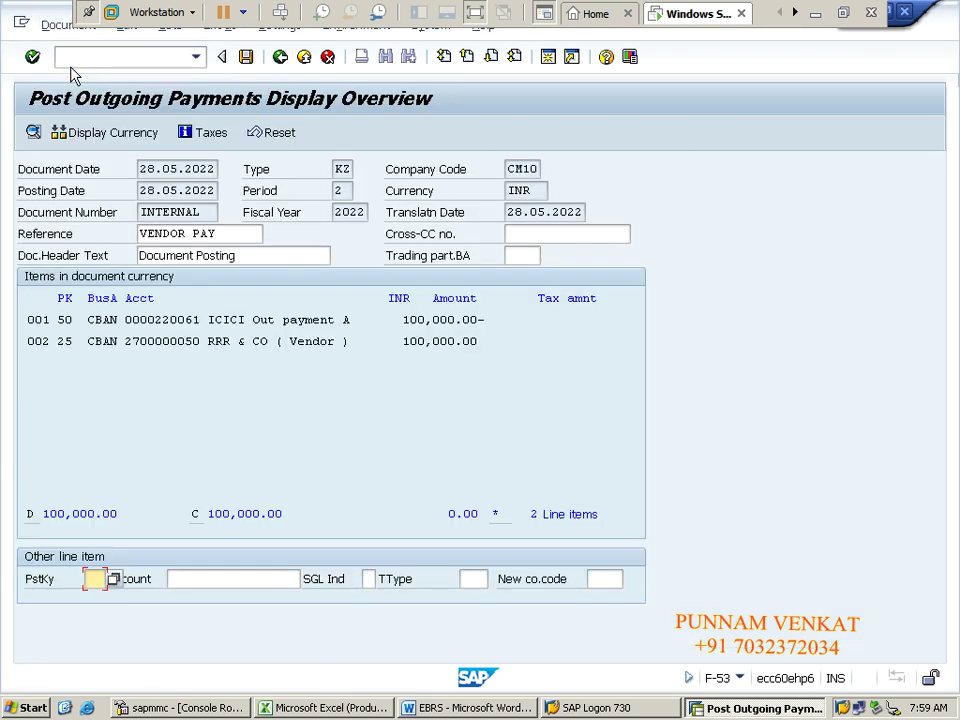
click(247, 60)
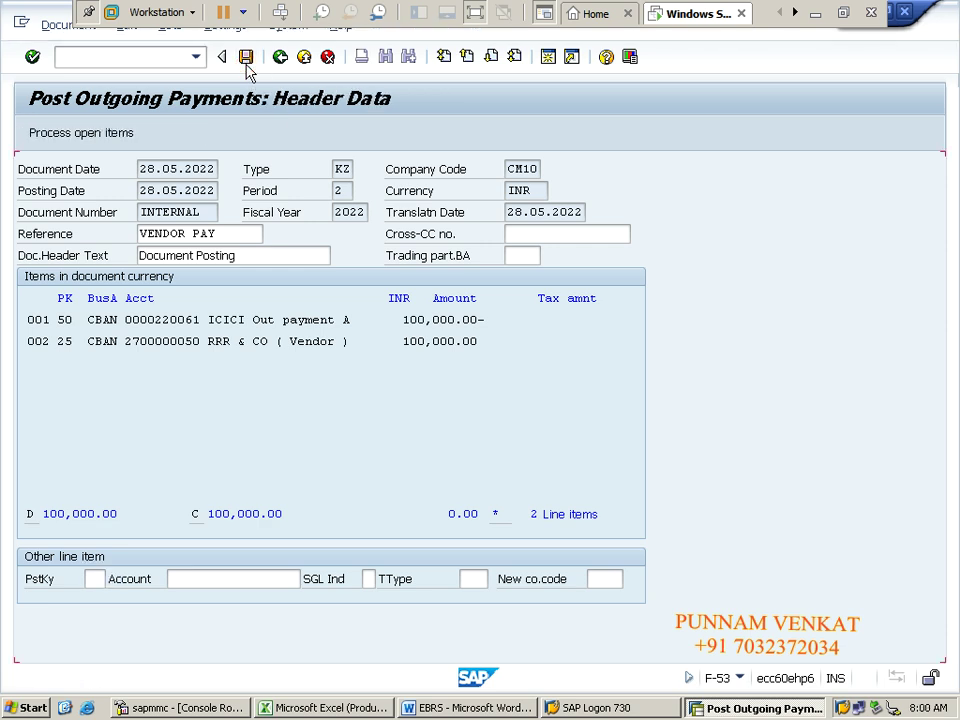
click(48, 28)
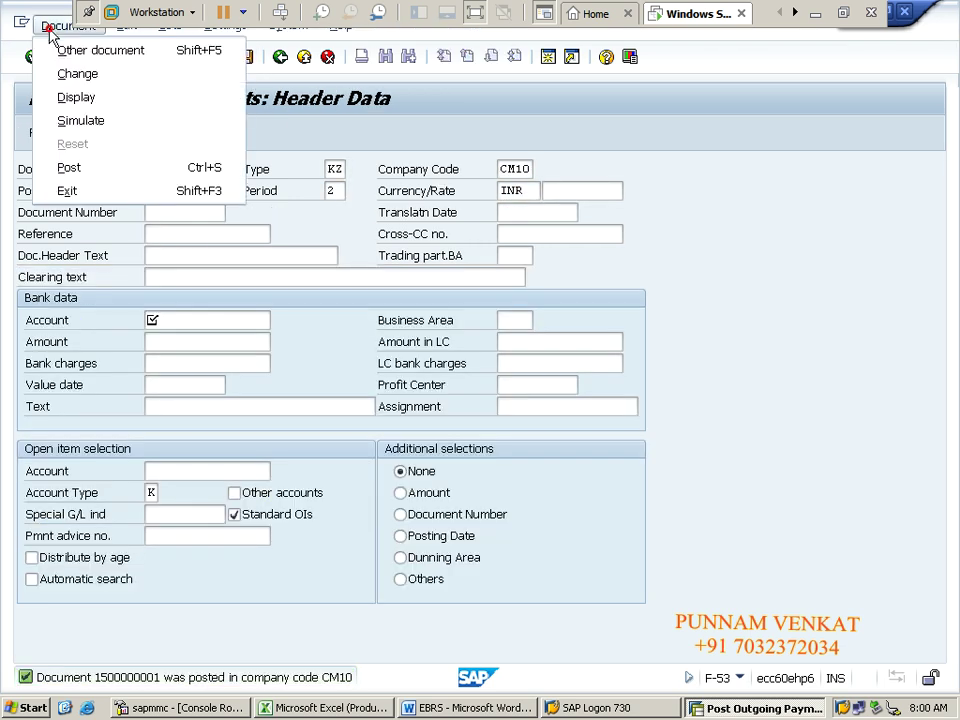
click(81, 96)
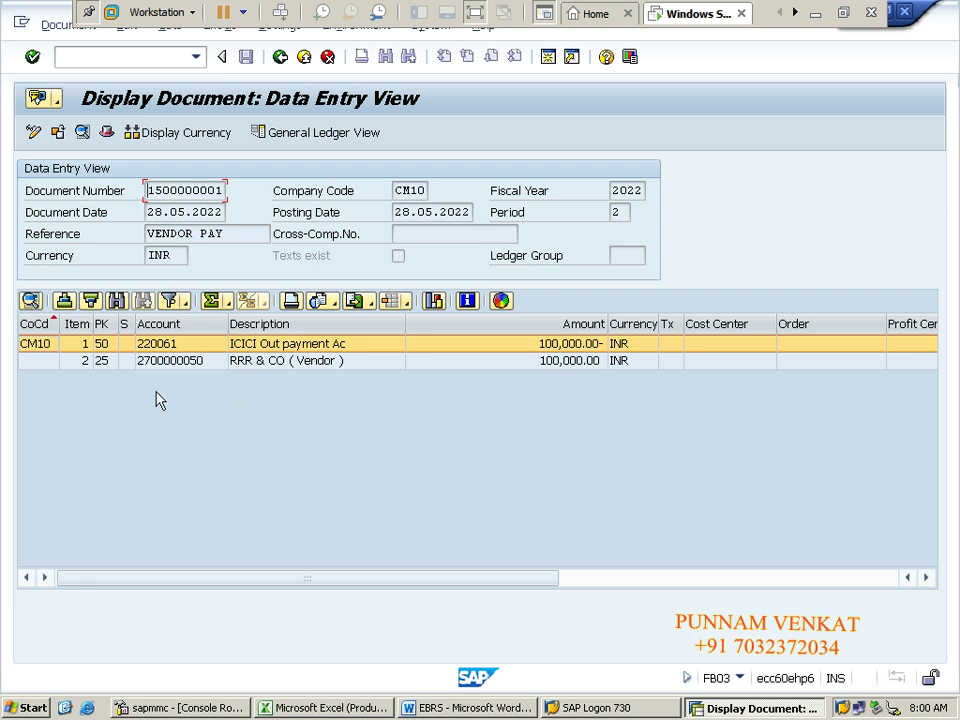
click(110, 366)
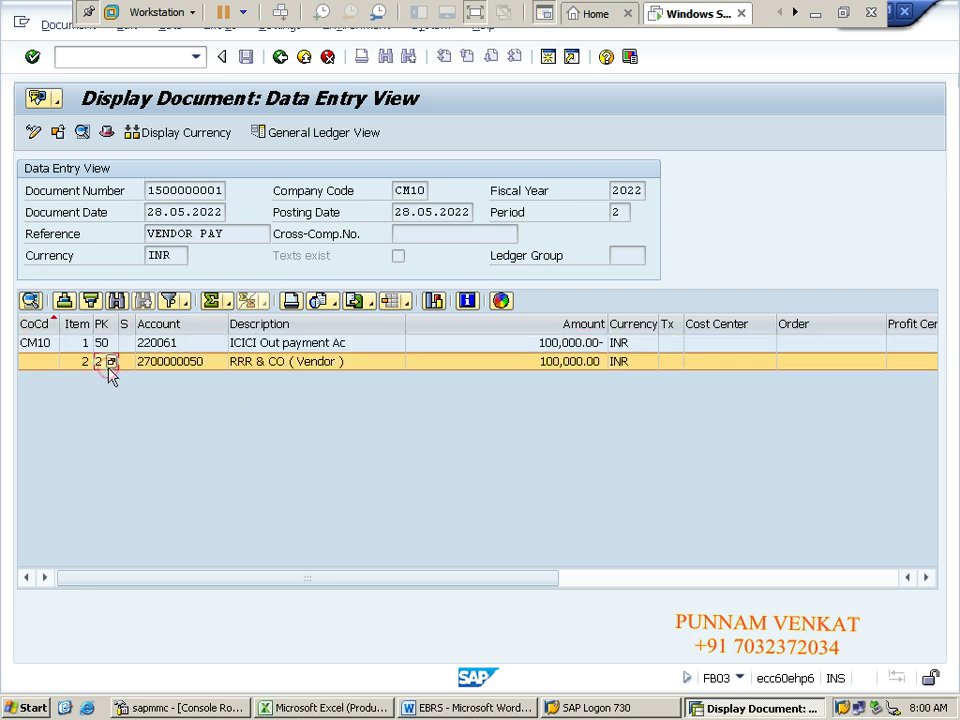
click(106, 344)
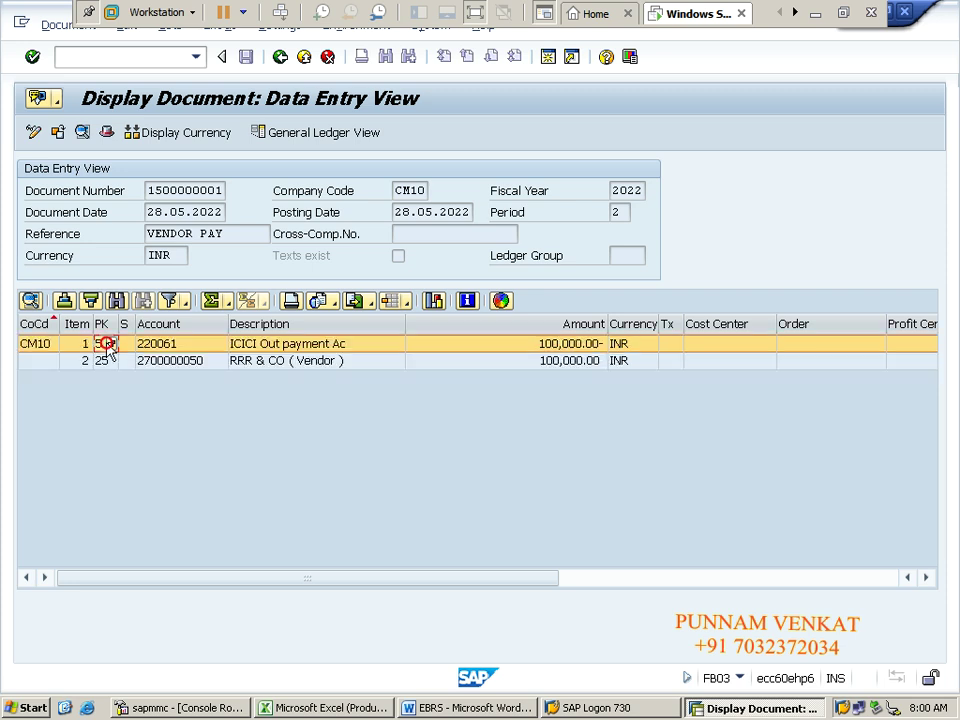
click(108, 363)
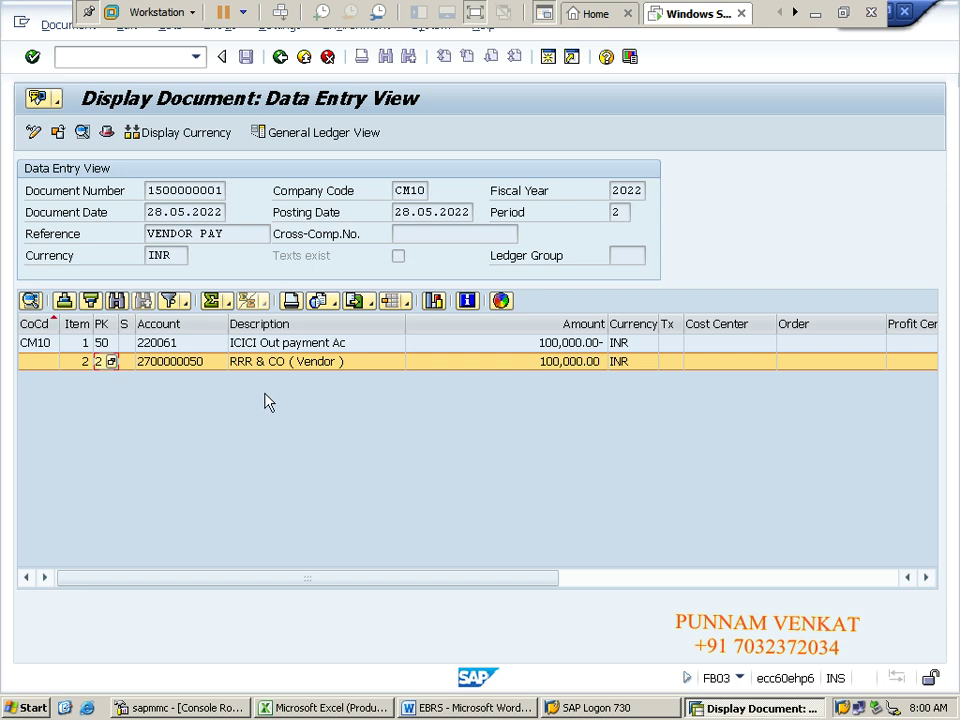
click(274, 364)
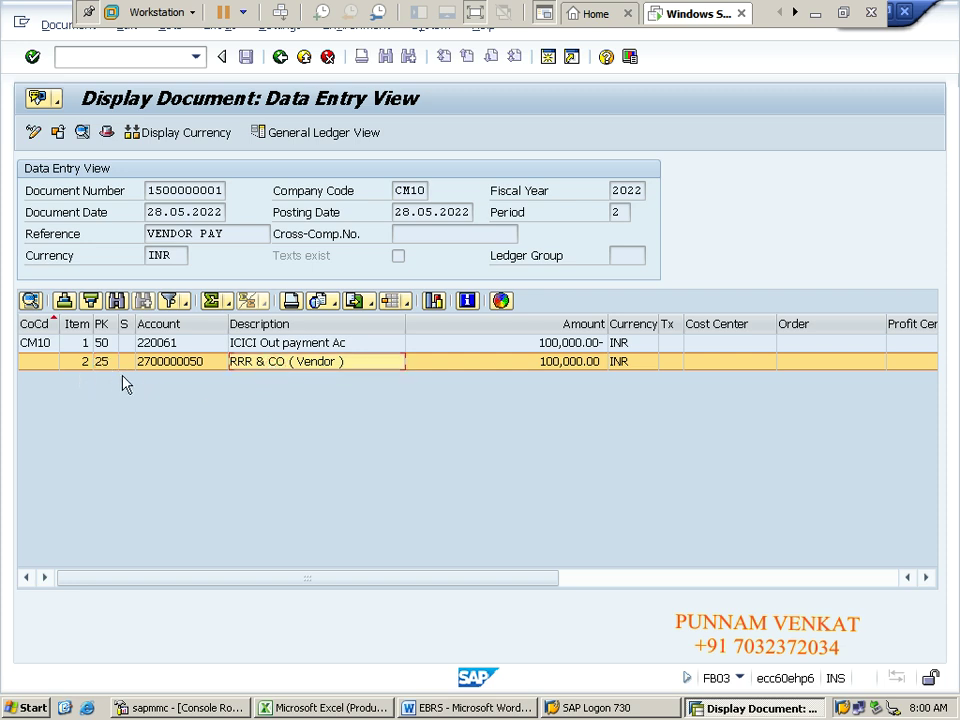
click(264, 345)
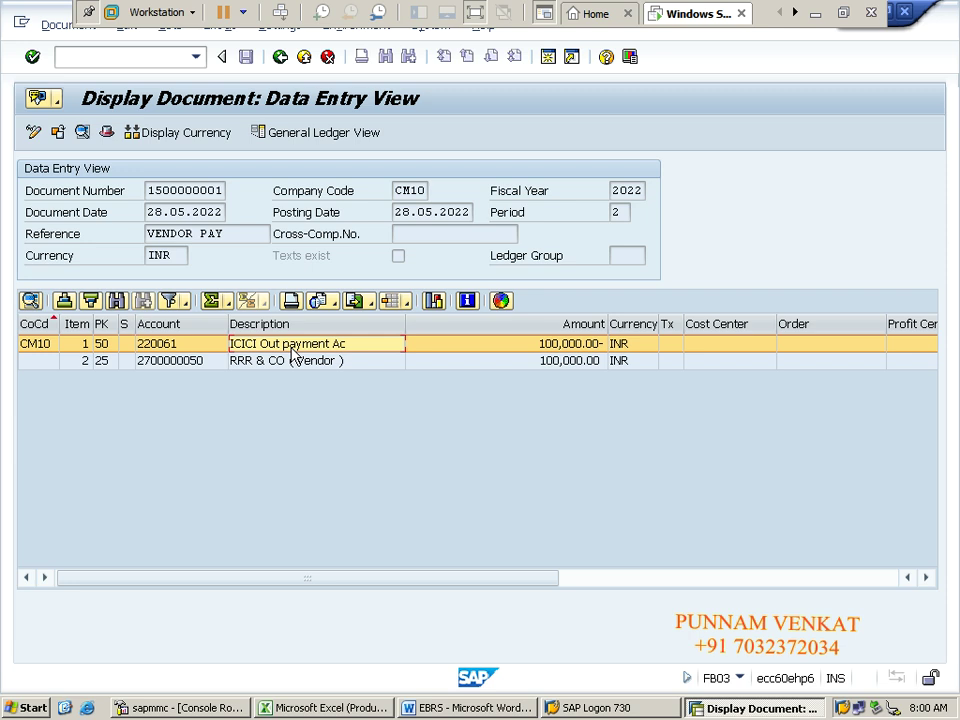
click(112, 362)
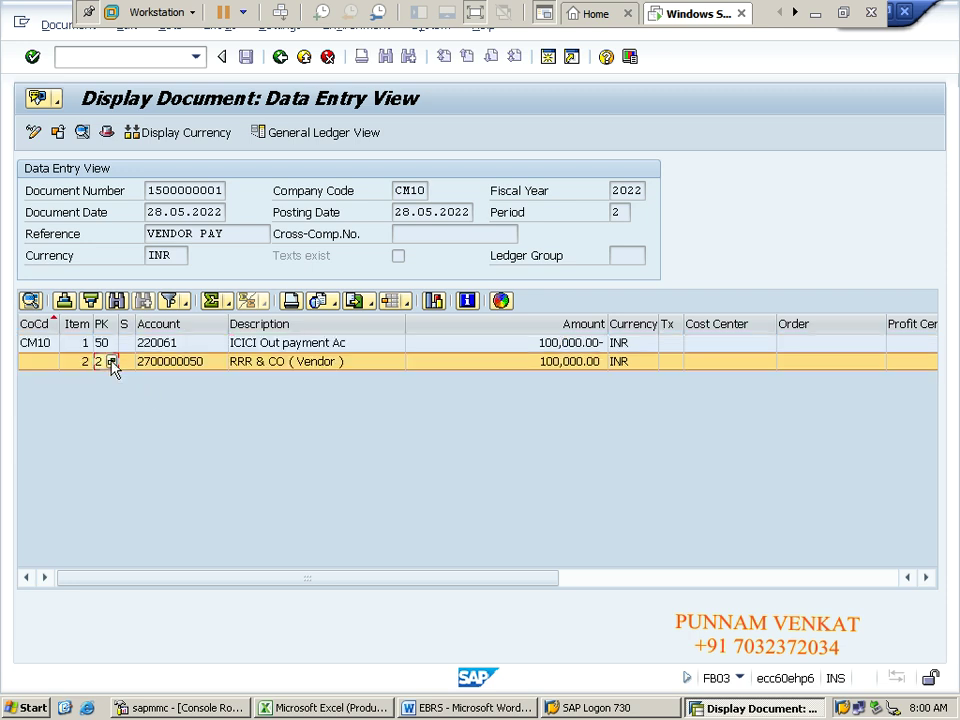
Step: Return to the SAP Easy Access menu with /N
click(109, 62)
text(/N)
key(Return)
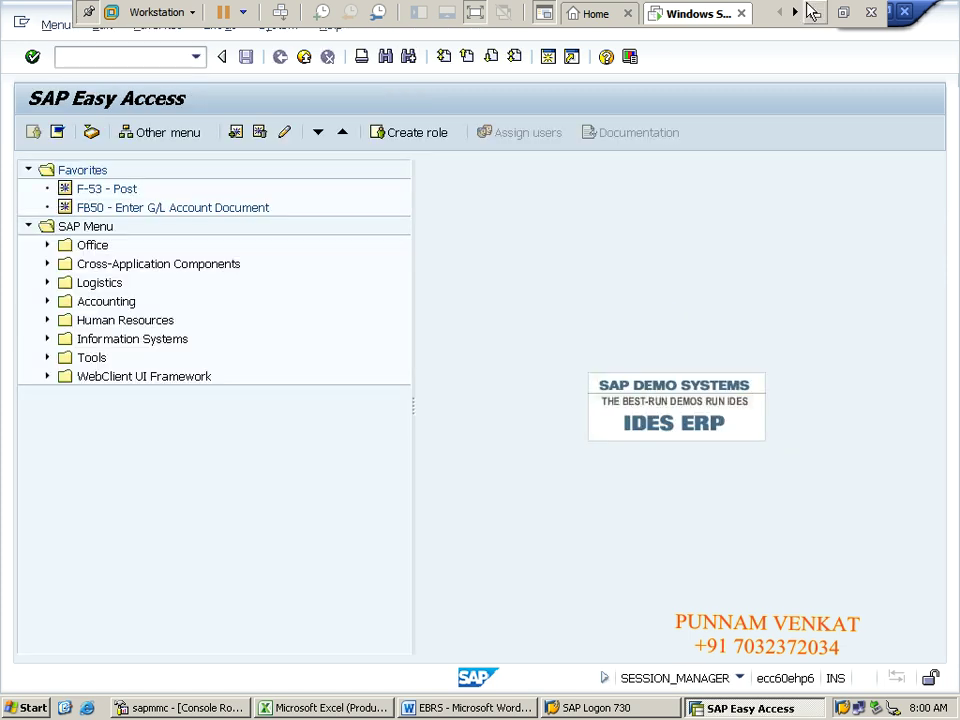
Step: Switch to the Excel workbook and look over the customer payment block from F9 to row 15
click(810, 14)
key(alt+Tab)
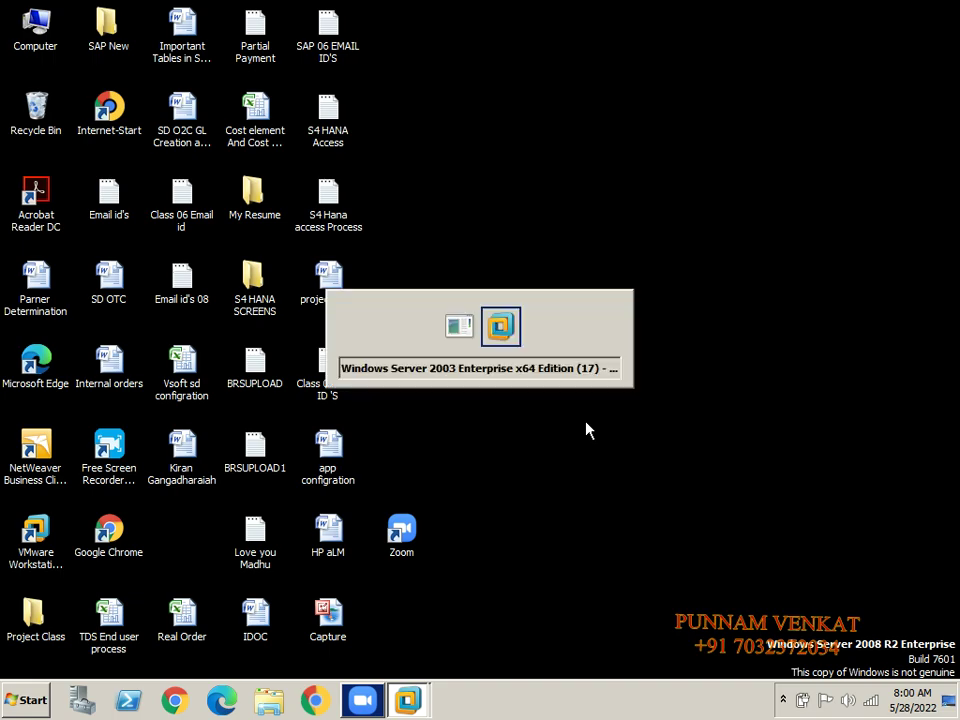
key(alt+Tab)
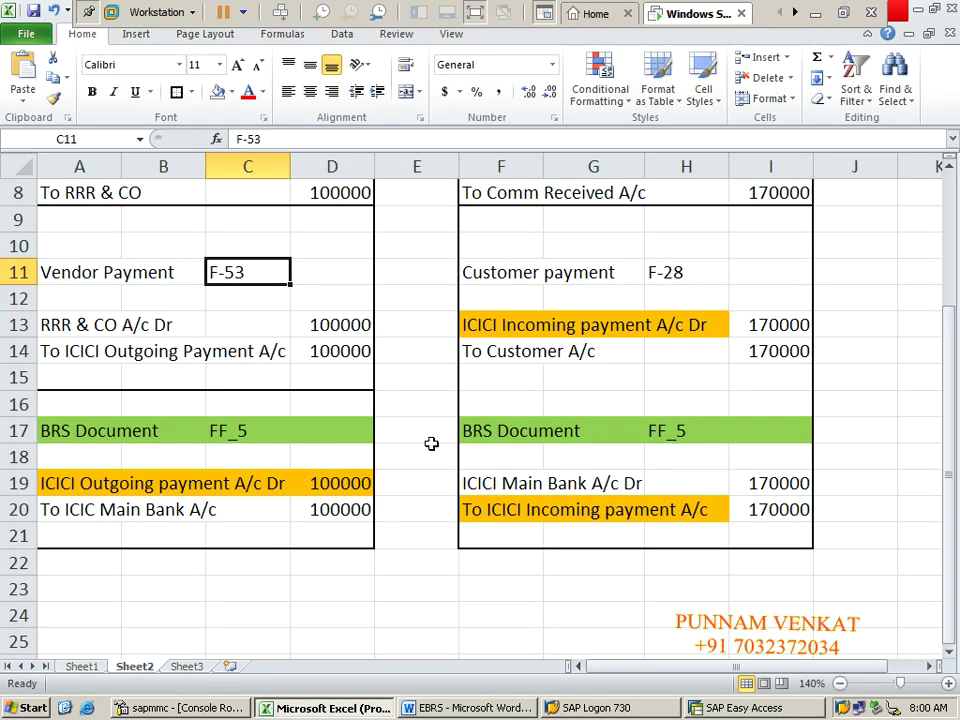
click(431, 443)
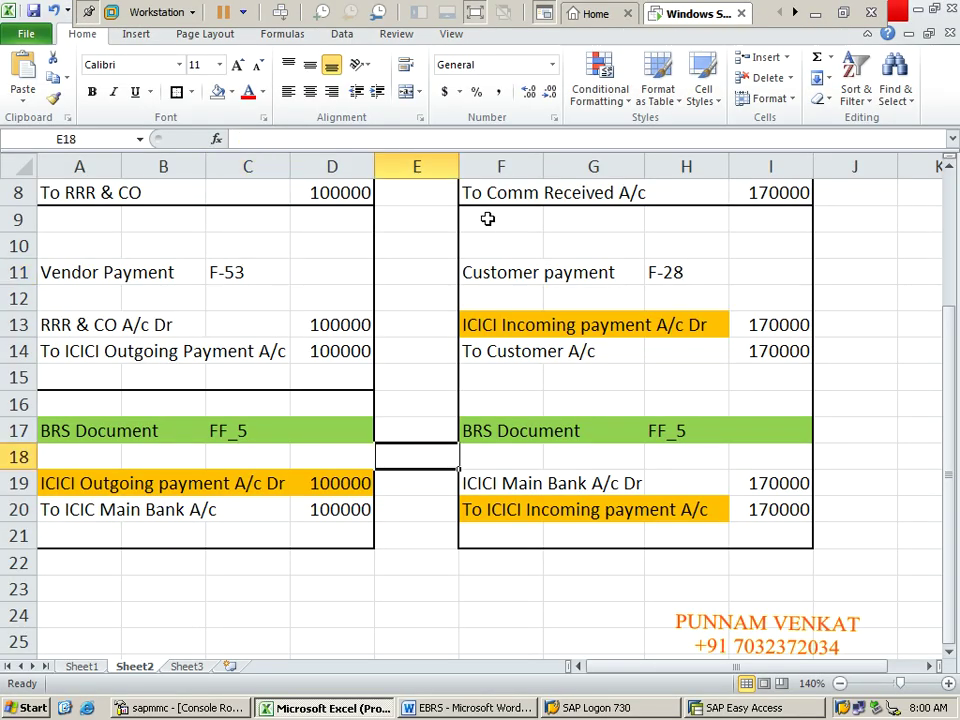
click(489, 217)
key(shift+Right)
key(shift+Right)
key(shift+Right)
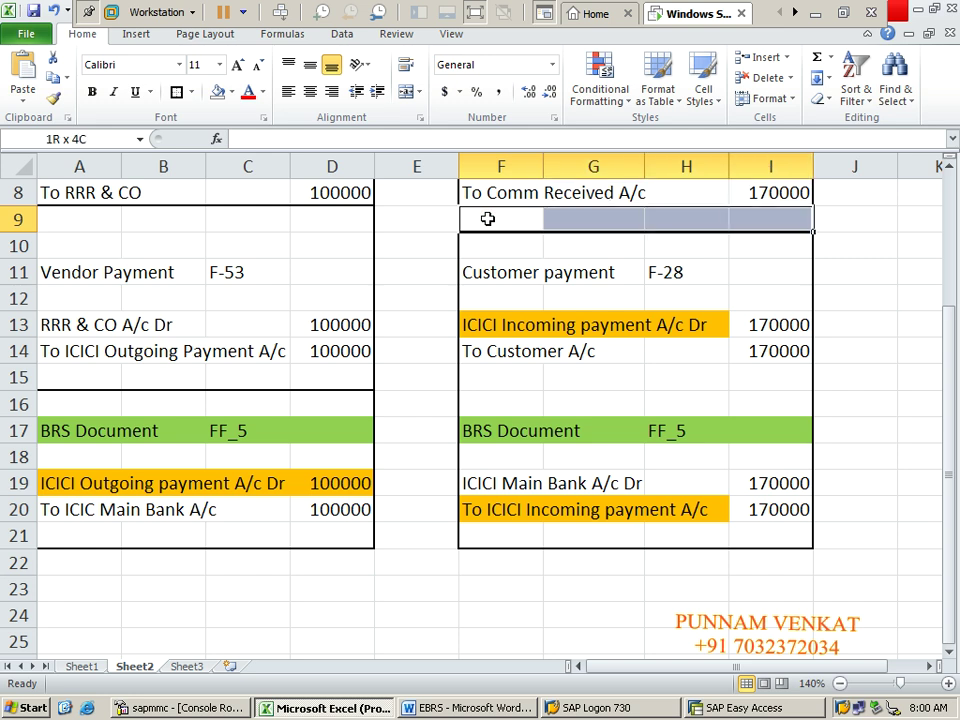
key(shift+Down)
key(shift+Down)
key(shift+Down)
key(shift+Down)
key(shift+Down)
key(shift+Down)
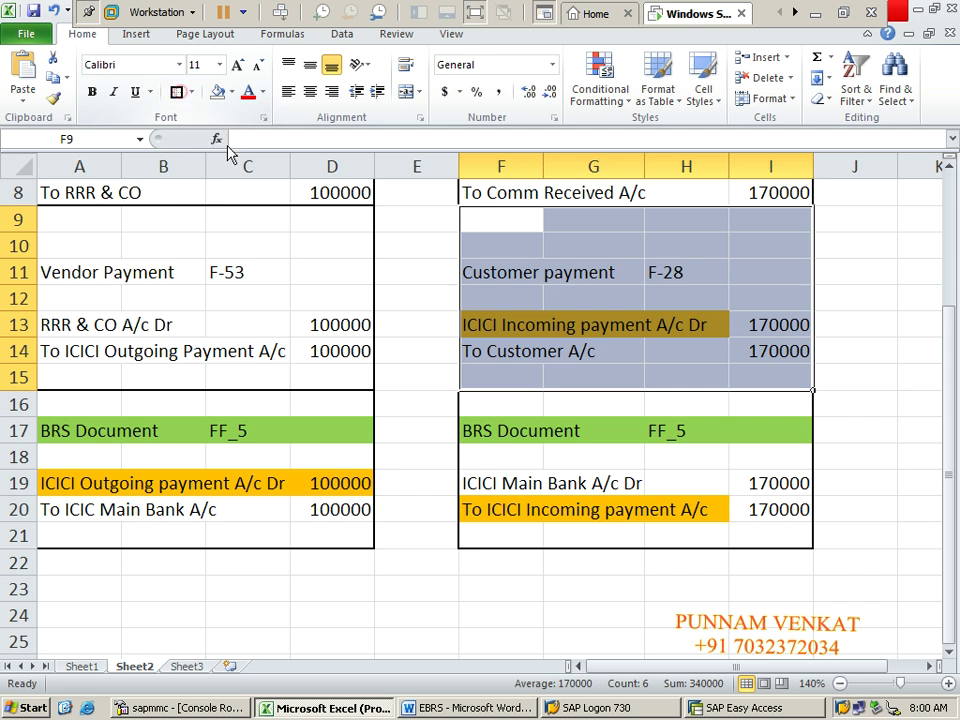
click(547, 377)
Step: Remove the orange fill from the two customer payment entry lines
click(482, 332)
key(shift+Right)
key(shift+Right)
key(shift+Right)
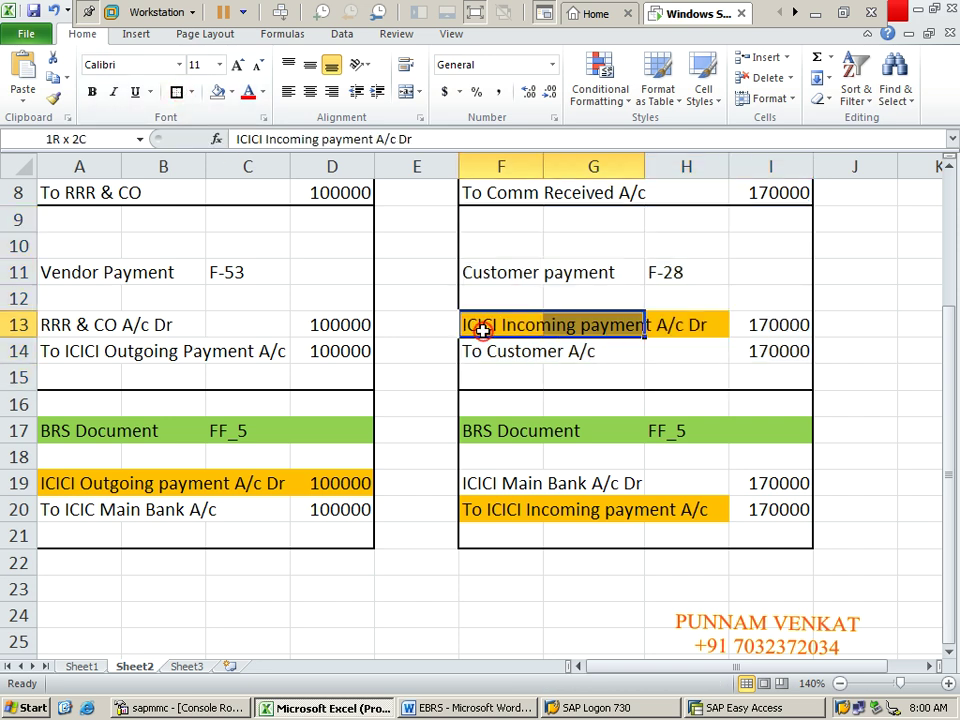
key(shift+Down)
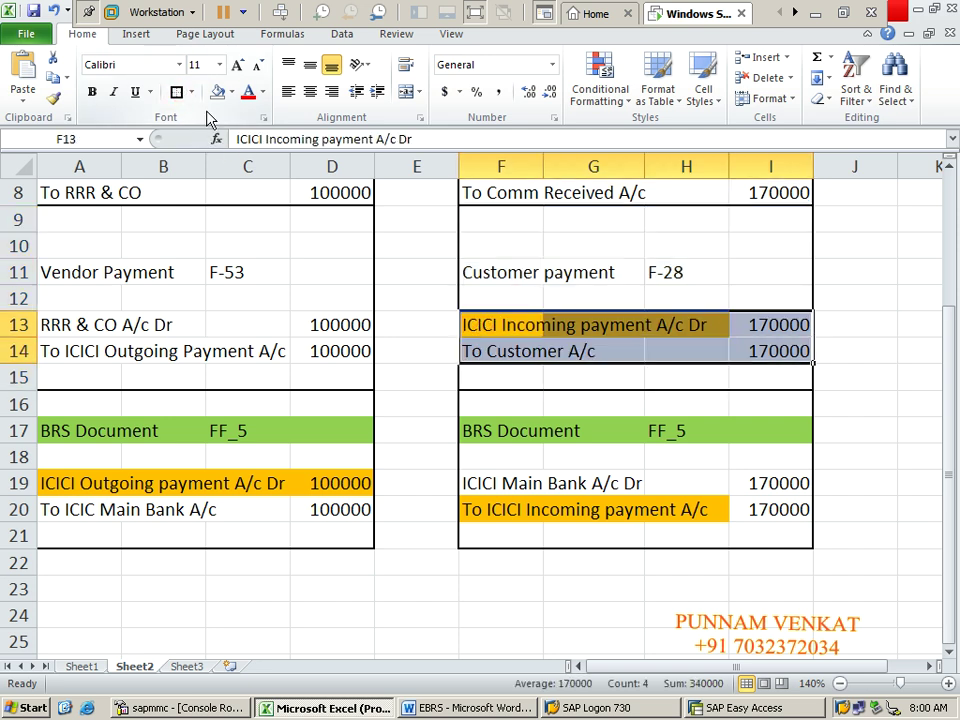
click(217, 92)
Step: Change F14 from To Customer A/c to 'To TTT & CO A/c'
click(484, 357)
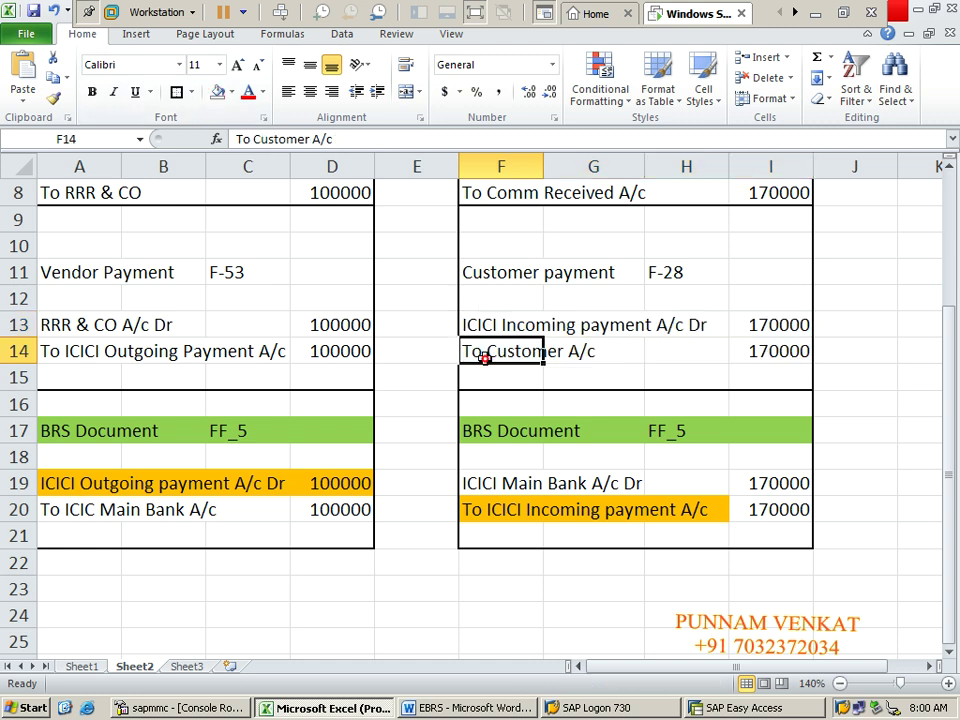
click(310, 139)
key(BackSpace)
key(BackSpace)
key(BackSpace)
key(BackSpace)
key(BackSpace)
key(BackSpace)
key(BackSpace)
key(BackSpace)
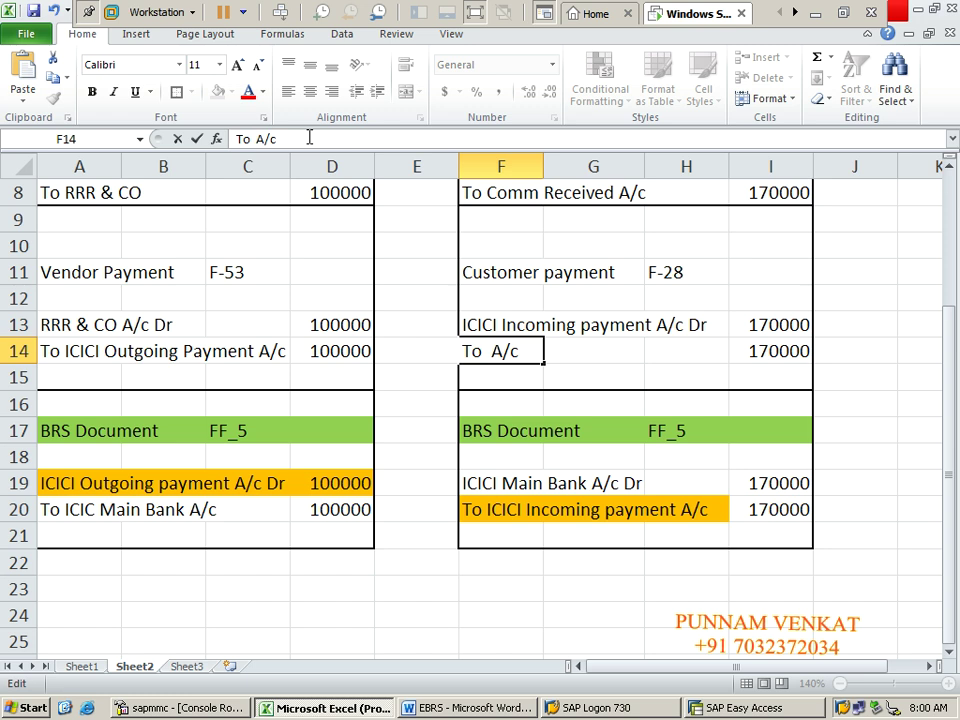
text(TTT &)
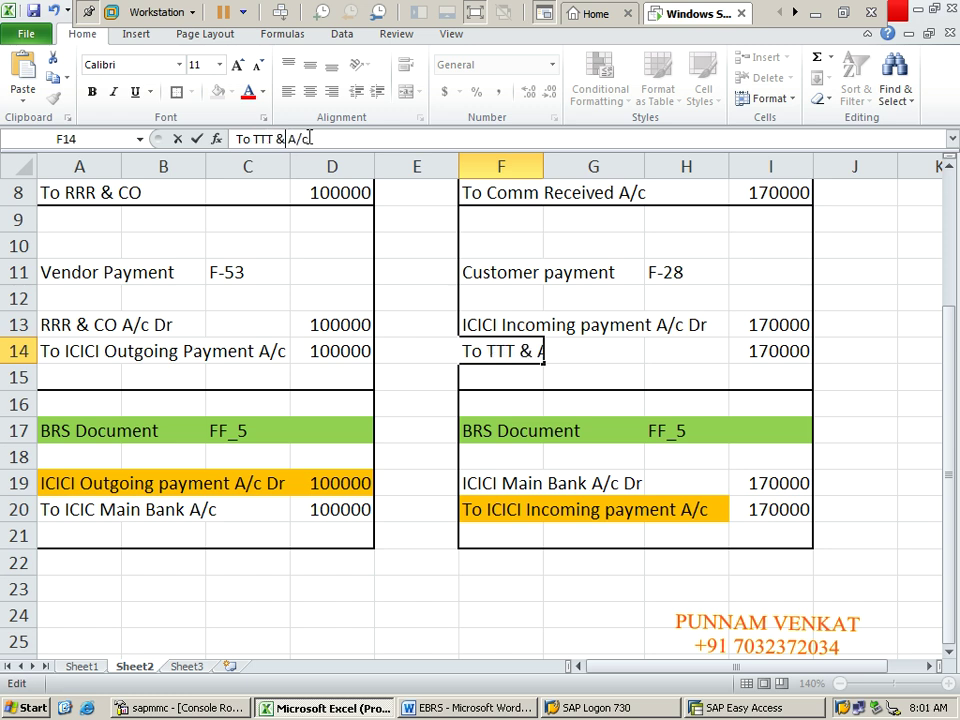
text( CO)
key(Return)
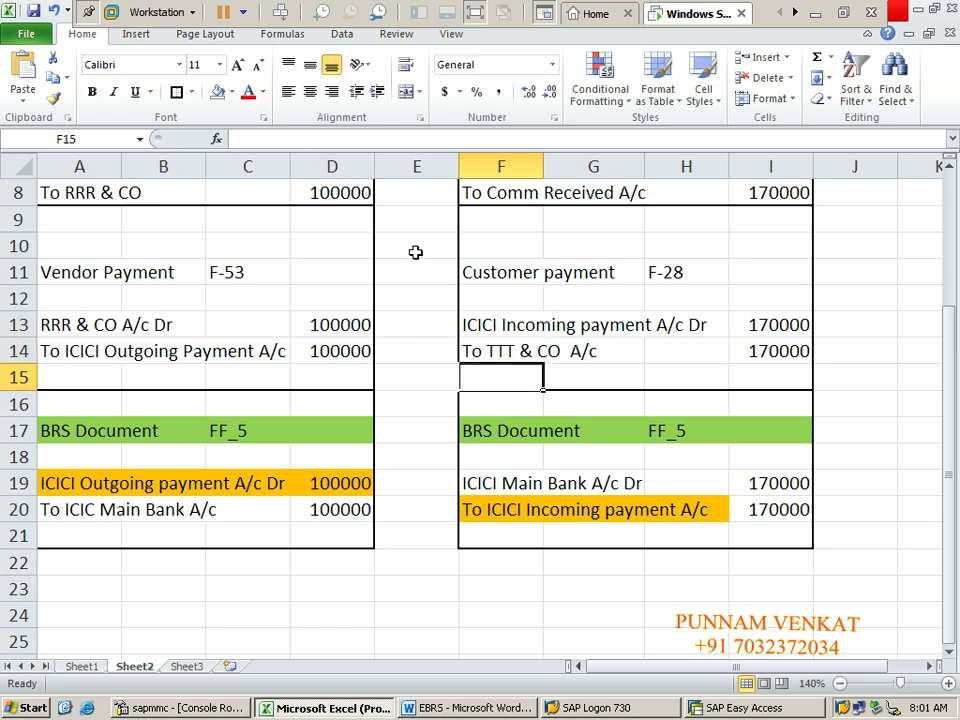
Step: Review the ICICI Incoming payment and TTT & CO entry lines
click(557, 345)
click(485, 321)
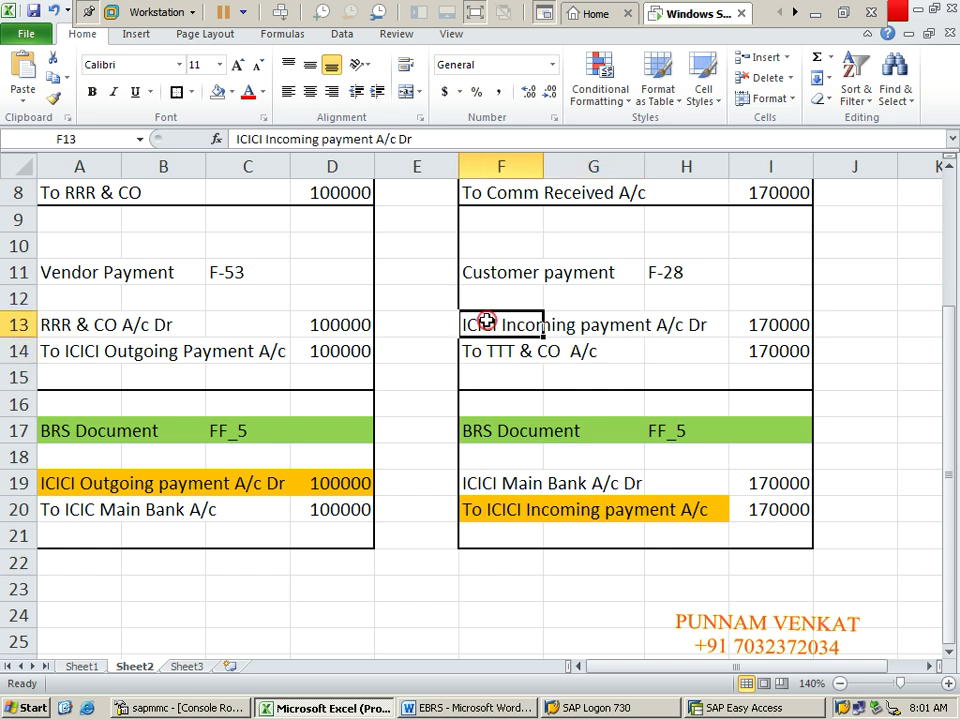
key(shift+Right)
key(shift+Right)
key(shift+Right)
key(shift+Down)
key(shift+Down)
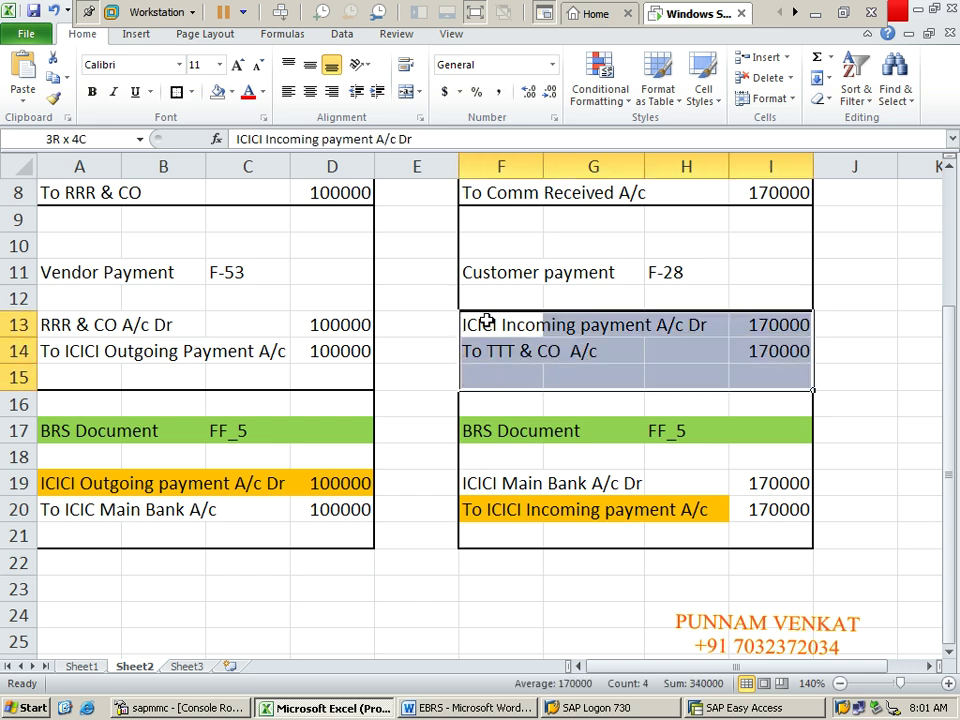
key(shift+Up)
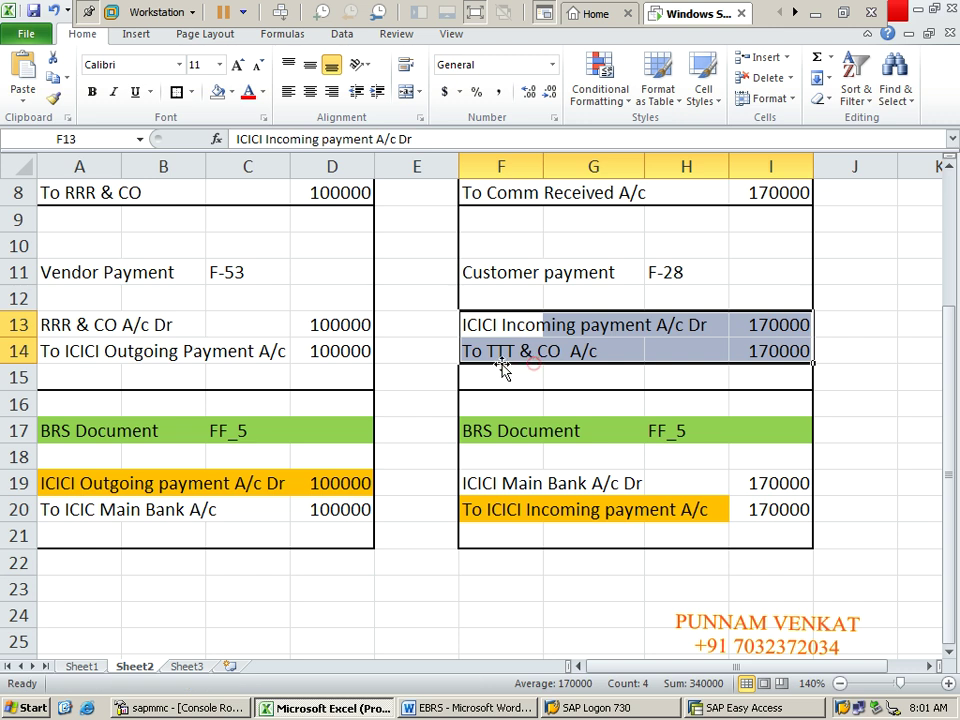
click(501, 370)
click(492, 334)
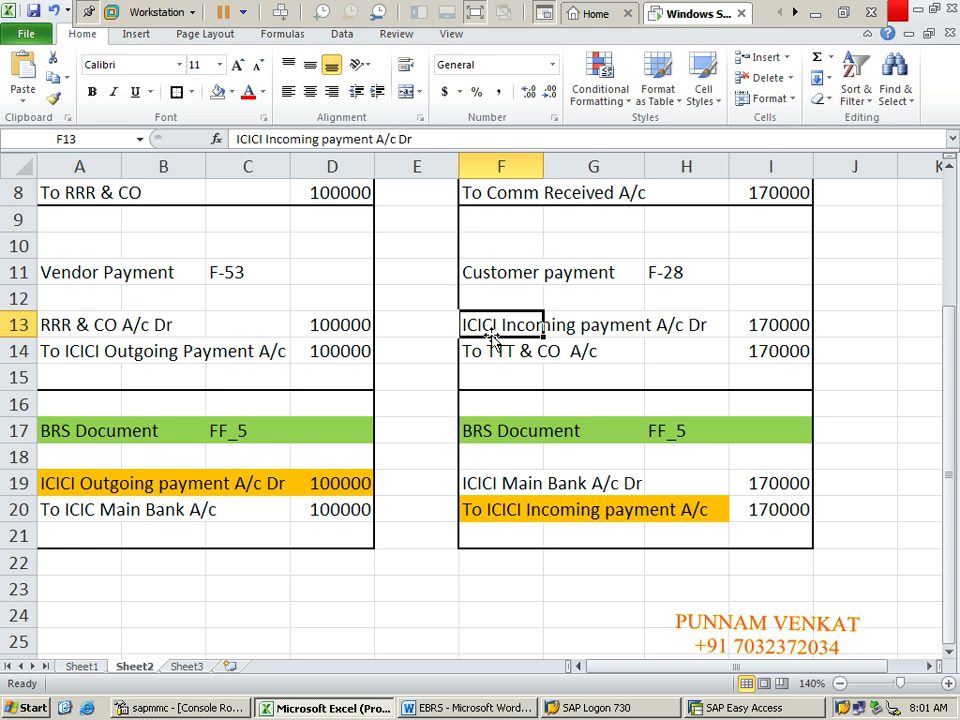
Step: Copy the F-28 transaction code from H11 and recheck the customer payment entry
click(510, 268)
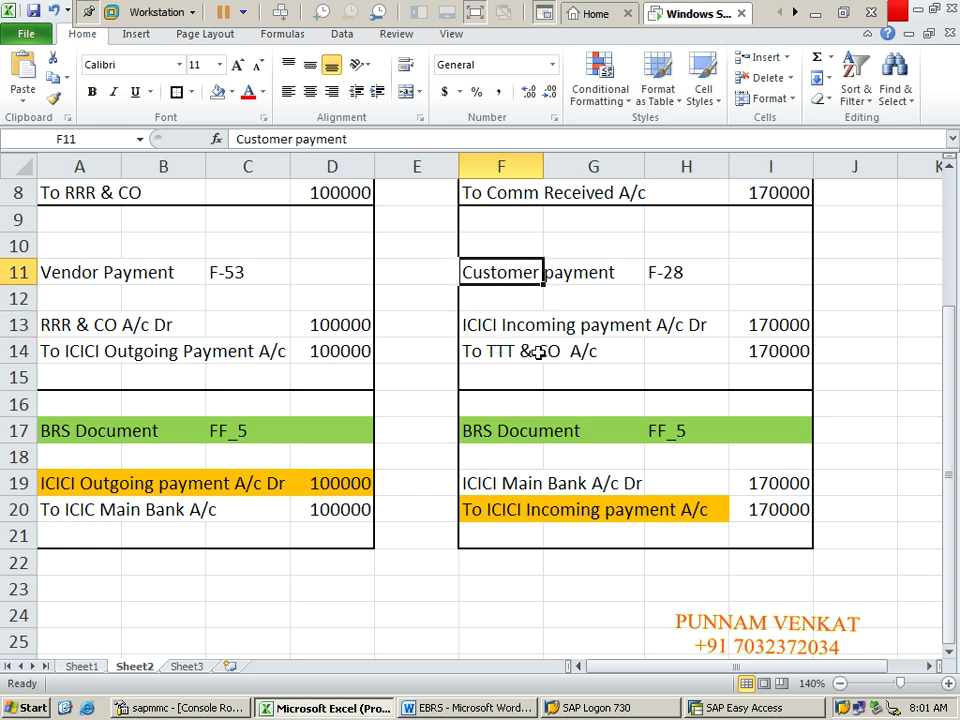
click(671, 273)
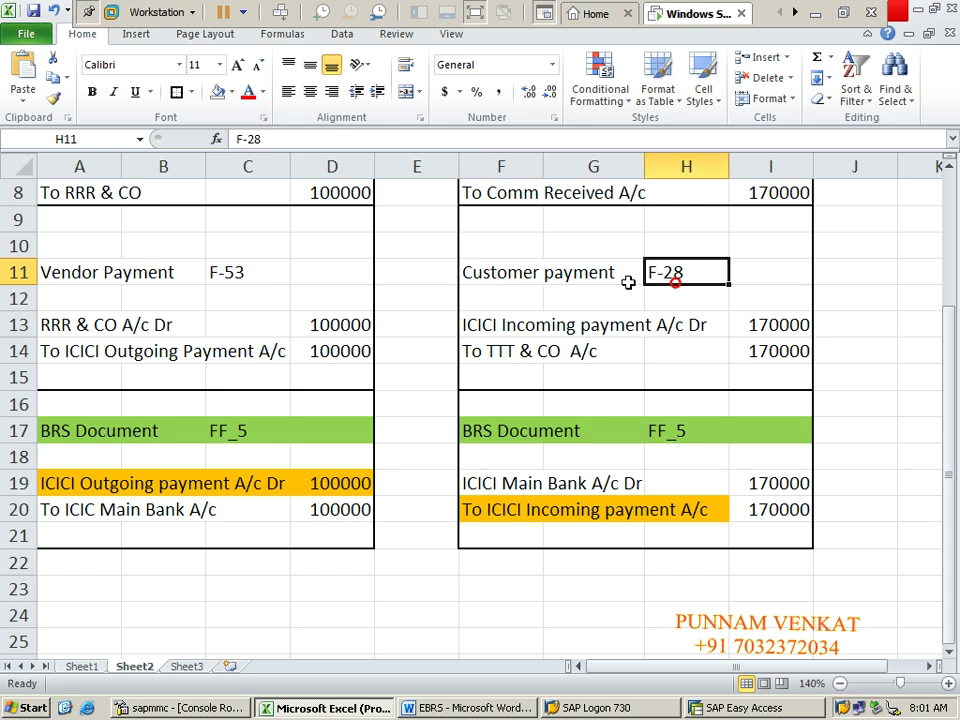
key(ctrl+c)
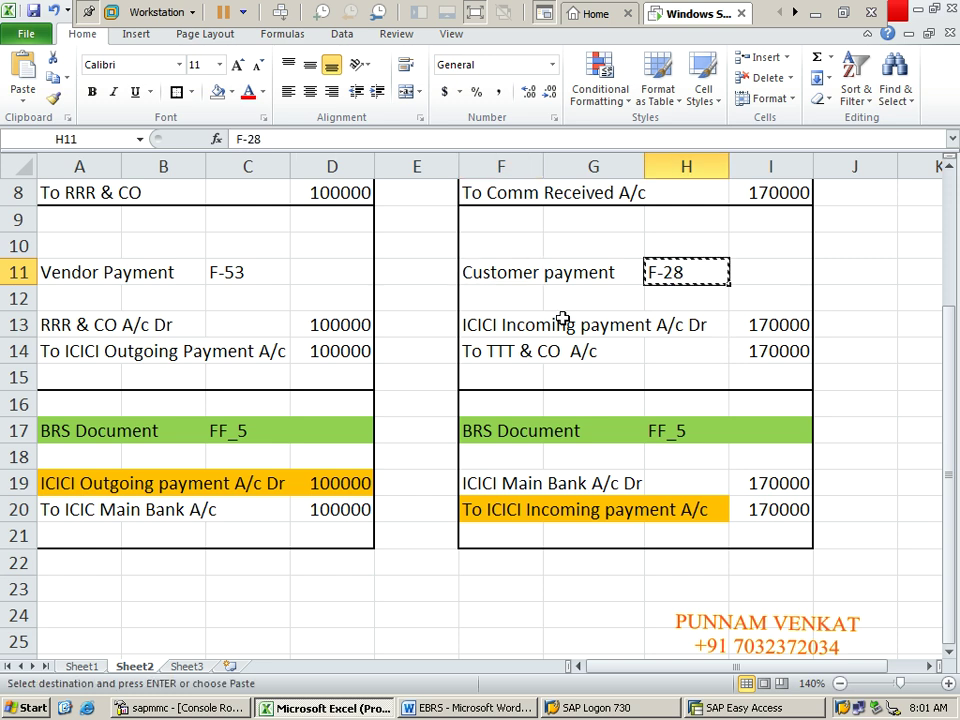
click(484, 295)
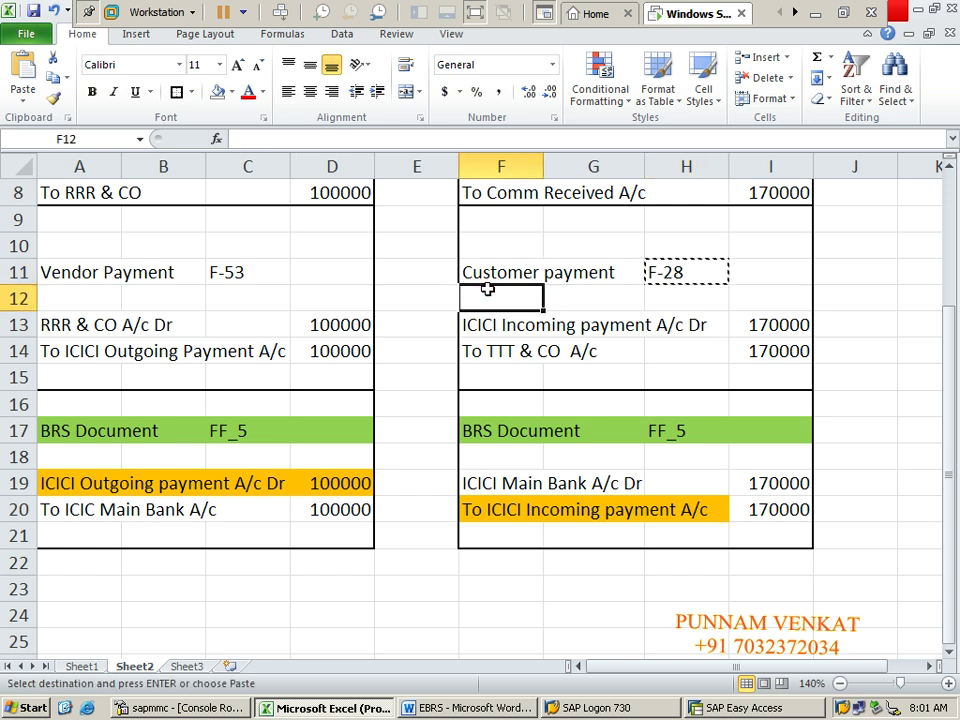
click(489, 275)
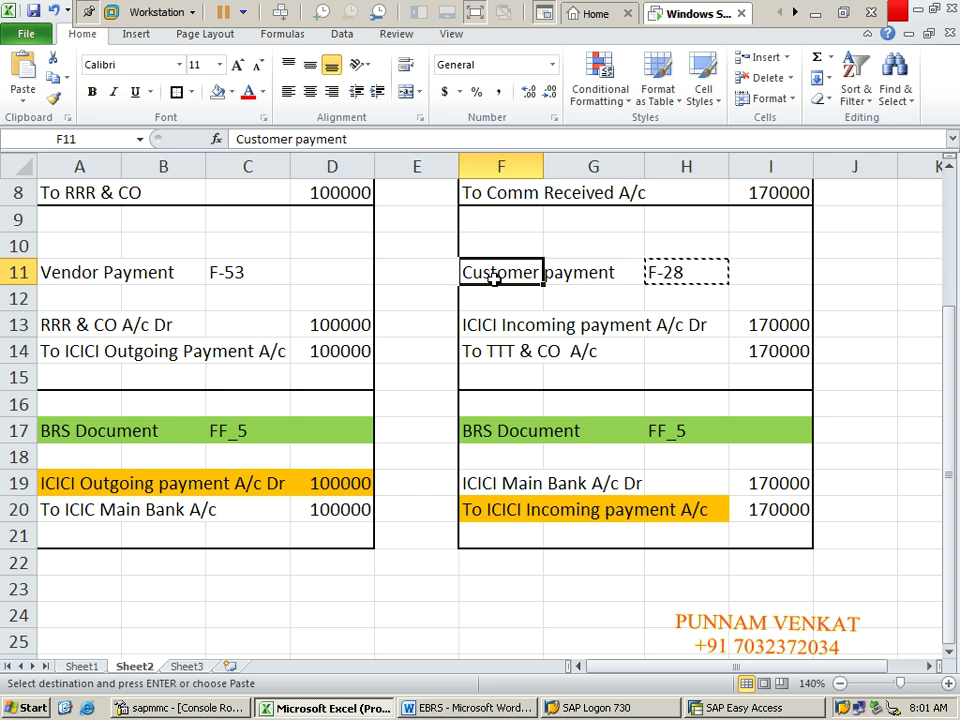
click(499, 317)
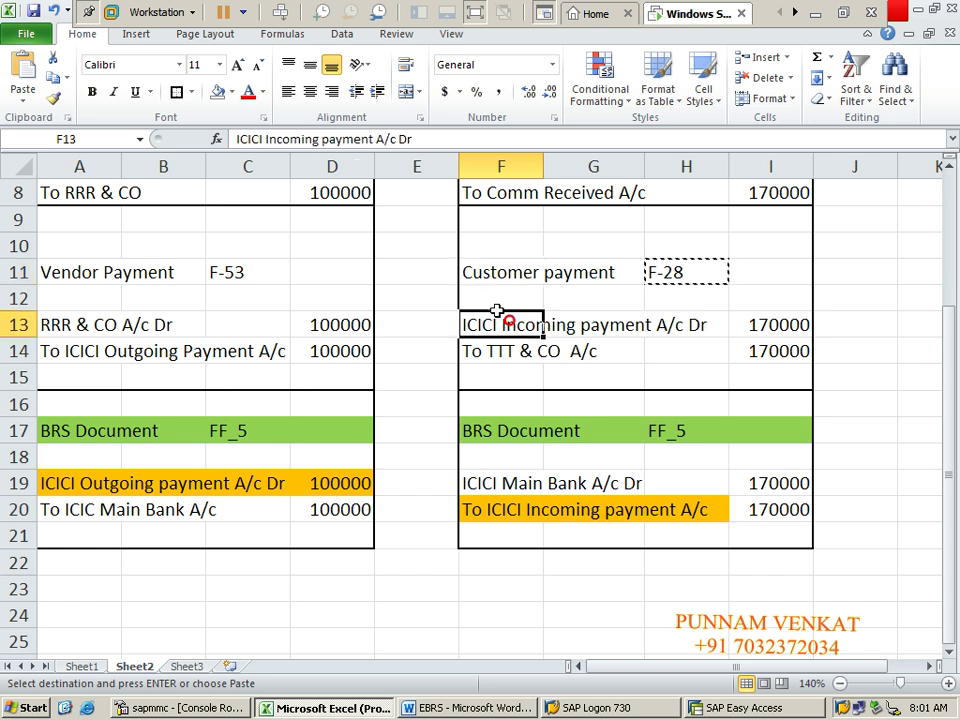
click(475, 255)
click(474, 272)
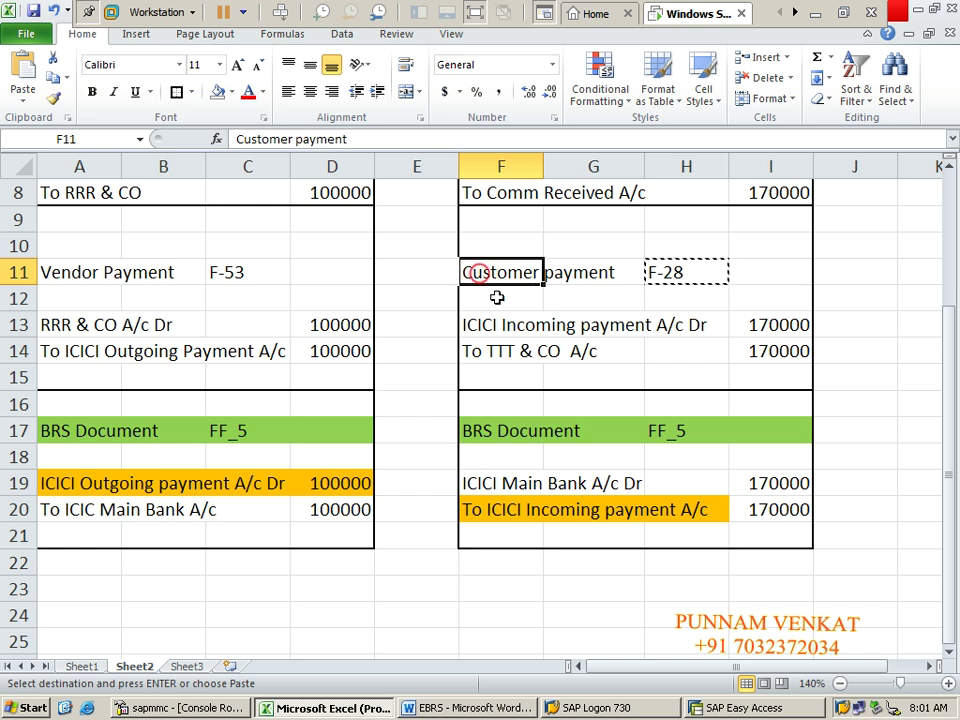
click(684, 272)
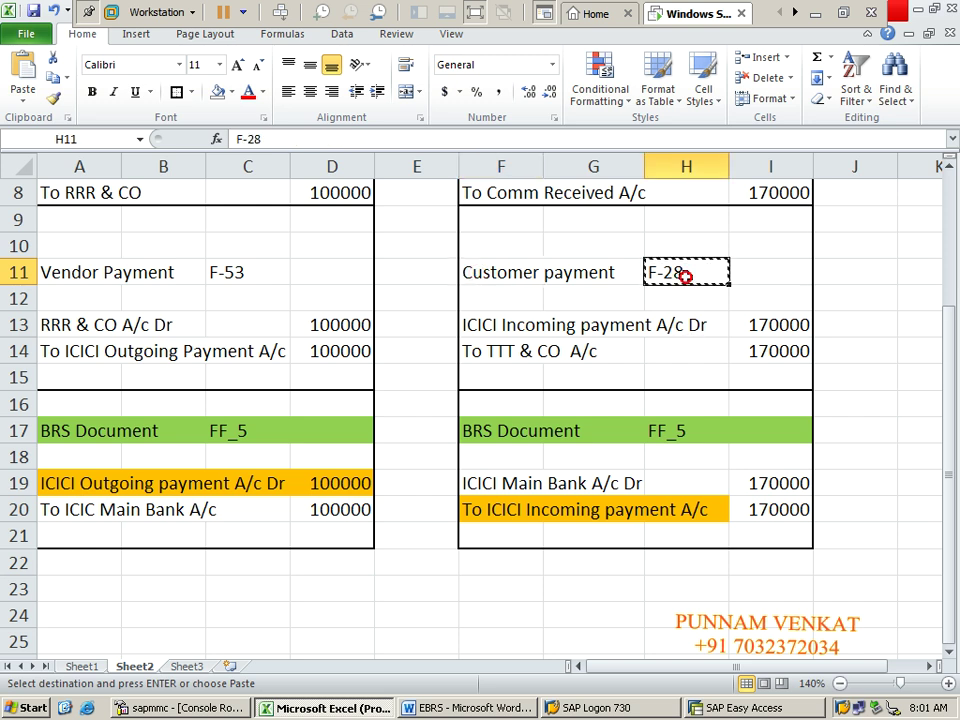
Step: Run F-28 in SAP and paste 28.05.2022 as the document date
key(alt+Tab)
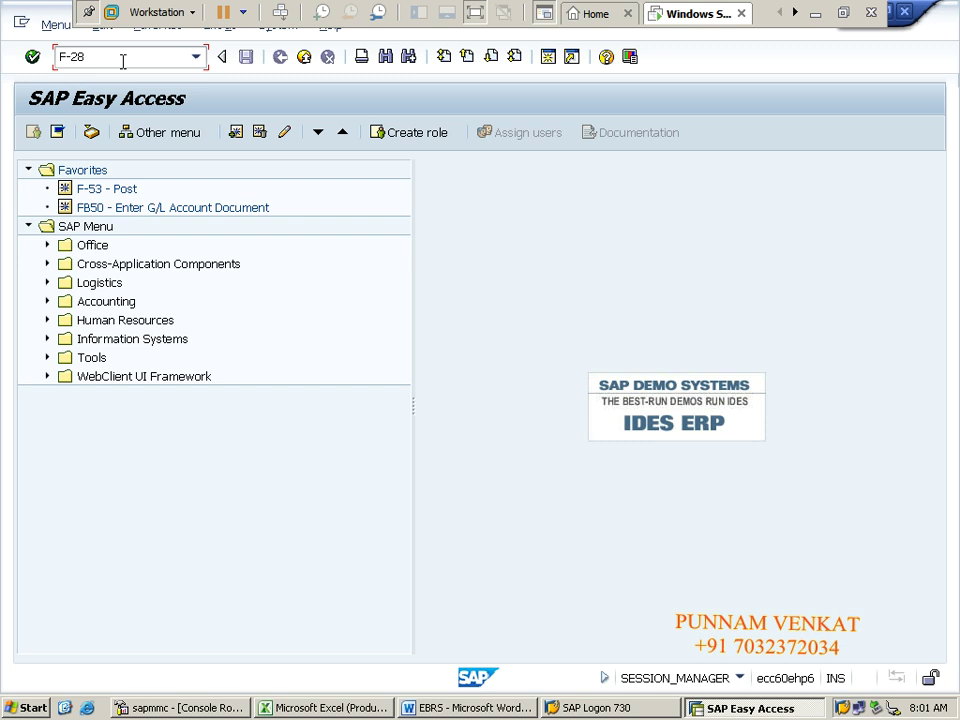
key(Return)
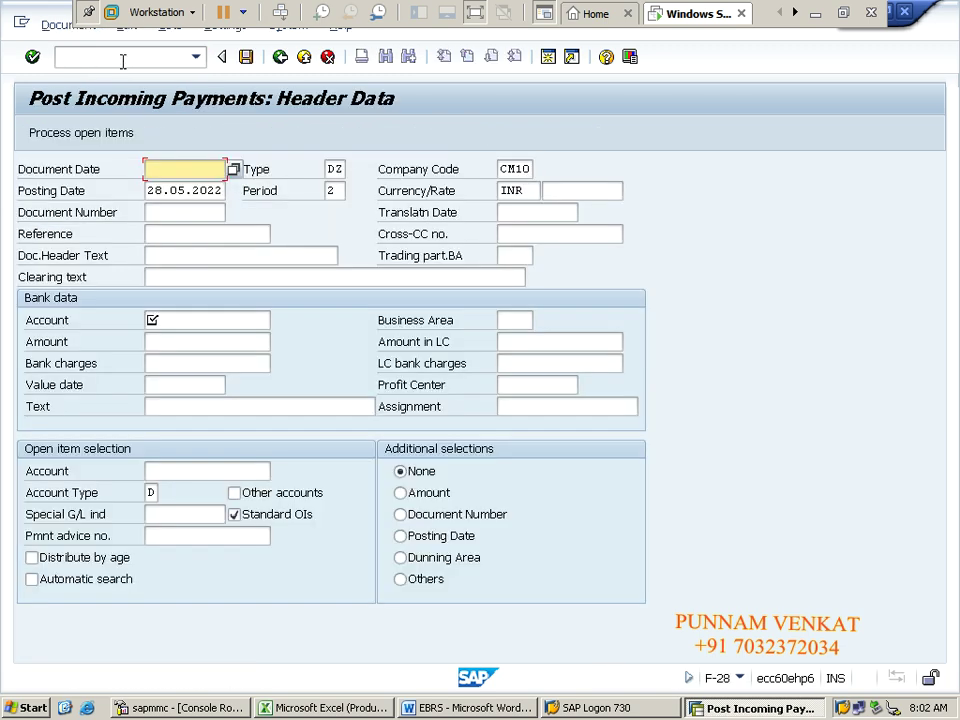
key(Tab)
key(Tab)
key(Tab)
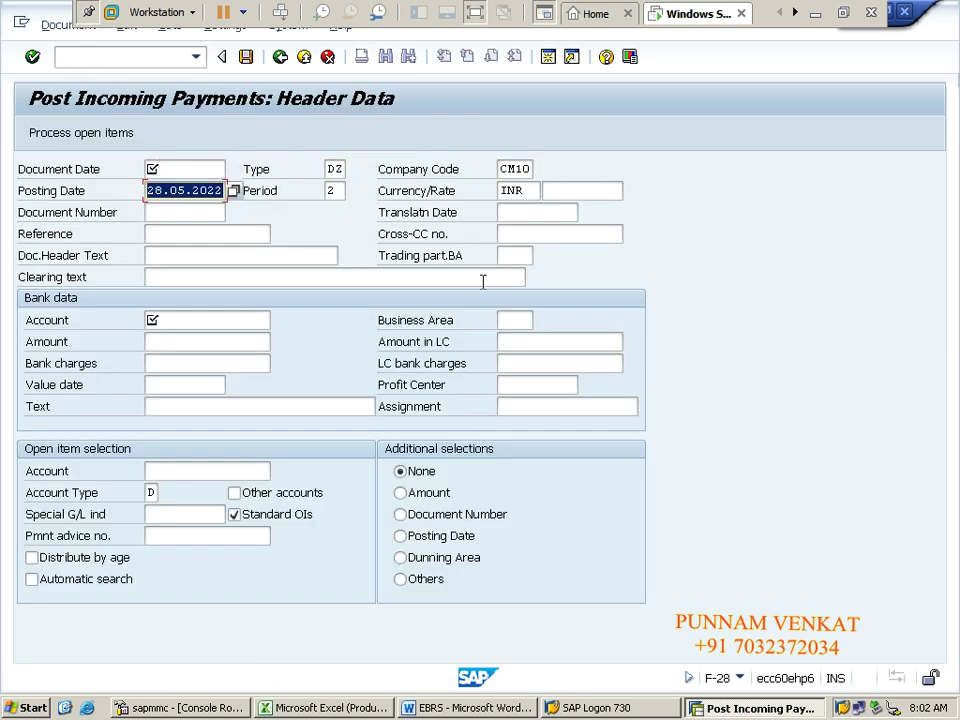
key(shift+Tab)
key(shift+Tab)
key(shift+Tab)
key(ctrl+v)
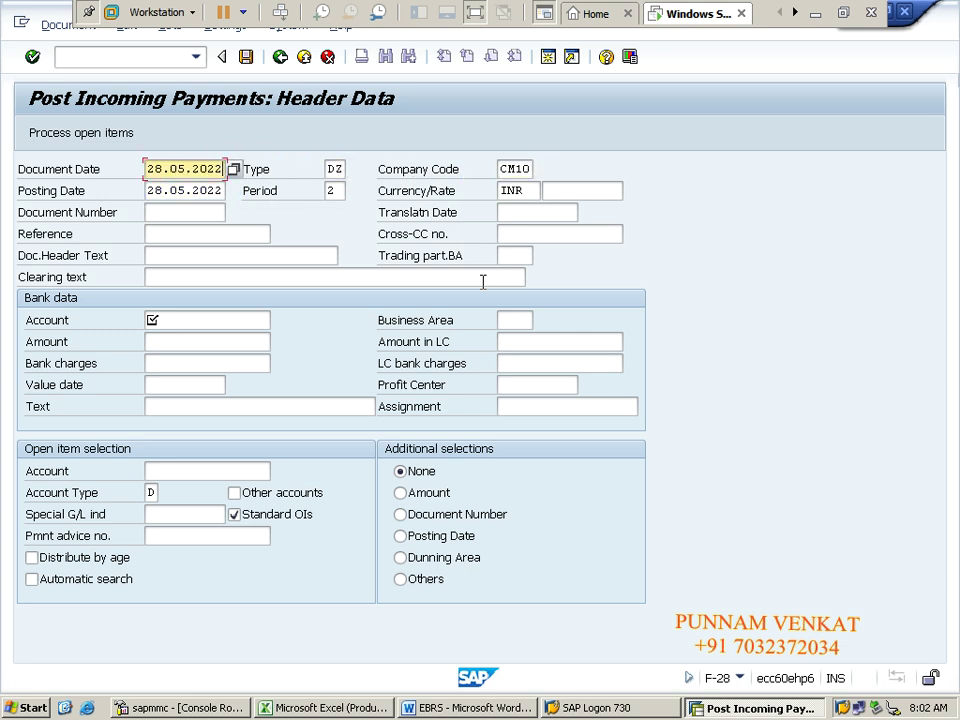
Step: Set the reference to 'Cus payment' from the field's earlier entries
key(Tab)
key(Tab)
key(Tab)
key(Tab)
key(Tab)
key(Tab)
key(Tab)
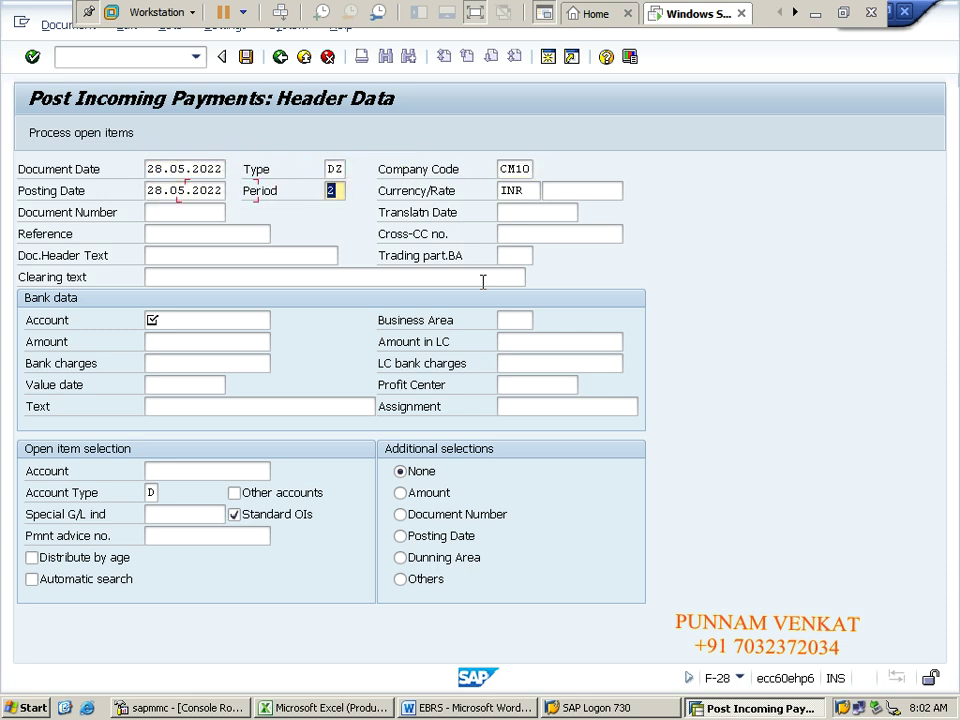
key(Tab)
key(BackSpace)
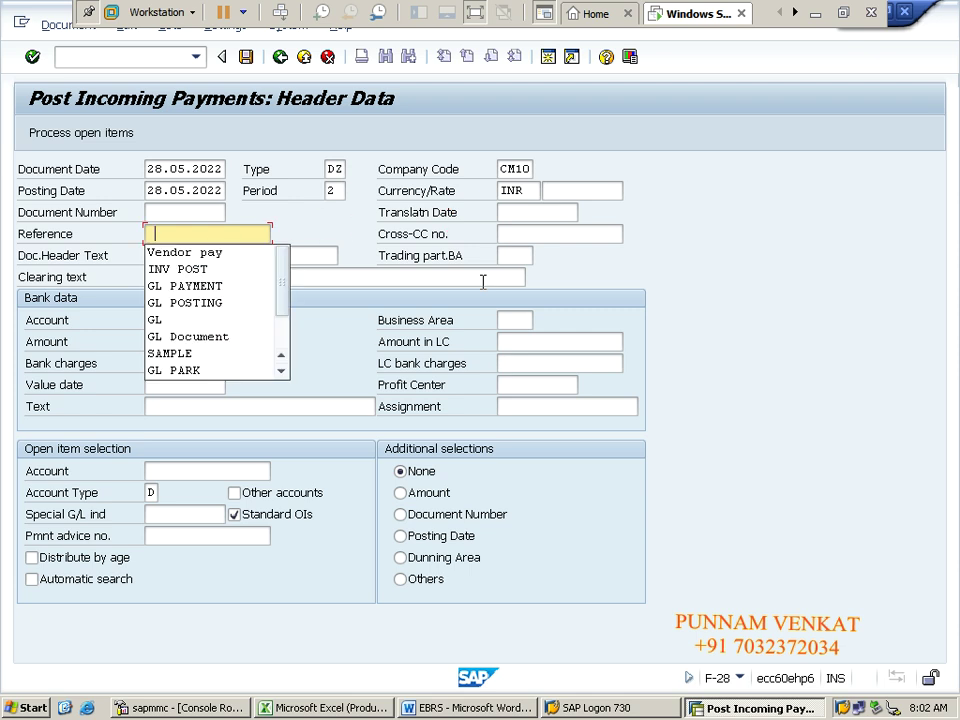
text(cu)
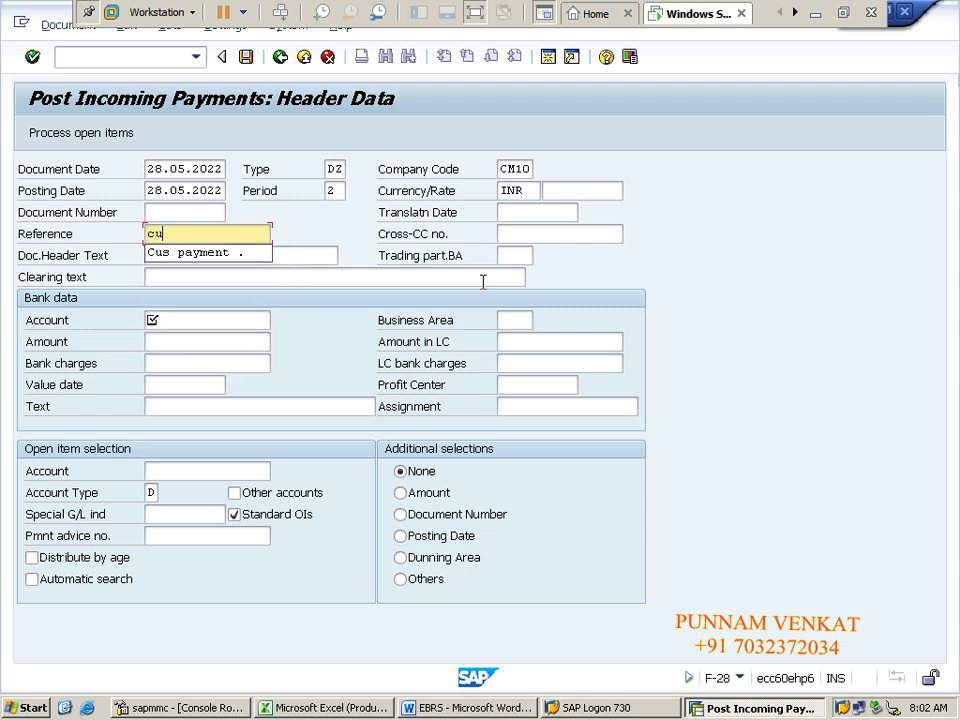
key(Down)
key(Tab)
key(Tab)
key(Tab)
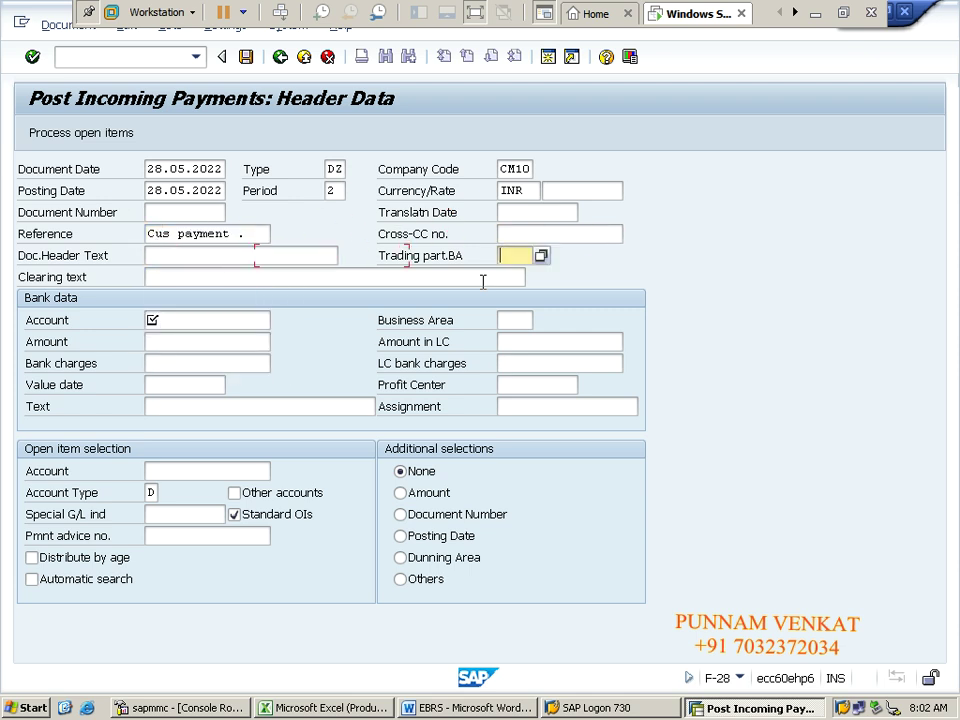
key(Tab)
key(Tab)
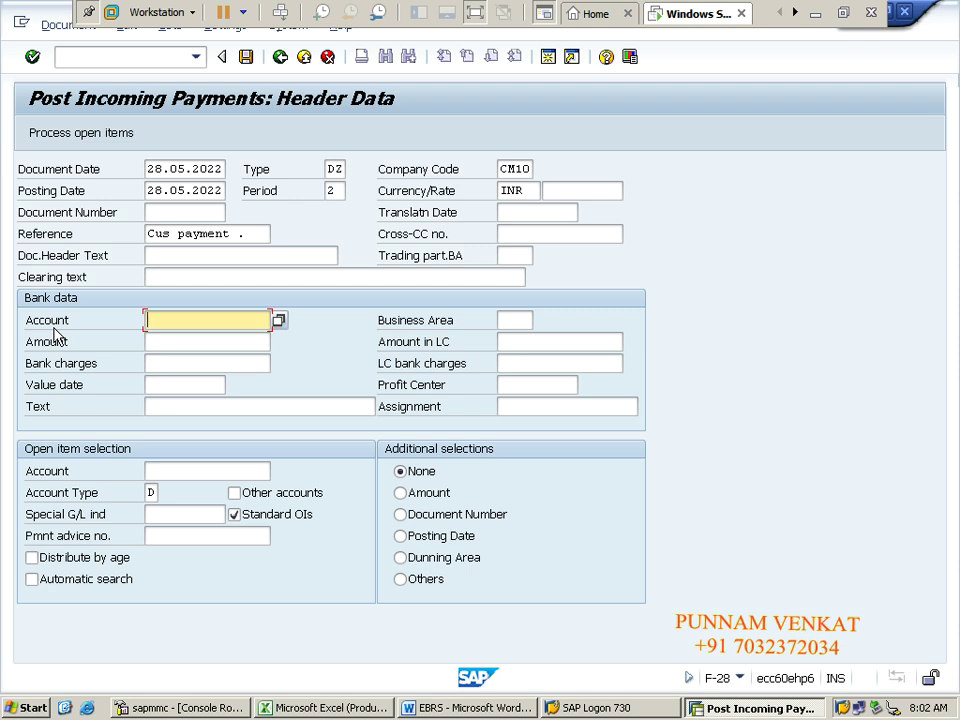
Step: Choose G/L 220062 ICICI Incoming payment A/c from the CM10 account list as the bank account
click(279, 320)
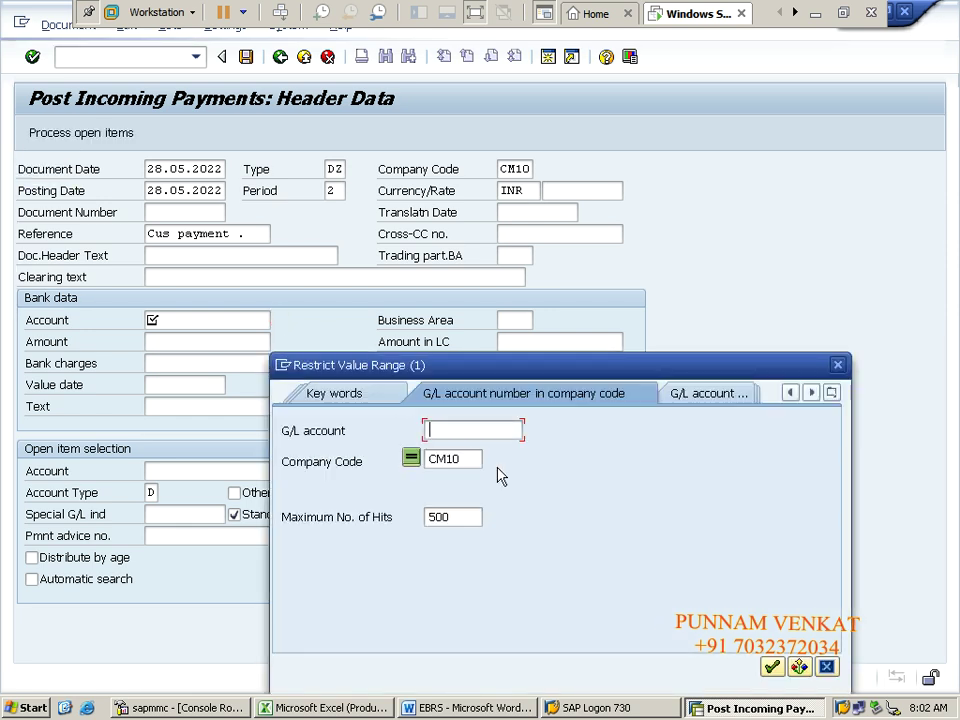
key(Return)
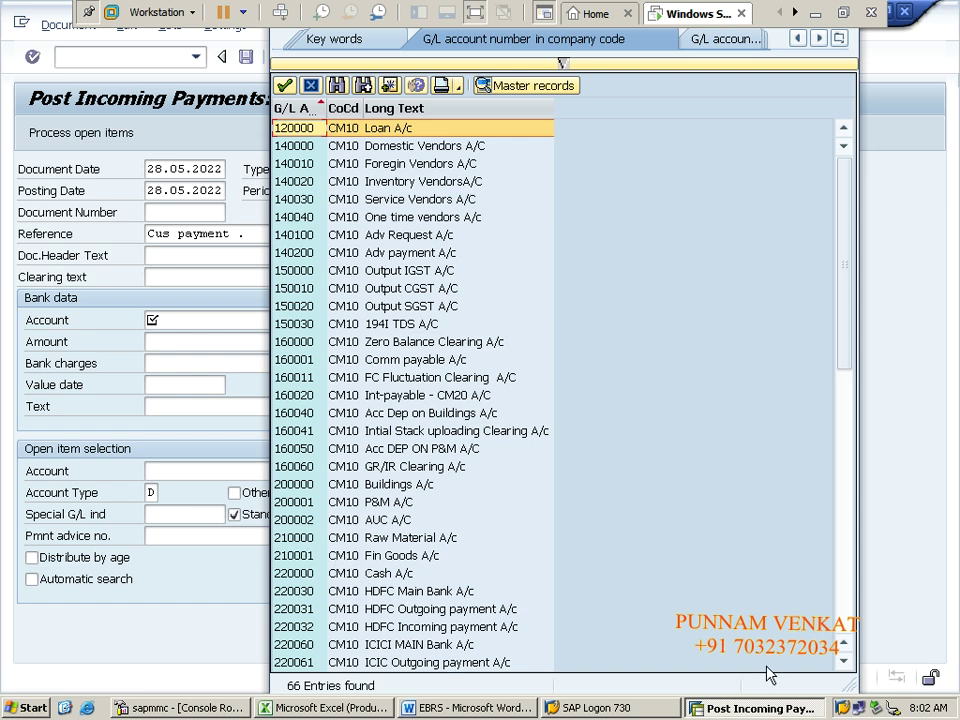
scroll(851, 668, down, 6)
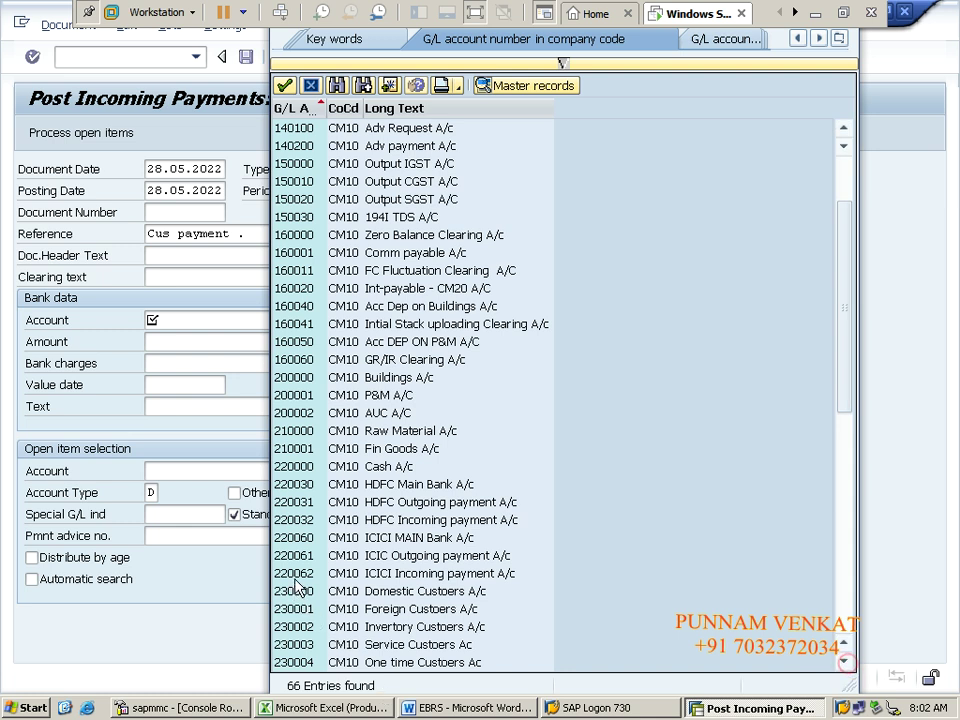
click(300, 574)
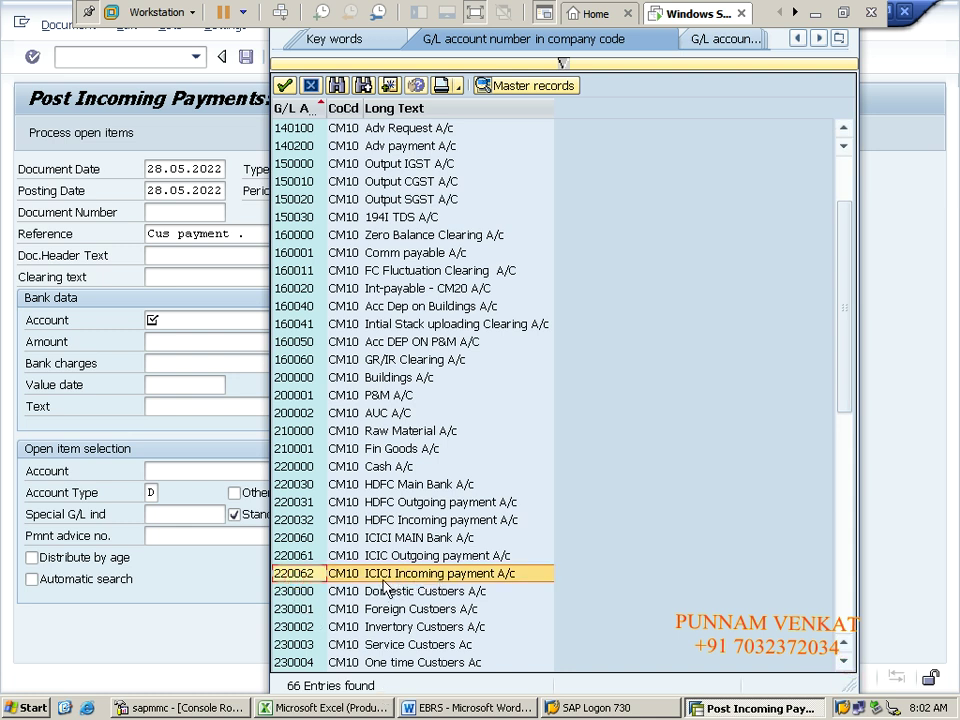
double_click(385, 578)
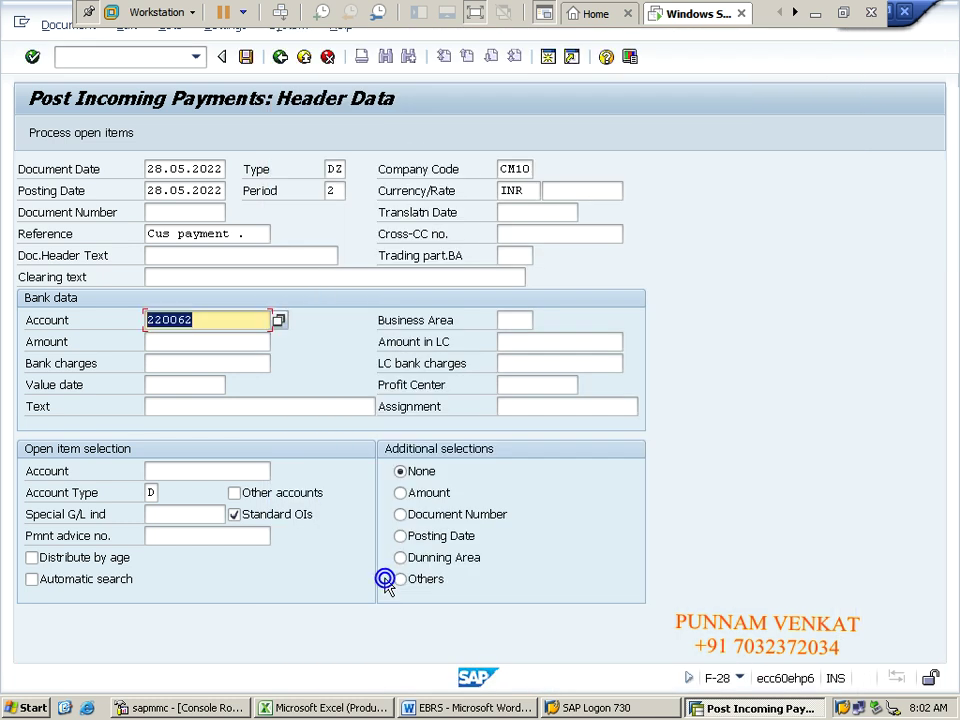
Step: Enter the 170000 payment amount and a value date of 28.05.2022
click(164, 345)
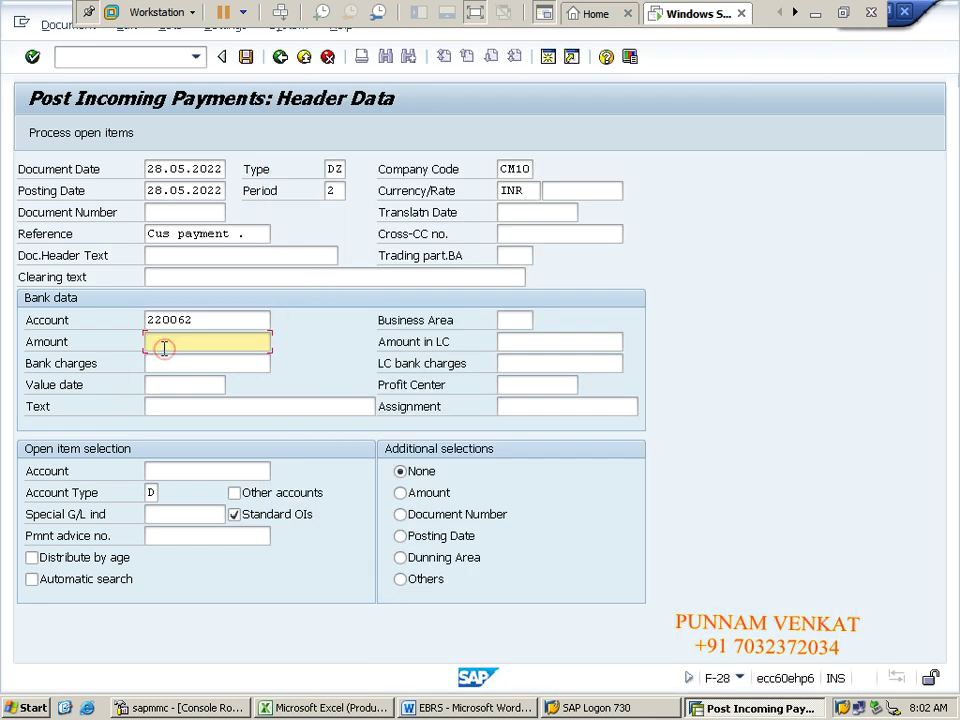
text(170000)
click(155, 386)
click(235, 388)
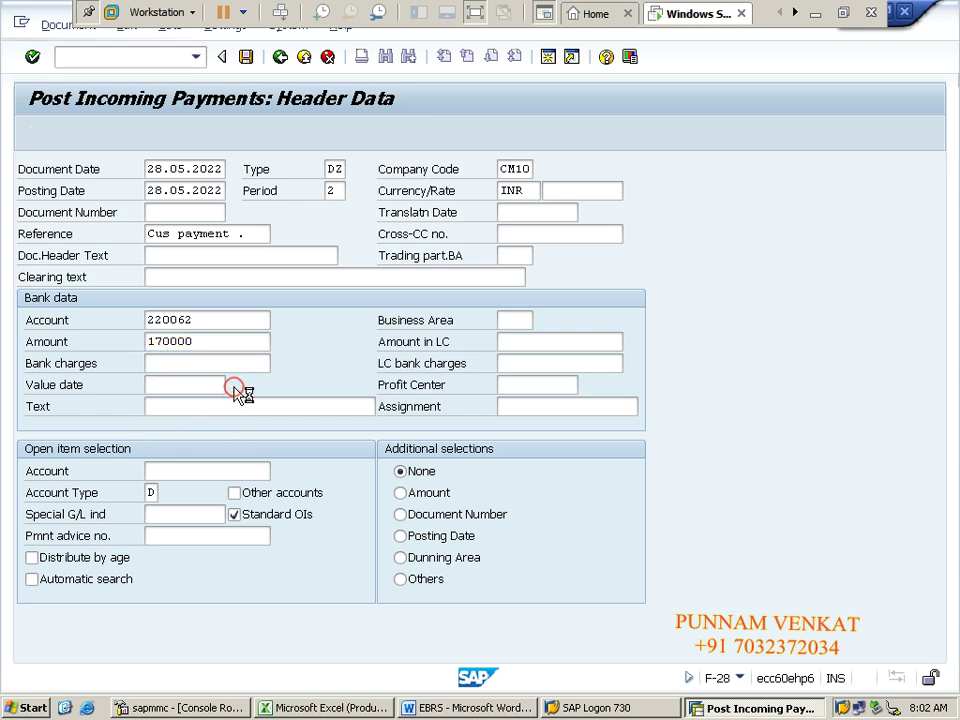
click(443, 564)
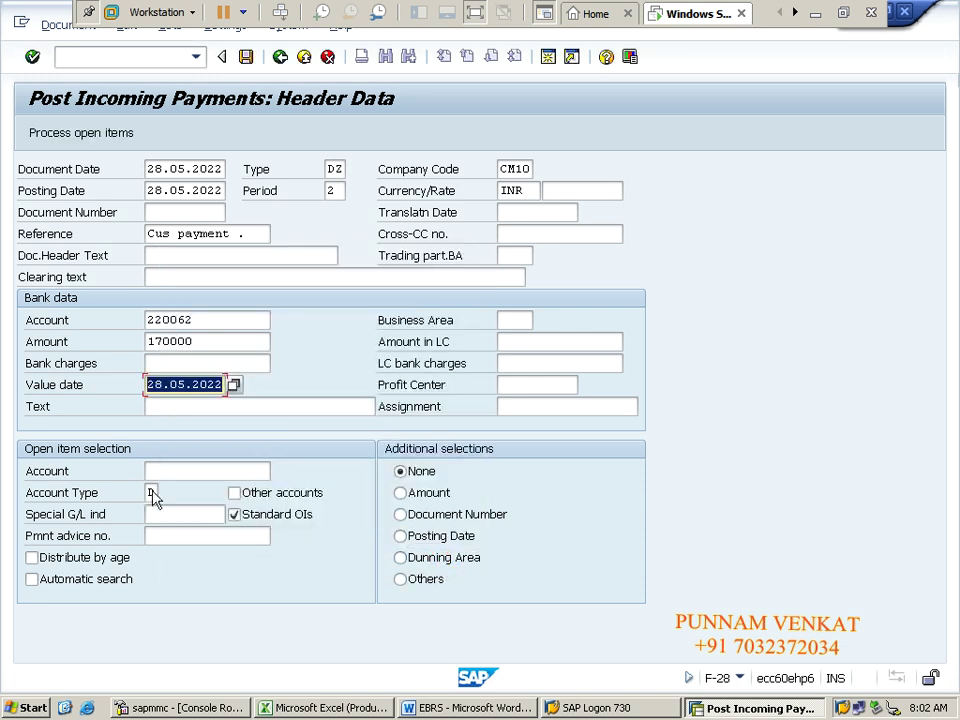
Step: Pick customer TTT & CO from the account search help and load its open items
click(195, 467)
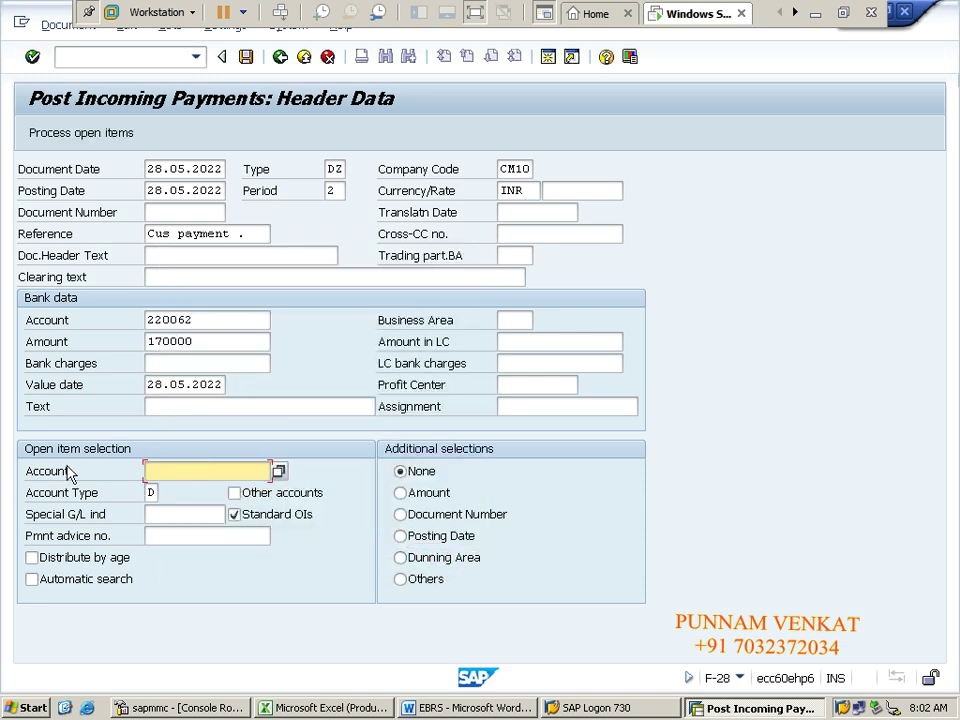
click(280, 471)
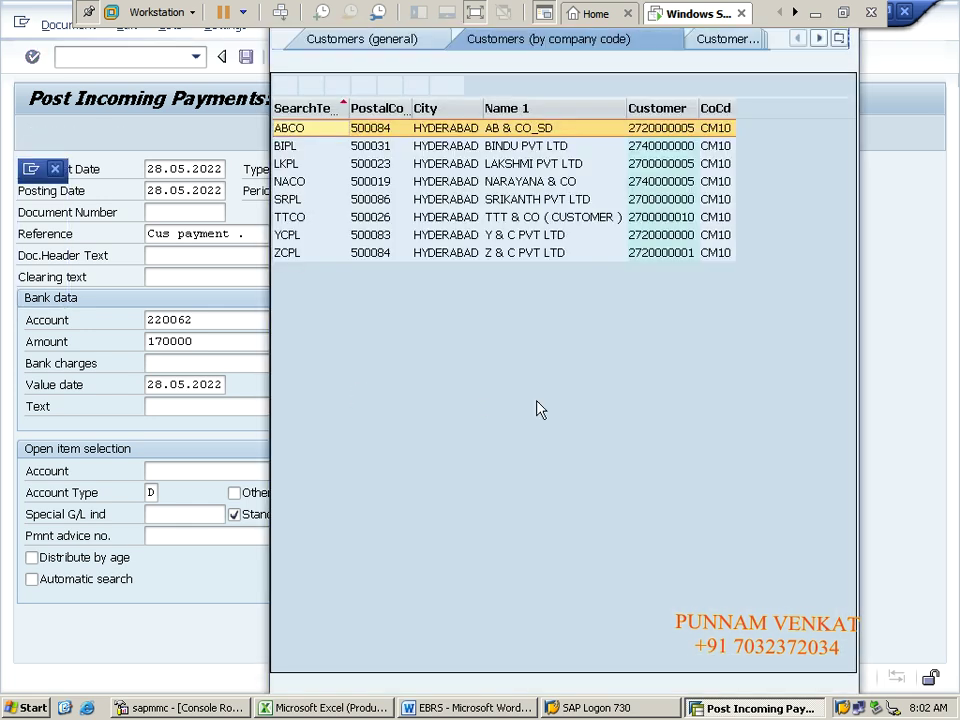
double_click(508, 217)
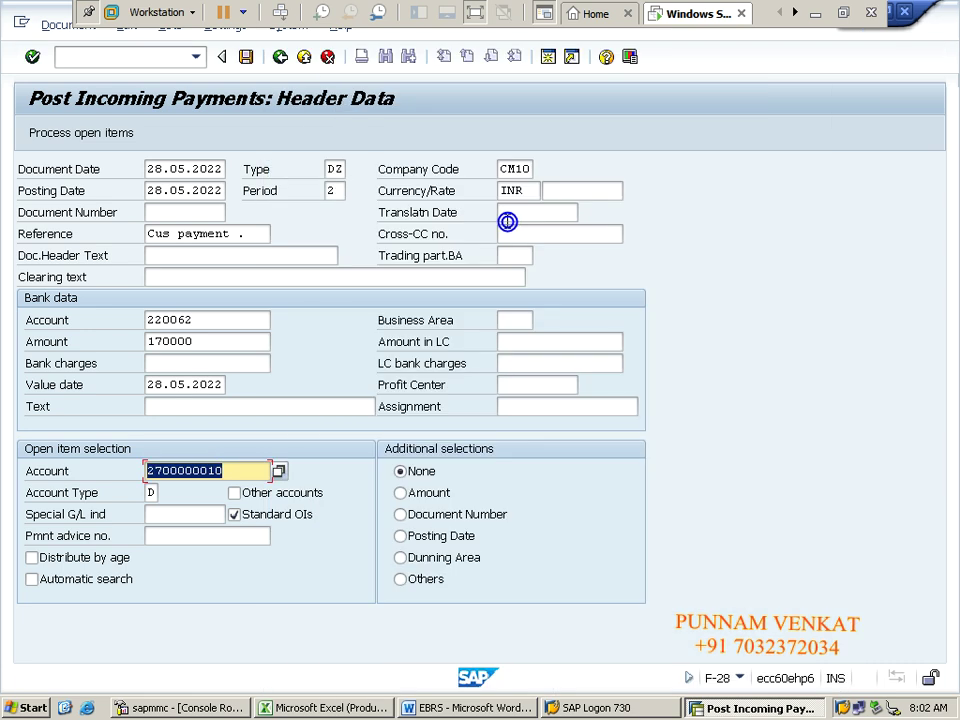
click(72, 143)
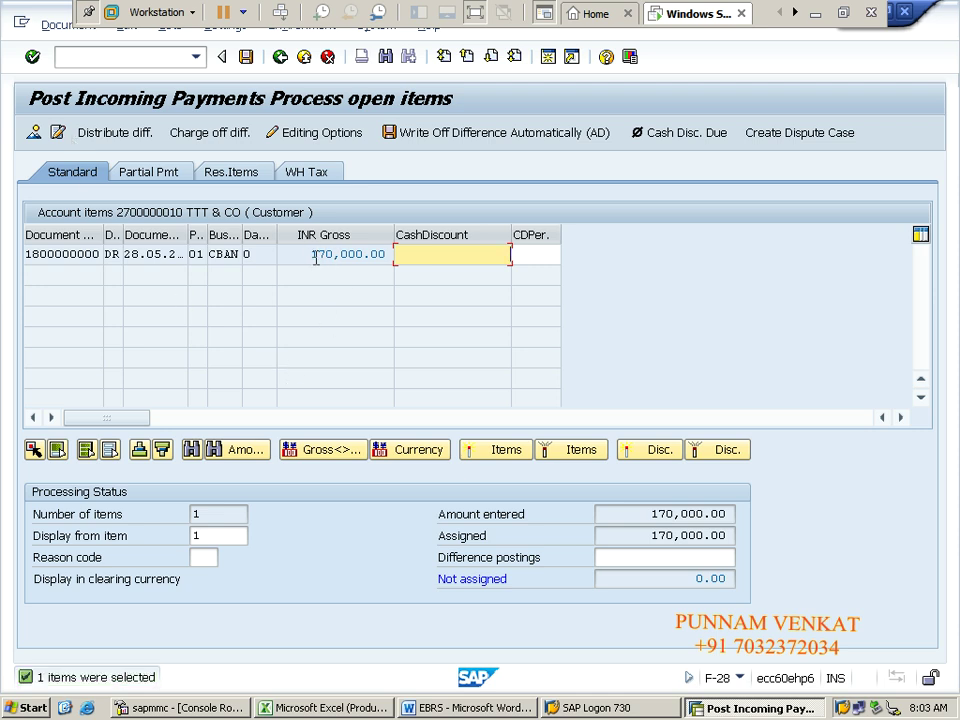
double_click(306, 254)
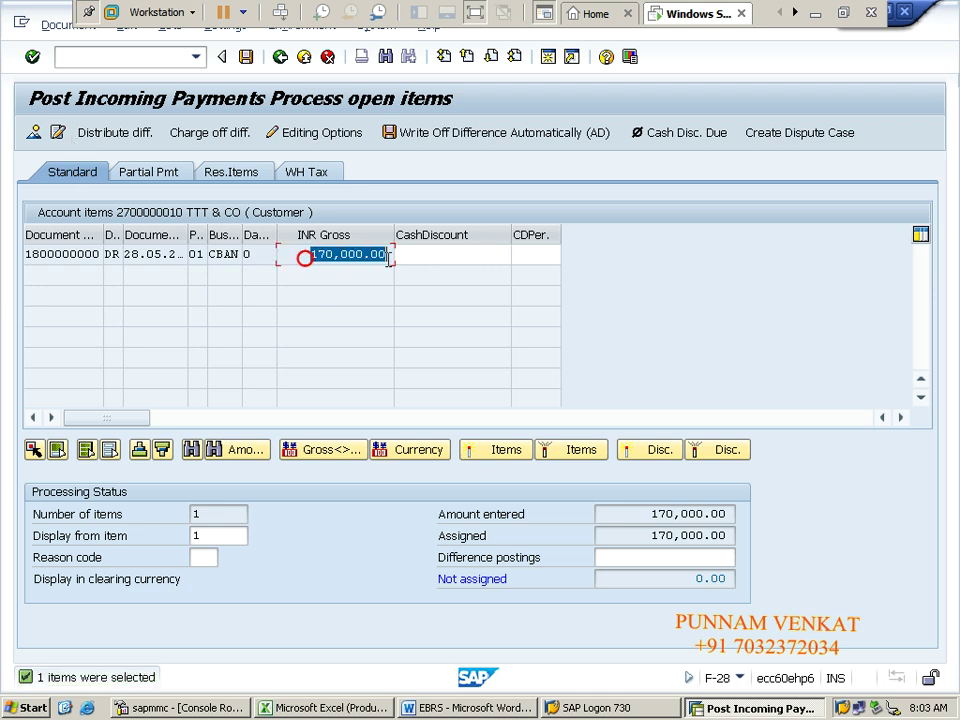
click(681, 580)
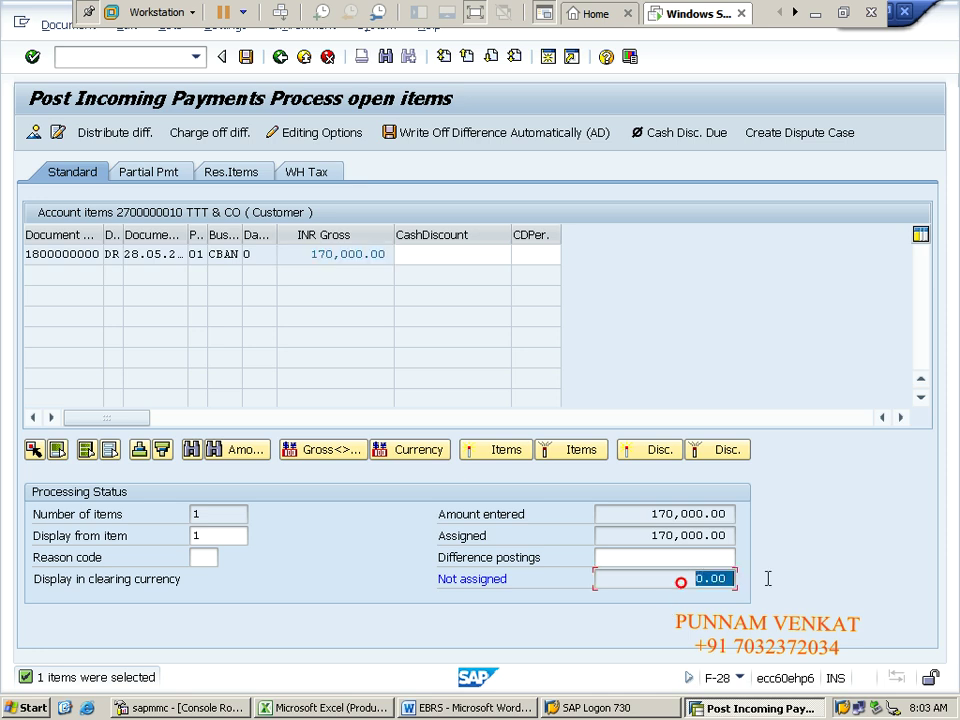
click(50, 25)
click(66, 74)
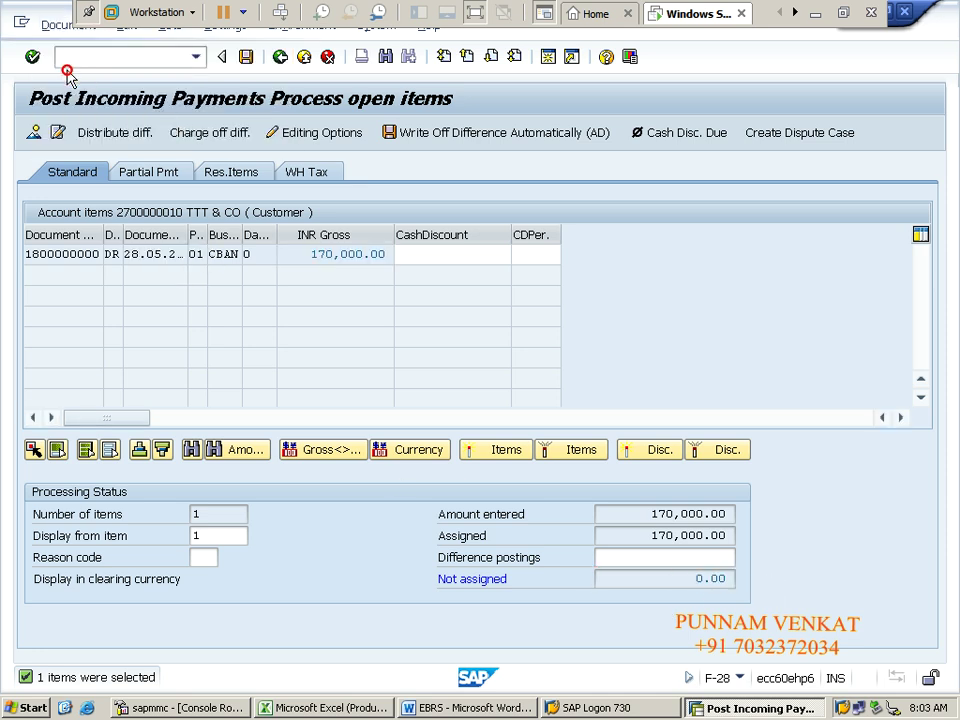
click(245, 58)
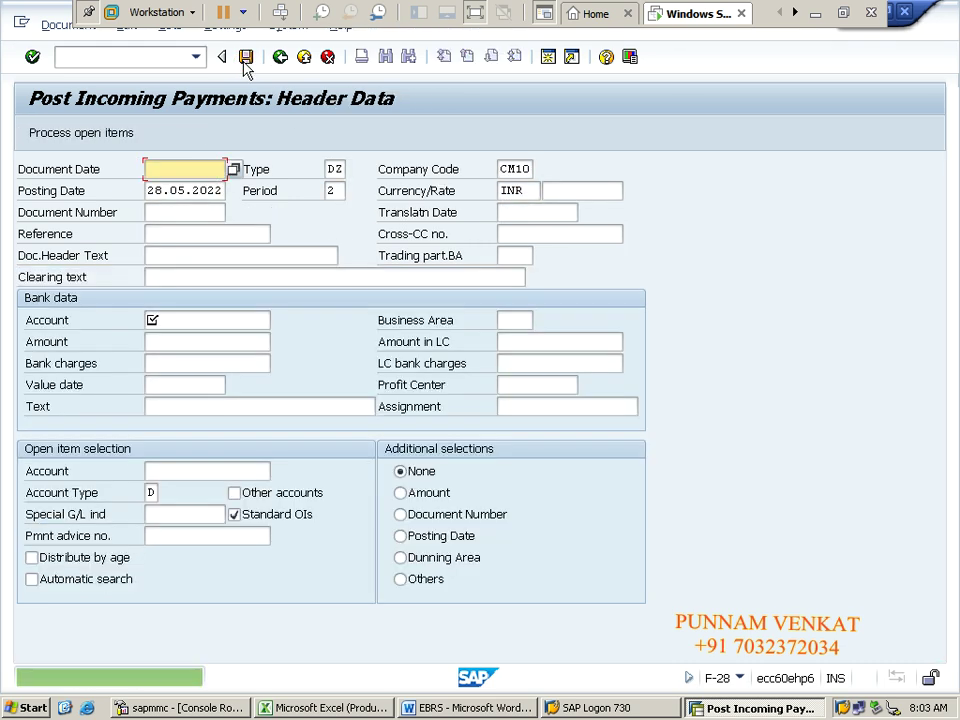
click(55, 25)
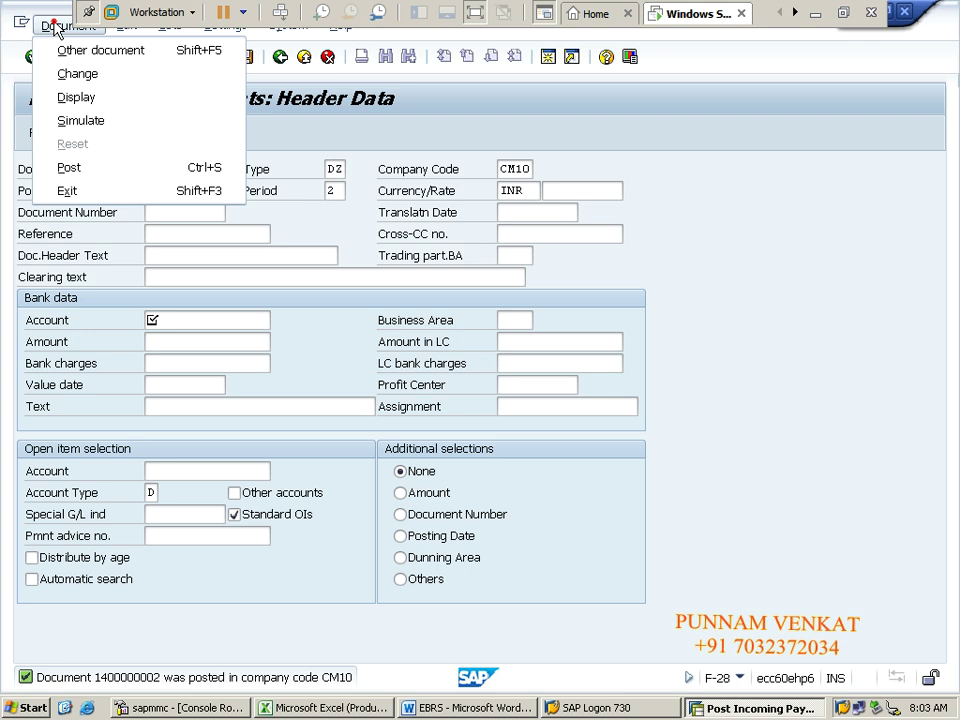
click(72, 95)
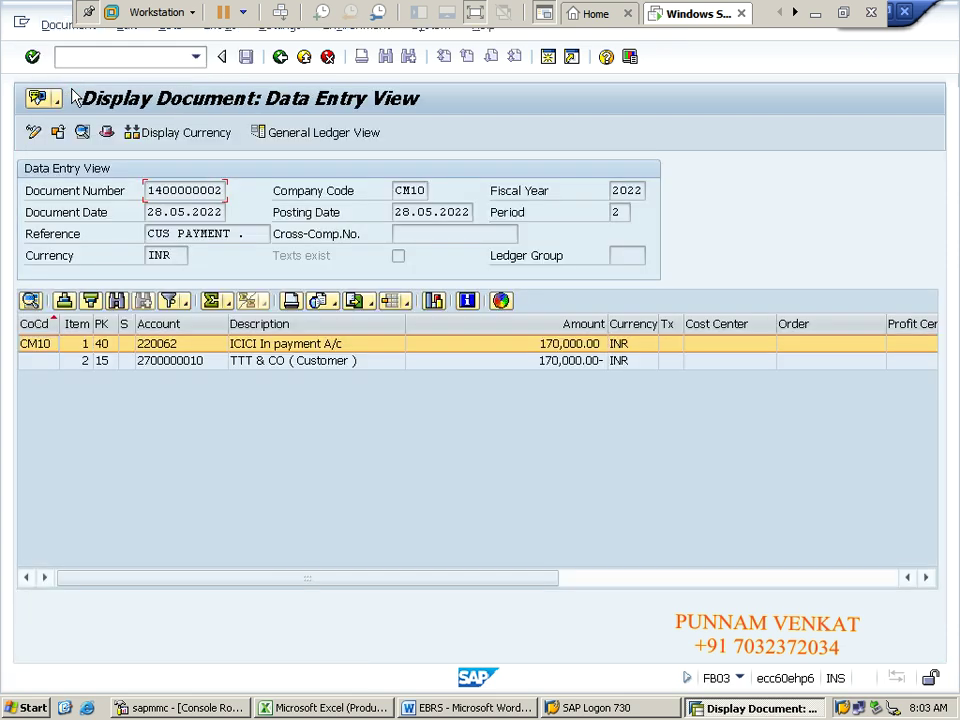
click(106, 364)
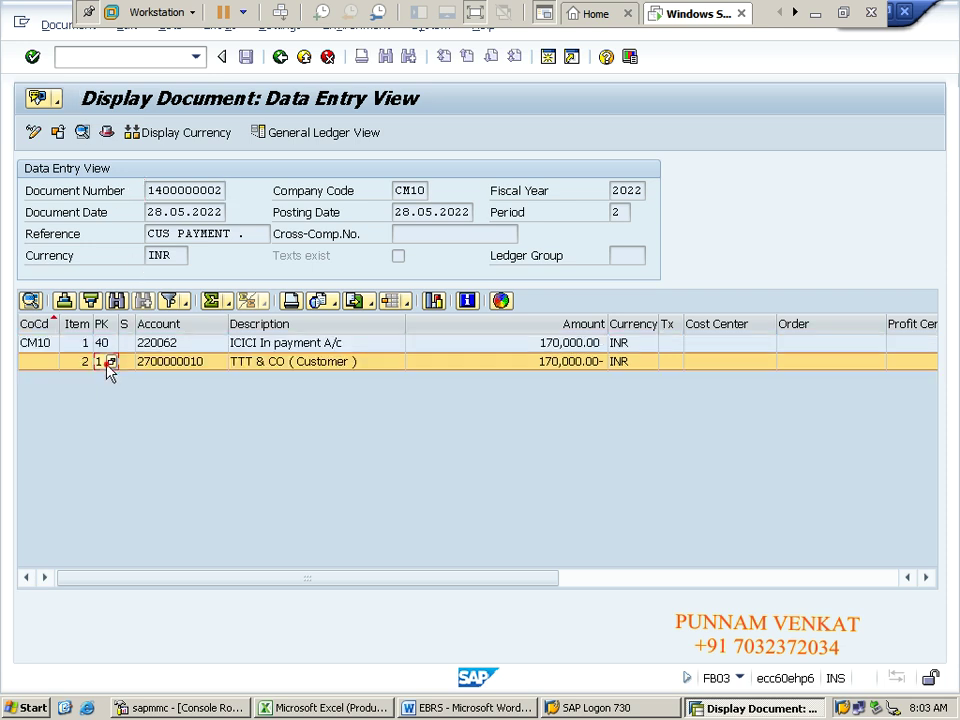
click(282, 366)
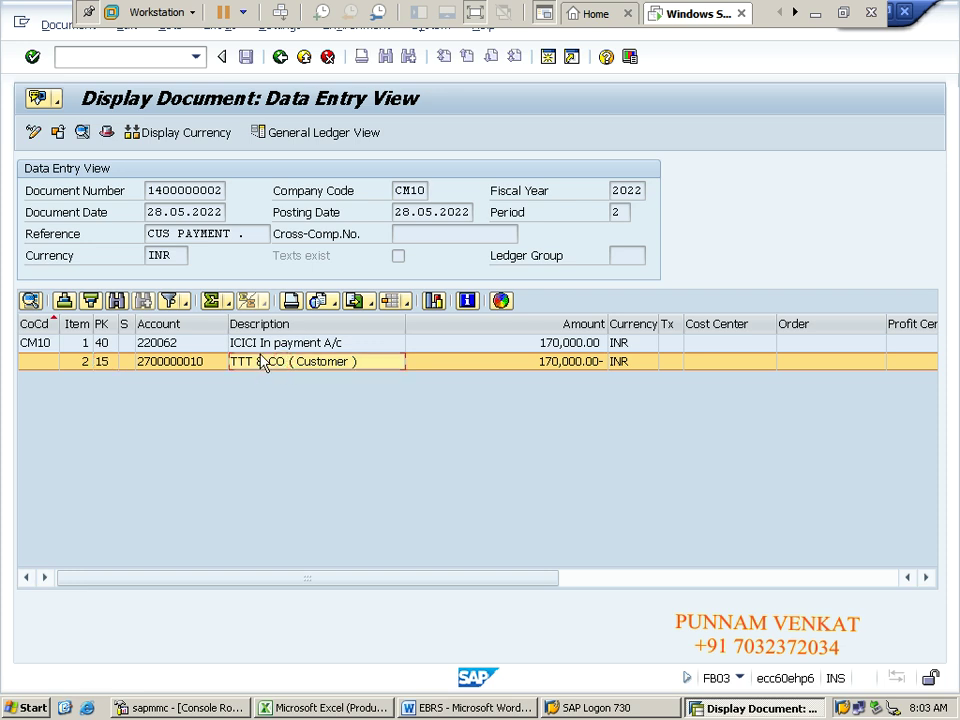
click(251, 343)
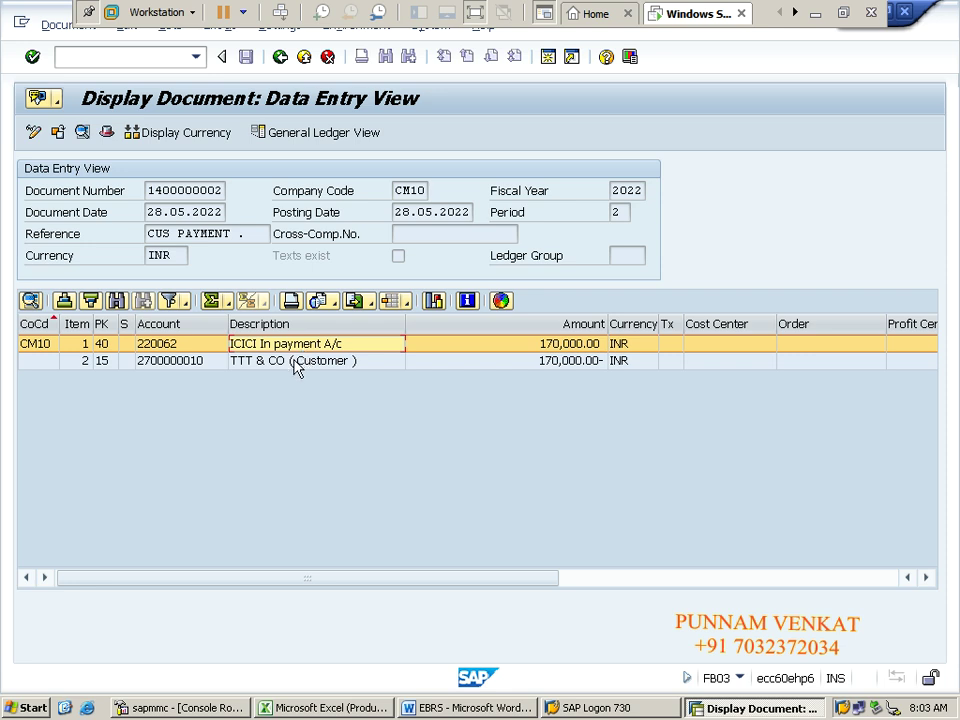
click(294, 366)
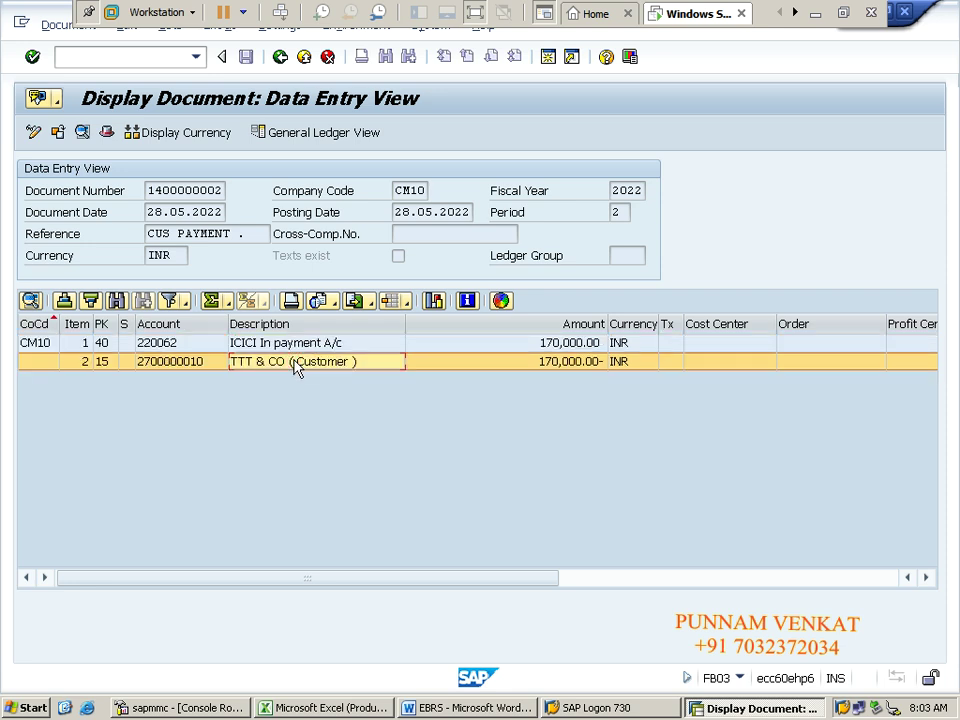
click(280, 344)
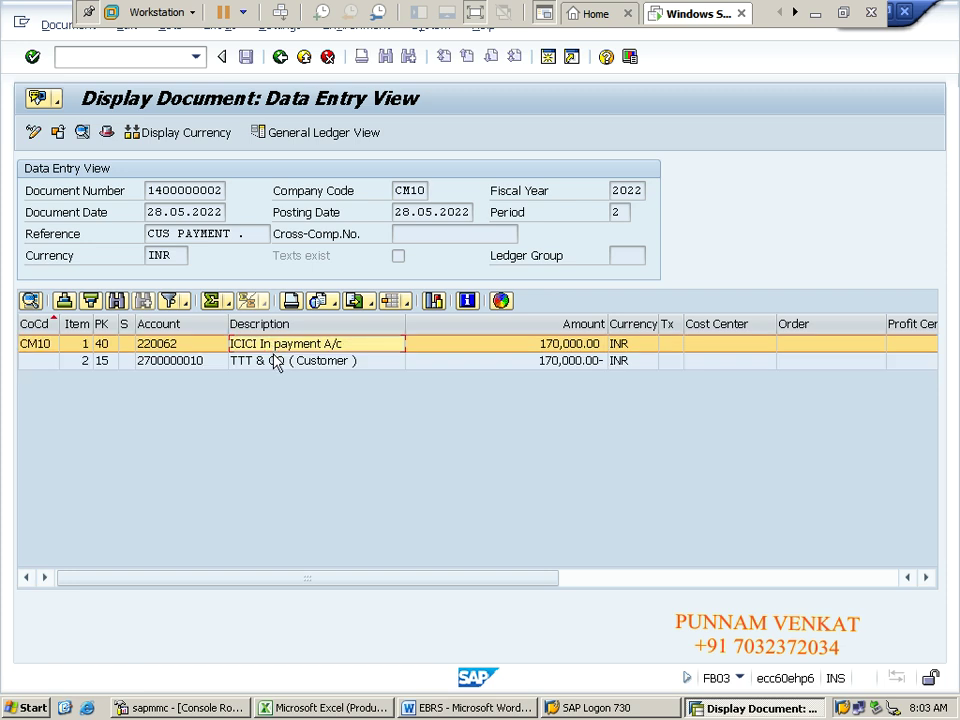
click(274, 361)
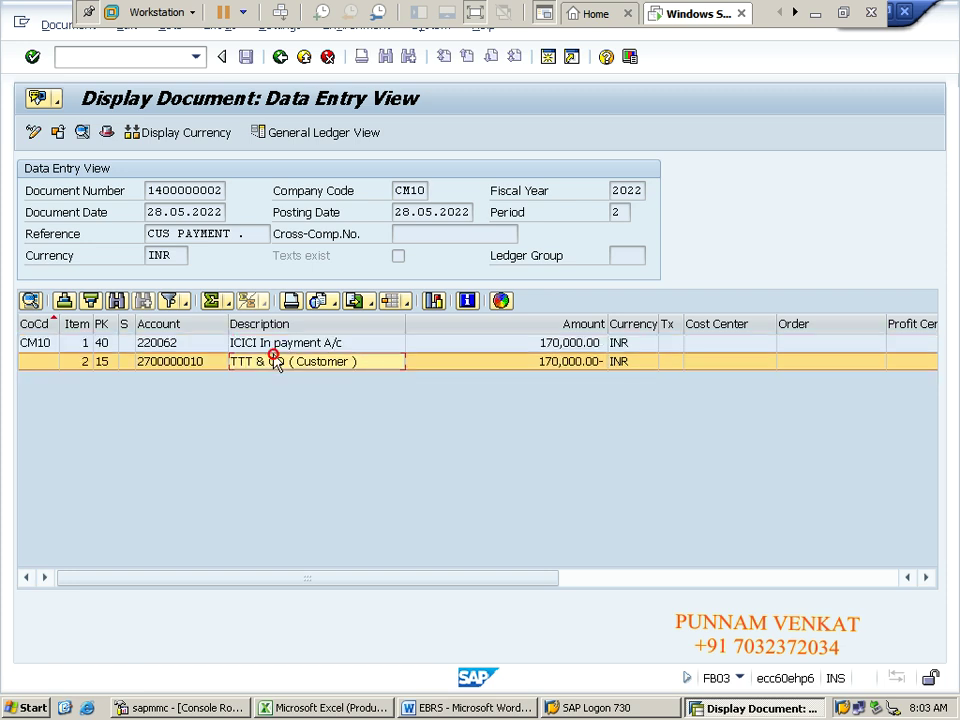
click(105, 343)
click(112, 365)
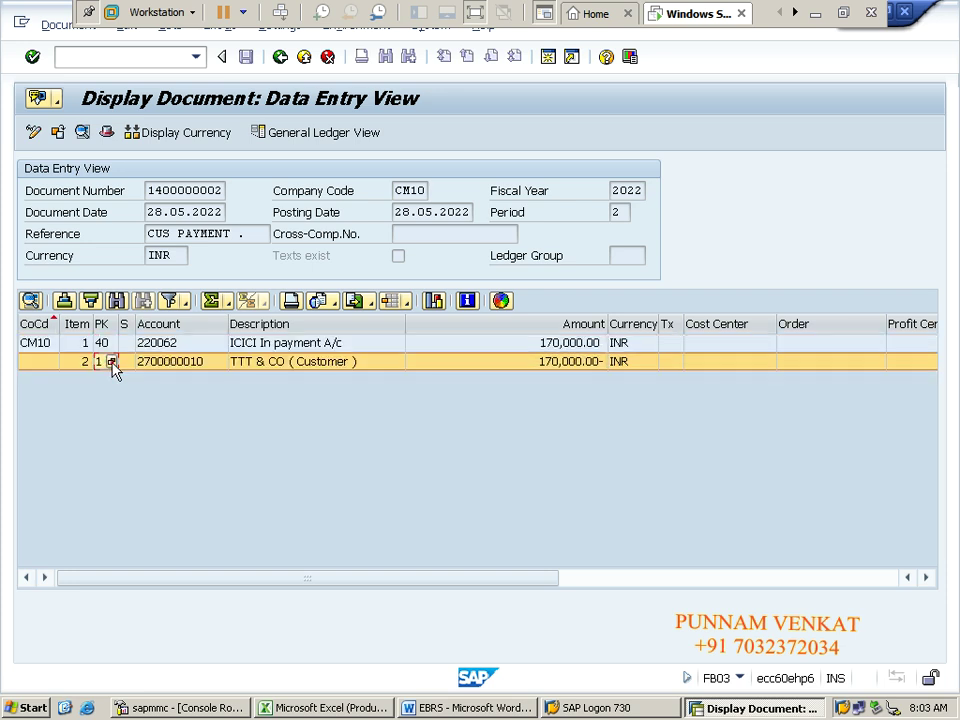
click(125, 364)
Step: Enter /n to return to the SAP Easy Access menu
click(139, 52)
text(/n)
key(Return)
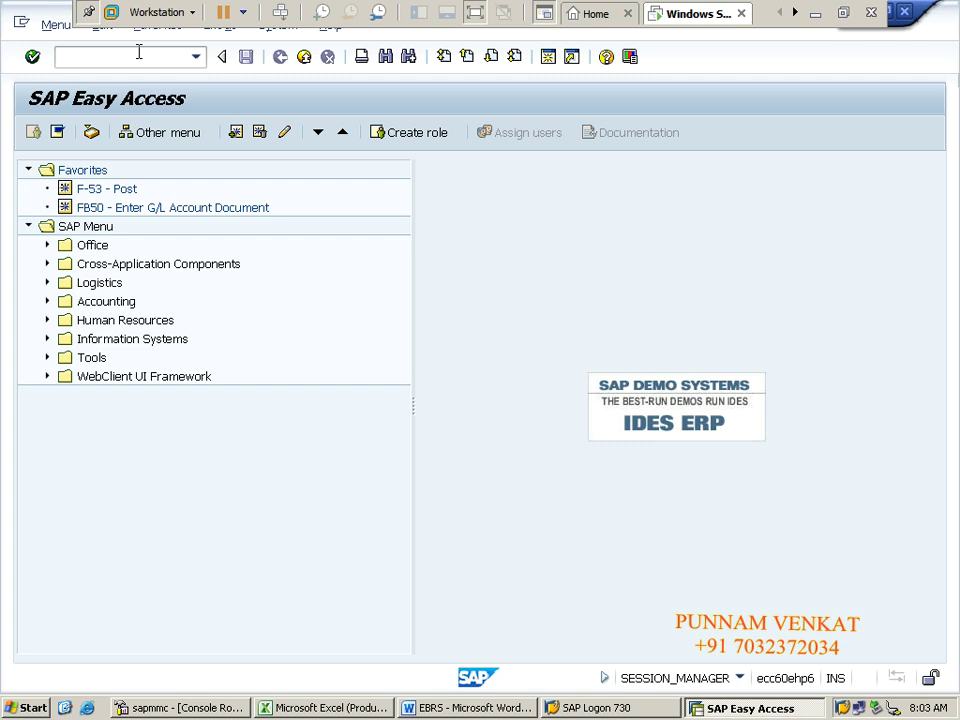
Step: In Excel, highlight the vendor invoice and payment entries, then move down to the BRS rows
key(alt+Tab)
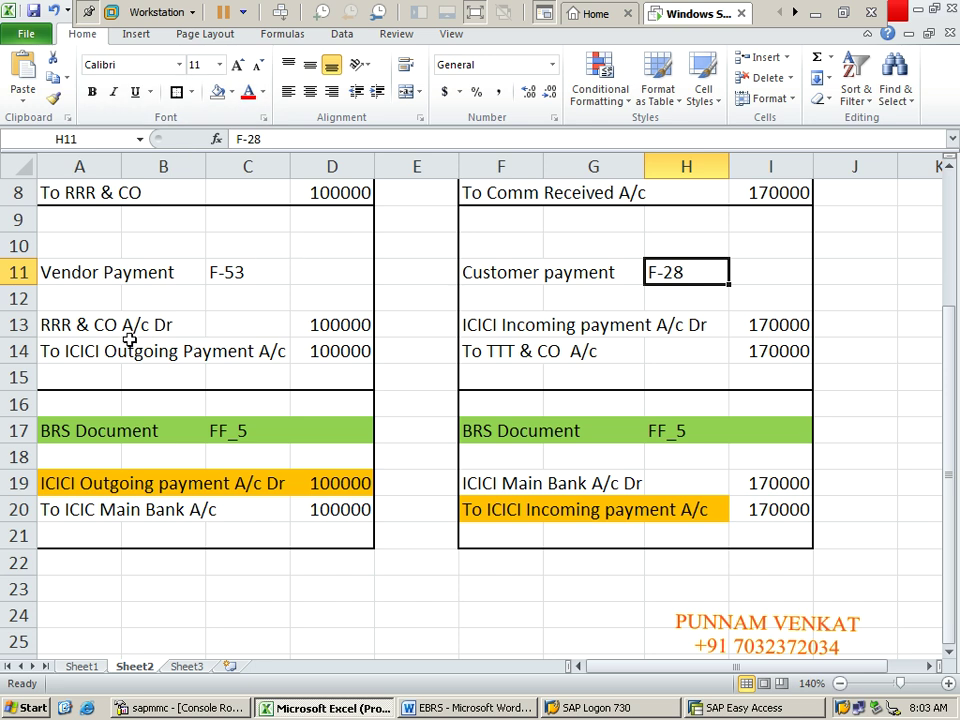
click(129, 341)
click(129, 336)
key(Up)
key(Up)
key(Up)
key(Up)
key(Up)
key(Up)
key(Up)
key(Up)
key(Up)
key(Up)
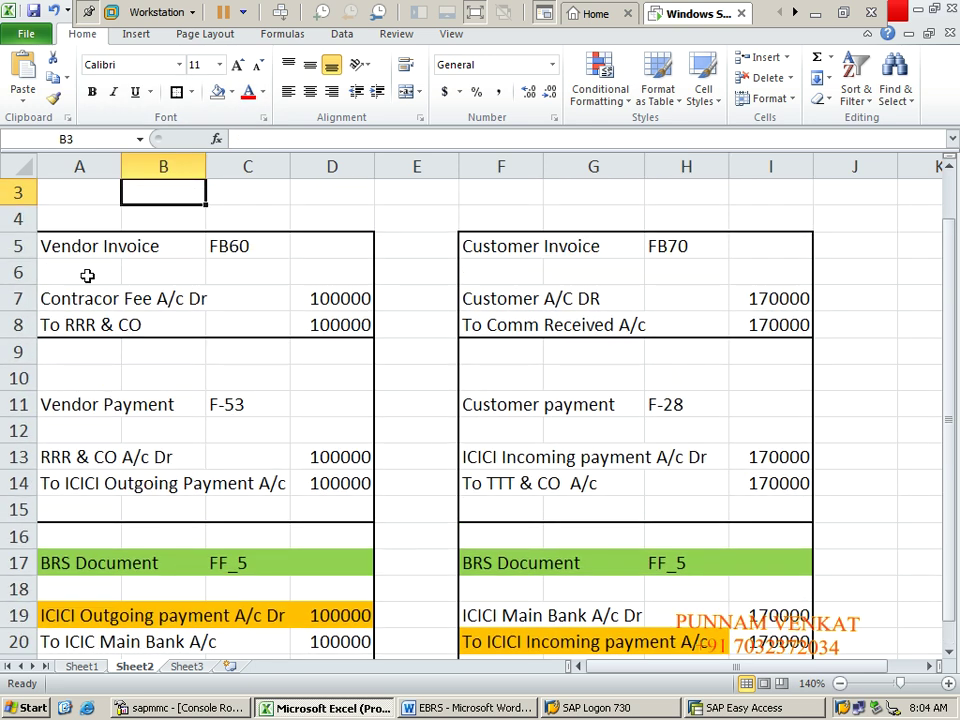
click(67, 249)
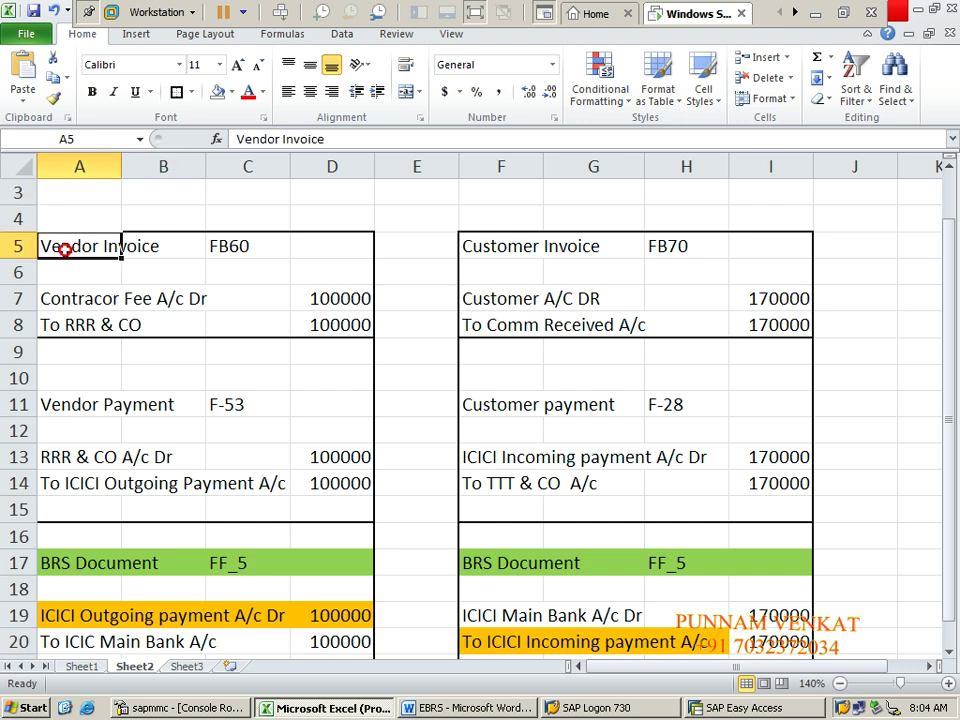
key(shift+Right)
key(shift+Right)
key(shift+Right)
key(shift+Right)
key(shift+Right)
key(shift+Right)
key(shift+Right)
key(shift+Right)
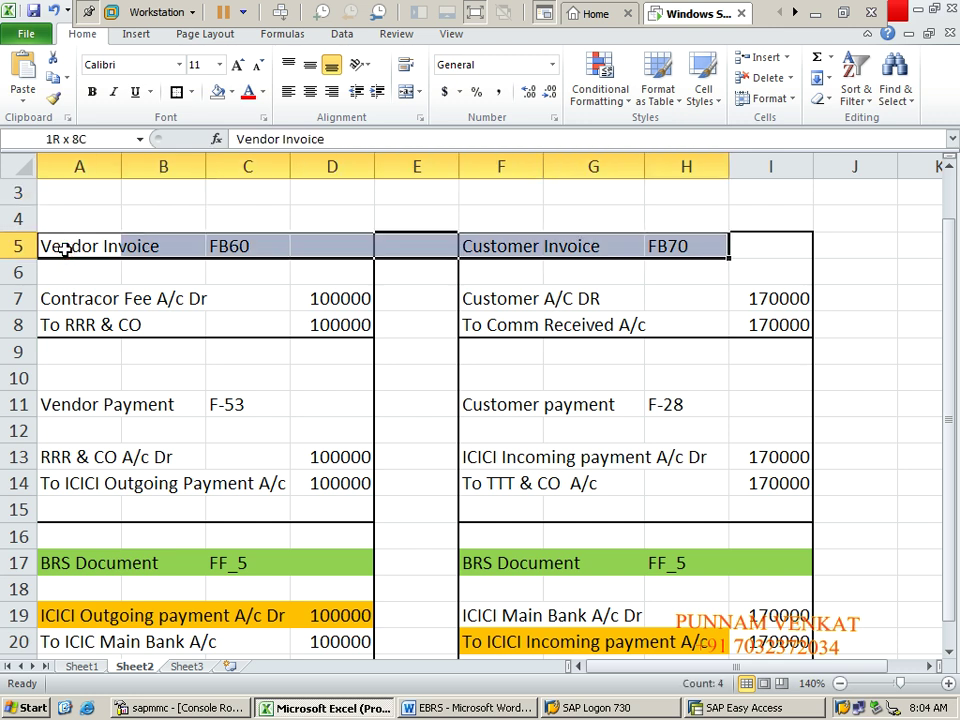
key(shift+Down)
key(shift+Down)
key(shift+Down)
key(shift+Down)
key(shift+Down)
key(shift+Down)
key(shift+Down)
key(shift+Down)
key(shift+Down)
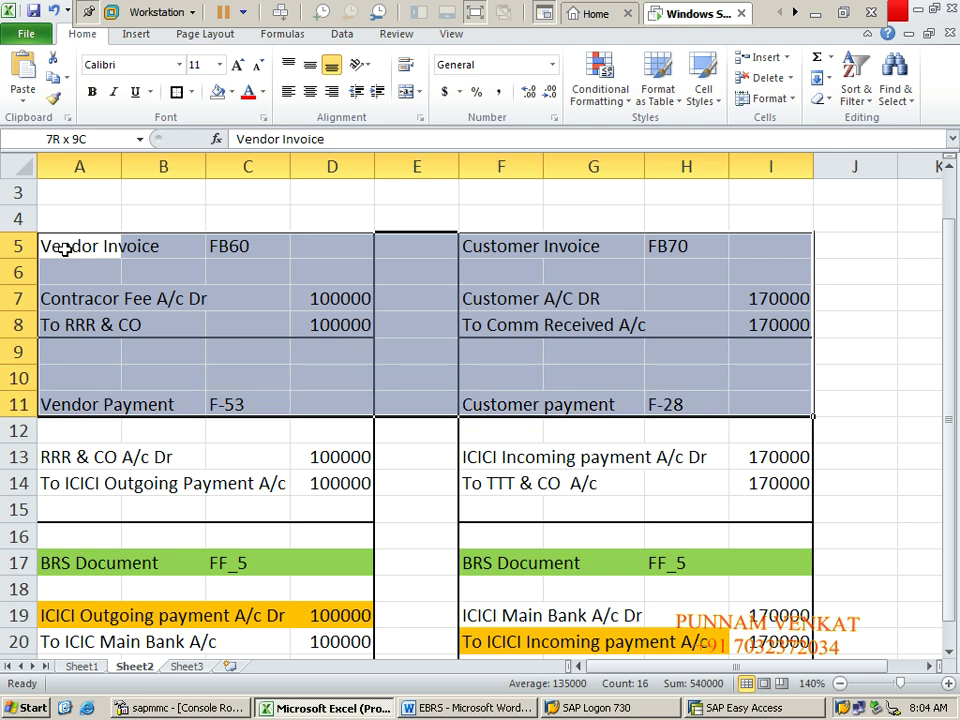
key(shift+Down)
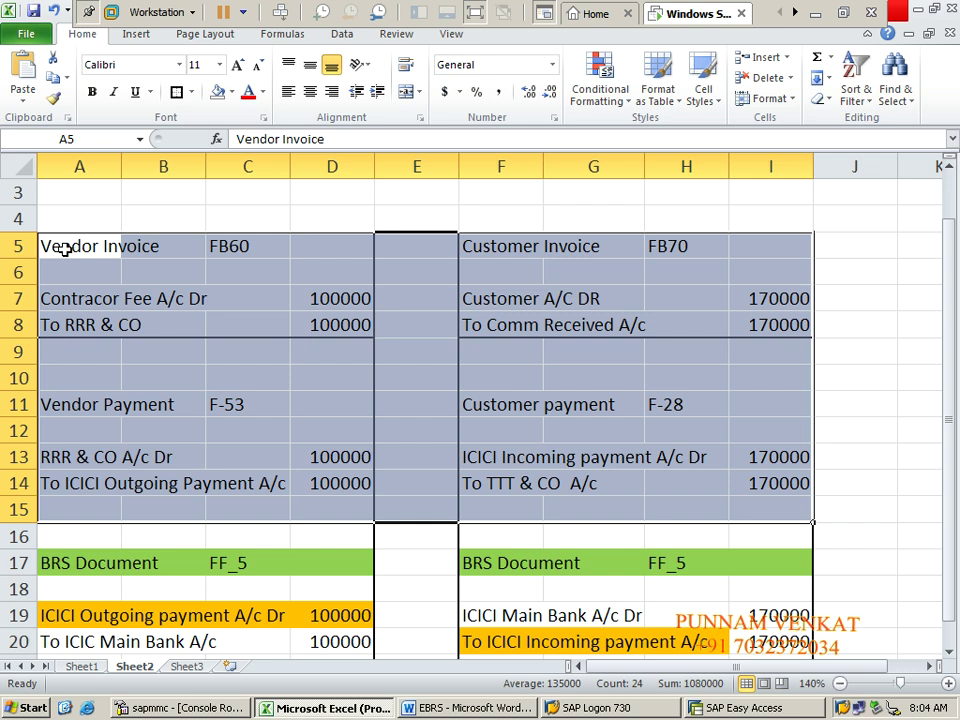
key(Down)
key(Down)
key(Down)
key(Down)
key(Down)
key(Down)
key(Down)
key(Down)
key(Down)
key(Down)
key(Down)
key(Down)
key(Down)
key(Down)
key(Down)
key(Down)
key(Down)
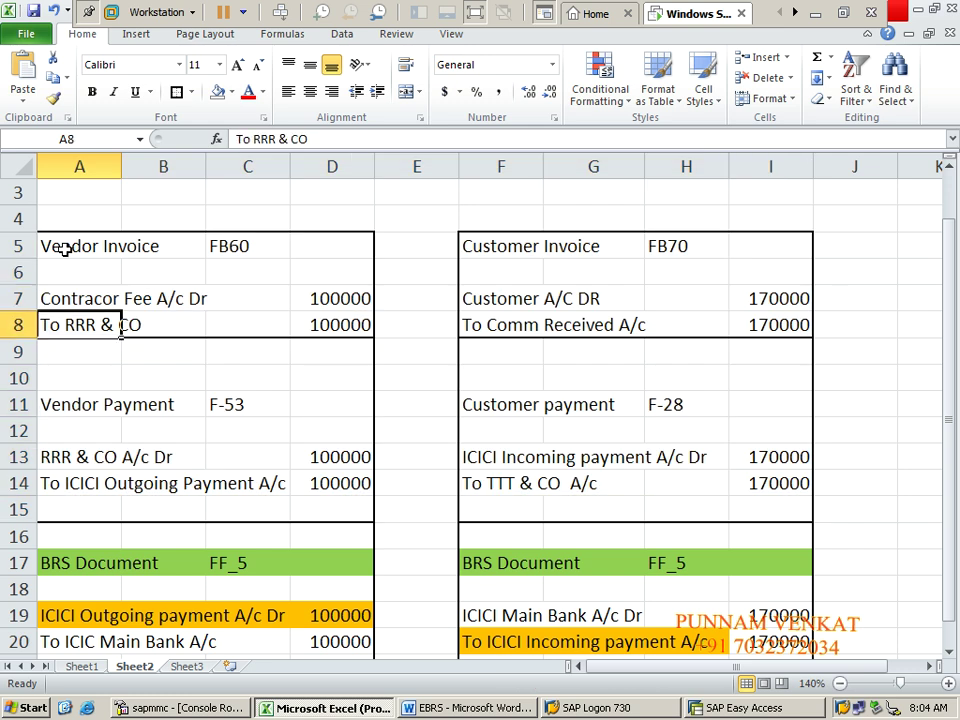
key(Down)
key(Down)
key(Down)
key(Down)
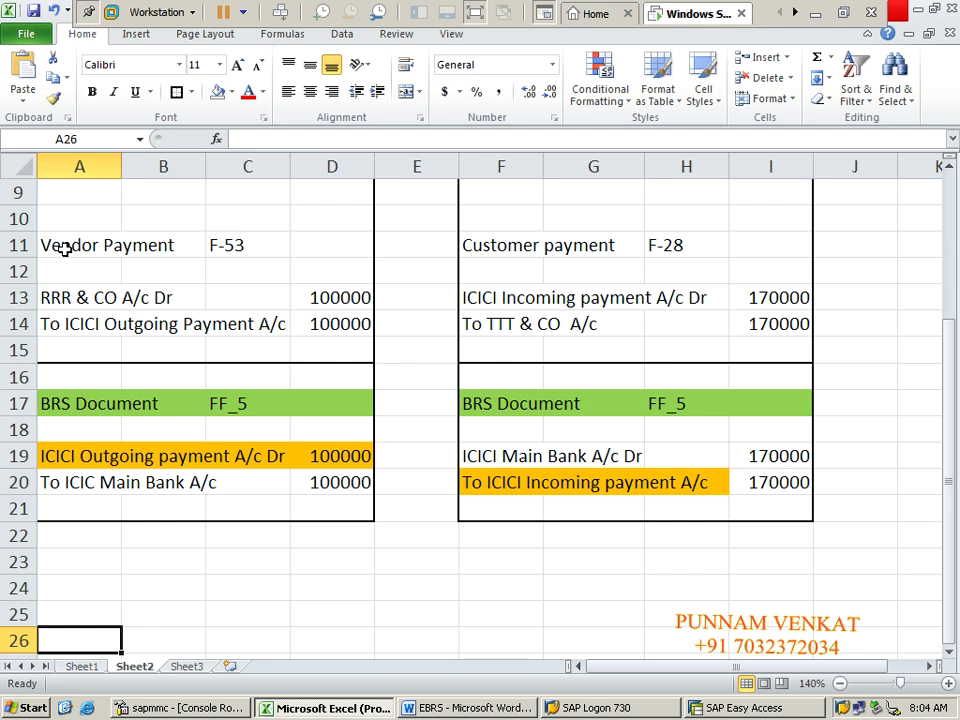
Step: Remove the coloured fill from BRS rows 19 and 20
click(64, 455)
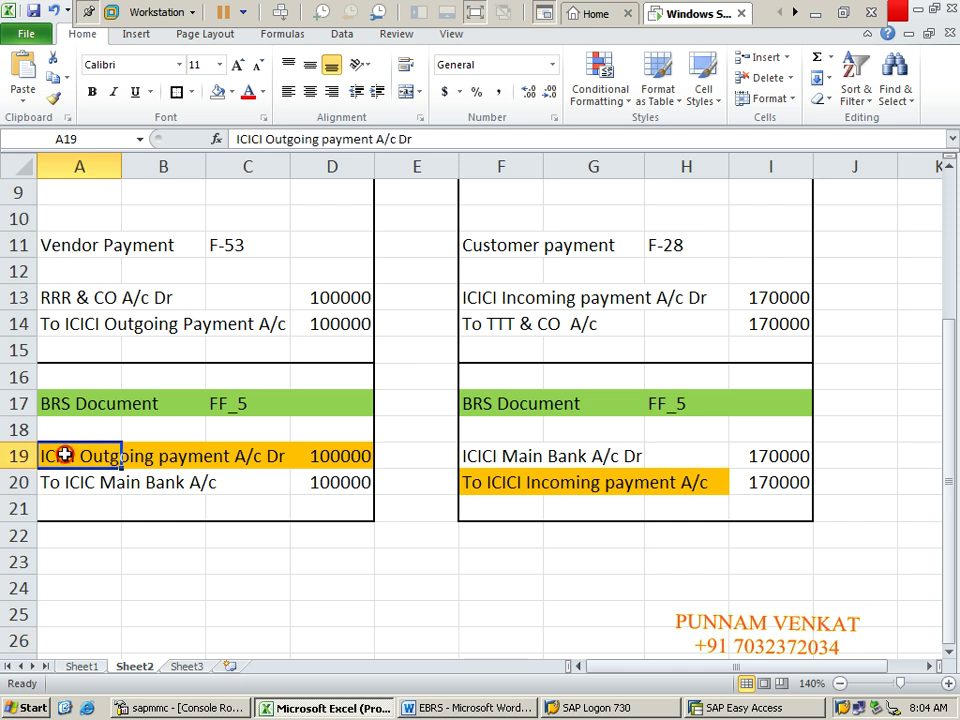
key(shift+Right)
key(shift+Right)
key(shift+Right)
key(shift+Right)
key(shift+Right)
key(shift+Right)
key(shift+Right)
key(shift+Right)
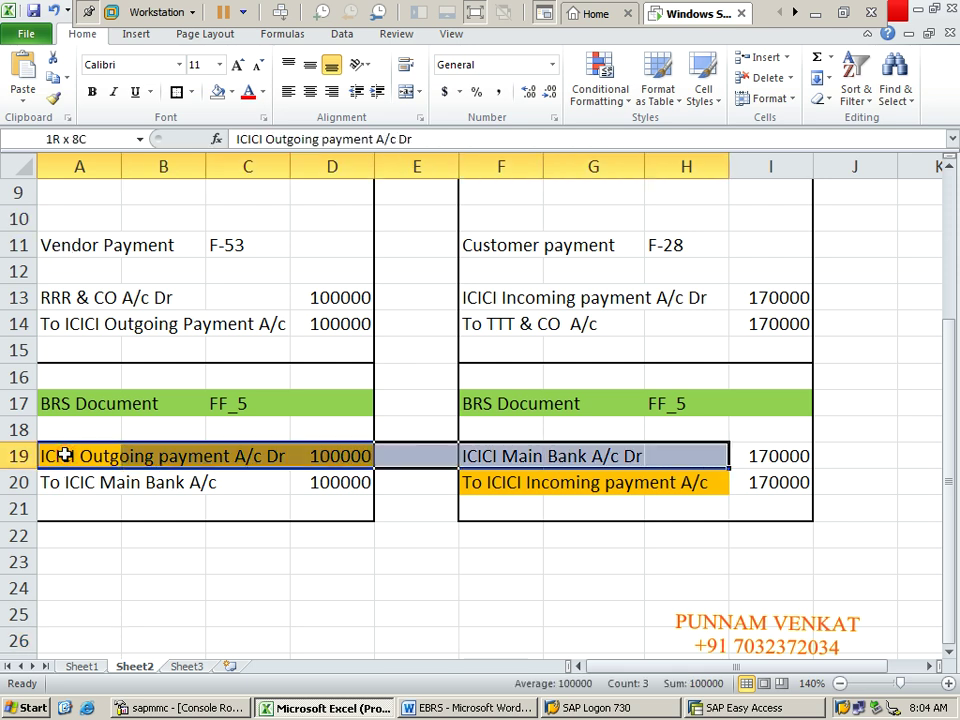
key(shift+Down)
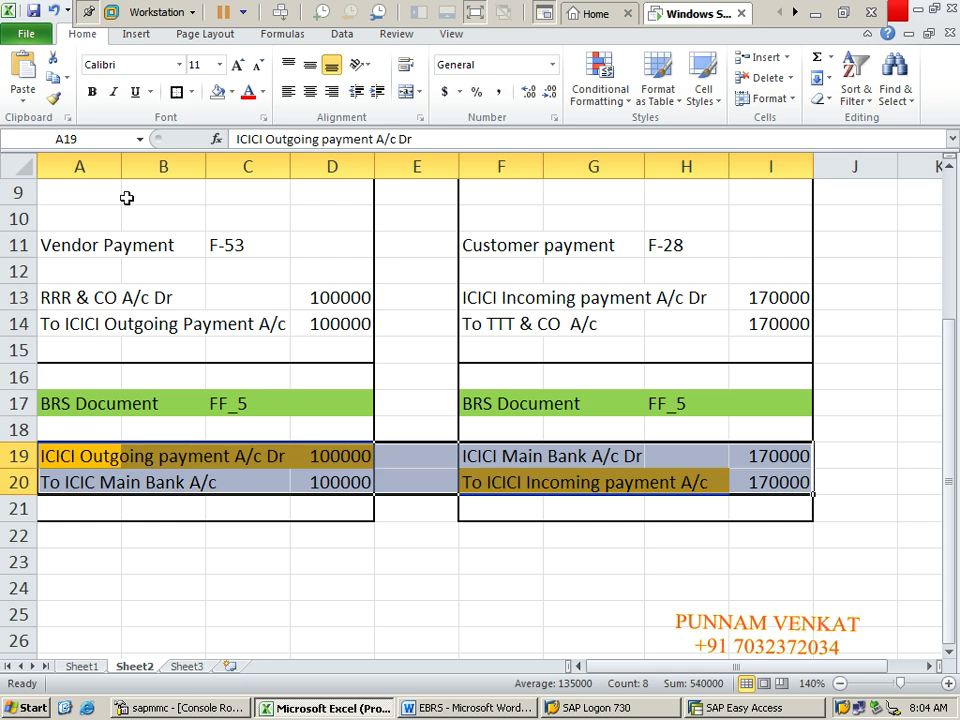
click(218, 92)
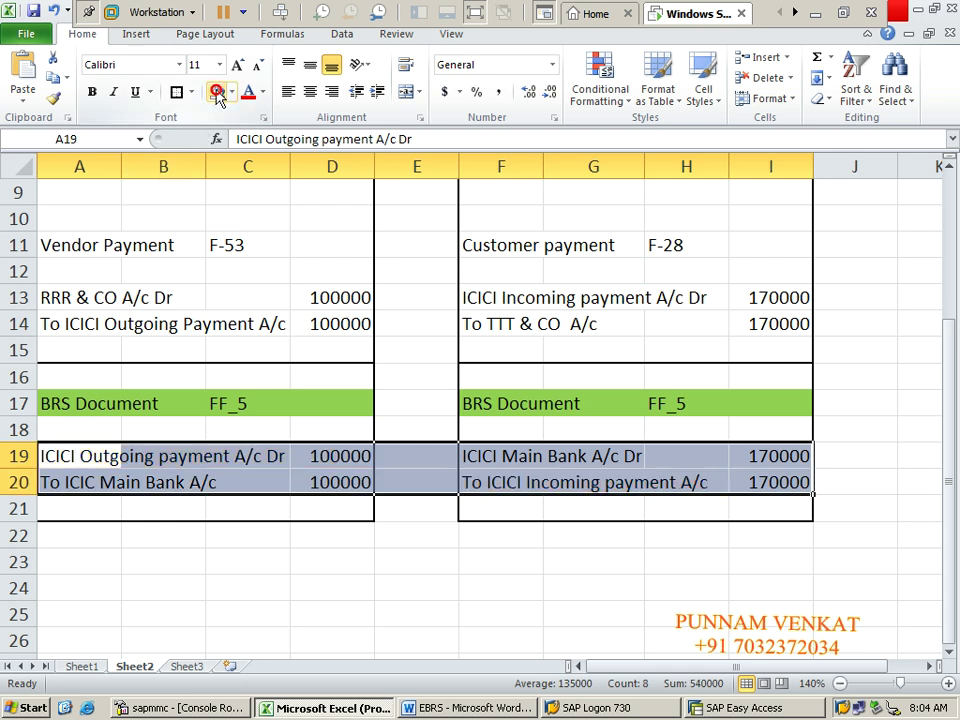
click(214, 459)
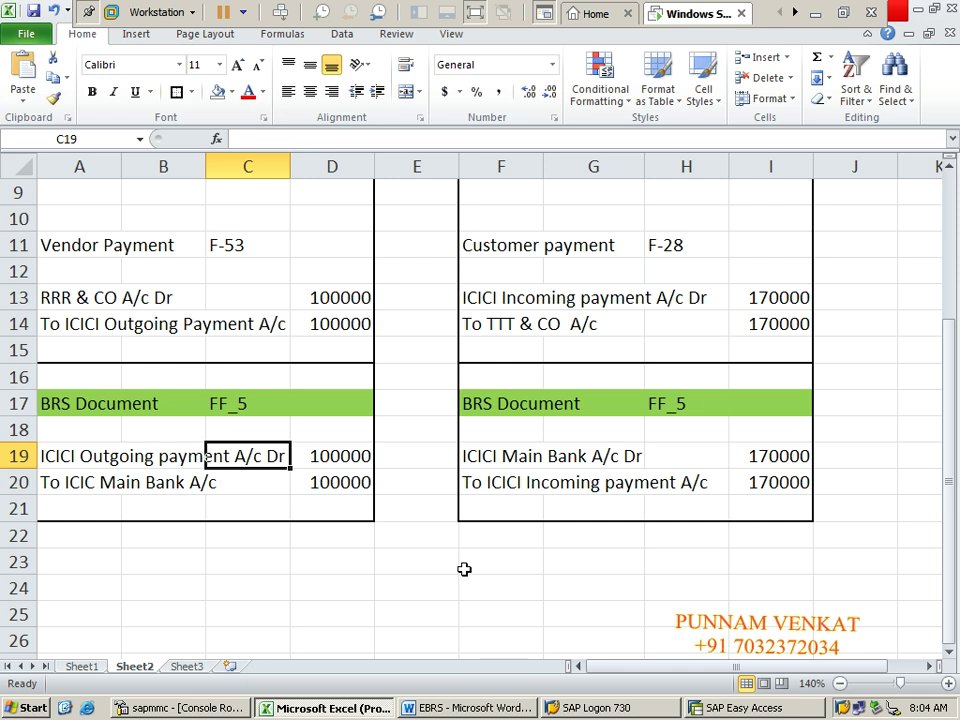
key(Up)
key(Up)
key(Up)
key(Up)
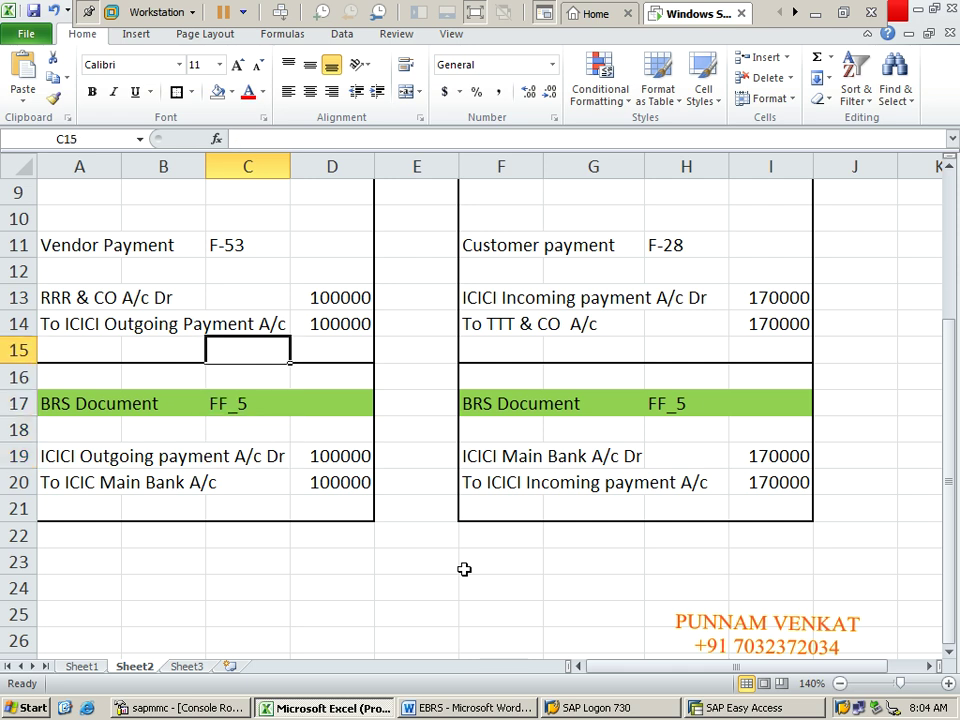
Step: Compare the RRR & CO vendor payment's ICICI Outgoing Payment lines with the BRS outgoing entries
click(83, 466)
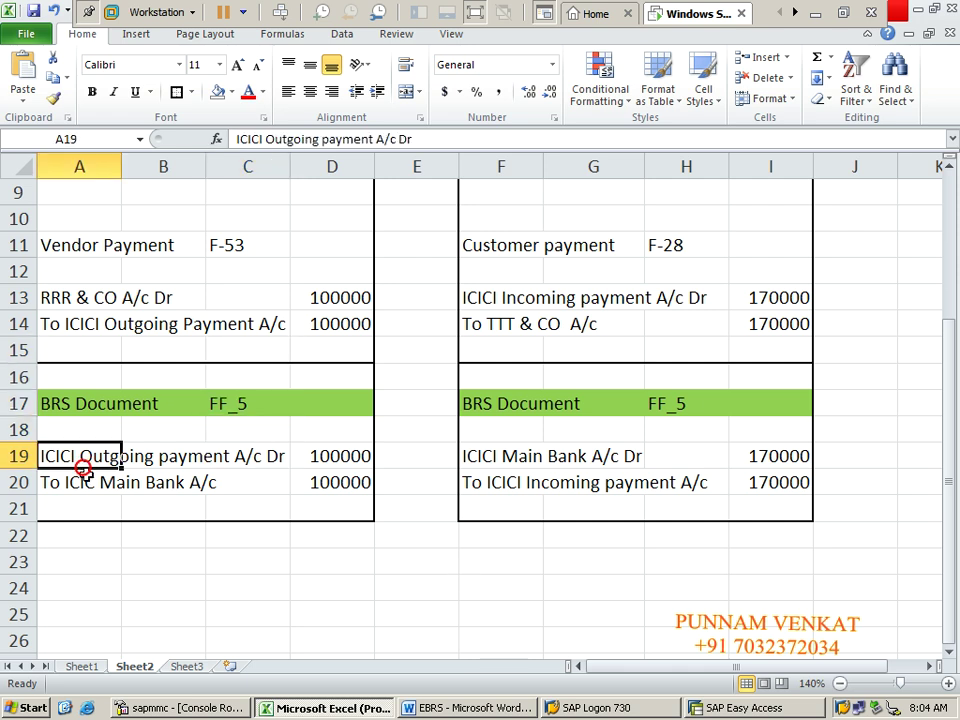
click(86, 485)
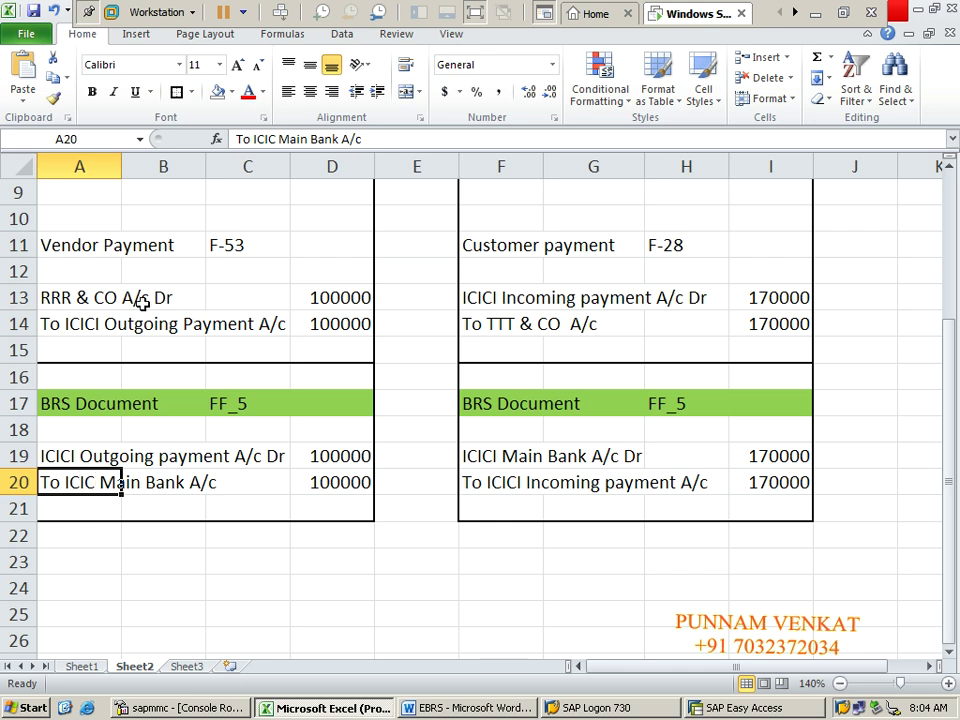
click(69, 254)
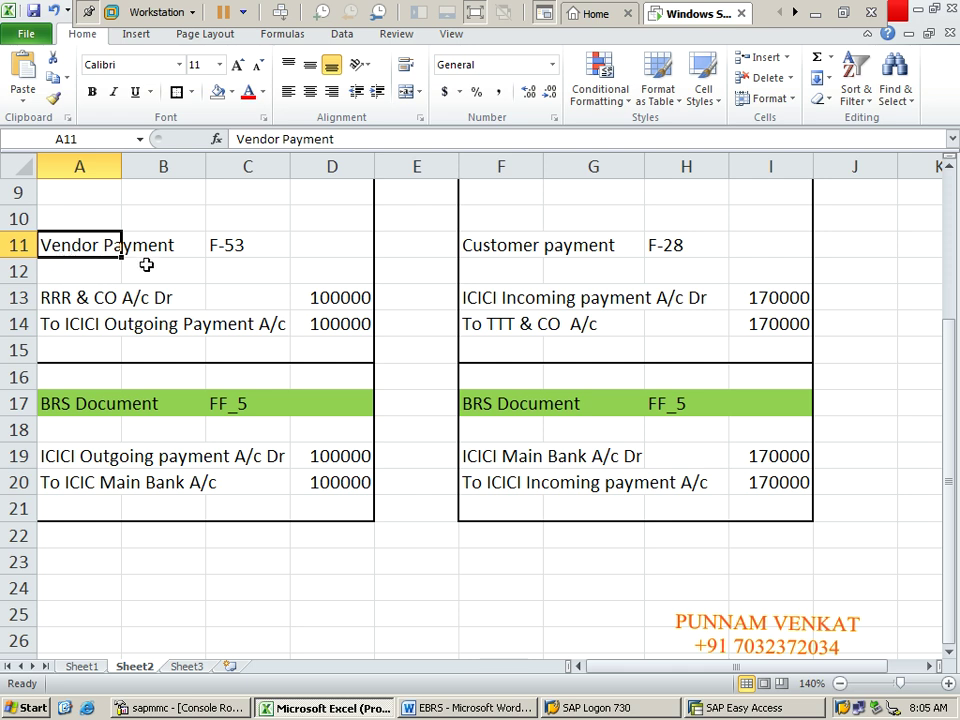
click(78, 305)
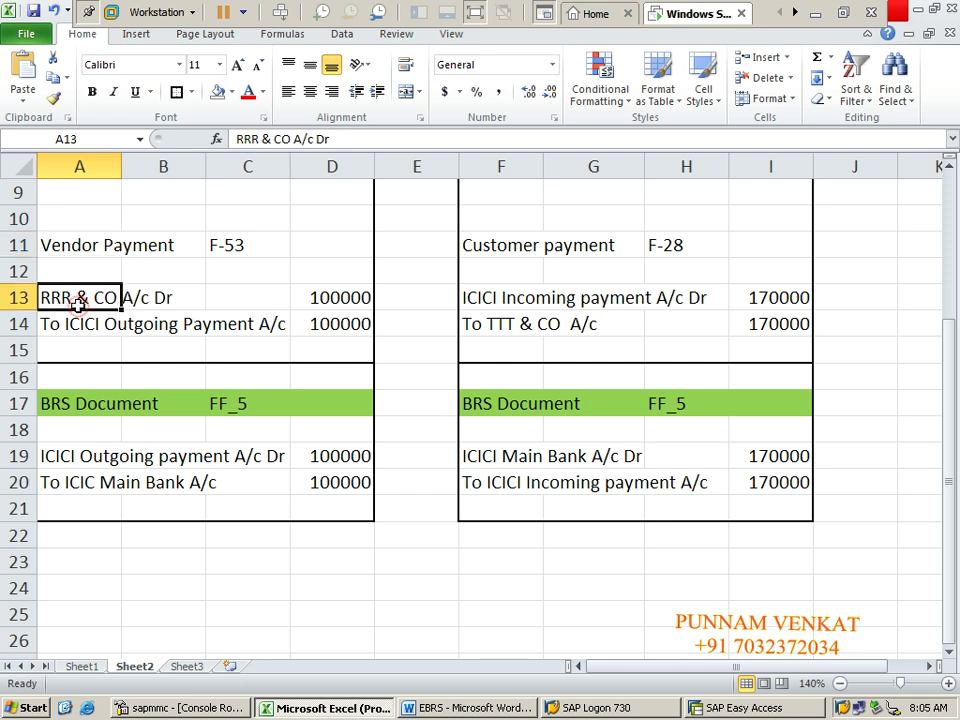
click(81, 326)
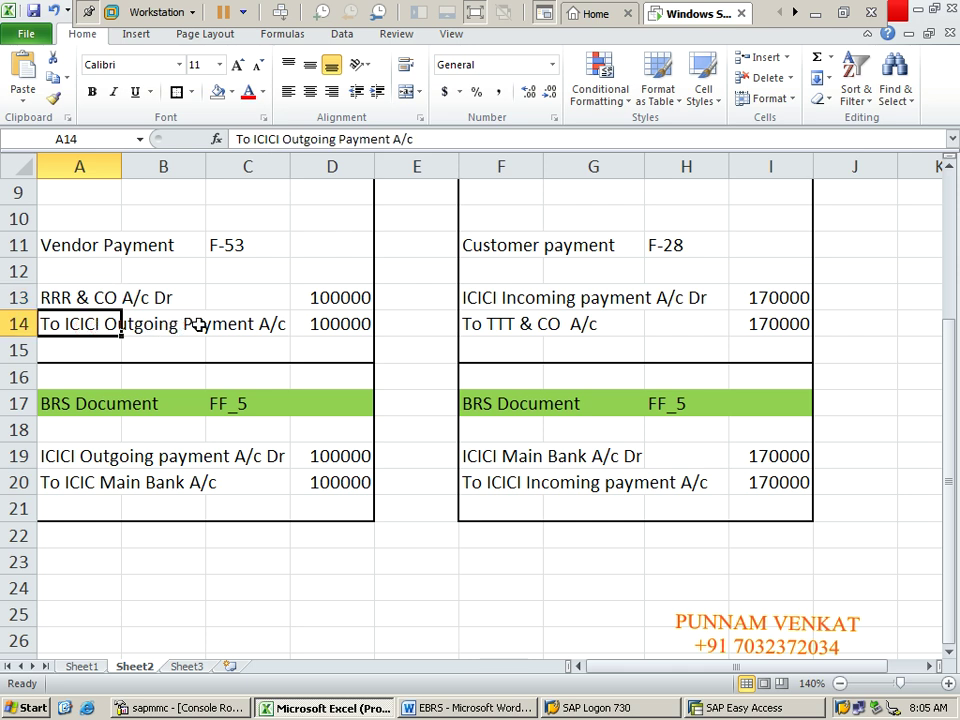
click(123, 404)
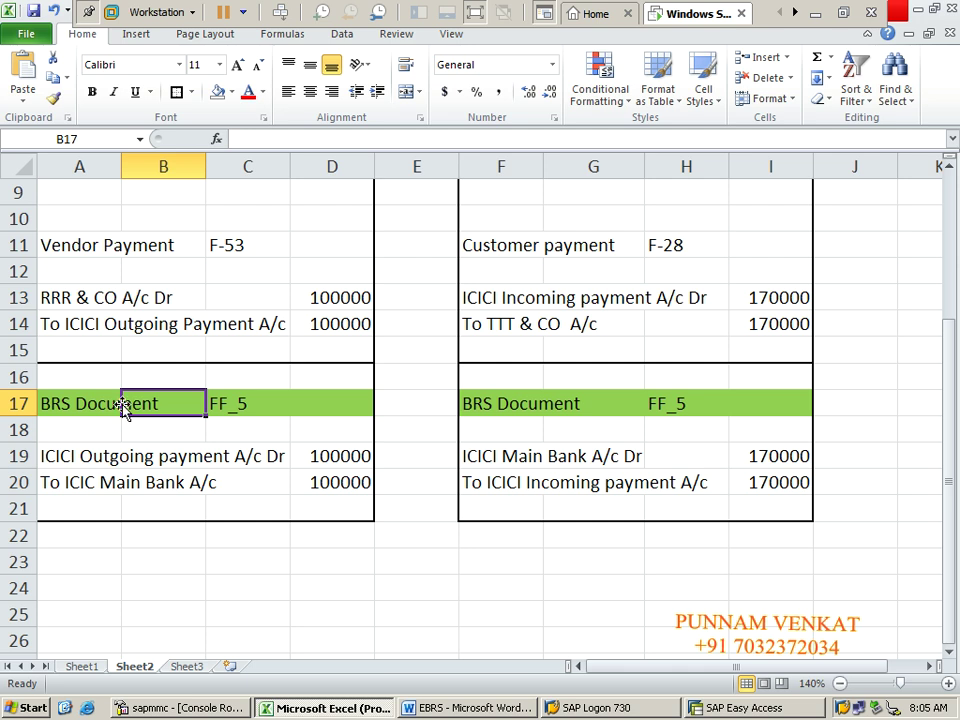
click(135, 458)
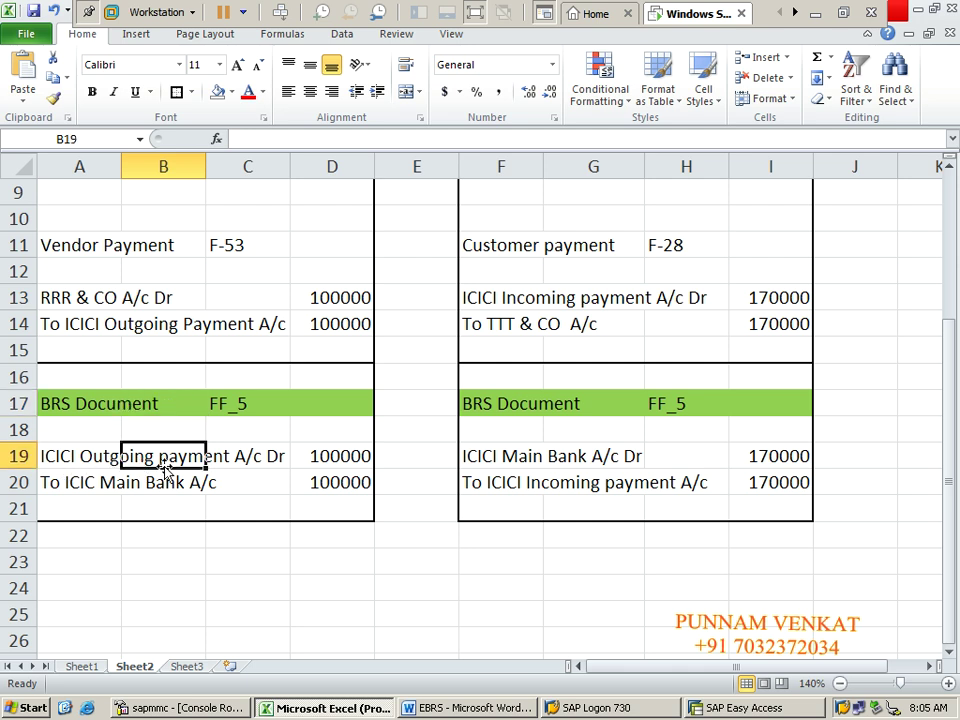
click(86, 484)
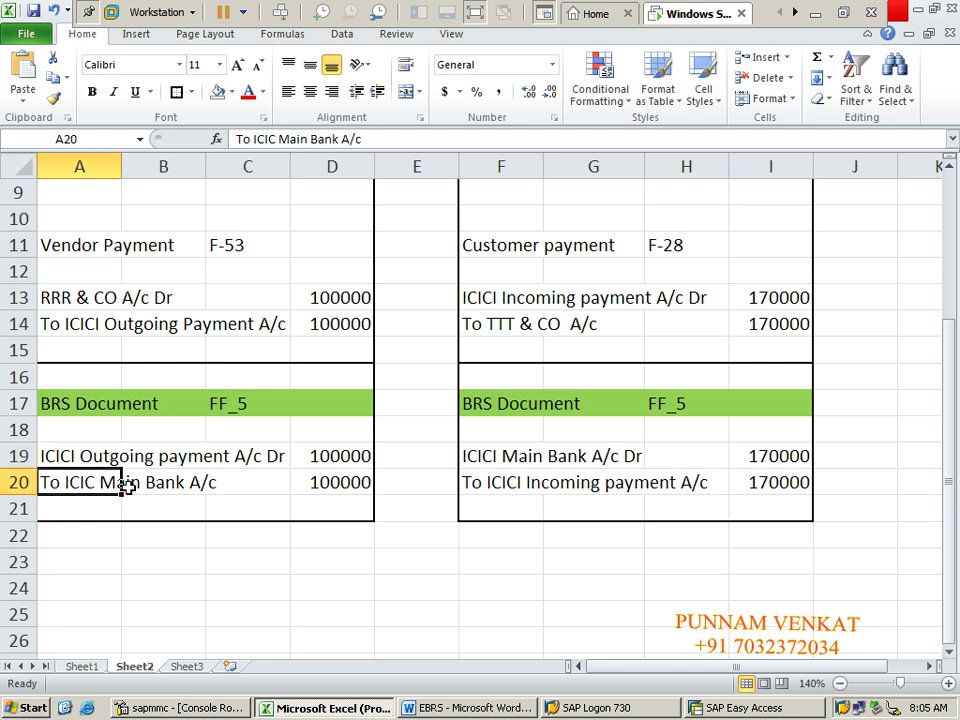
click(140, 336)
click(101, 322)
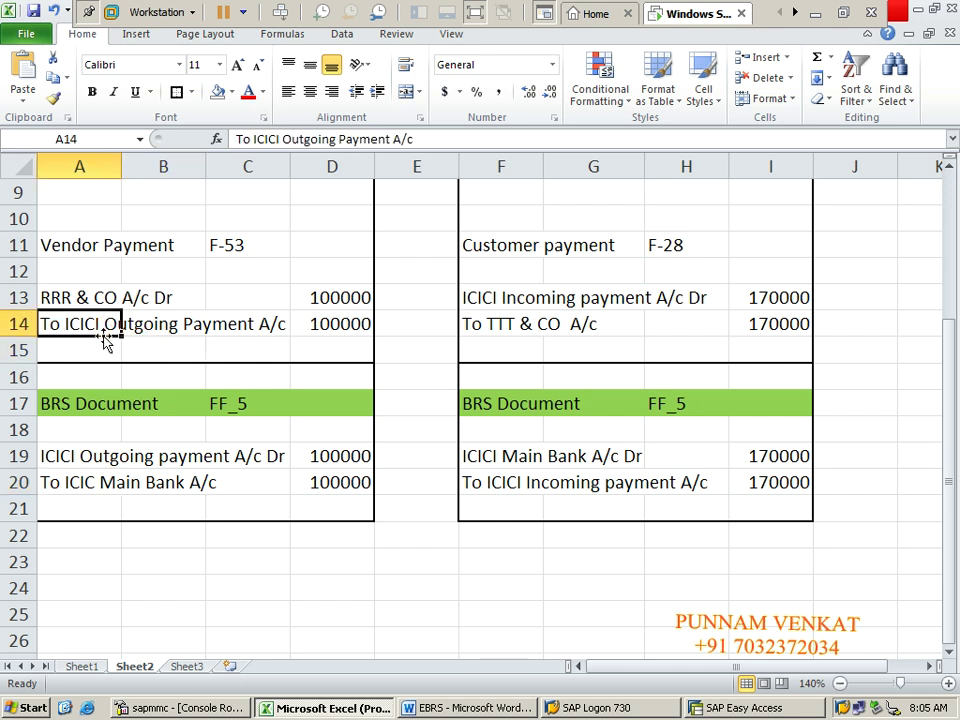
click(111, 454)
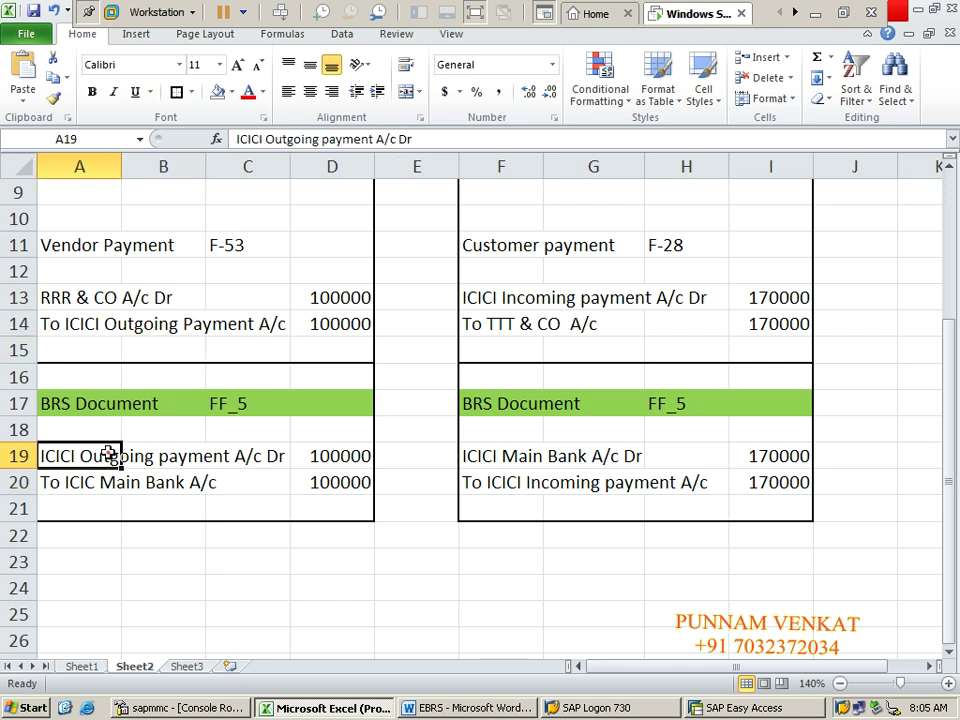
click(110, 320)
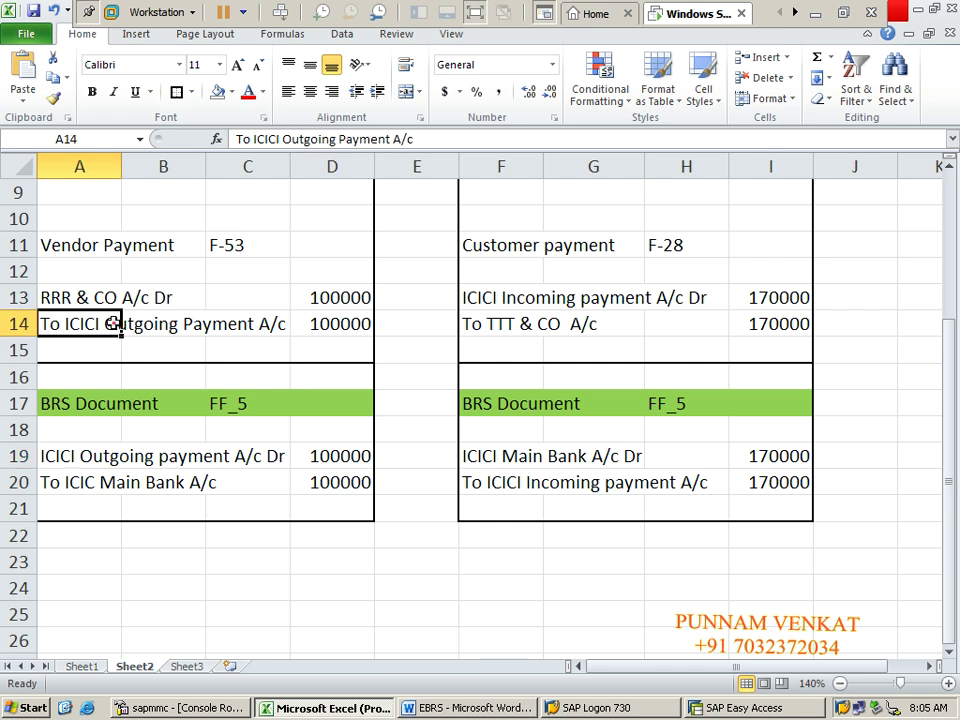
click(112, 459)
click(62, 322)
click(98, 455)
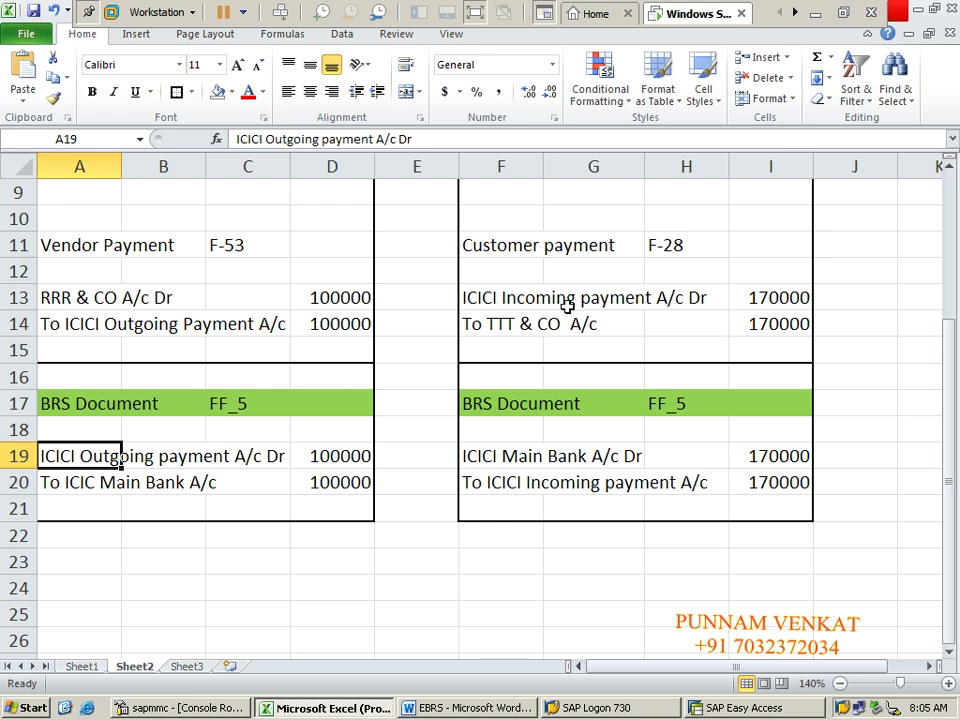
Step: Match the TTT & CO customer payment's 170000 lines to the BRS ICICI Main Bank entries, then show the desktop
click(495, 247)
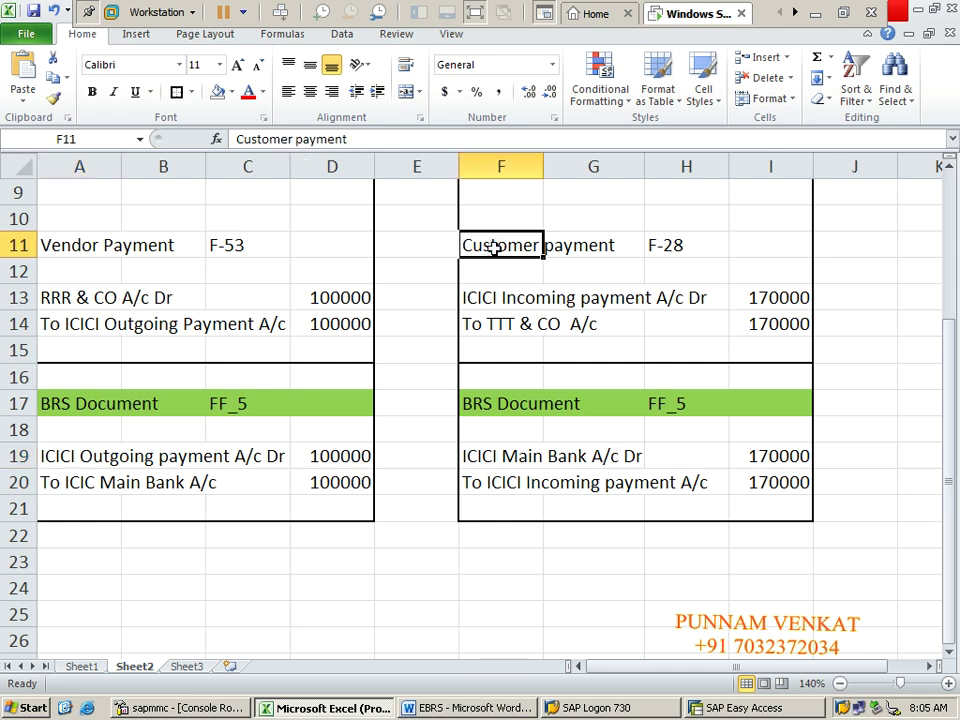
key(shift+Right)
key(shift+Right)
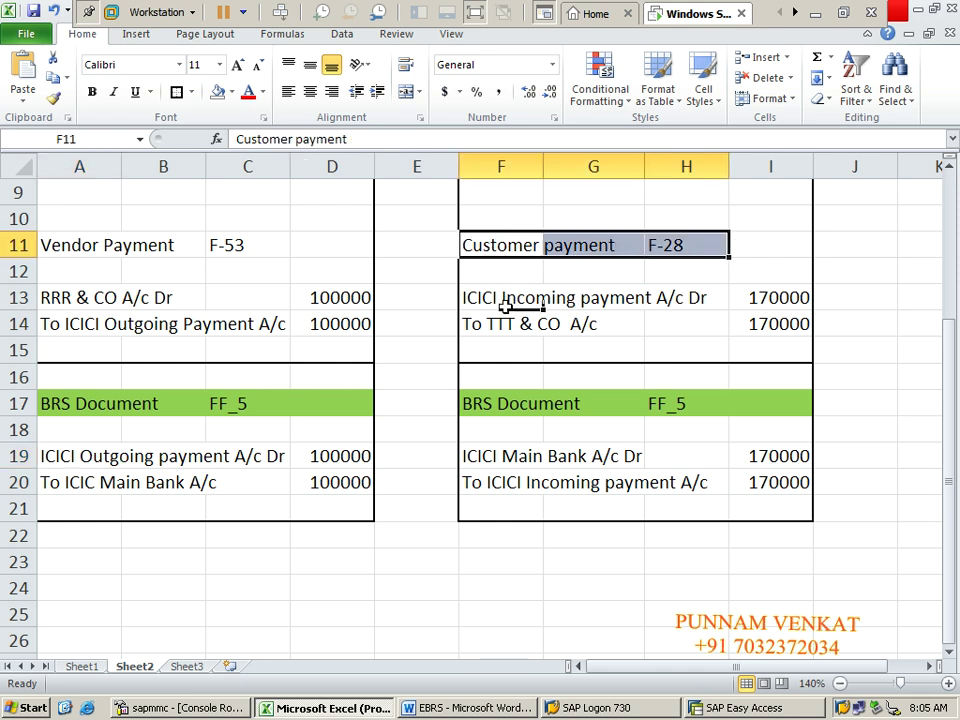
click(490, 308)
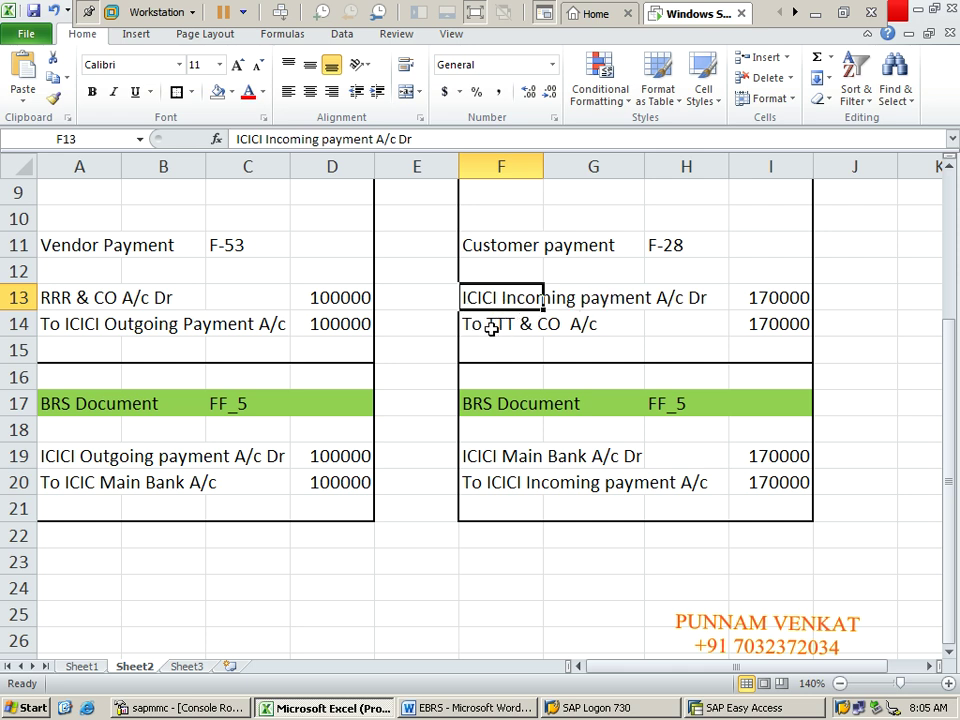
click(491, 328)
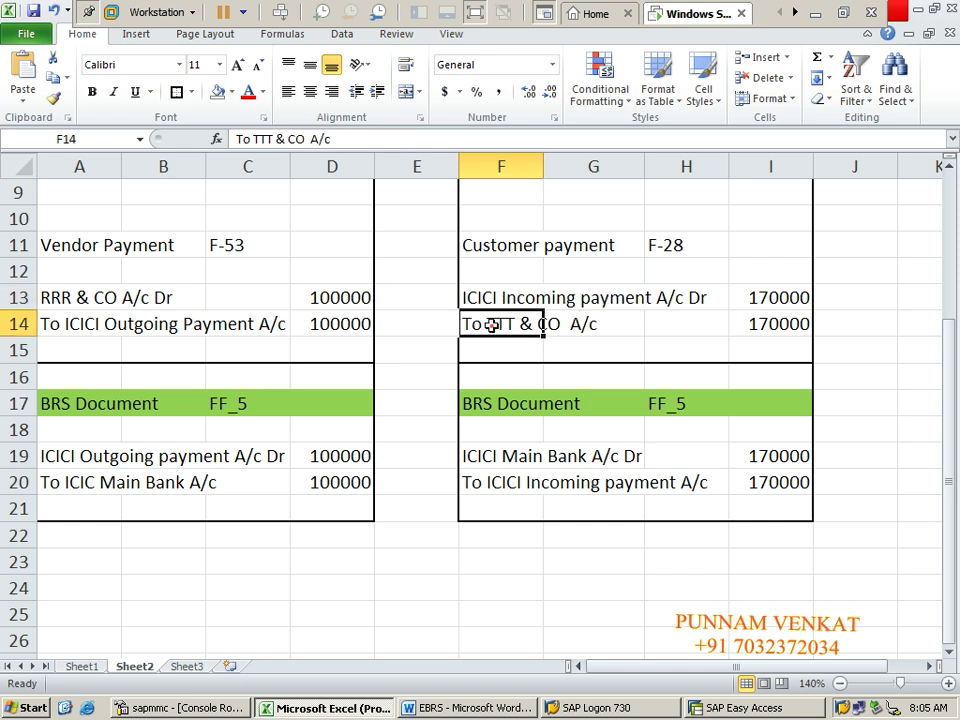
click(520, 403)
click(509, 457)
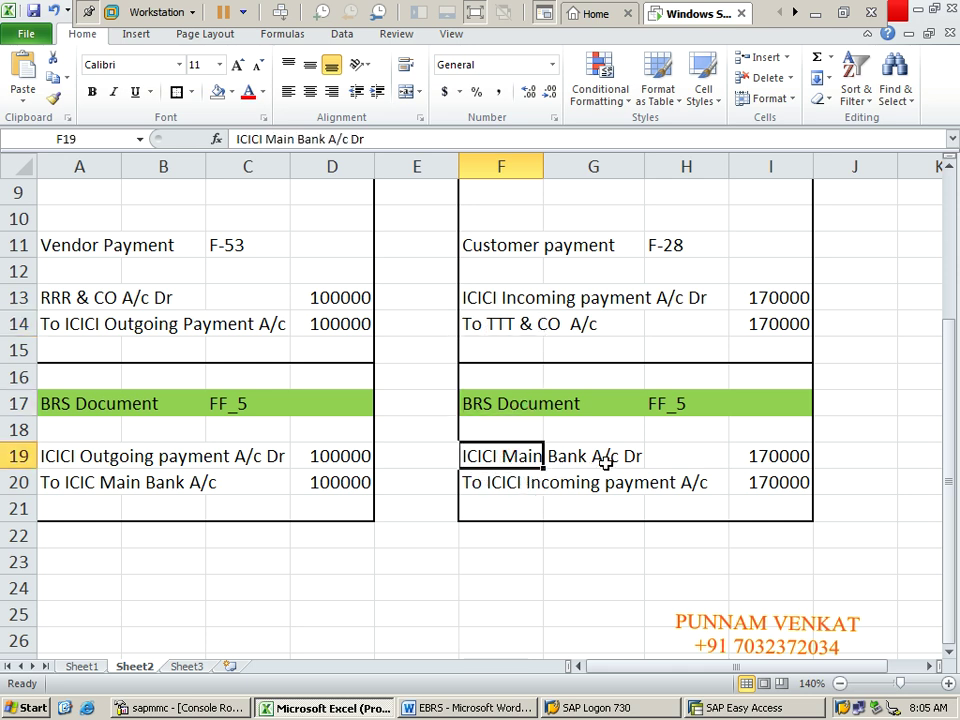
click(479, 482)
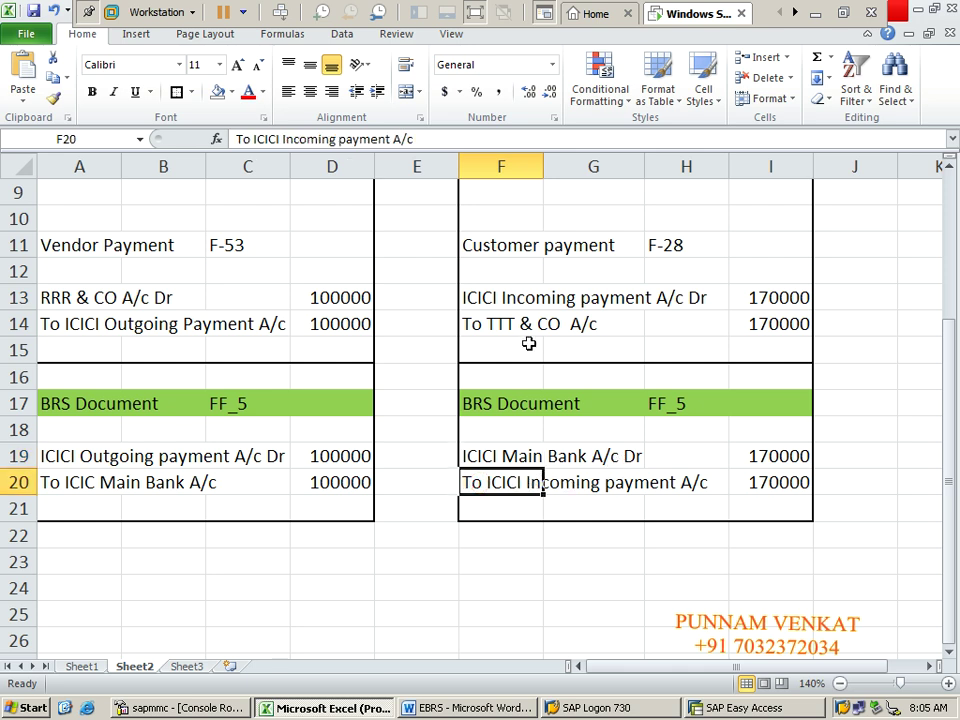
click(487, 299)
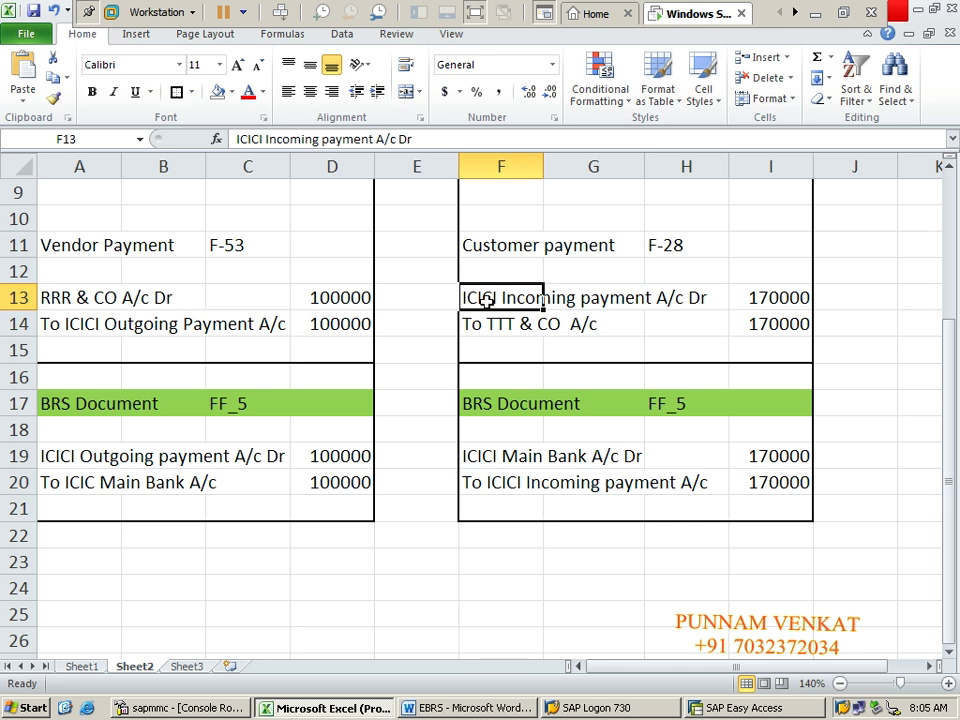
key(shift+Right)
key(shift+Right)
key(shift+Right)
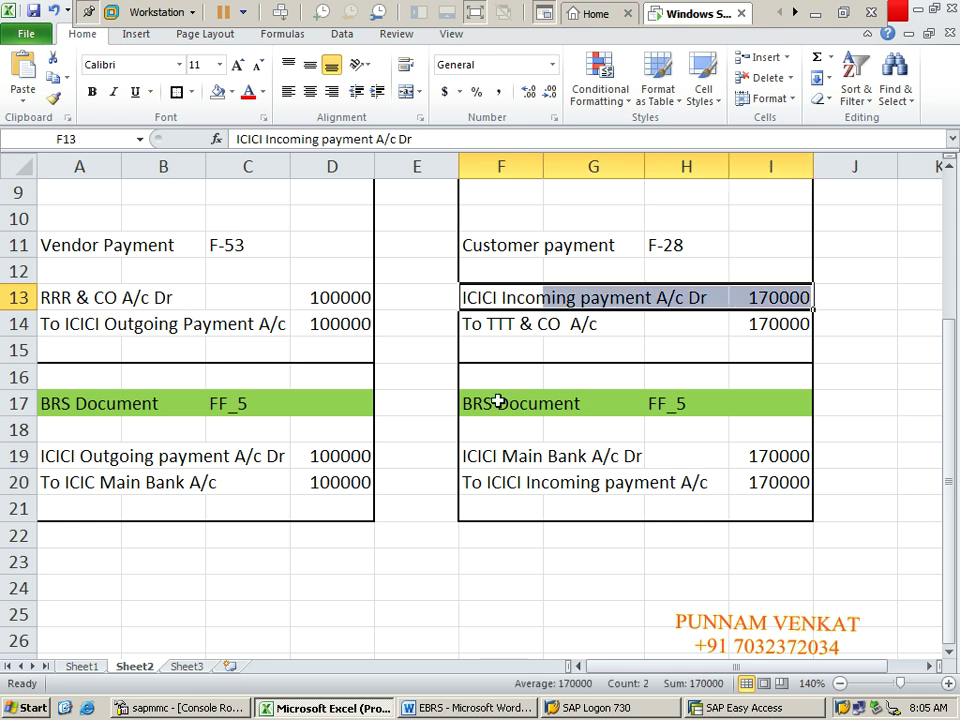
click(477, 485)
key(shift+Right)
key(shift+Right)
key(shift+Right)
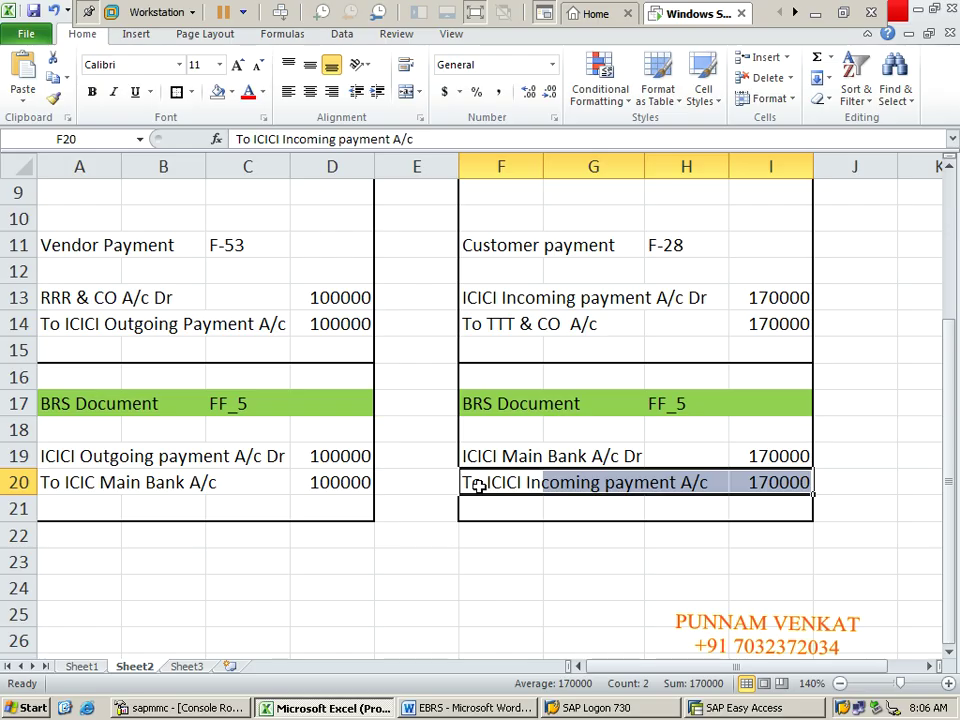
key(super+d)
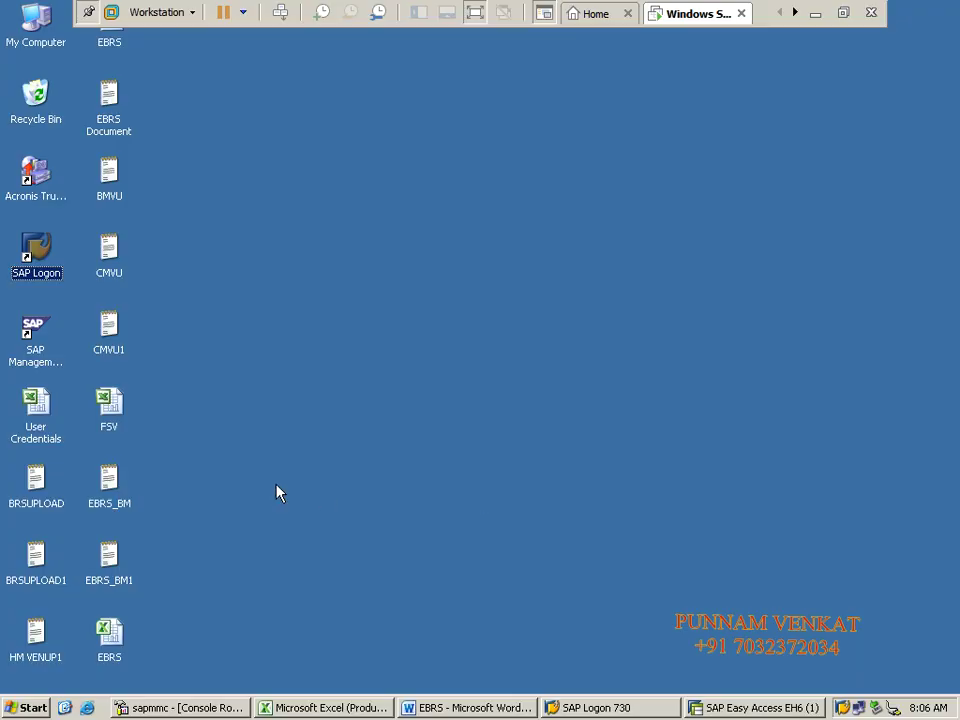
Step: Open the EBRS_BM bank statement in Notepad with the window maximized
double_click(105, 485)
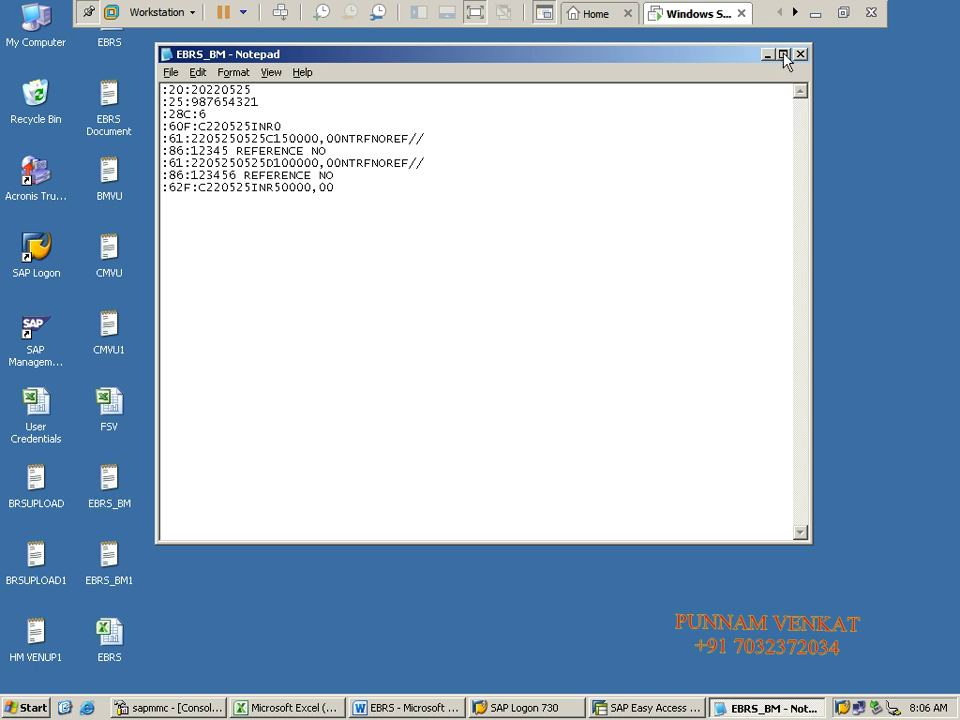
click(783, 54)
click(466, 212)
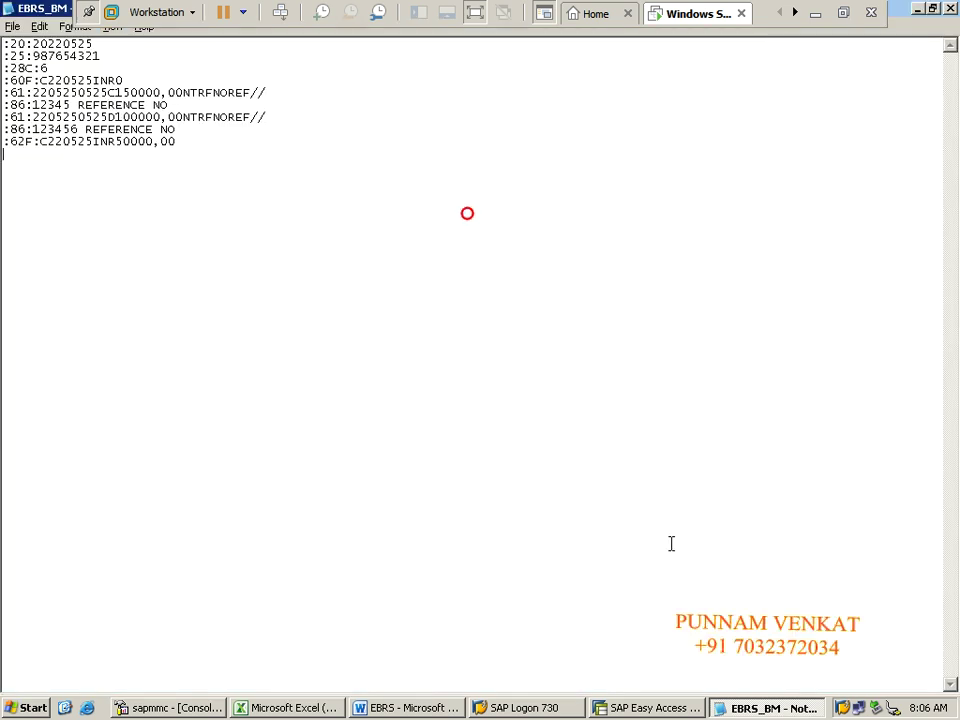
click(86, 12)
click(40, 26)
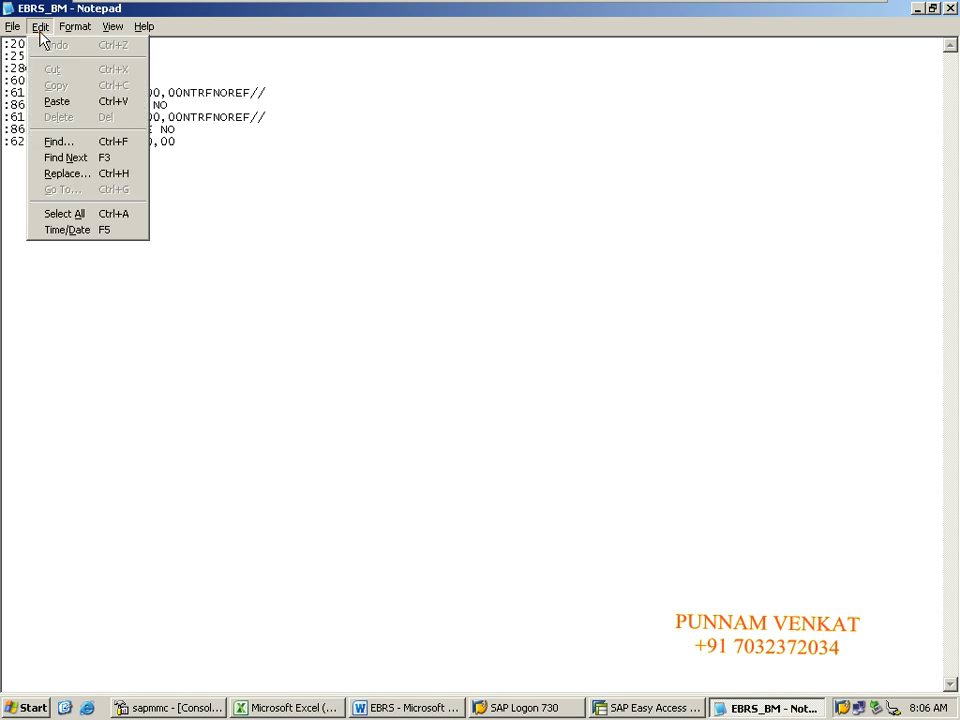
click(297, 438)
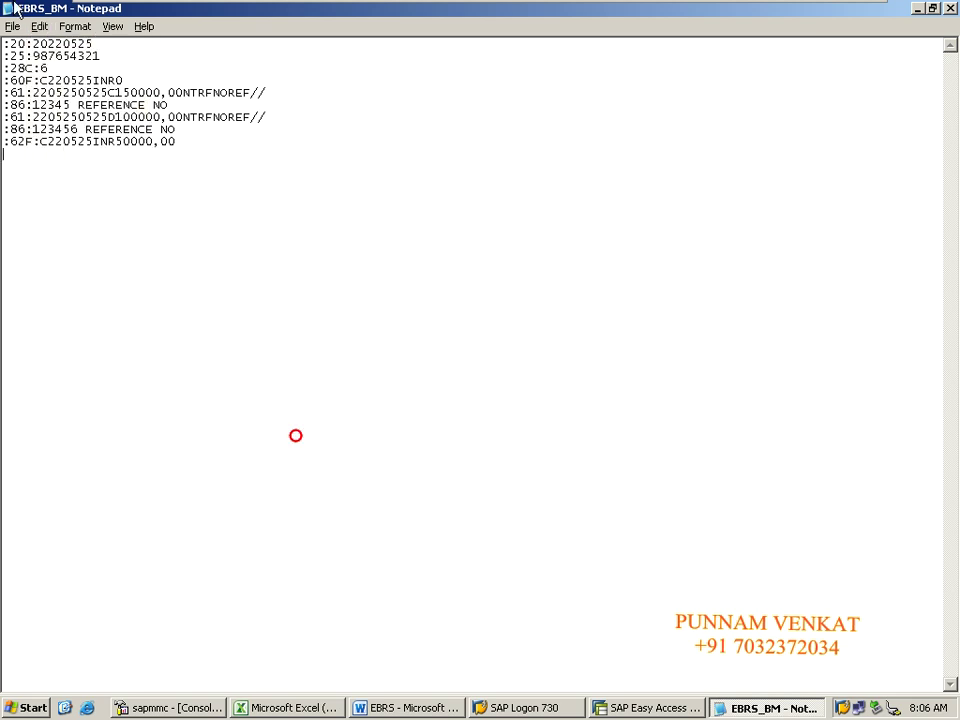
Step: Select the :60F to :62F lines and enlarge the text to font size 26
click(68, 26)
drag(141, 229, 4, 80)
click(68, 26)
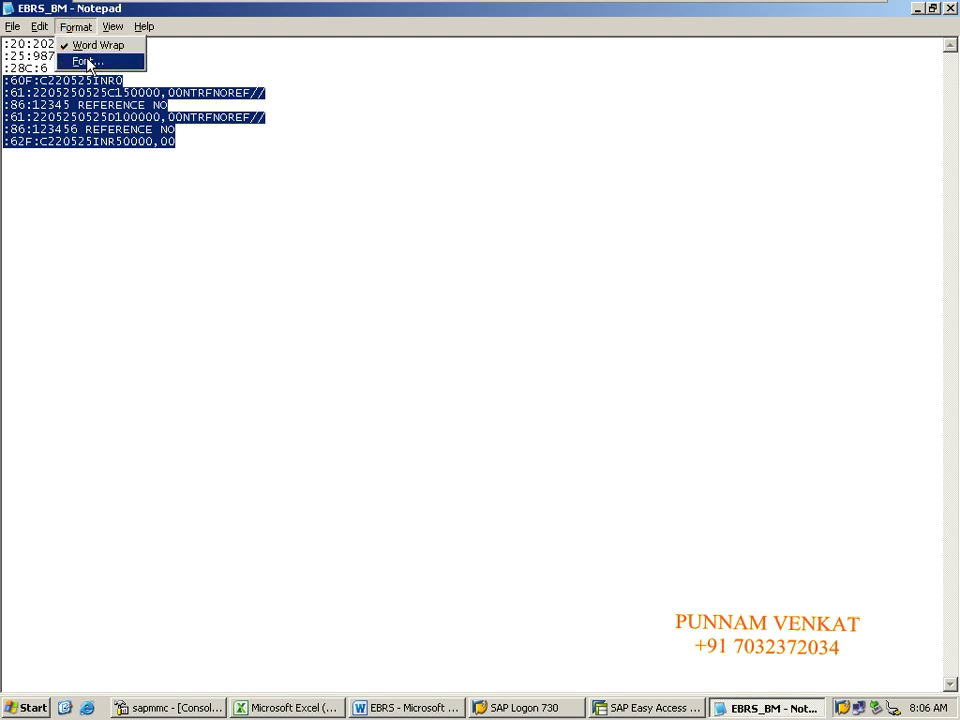
click(85, 61)
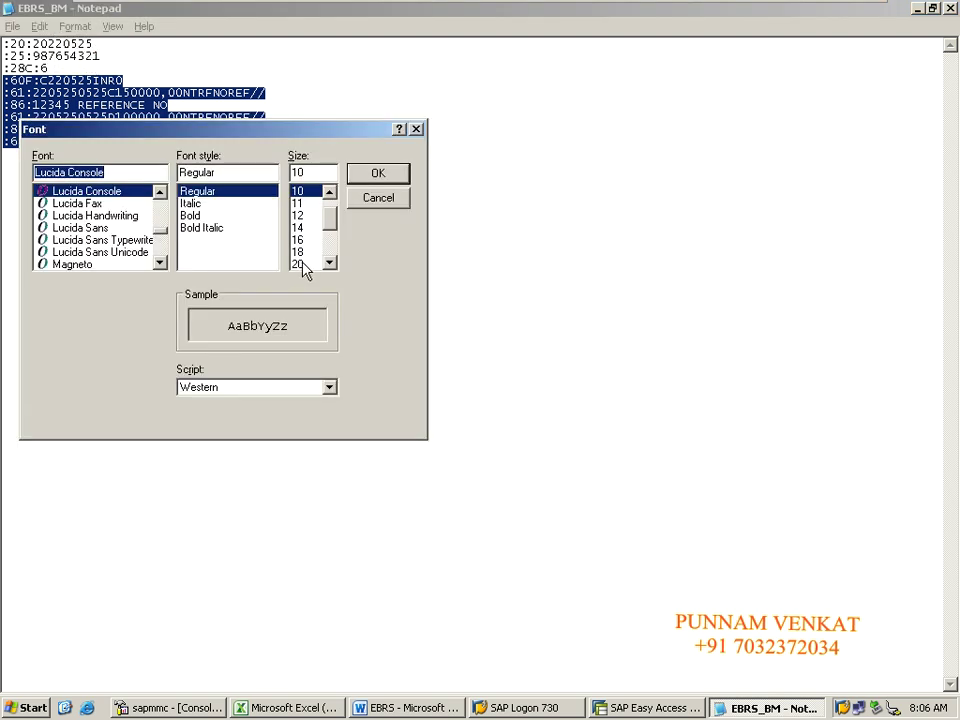
click(329, 262)
click(329, 262)
click(329, 262)
click(329, 262)
click(329, 262)
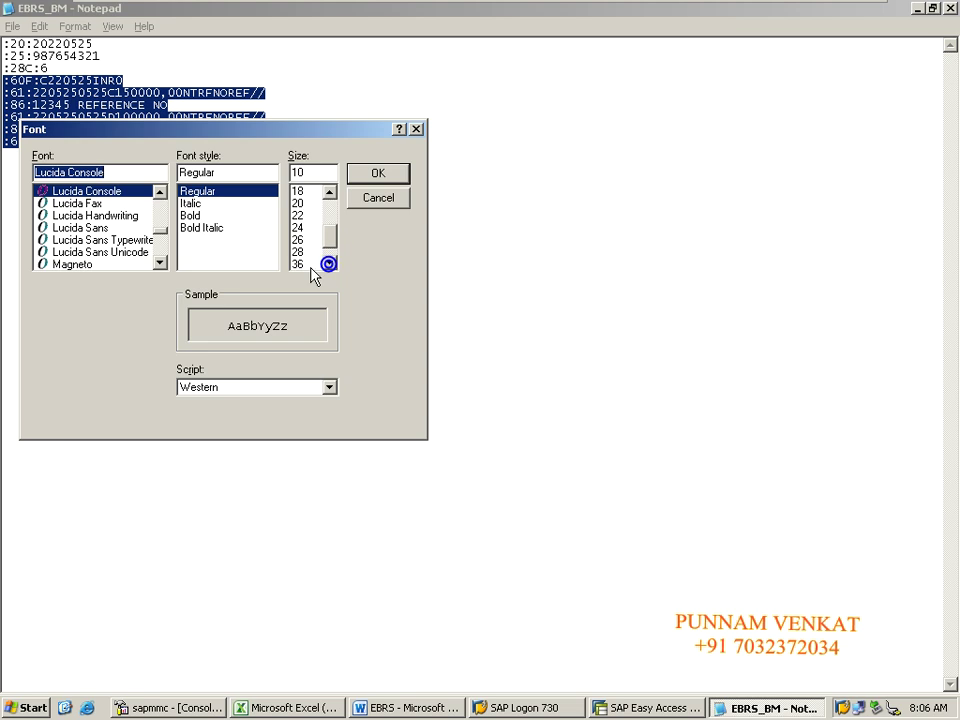
click(299, 264)
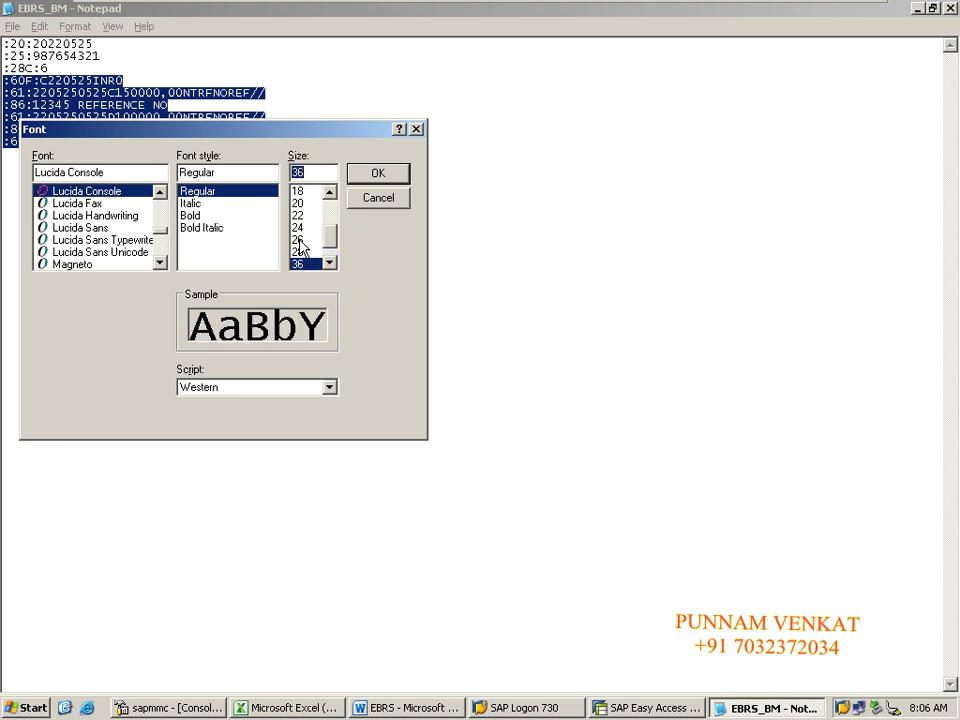
click(298, 240)
click(375, 178)
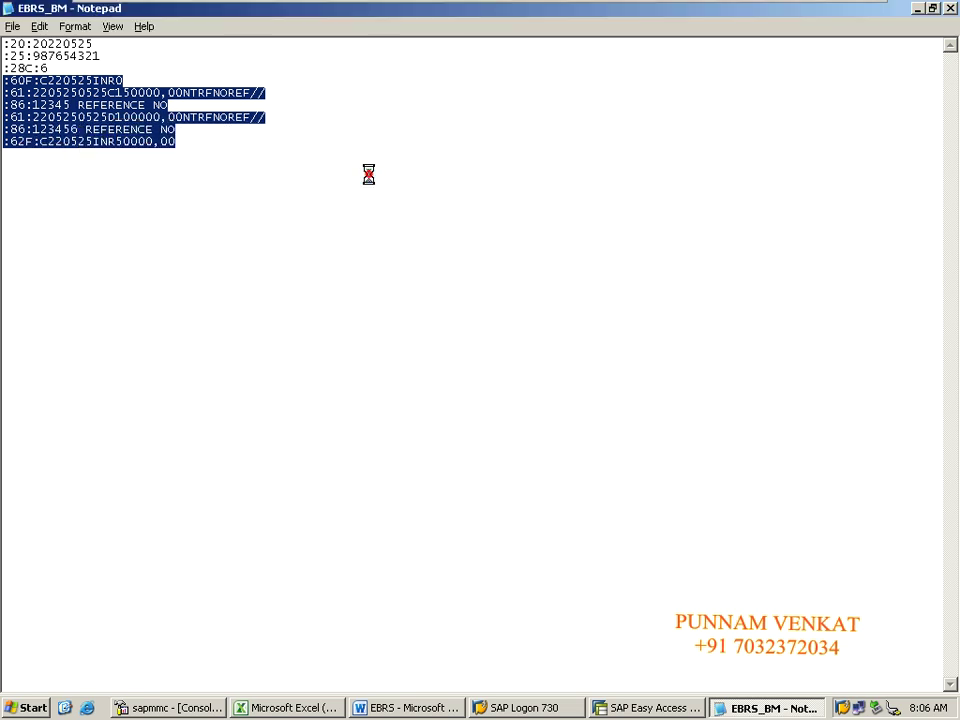
click(336, 450)
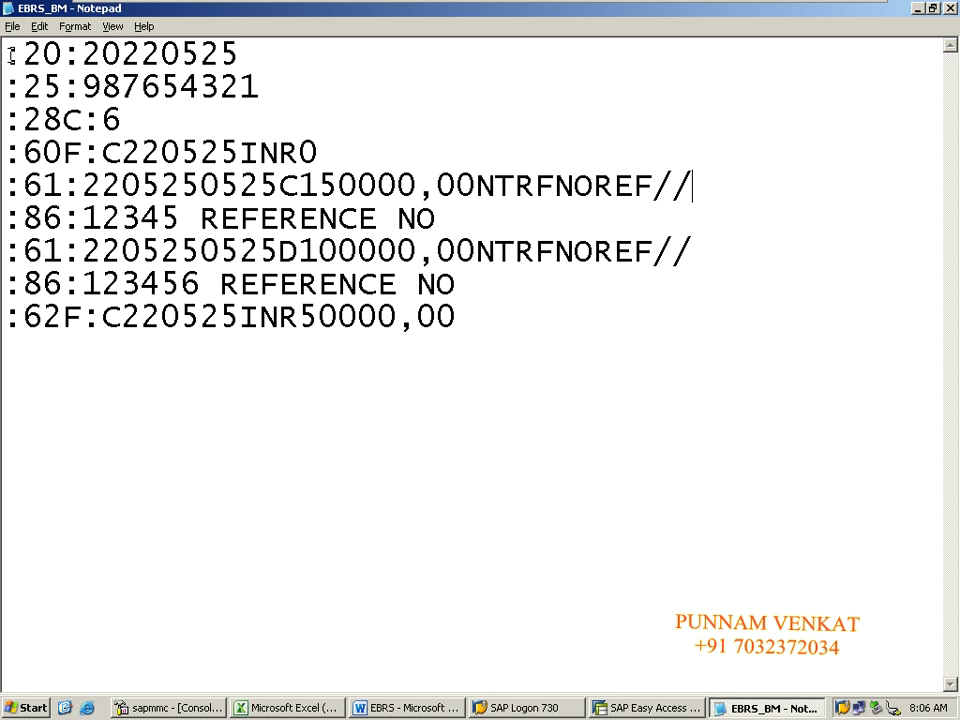
drag(12, 55, 48, 52)
drag(10, 90, 83, 120)
click(24, 120)
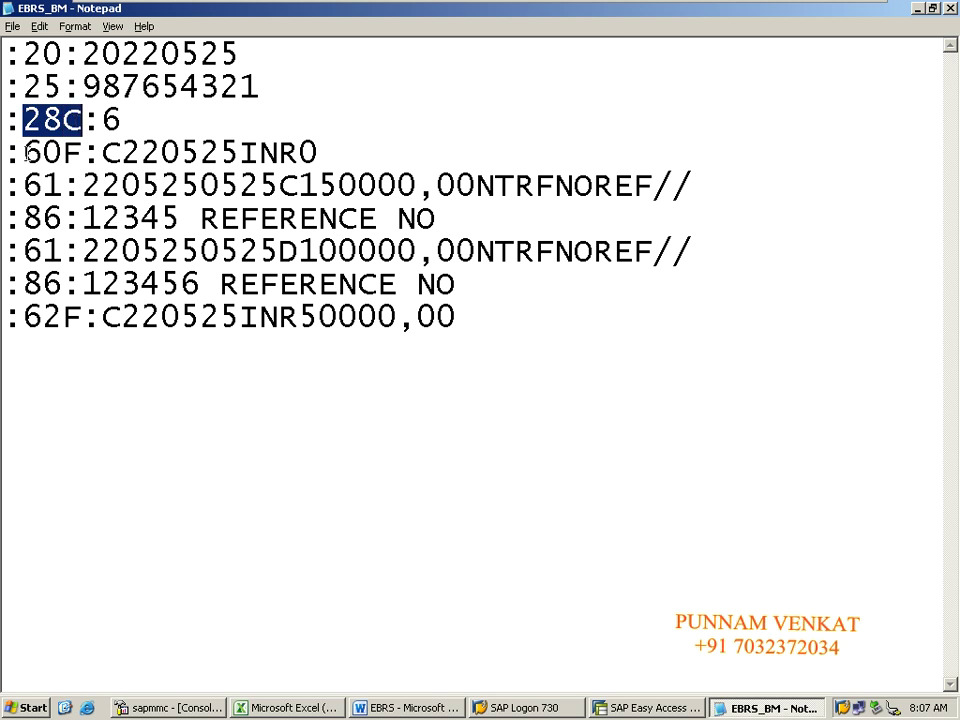
drag(24, 152, 83, 152)
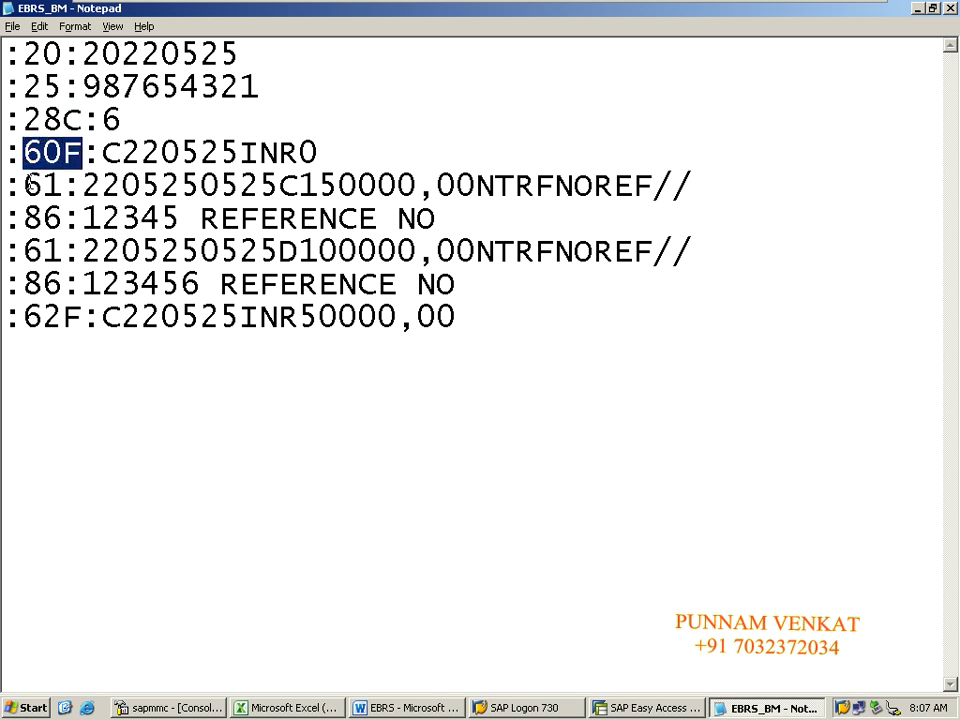
drag(26, 185, 62, 185)
drag(24, 218, 62, 218)
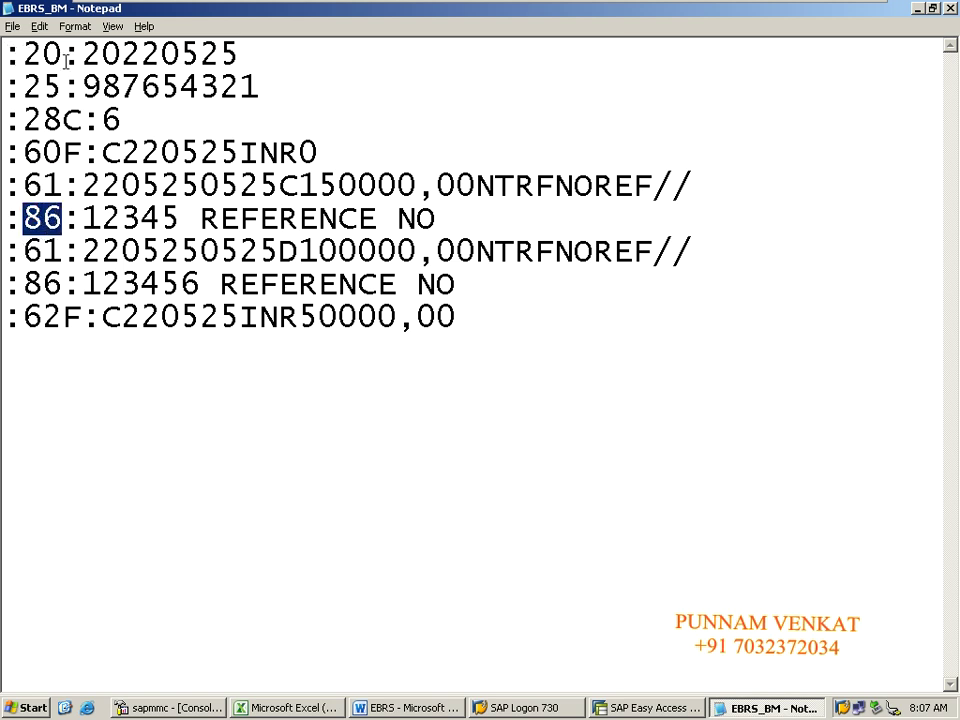
drag(20, 52, 75, 55)
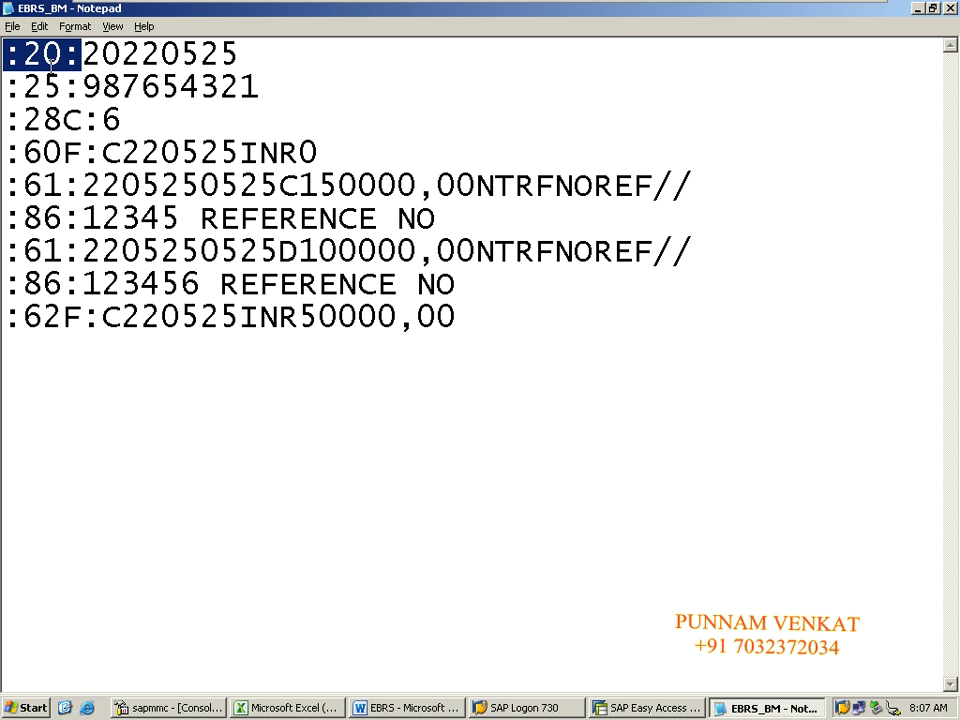
click(48, 58)
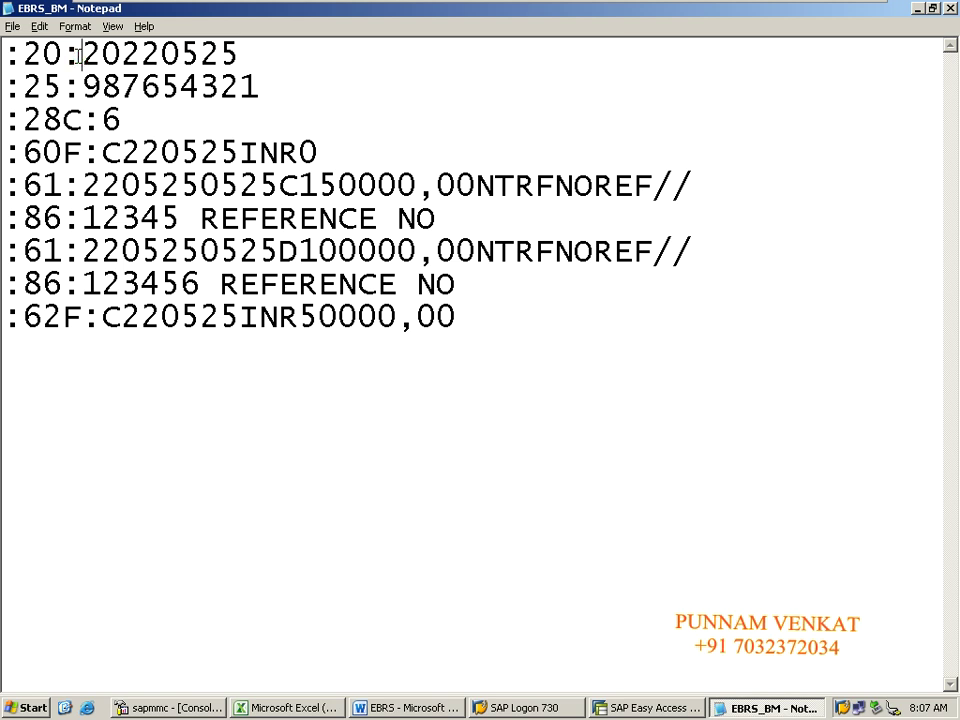
drag(3, 54, 80, 54)
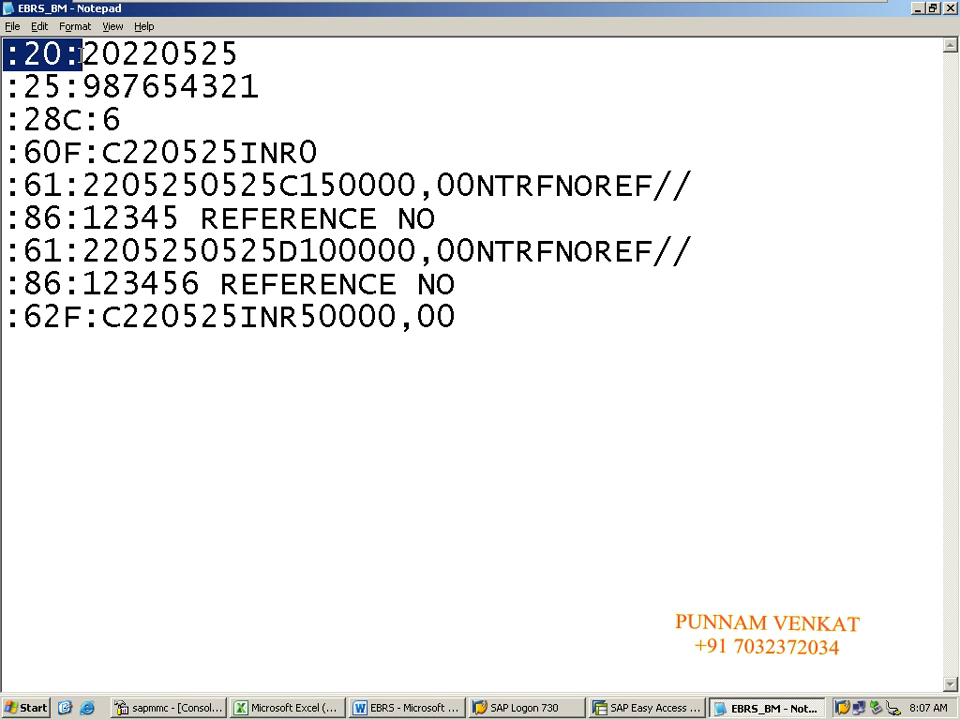
click(11, 56)
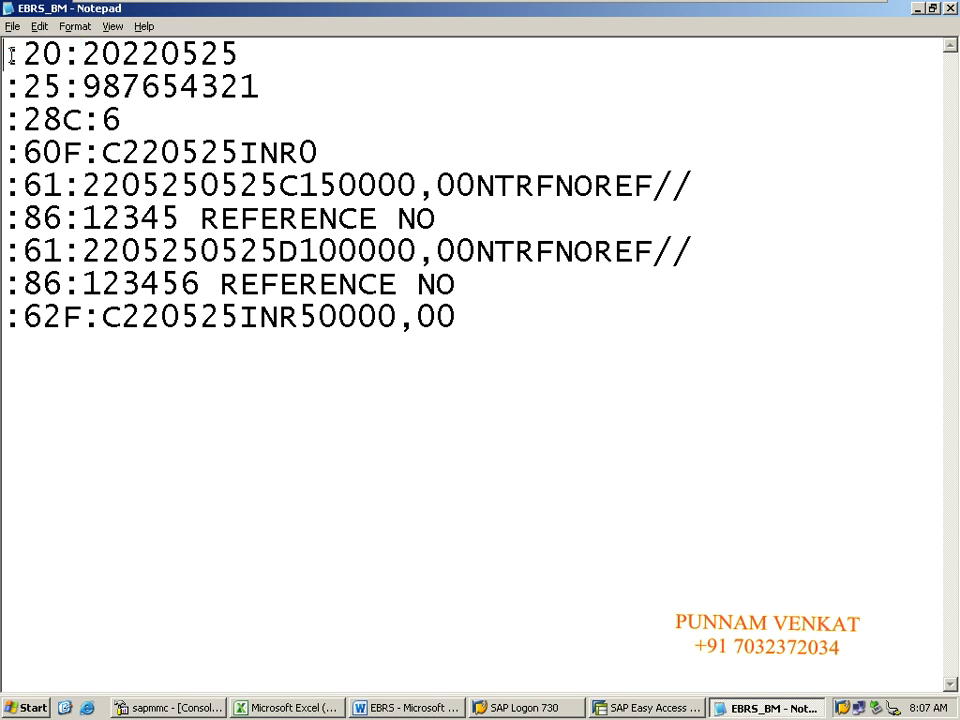
drag(11, 56, 88, 60)
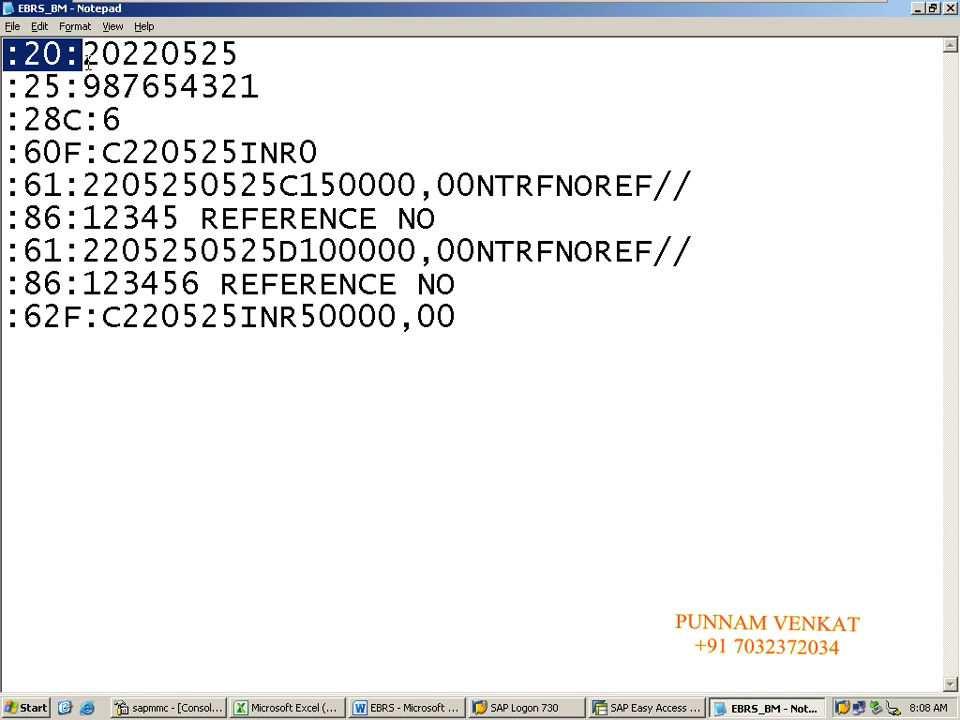
click(88, 62)
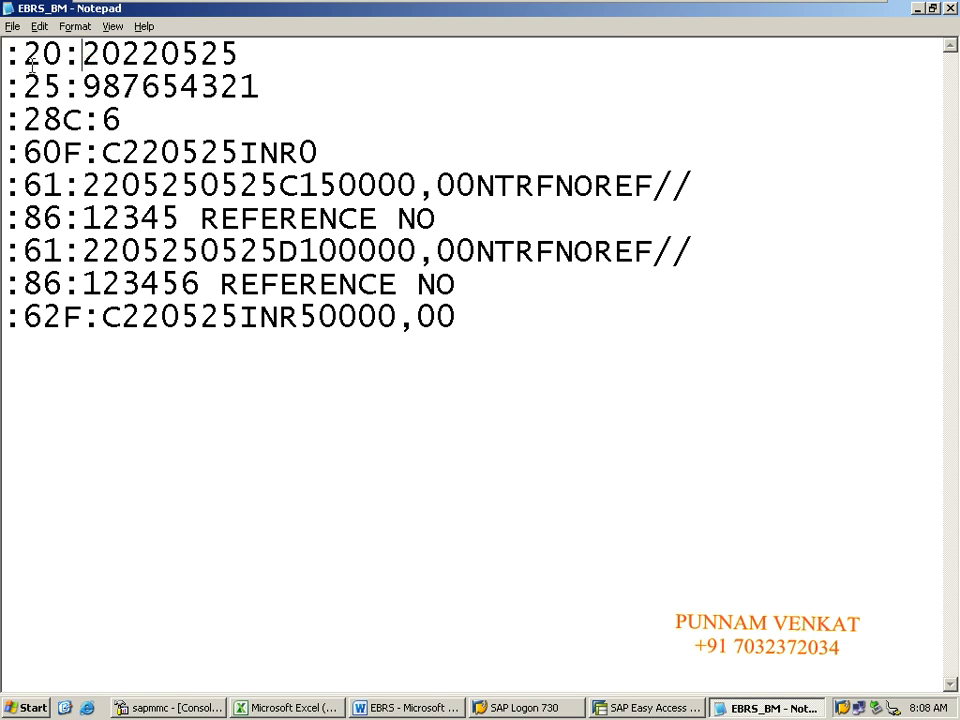
drag(5, 57, 230, 62)
click(84, 57)
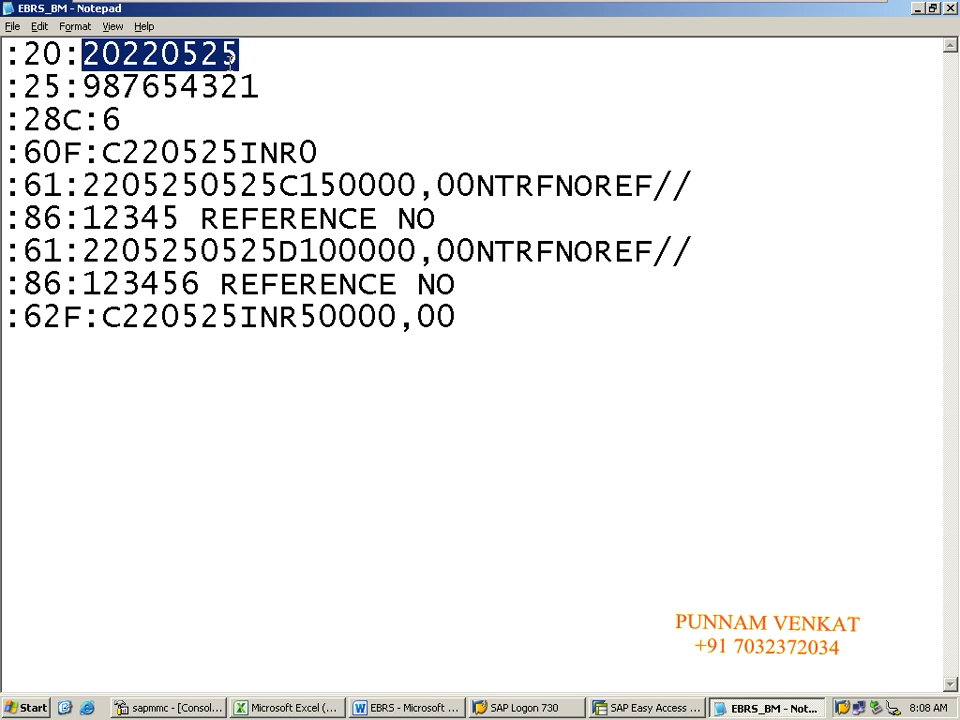
click(310, 85)
drag(9, 57, 79, 55)
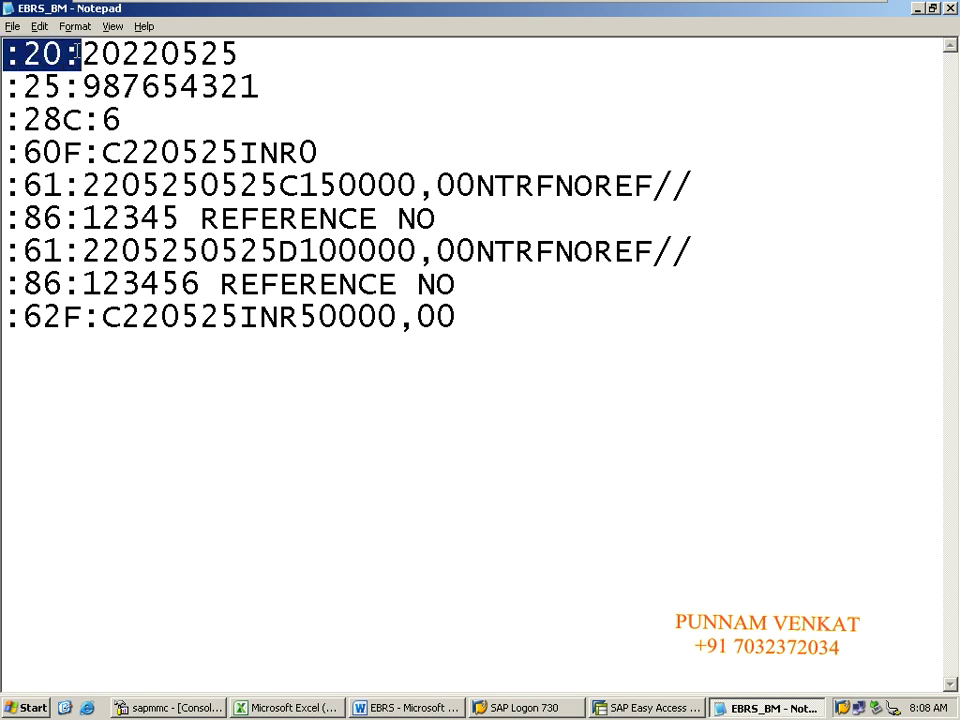
click(80, 52)
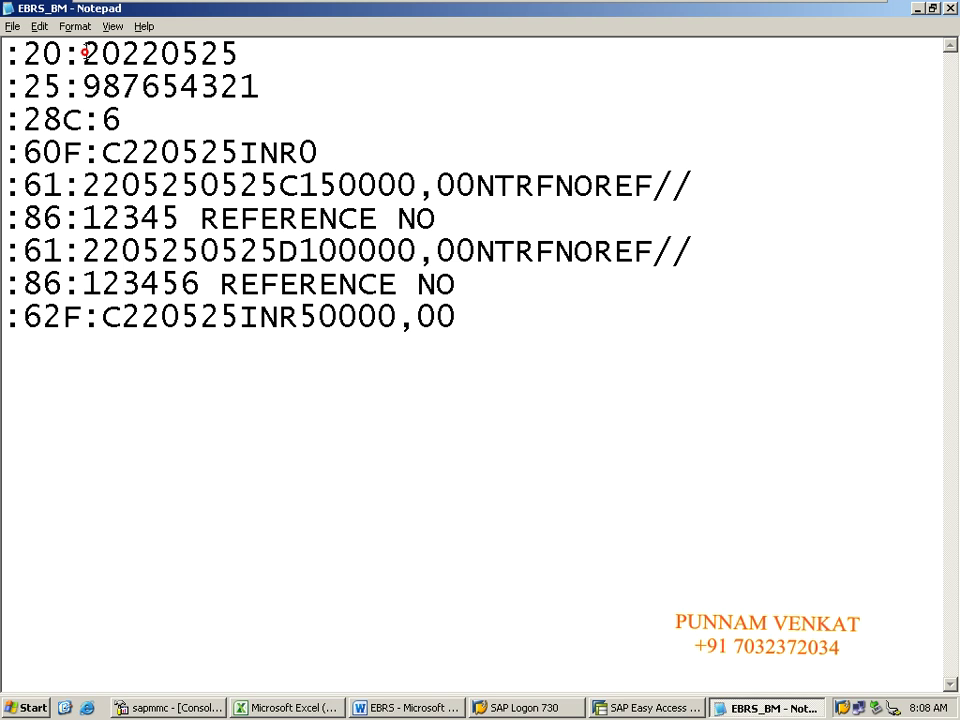
drag(84, 52, 347, 45)
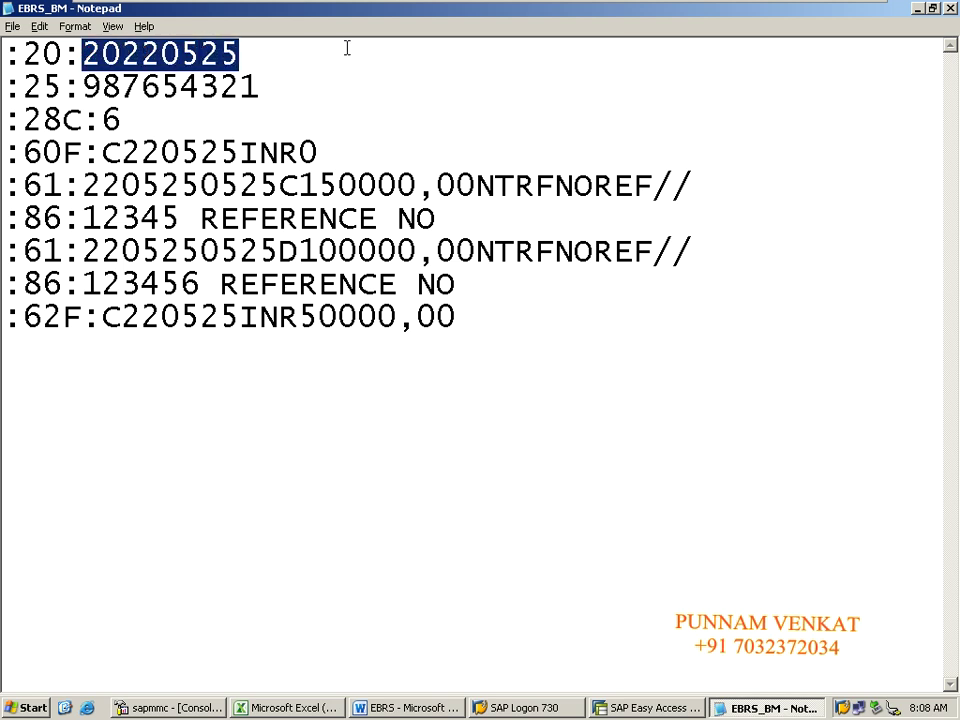
click(240, 88)
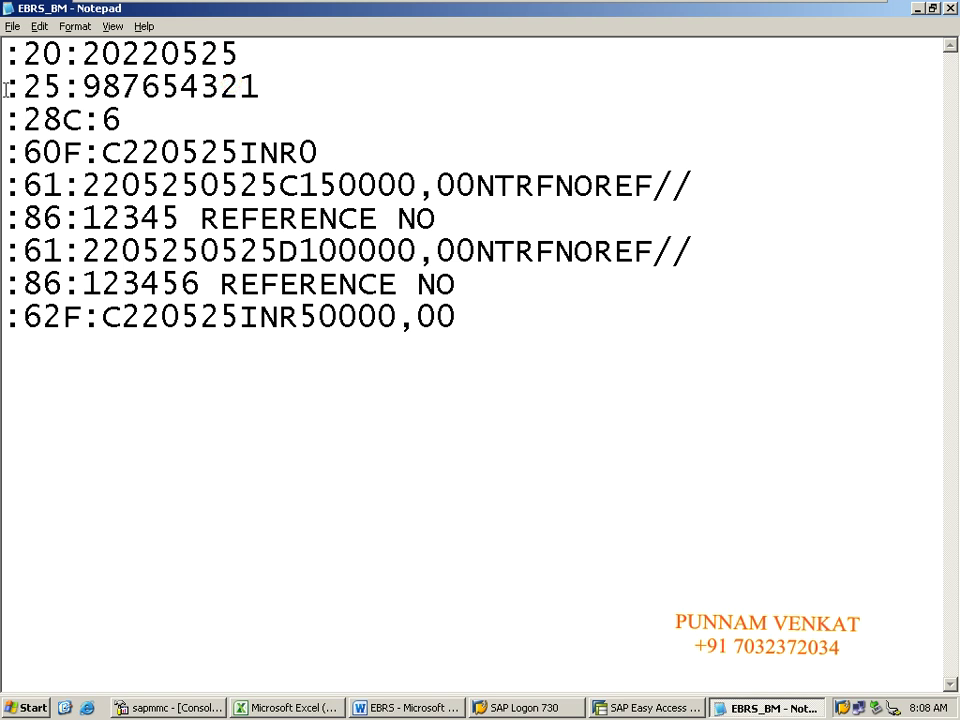
drag(7, 88, 82, 88)
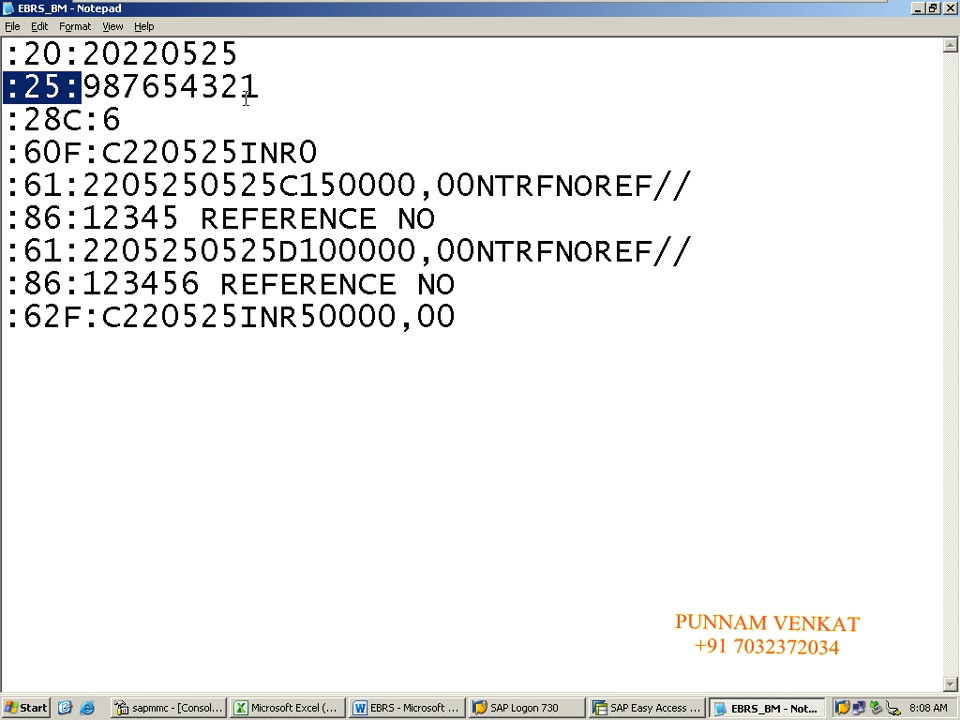
drag(259, 89, 82, 90)
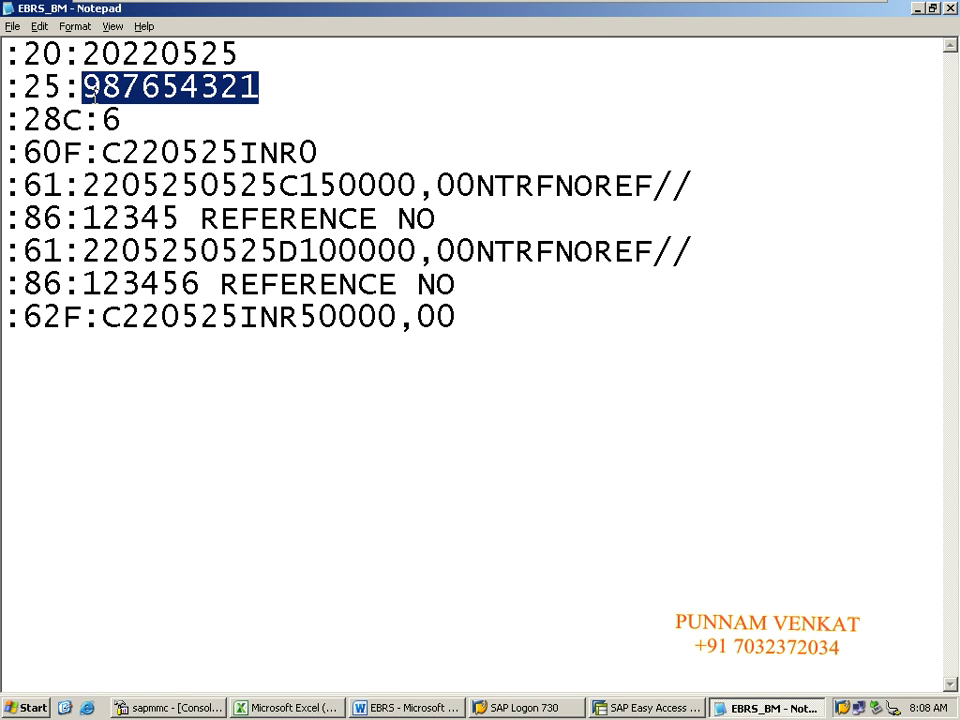
click(157, 130)
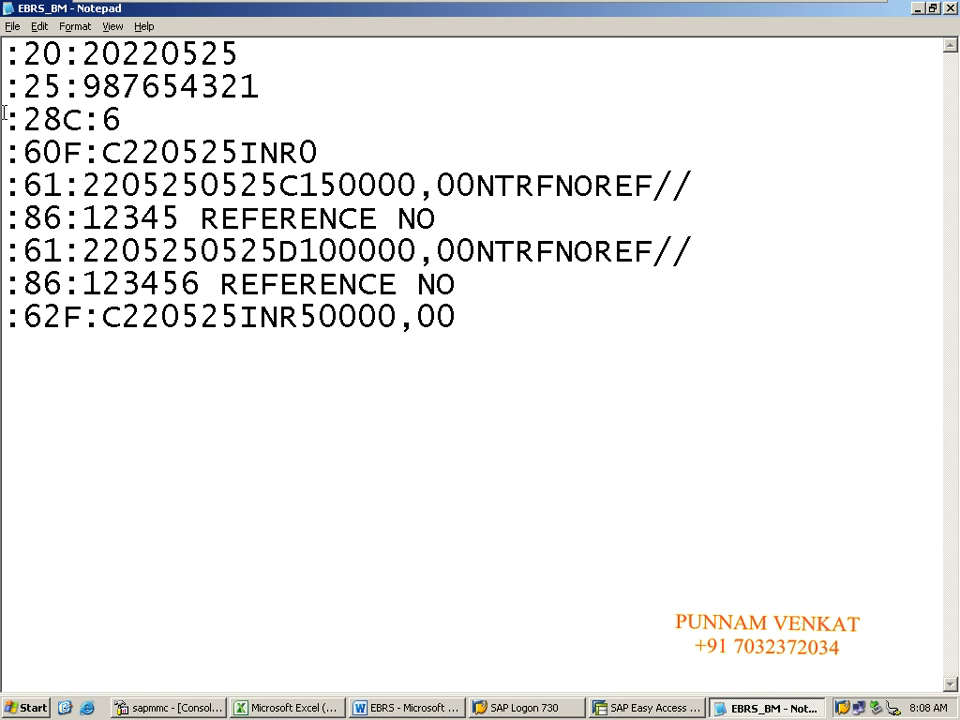
drag(5, 118, 57, 120)
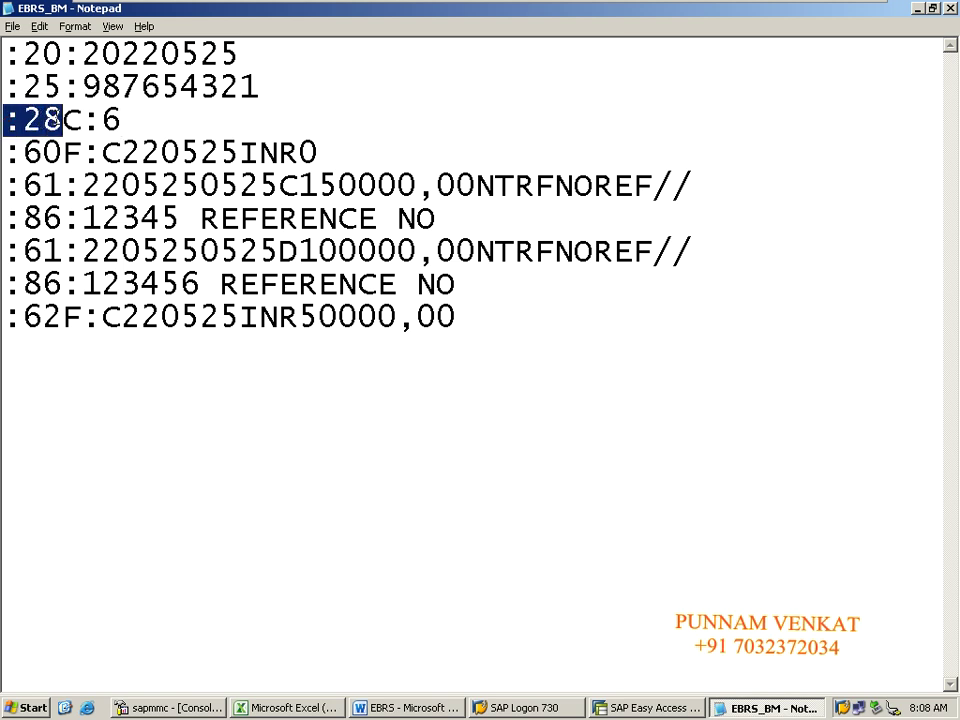
key(shift+Right)
key(shift+Right)
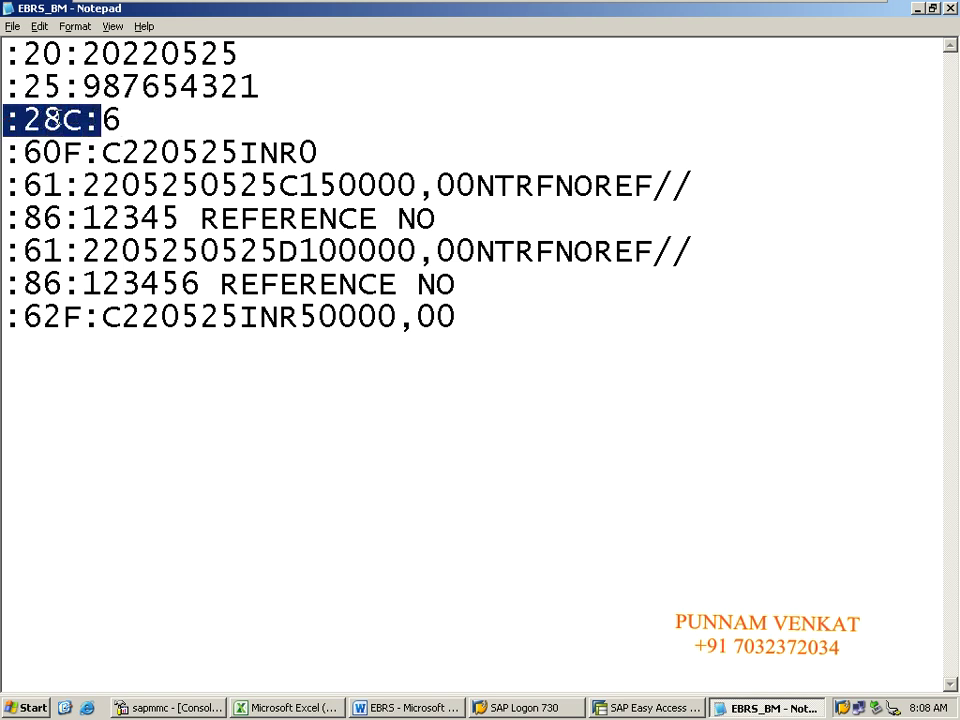
drag(5, 120, 98, 120)
click(110, 122)
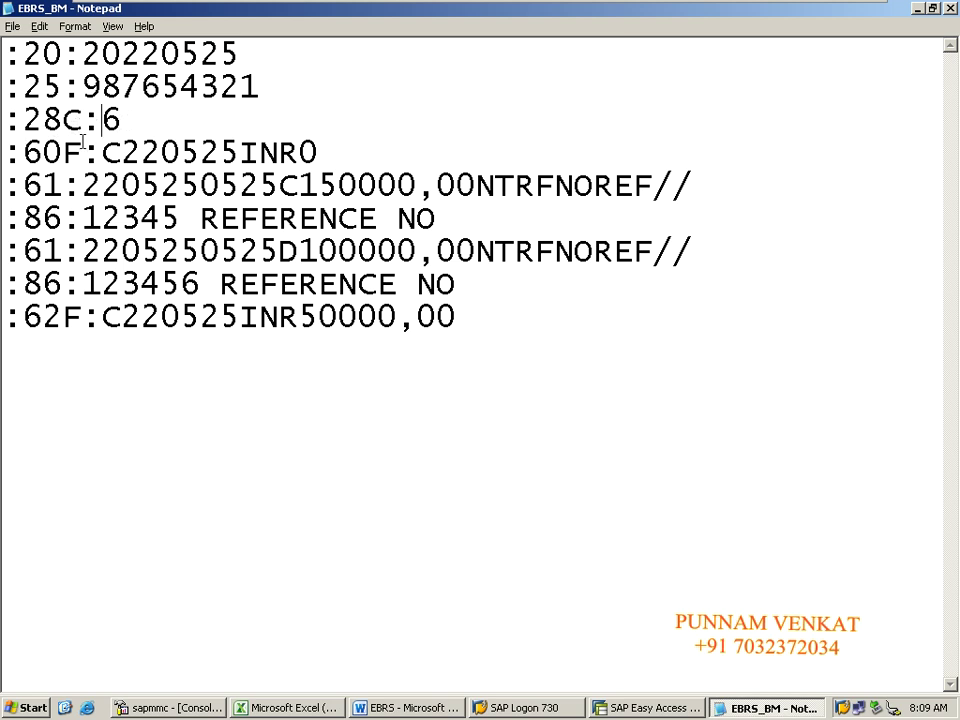
click(22, 157)
click(90, 154)
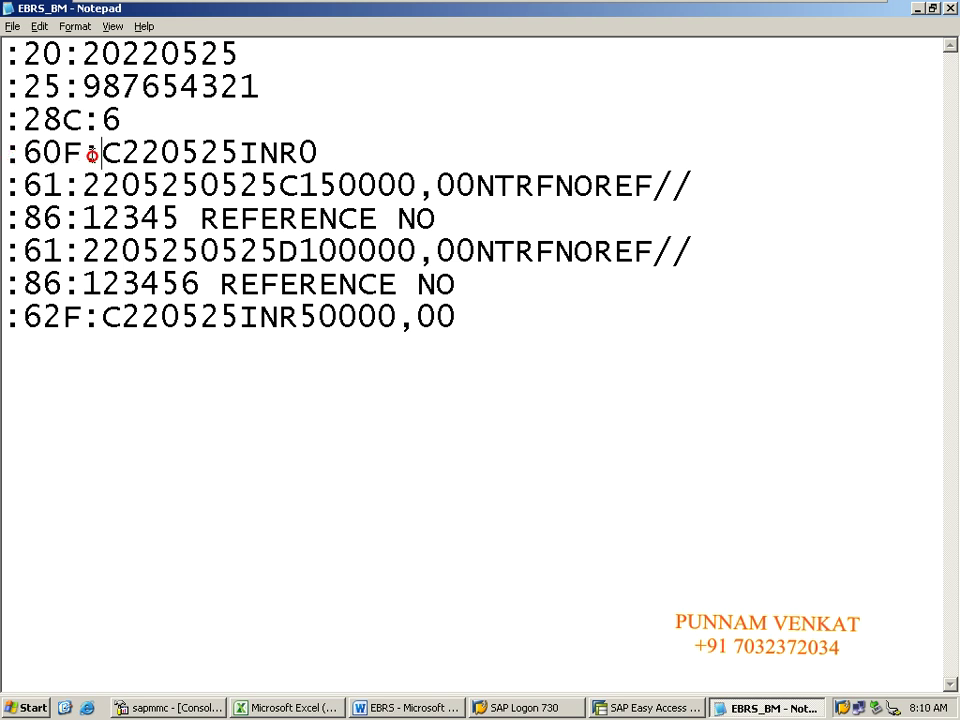
click(5, 155)
drag(5, 155, 100, 154)
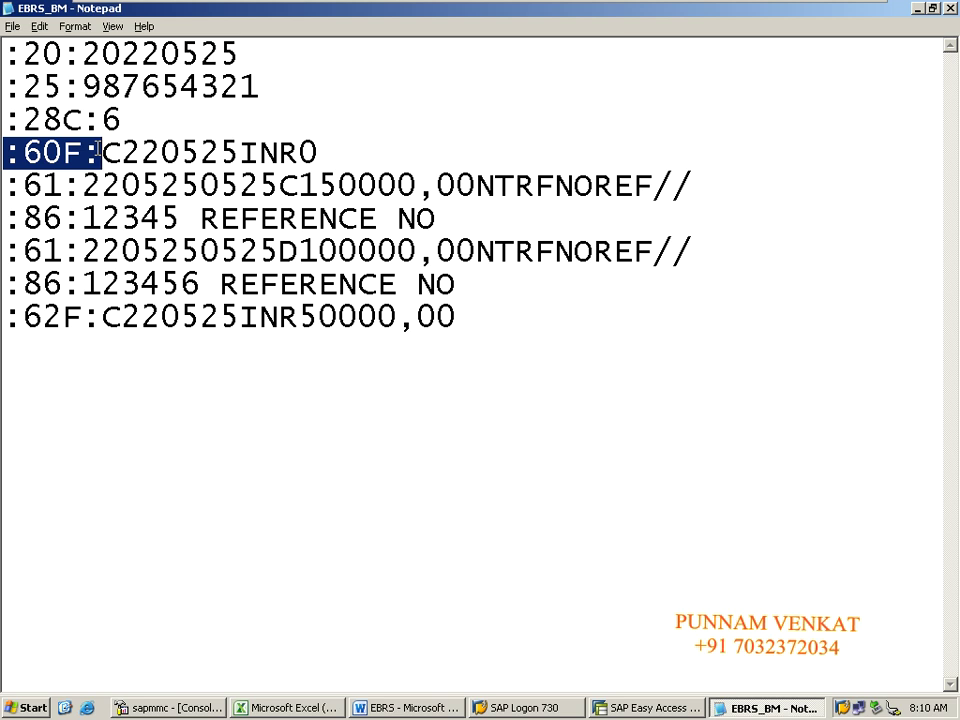
drag(99, 152, 322, 148)
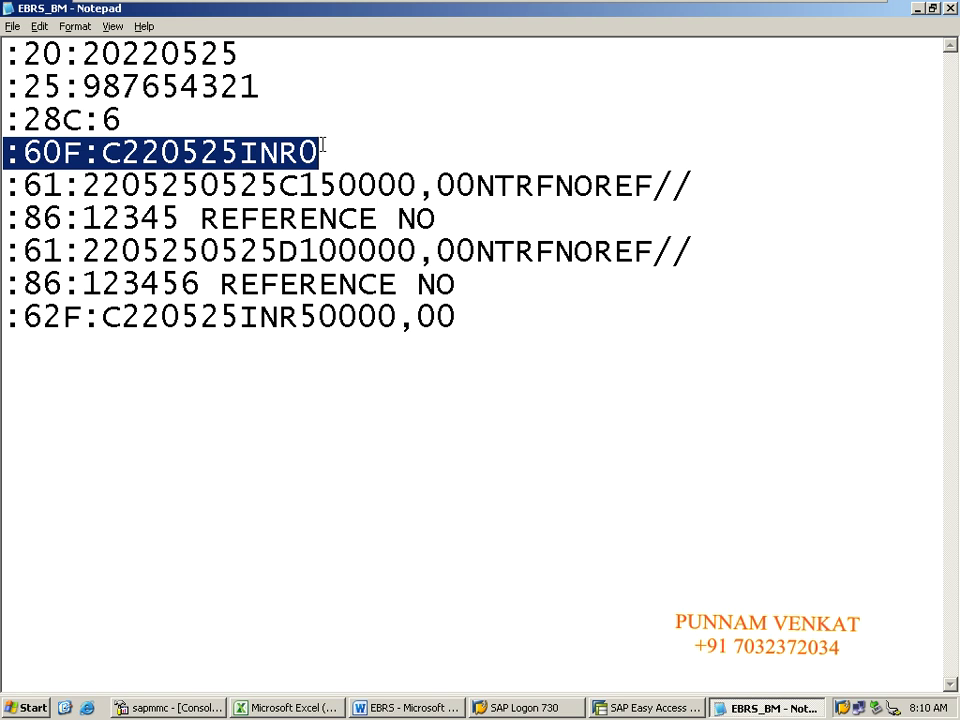
click(15, 136)
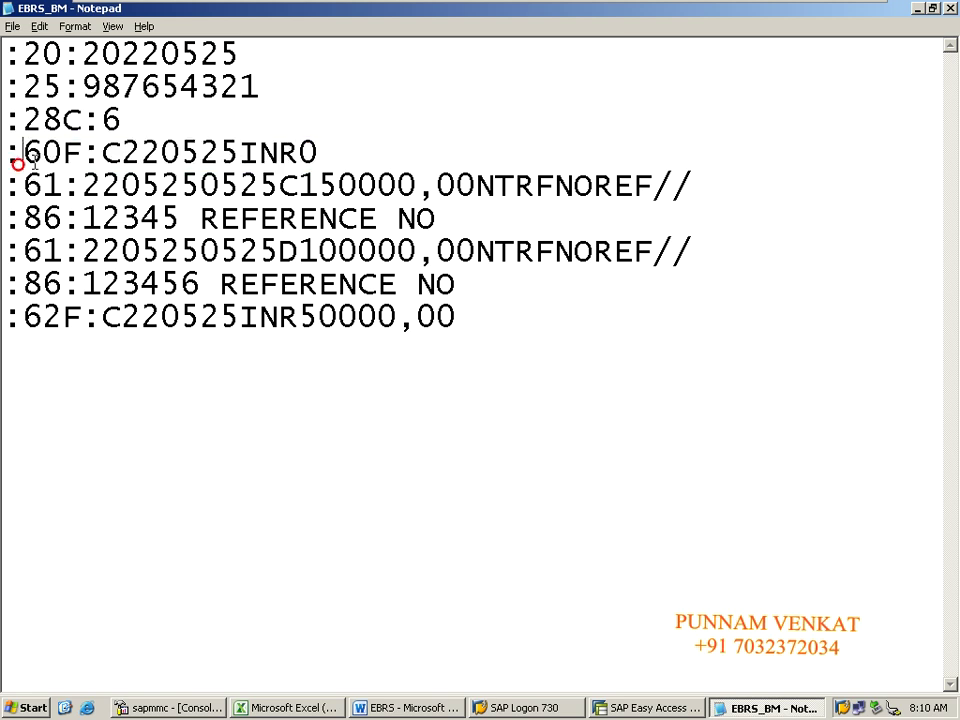
click(63, 153)
drag(103, 155, 321, 148)
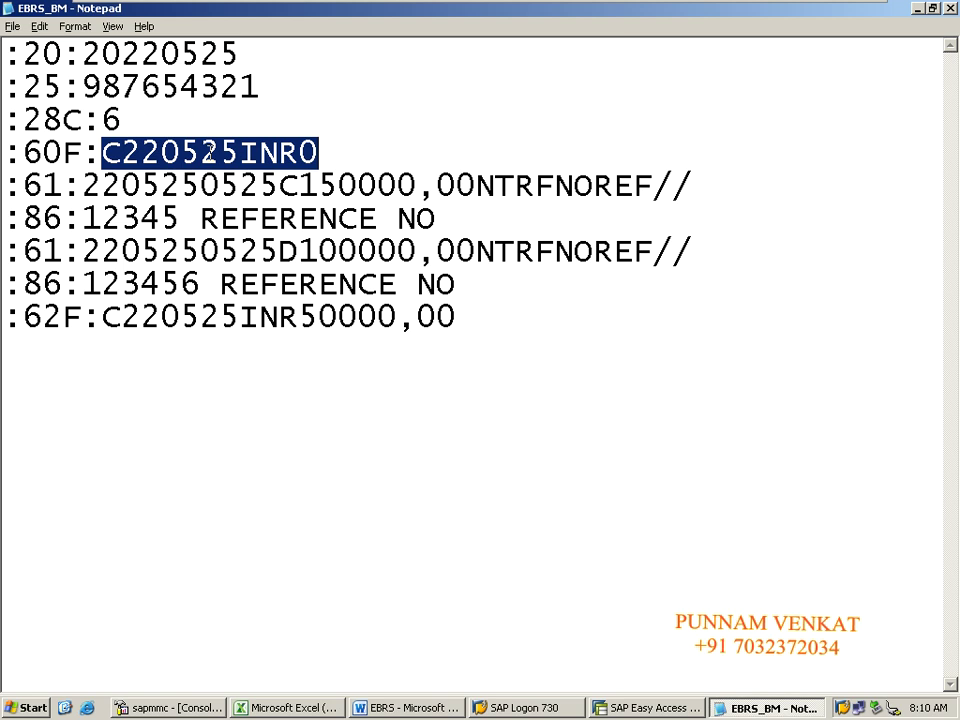
click(152, 180)
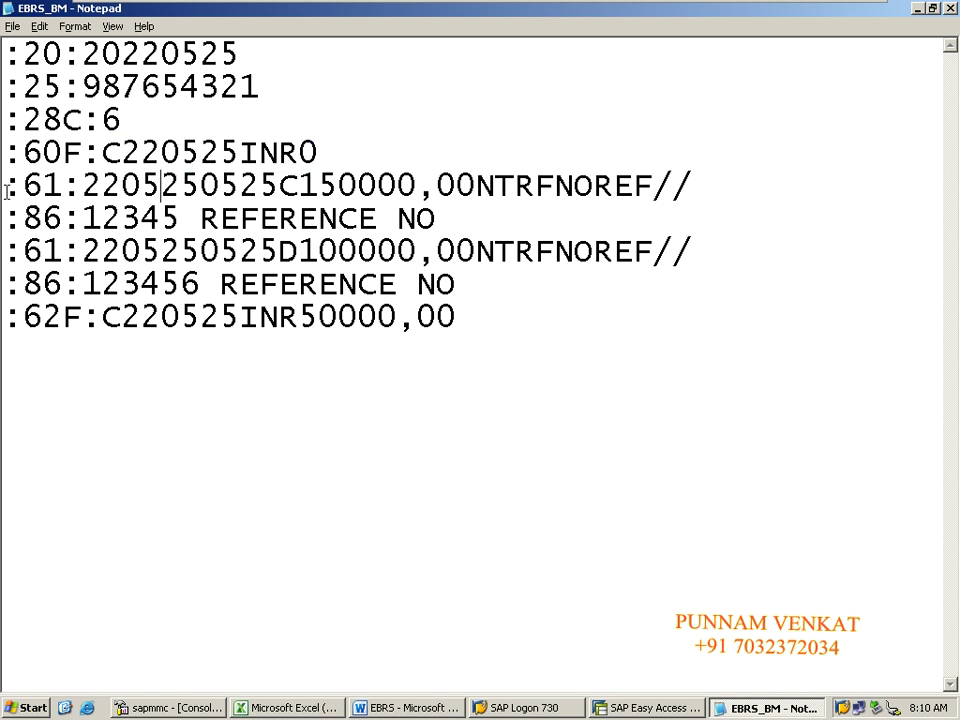
drag(7, 186, 72, 186)
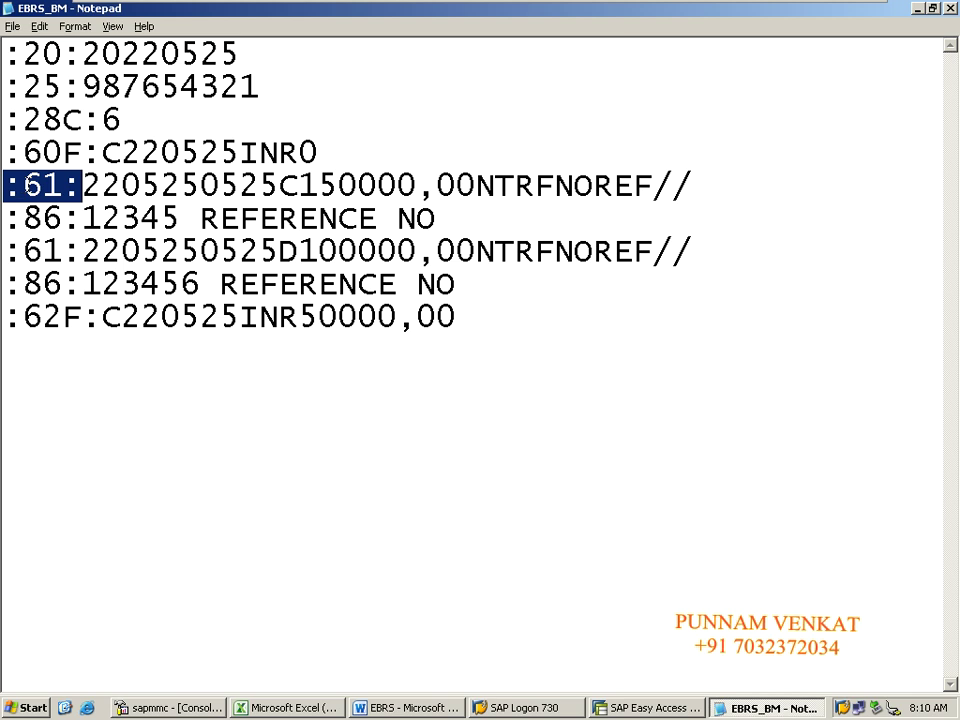
click(33, 190)
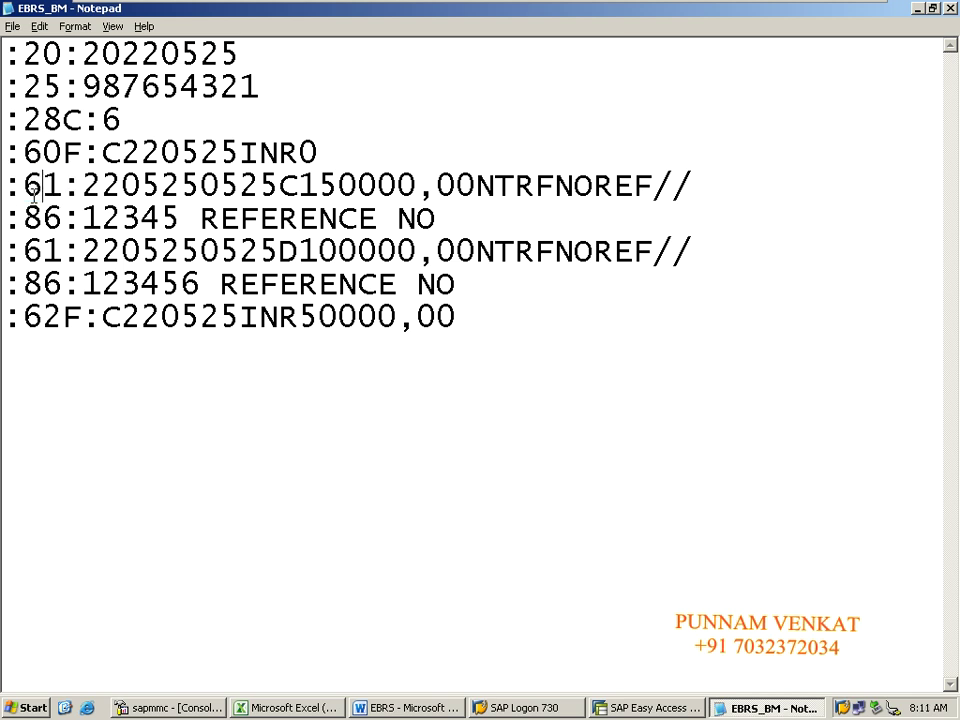
drag(4, 190, 74, 188)
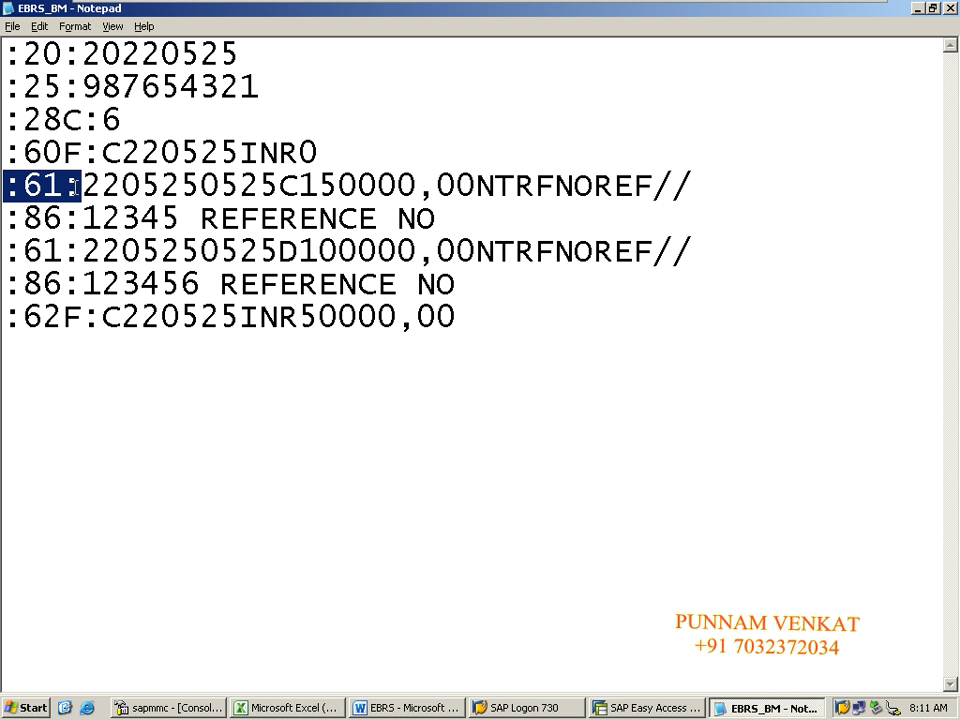
Step: Highlight the :86: information tag in the statement to explain it
click(76, 186)
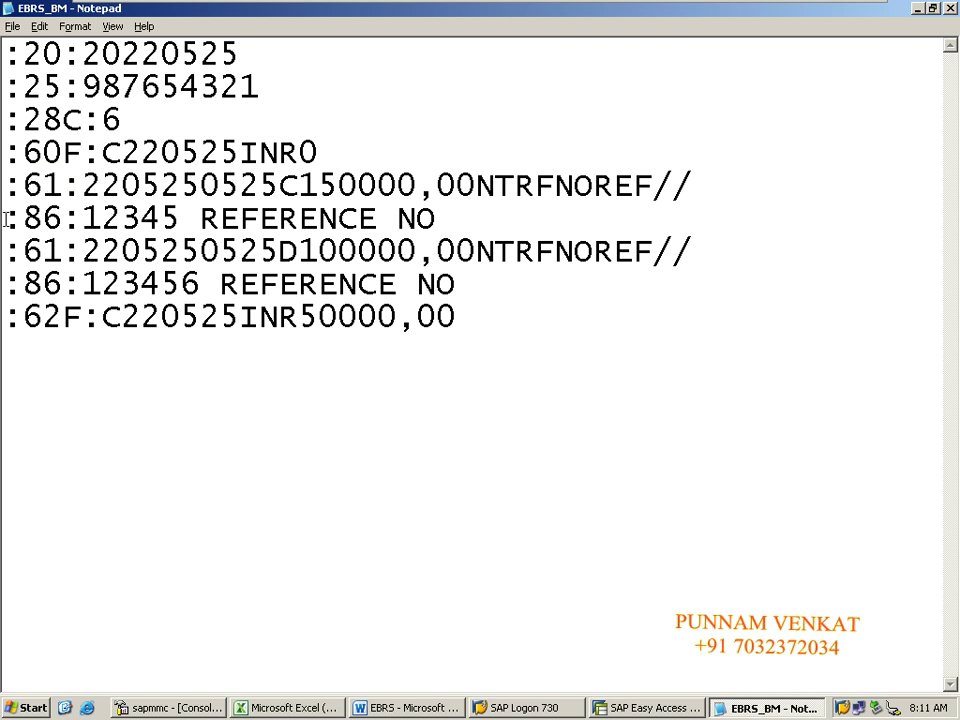
drag(7, 218, 74, 218)
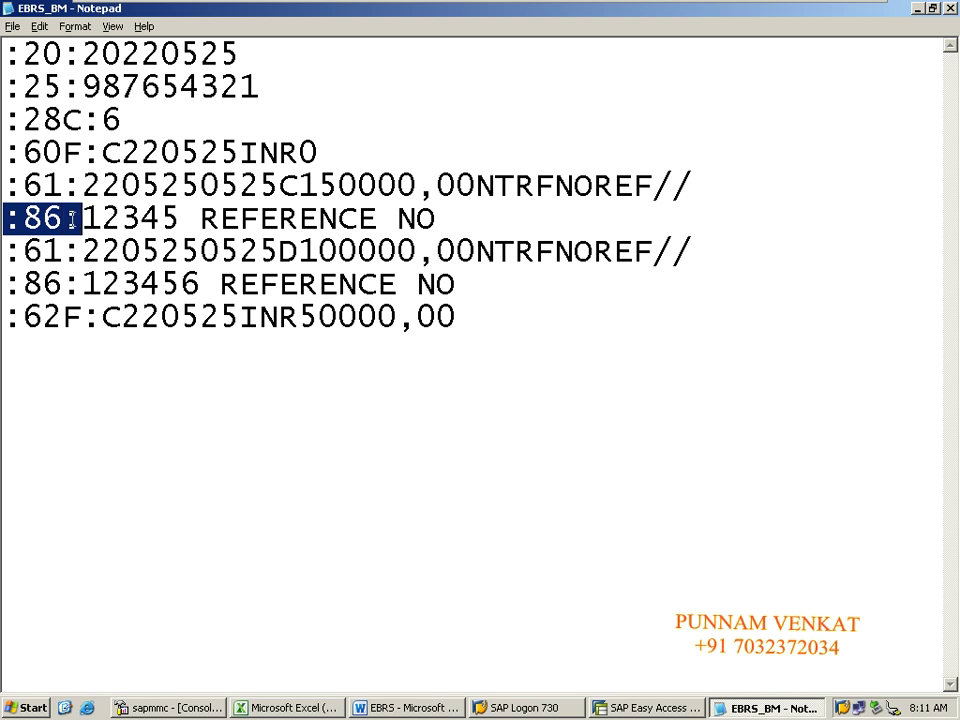
click(15, 234)
click(42, 222)
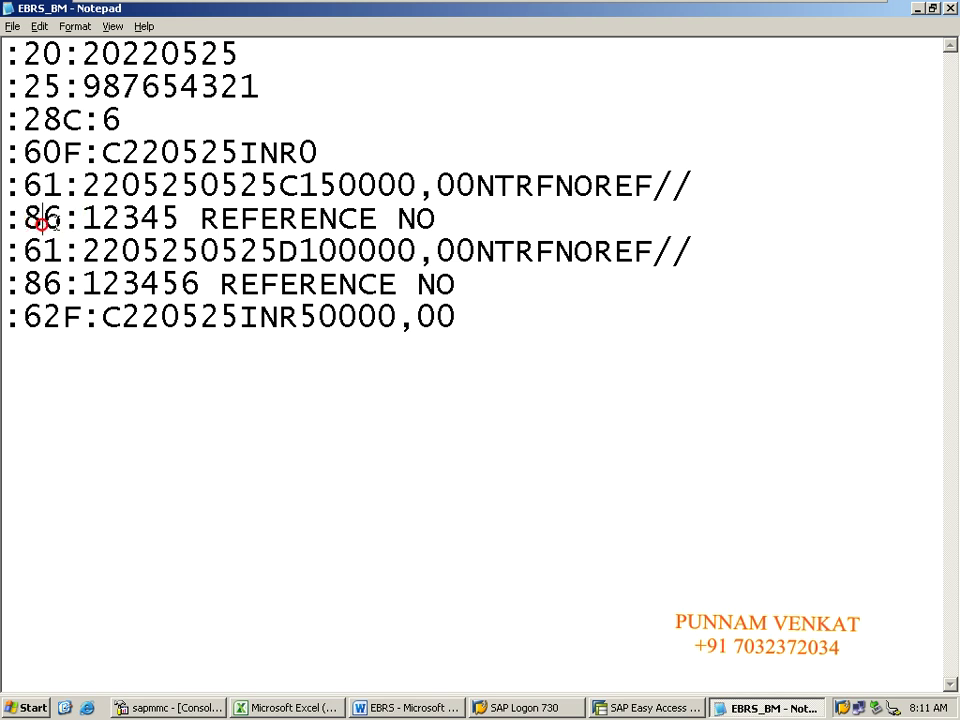
drag(80, 218, 7, 228)
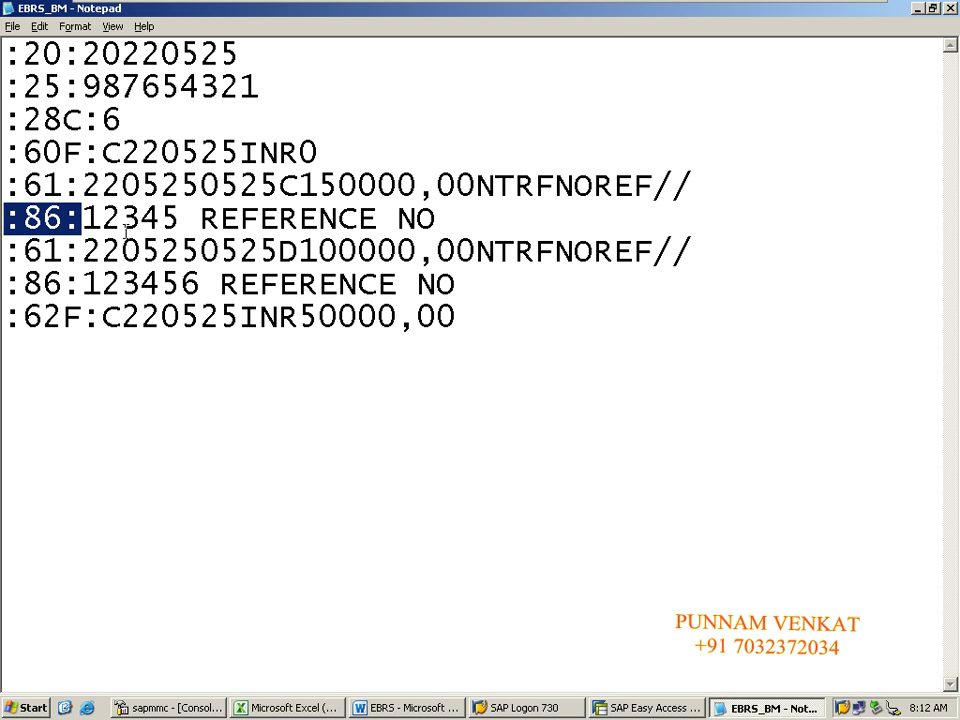
click(64, 358)
Step: Highlight the :62F: closing balance tag several times while explaining it
drag(5, 324, 88, 320)
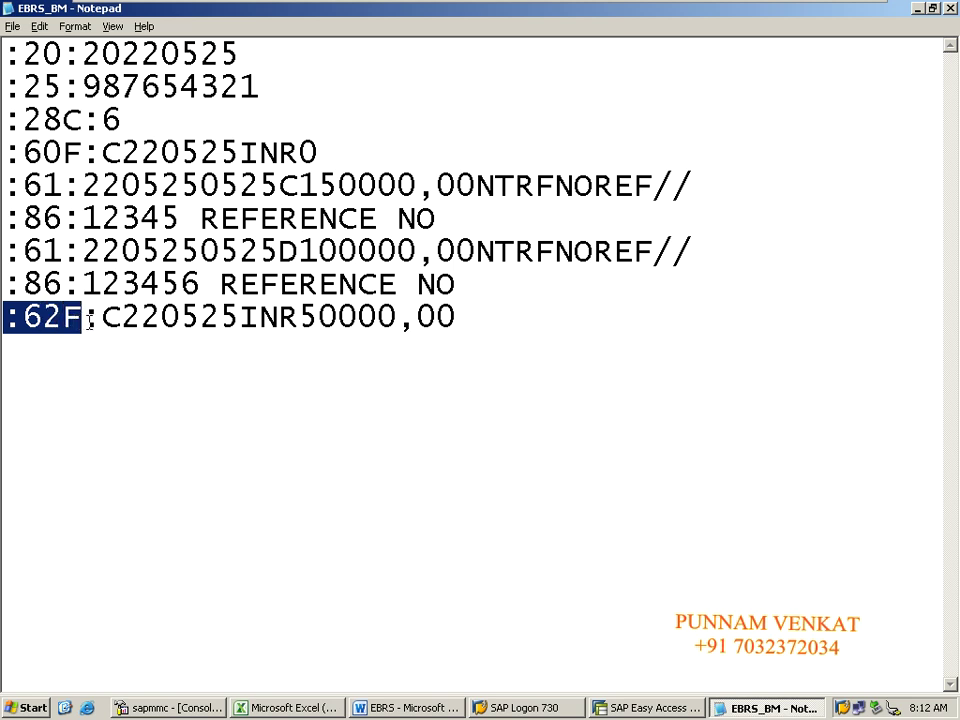
click(58, 344)
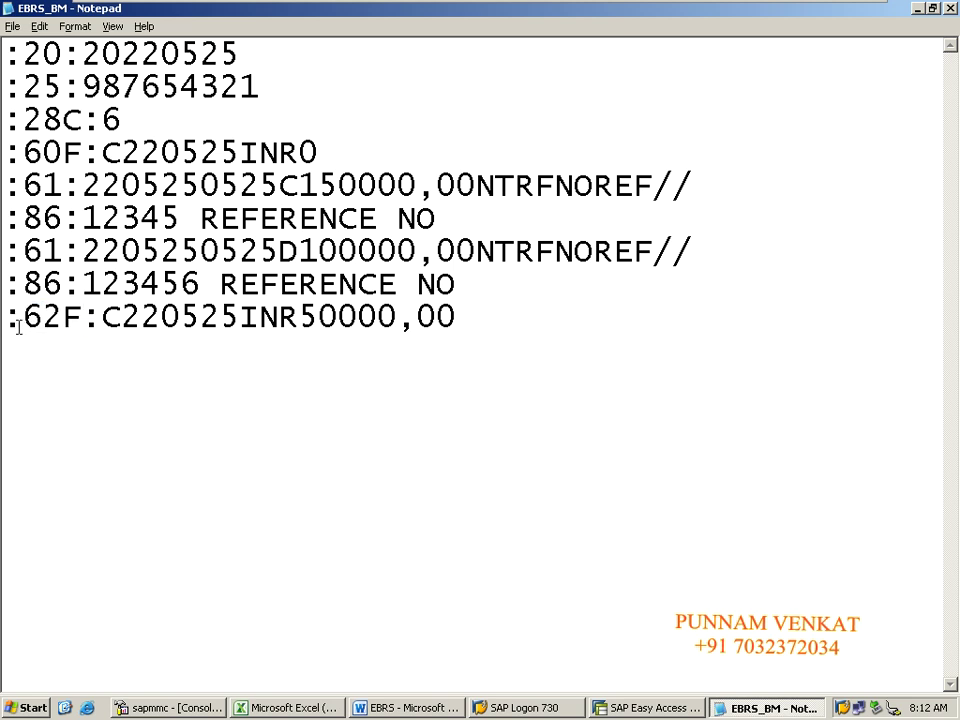
drag(4, 318, 98, 318)
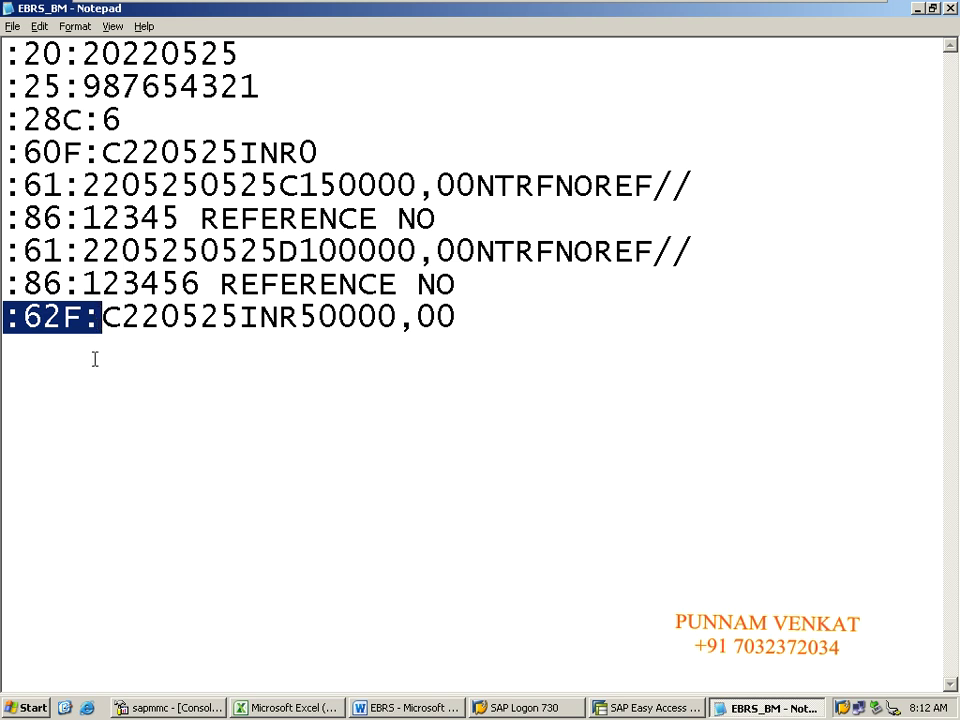
click(94, 358)
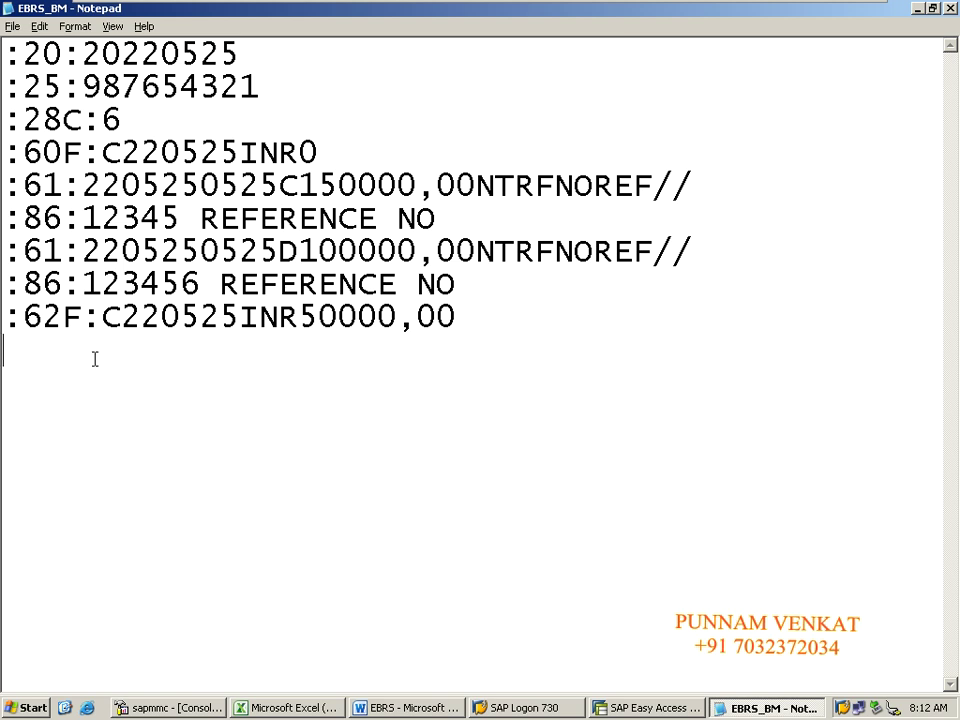
drag(6, 319, 87, 321)
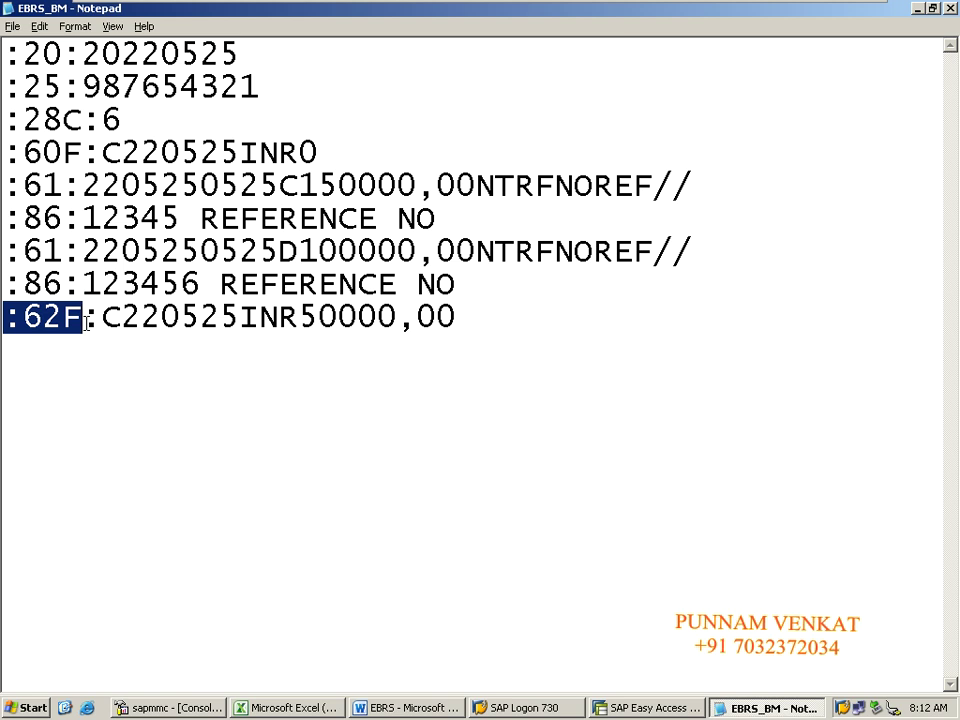
click(60, 337)
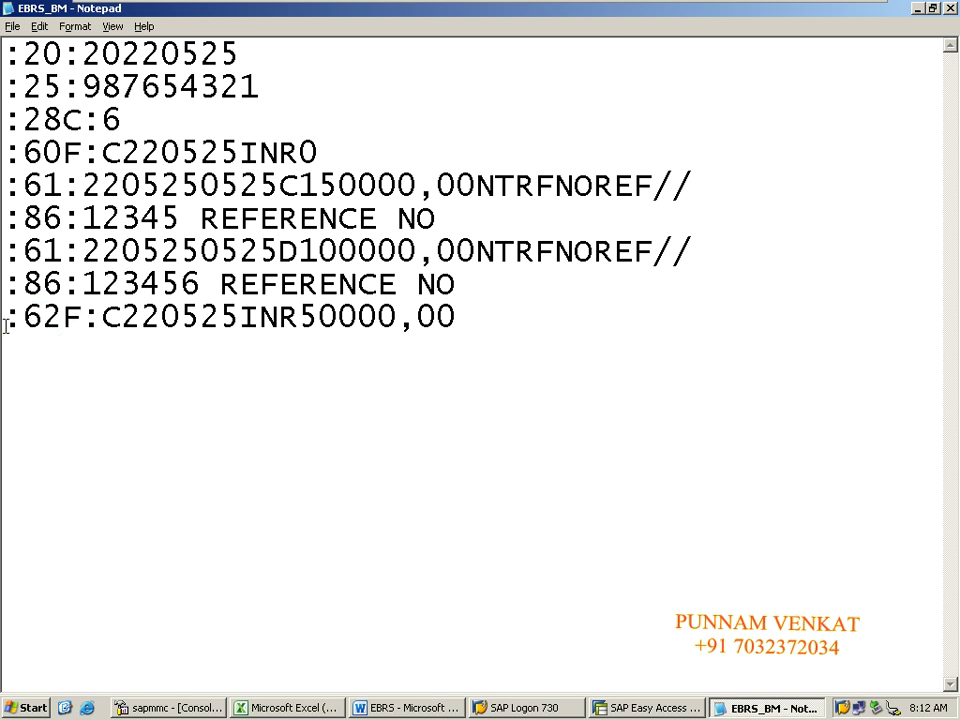
drag(6, 322, 95, 330)
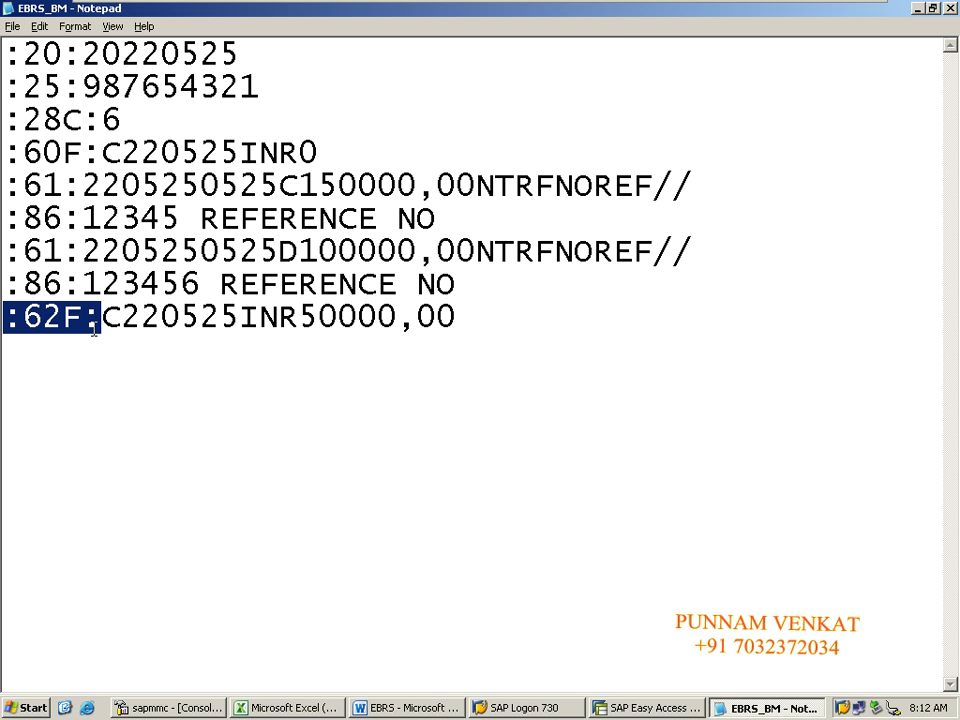
click(49, 356)
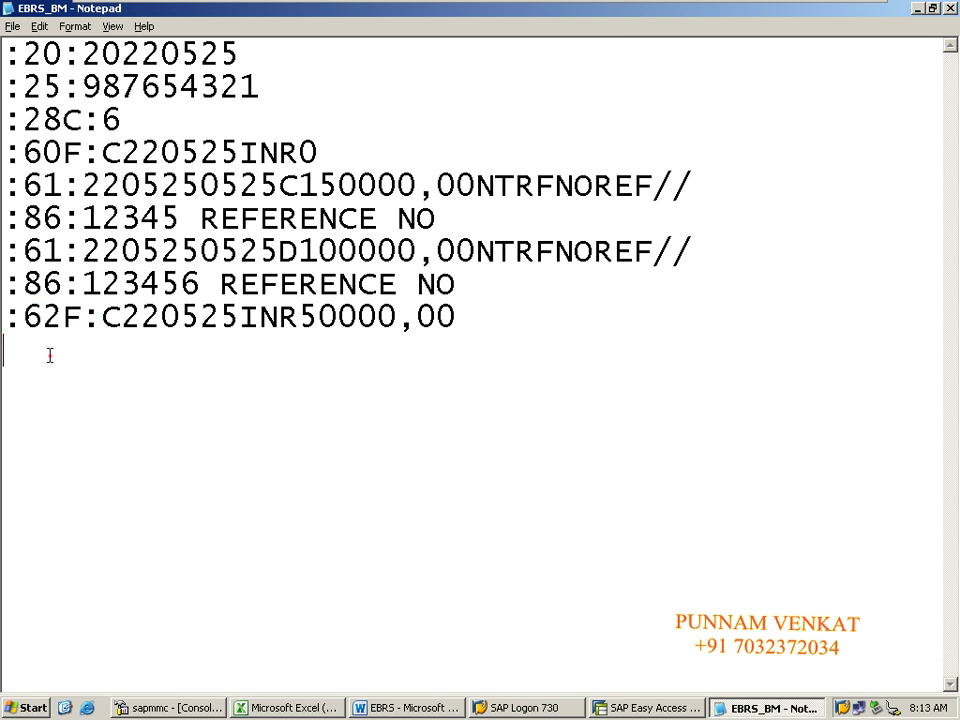
key(Up)
key(shift+Right)
key(shift+Right)
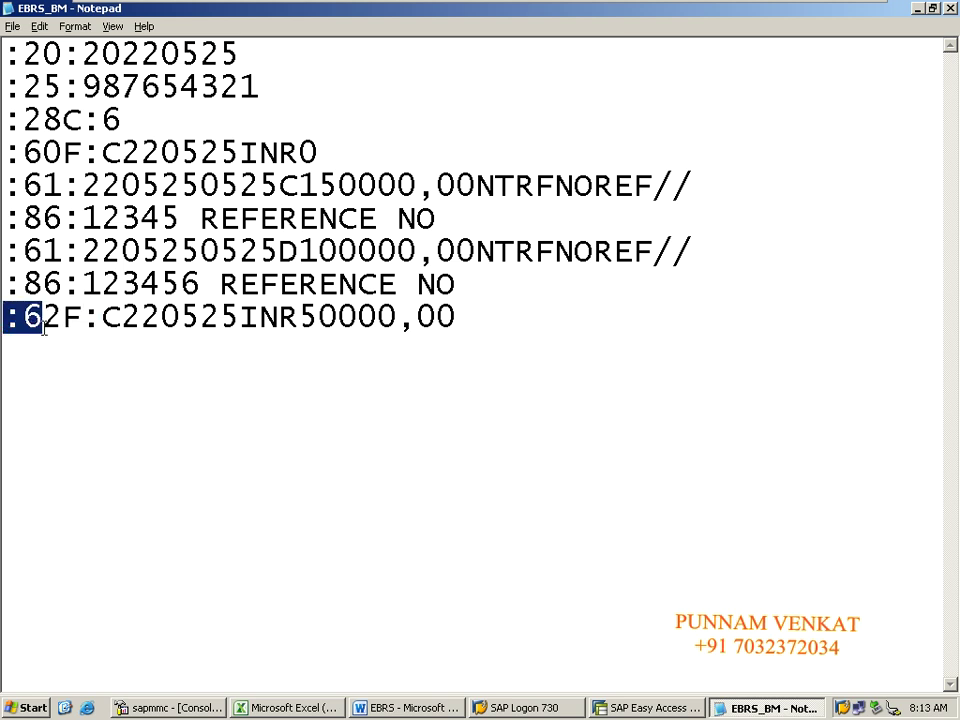
drag(44, 330, 92, 332)
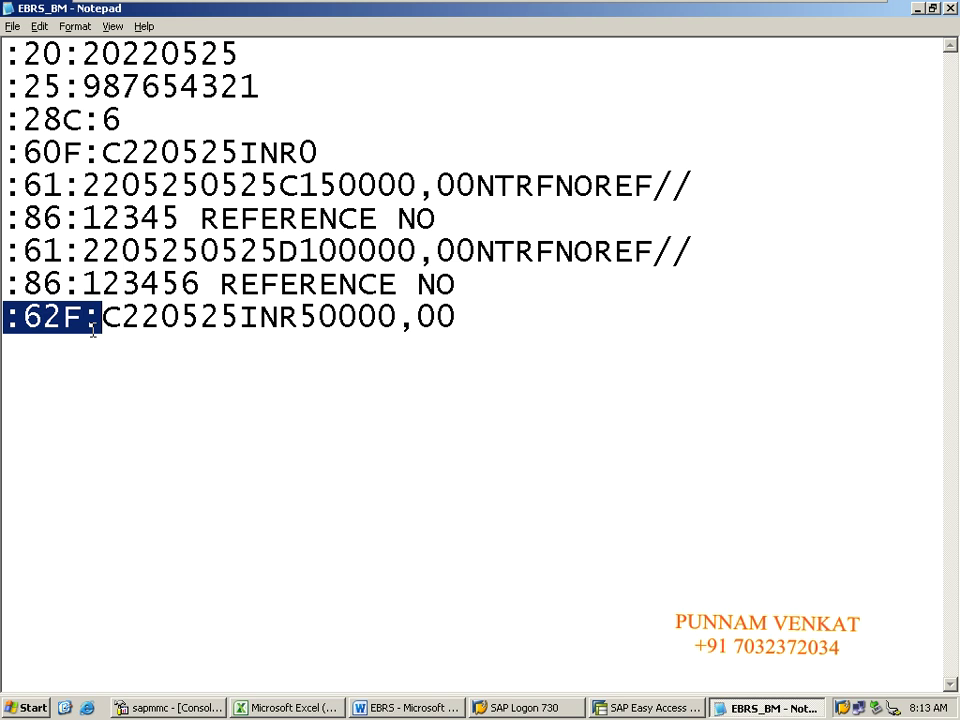
click(92, 330)
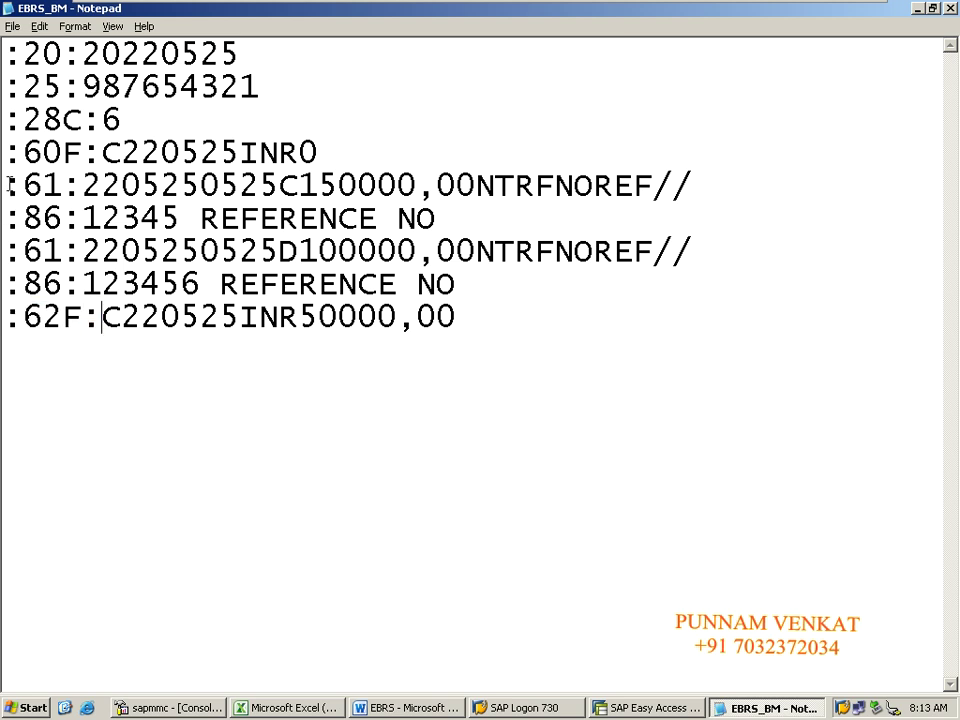
Step: Highlight the :60F opening balance tag, then :62F again, and bring up the SAP Management Console
drag(8, 153, 84, 153)
click(26, 329)
drag(8, 325, 106, 322)
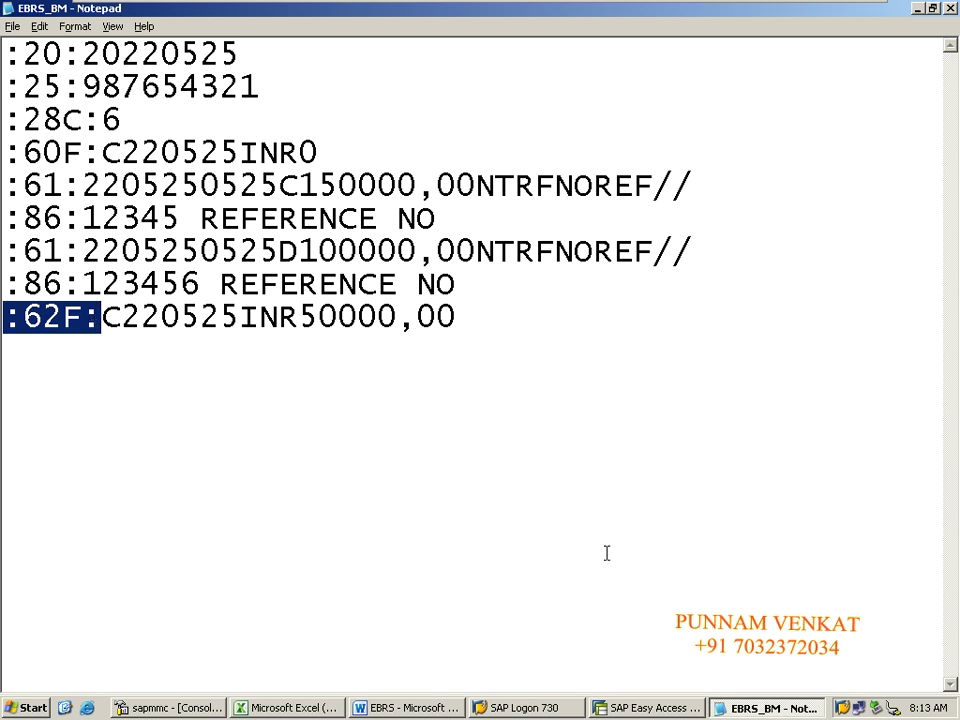
key(alt+Tab)
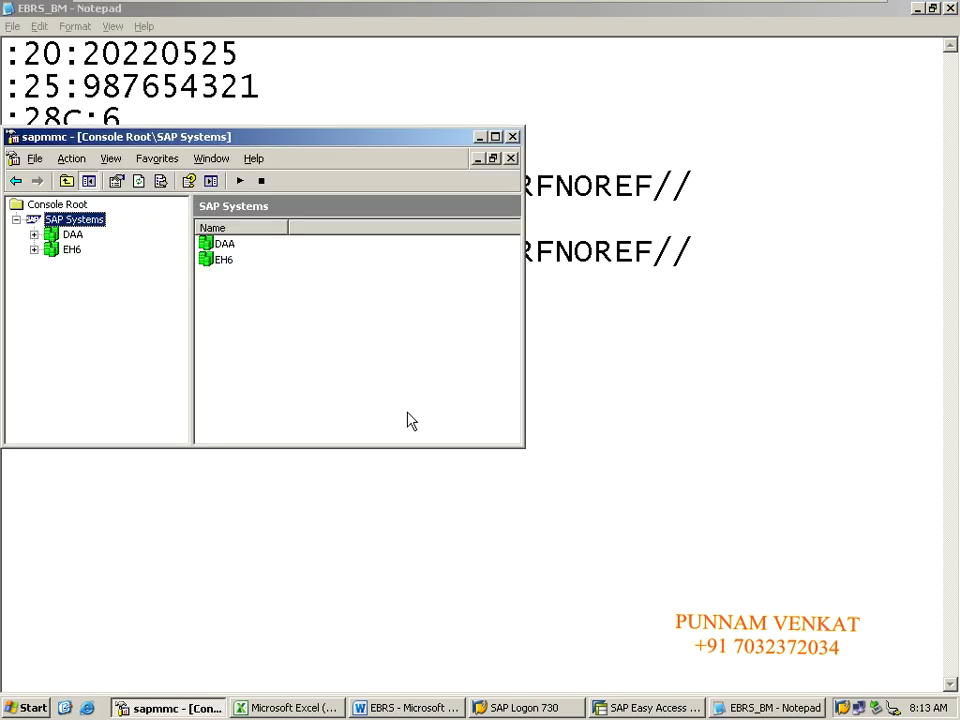
Step: Pin the VMware toolbar, minimize the VM, and return to the EBRS_BM statement in Notepad
key(super+d)
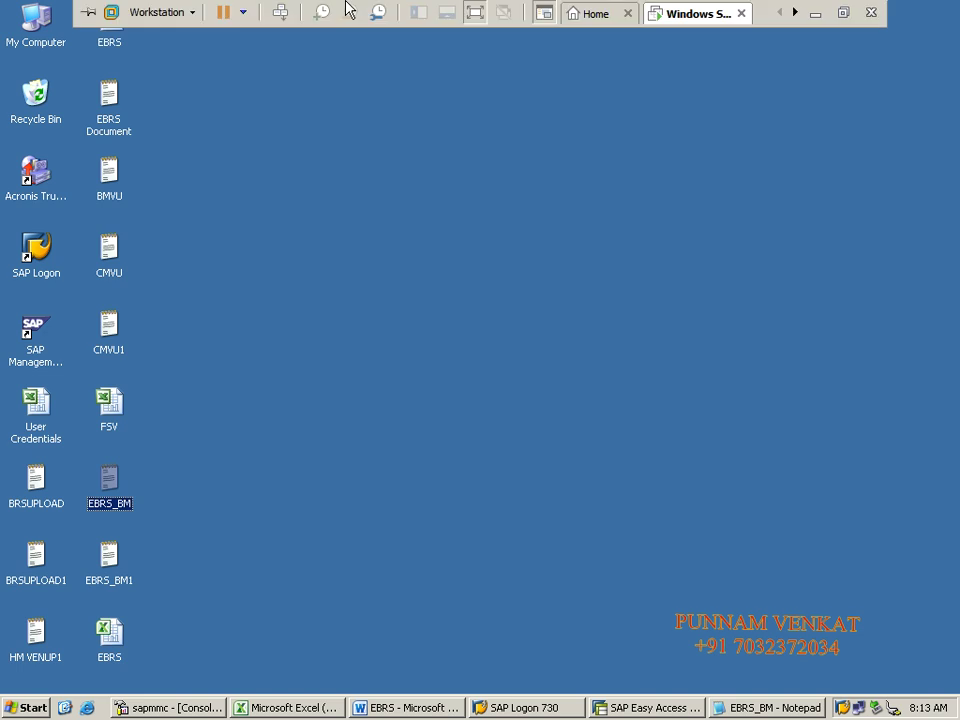
click(88, 12)
click(815, 13)
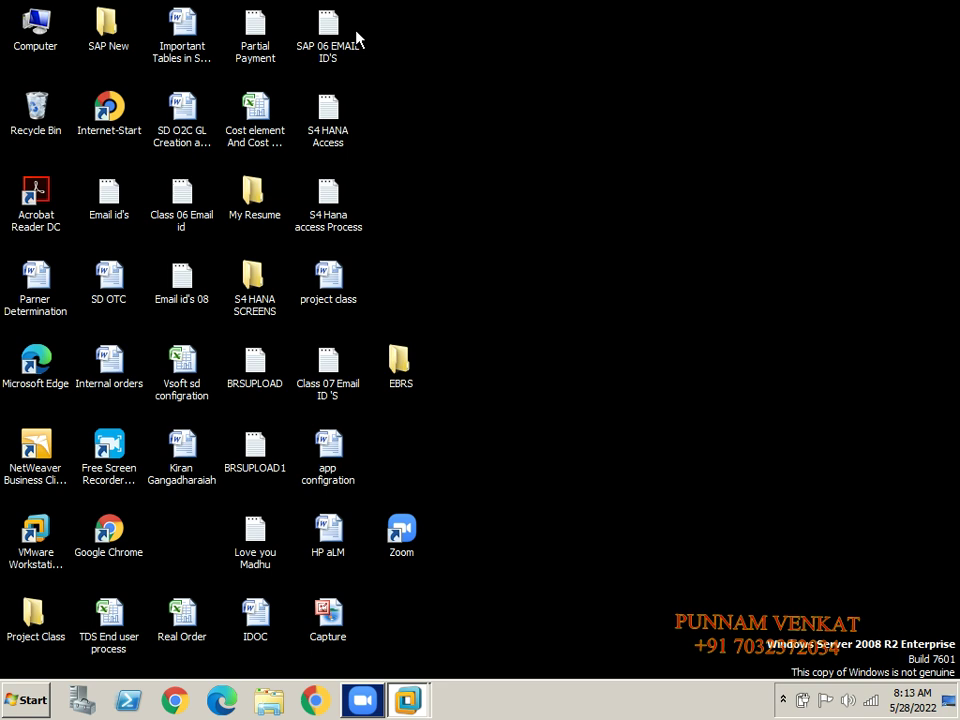
key(alt+Tab)
key(alt+Tab)
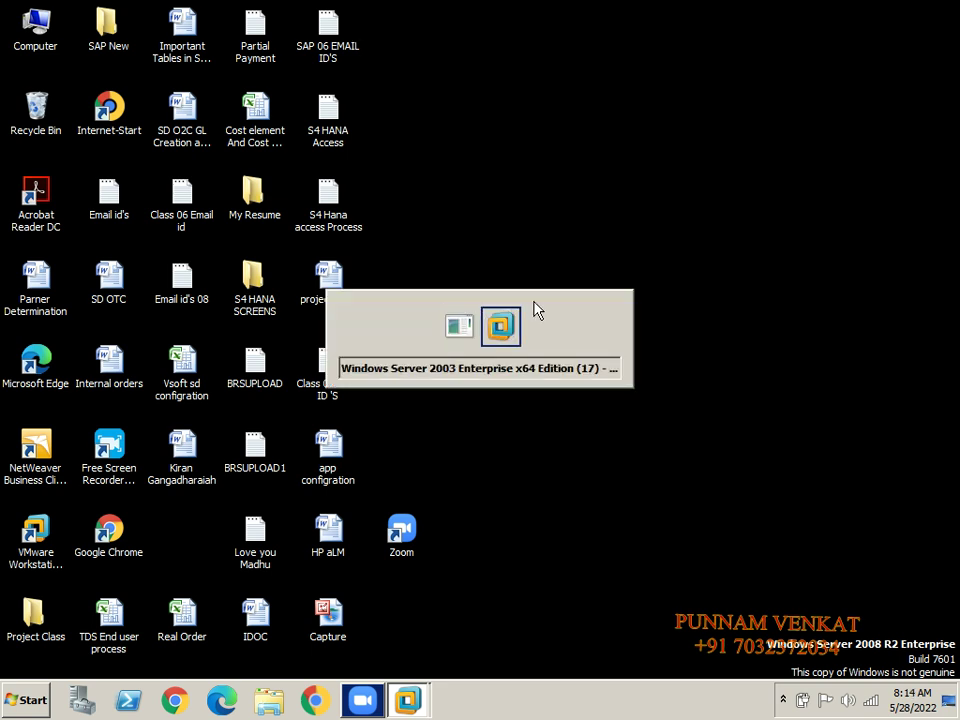
key(alt+Tab)
key(alt+Tab)
key(alt+Tab)
key(alt+Tab)
key(alt+Tab)
key(alt+Tab)
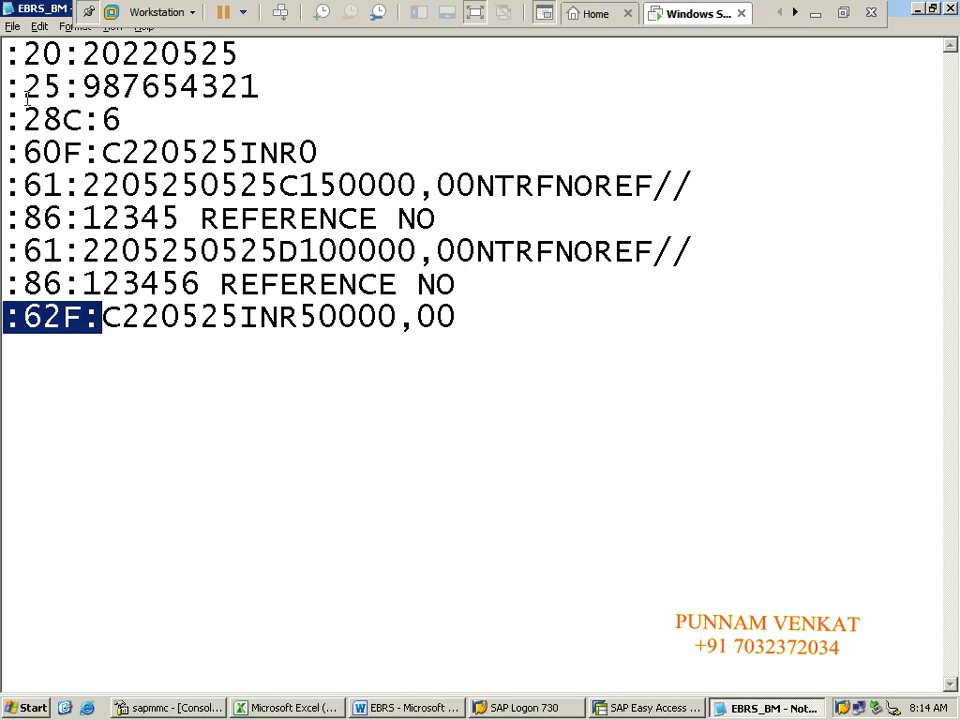
click(24, 88)
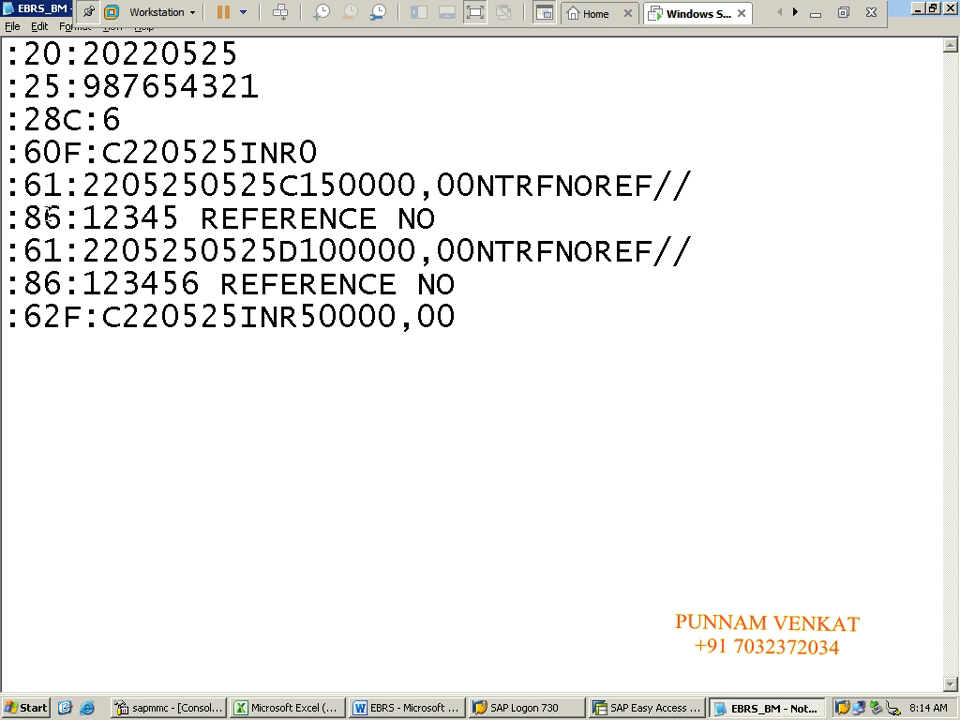
Step: Point out the :86: and :62F lines, then highlight the :20: reference tag
click(44, 217)
click(47, 319)
click(426, 364)
click(285, 366)
drag(8, 56, 76, 56)
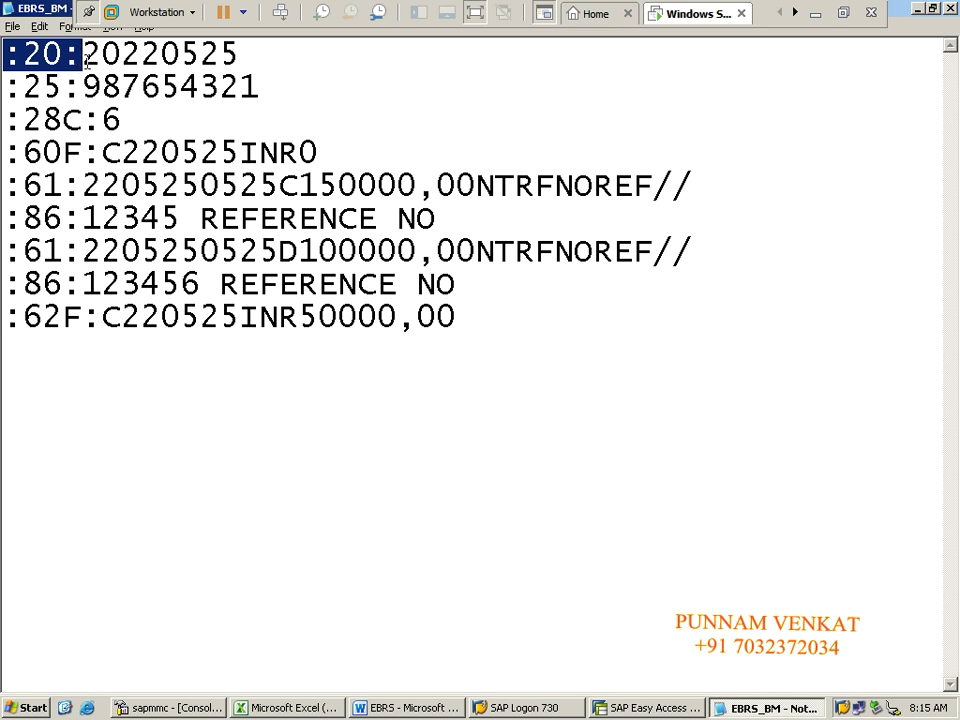
click(92, 62)
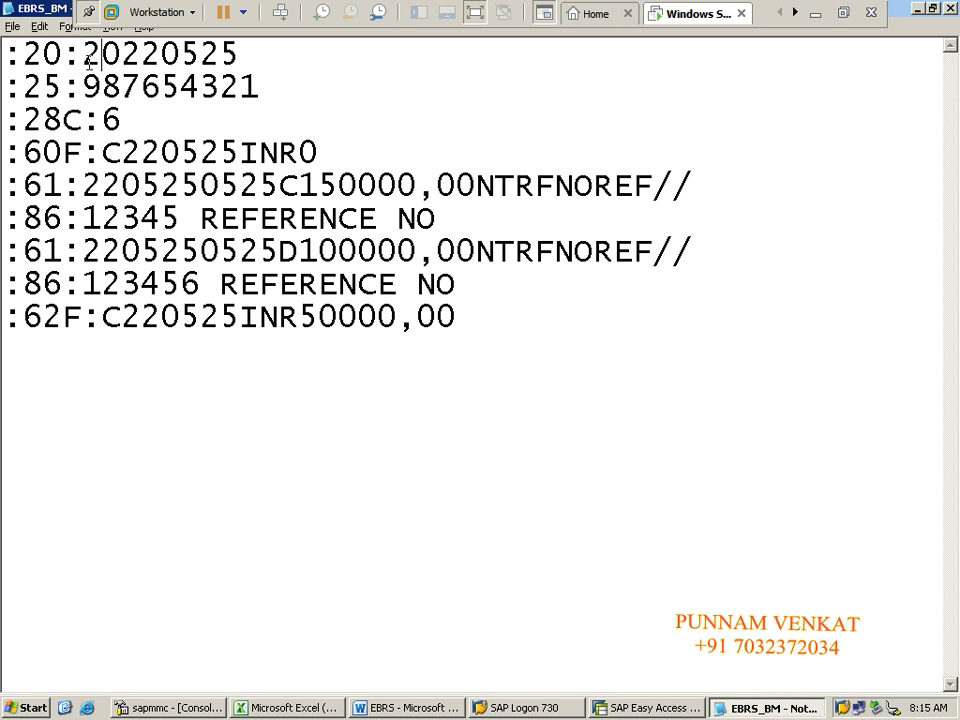
Step: Highlight year 2022, month 05 and day 25 of 20220525, then minimize the VM to the host
drag(84, 58, 120, 62)
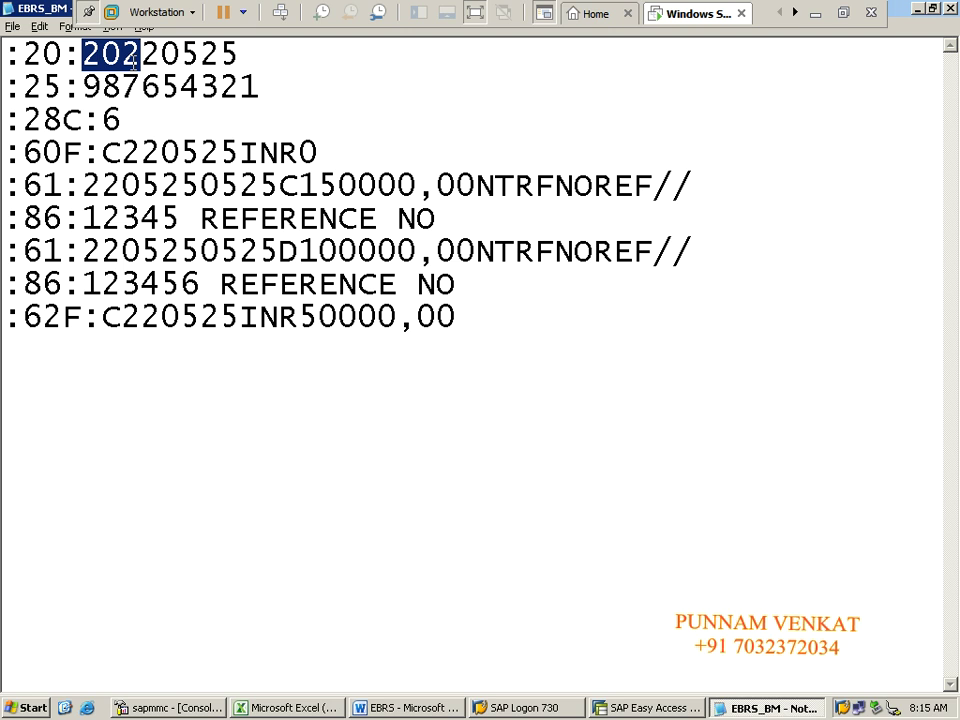
click(135, 58)
click(84, 52)
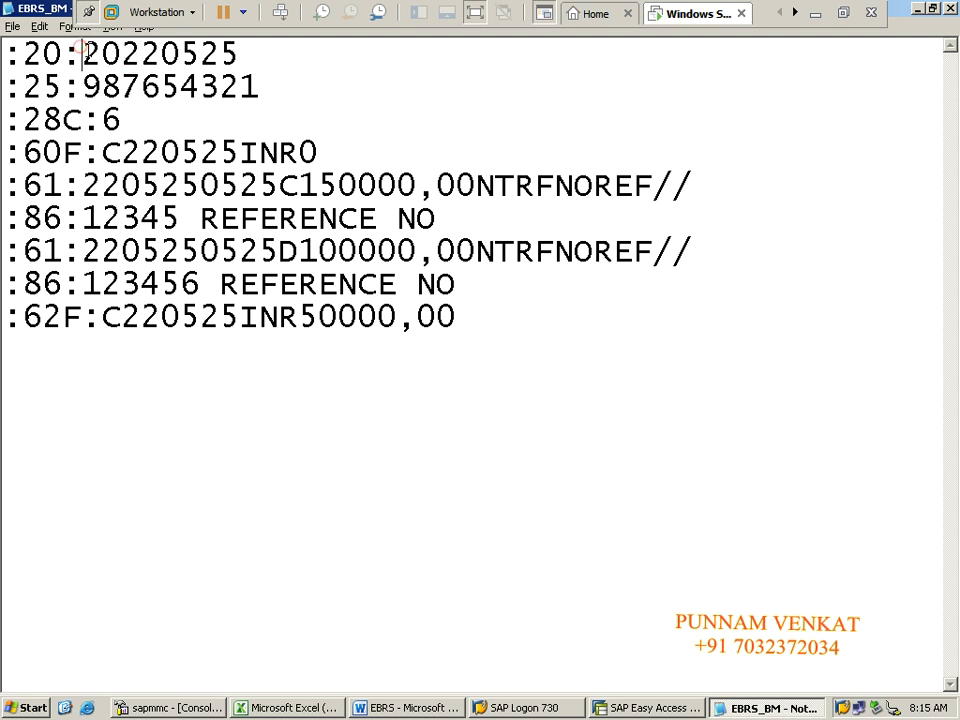
drag(84, 52, 236, 55)
click(156, 52)
click(205, 55)
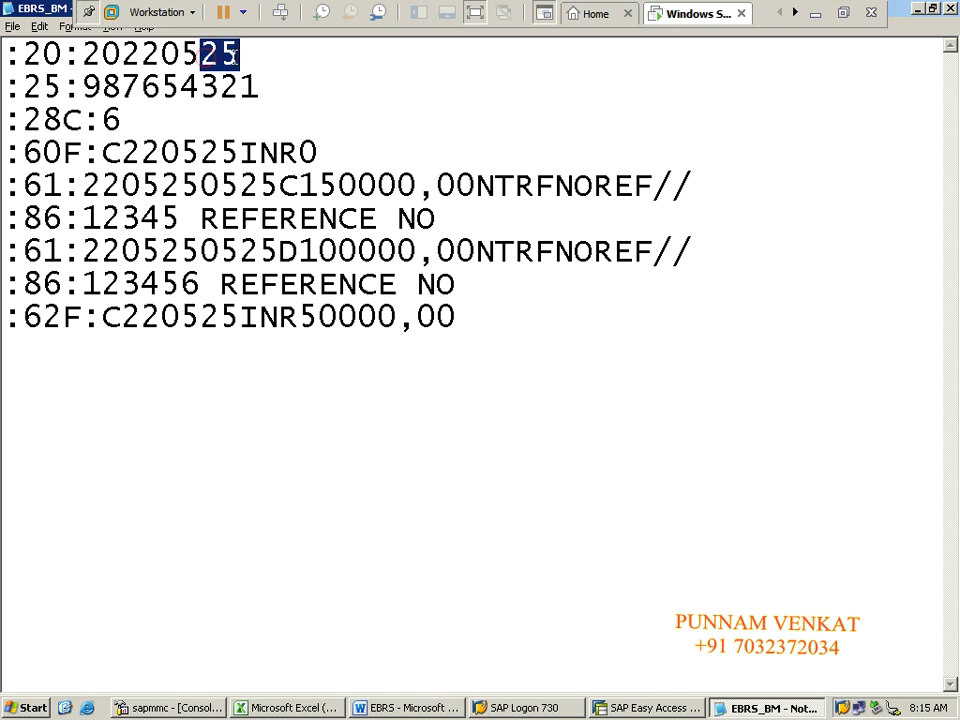
click(815, 13)
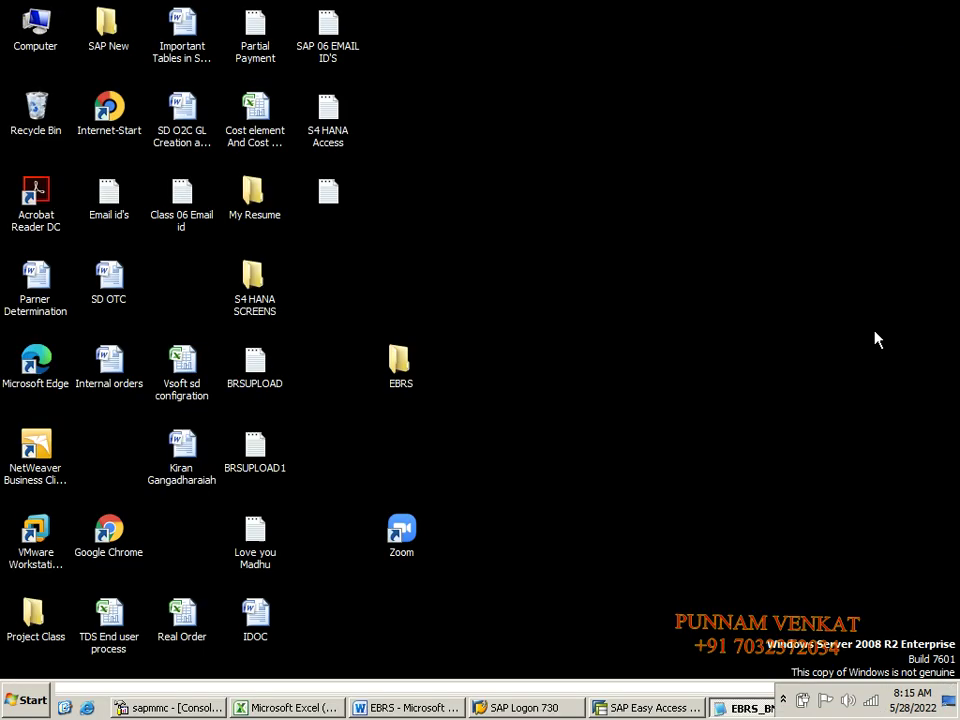
key(alt+Tab)
key(alt+Tab)
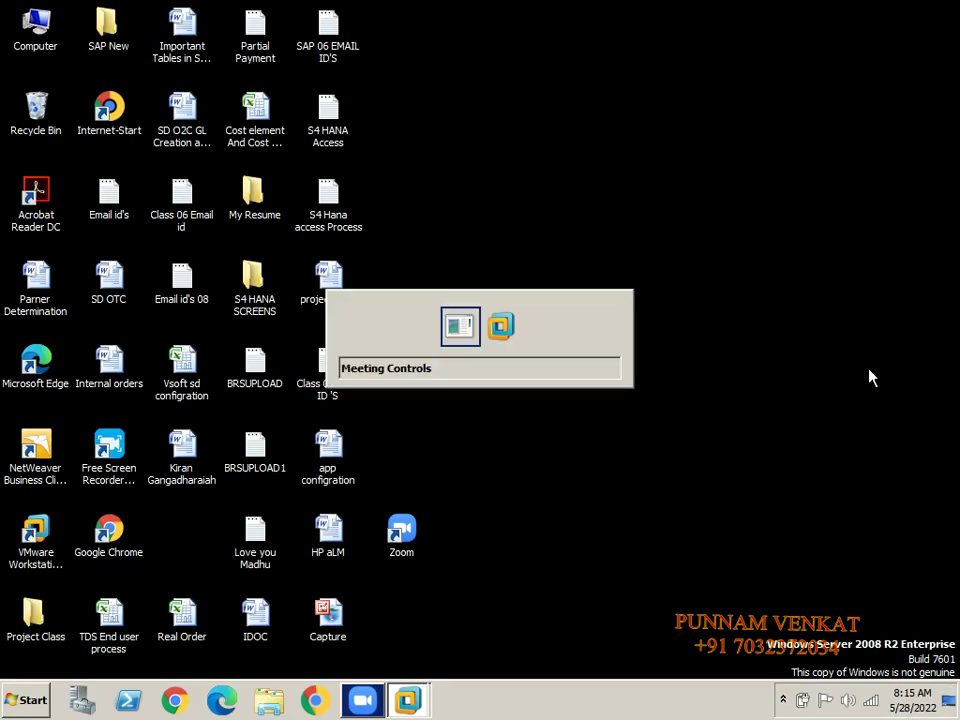
Step: Change the :20: reference date from 20220525 to 20220528
click(249, 62)
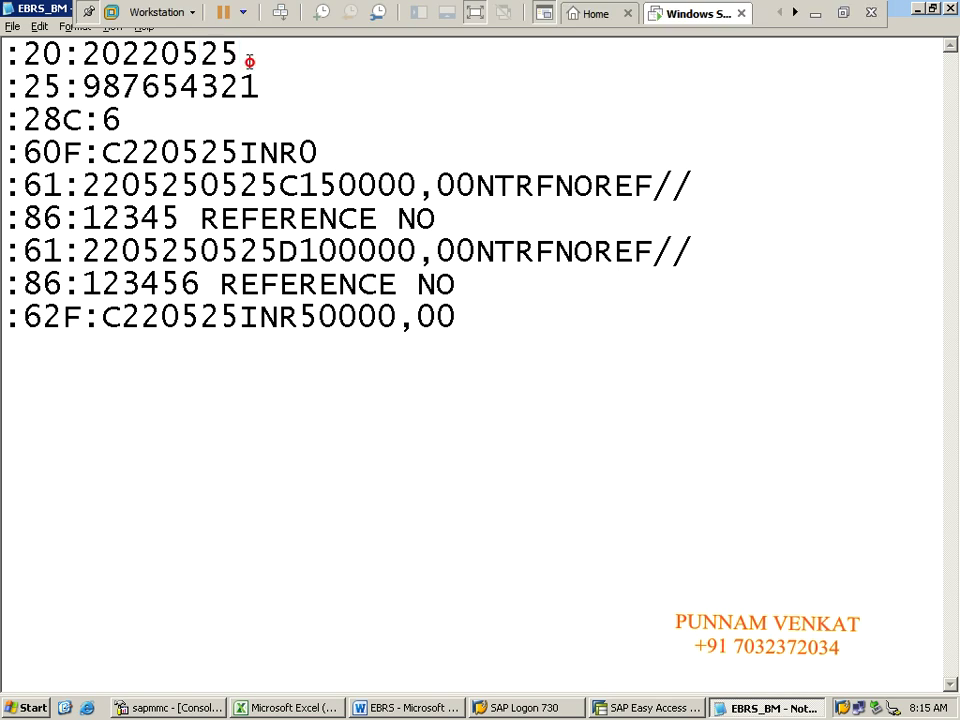
key(BackSpace)
text(8)
drag(3, 52, 250, 56)
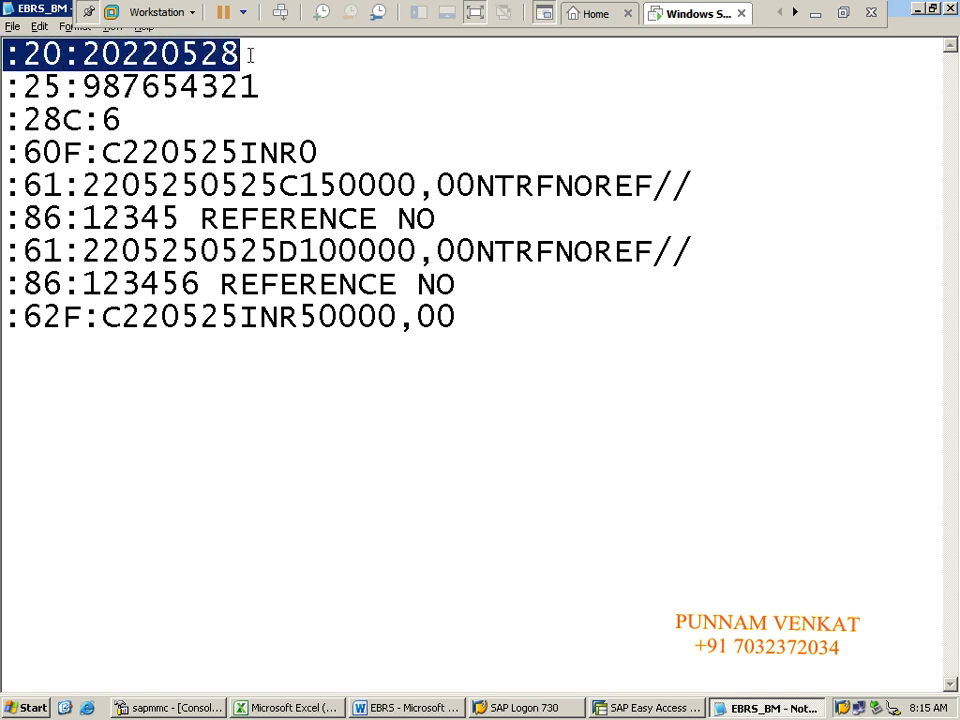
click(250, 56)
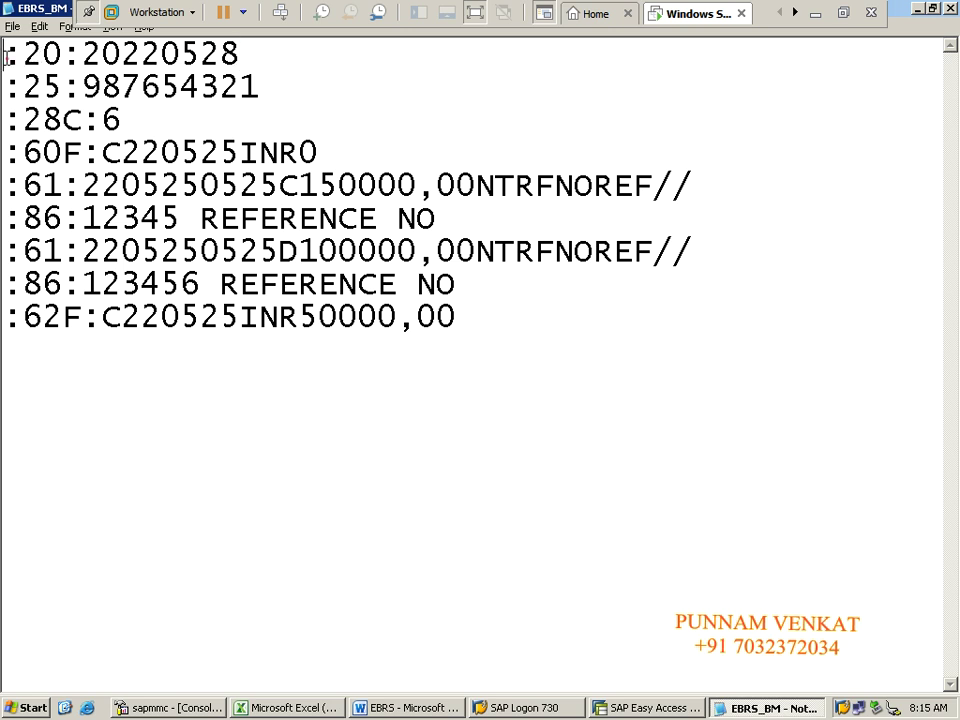
Step: Highlight the year 2022, month 05 and day 28 of the new :20: reference
drag(4, 54, 242, 60)
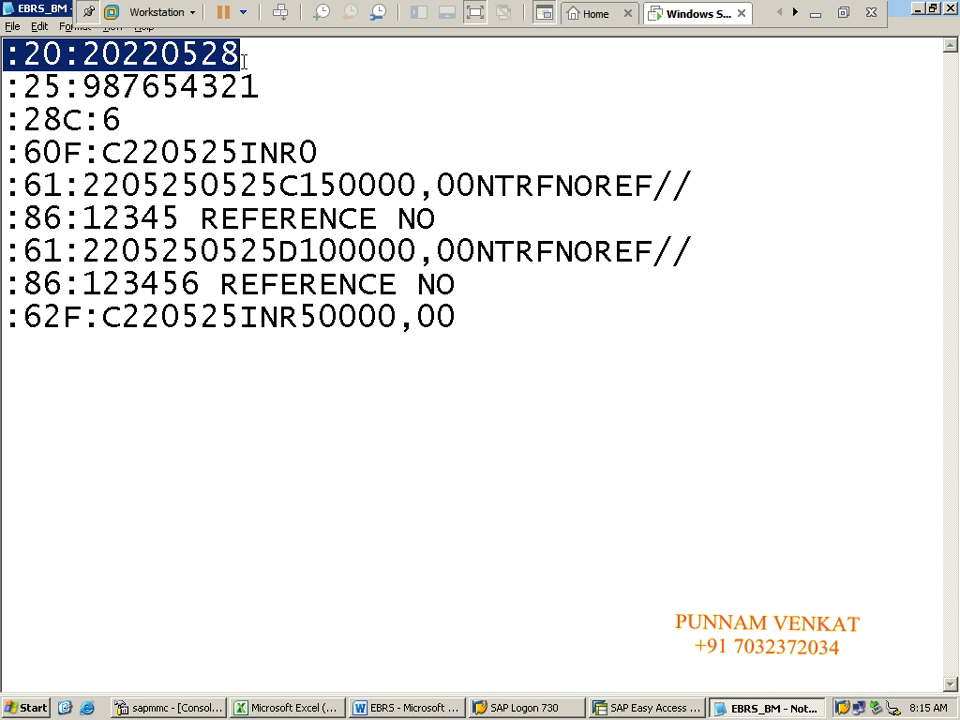
click(243, 58)
drag(82, 54, 157, 54)
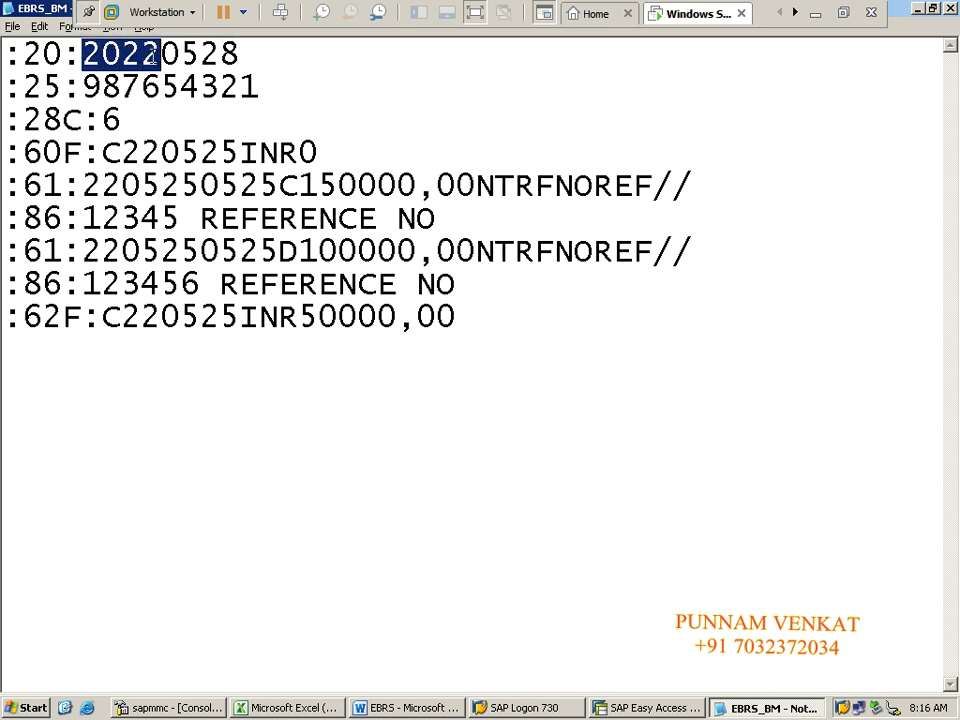
click(162, 54)
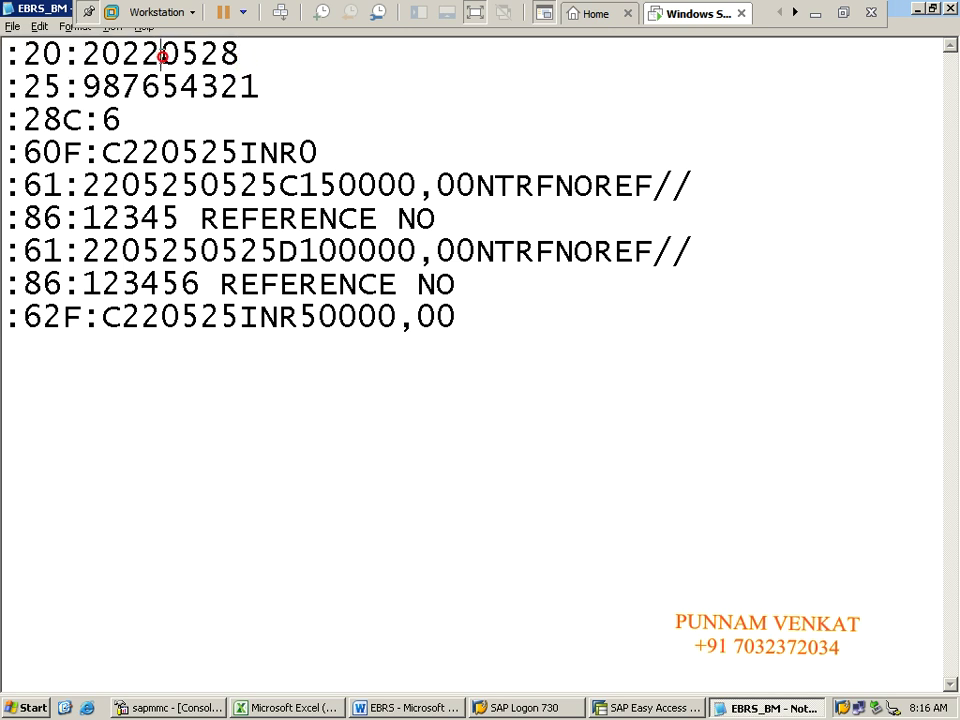
drag(161, 55, 242, 56)
click(204, 55)
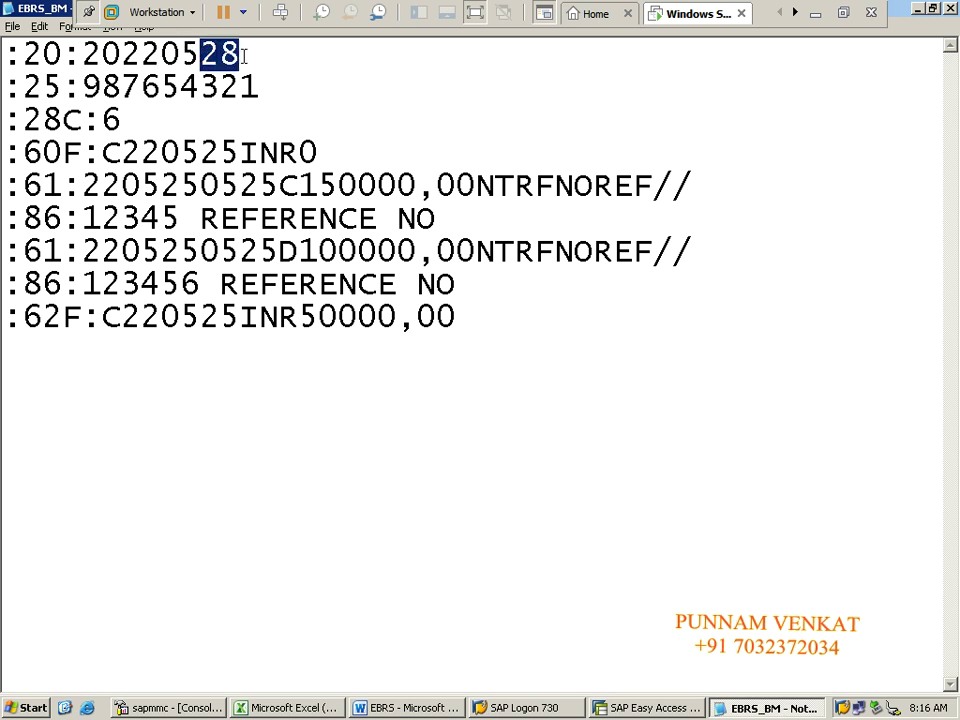
click(220, 88)
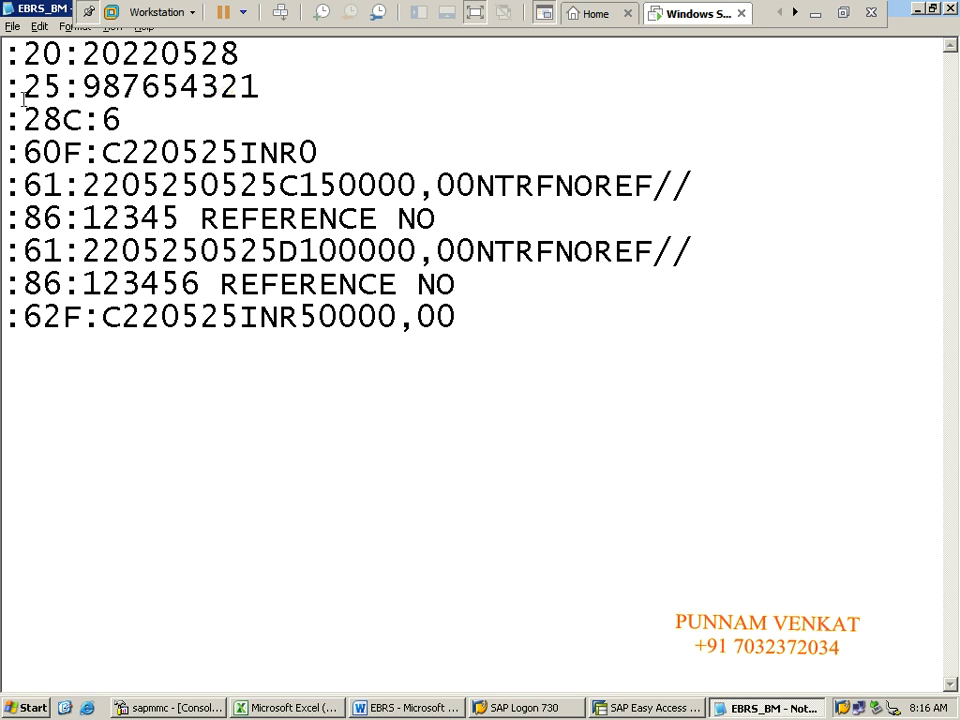
Step: Highlight the :25: account line and switch toward the SAP window
drag(8, 90, 257, 86)
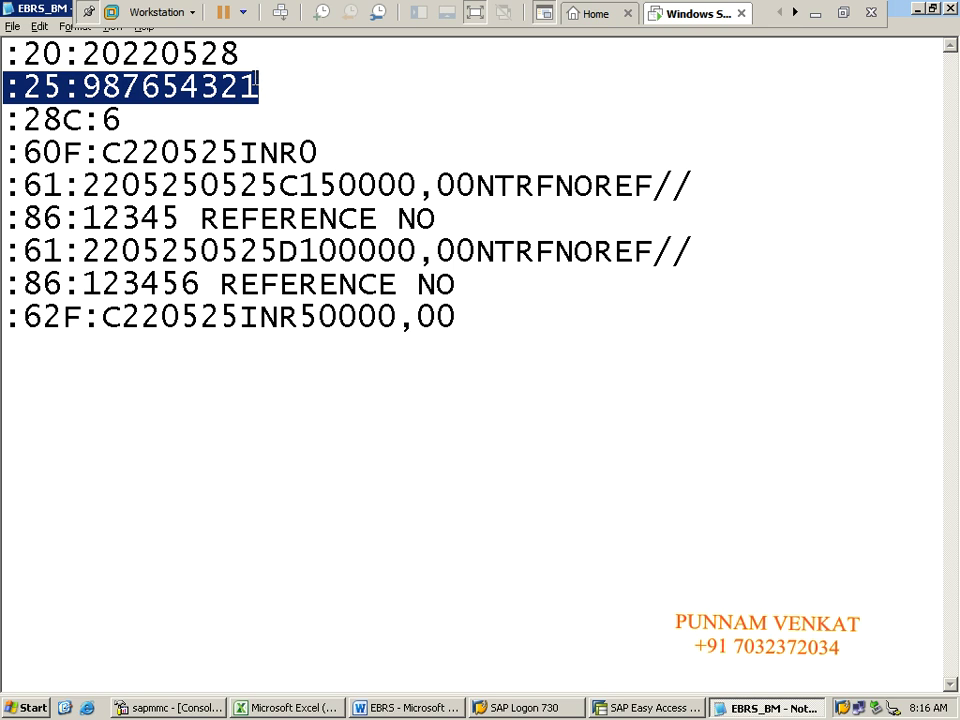
key(alt+Tab)
key(alt+Tab)
key(alt+Tab)
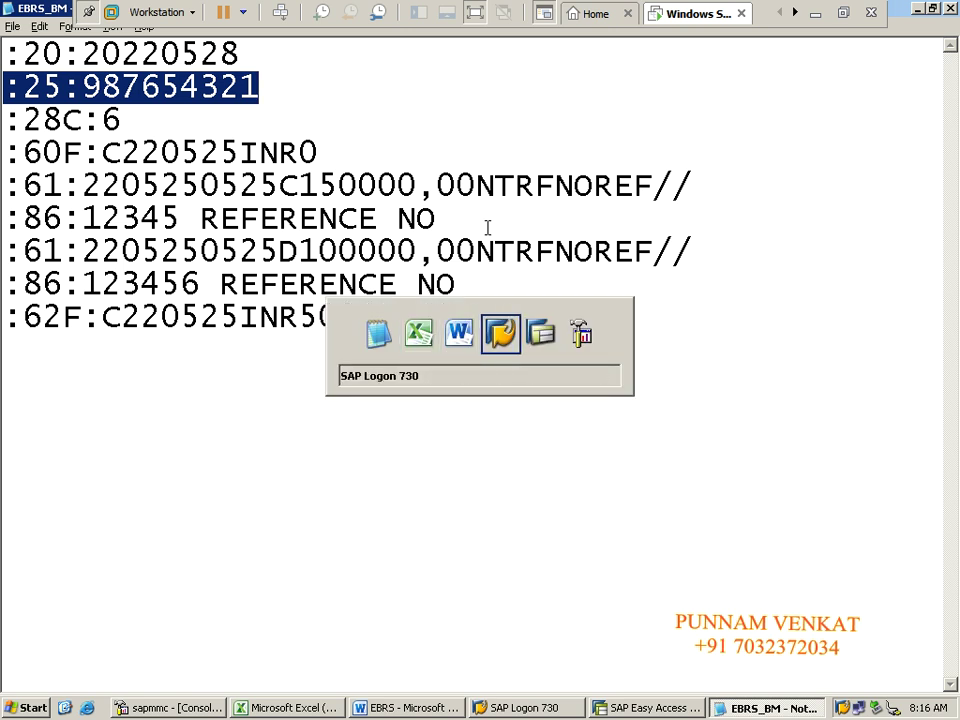
key(alt+Tab)
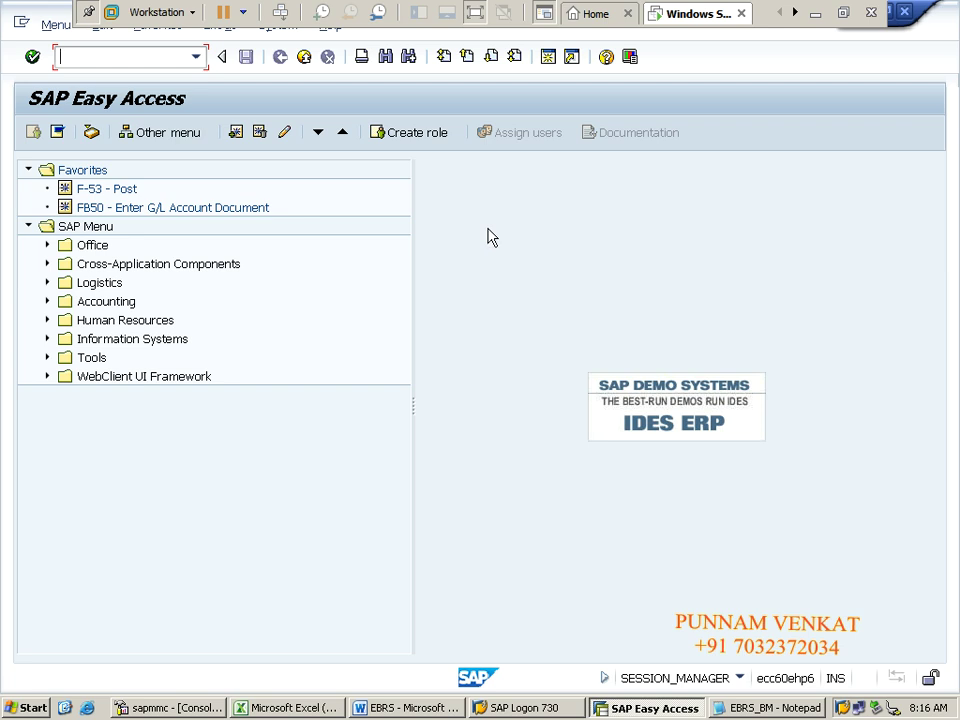
Step: Run transaction FI12 and confirm company code CM10 to list house banks CMHB and CMIC
click(133, 57)
text(FI12)
key(Return)
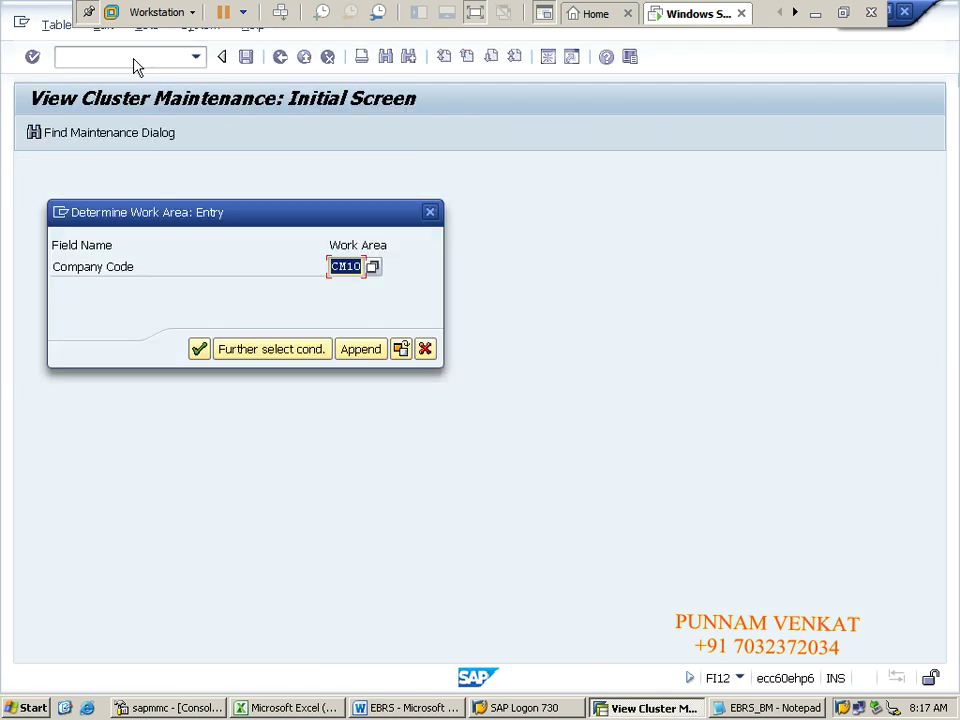
click(199, 355)
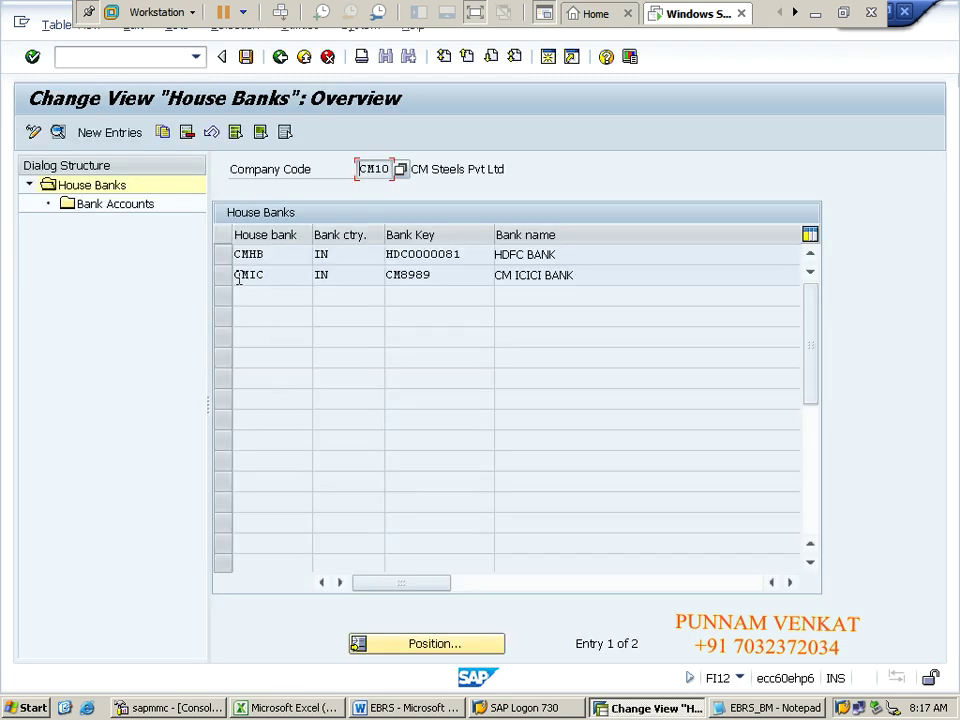
Step: Open the bank accounts of house bank CMIC and select its bank account number
drag(238, 278, 274, 274)
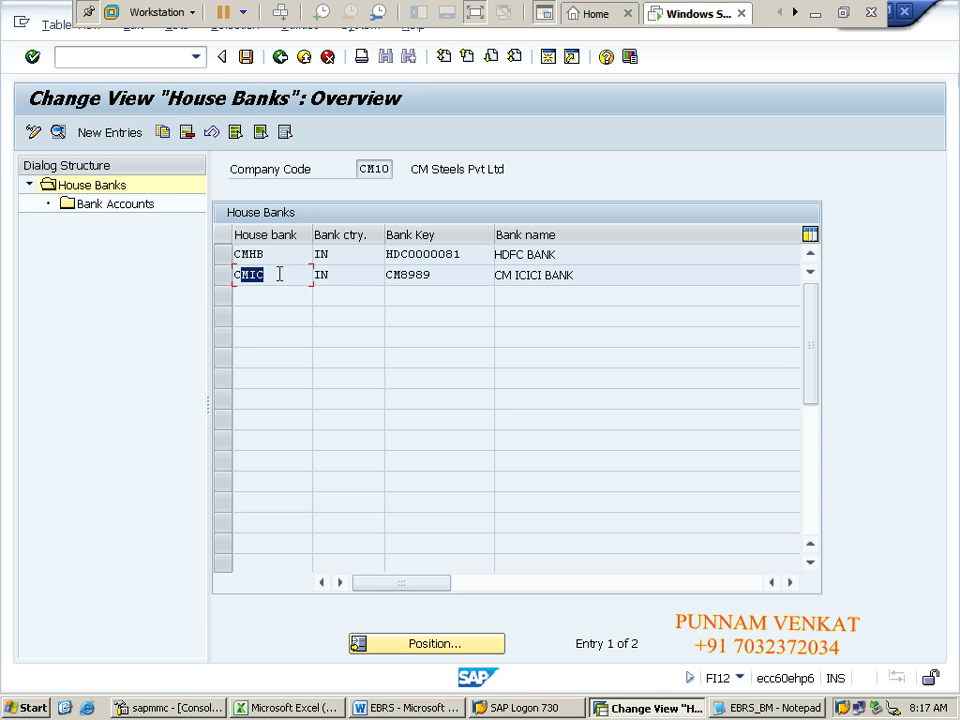
click(274, 274)
double_click(269, 275)
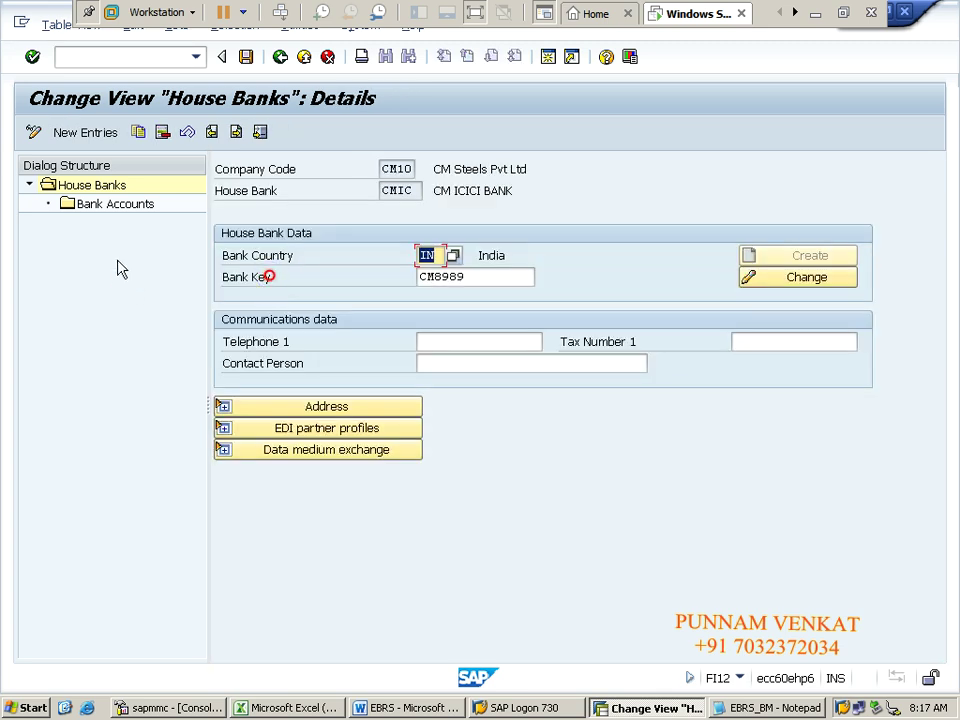
double_click(115, 204)
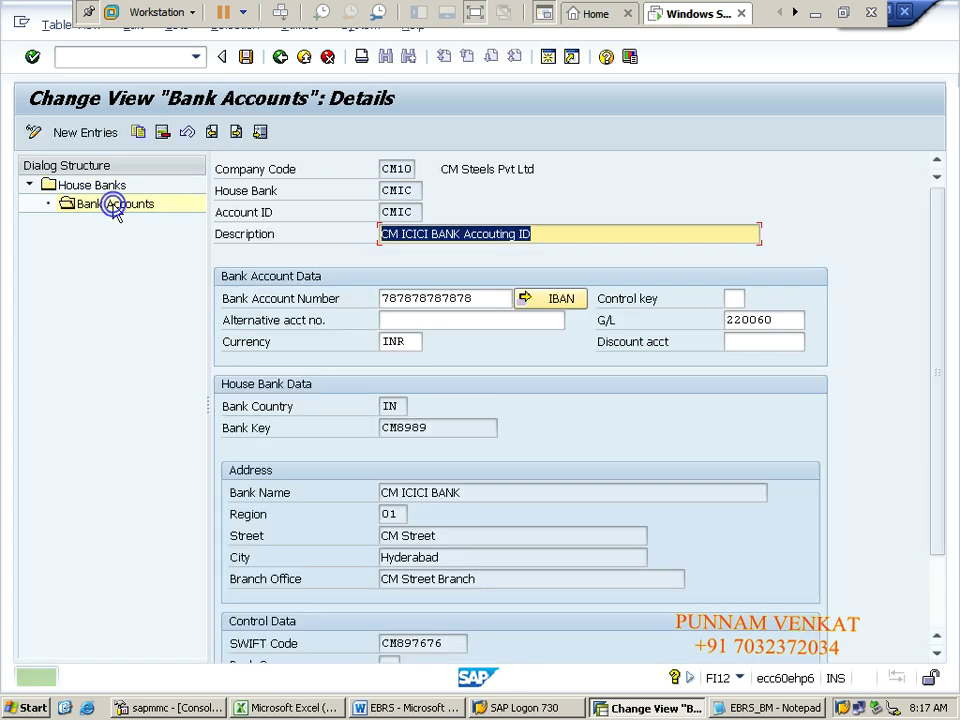
drag(382, 298, 480, 294)
key(ctrl+c)
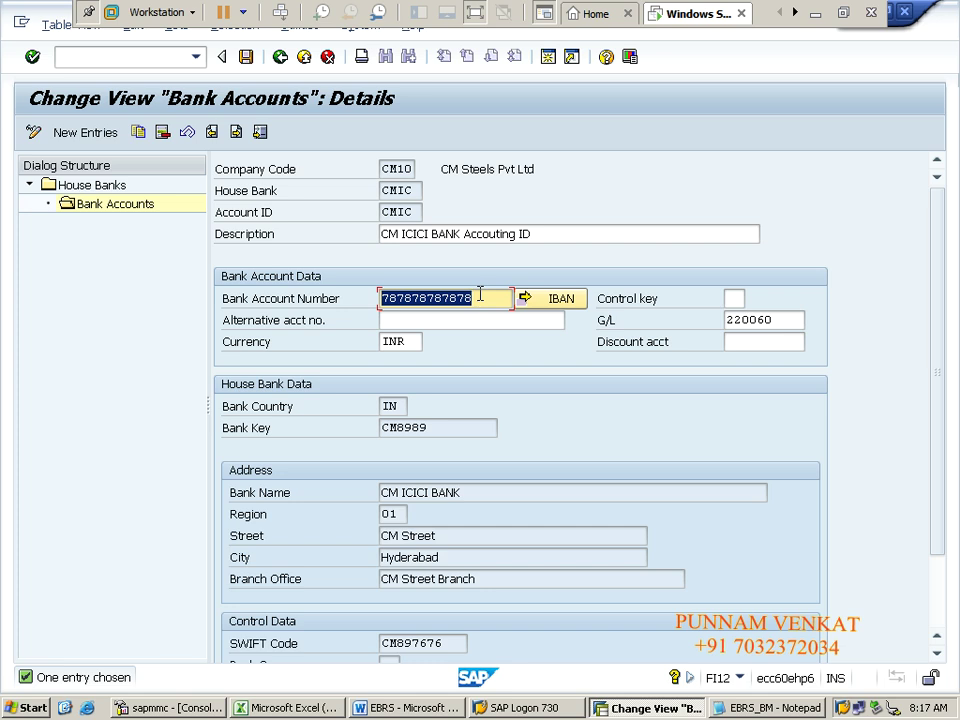
click(480, 294)
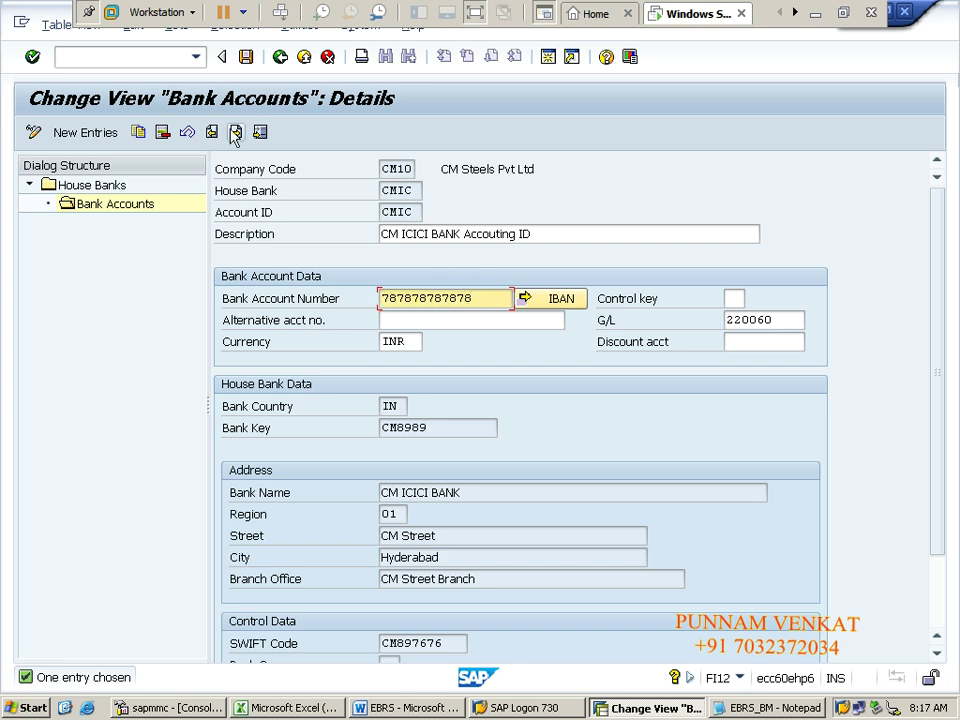
Step: Paste CMIC's bank account number over the old number on the :25: line
key(alt+Tab)
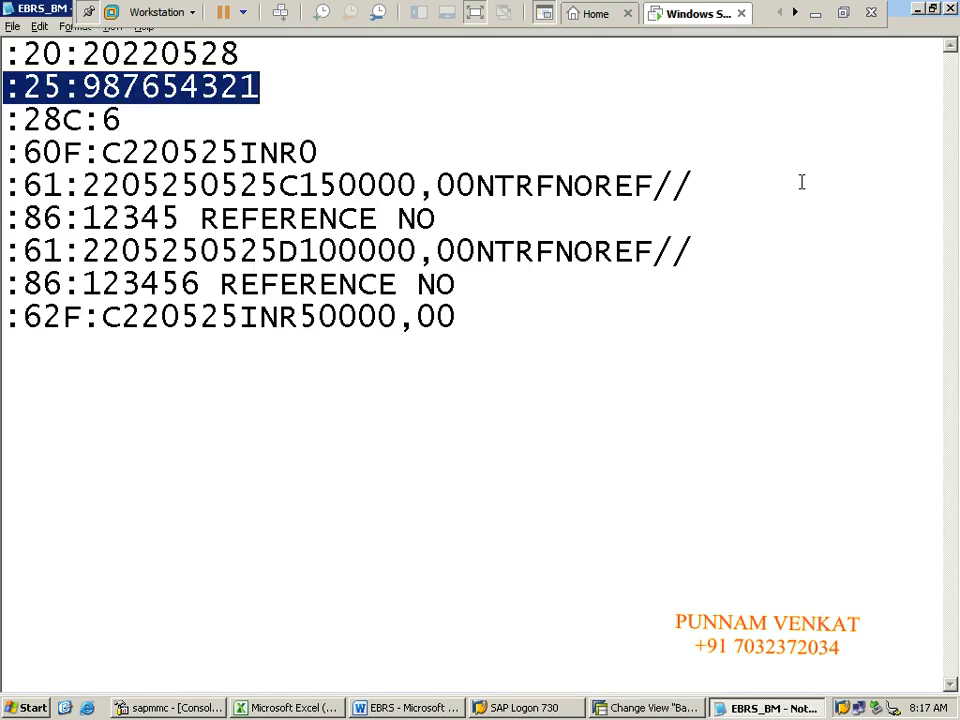
click(268, 108)
key(shift+Home)
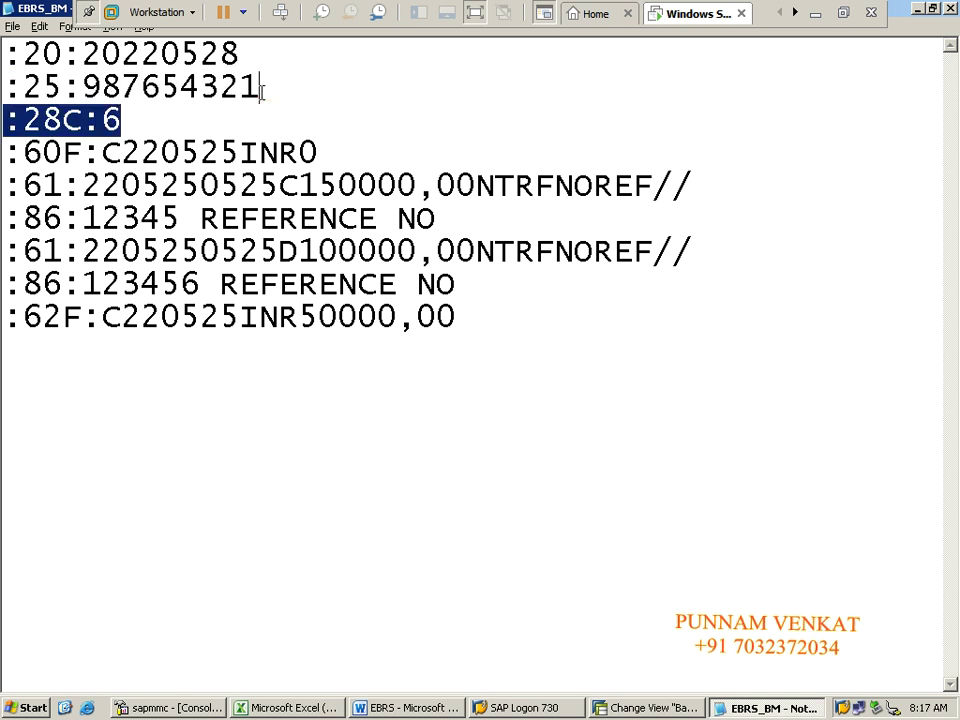
click(261, 92)
mouse_move(103, 88)
mouse_down()
mouse_move(263, 91)
mouse_move(86, 88)
mouse_up()
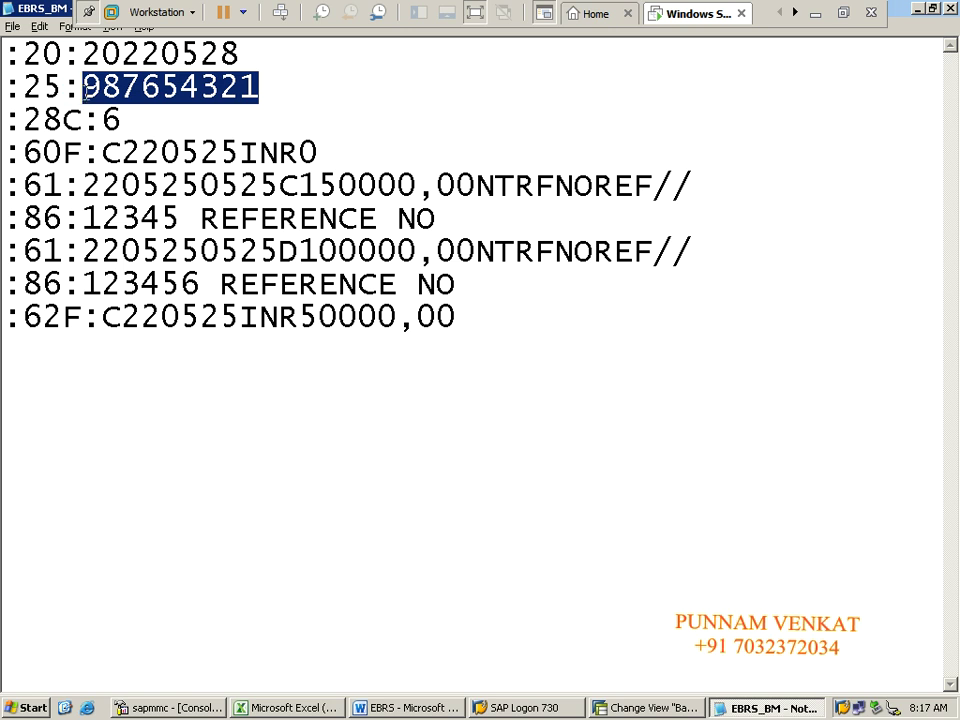
key(ctrl+v)
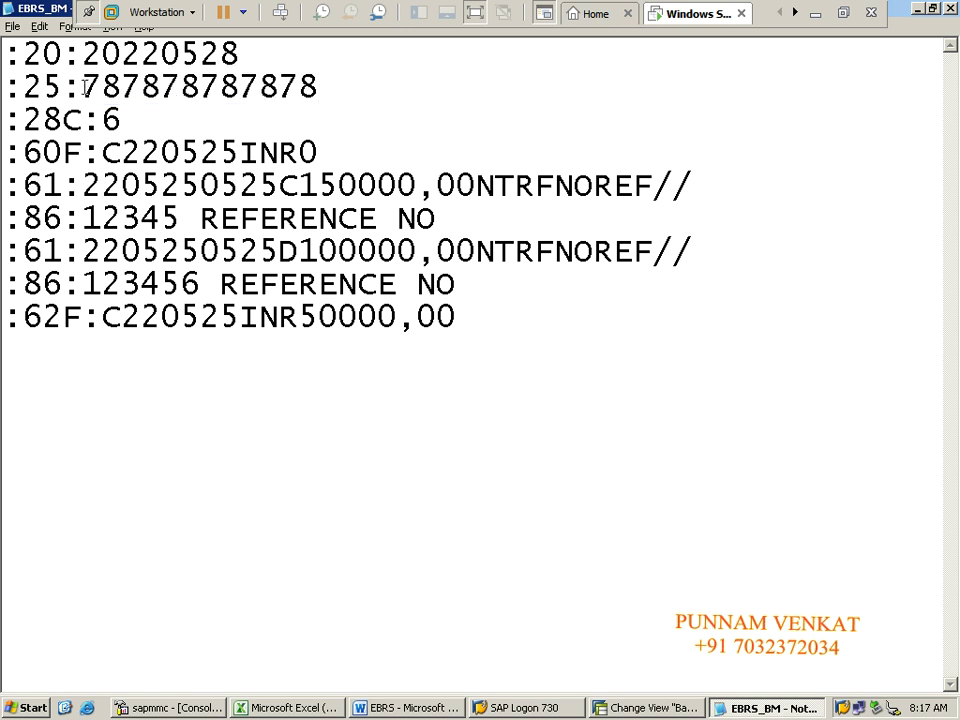
drag(83, 87, 321, 87)
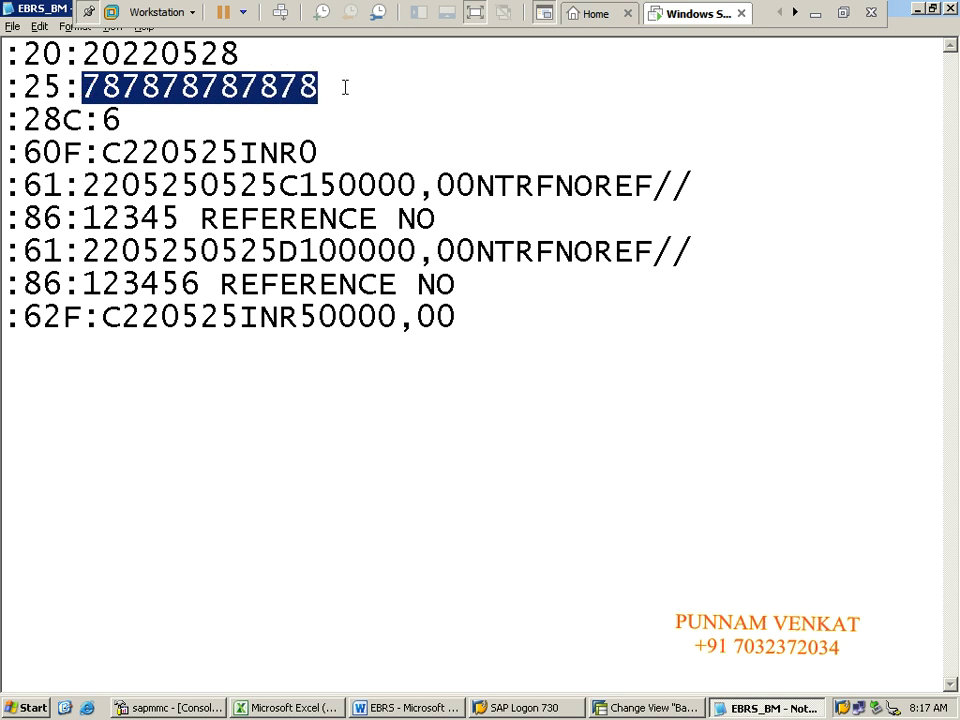
click(333, 88)
Step: Return SAP to the Easy Access screen with /n and go back to Notepad
key(alt+Tab)
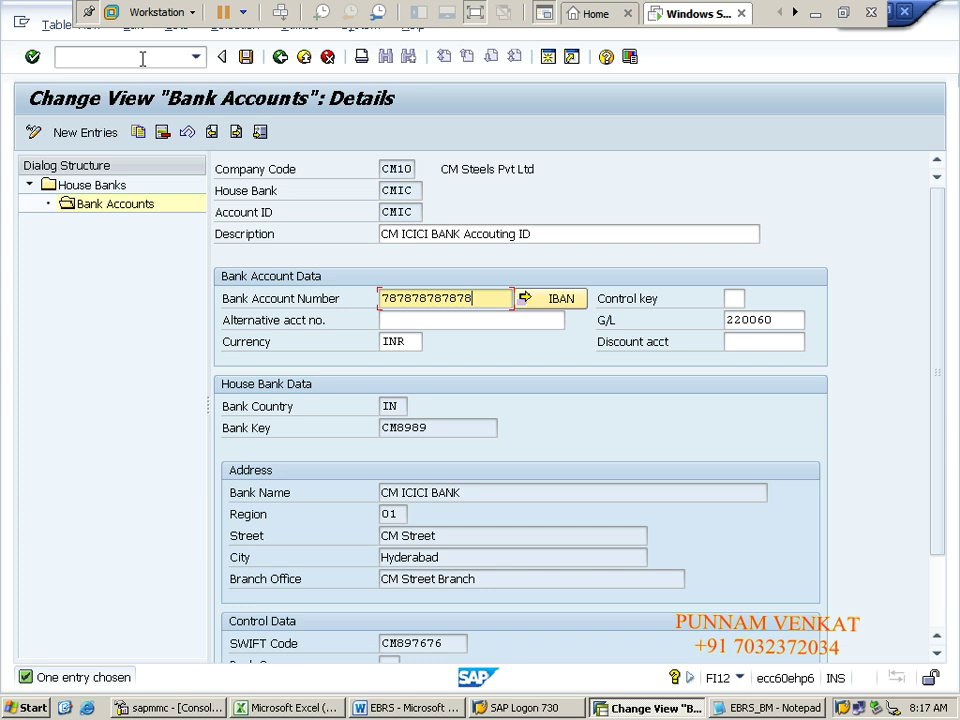
click(143, 57)
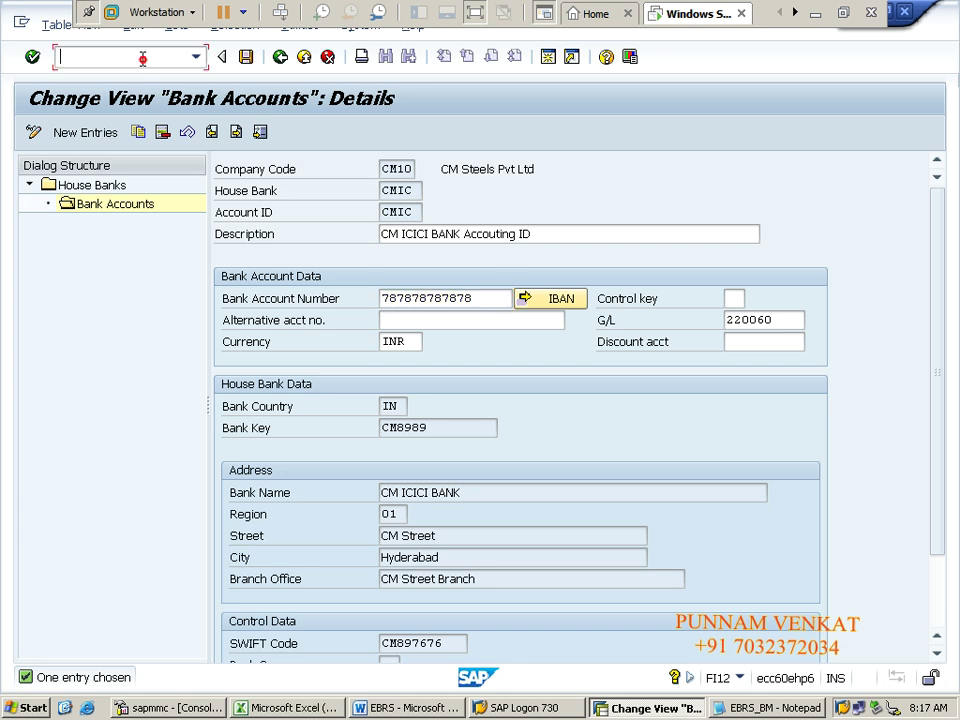
text(/n)
key(Return)
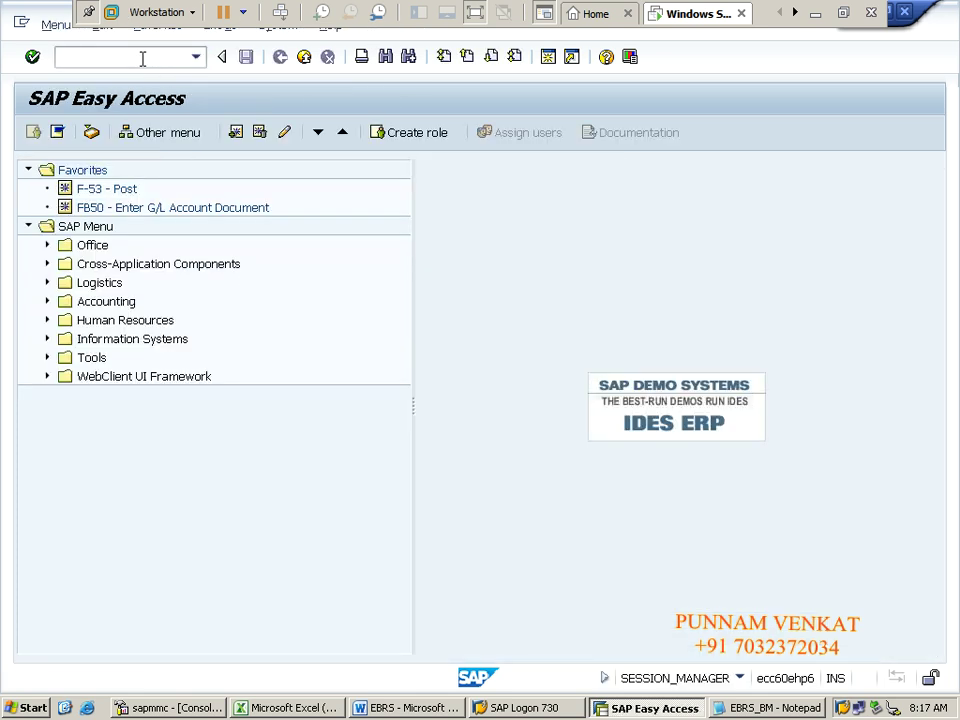
key(alt+Tab)
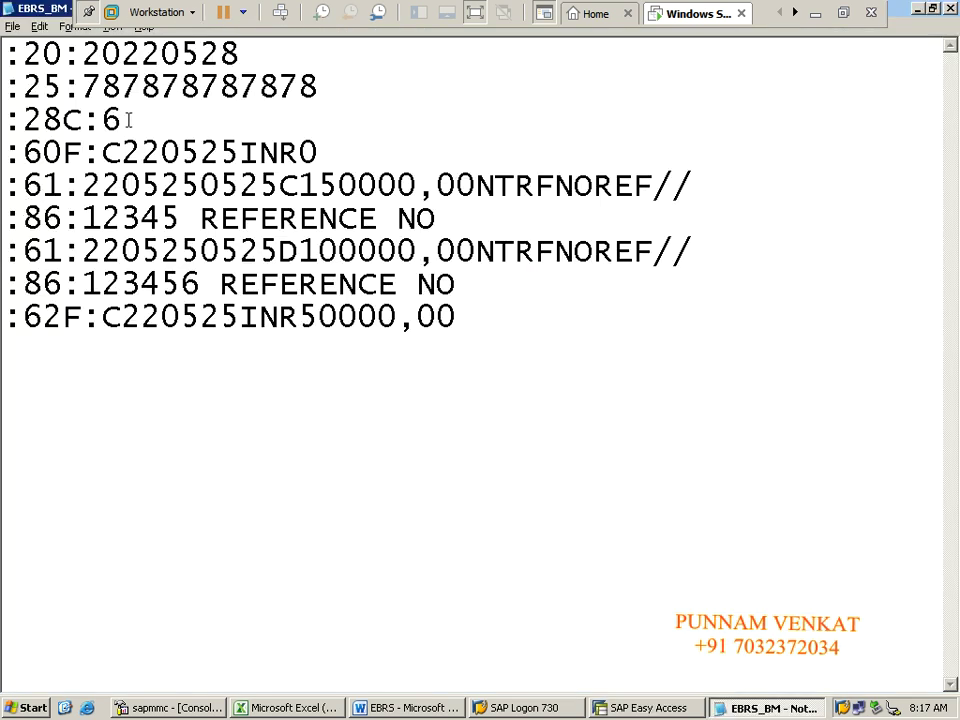
Step: Change the statement number from 6 to 7 and highlight the :60F opening balance line
key(BackSpace)
text(7)
drag(9, 153, 313, 152)
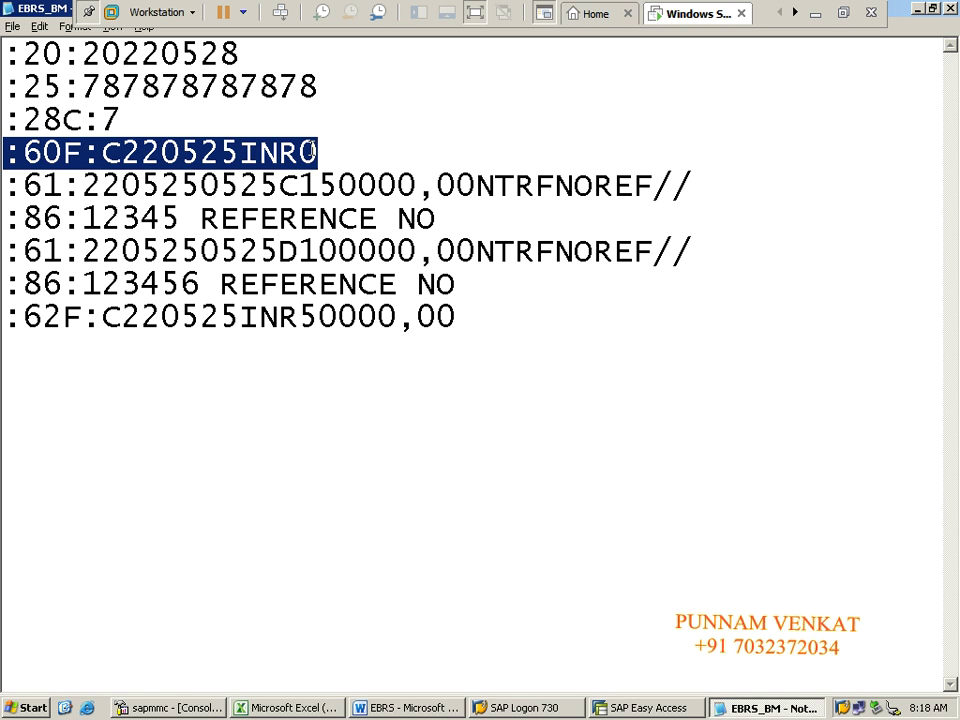
click(181, 153)
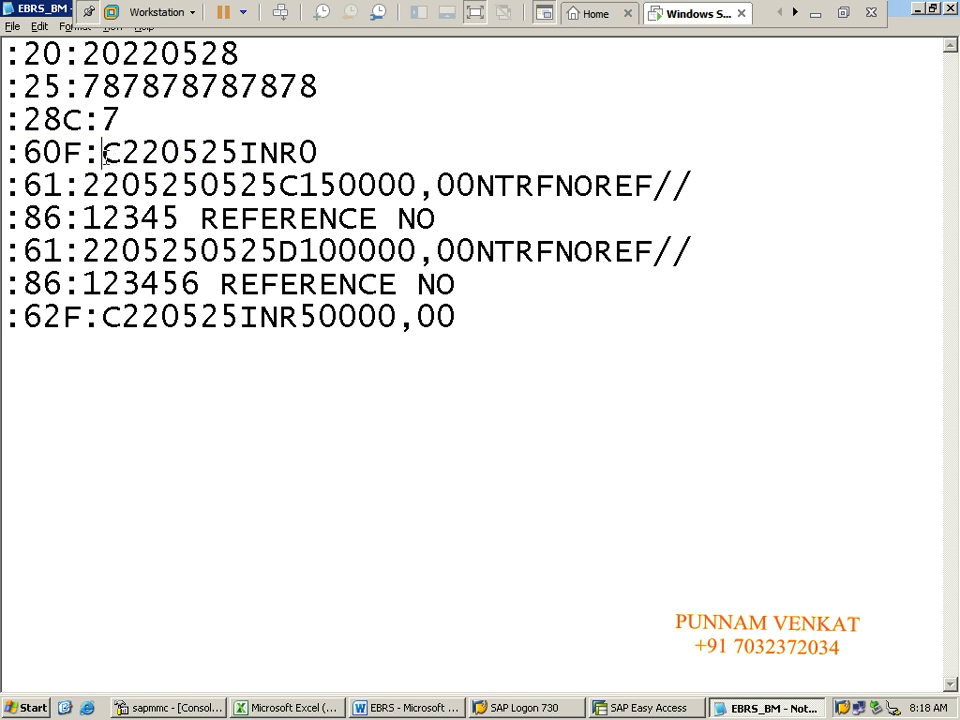
Step: Point out the C credit indicator and the year 22 and month 05 of date 220525
drag(104, 153, 113, 153)
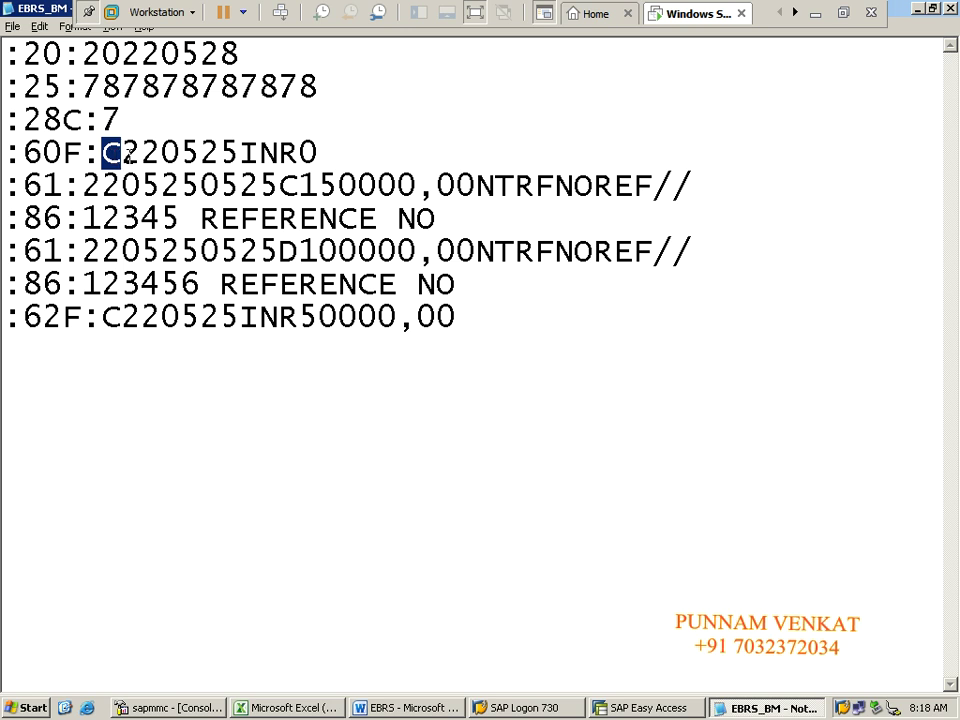
click(123, 154)
drag(128, 152, 238, 150)
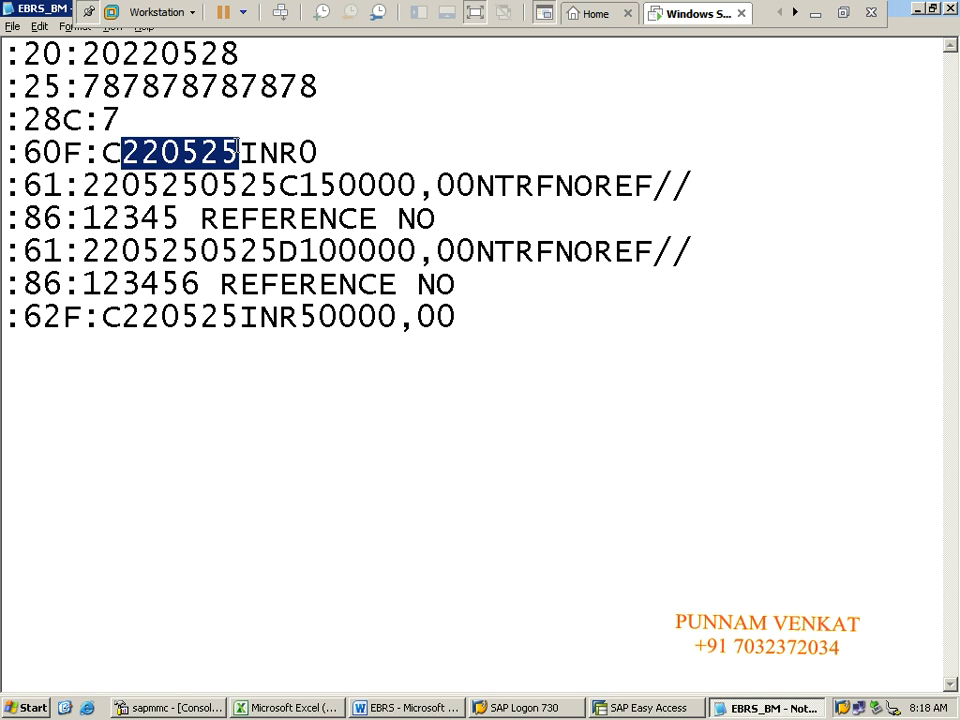
click(238, 150)
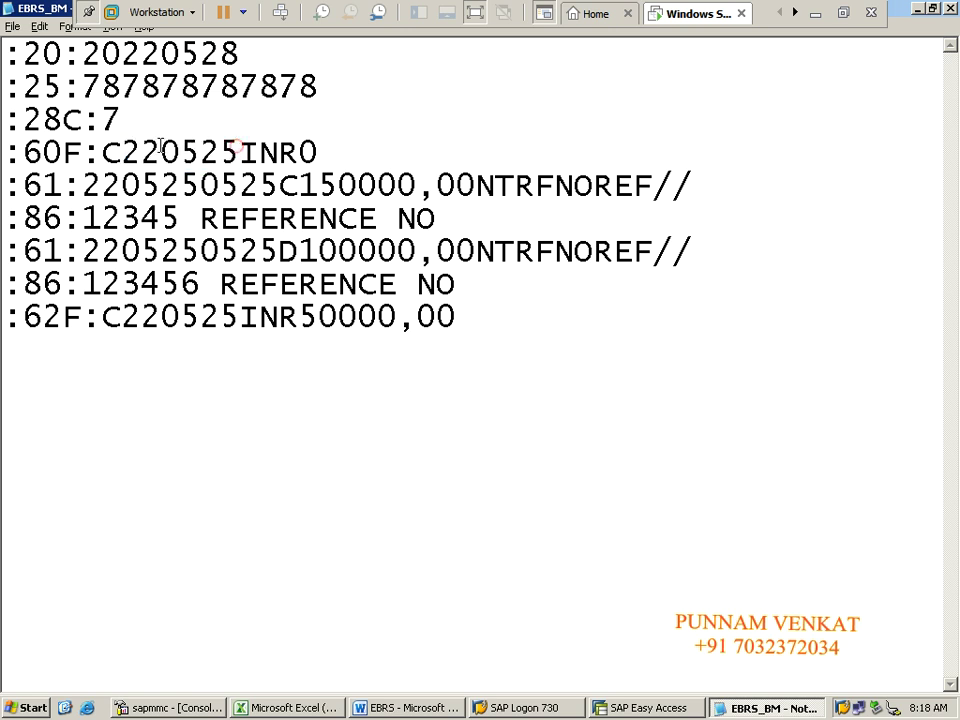
drag(123, 152, 155, 150)
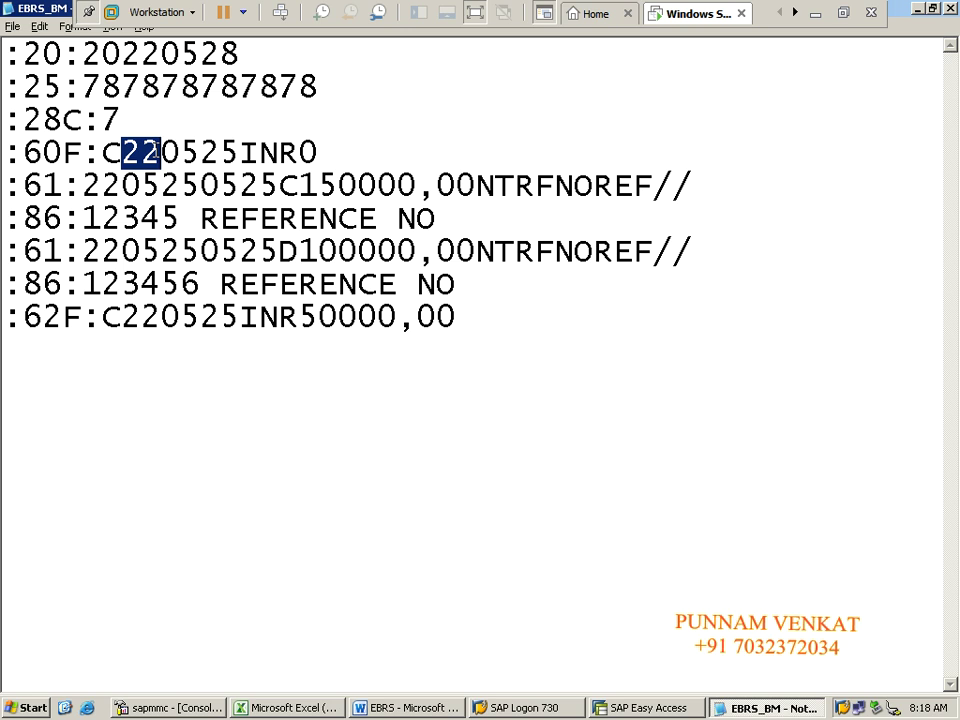
drag(162, 152, 197, 152)
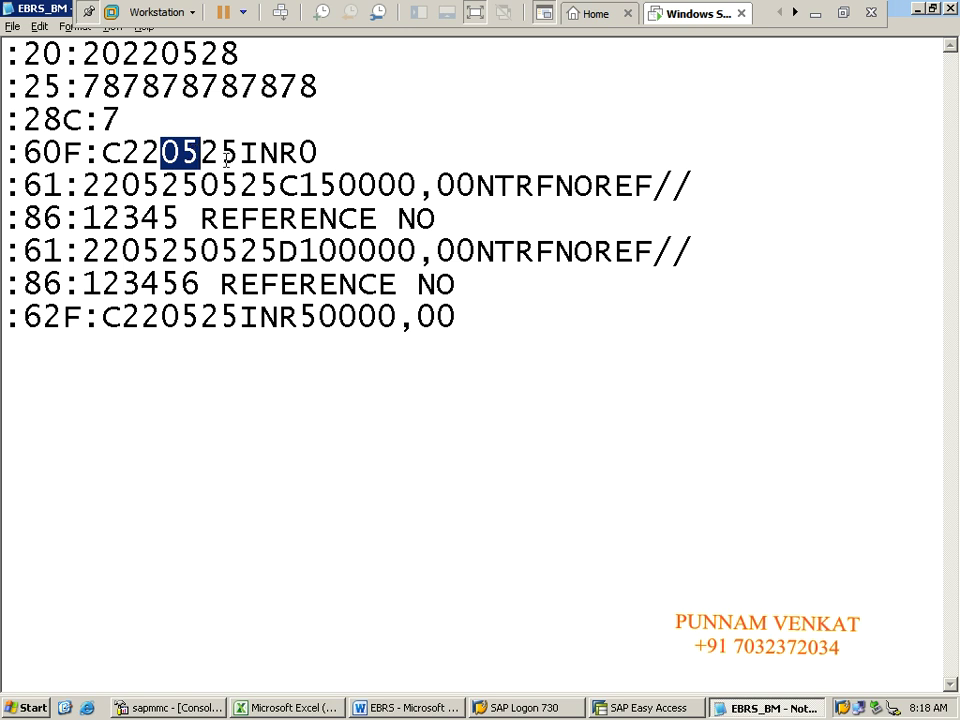
Step: Change the :60F: date to 220528 so it reads C220528INR0, then switch to Excel
click(236, 158)
key(BackSpace)
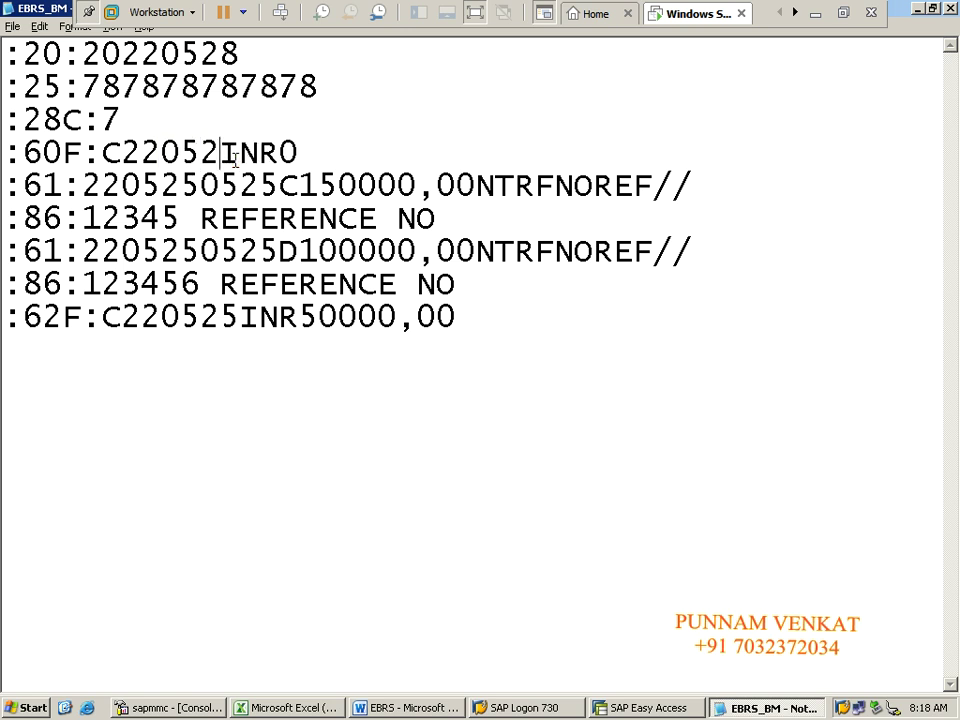
text(8)
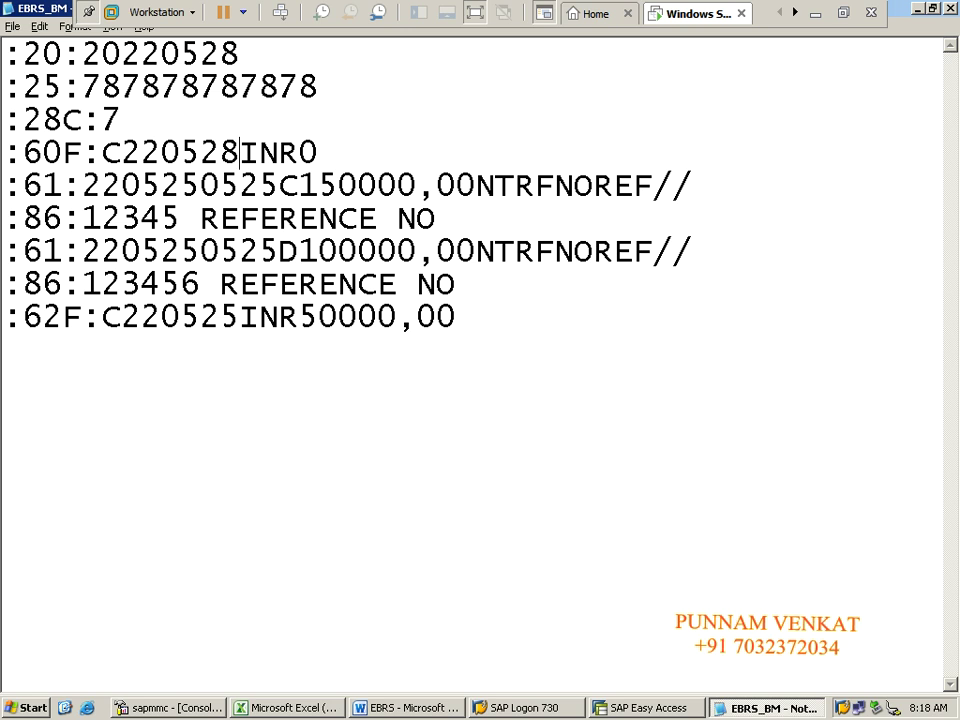
click(326, 150)
key(shift+Left)
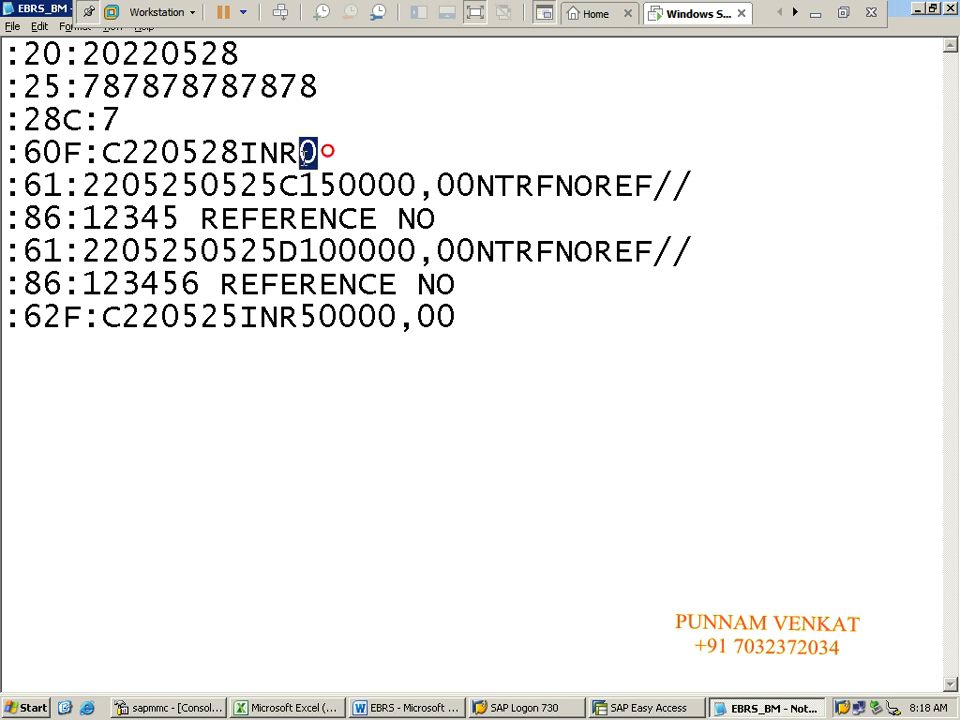
drag(326, 150, 8, 160)
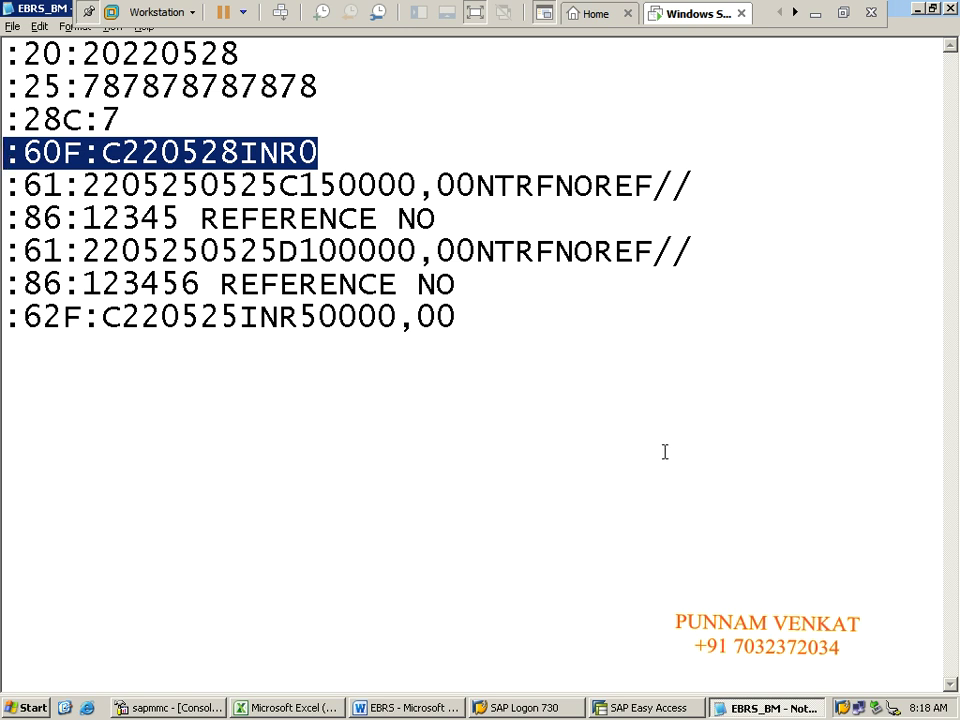
key(alt+Tab)
key(alt+Tab)
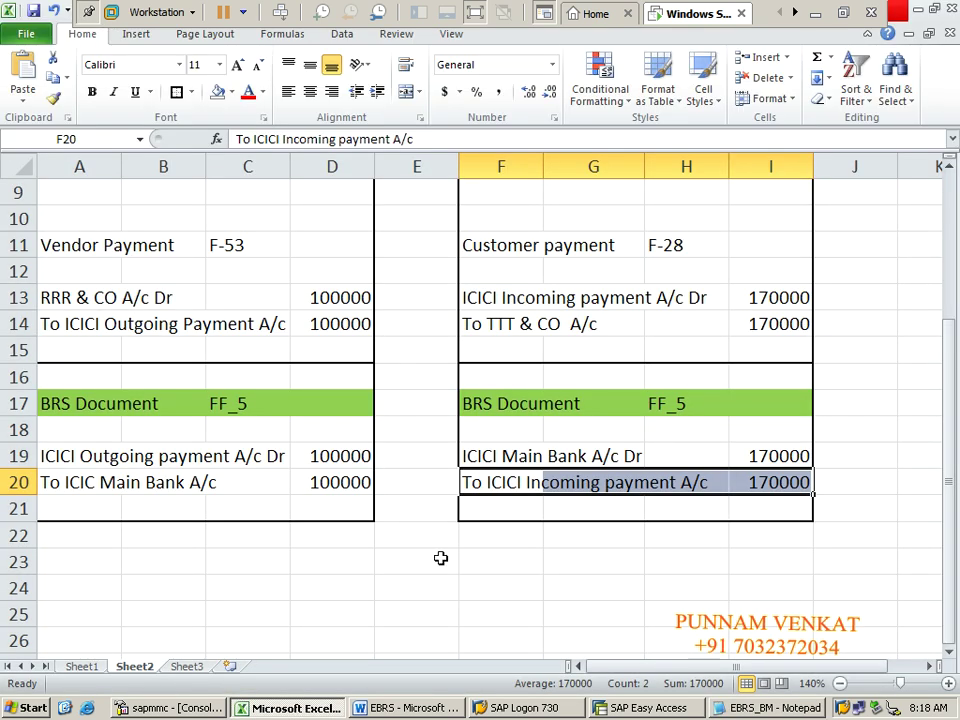
Step: Select the ICICI Outgoing payment and BRS document entries in the Excel journal to review them
click(275, 569)
click(222, 579)
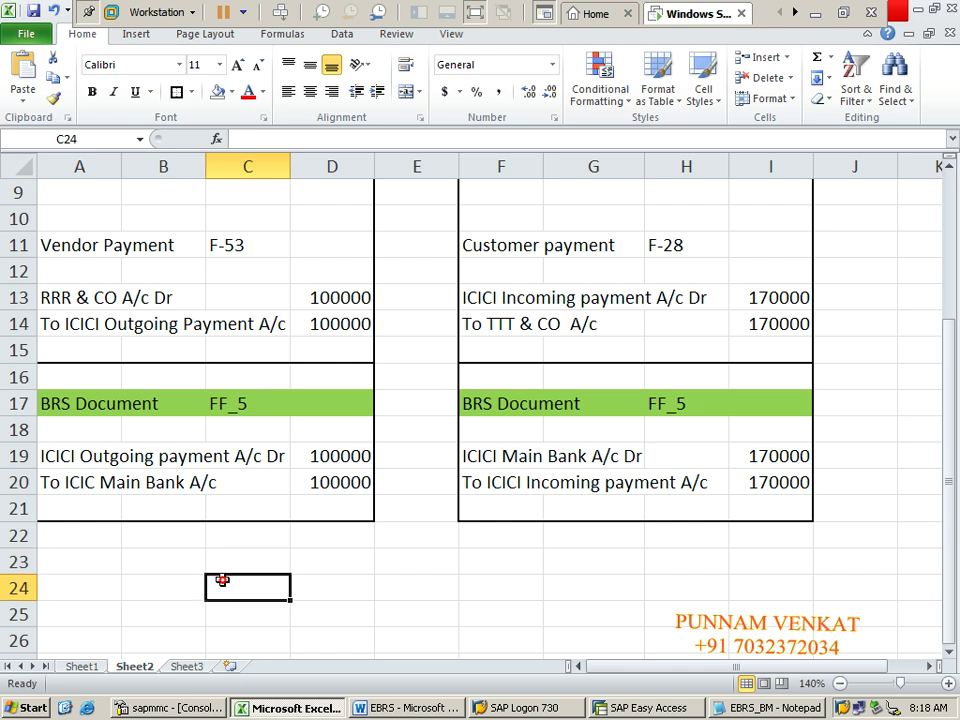
click(328, 589)
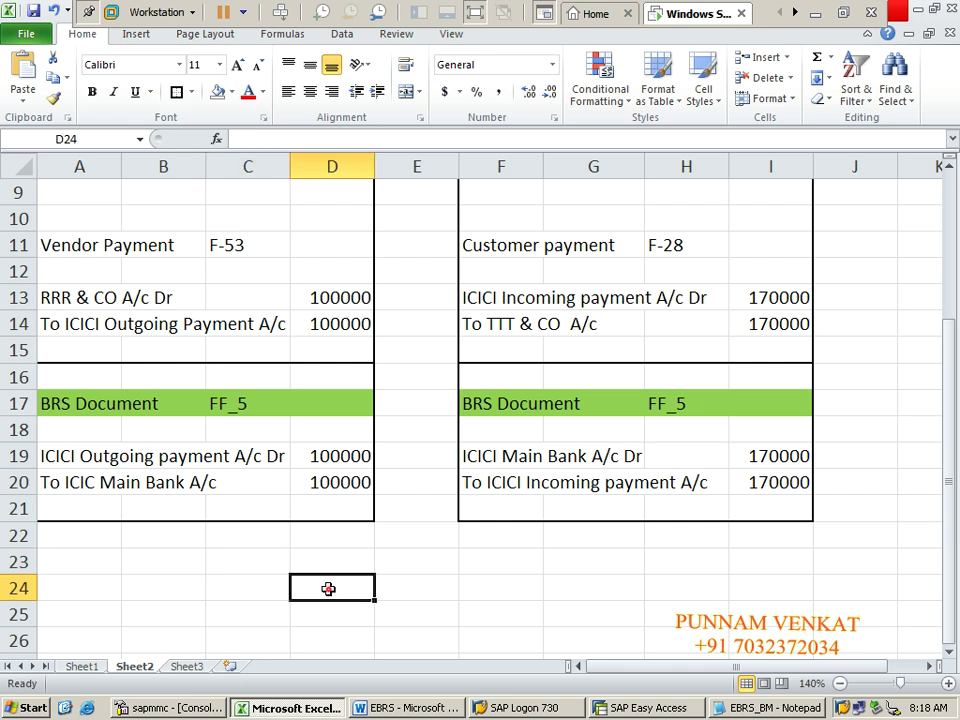
click(45, 452)
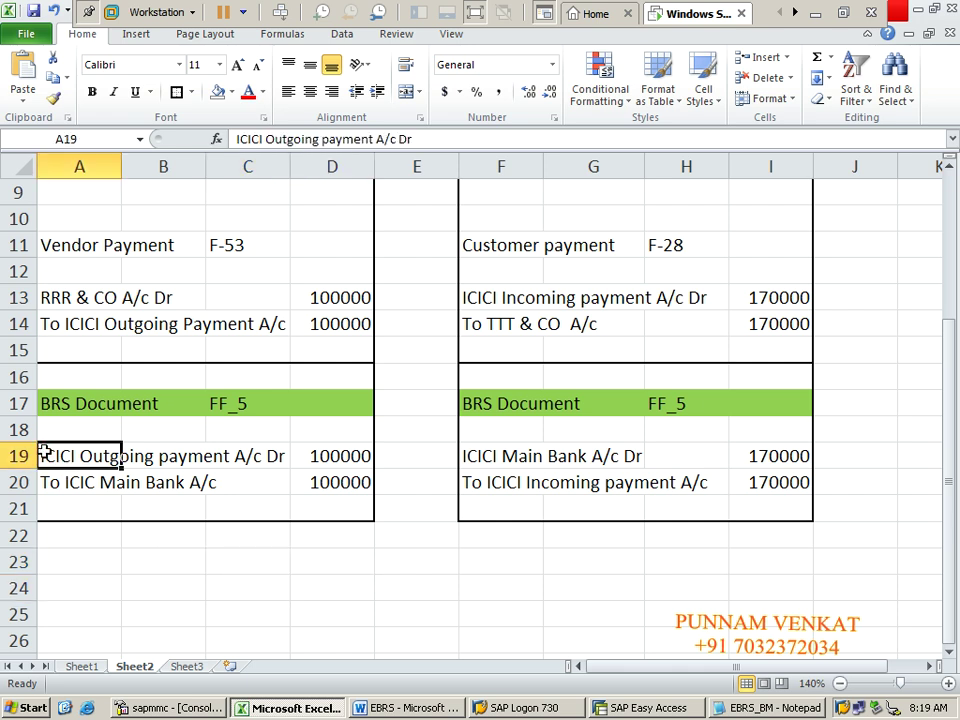
key(shift+Right)
key(shift+Right)
key(shift+Right)
key(shift+Right)
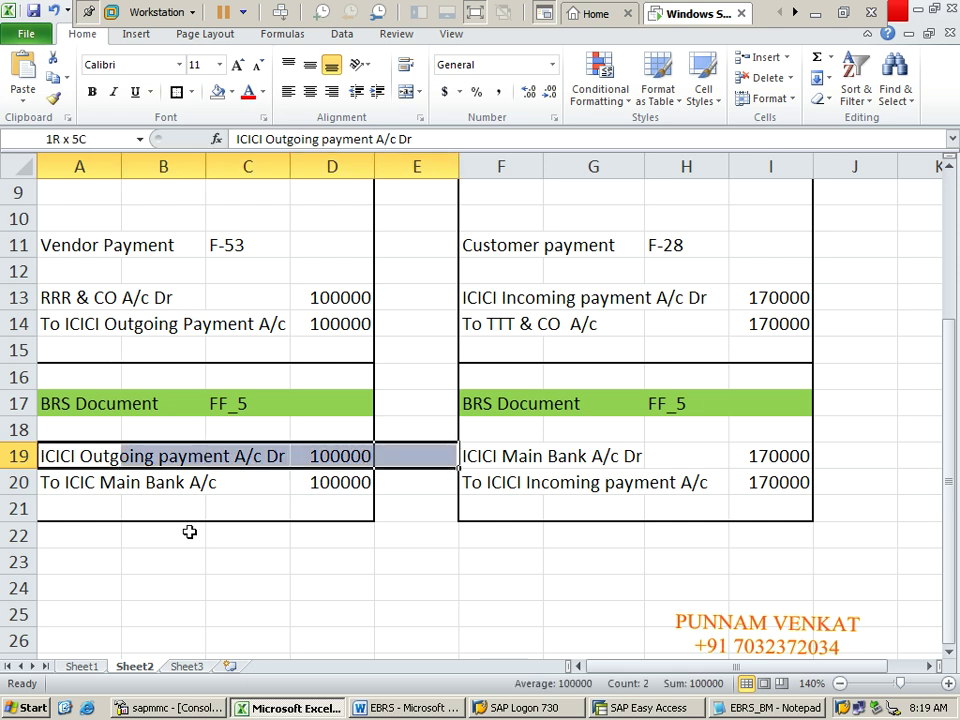
key(shift+Right)
key(shift+Right)
key(shift+Right)
key(shift+Right)
key(shift+Down)
key(shift+Down)
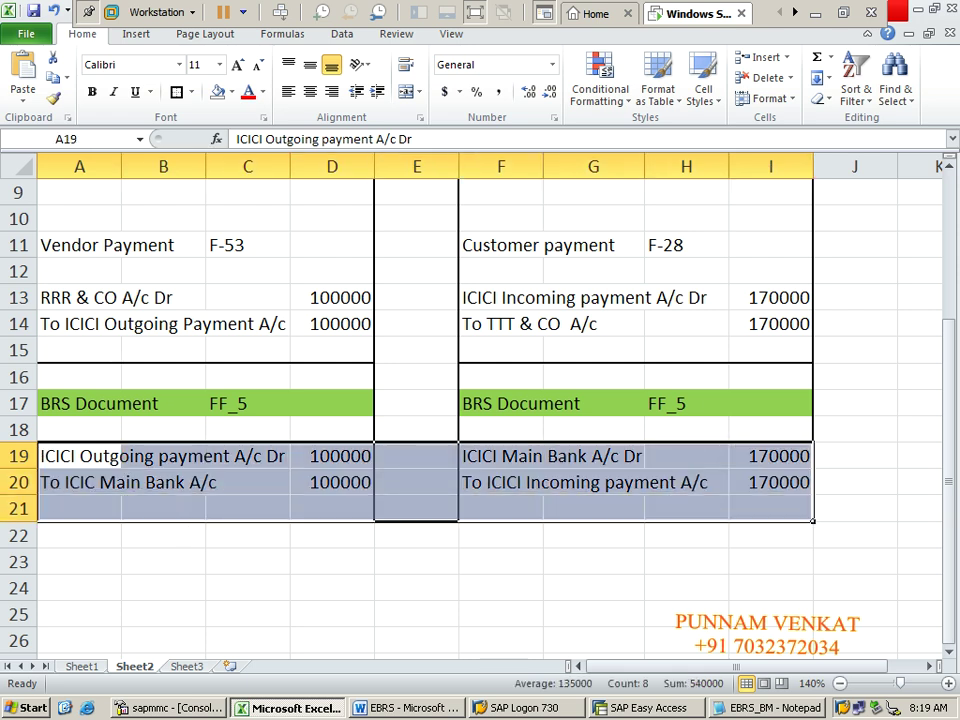
click(231, 592)
Step: Enter the label 'Incoming payment' with amount 170000 in row 23
click(180, 579)
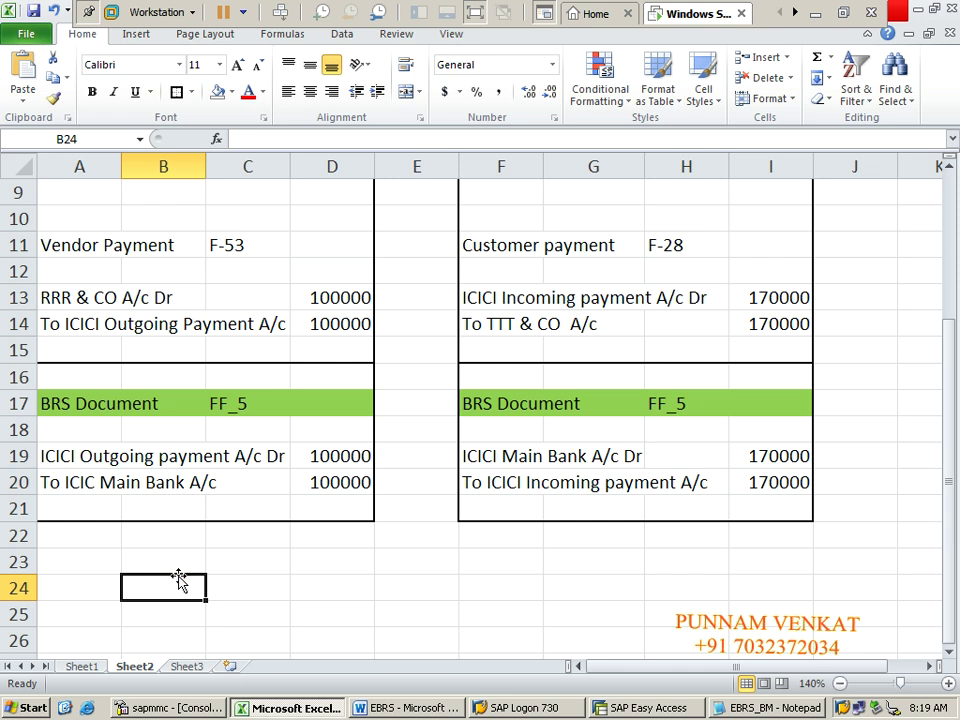
key(Left)
key(Up)
key(Right)
text(in)
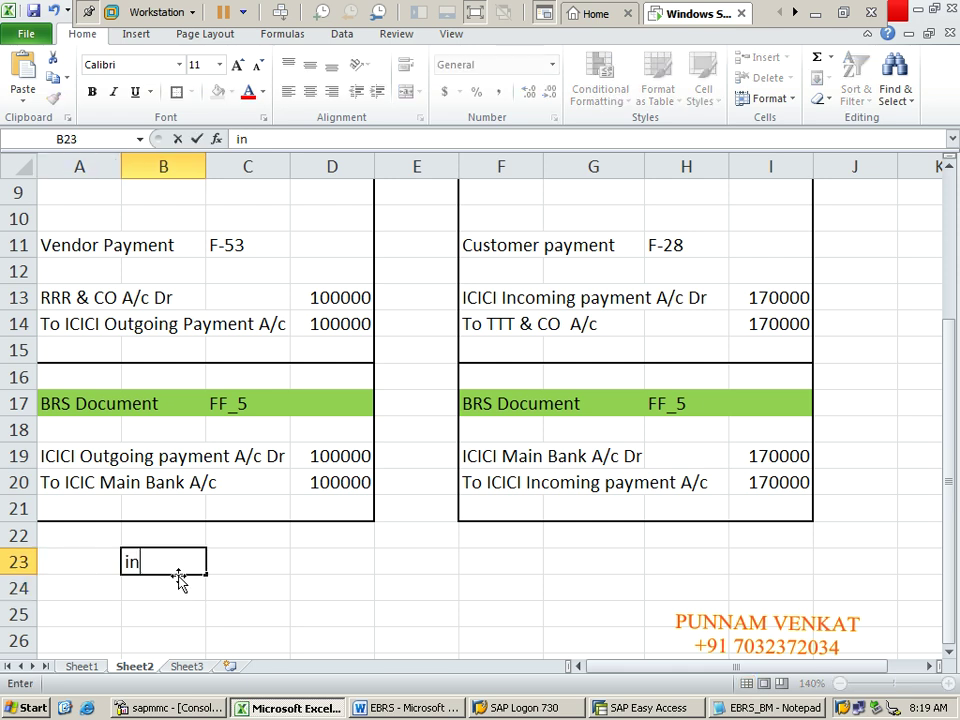
text(COME)
key(BackSpace)
key(BackSpace)
key(BackSpace)
key(BackSpace)
key(BackSpace)
key(BackSpace)
text(Incoming)
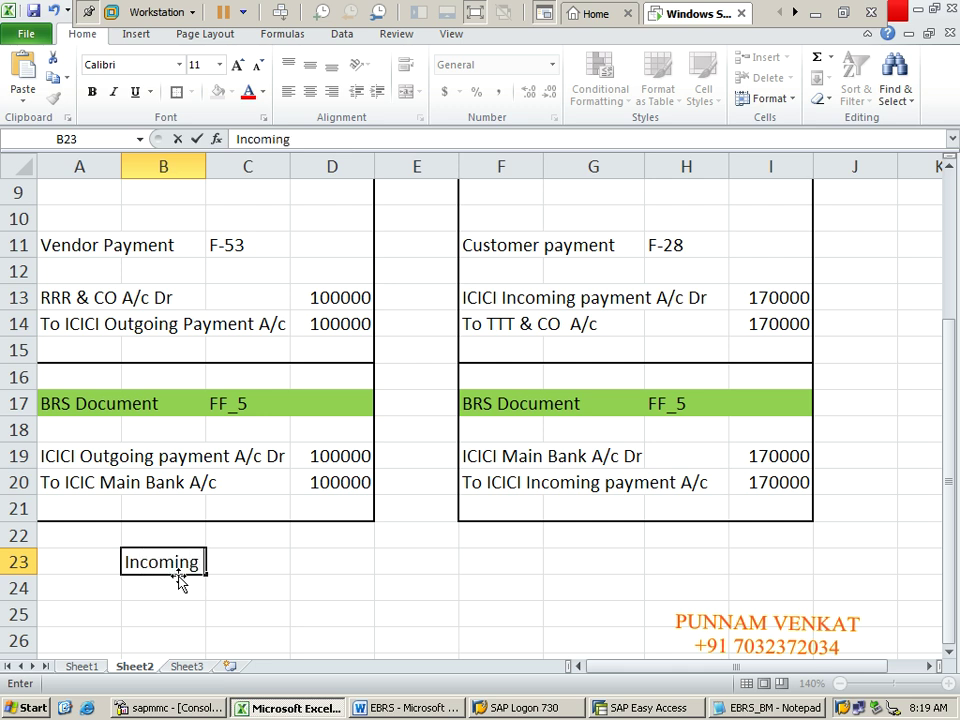
text( payment)
key(Right)
key(Right)
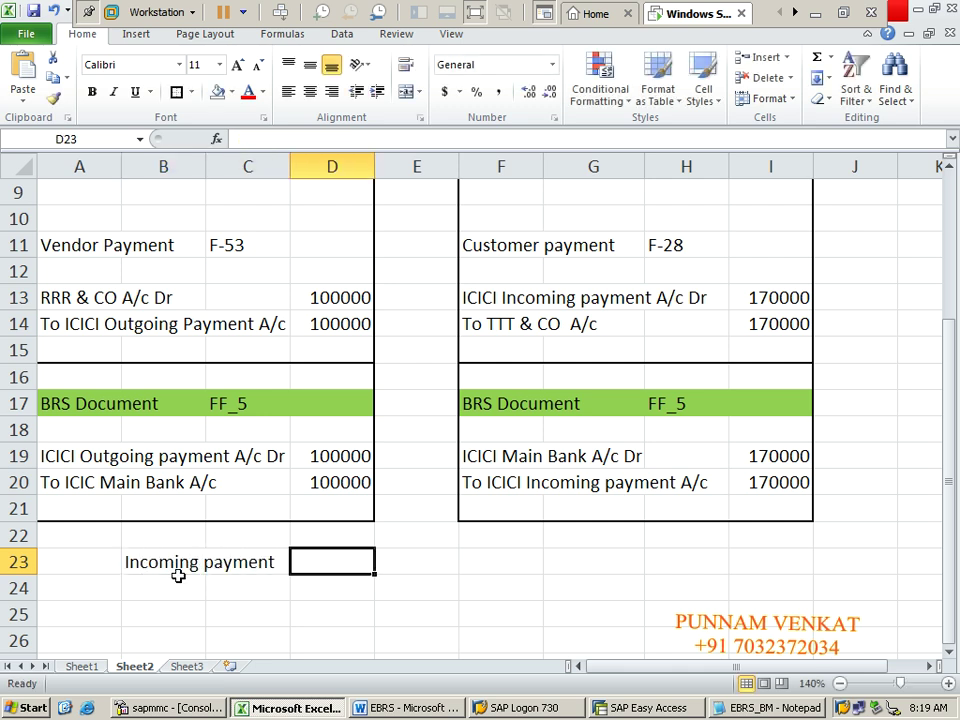
text(170000)
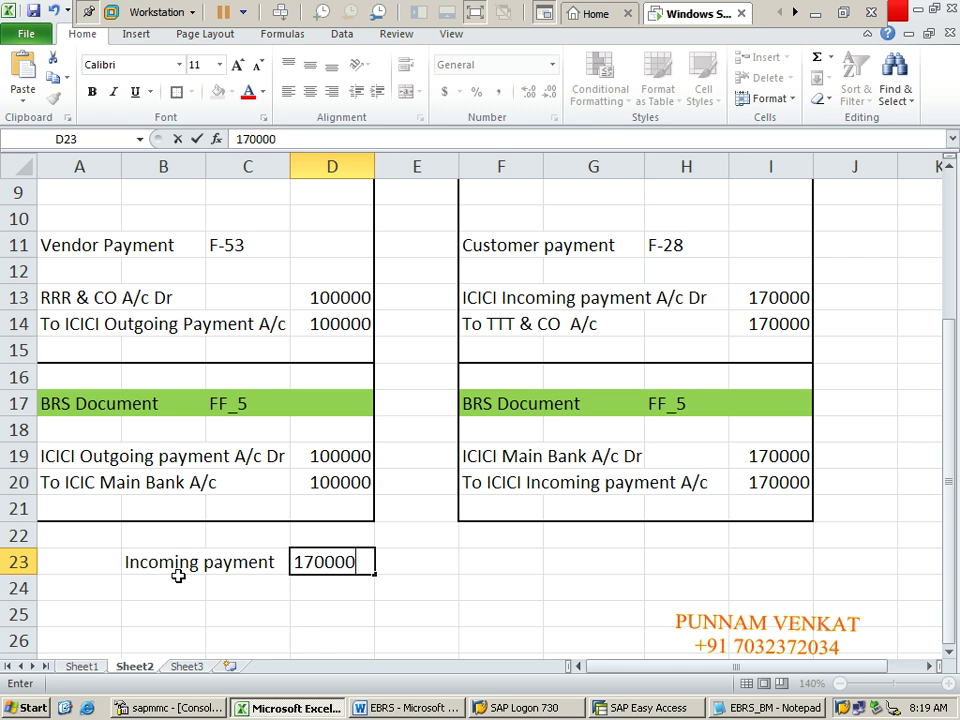
click(179, 578)
Step: Enter the label 'outgoing payment' with amount 100000 in row 24
text(outgoinh)
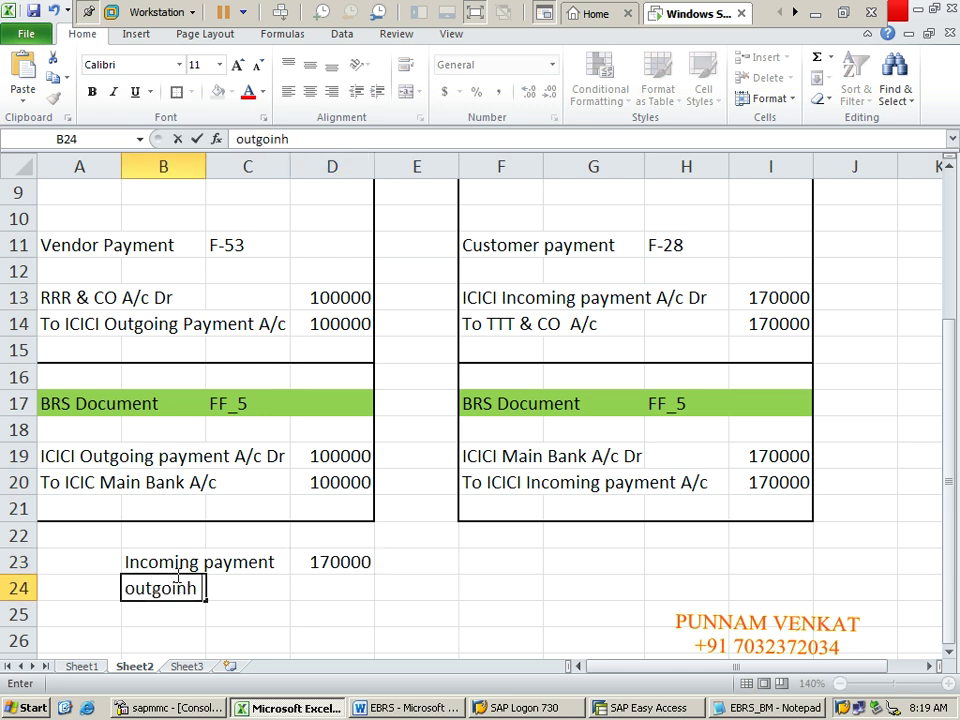
key(BackSpace)
text(g payment)
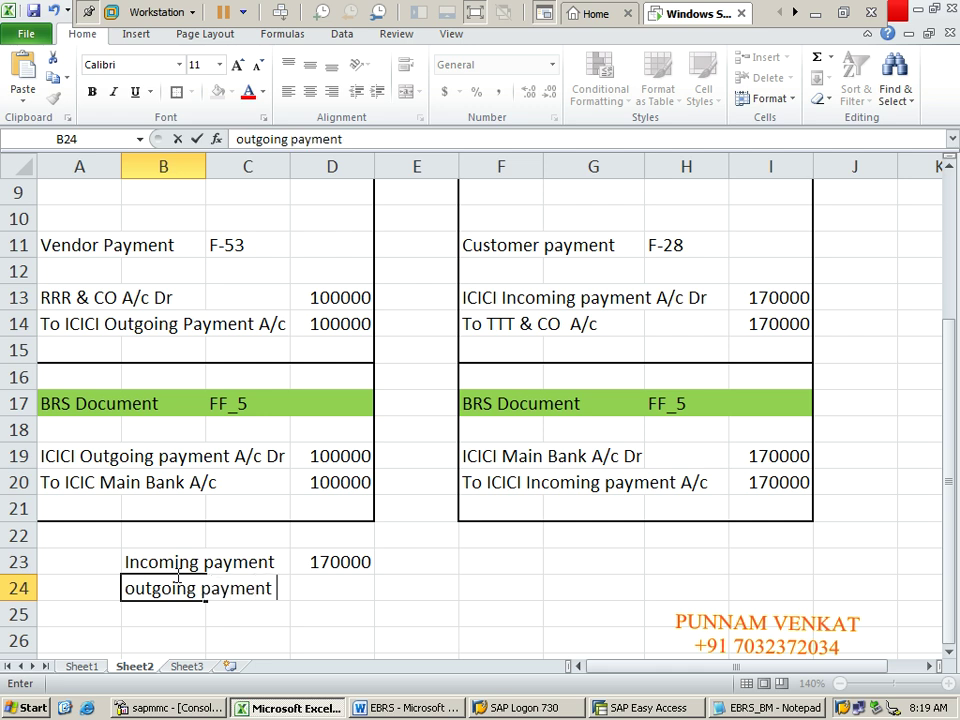
key(Tab)
key(Tab)
text(100000)
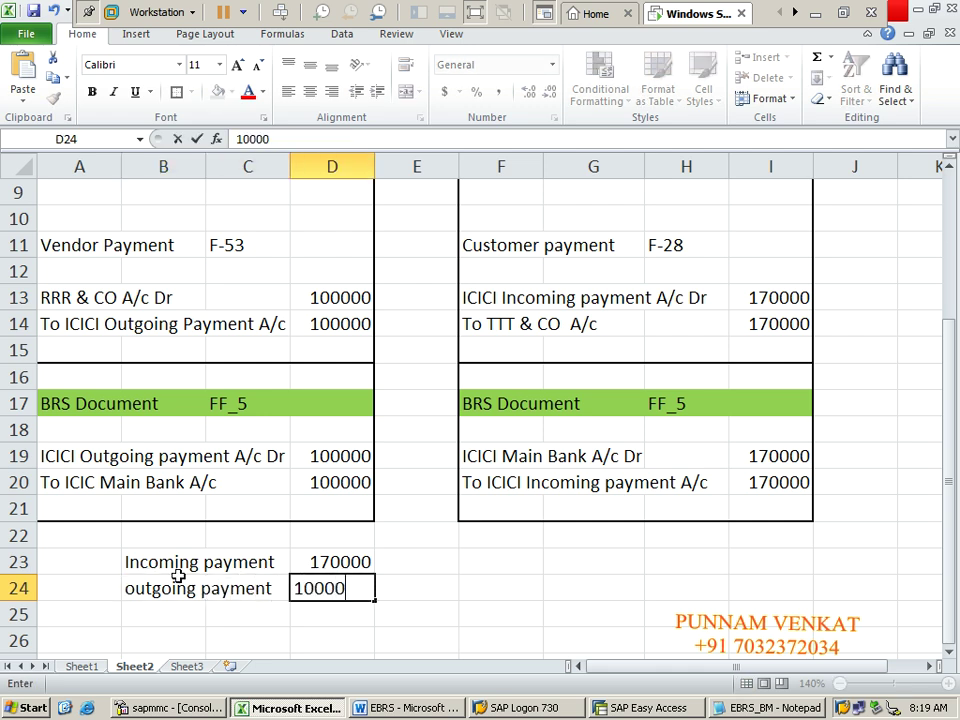
key(Return)
Step: Add a 'Closing Balance' row with a subtraction formula giving 70000
key(Down)
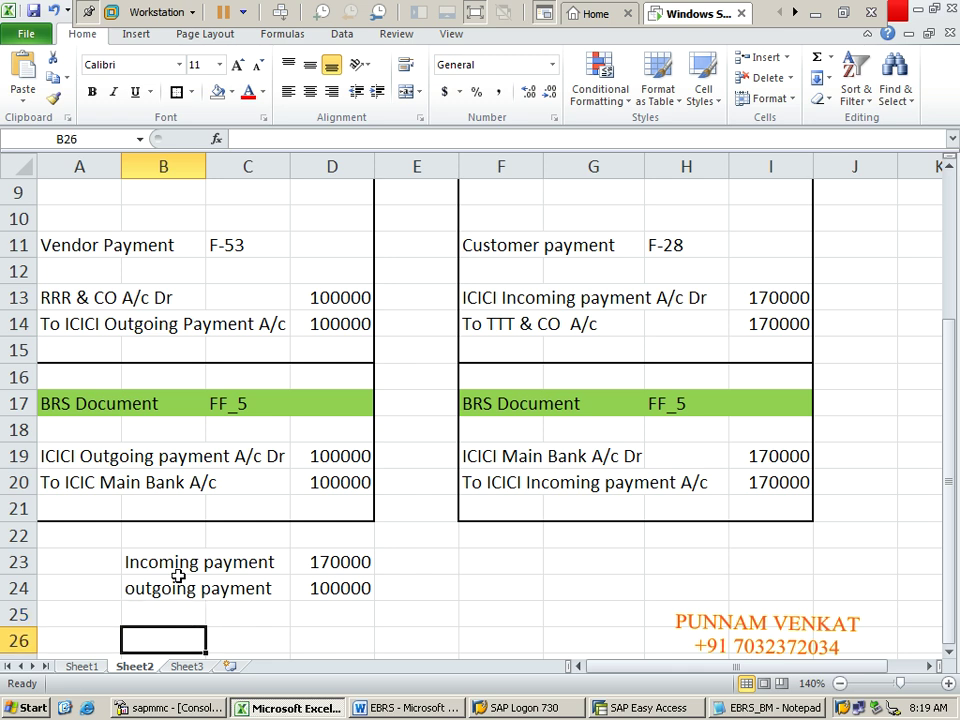
text(Closing)
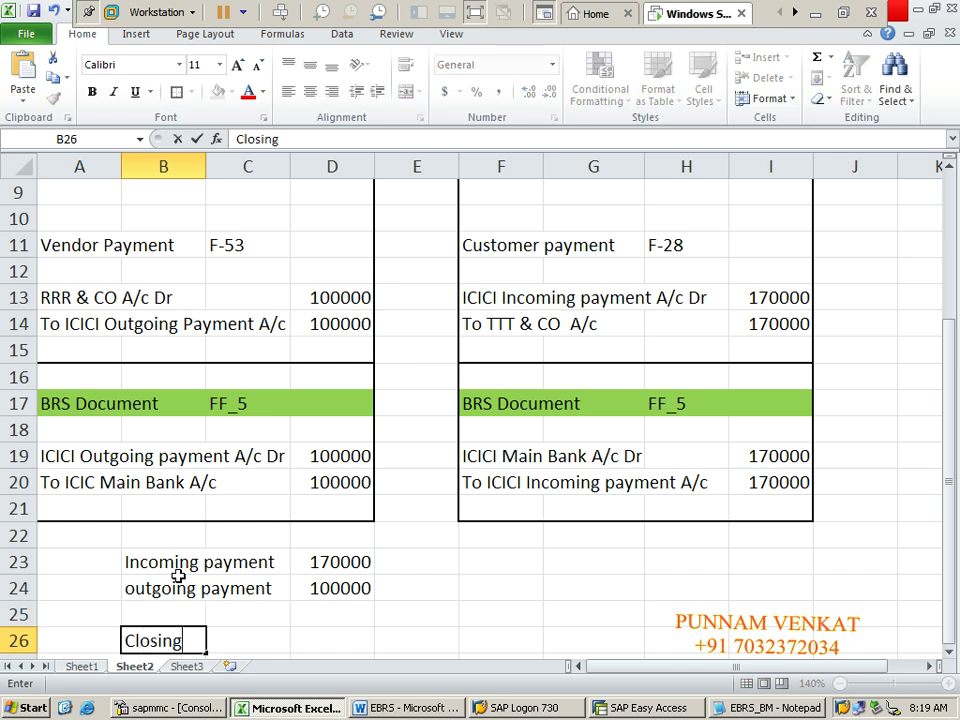
text( Balance)
key(Return)
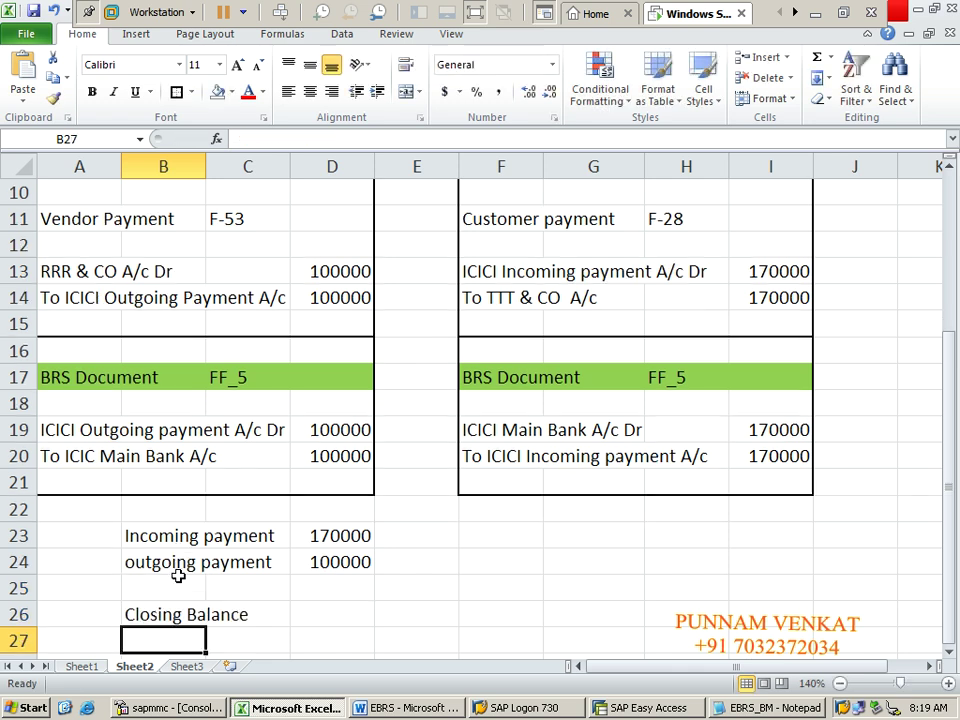
key(Up)
key(Up)
key(Right)
key(Down)
key(Right)
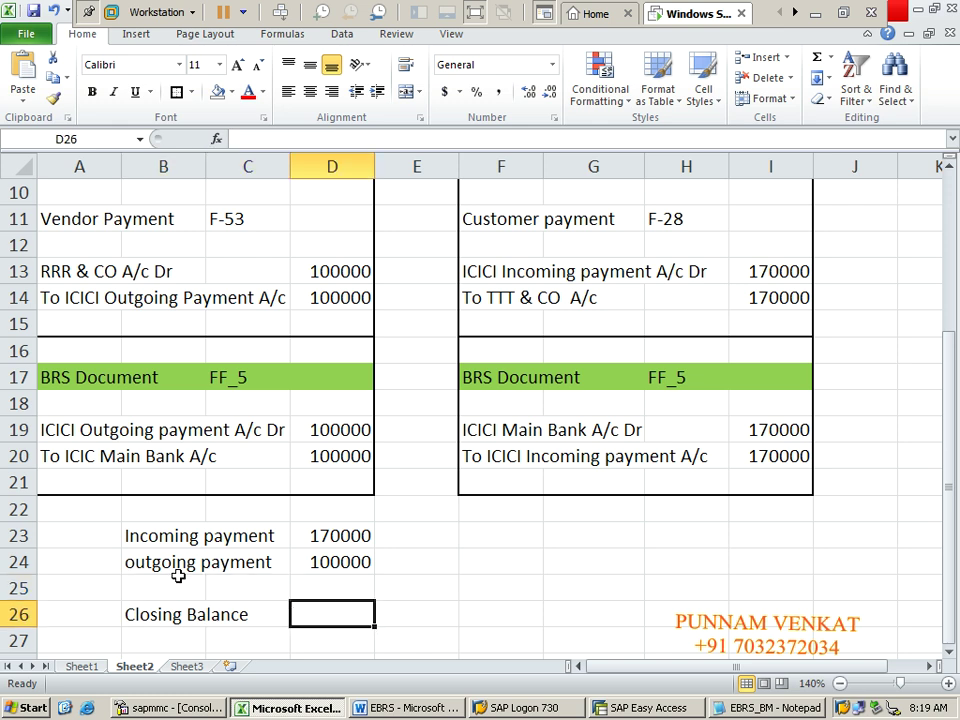
text(=)
key(Up)
key(Up)
key(Up)
text(-)
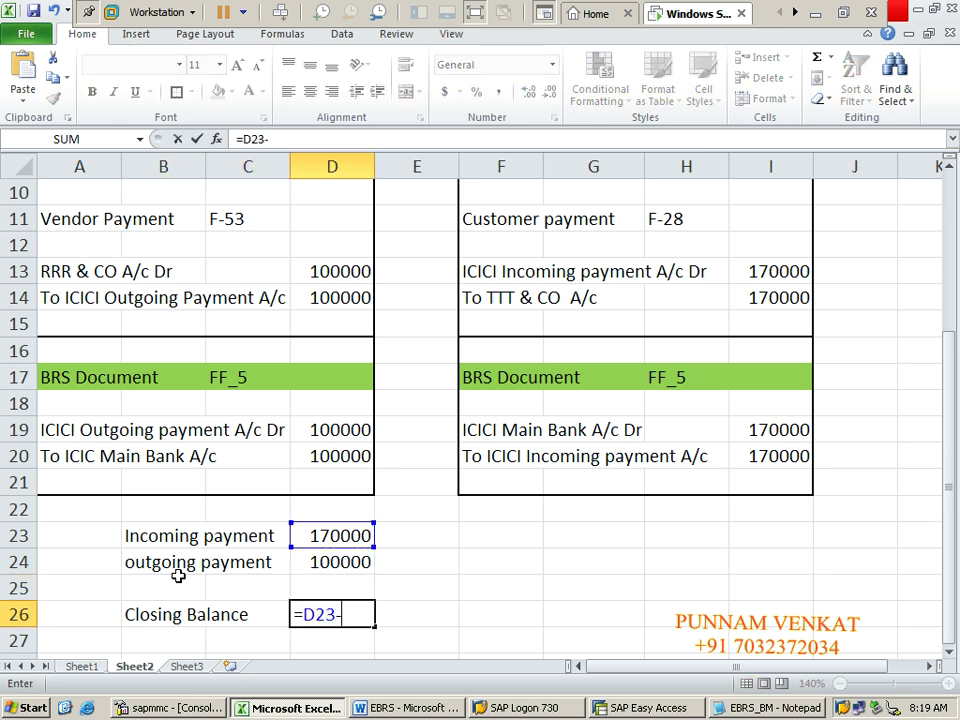
key(Up)
key(Up)
key(Return)
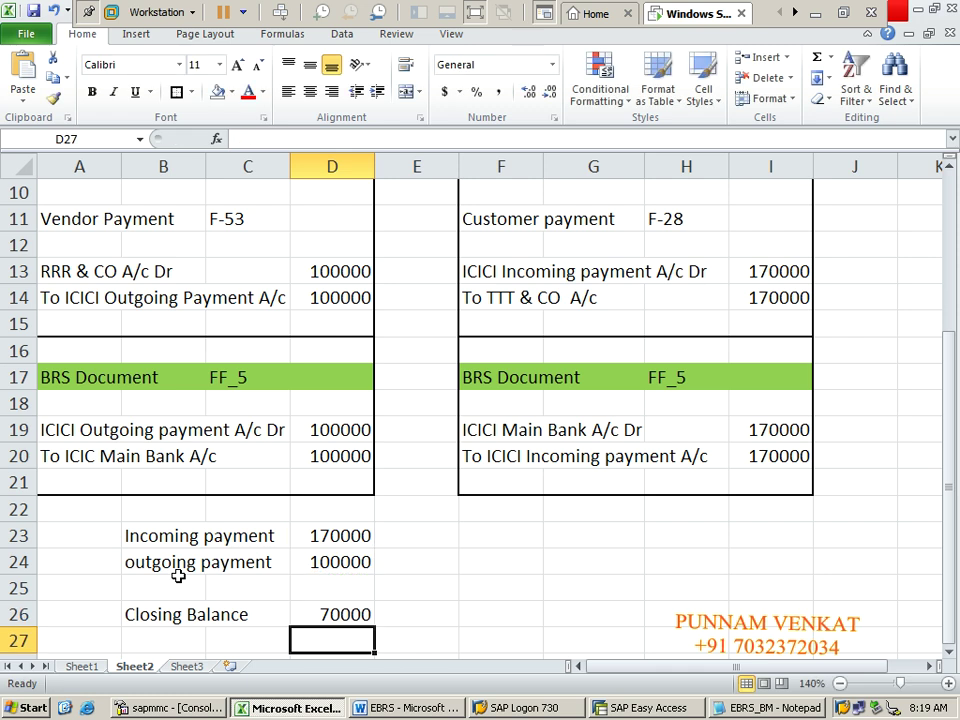
Step: Select the incoming, outgoing and closing balance summary rows to review them
click(137, 537)
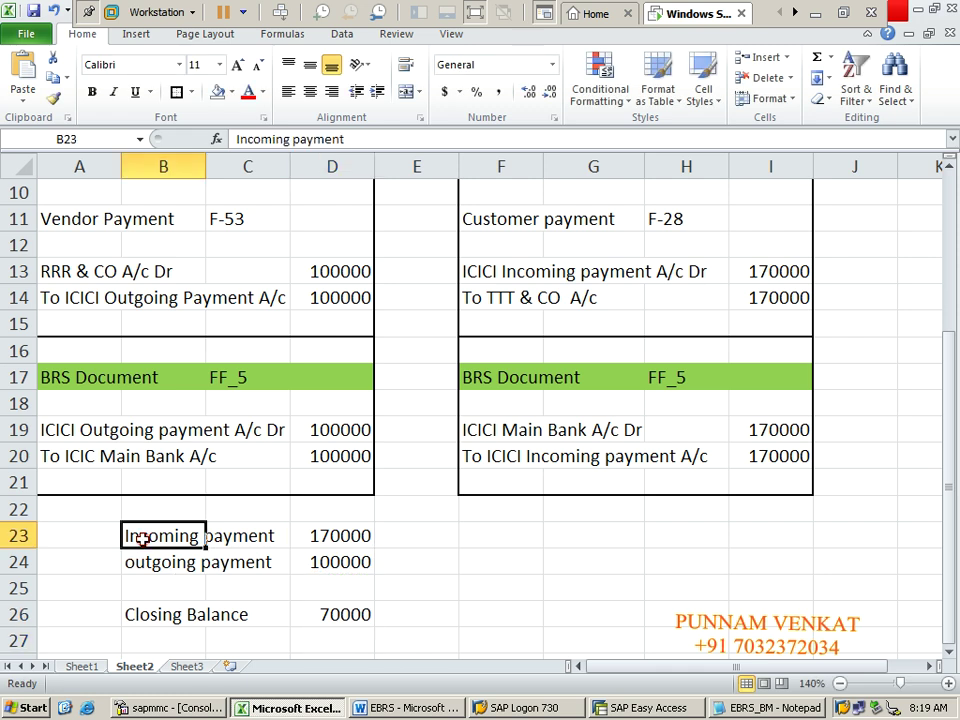
key(shift+Right)
key(shift+Right)
key(shift+Right)
key(shift+Left)
key(shift+Down)
key(shift+Down)
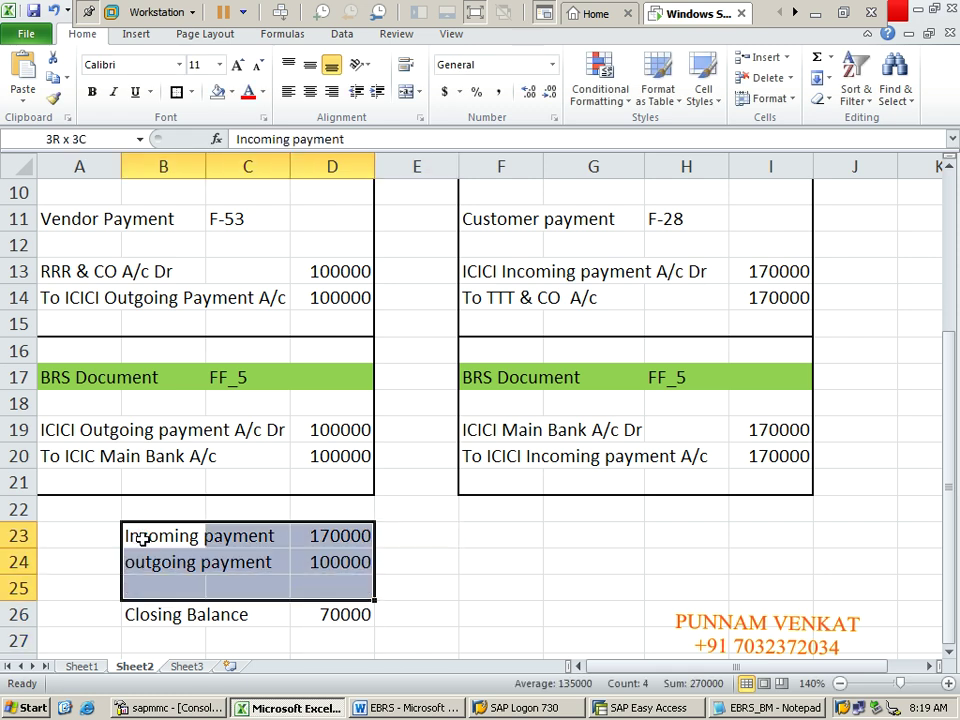
key(shift+Down)
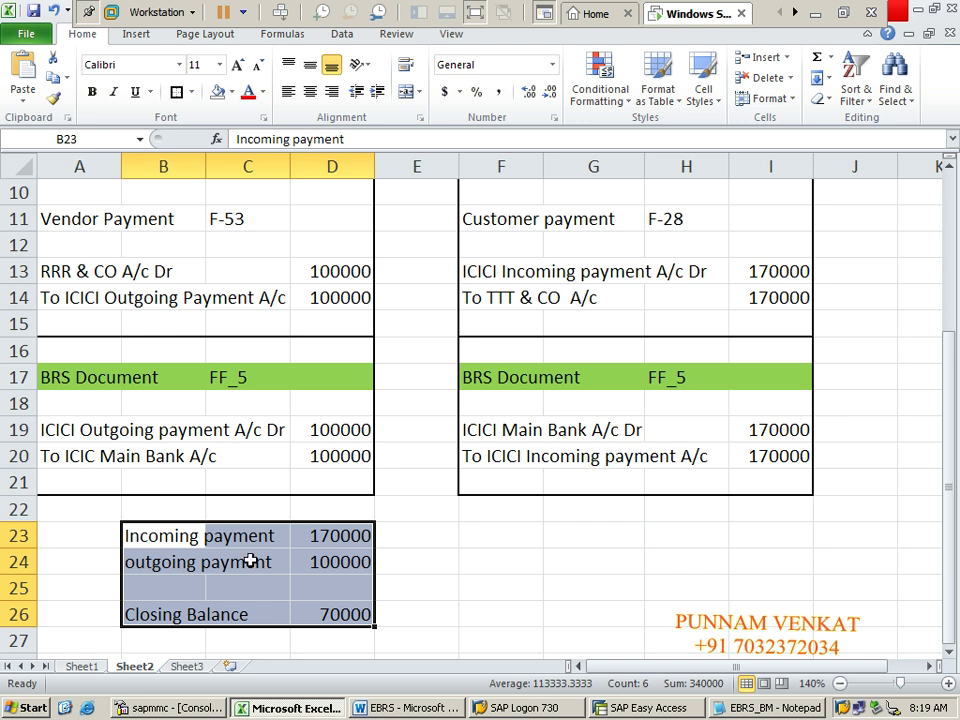
click(255, 637)
Step: Fill the Incoming payment 170000 cells B23:D23 with yellow
click(157, 546)
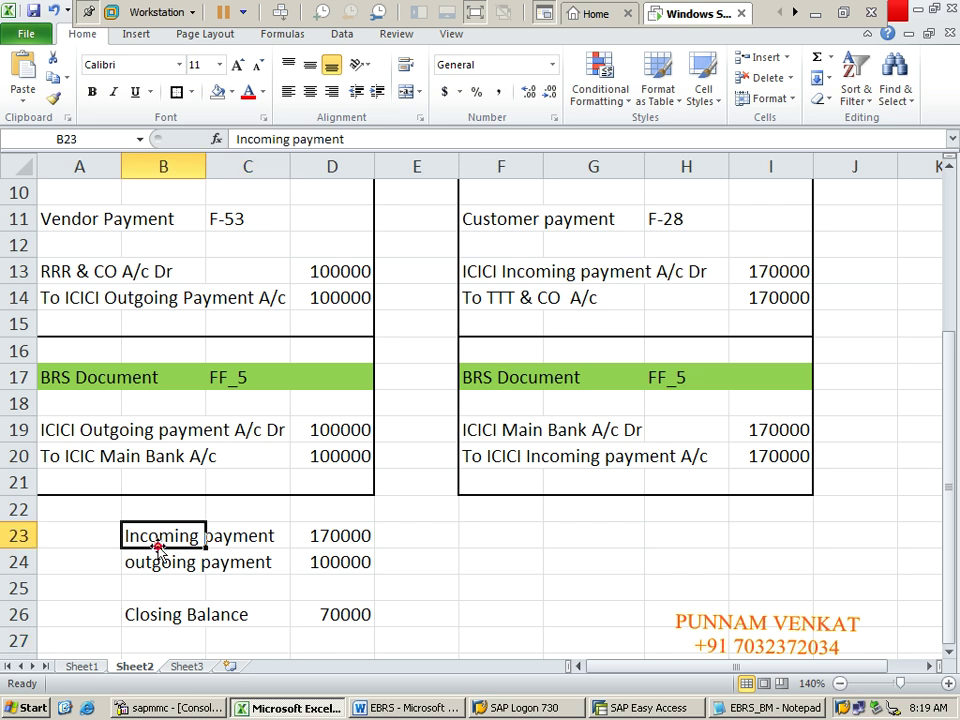
key(shift+Right)
key(shift+Right)
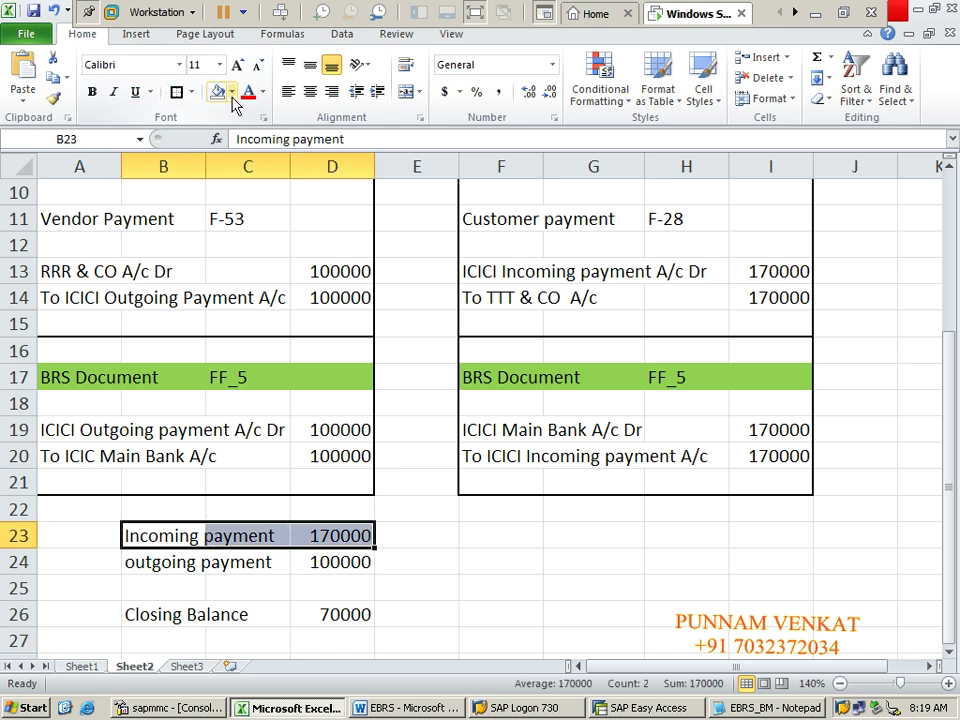
click(230, 92)
click(266, 229)
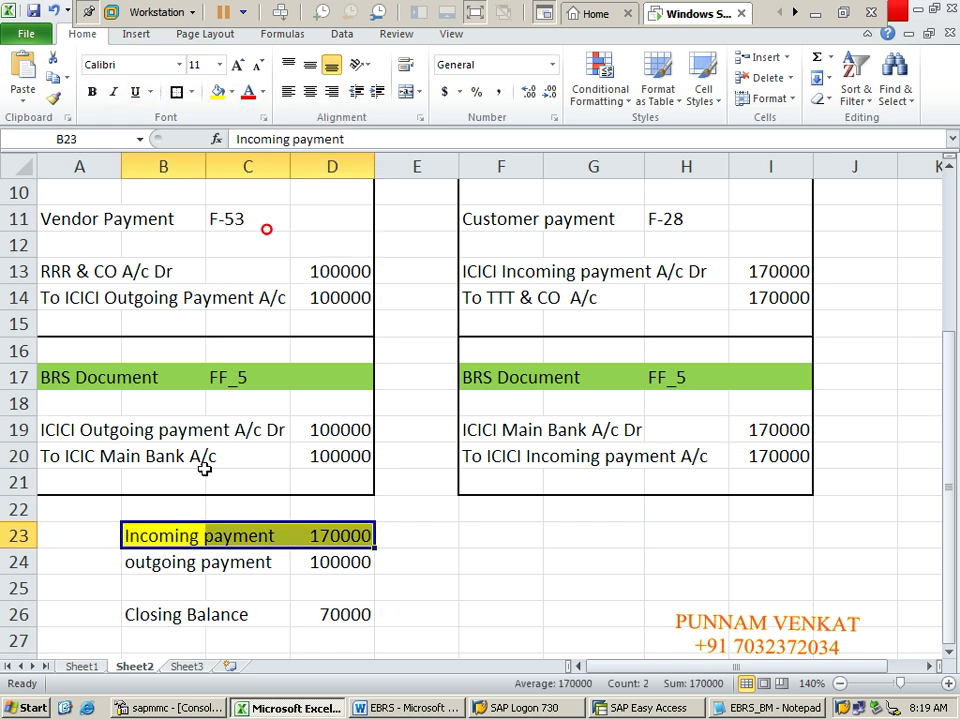
click(138, 536)
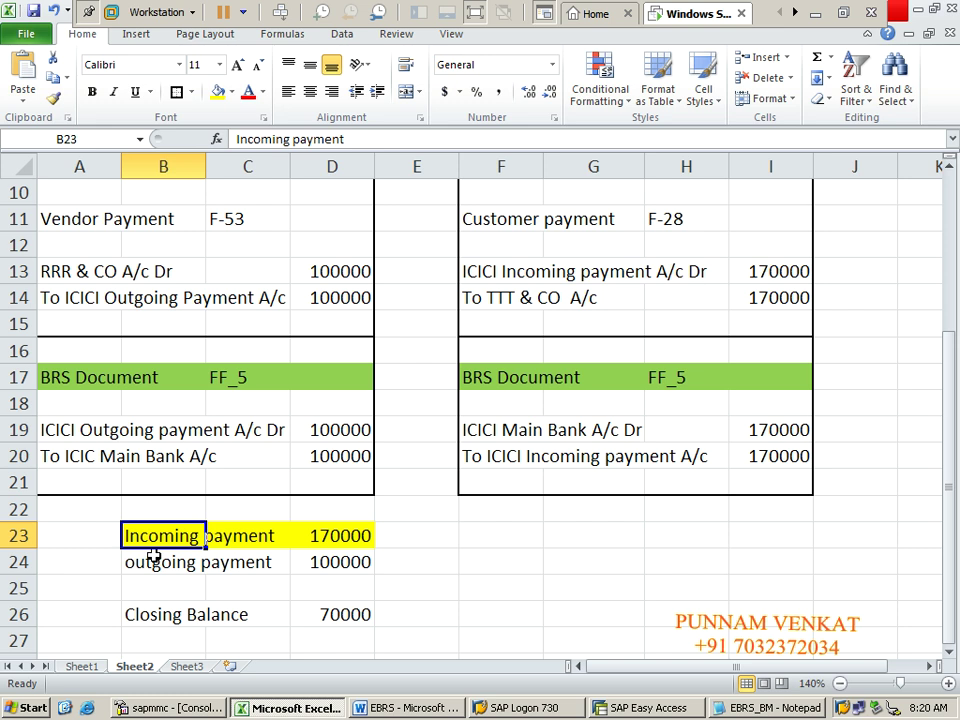
key(Right)
key(Right)
key(Right)
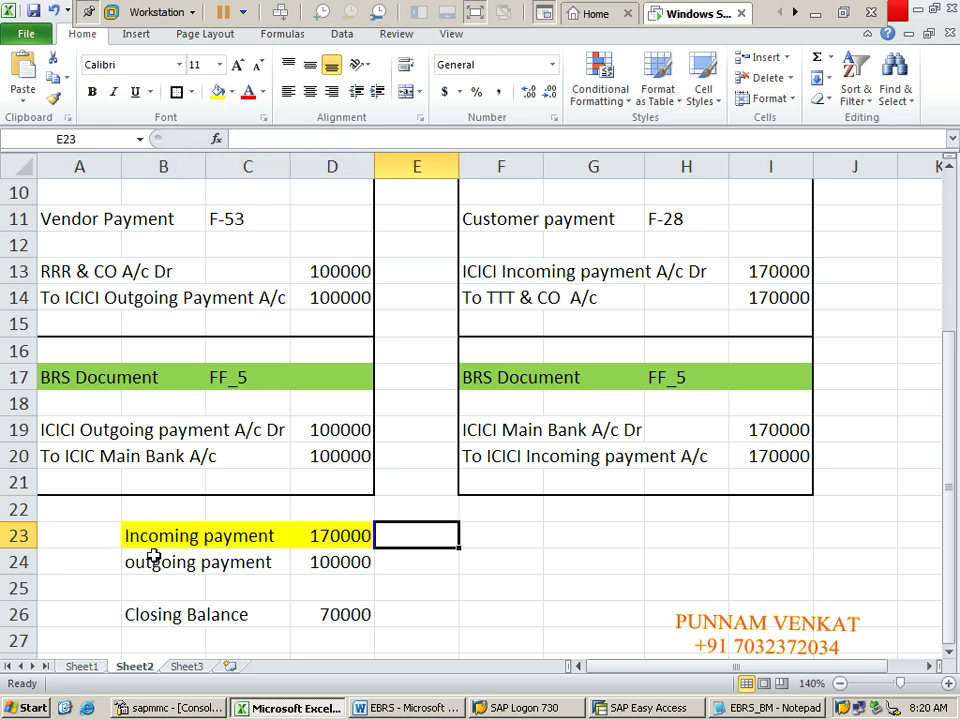
key(Left)
key(Left)
key(Left)
key(Left)
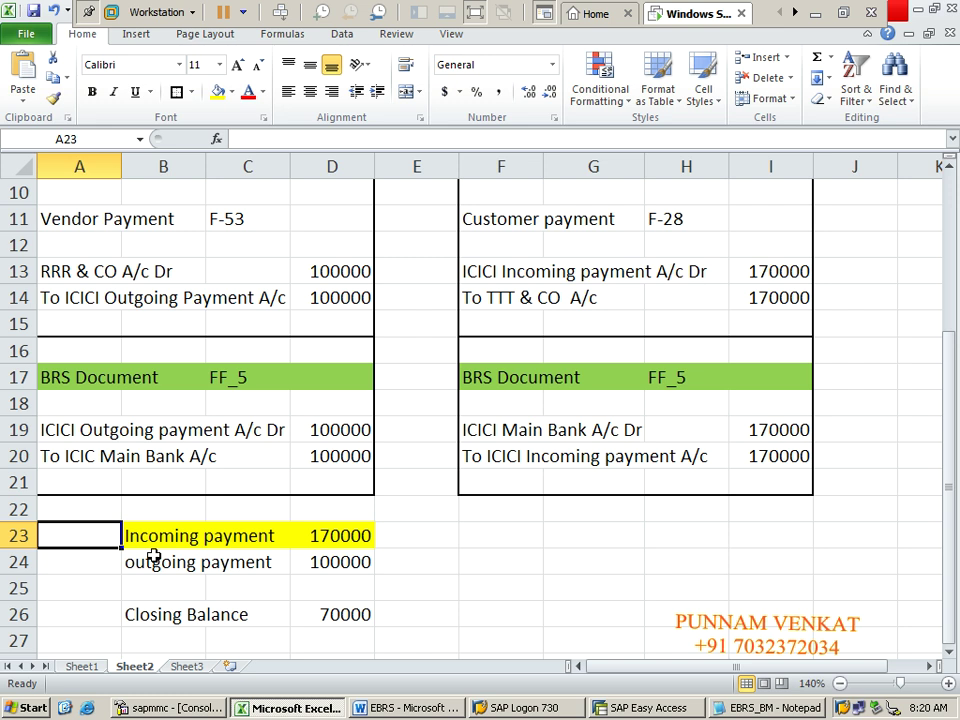
key(alt+Tab)
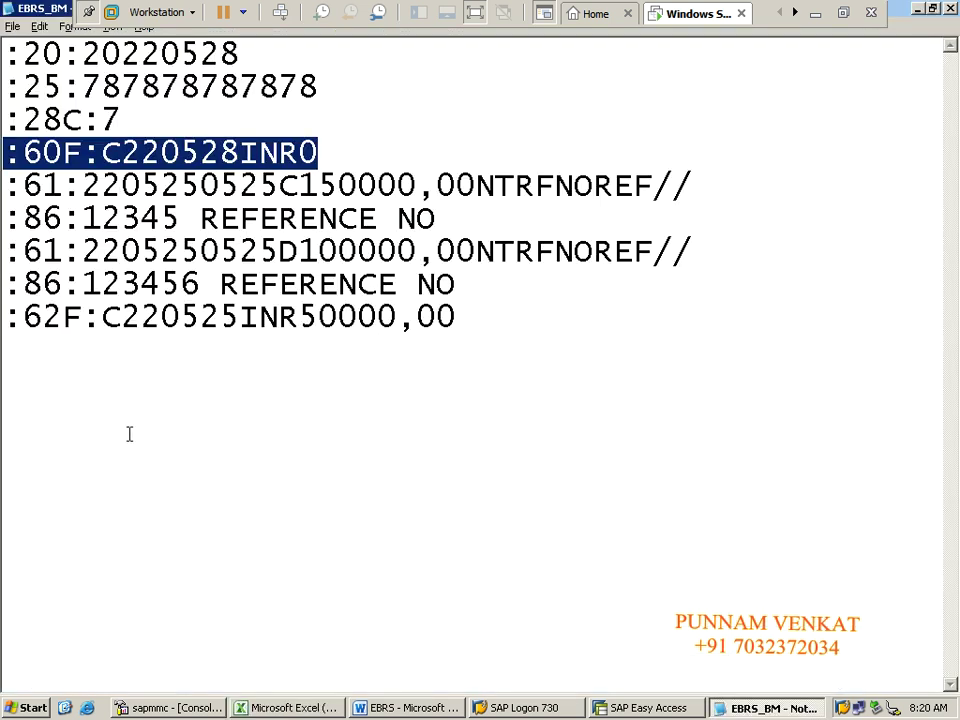
Step: Bring up the EBRS_BM statement and highlight the zero opening balance and first :61: line
click(129, 435)
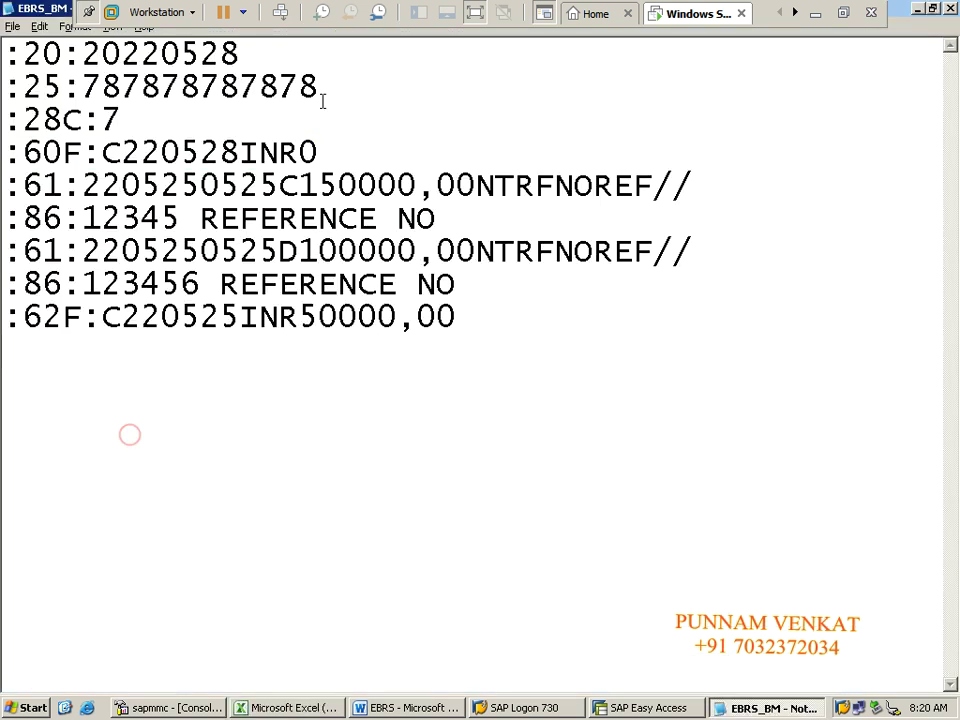
drag(318, 153, 299, 153)
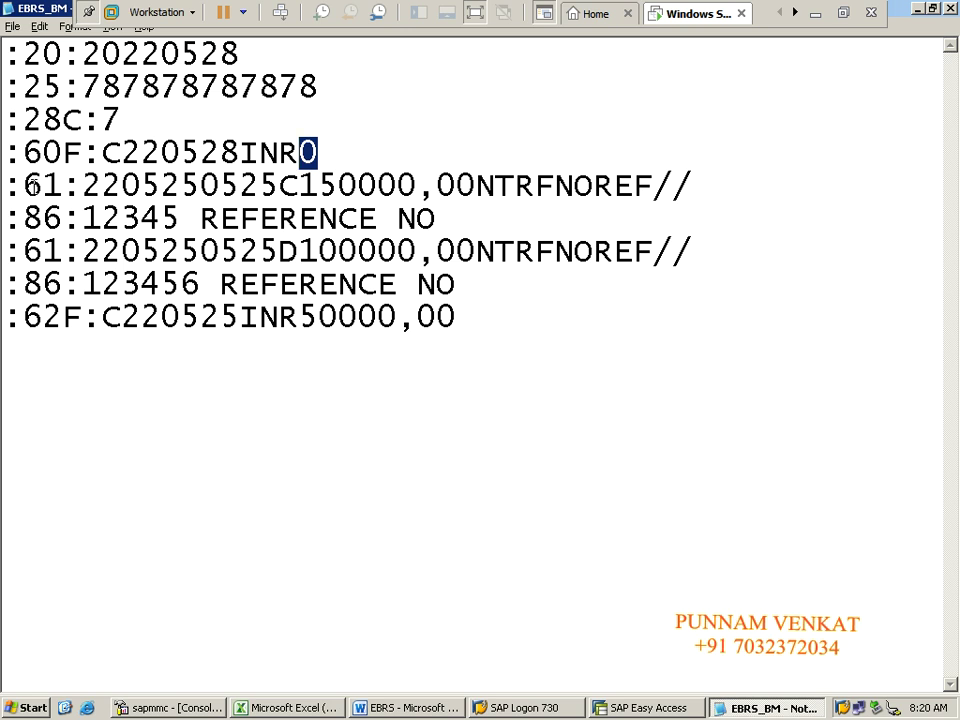
drag(22, 186, 676, 180)
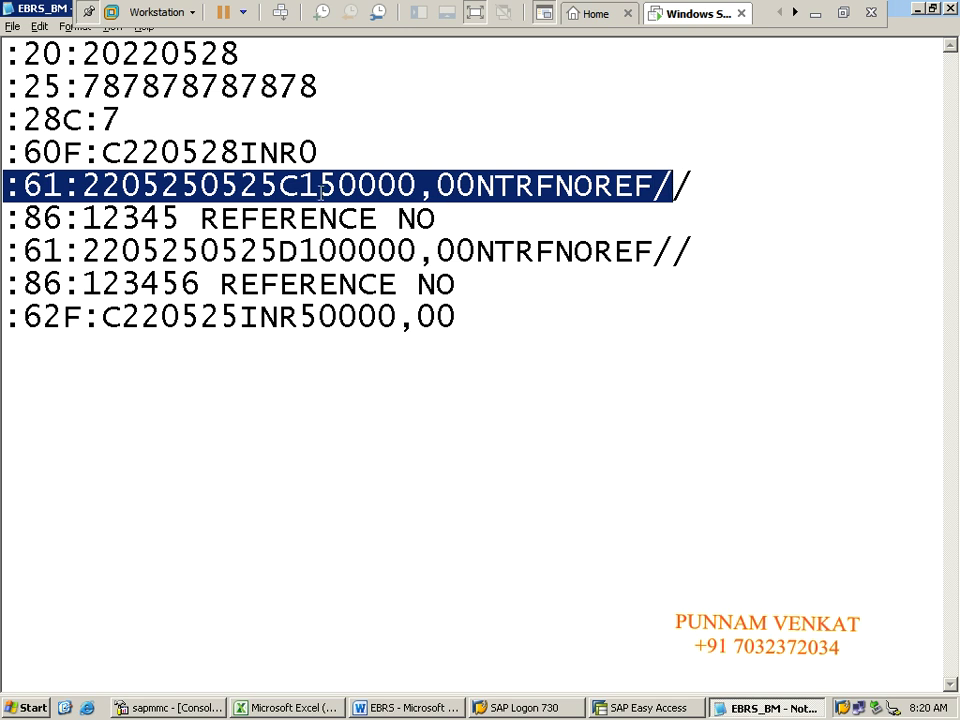
click(259, 186)
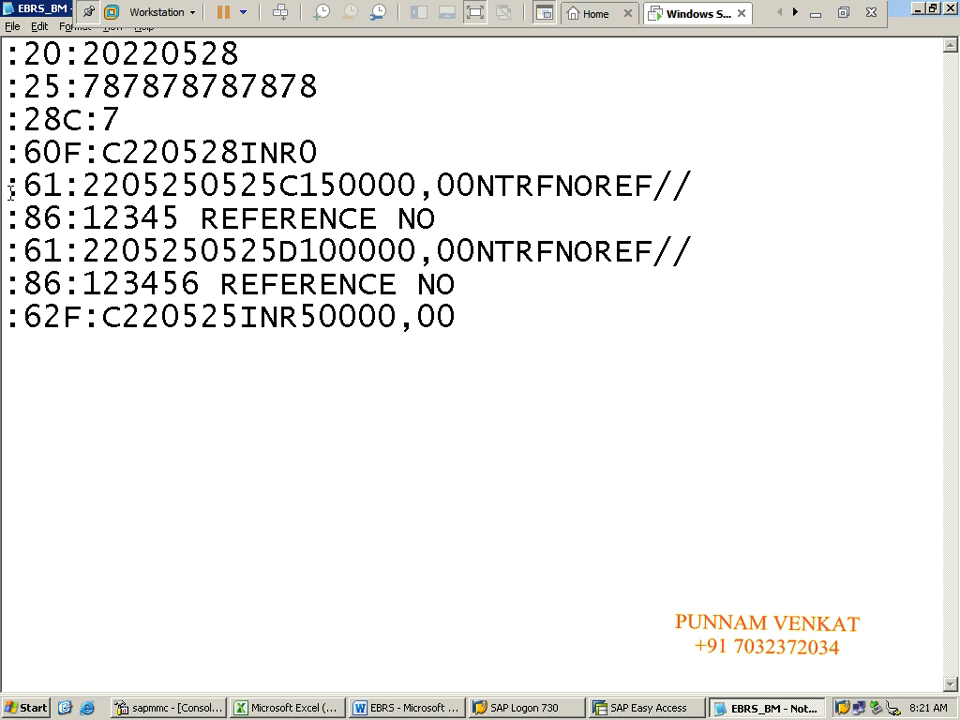
Step: Highlight the :61: tags on both transaction lines
drag(6, 187, 63, 186)
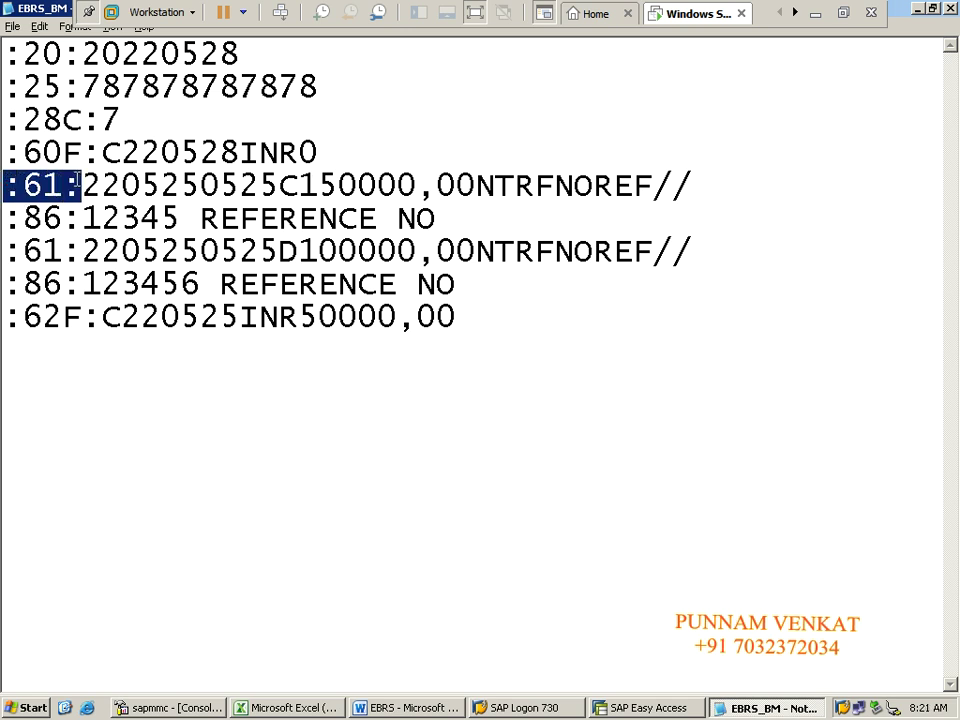
click(7, 253)
drag(7, 253, 80, 252)
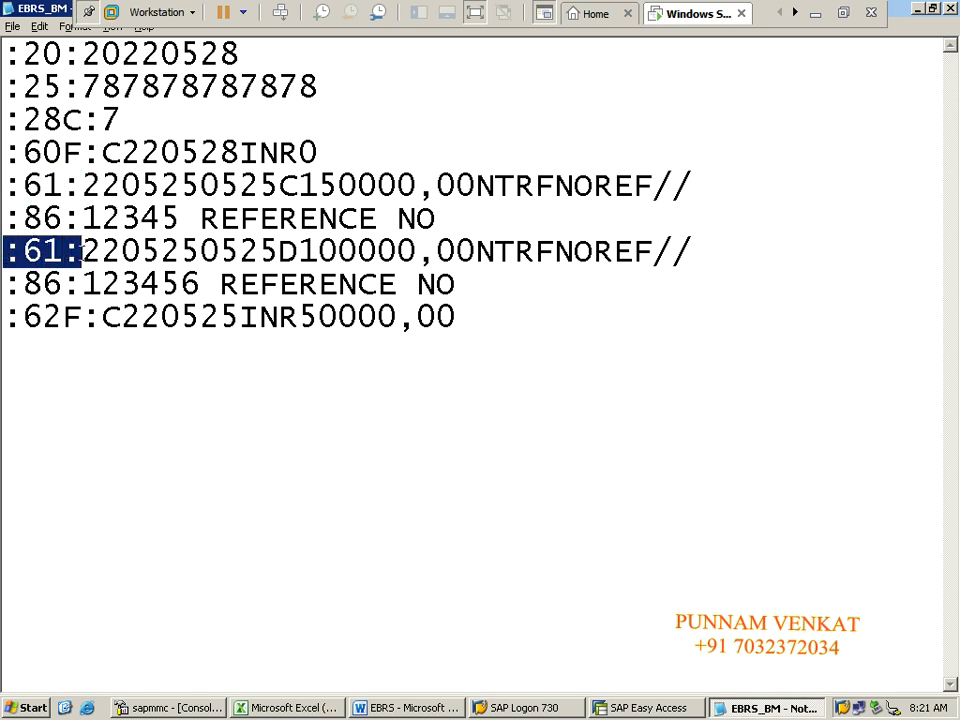
drag(6, 187, 76, 184)
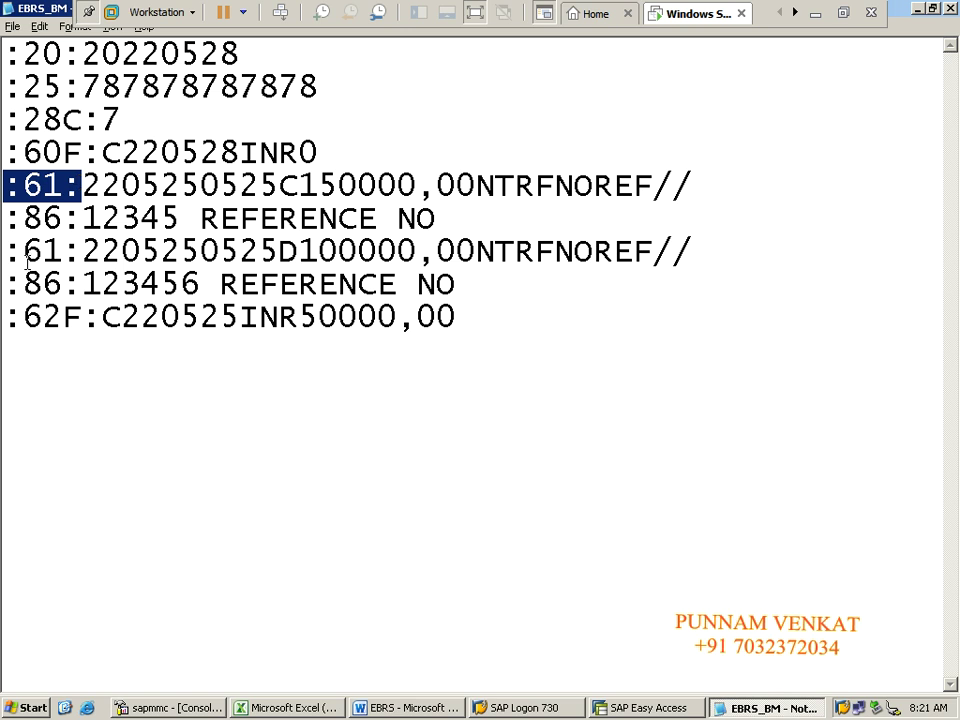
drag(7, 254, 72, 252)
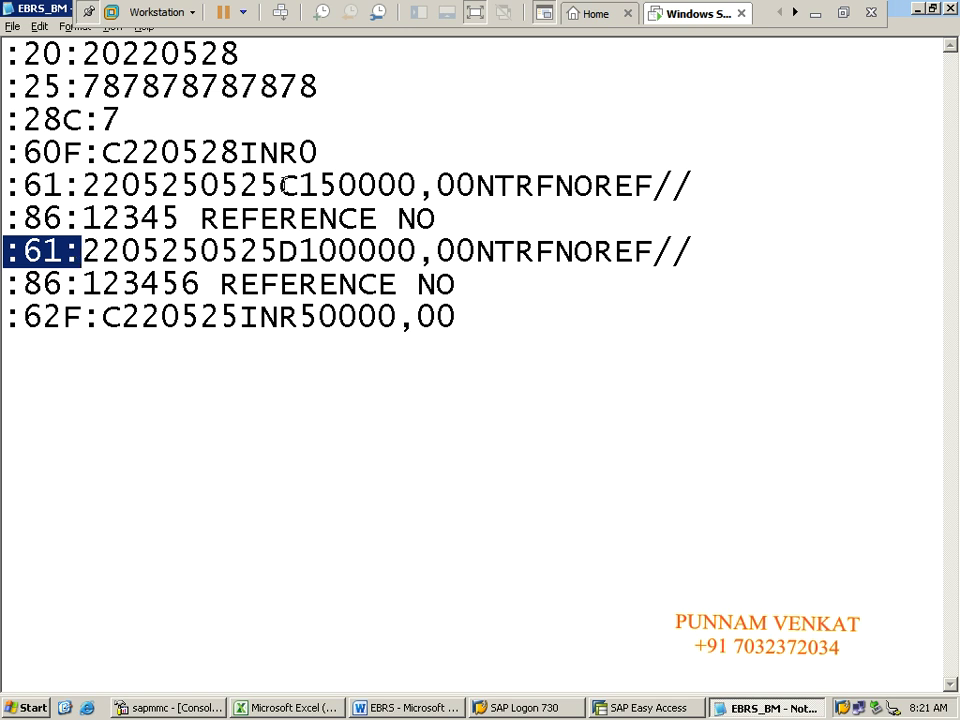
Step: Point out the C credit and D debit markers and the value date's year 22
drag(278, 186, 297, 187)
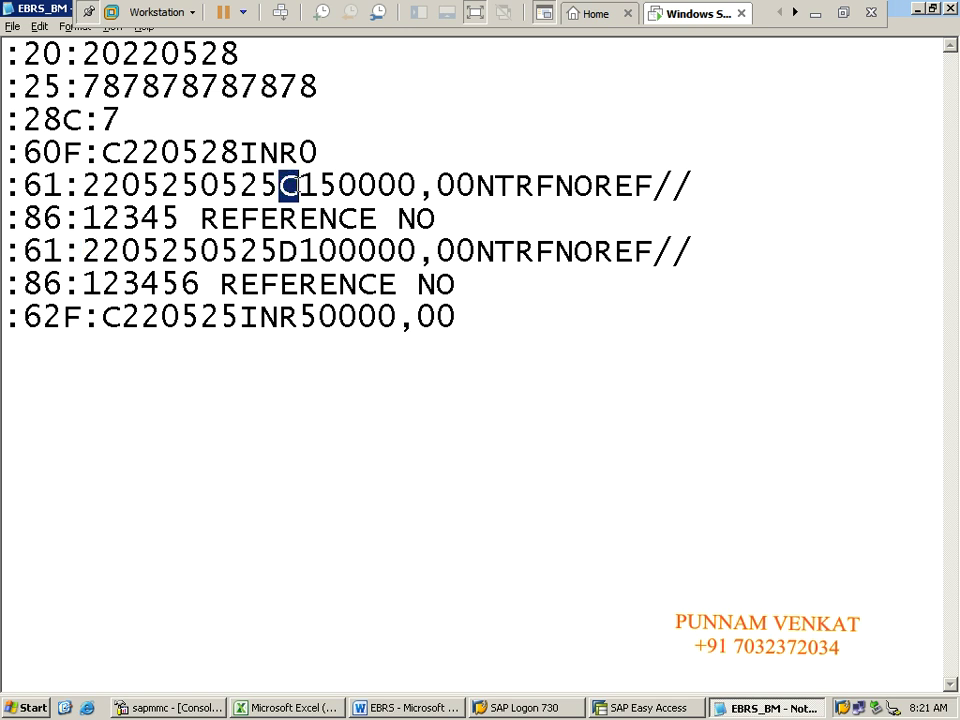
drag(278, 252, 297, 252)
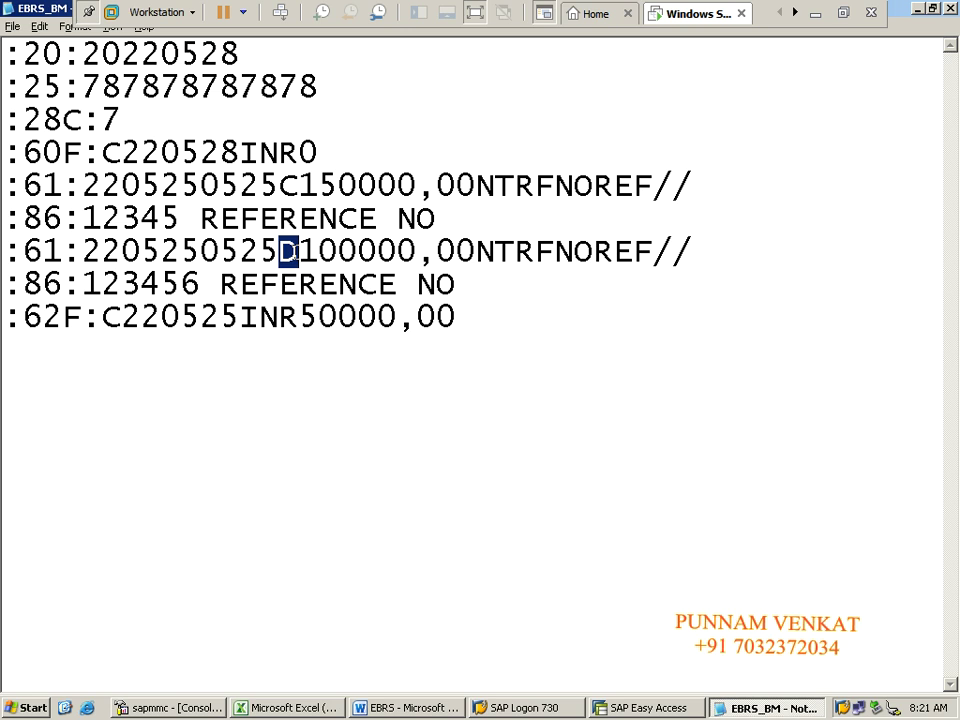
click(6, 187)
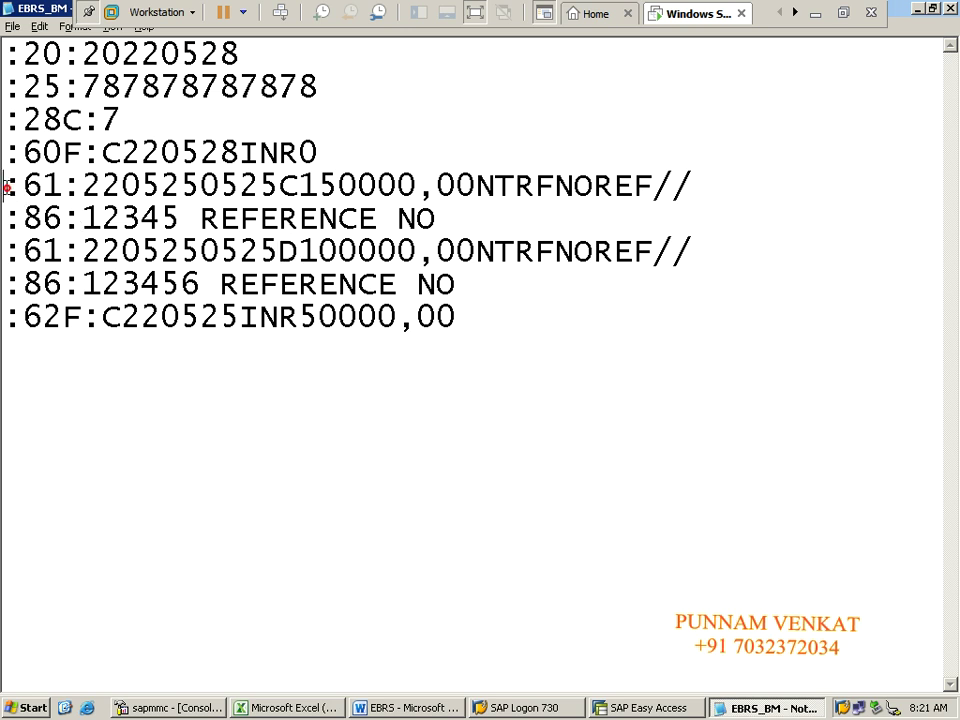
drag(6, 187, 22, 187)
click(12, 187)
click(64, 187)
drag(87, 186, 115, 186)
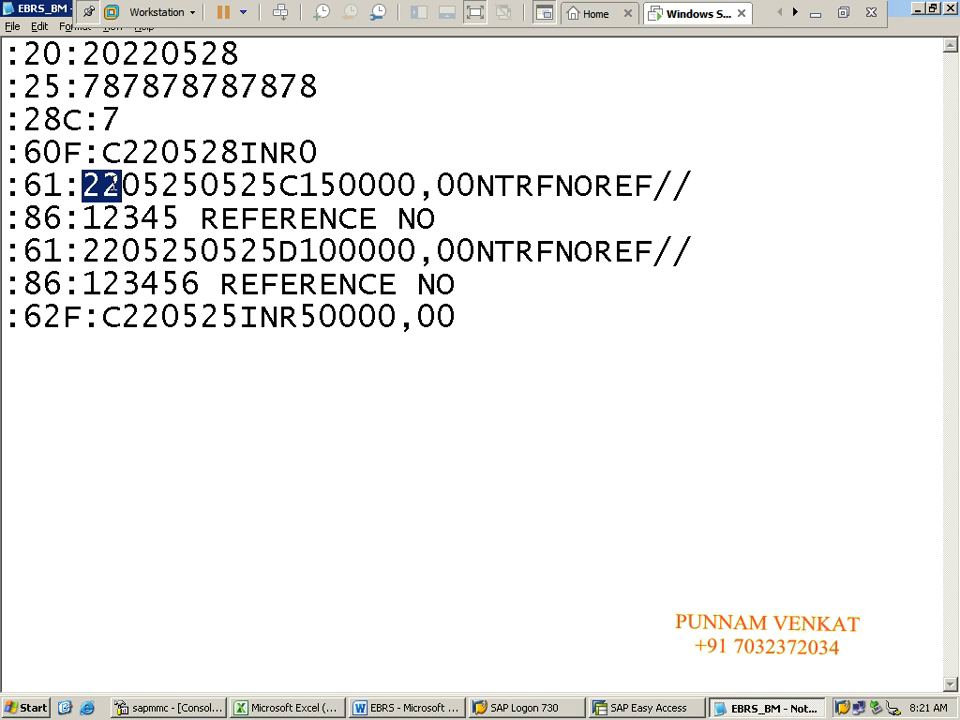
click(125, 187)
drag(125, 187, 160, 187)
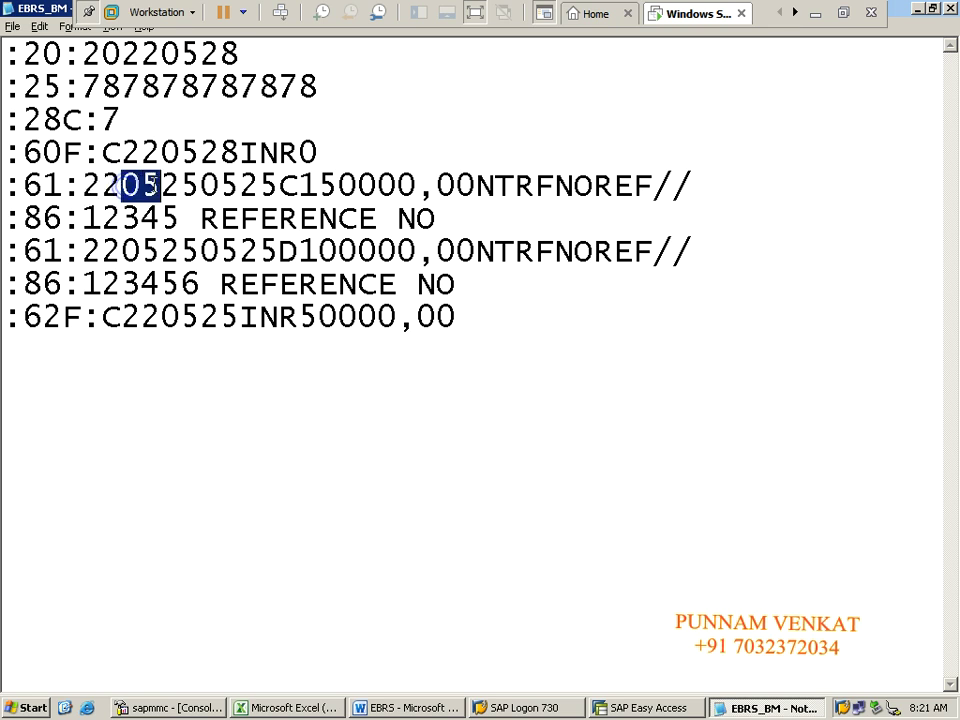
click(191, 186)
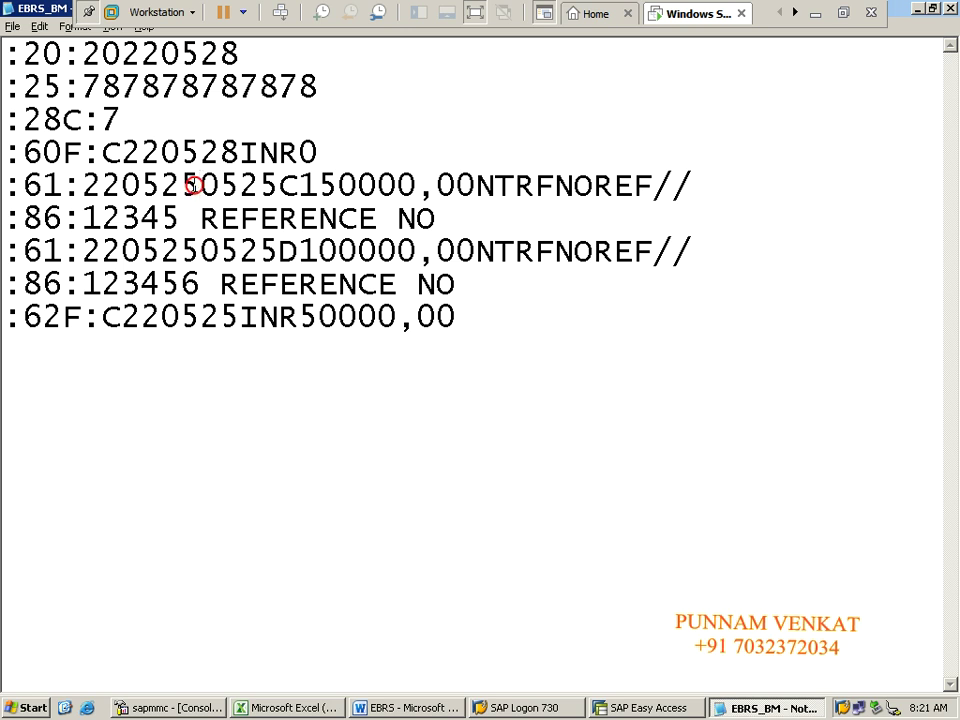
key(BackSpace)
text(8)
drag(201, 186, 229, 186)
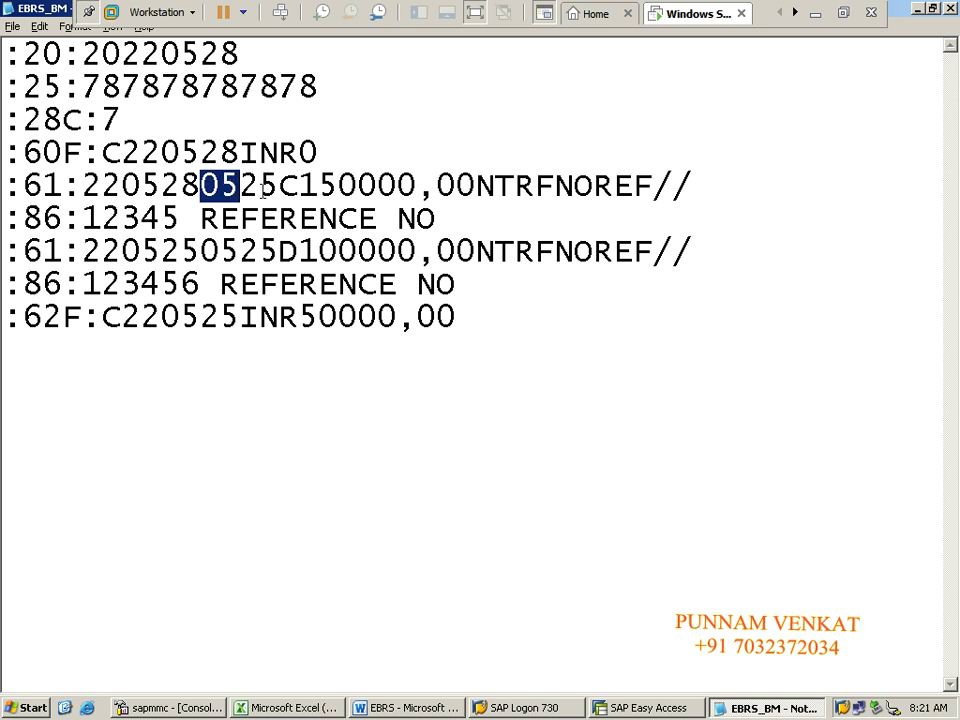
click(276, 188)
key(BackSpace)
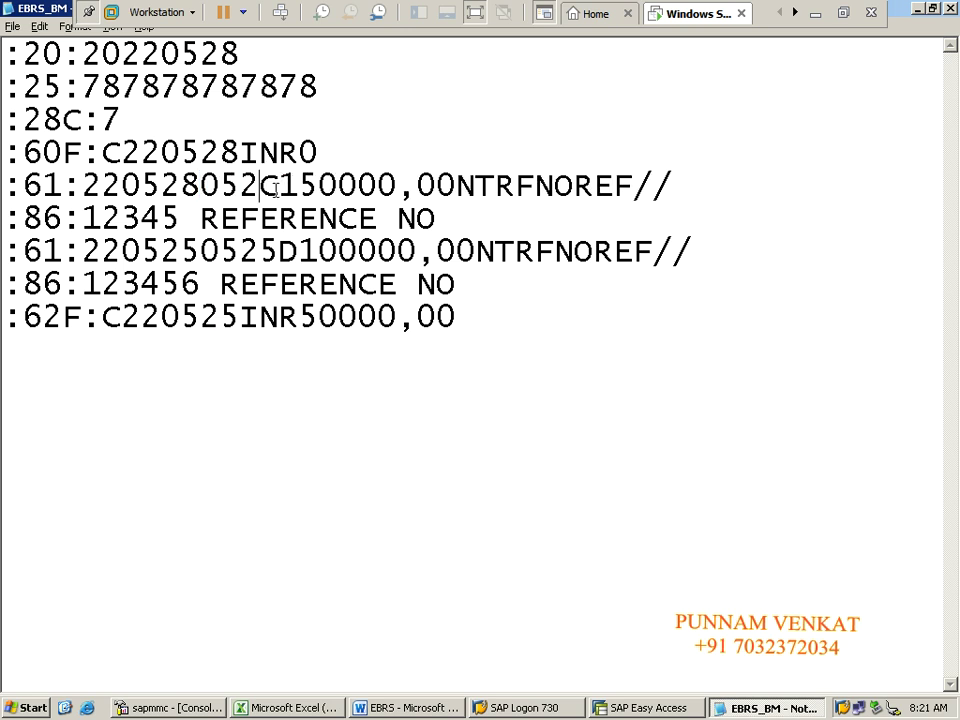
text(8)
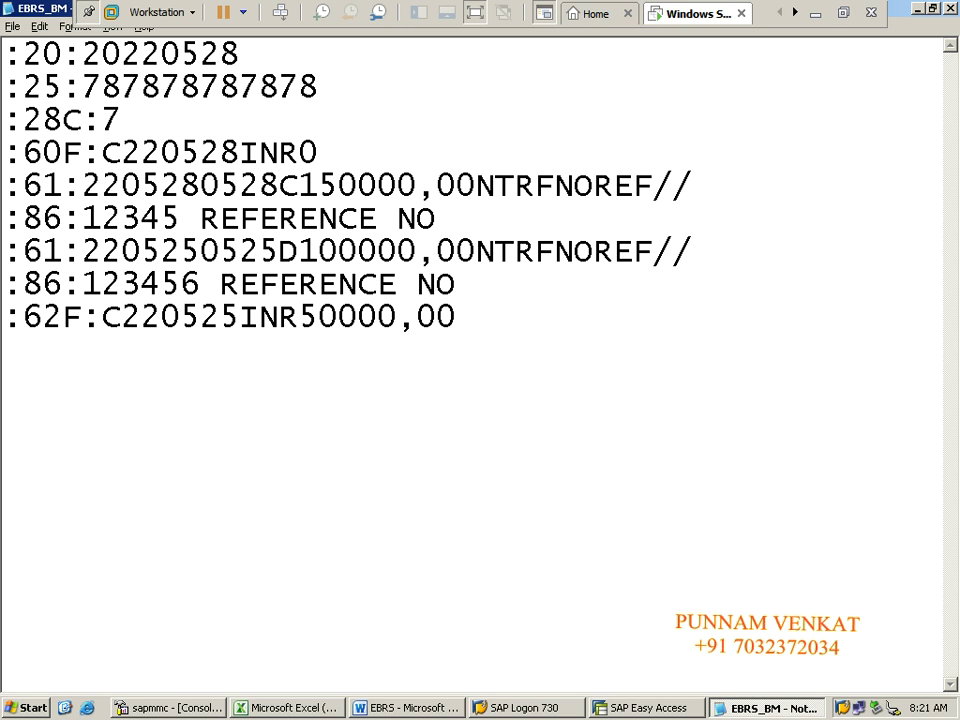
drag(278, 186, 297, 187)
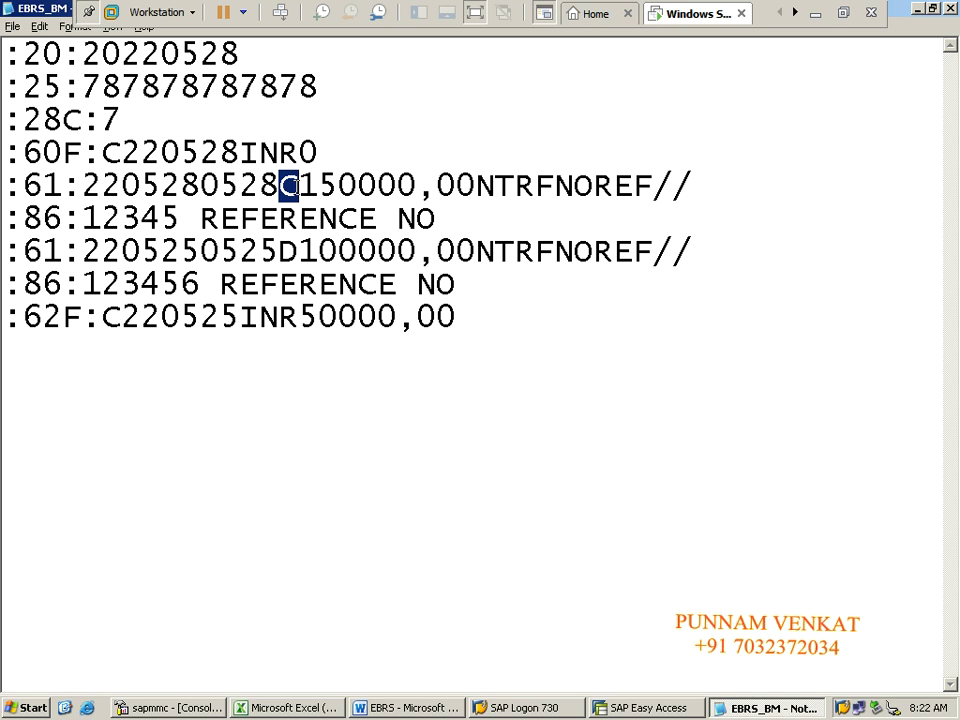
key(alt+Tab)
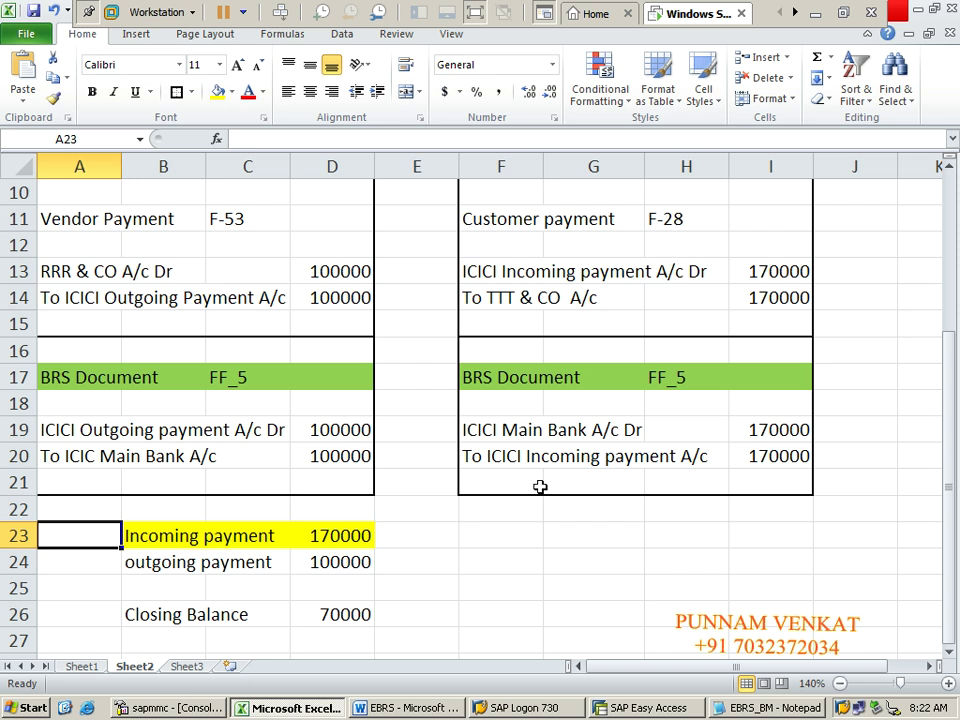
click(480, 456)
key(shift+Right)
key(shift+Right)
key(shift+Right)
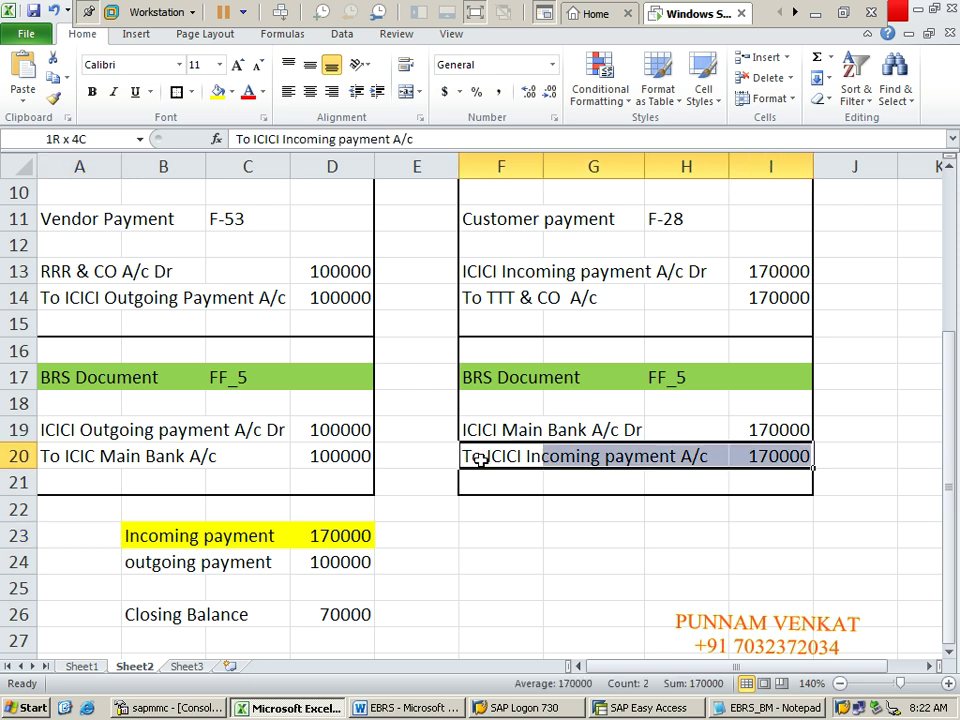
click(219, 91)
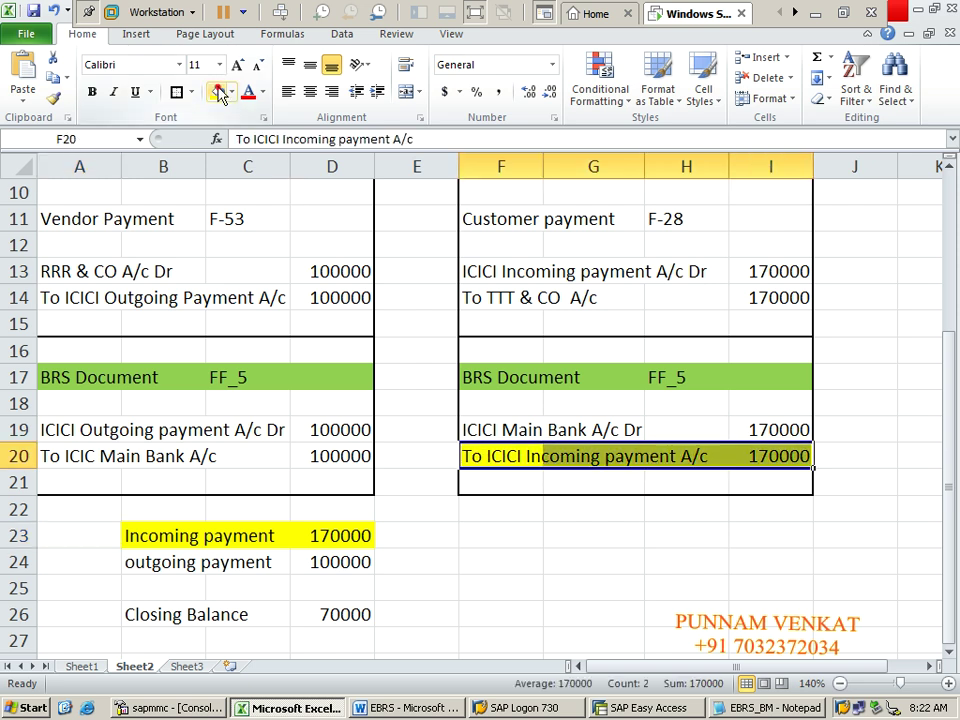
click(558, 479)
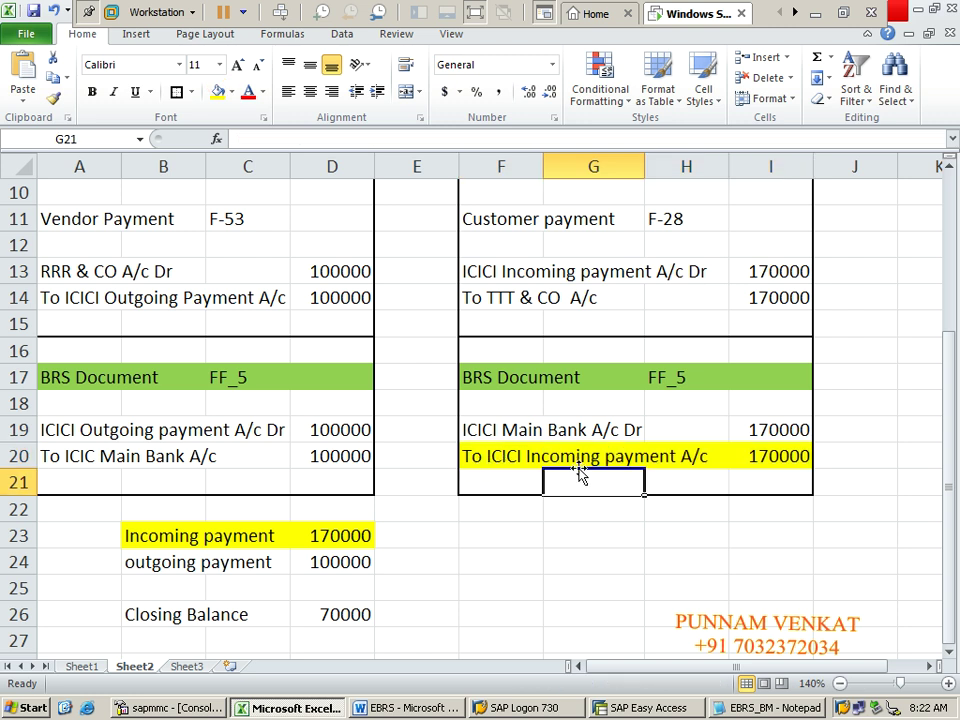
click(497, 457)
key(ctrl+shift+Right)
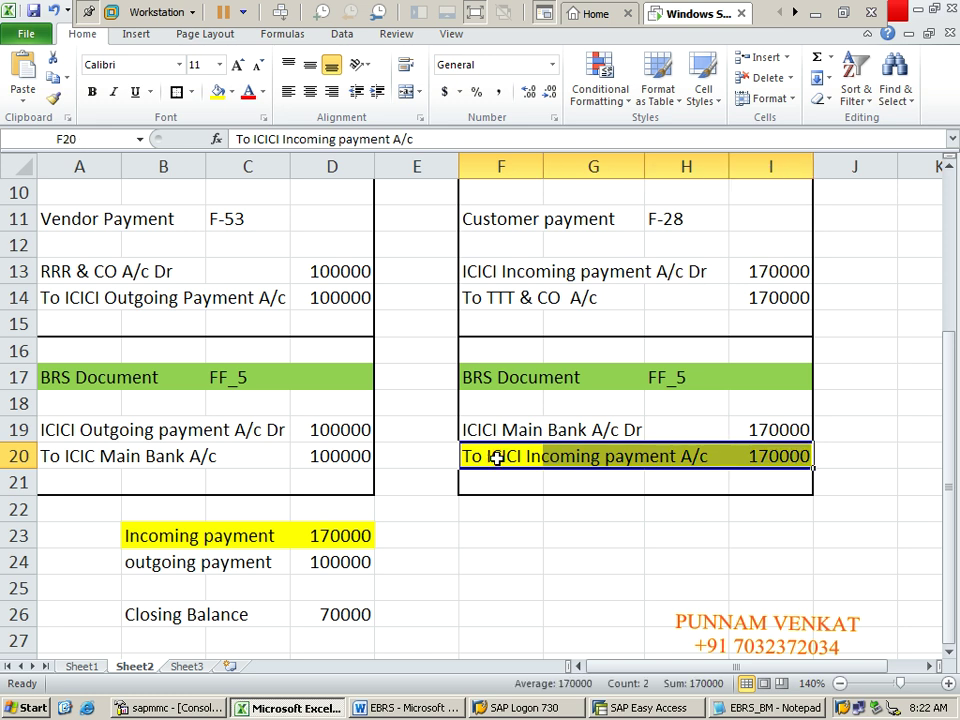
Step: Change the credit amount to C170000 and review its NTRFNOREF code and 12345 REFERENCE NO narrative
key(alt+Tab)
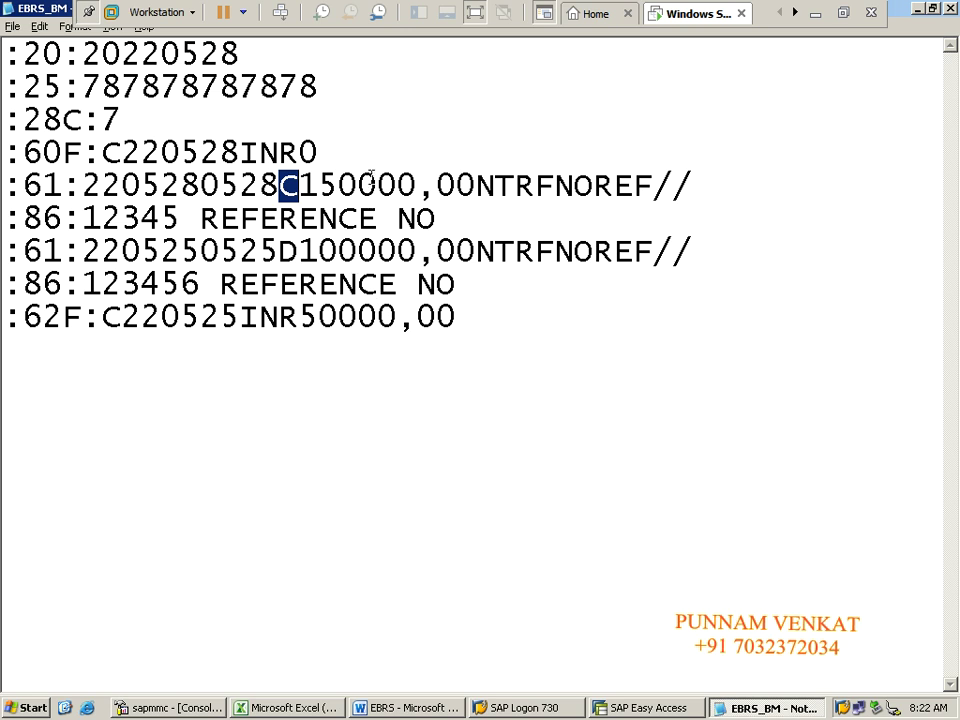
click(337, 185)
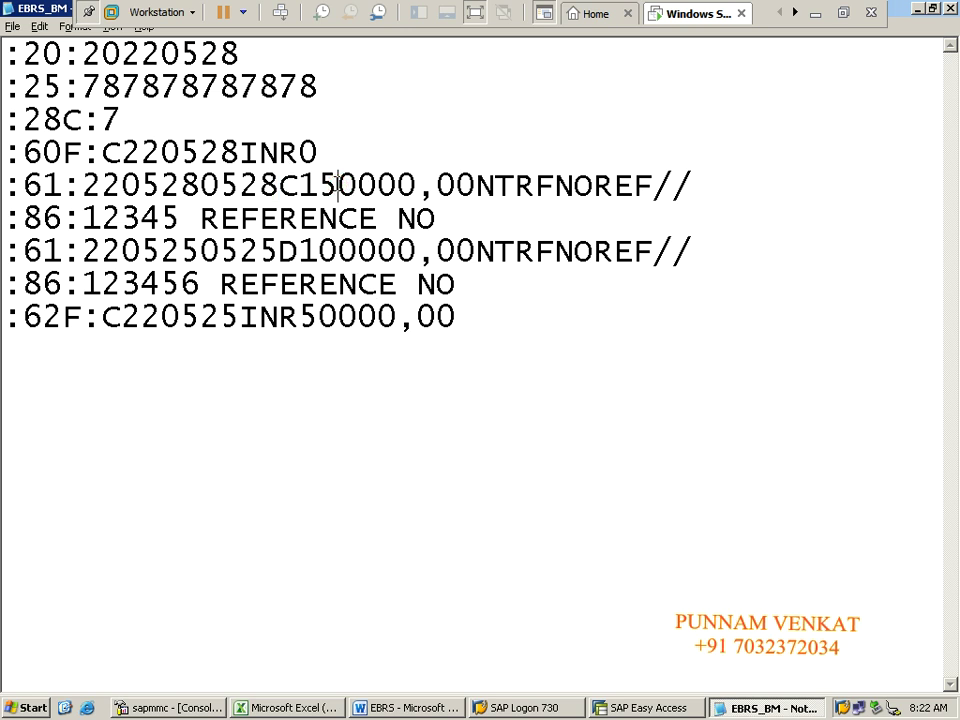
key(BackSpace)
text(7)
drag(476, 188, 645, 187)
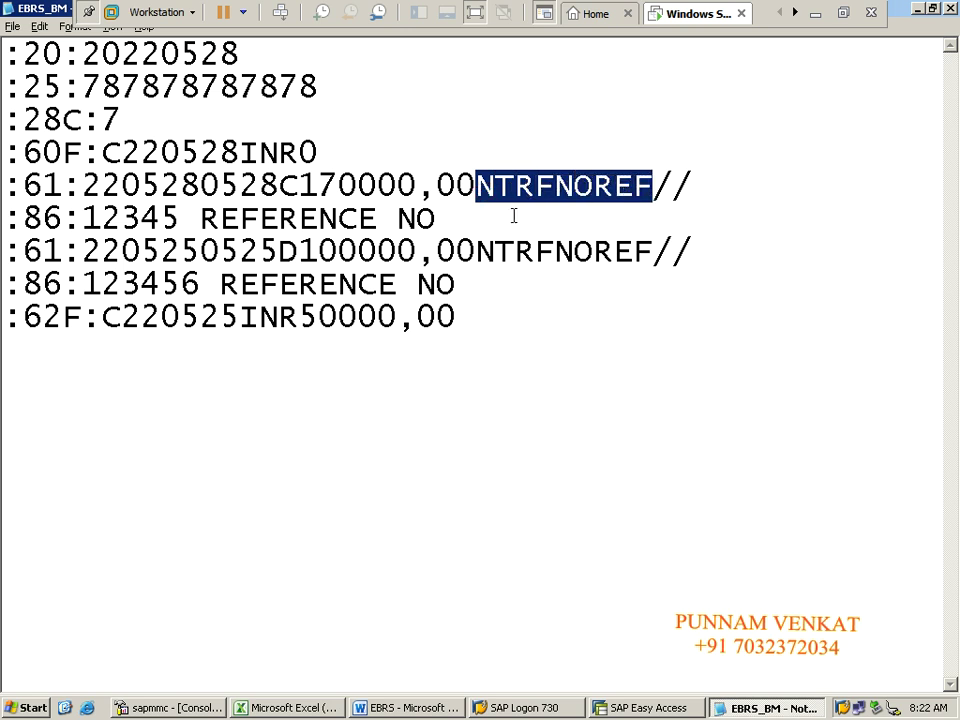
click(575, 190)
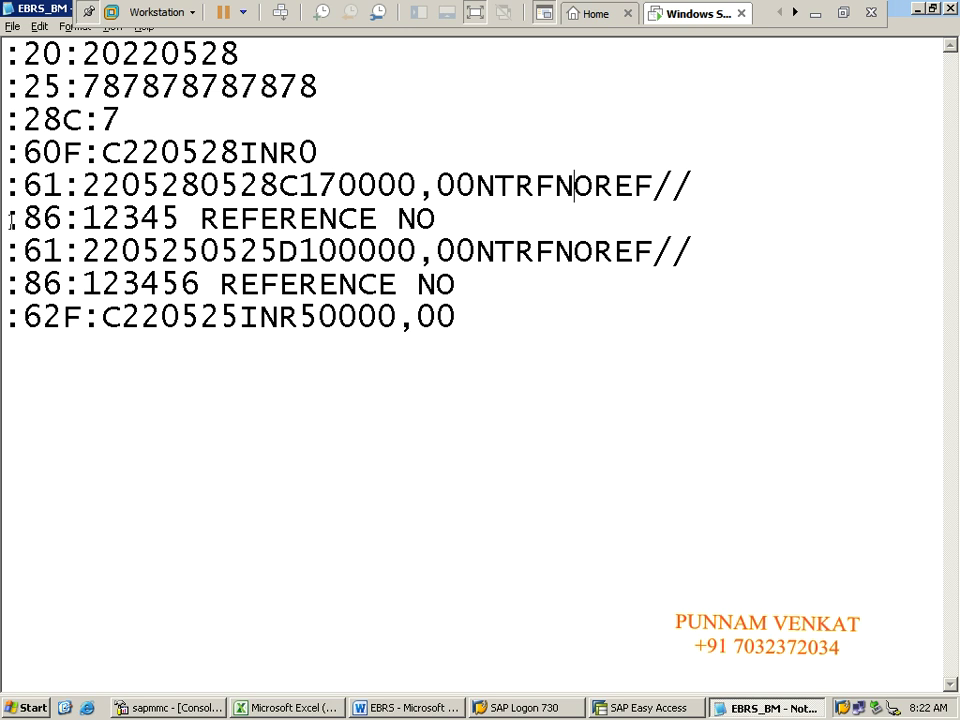
drag(5, 220, 432, 210)
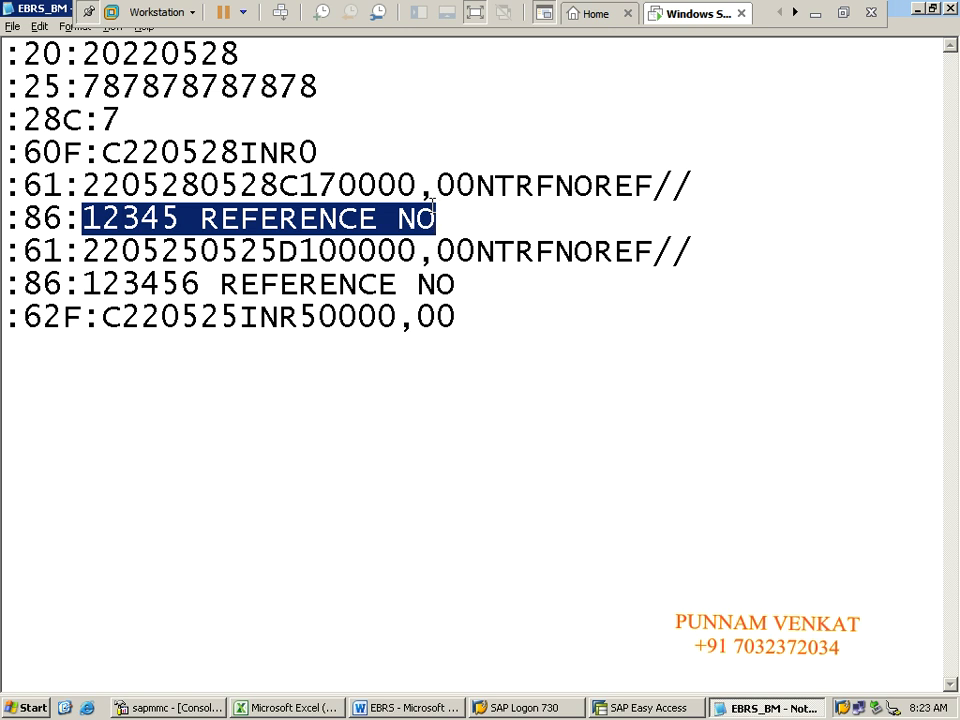
click(270, 215)
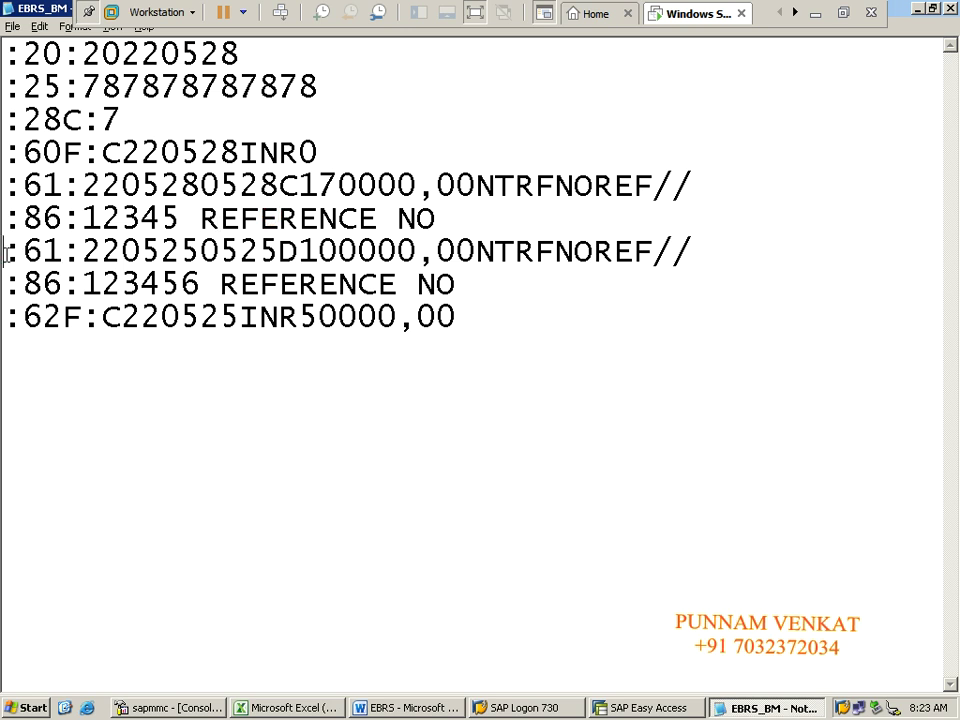
drag(8, 253, 679, 252)
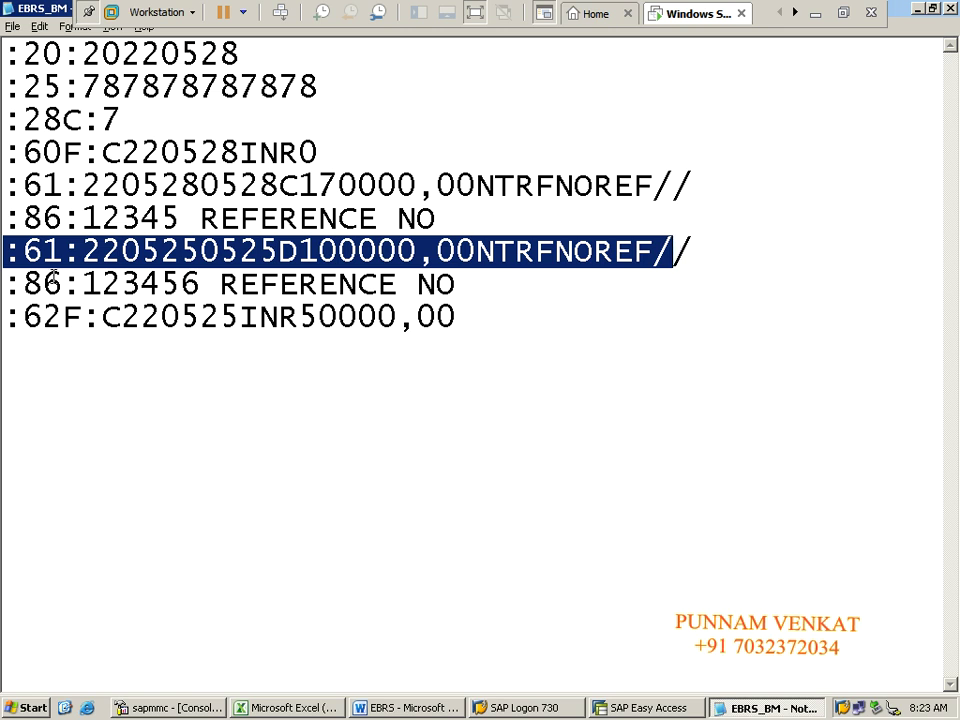
click(108, 262)
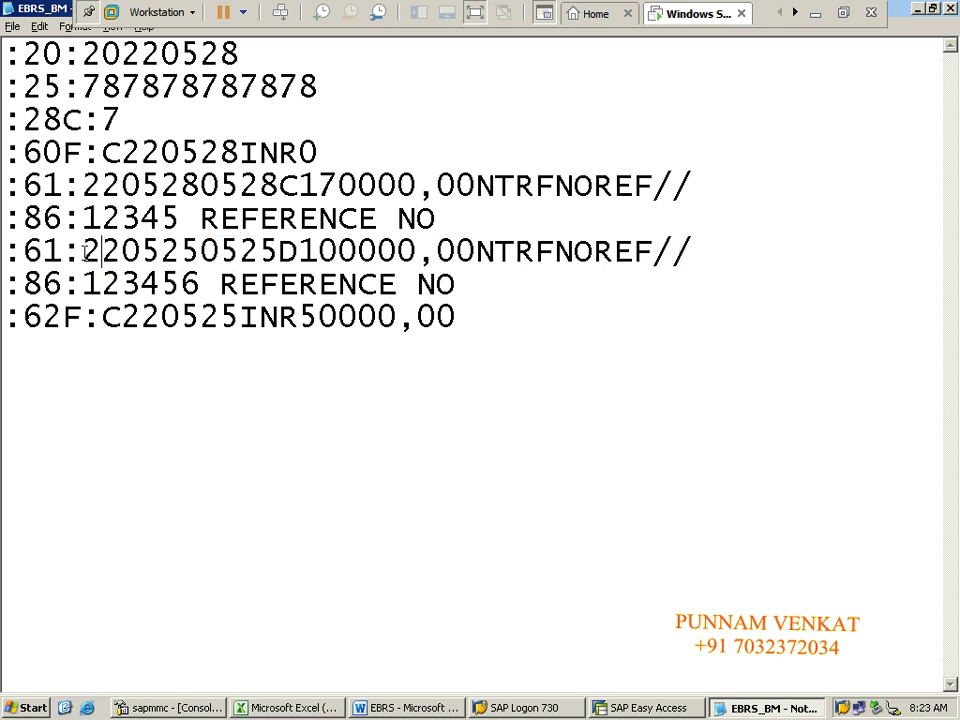
drag(85, 253, 160, 252)
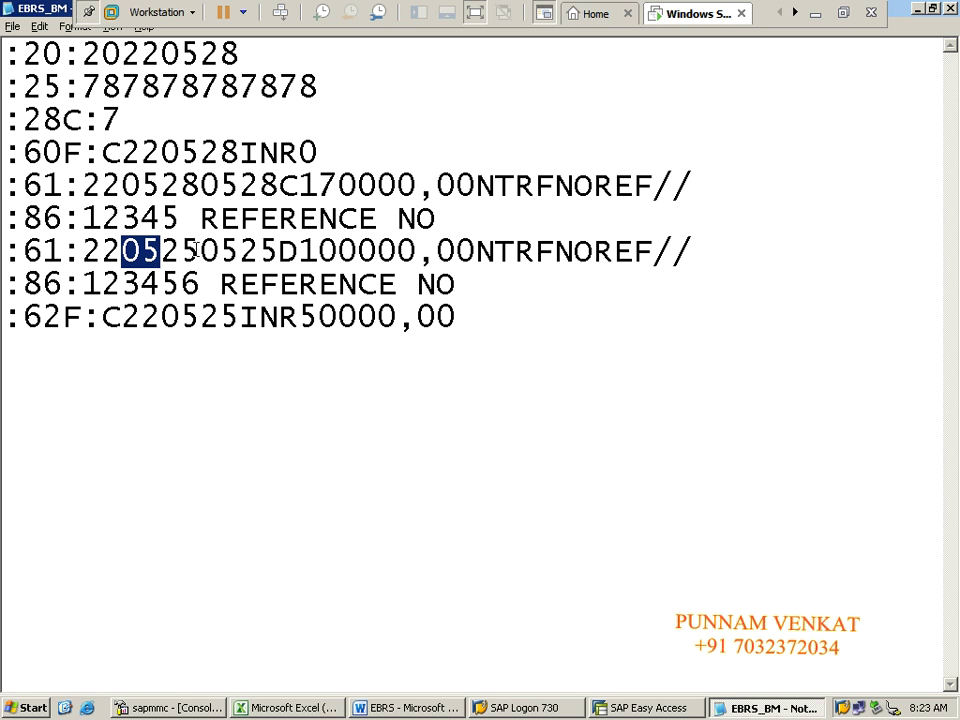
click(198, 251)
key(BackSpace)
text(8)
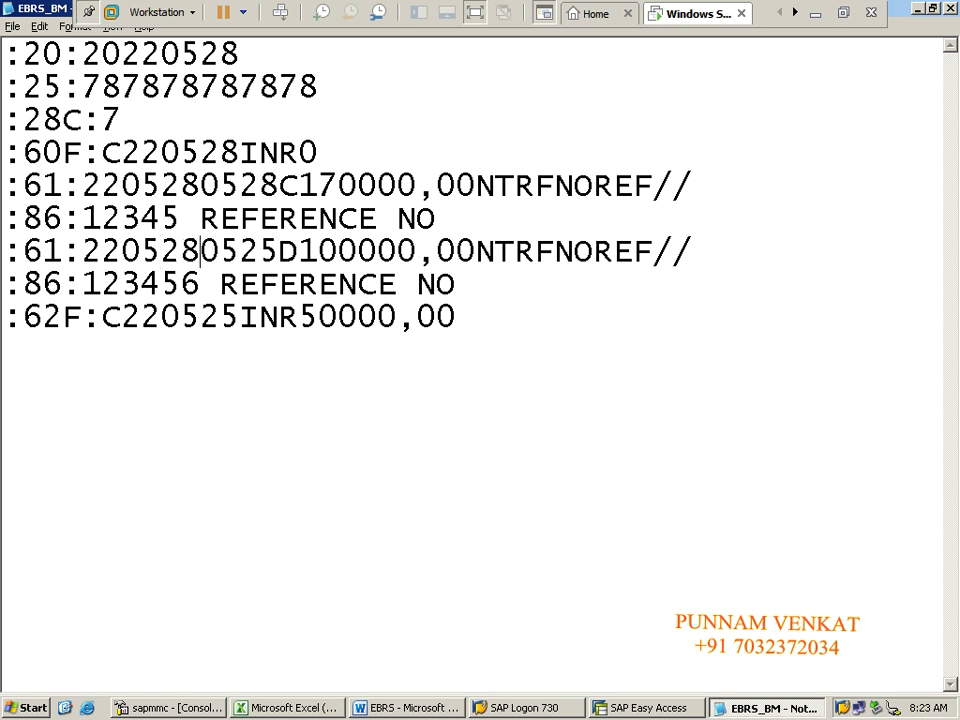
drag(82, 251, 240, 255)
click(164, 252)
click(201, 252)
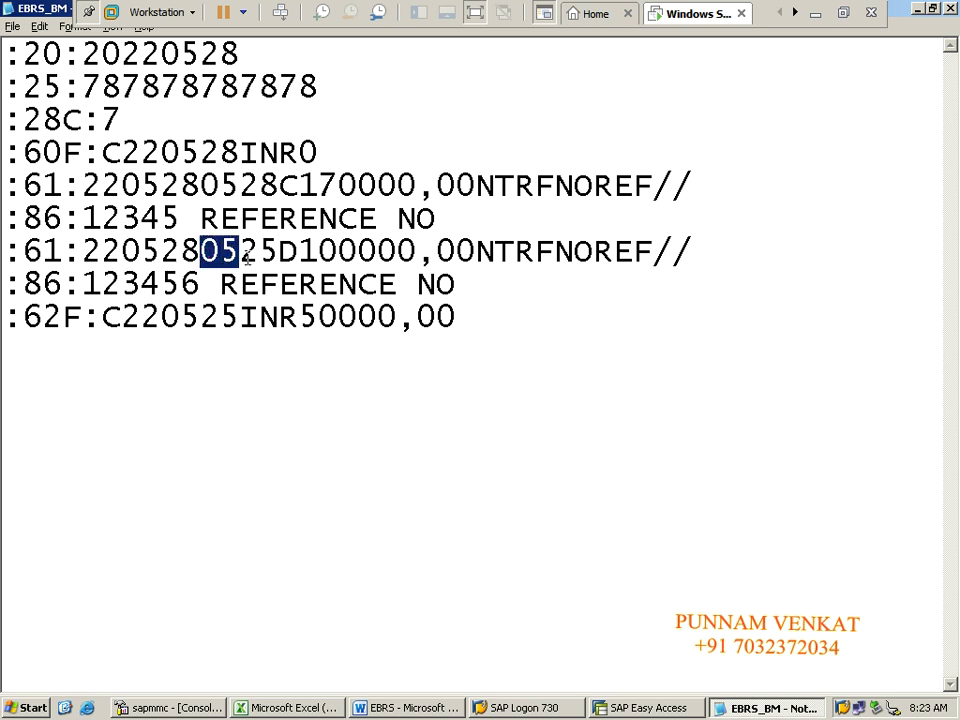
click(242, 255)
click(261, 254)
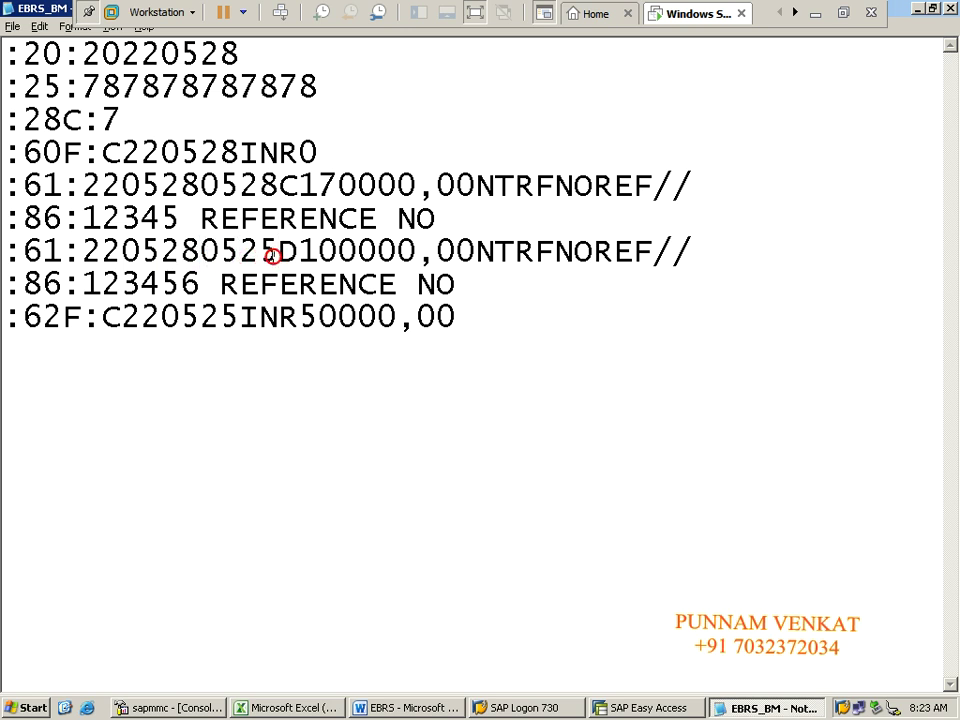
key(BackSpace)
text(8)
Step: Review the corrected year, day and month parts of the debit line's dates
drag(89, 248, 278, 252)
click(162, 250)
click(197, 250)
click(246, 252)
click(283, 252)
Step: Fill the ICICI Outgoing payment A/c Dr 100000 row A19:D19 yellow, then return to Notepad
key(alt+Tab)
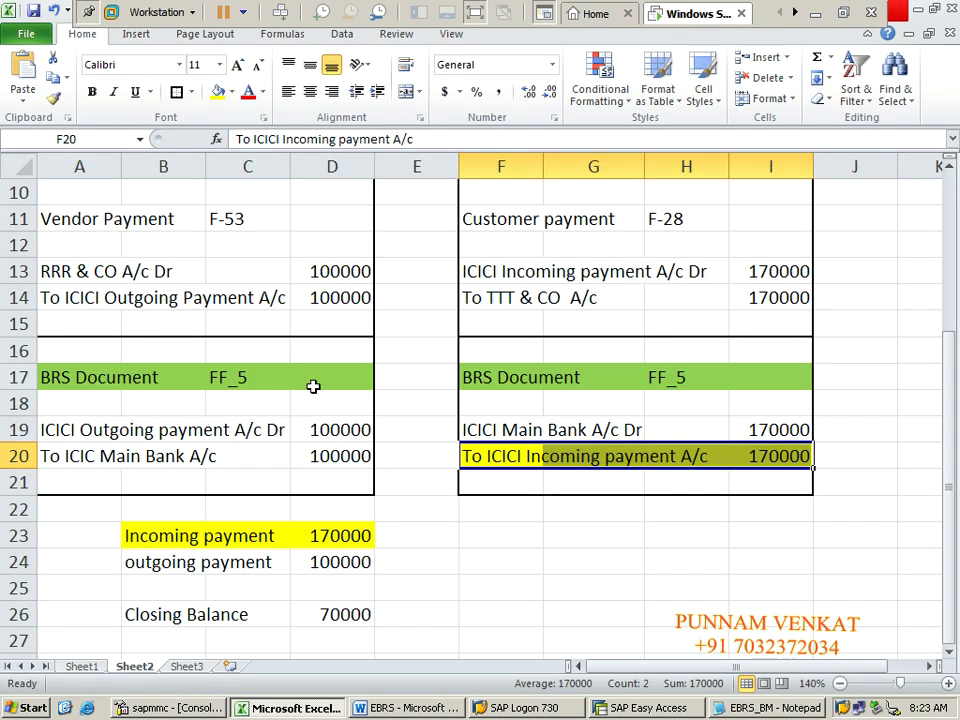
drag(60, 430, 332, 430)
click(218, 92)
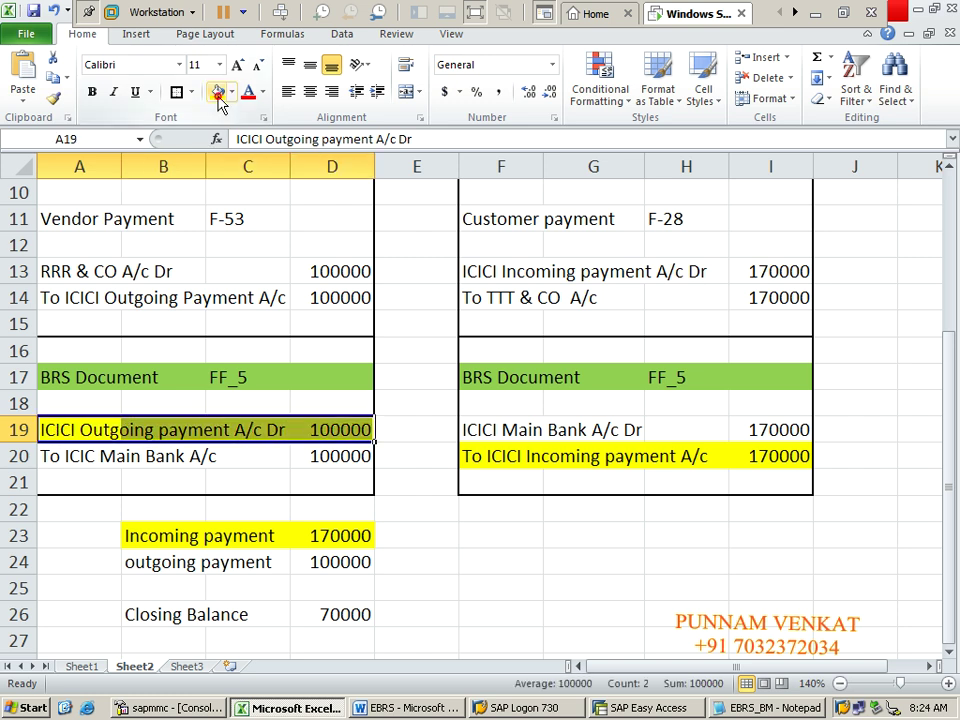
click(183, 456)
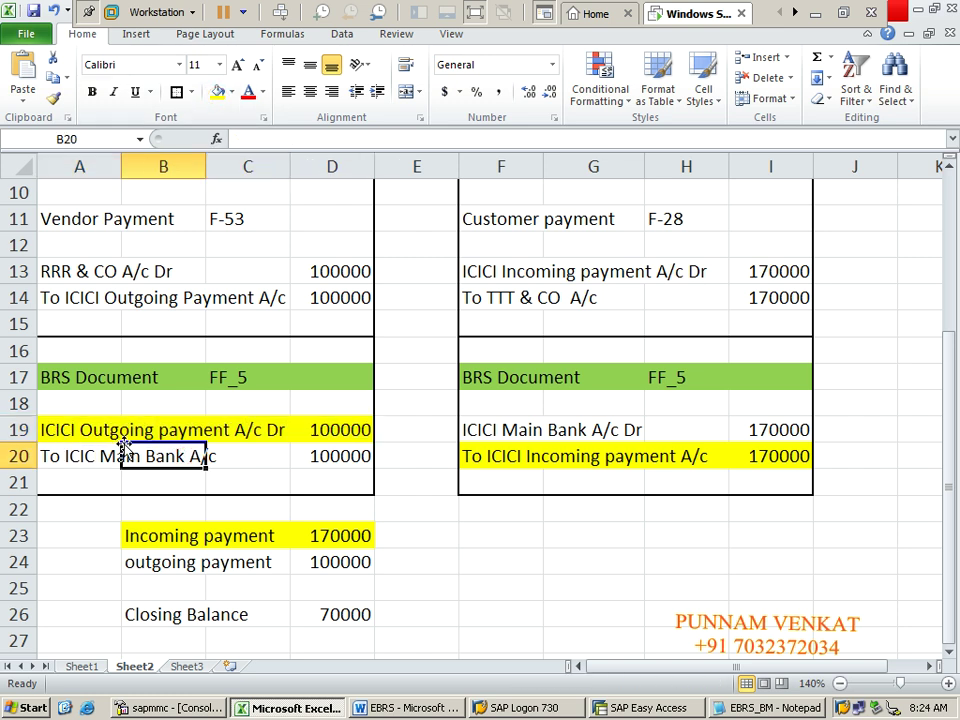
click(60, 452)
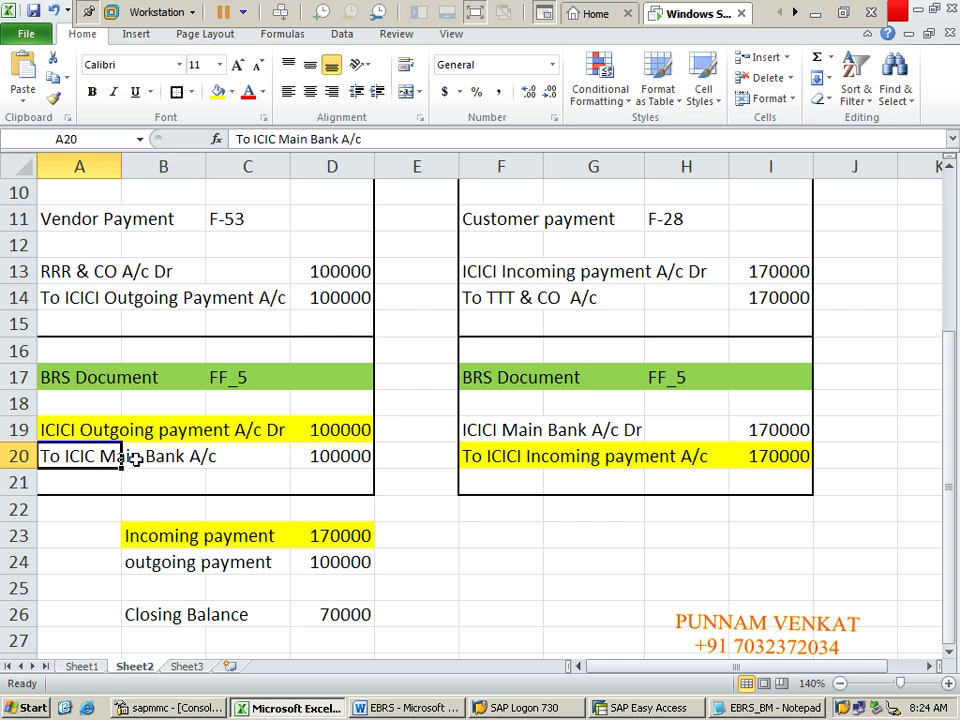
key(alt+Tab)
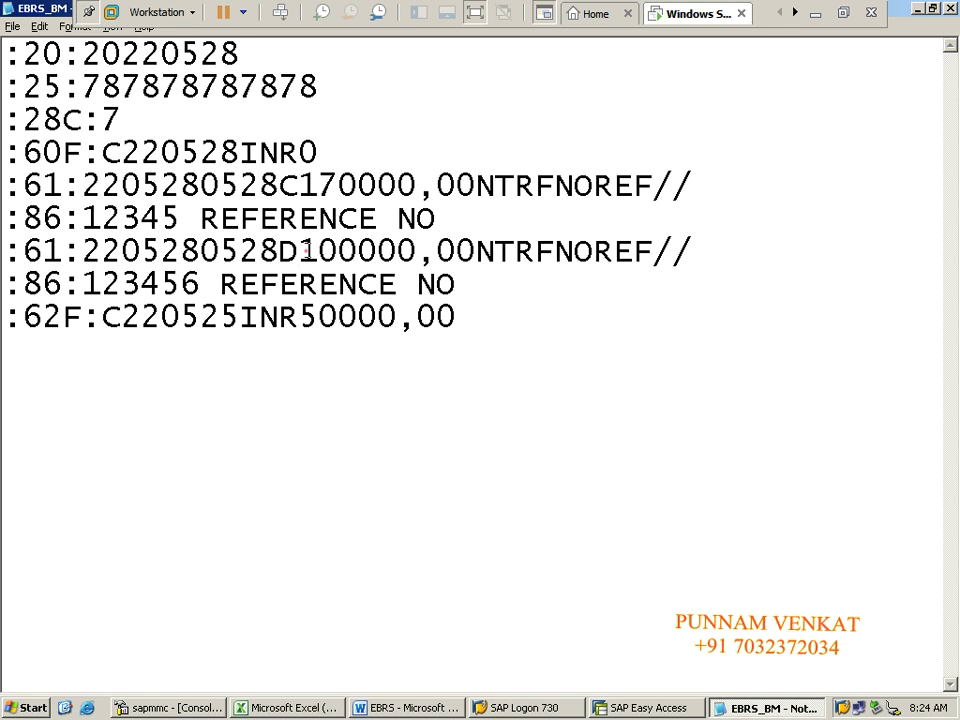
Step: Review the debit amount 100000,00, its NTRFNOREF code, :86 reference and :62F closing balance line
drag(302, 252, 473, 252)
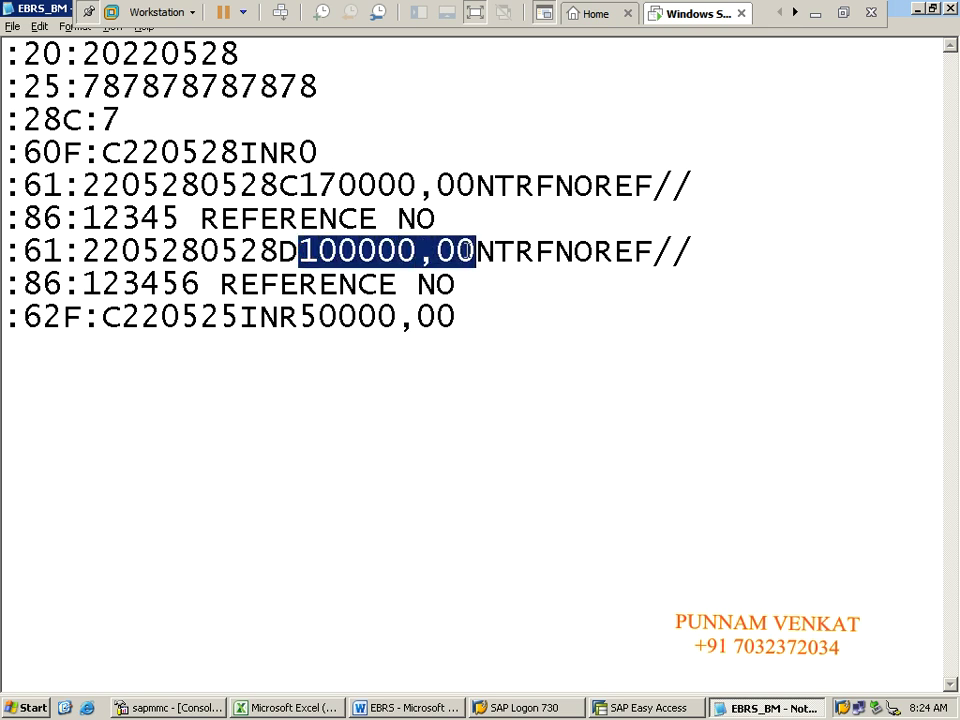
click(385, 252)
drag(396, 252, 645, 255)
click(505, 265)
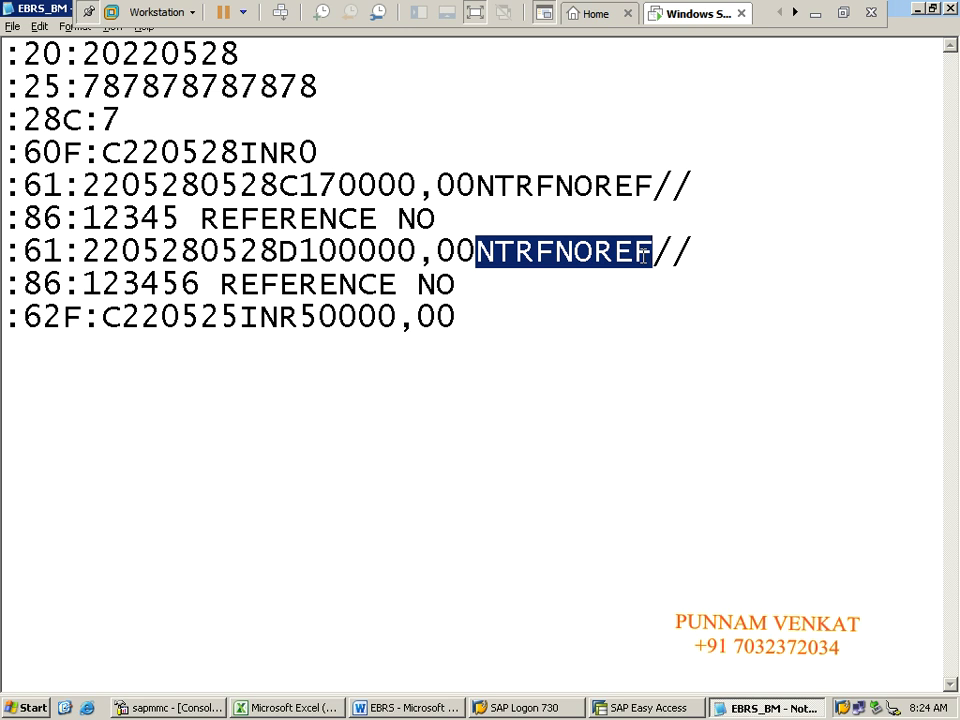
click(613, 287)
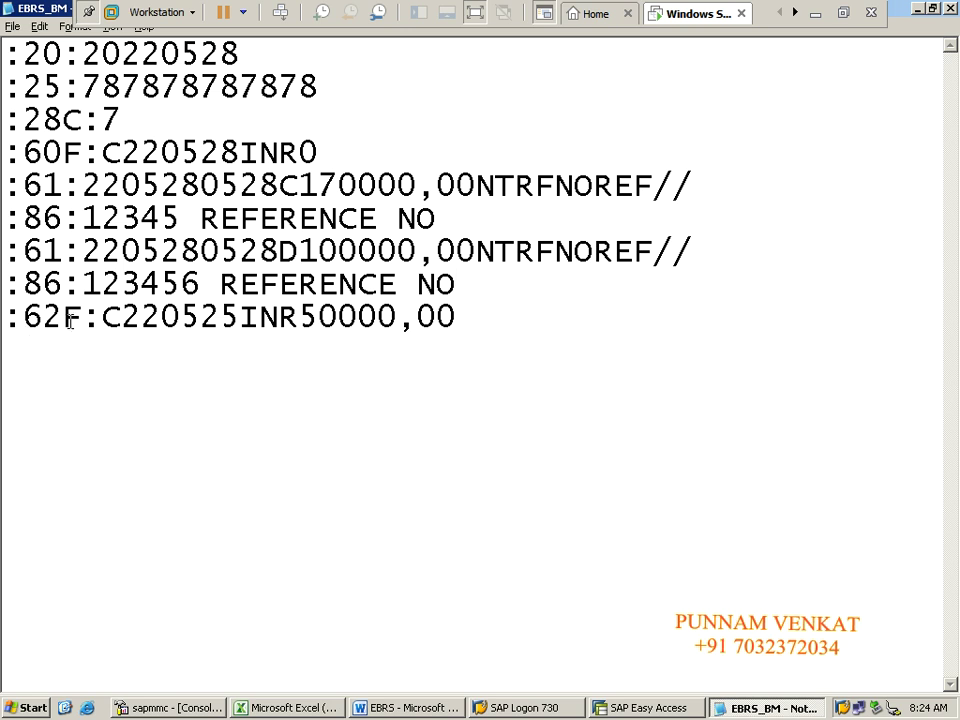
drag(8, 282, 463, 285)
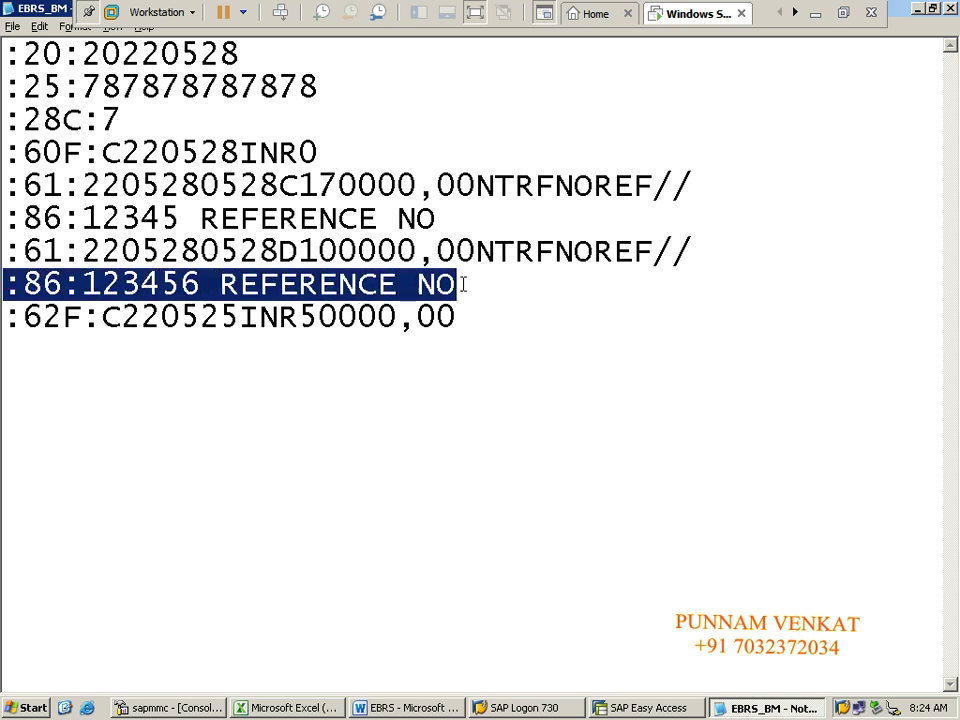
click(463, 285)
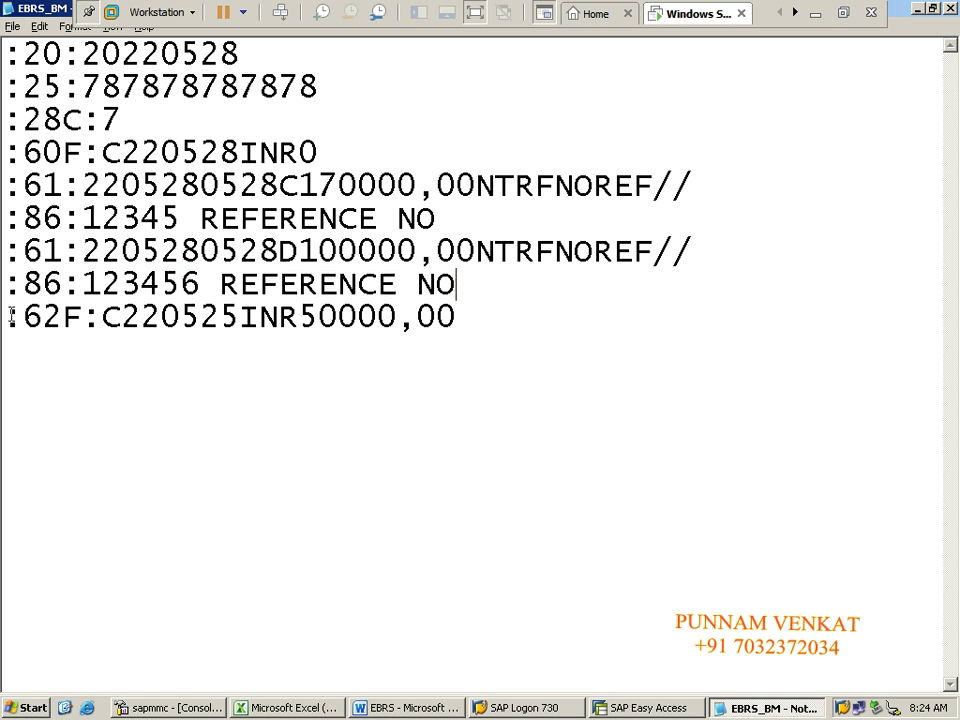
drag(8, 316, 467, 323)
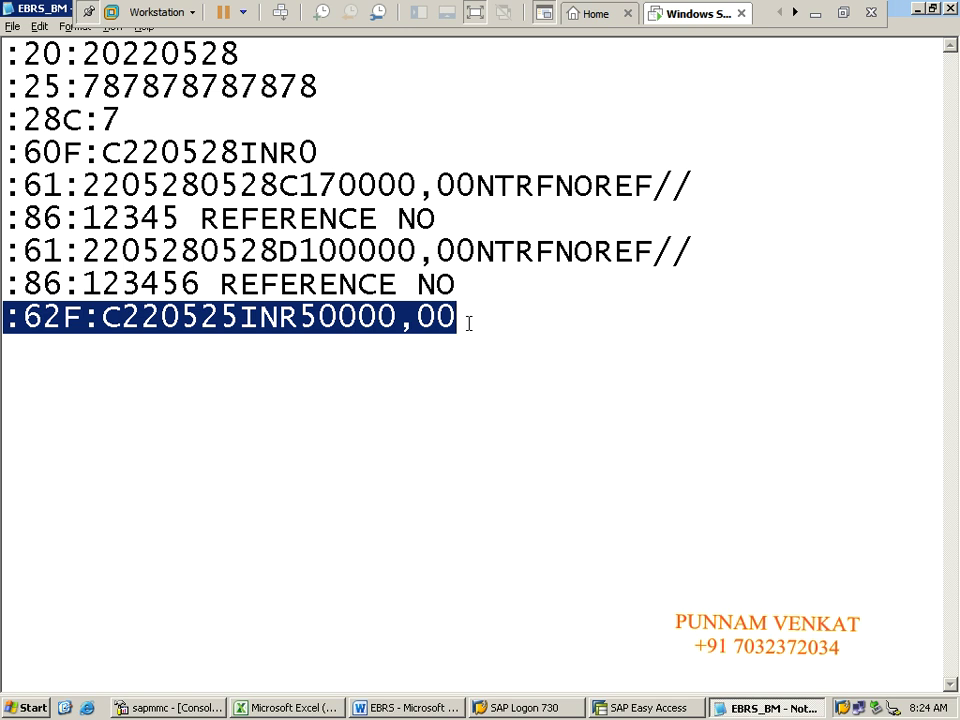
click(328, 388)
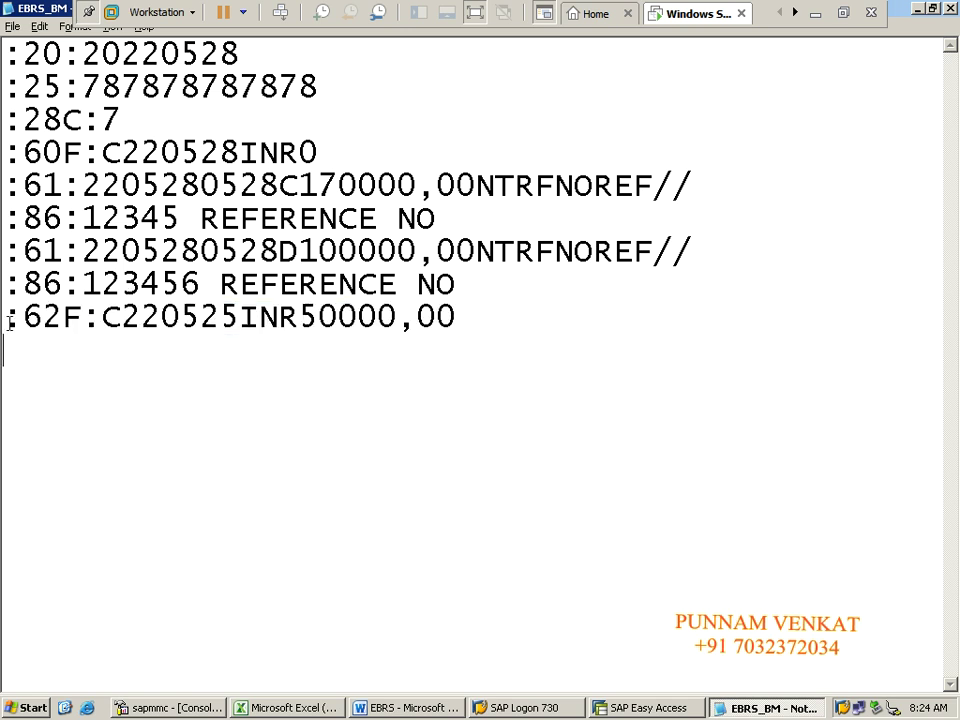
Step: Change the :62F closing date to C220528, leaving the amount INR50000,00
drag(9, 322, 102, 318)
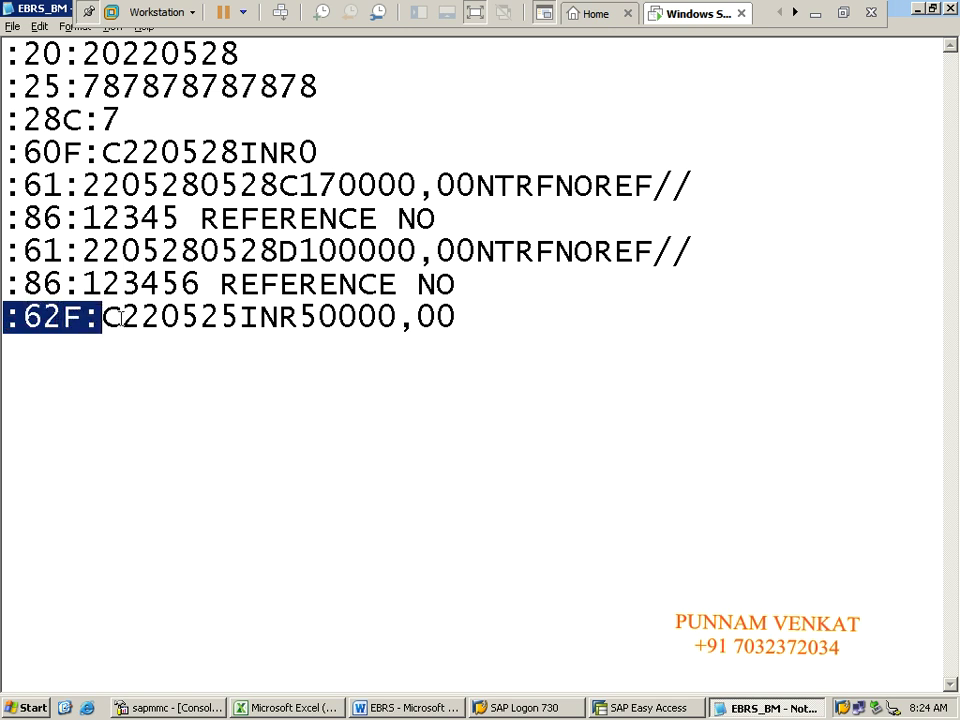
click(120, 318)
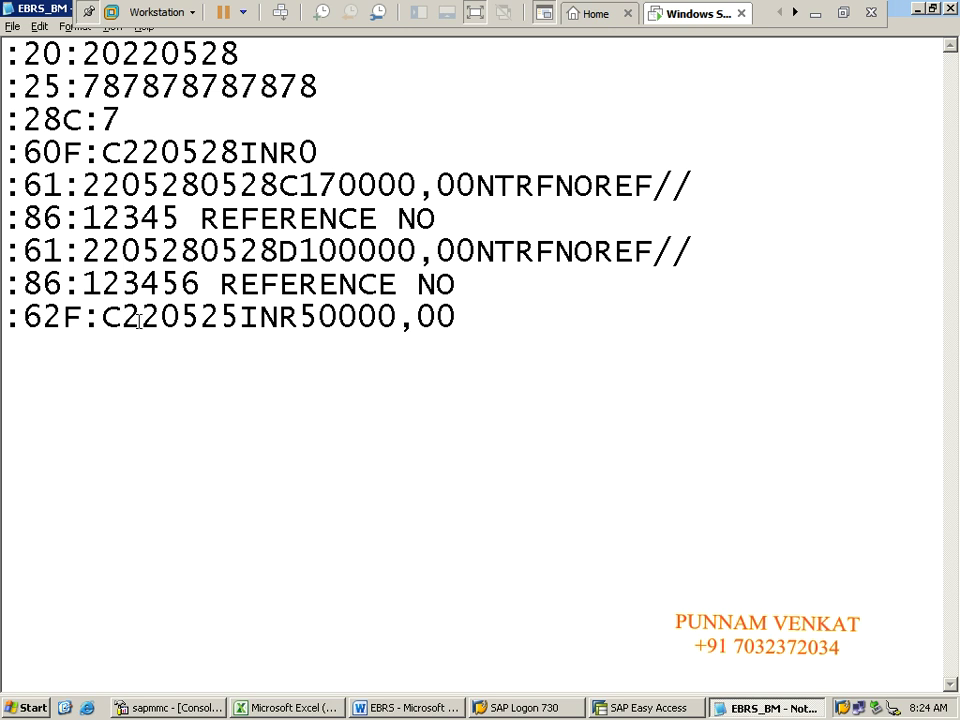
drag(121, 318, 196, 317)
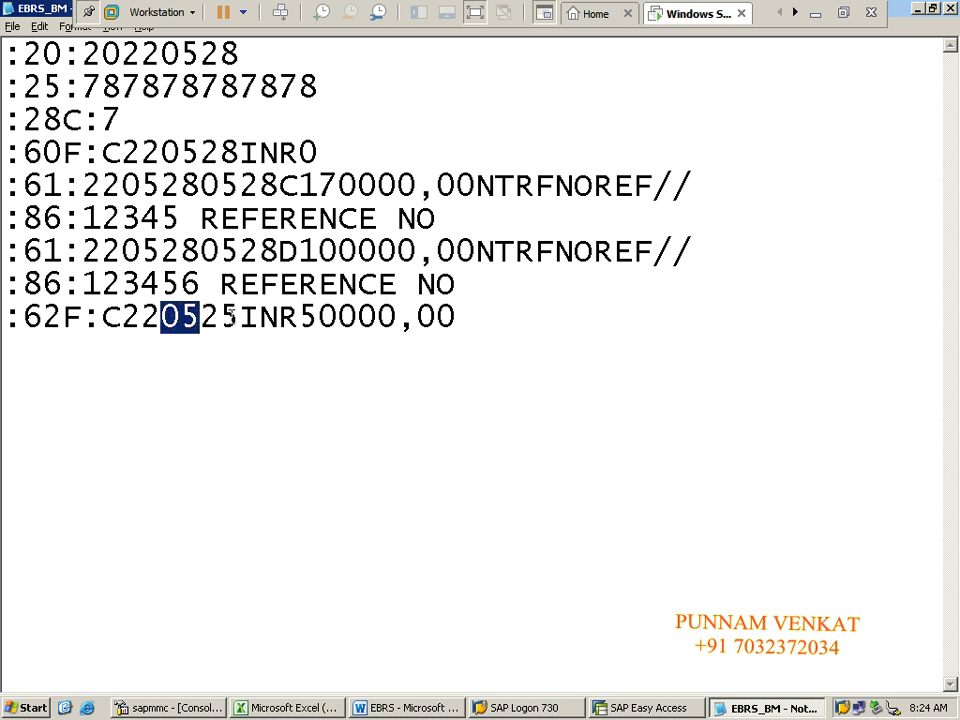
click(221, 318)
key(BackSpace)
text(8)
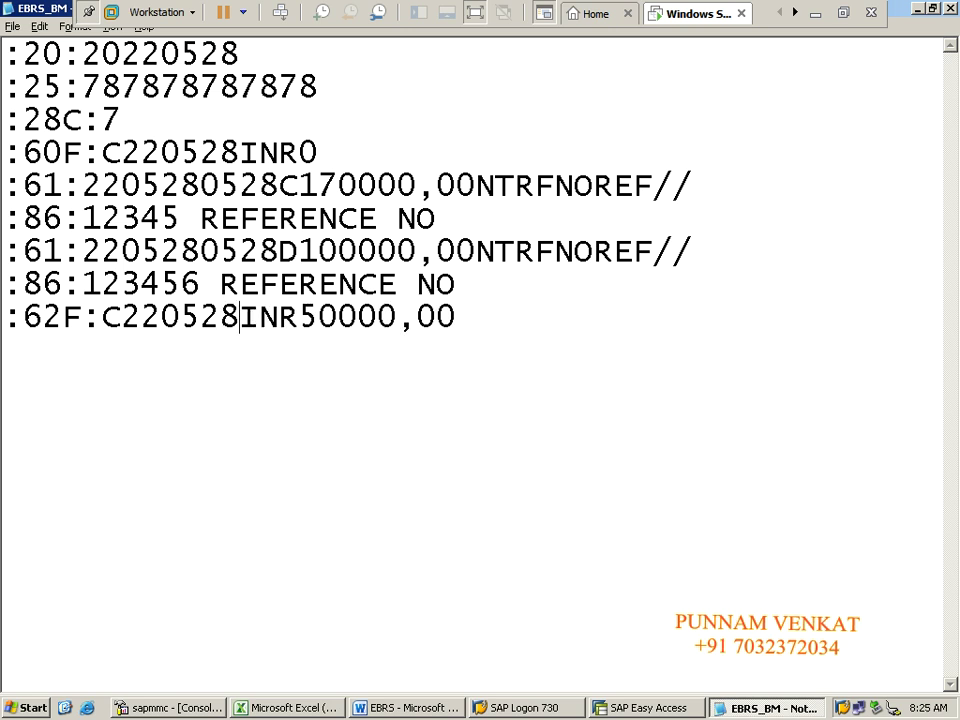
click(320, 318)
Step: Fill the Closing Balance 70000 cells B26:D26 with green
key(alt+Tab)
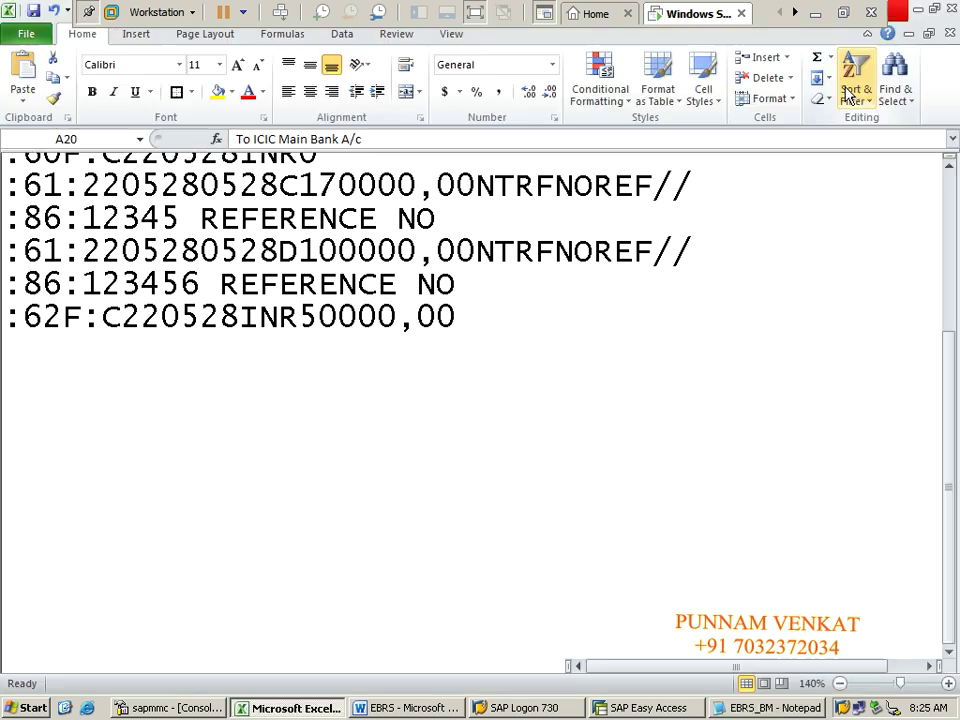
click(207, 603)
key(Down)
key(Down)
key(Down)
key(Down)
key(Down)
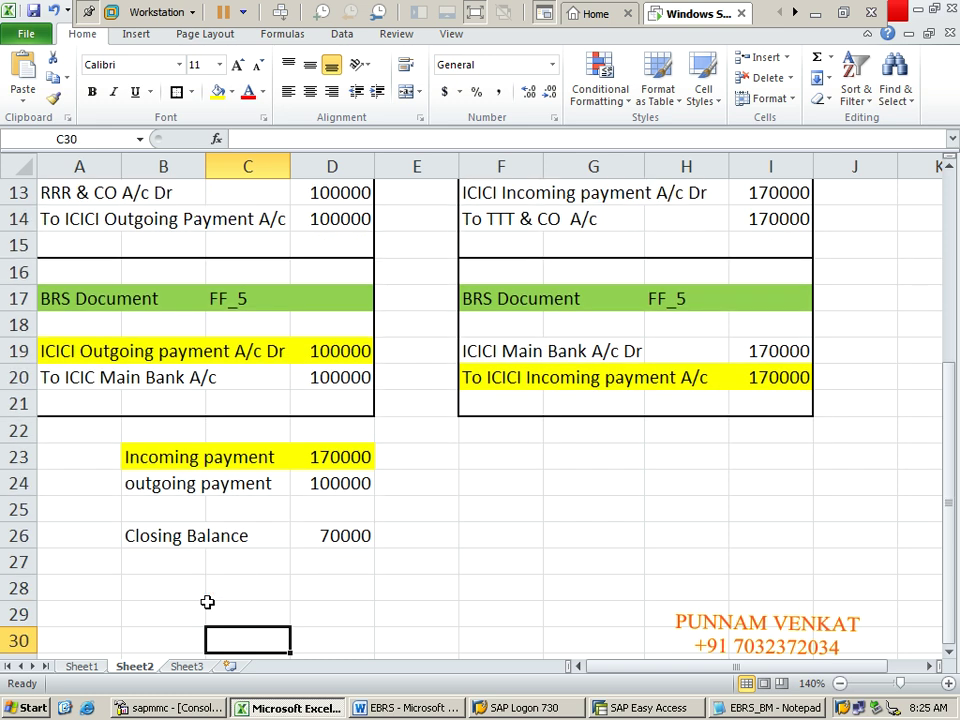
click(142, 525)
click(137, 510)
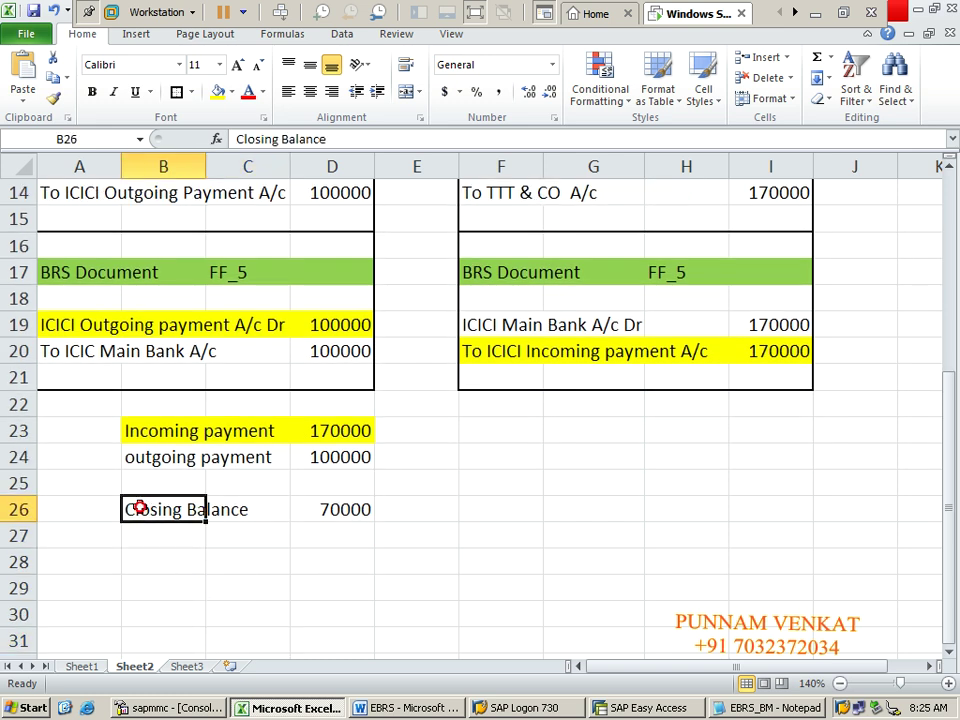
key(shift+Right)
key(shift+Right)
key(shift+Right)
key(shift+Left)
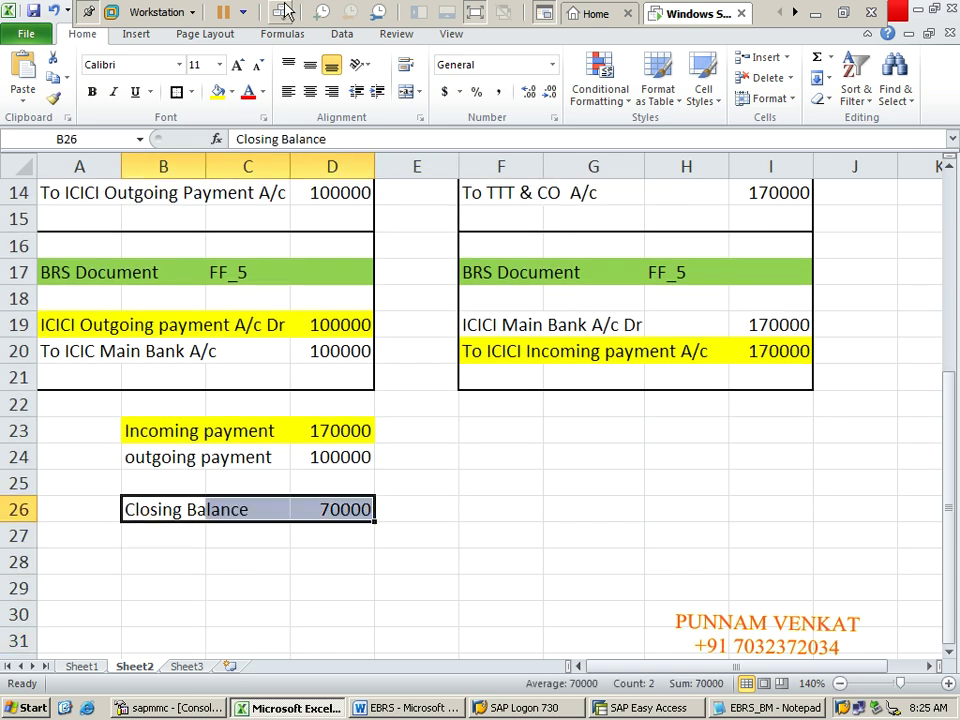
click(231, 92)
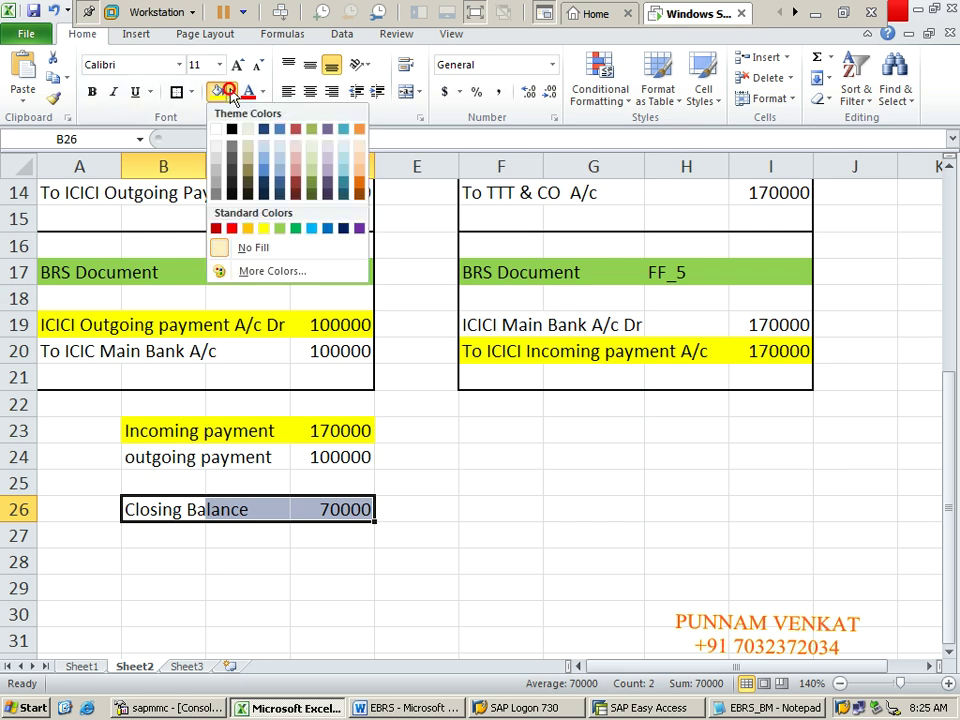
click(277, 228)
click(266, 552)
key(alt+Tab)
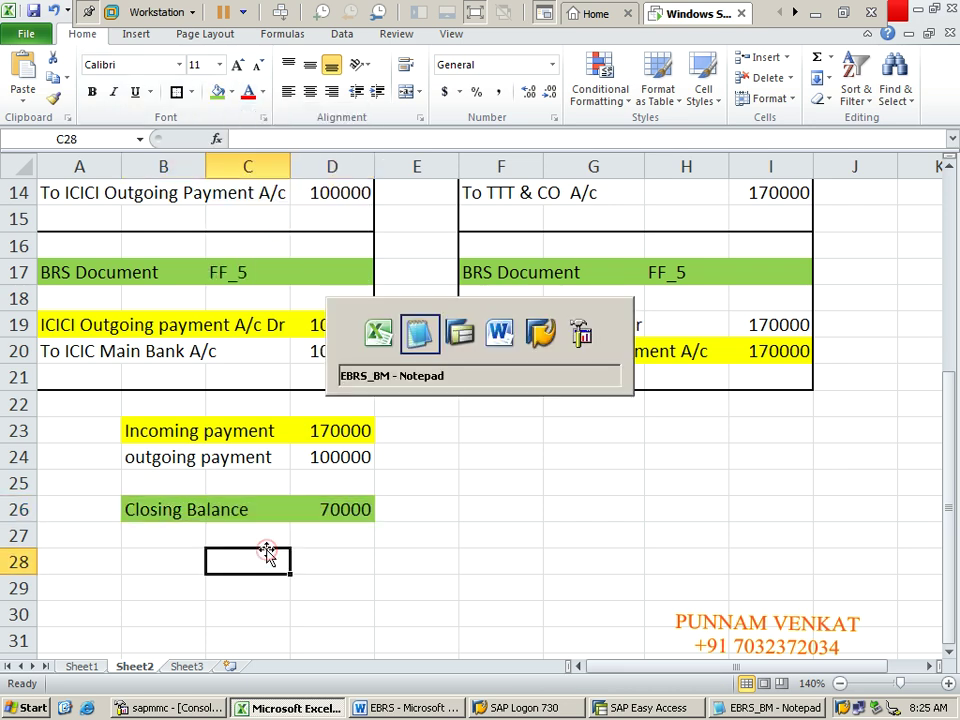
Step: Change the :62F closing balance to INR70000,00 and compare it against the :60F opening line
key(BackSpace)
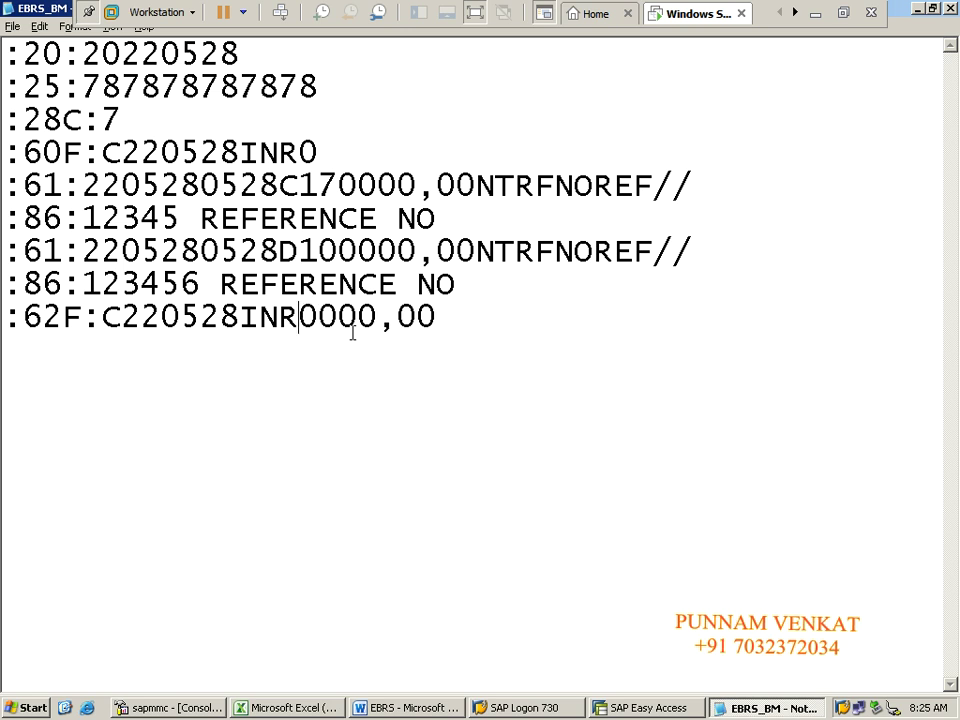
text(7)
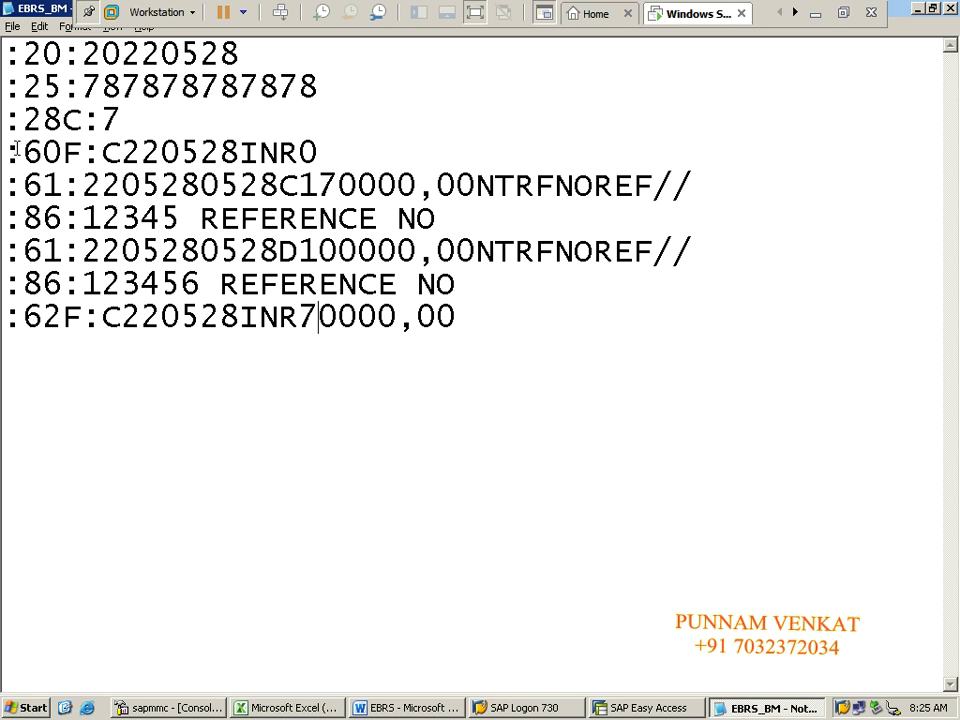
drag(8, 153, 83, 154)
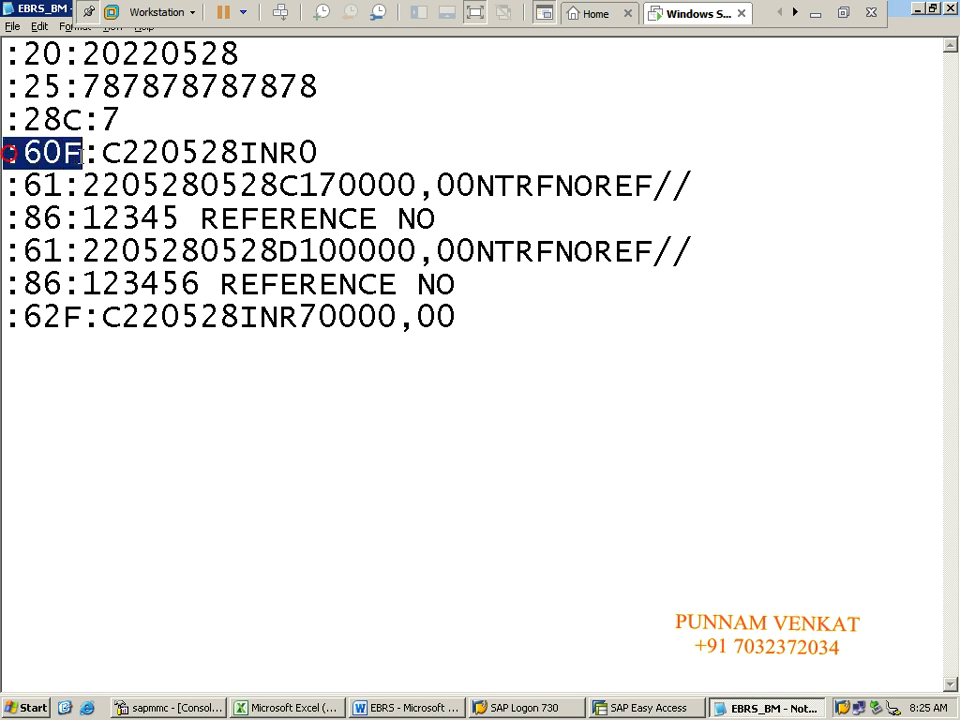
click(156, 158)
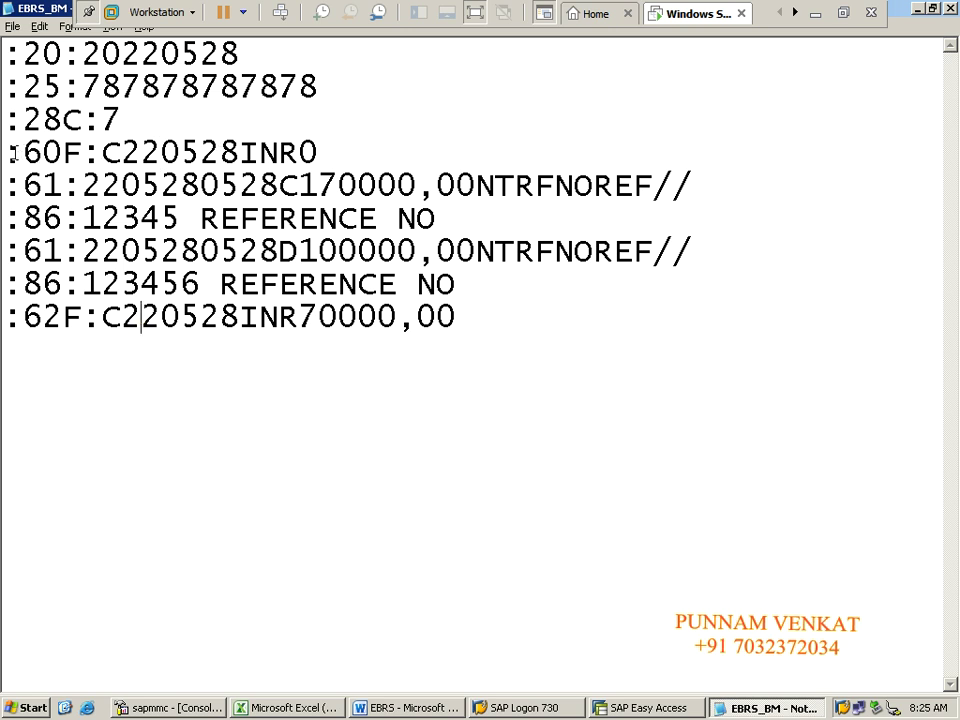
drag(7, 153, 320, 155)
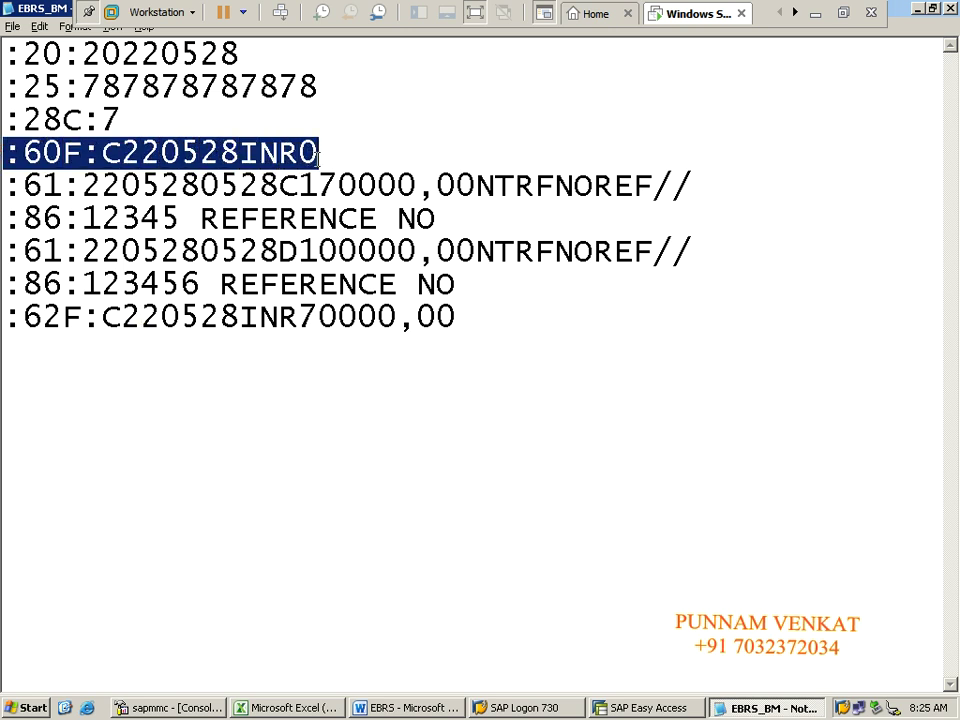
drag(9, 324, 407, 335)
click(407, 400)
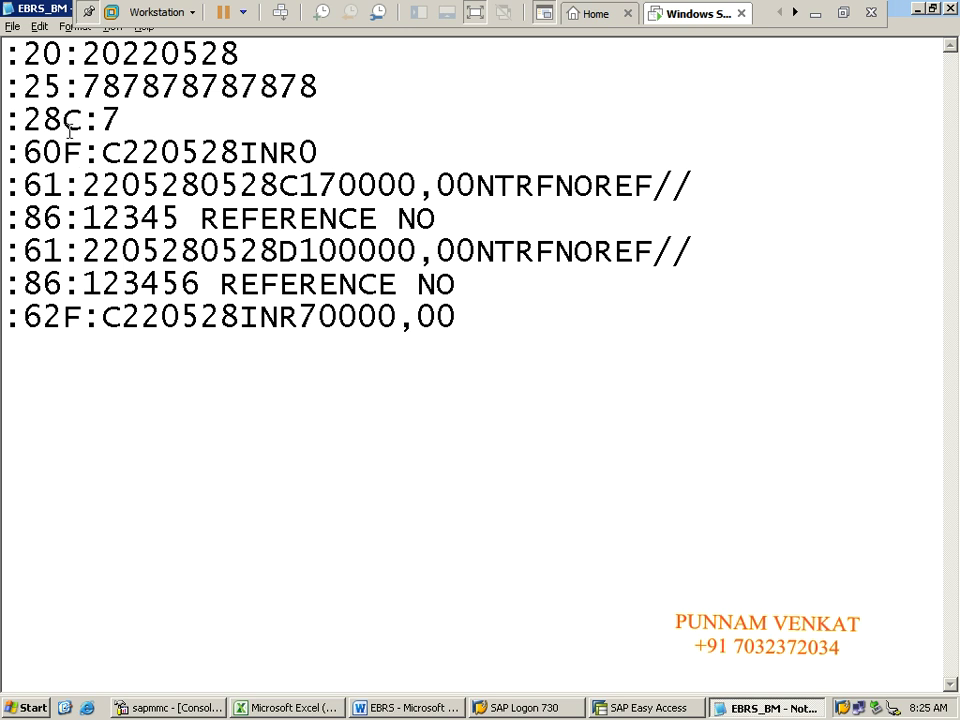
click(12, 27)
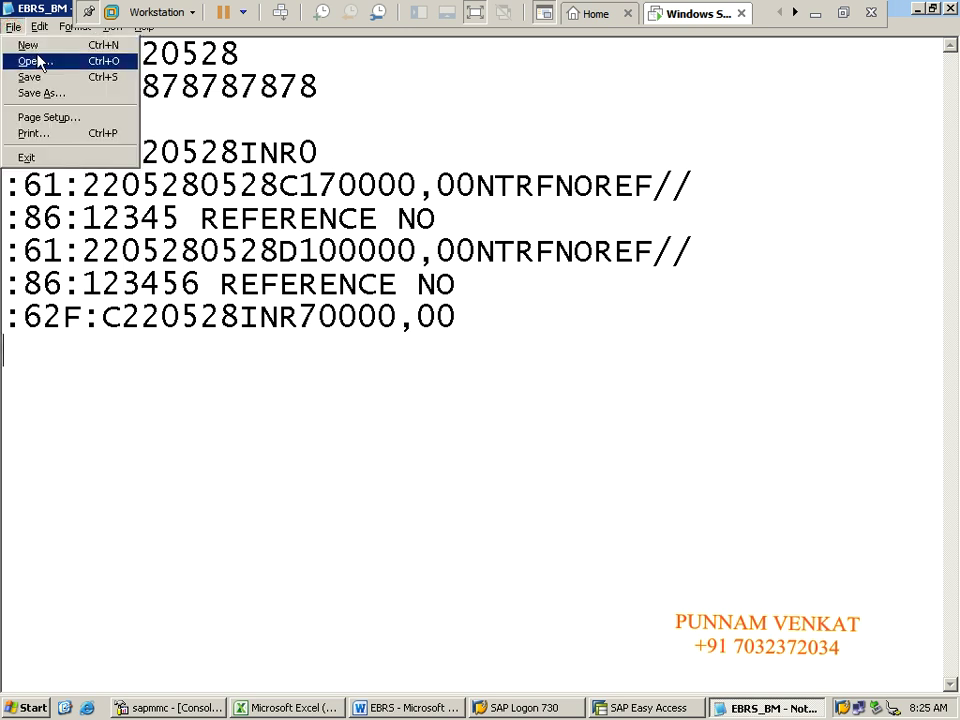
Step: Save the edited statement under the new file name EBRS_CM01
click(50, 98)
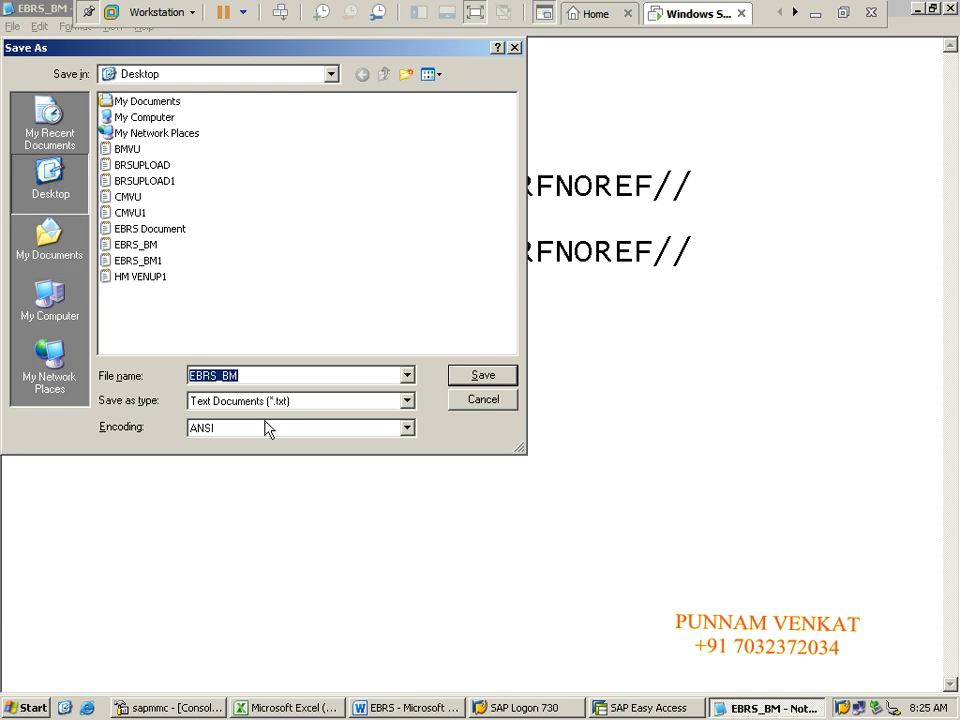
click(252, 378)
key(BackSpace)
key(BackSpace)
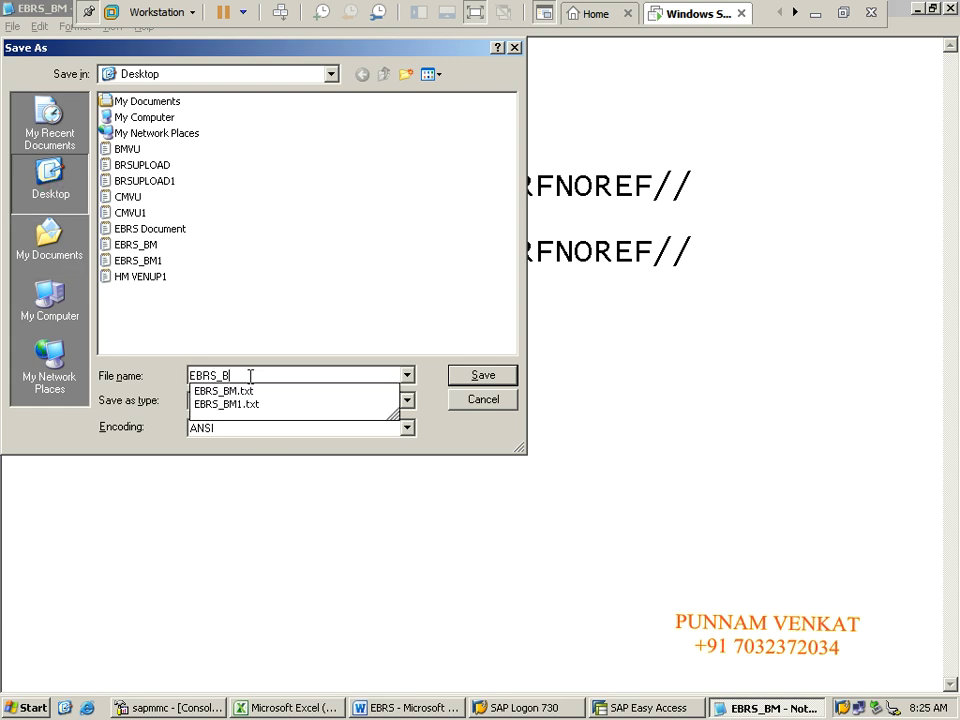
text(d)
key(BackSpace)
text(C)
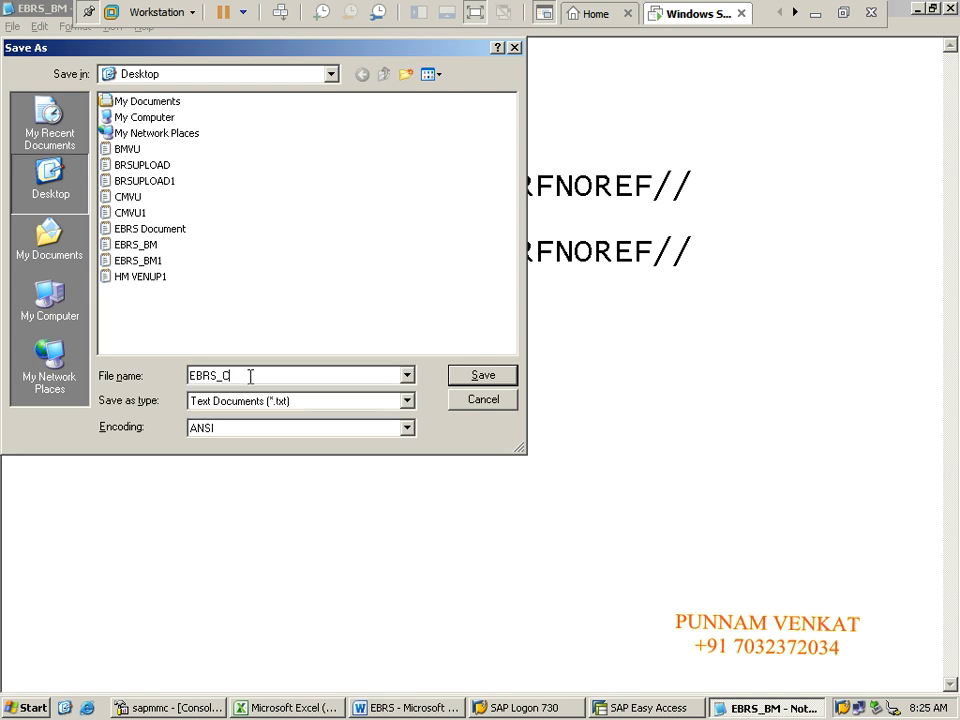
text(M01)
click(482, 376)
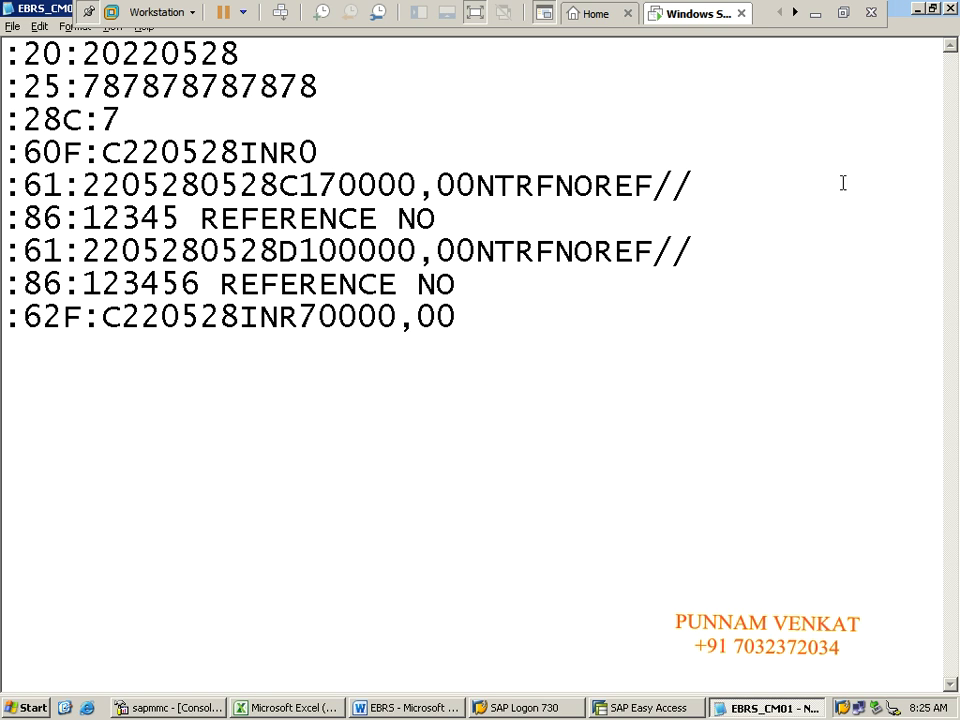
Step: Close Notepad and hide the workbook to show the desktop
click(950, 9)
click(572, 452)
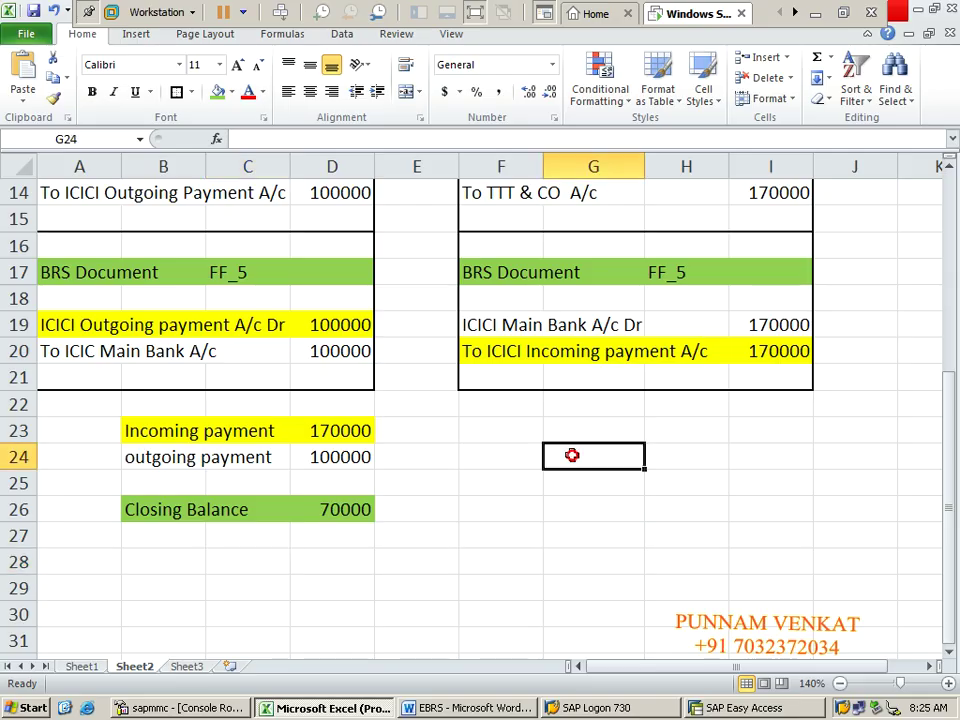
key(super+d)
click(501, 455)
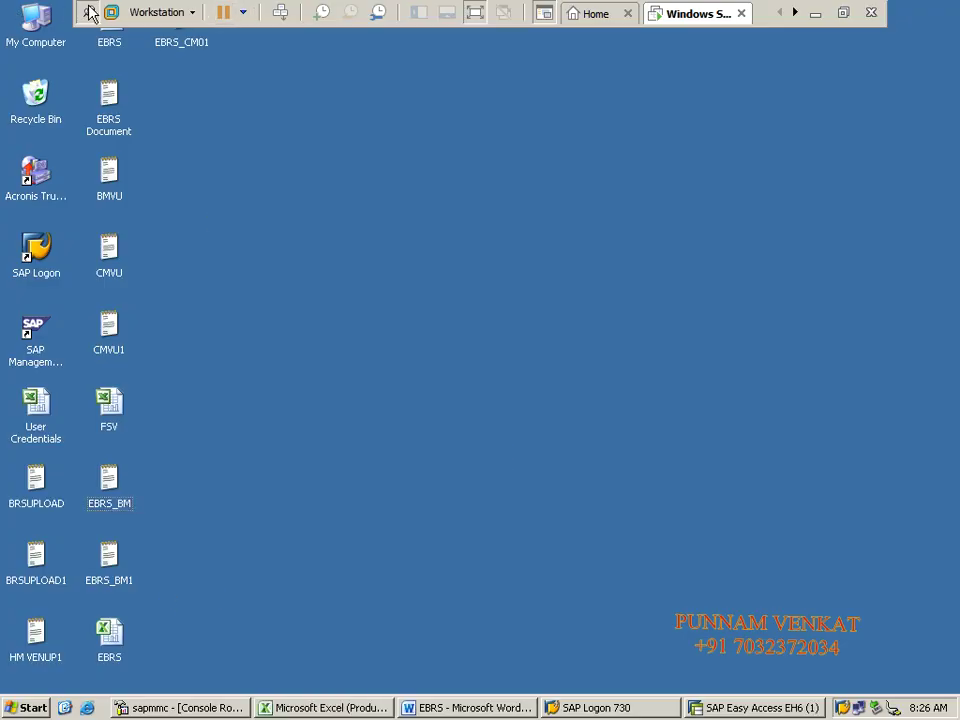
Step: Open EBRS_CM01 from the desktop in a maximised Notepad window and review the statement
click(251, 221)
double_click(178, 46)
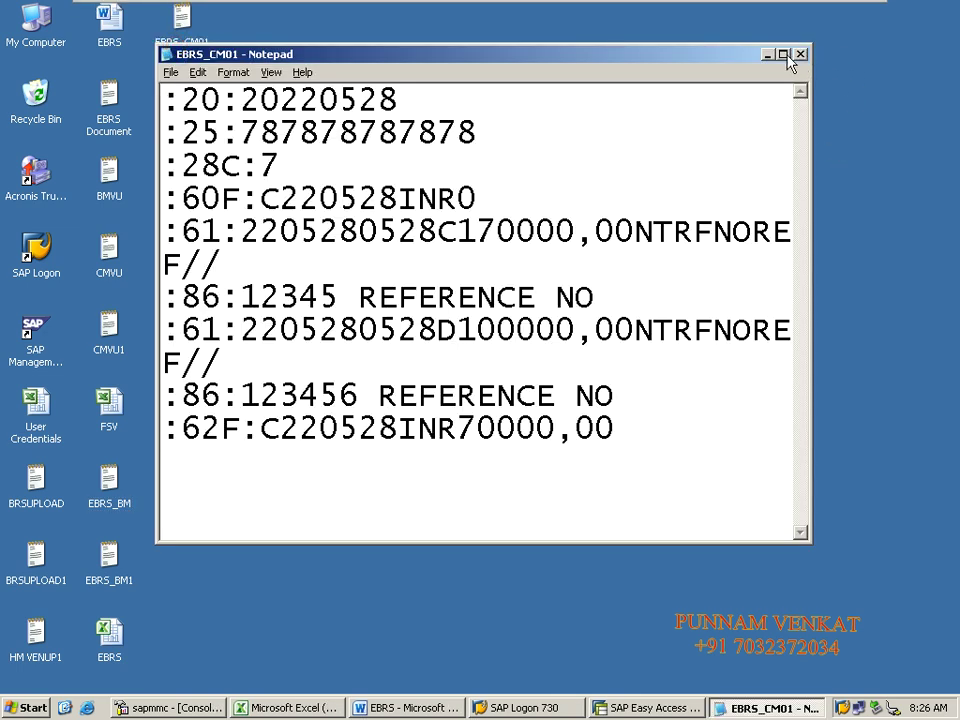
click(783, 54)
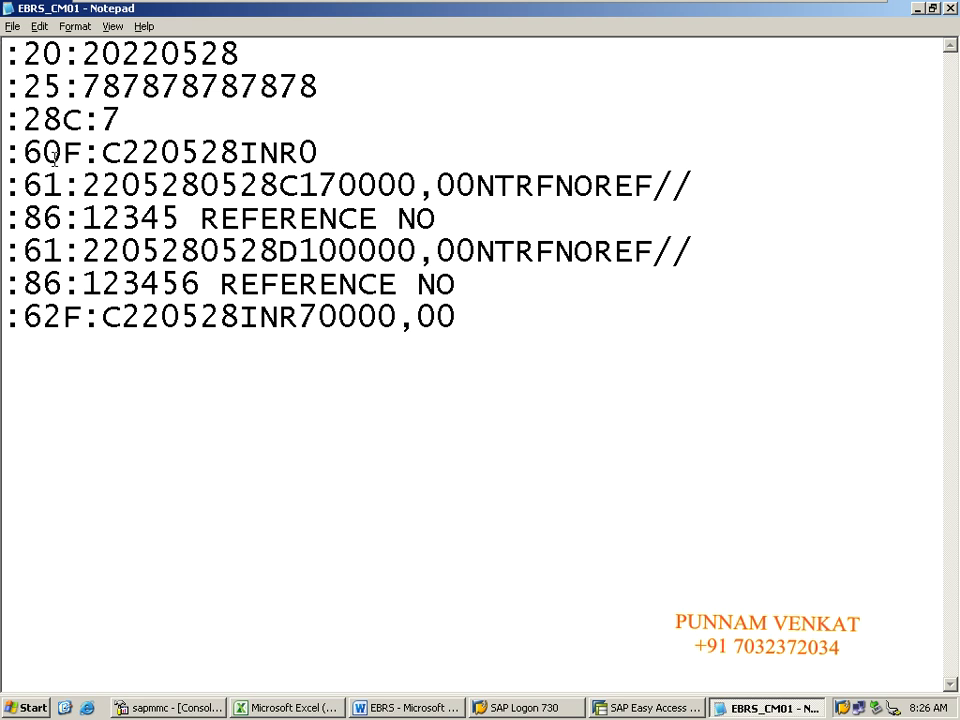
click(527, 358)
drag(3, 53, 20, 53)
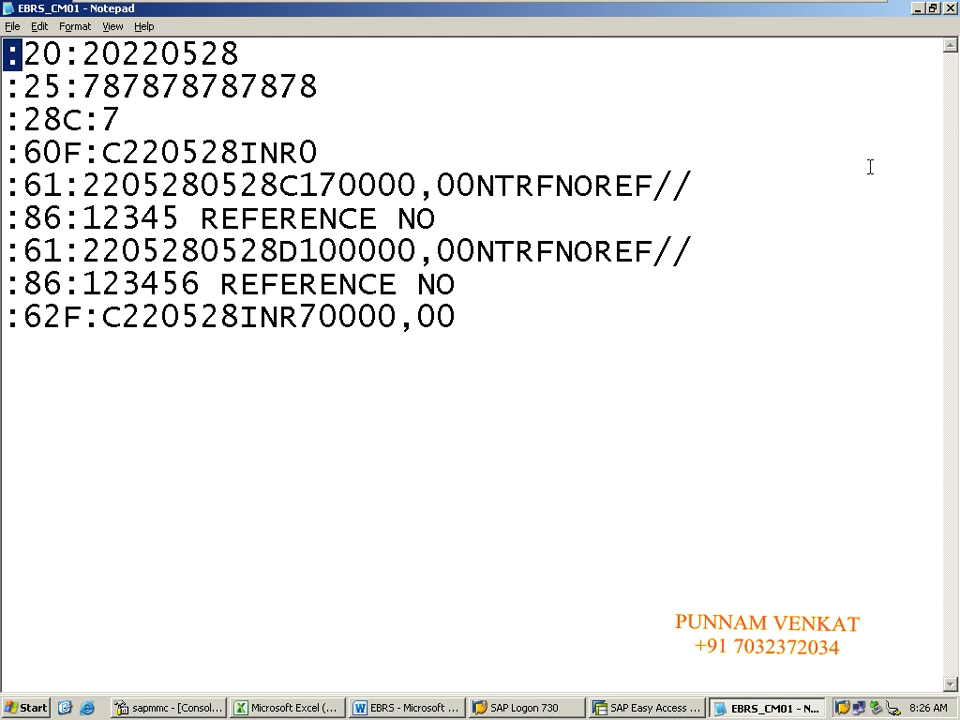
Step: Close and reopen EBRS_CM01, then select all of its text
click(950, 9)
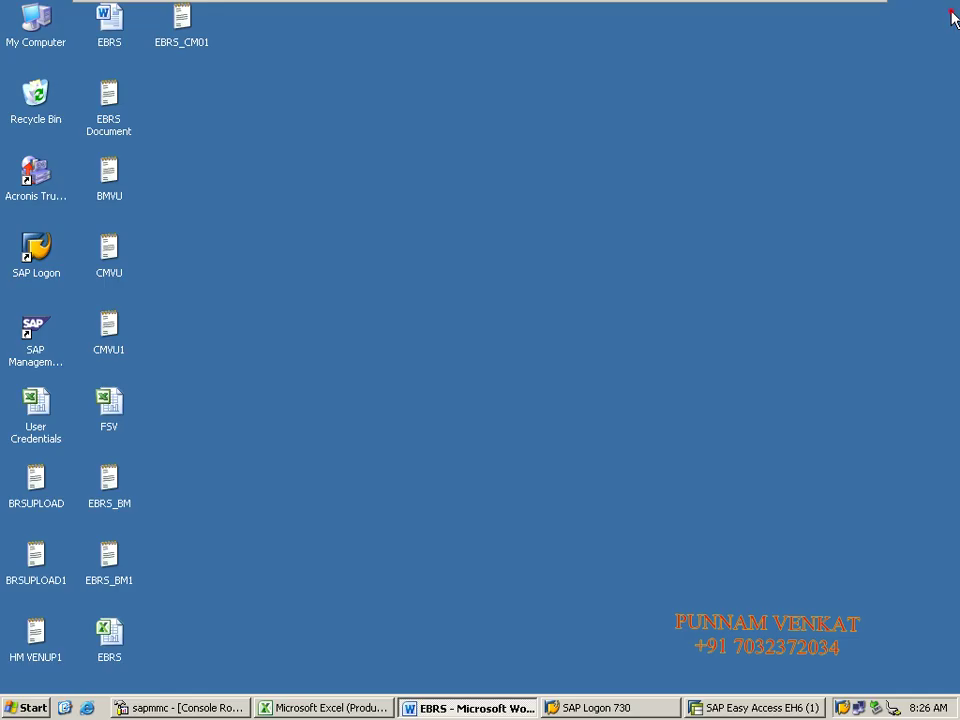
double_click(185, 37)
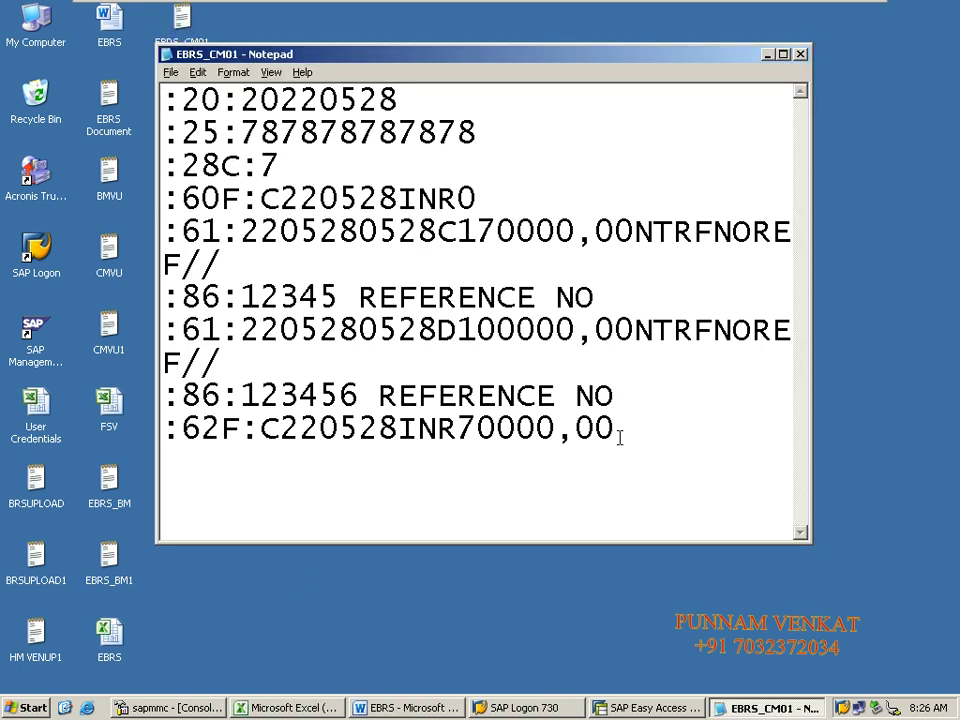
drag(617, 433, 64, 96)
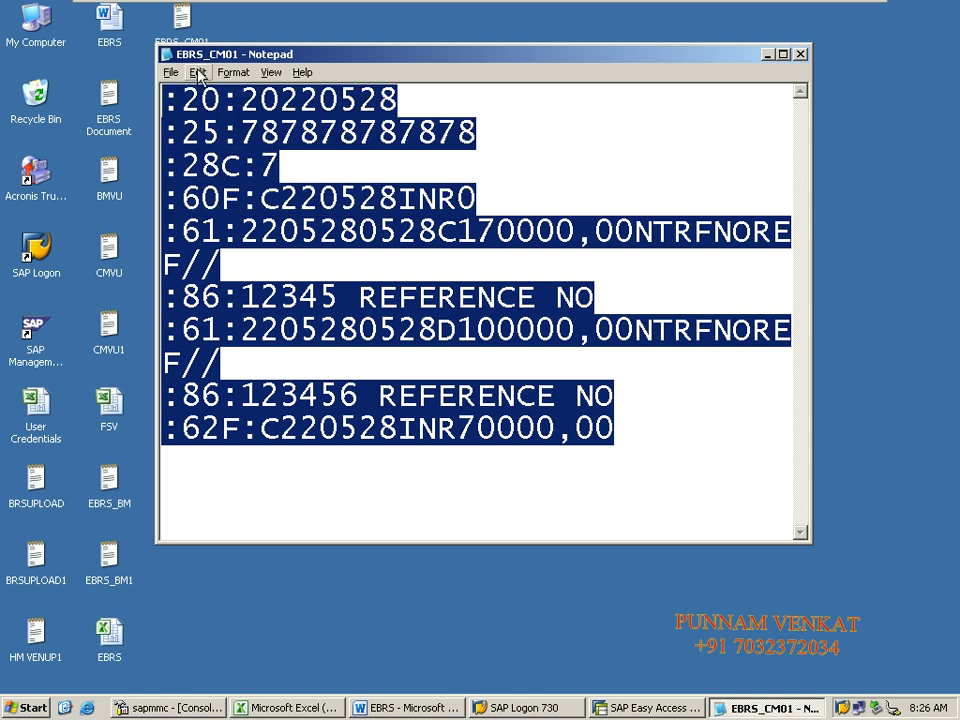
Step: Set the Notepad font size to 16 points
click(234, 72)
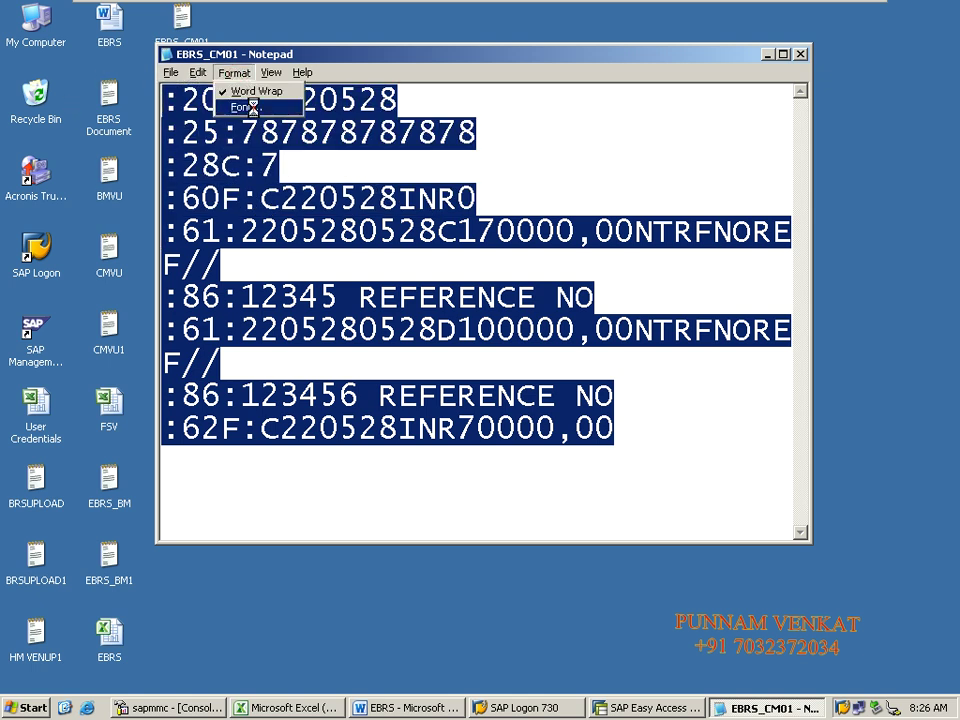
click(255, 113)
click(488, 239)
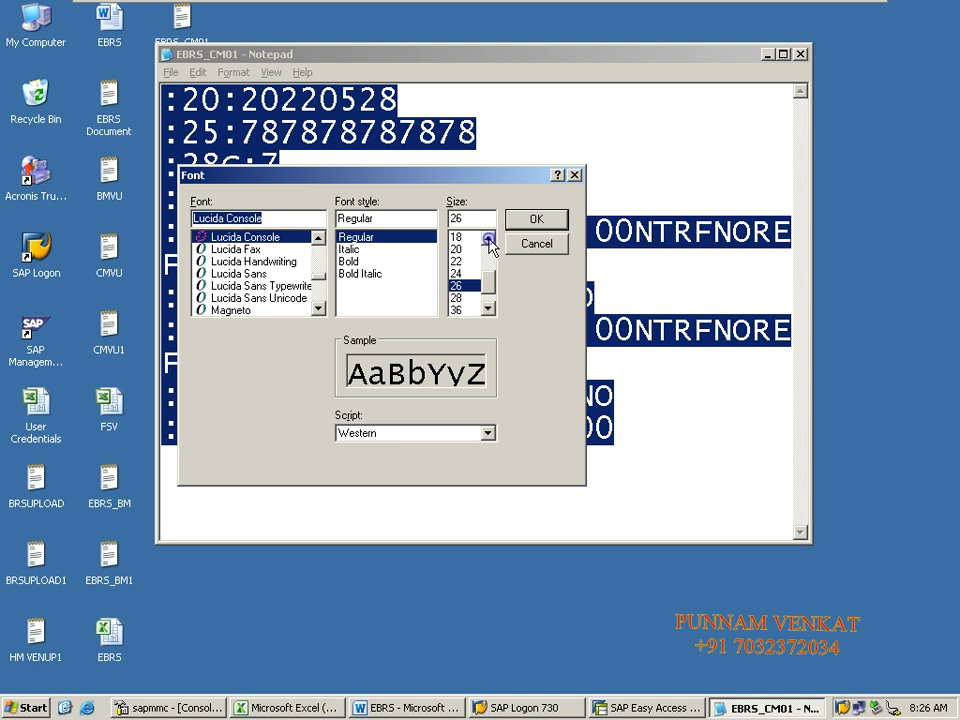
click(466, 249)
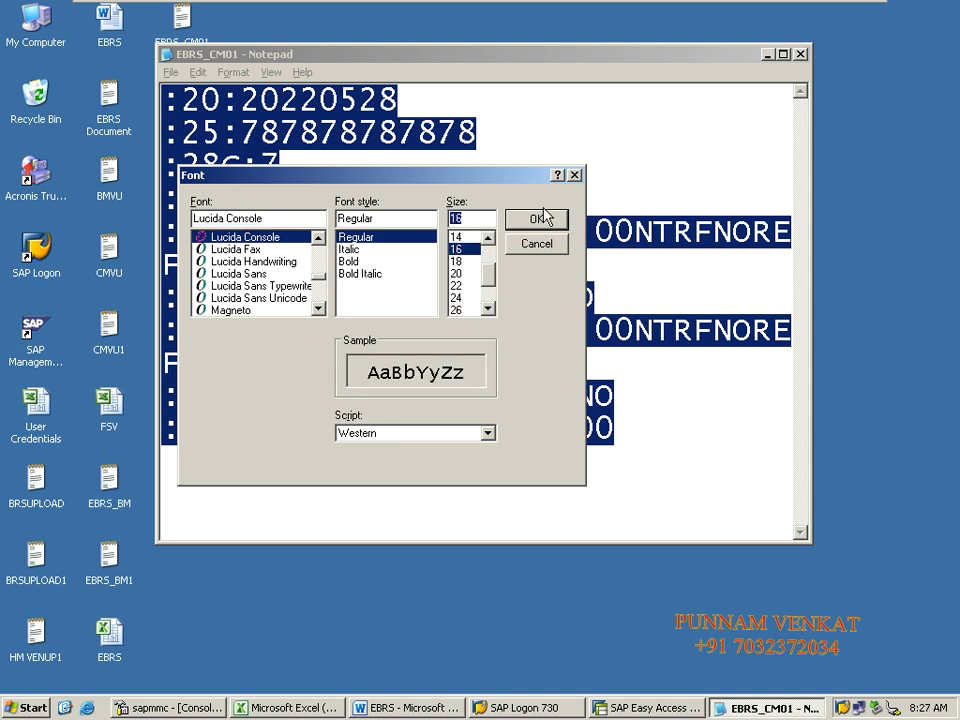
click(548, 217)
click(440, 350)
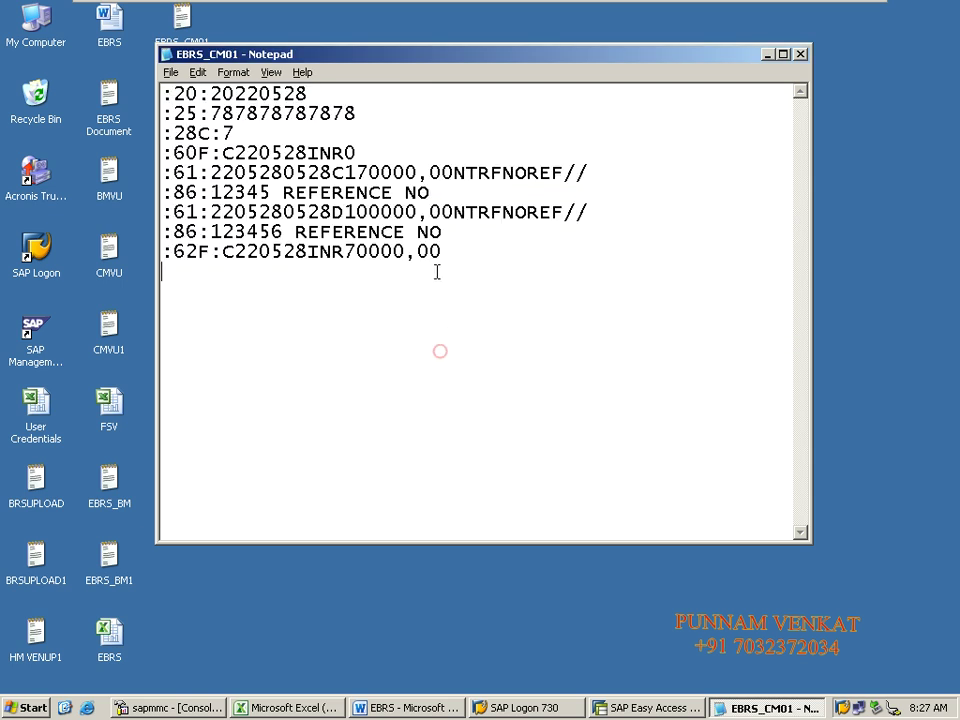
Step: Save EBRS_CM01 and check the full statement text
click(170, 73)
click(187, 123)
click(371, 361)
drag(448, 258, 165, 90)
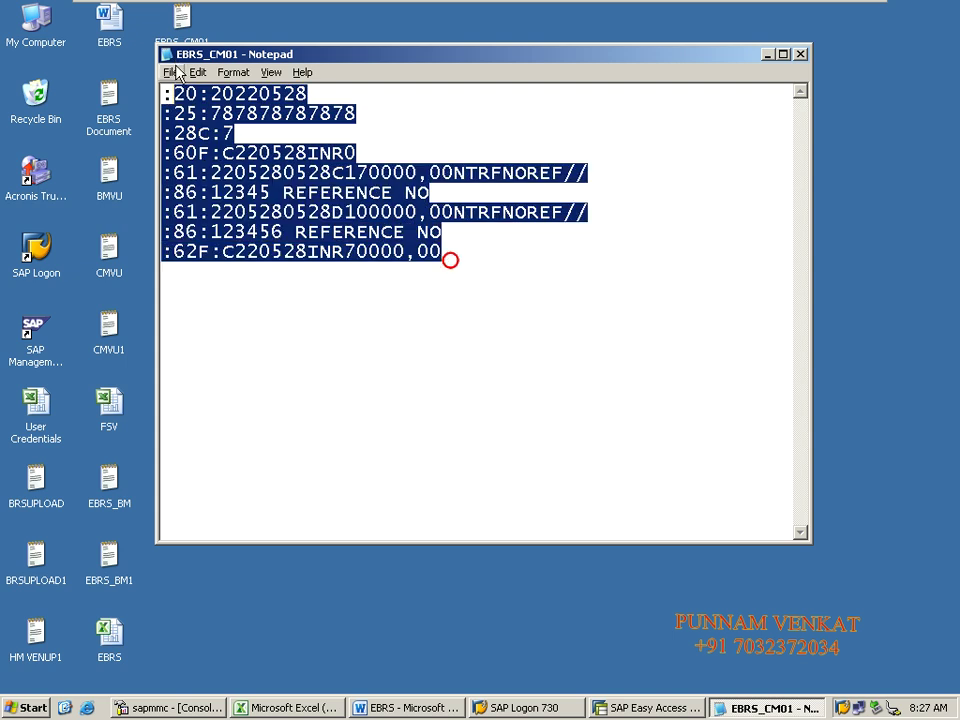
click(657, 349)
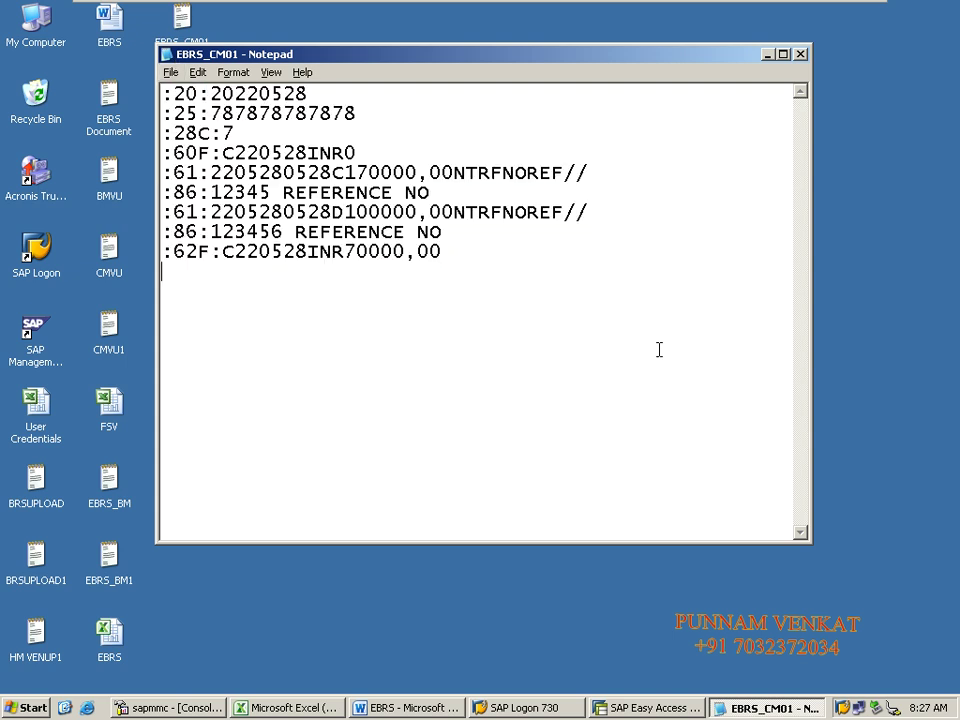
Step: Close EBRS_CM01, reopen it from the desktop, then close it again
click(800, 52)
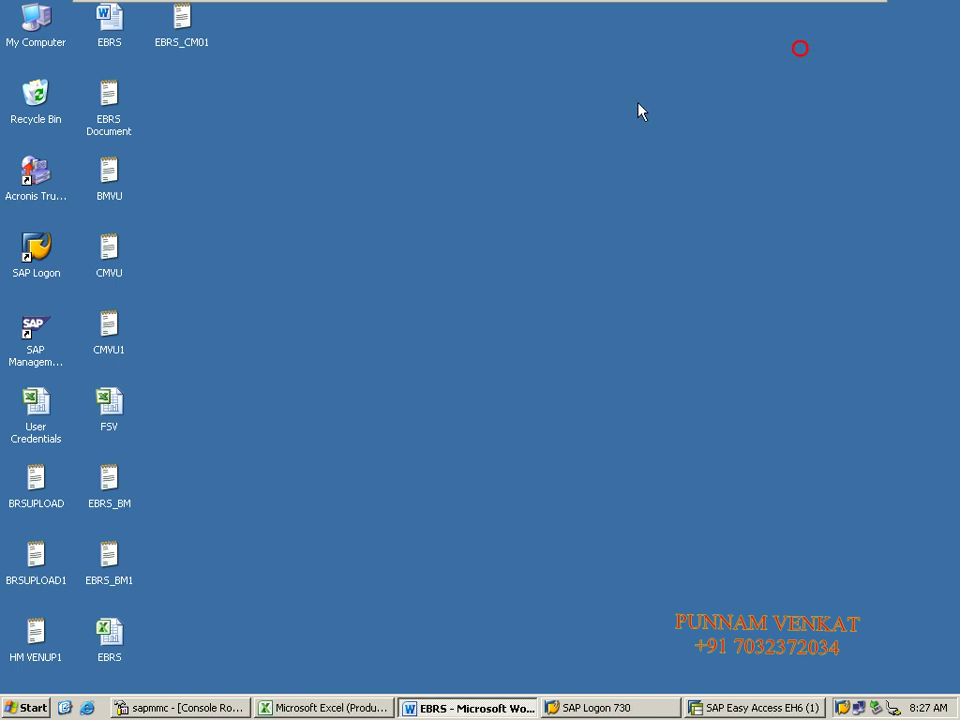
double_click(182, 20)
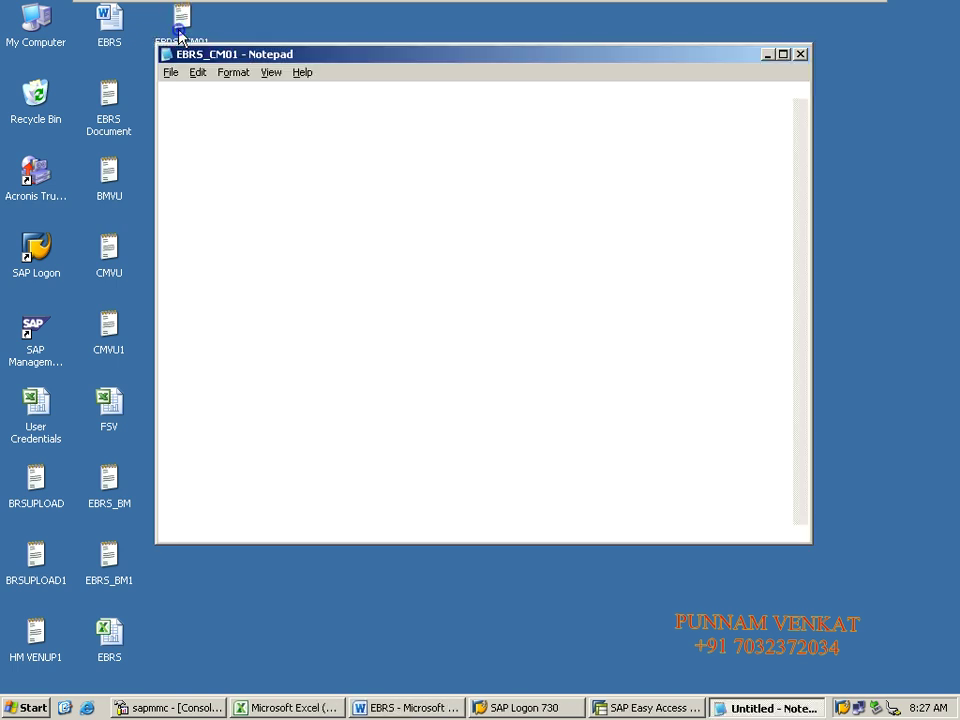
click(602, 321)
click(800, 54)
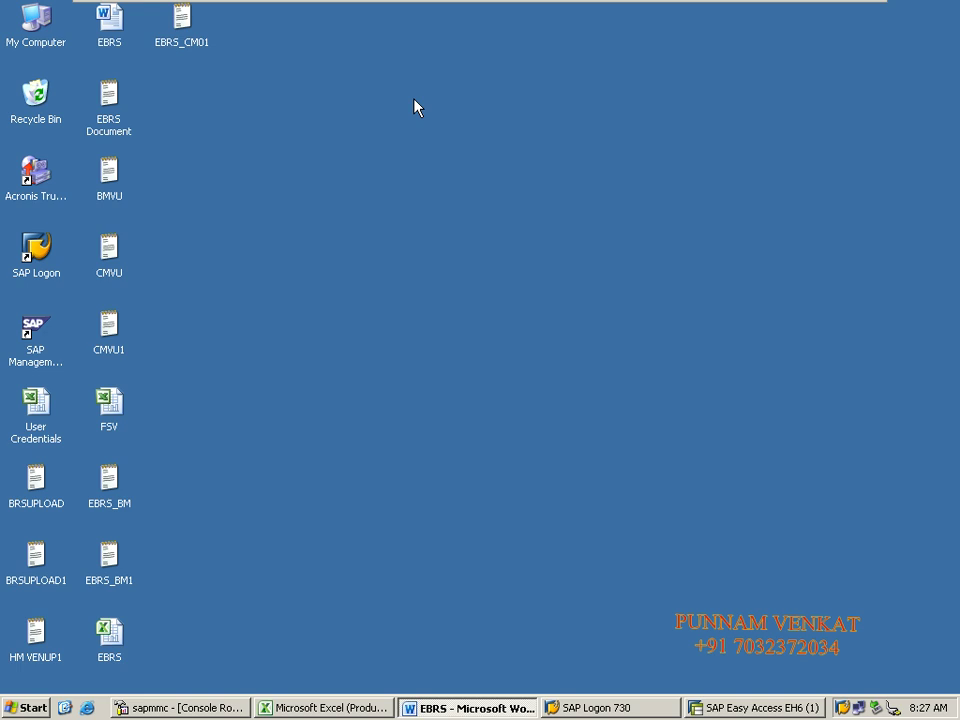
Step: Zoom the EBRS Word notes toward 100%, scroll to the FF_5 upload screenshot, then return to SAP
key(alt+Tab)
key(alt+Tab)
key(alt+Tab)
key(alt+Tab)
key(alt+Tab)
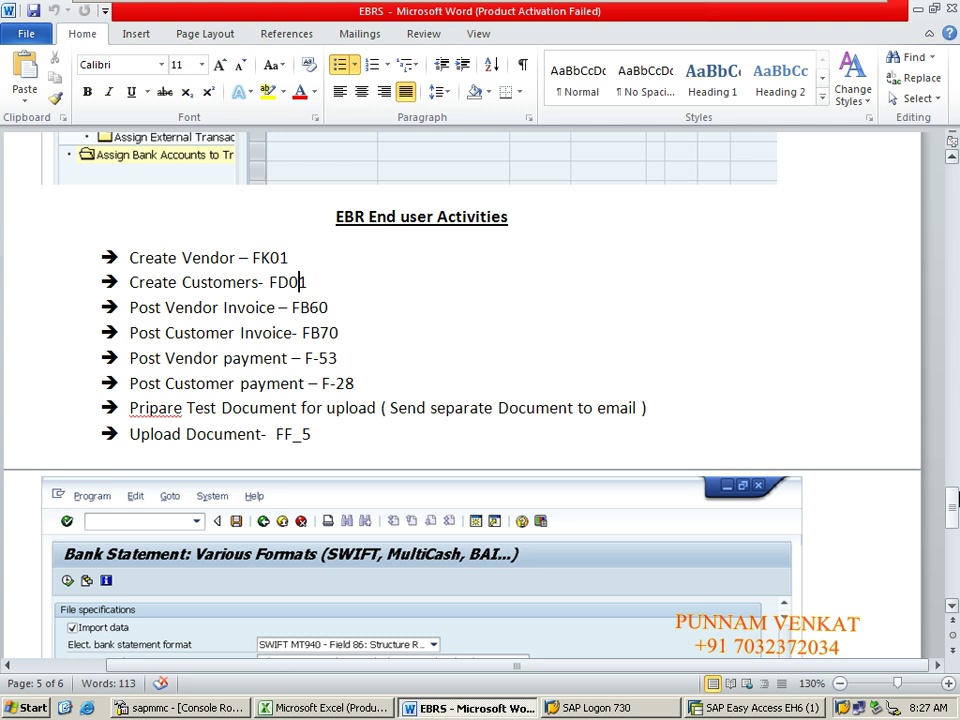
click(843, 684)
click(843, 684)
click(843, 684)
click(953, 626)
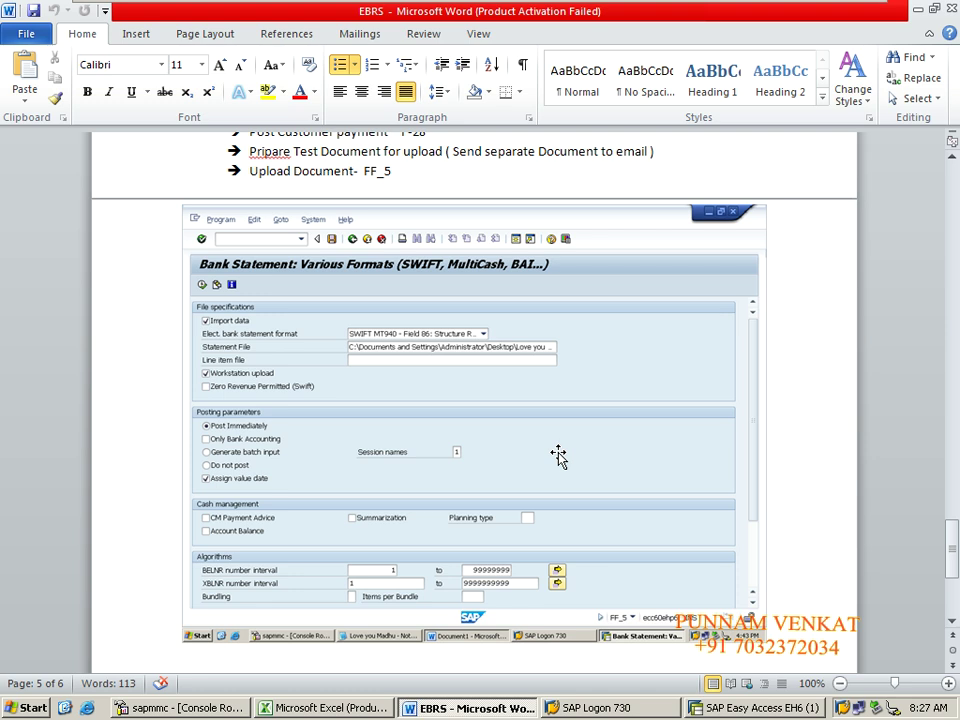
key(alt+Tab)
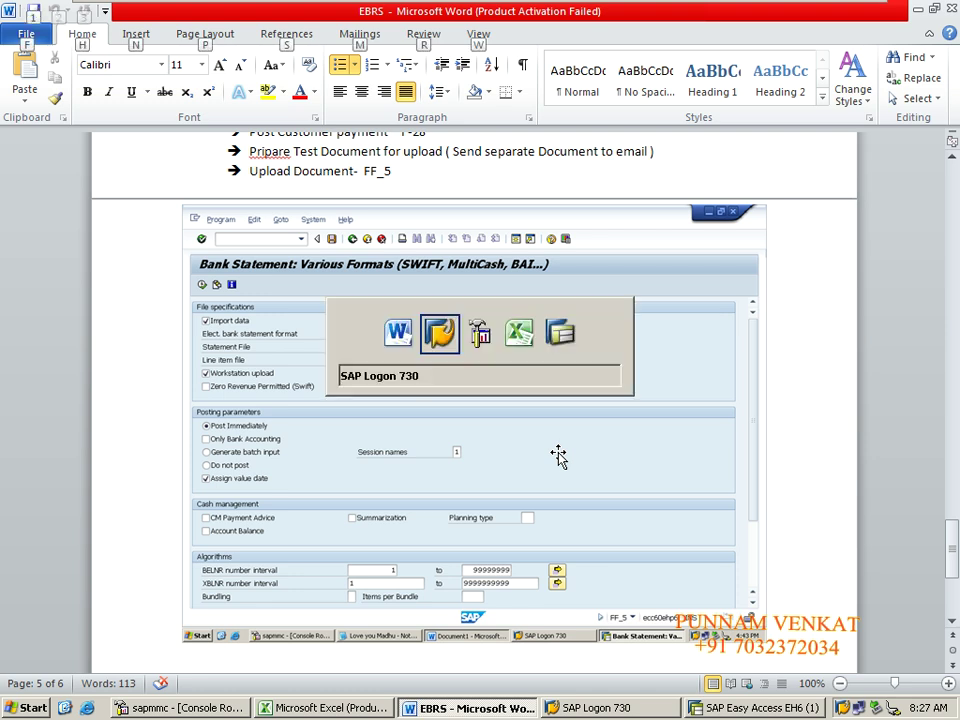
key(alt+Tab)
key(alt+Tab)
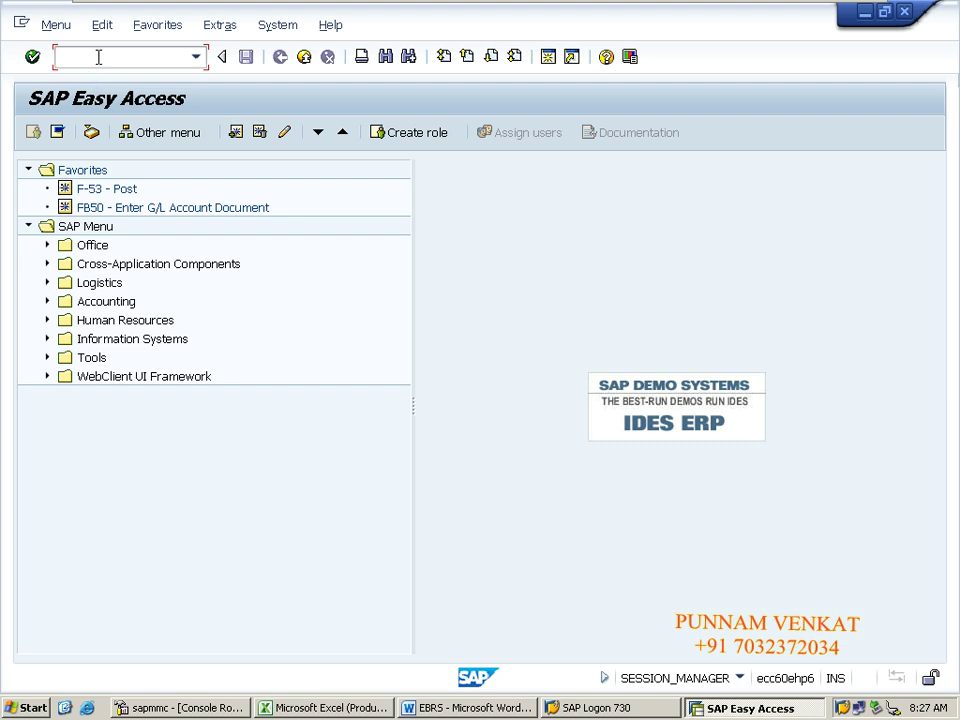
Step: Start FF_5 with Import data ticked and format 'SWIFT MT940 - Field 86: Structure Recognized Automatically'
text(FF_5)
key(Return)
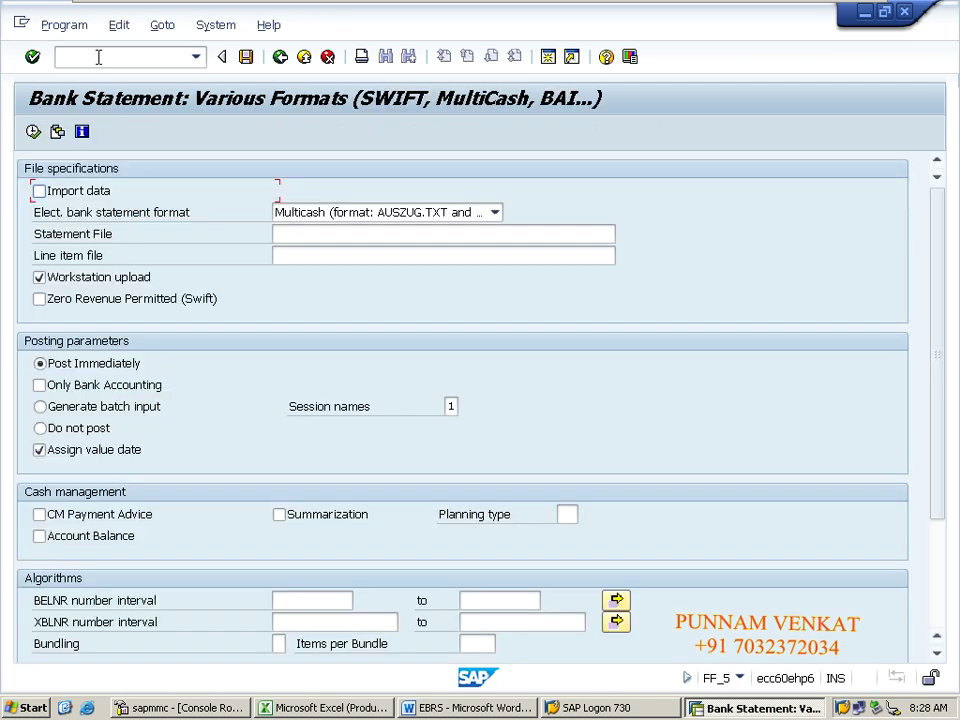
click(40, 194)
click(437, 216)
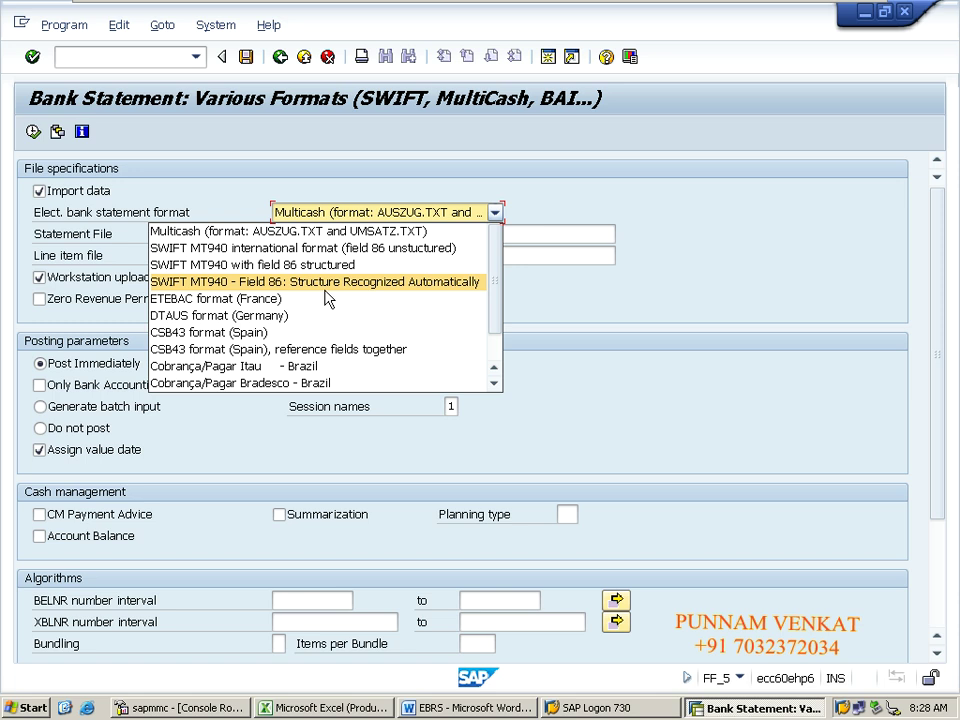
click(259, 284)
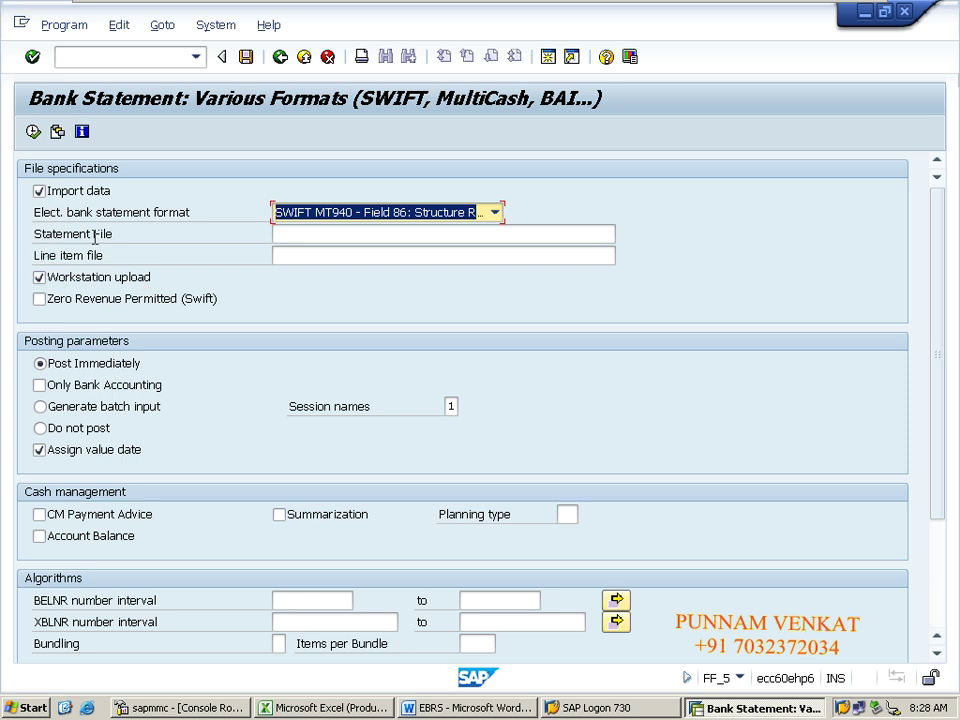
click(287, 235)
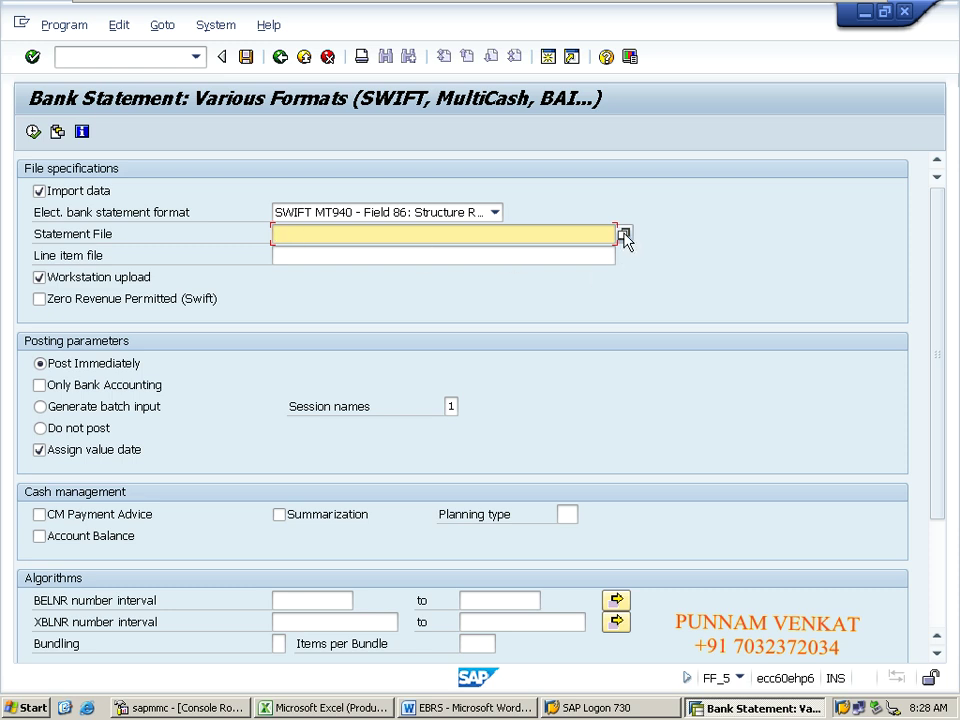
Step: Browse to the Desktop and pick EBRS_CM01.txt as the statement file
click(624, 235)
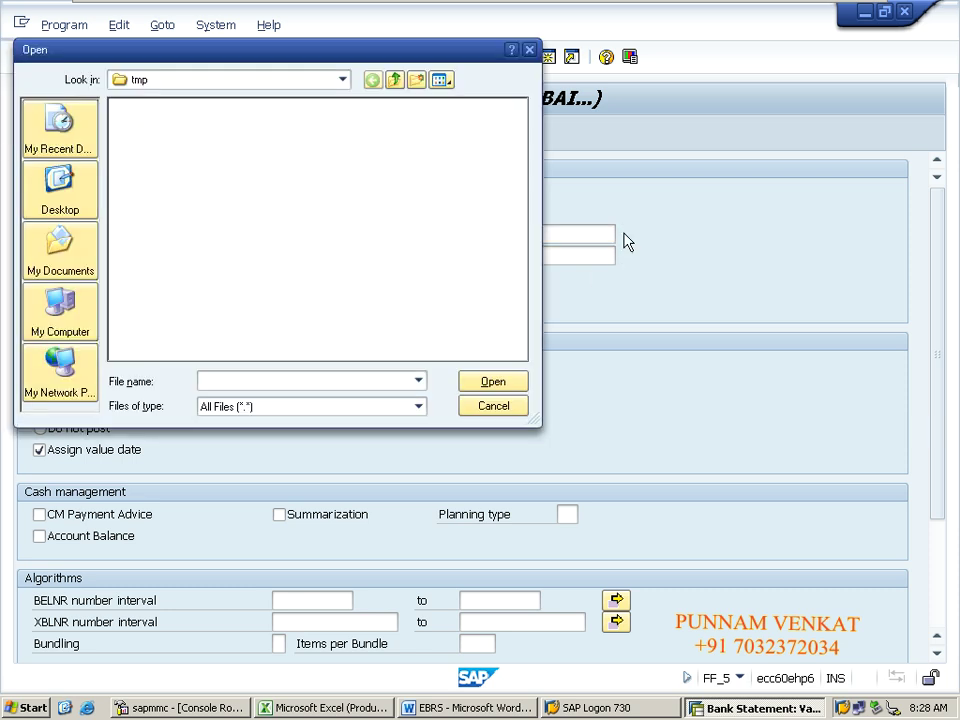
click(57, 195)
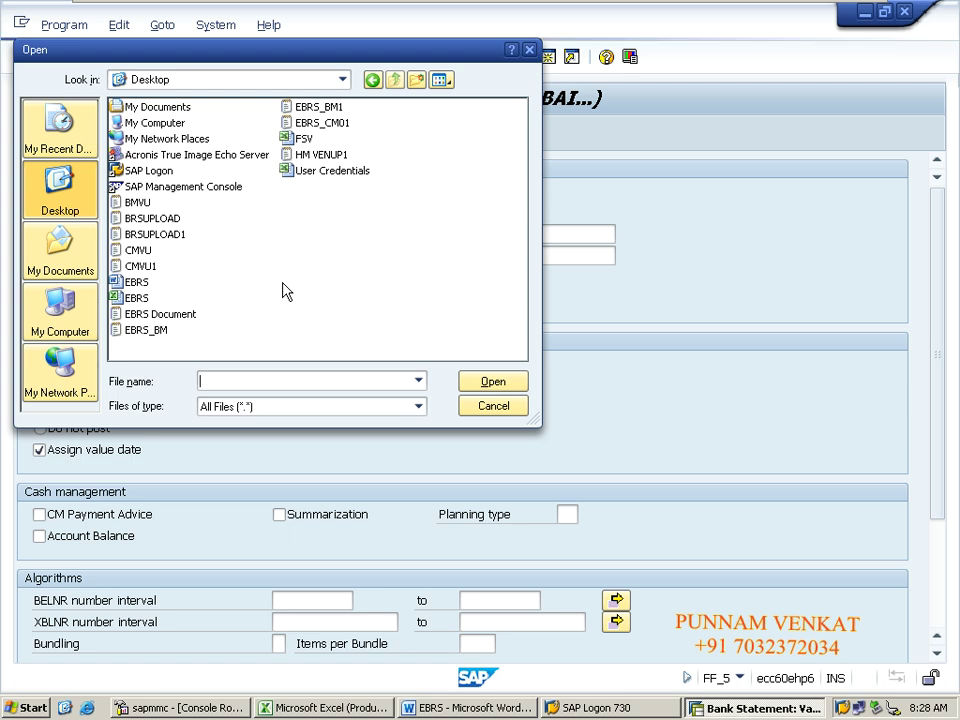
click(331, 125)
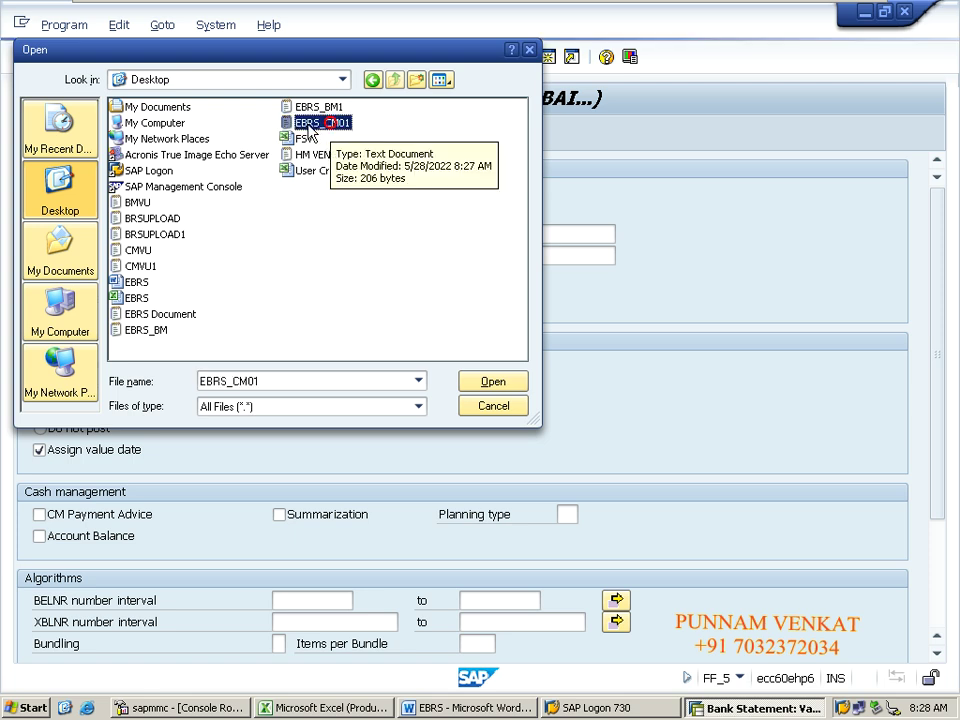
click(474, 388)
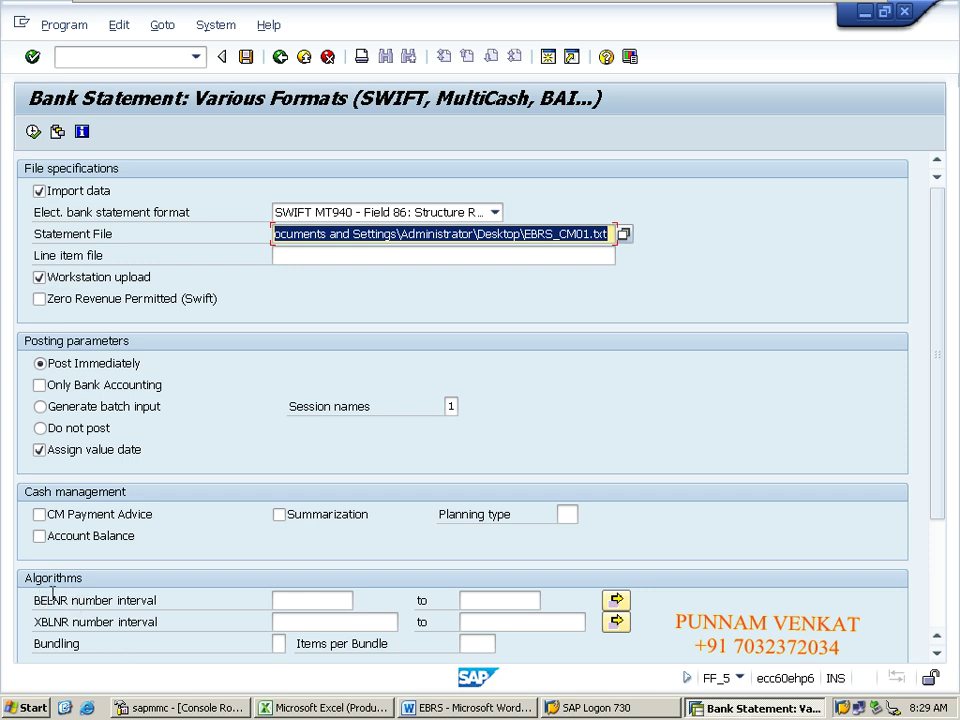
Step: Enter the BELNR interval 1–999999999 and the XBLNR interval 1–99999999
click(341, 603)
key(Tab)
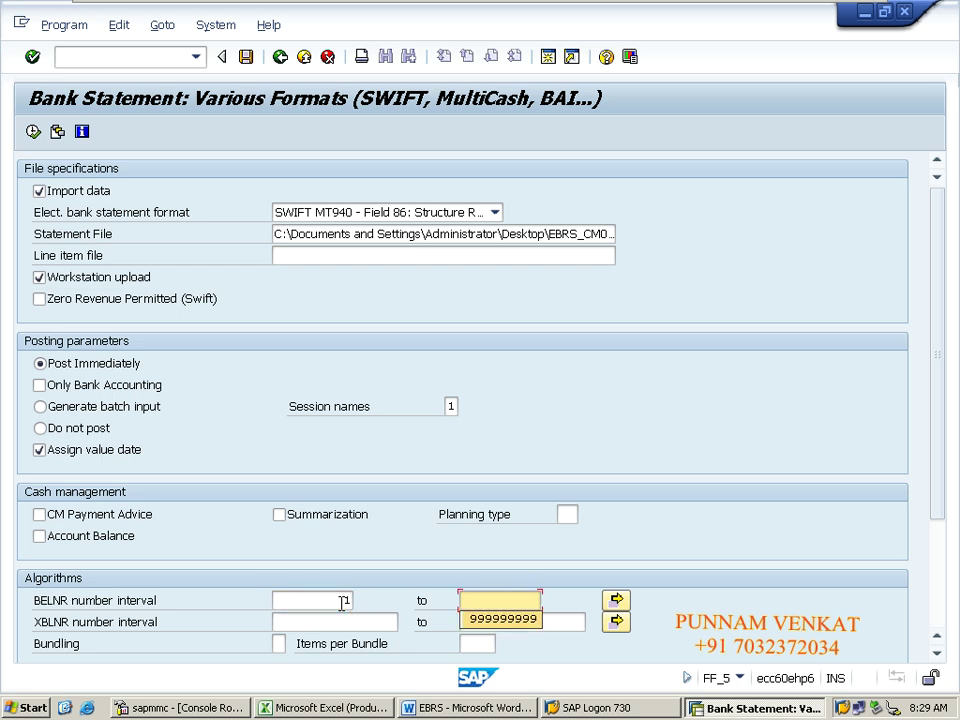
key(Down)
key(Return)
click(347, 619)
text(1)
key(Tab)
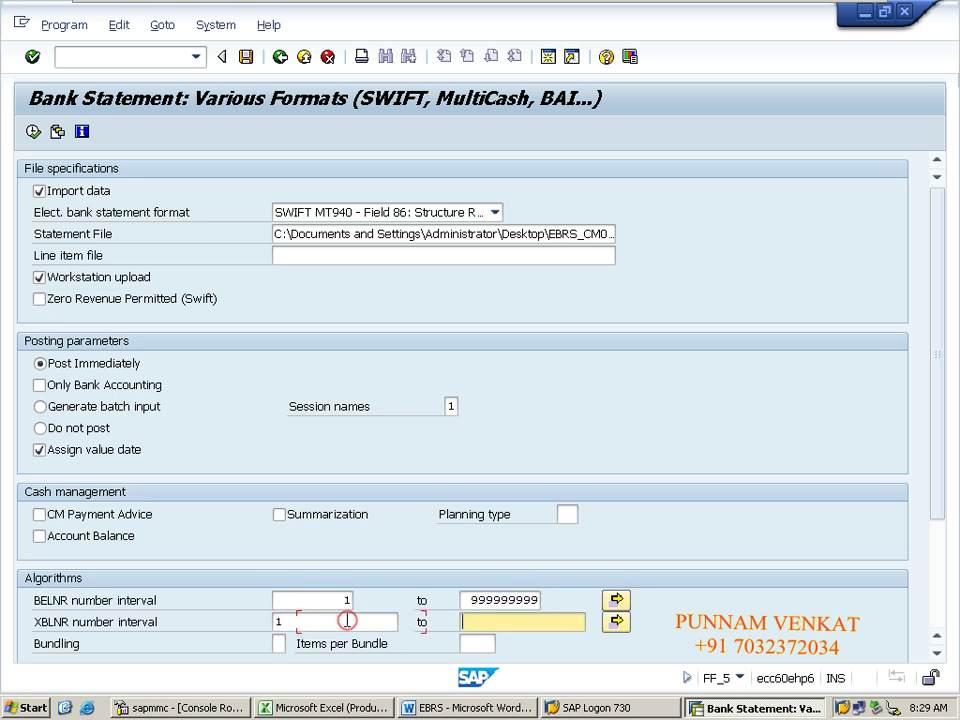
click(474, 640)
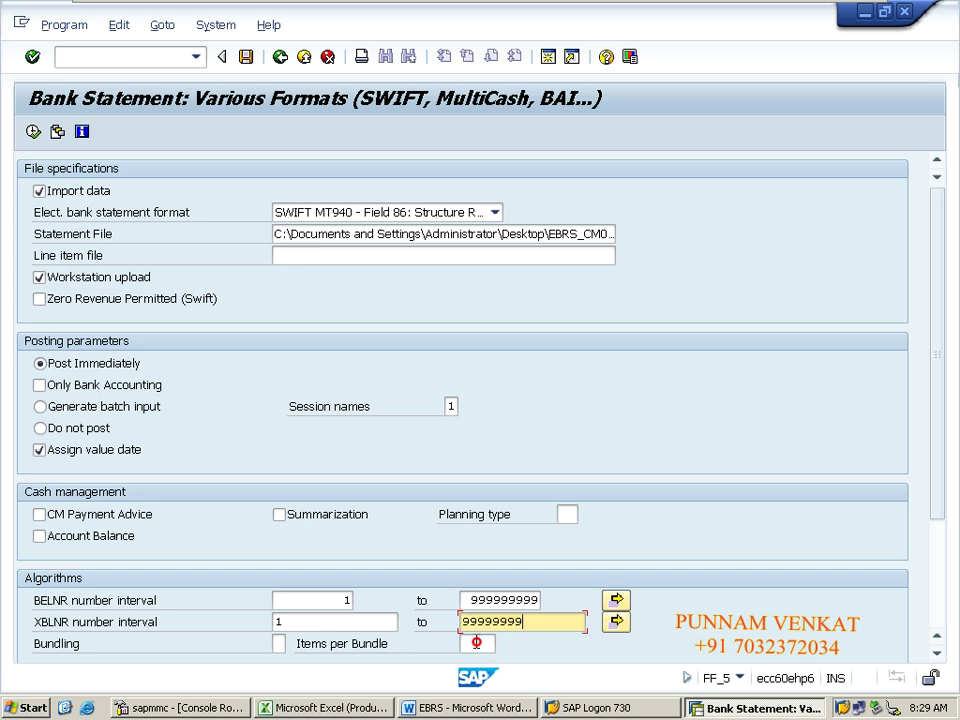
click(330, 602)
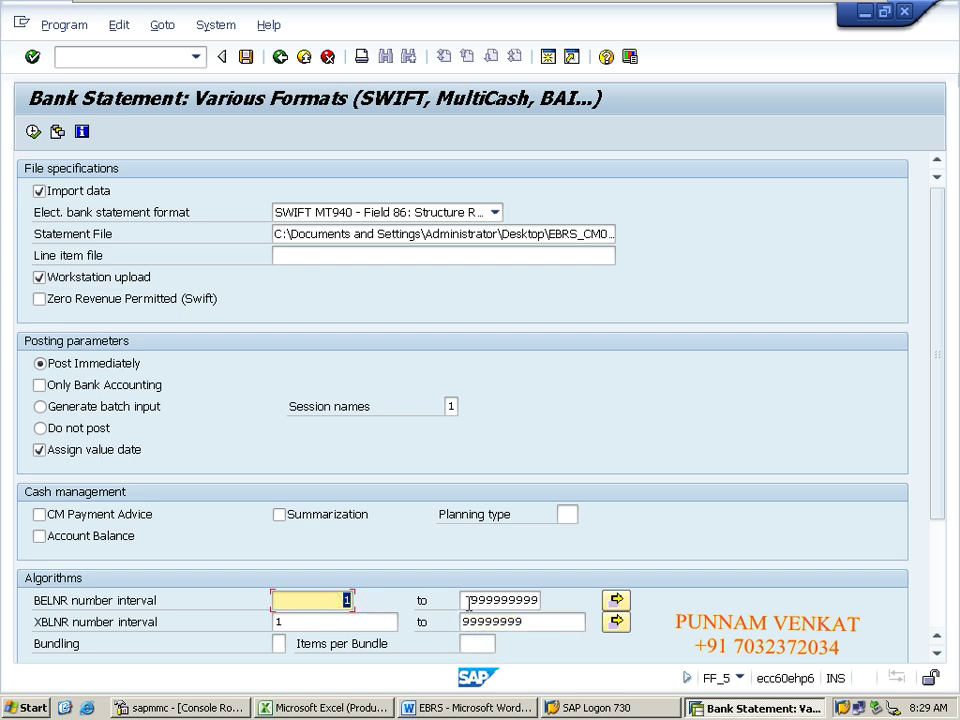
key(Tab)
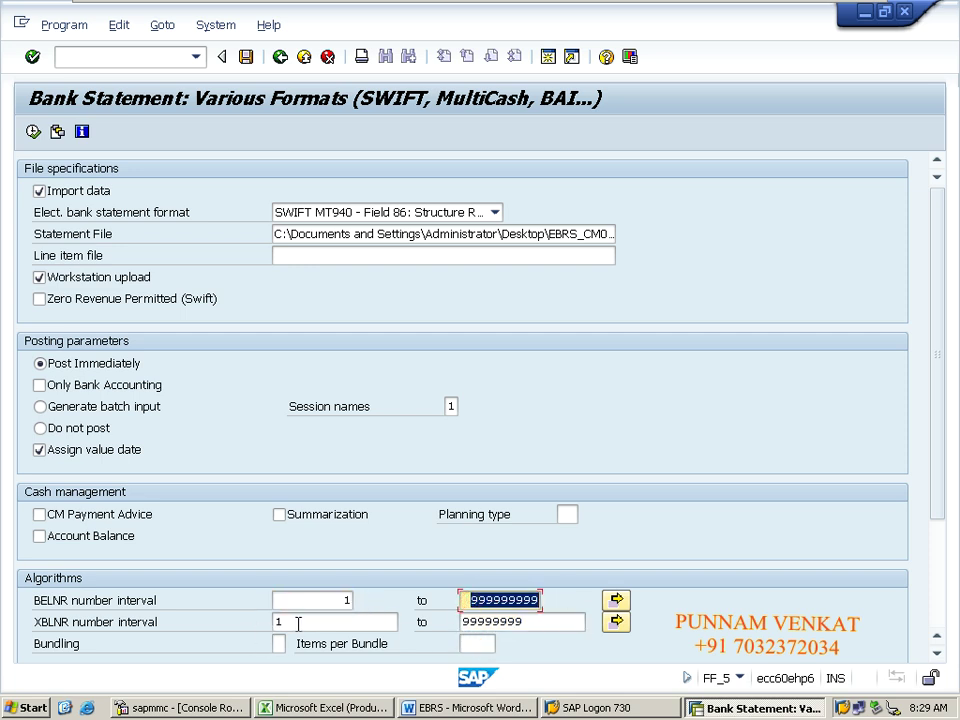
click(335, 621)
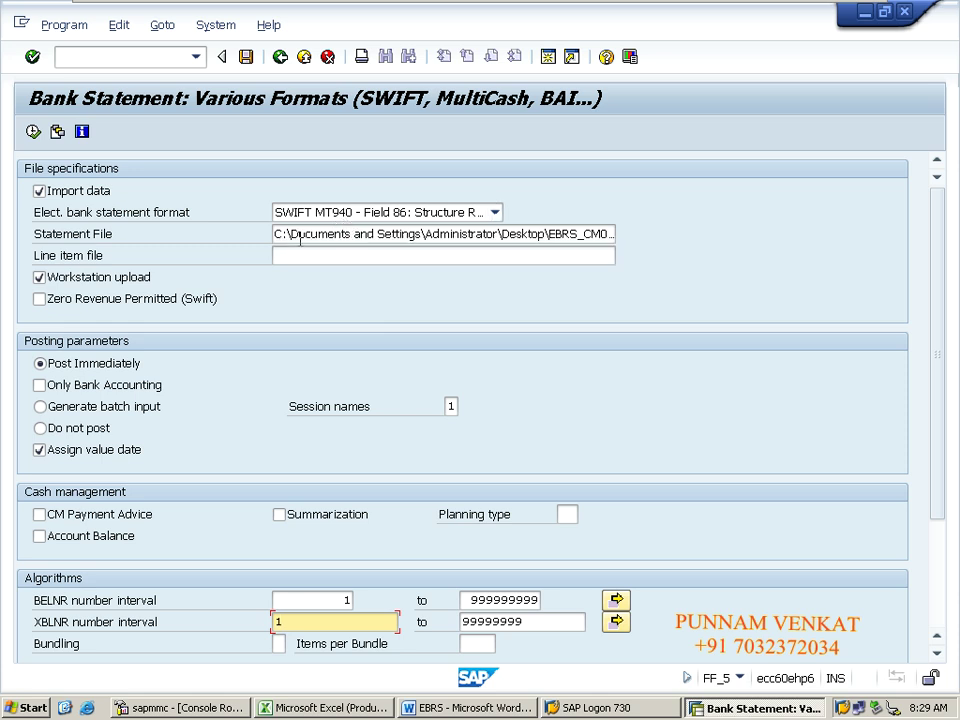
Step: Verify the statement file path and both number intervals, then execute the import
click(300, 238)
drag(291, 236, 352, 234)
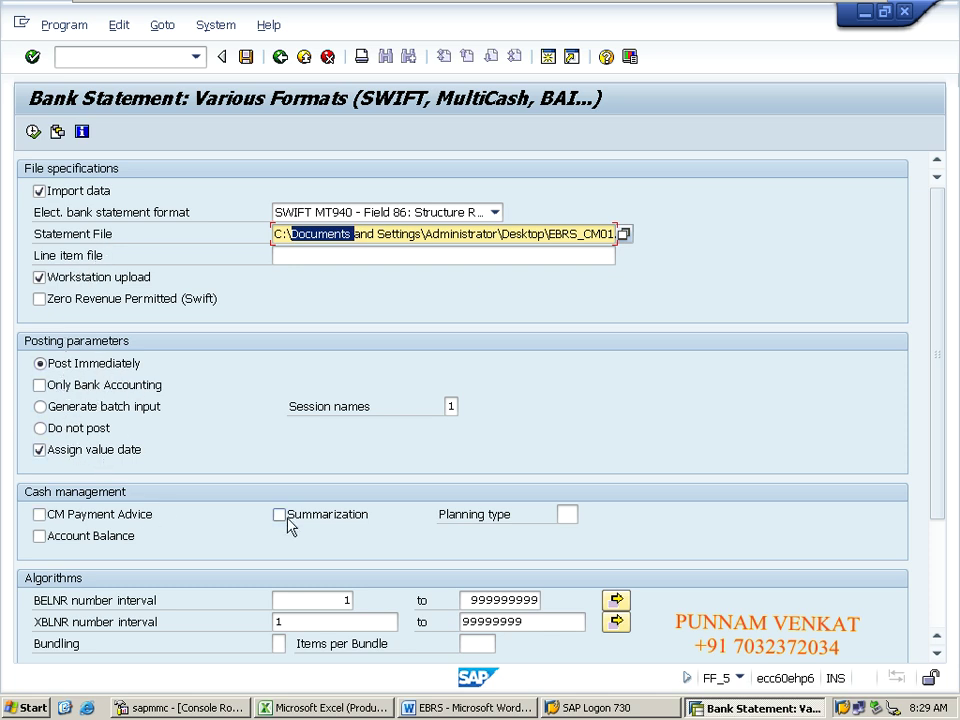
click(300, 600)
click(341, 623)
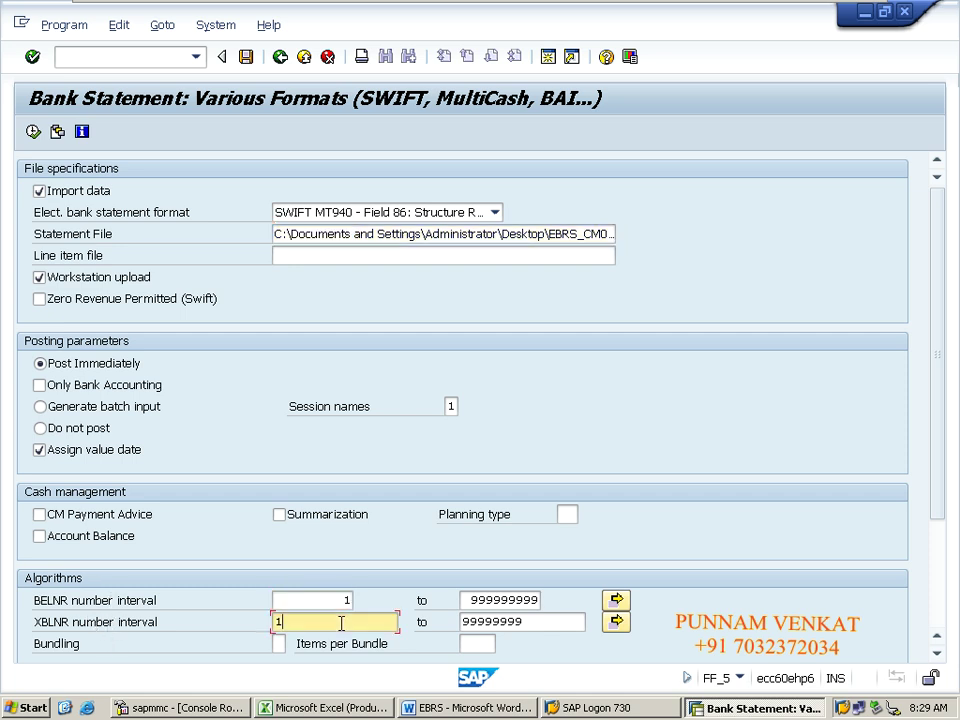
click(325, 600)
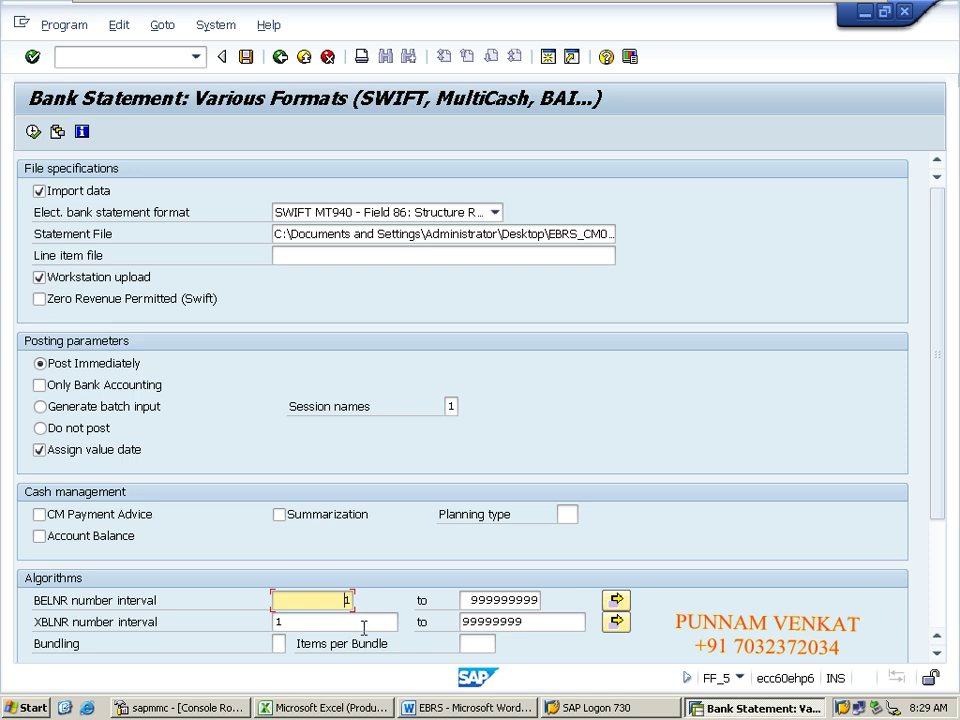
click(364, 625)
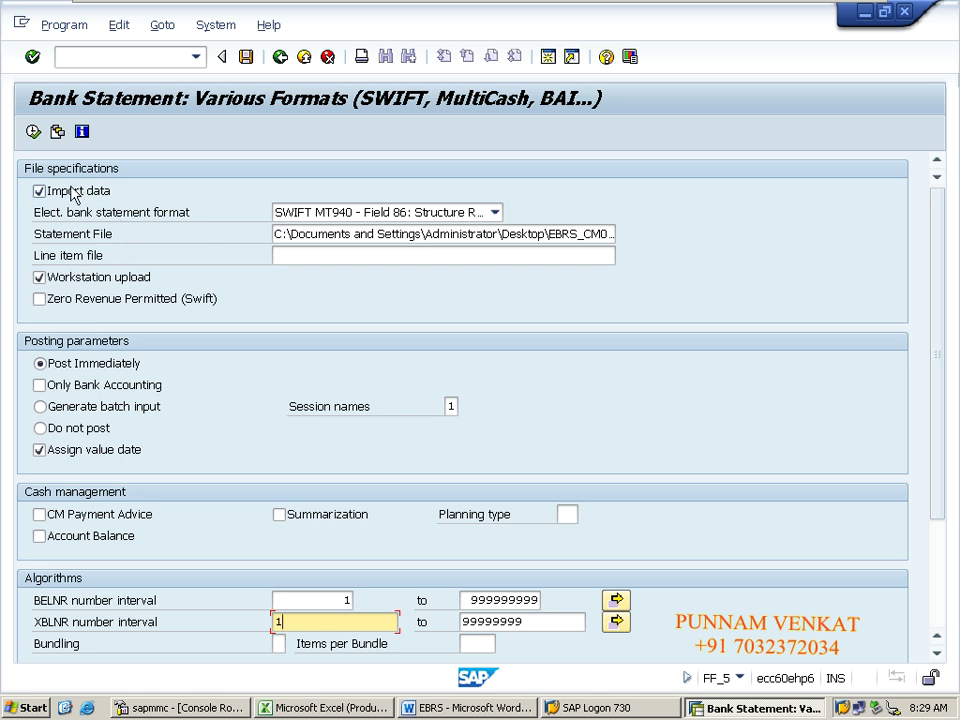
click(33, 131)
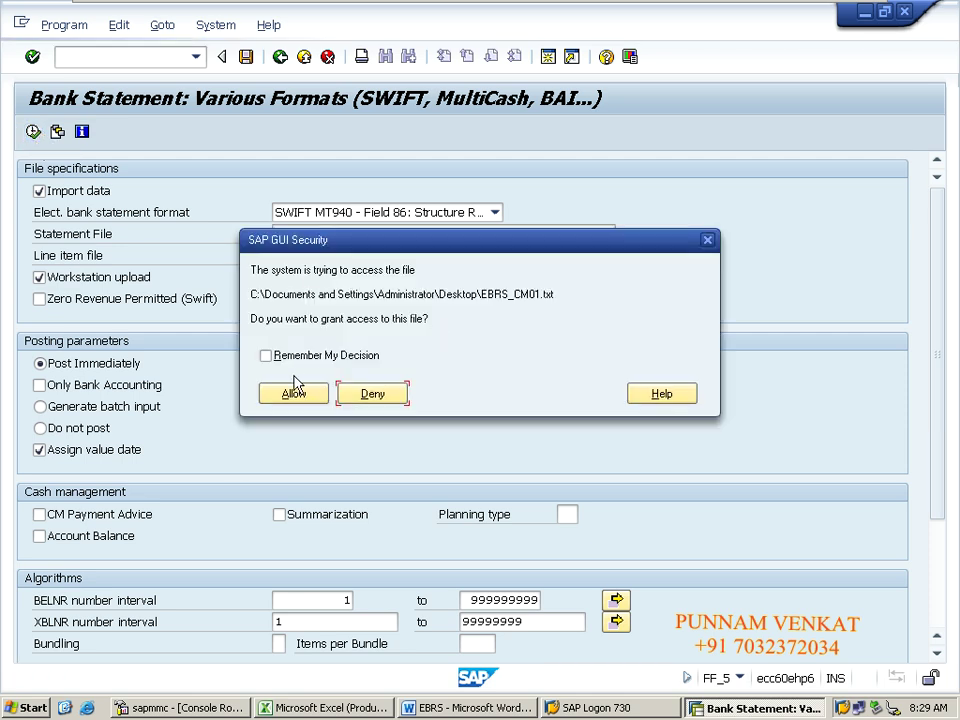
Step: Allow SAP GUI access to the file and acknowledge that statement 202200006 is new
click(293, 394)
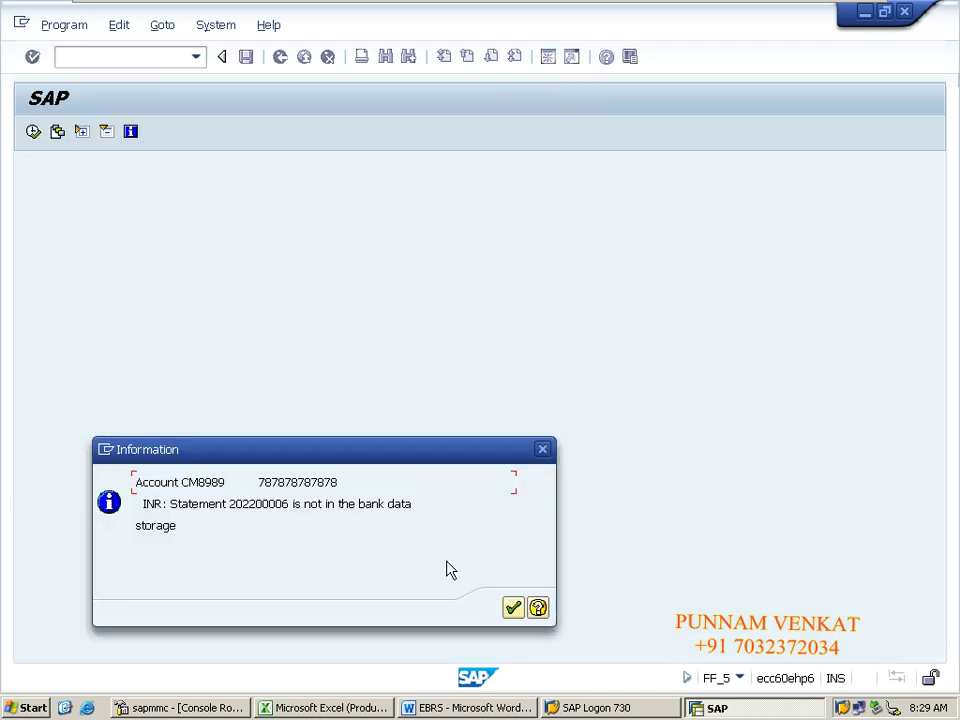
click(512, 612)
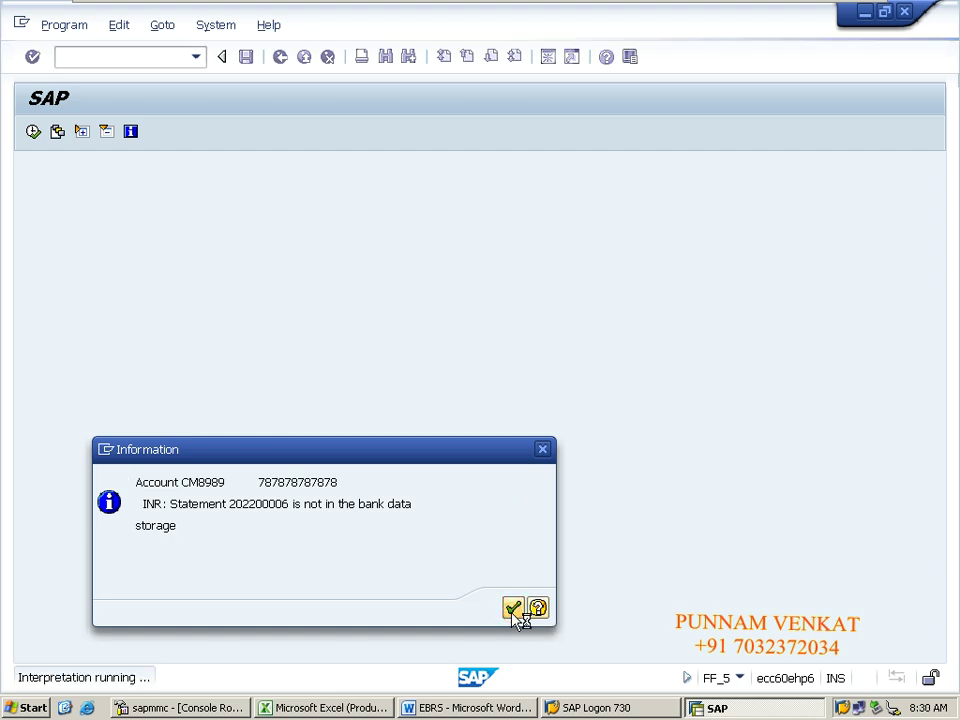
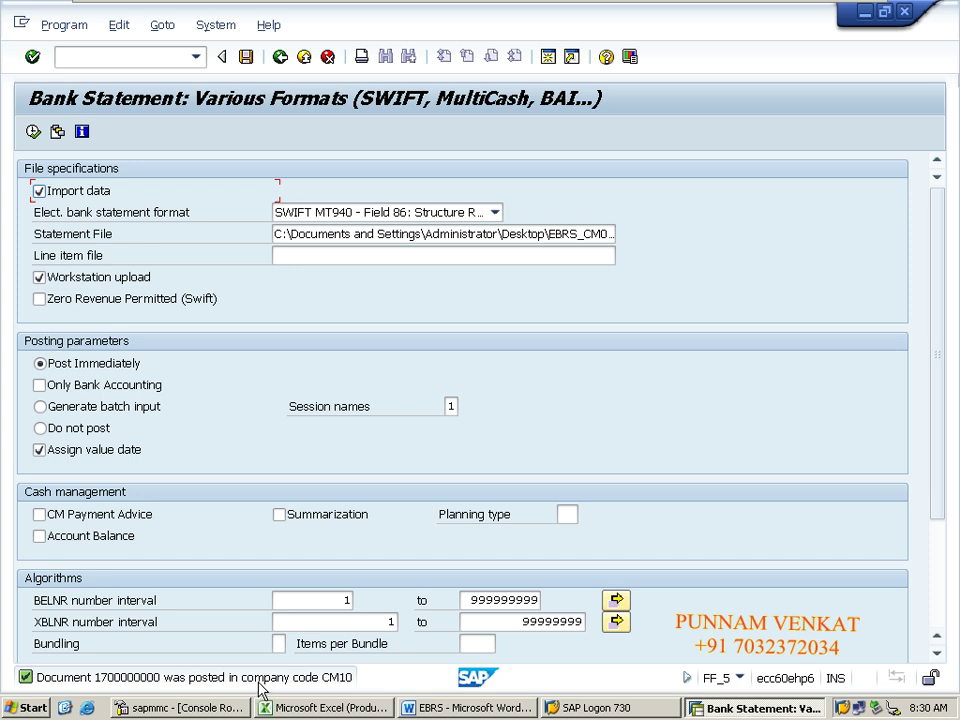
Step: Return to SAP Easy Access with /n and start transaction FBL3N for company code CM10
click(62, 26)
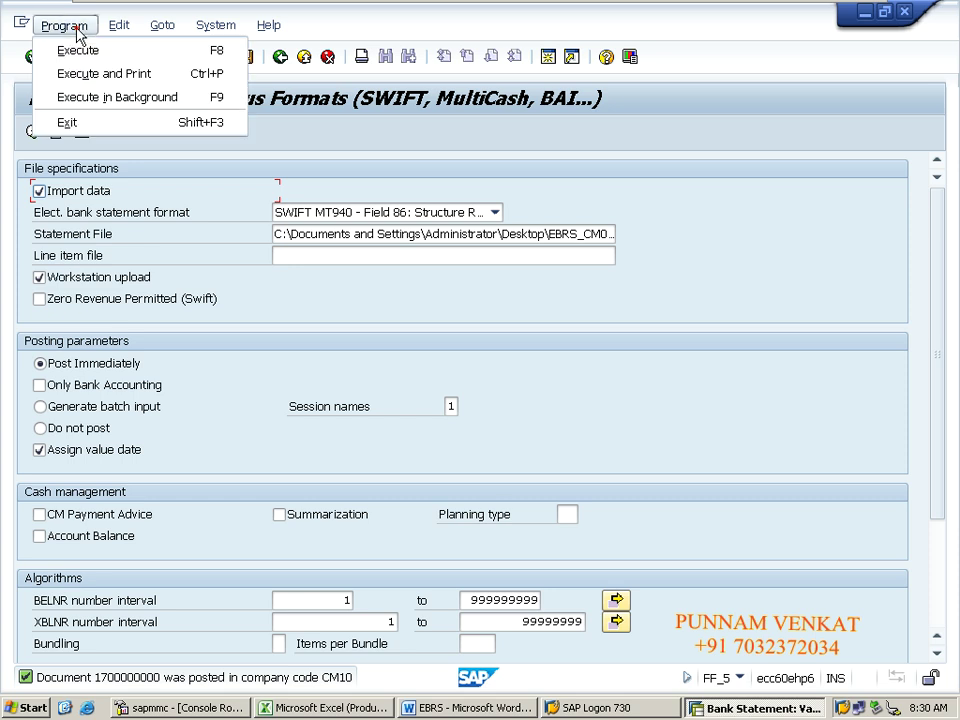
click(350, 318)
click(169, 58)
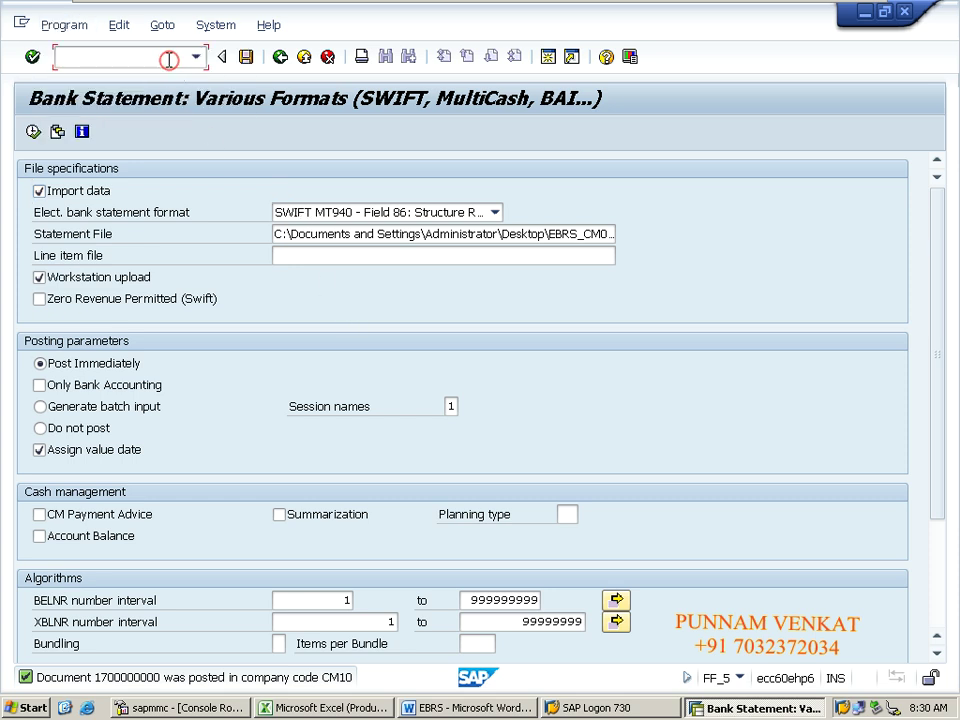
text(/n)
key(Return)
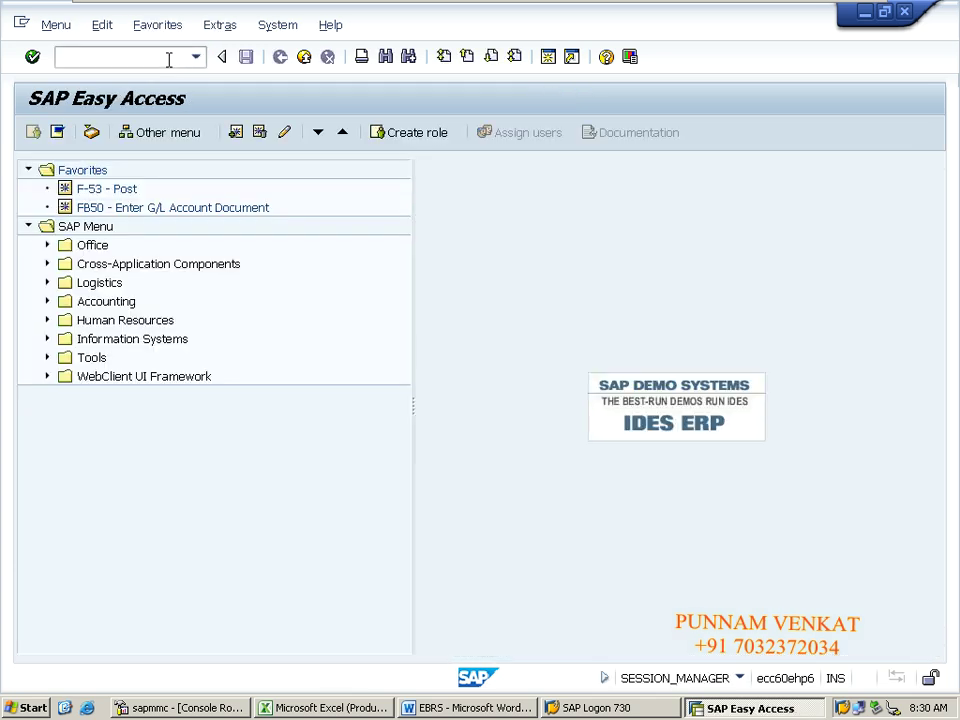
click(169, 59)
key(Return)
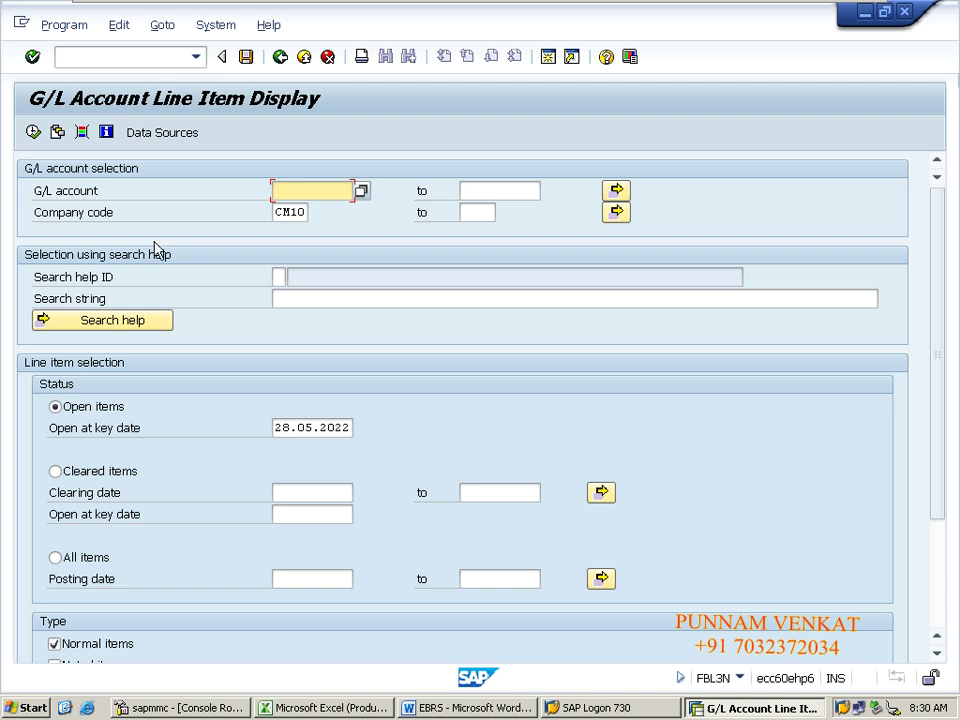
Step: In the G/L account multiple selection, pick 220060 (ICICI MAIN Bank A/c) from the search list
click(617, 191)
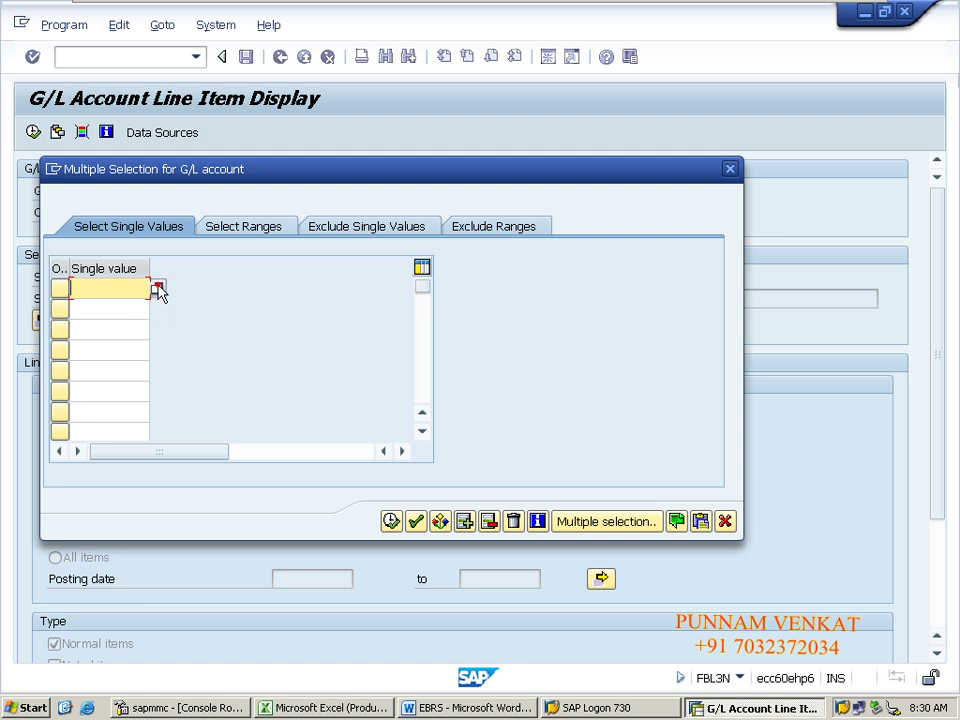
click(158, 289)
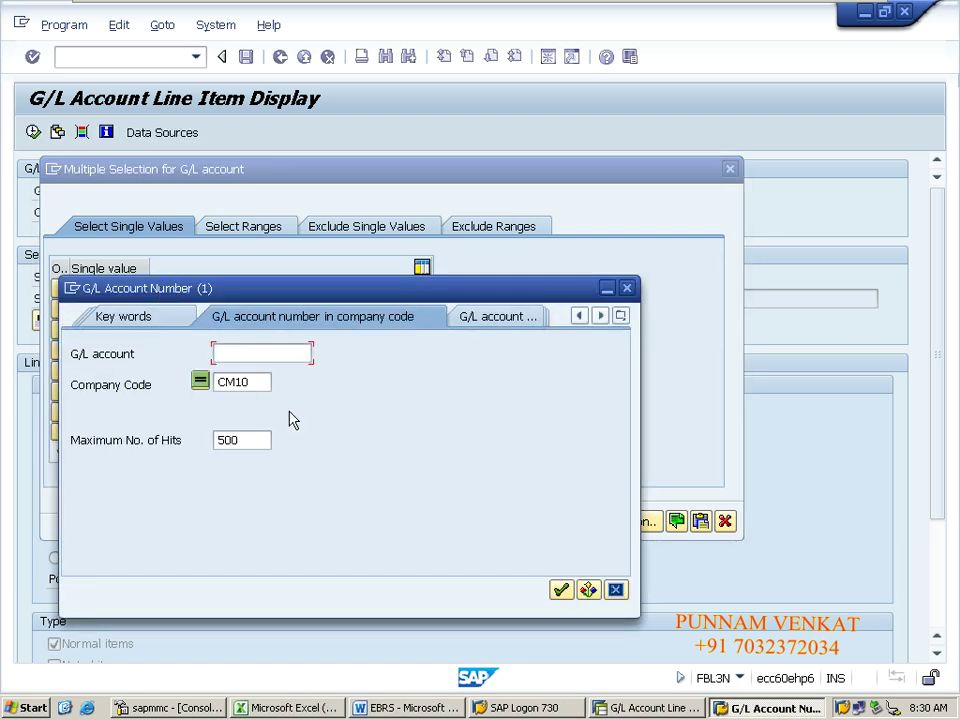
key(Return)
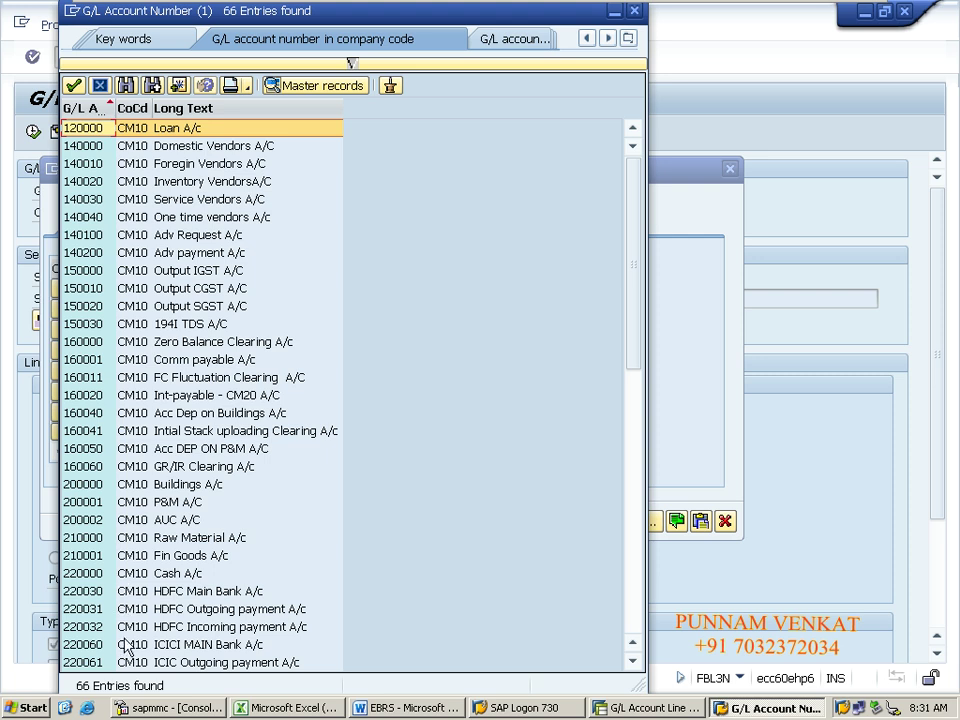
click(632, 664)
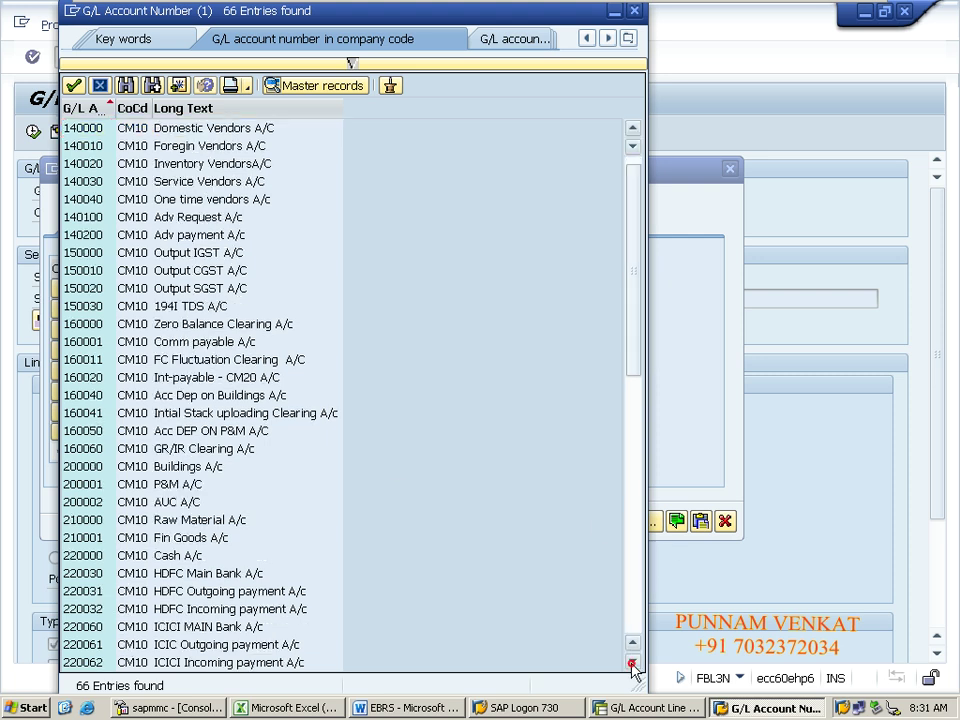
double_click(86, 628)
key(ctrl+c)
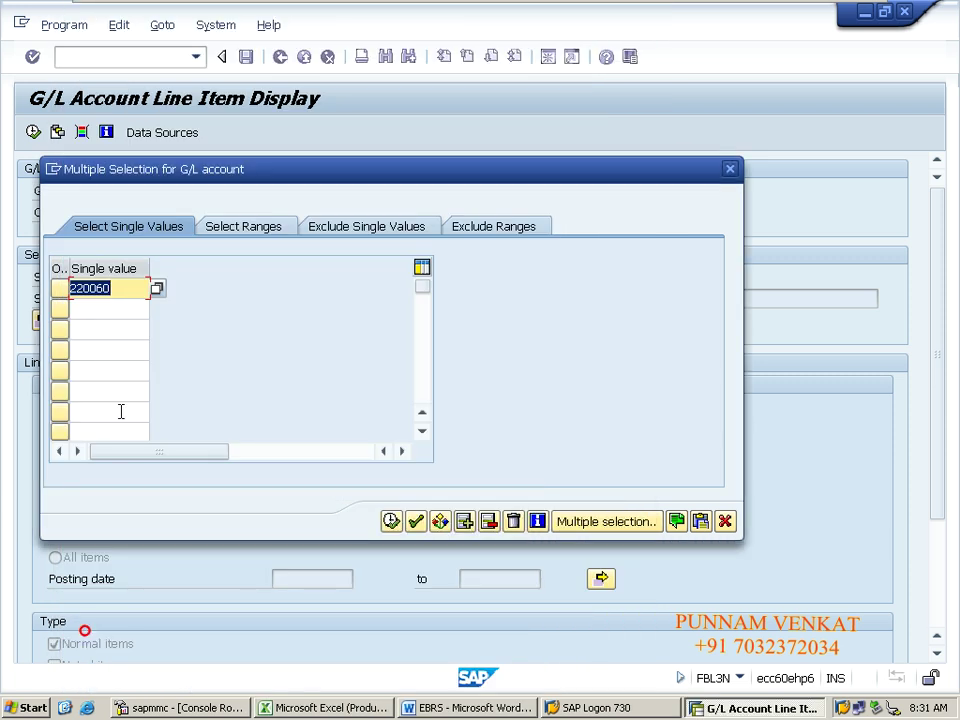
Step: Add accounts 220061 and 220062, check the three entries and copy them into the selection
key(End)
click(107, 315)
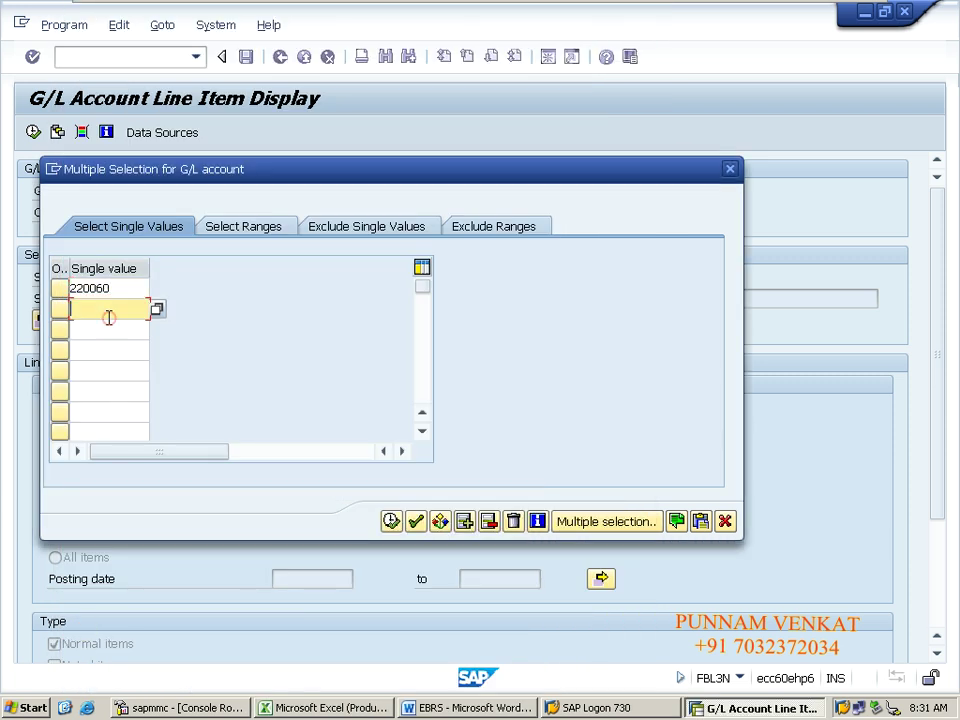
key(ctrl+v)
key(BackSpace)
text(1)
click(107, 330)
key(ctrl+v)
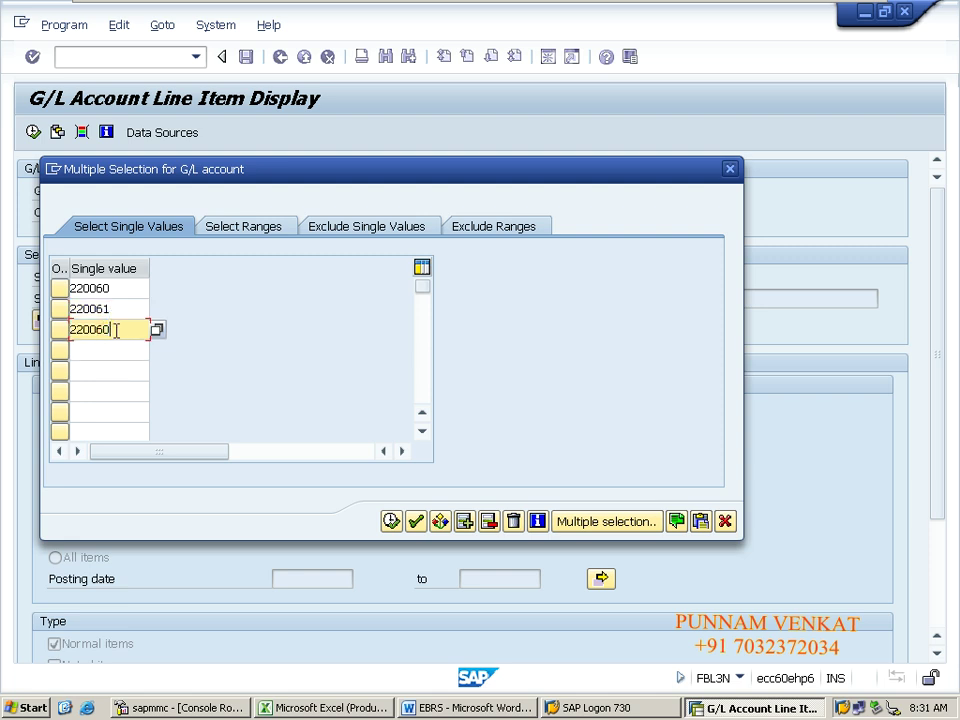
key(BackSpace)
text(2)
click(394, 525)
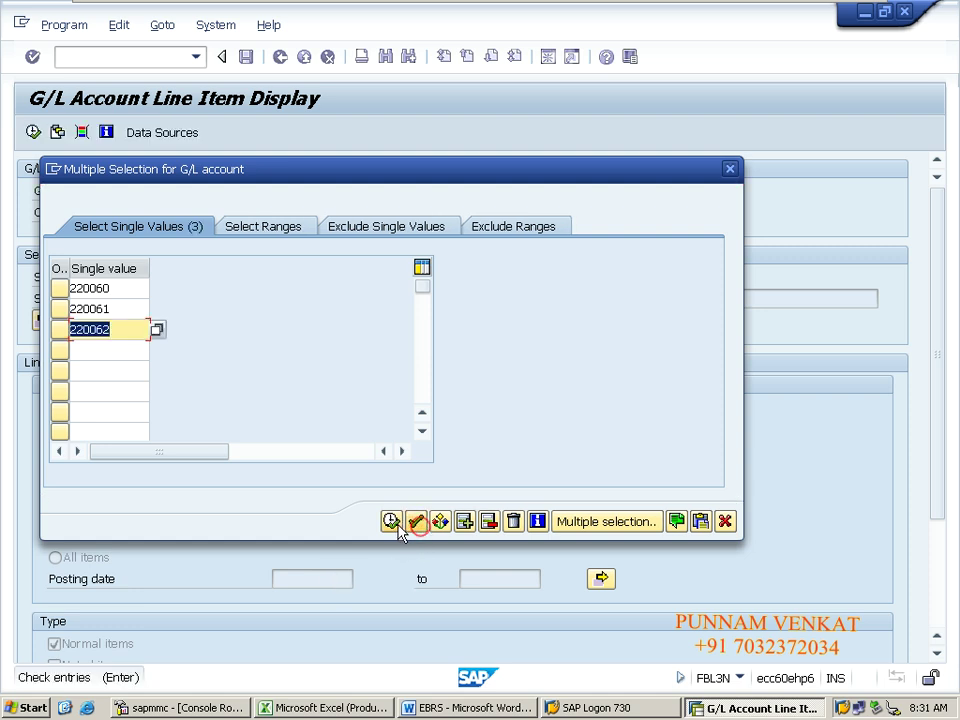
click(414, 523)
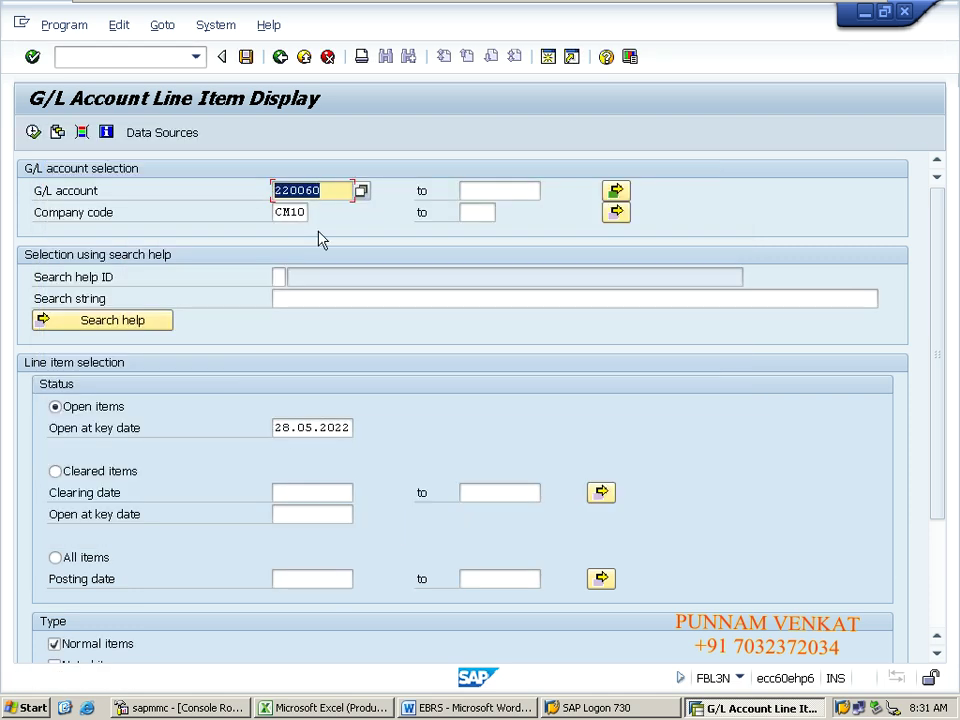
Step: Choose All items for company code CM10 and execute the report for the three ICICI accounts
click(311, 212)
drag(311, 212, 276, 212)
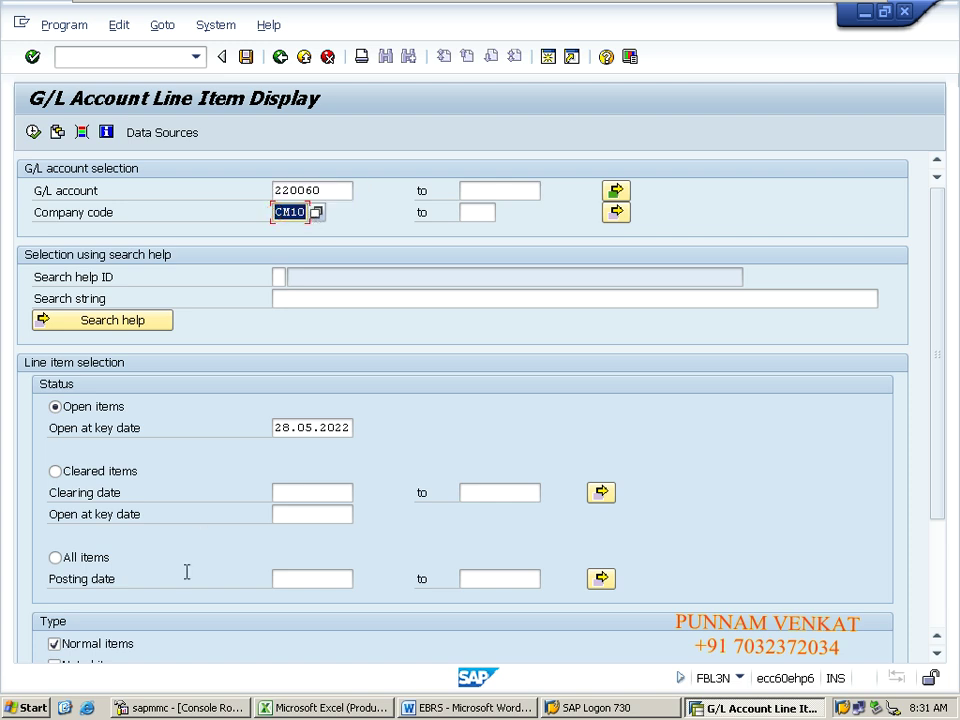
click(62, 557)
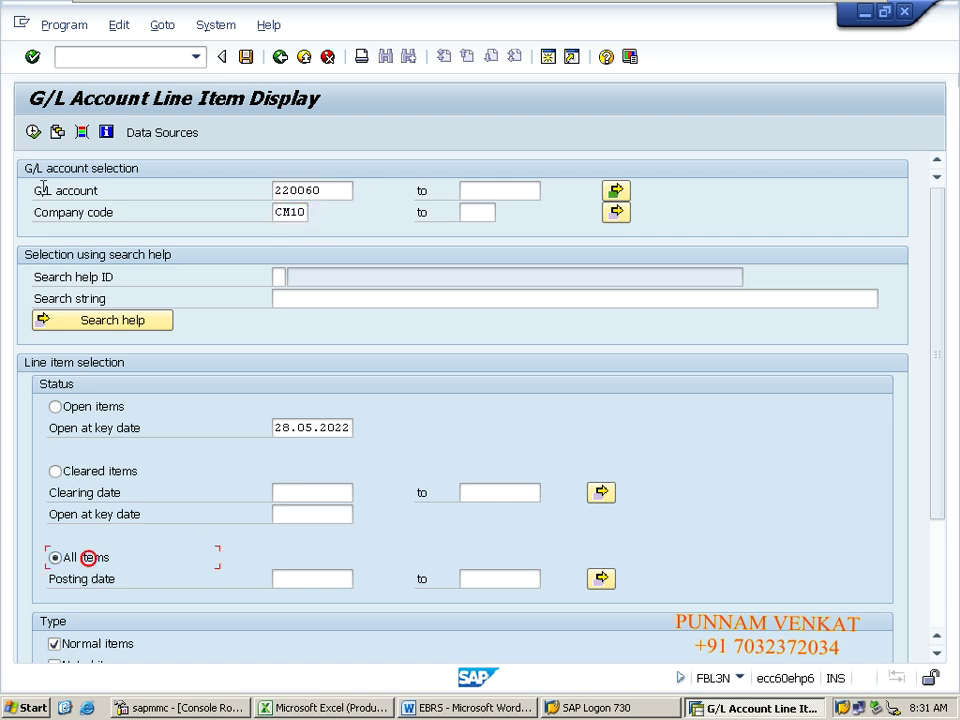
click(33, 133)
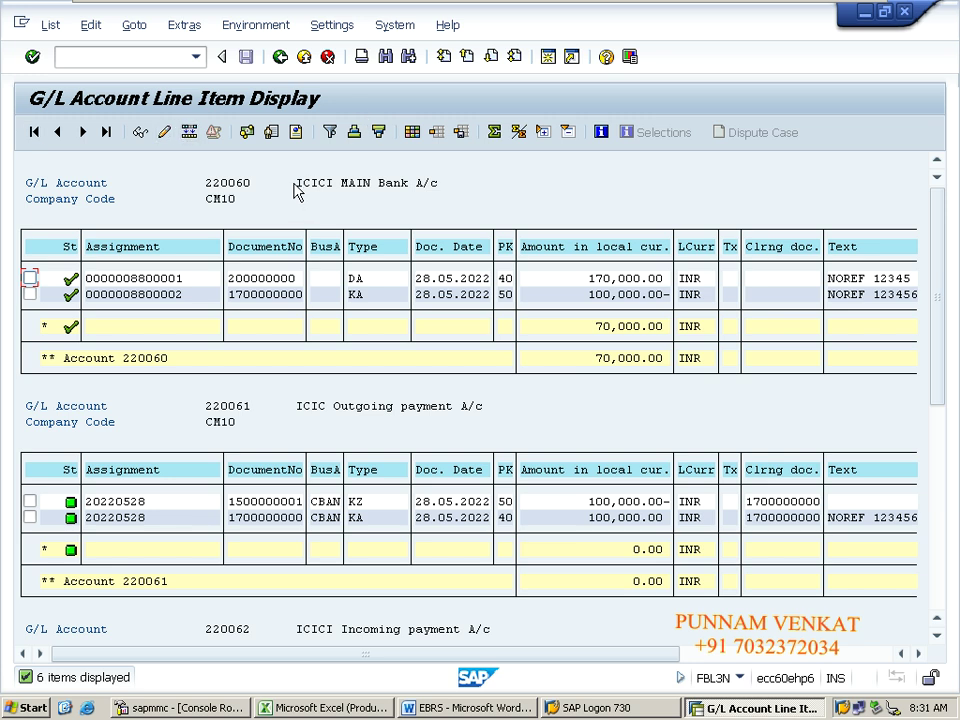
click(612, 330)
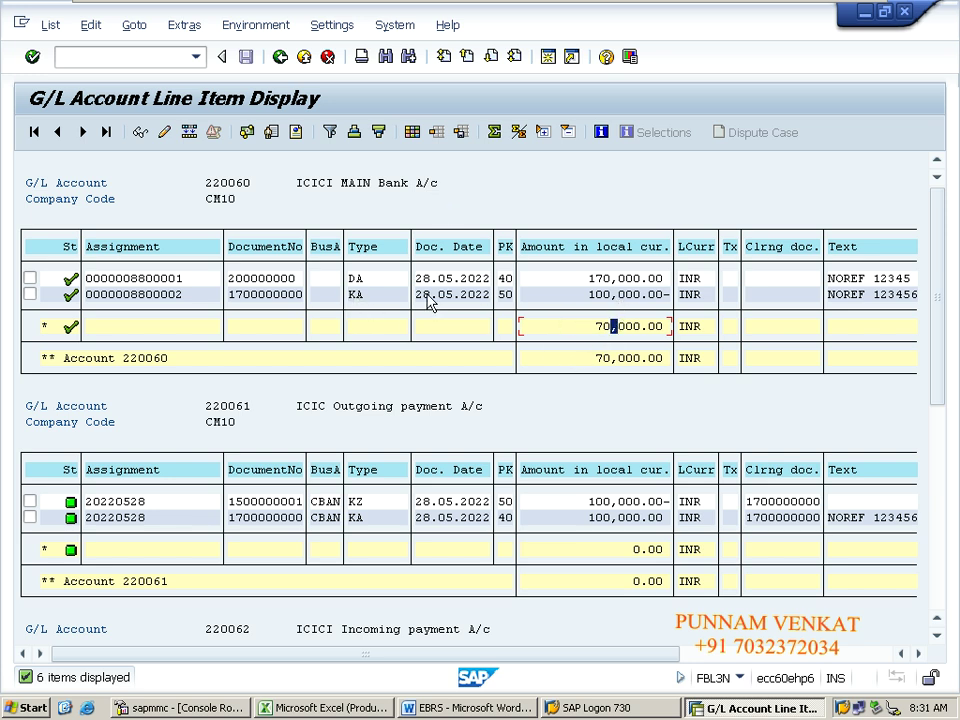
click(606, 278)
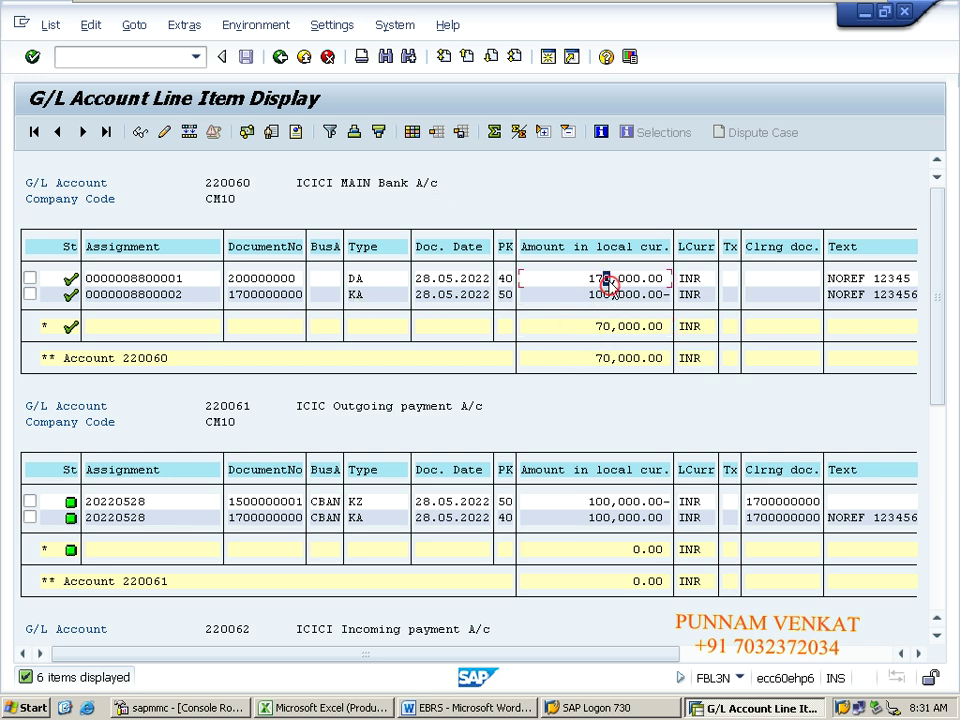
click(610, 295)
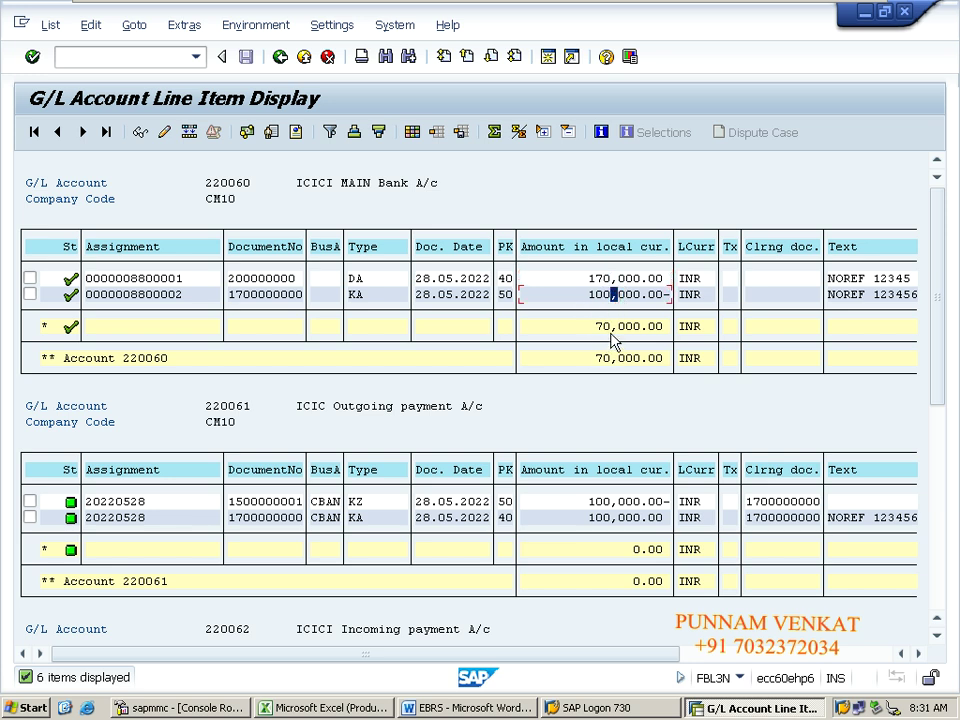
click(611, 328)
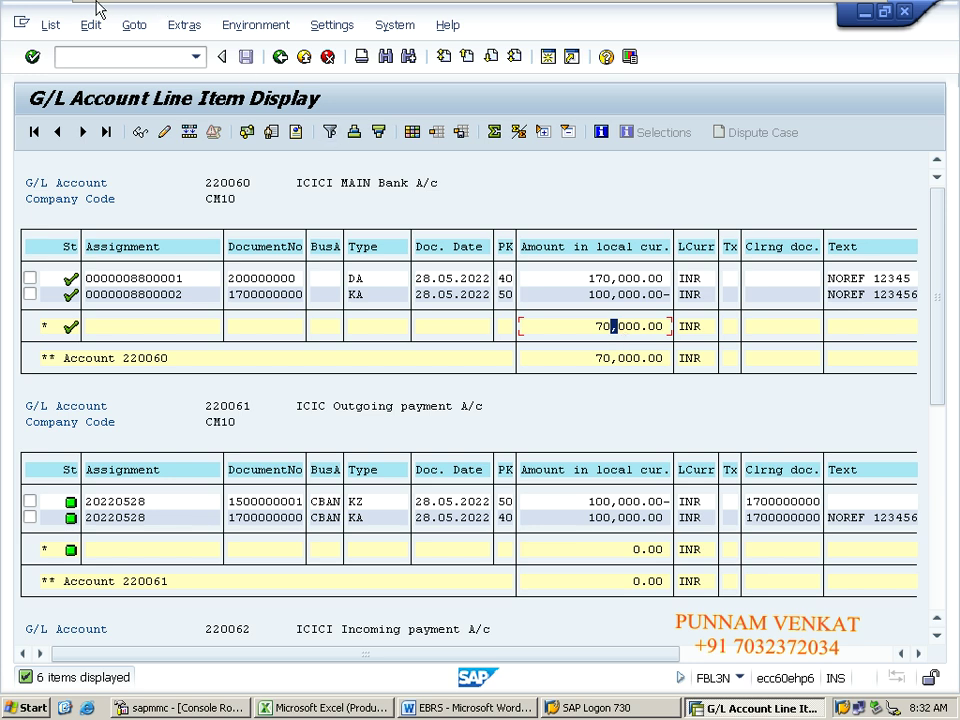
mouse_move(90, 8)
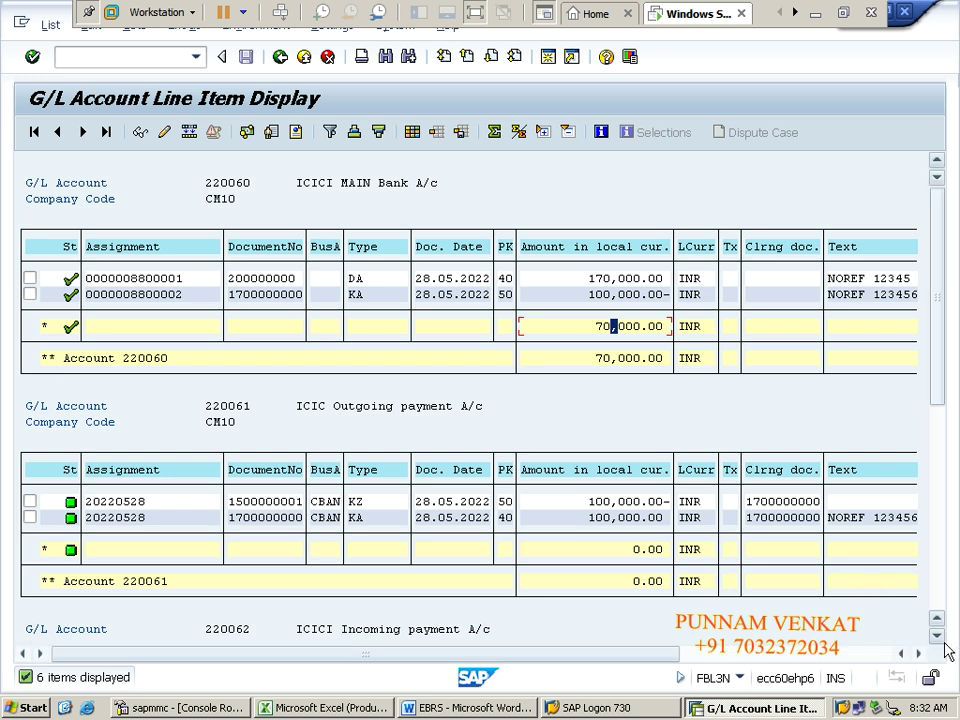
scroll(940, 645, down, 6)
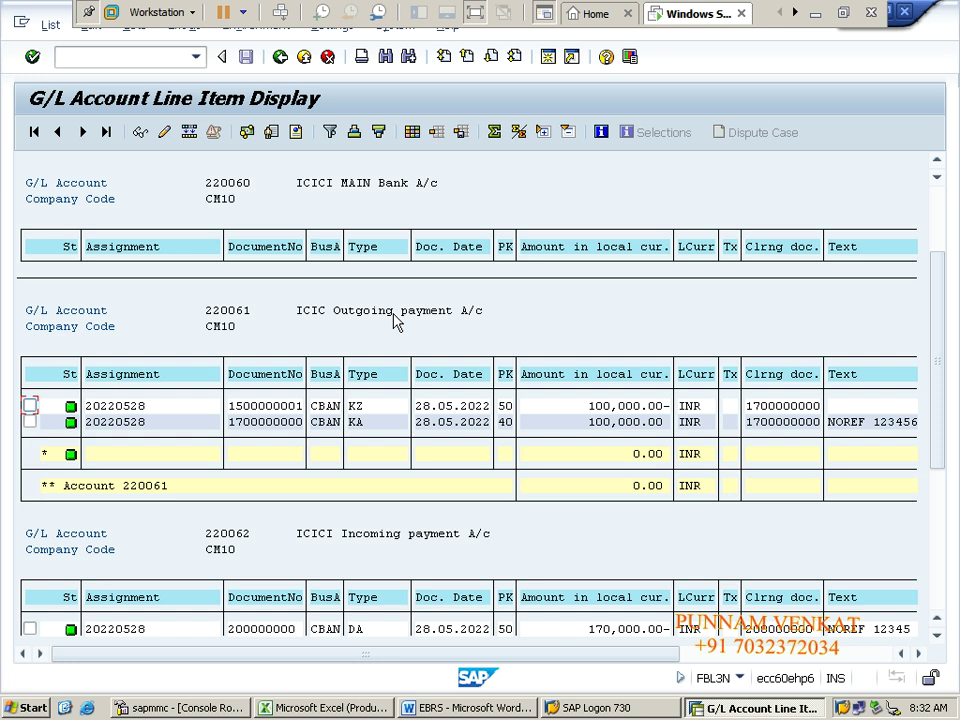
click(648, 455)
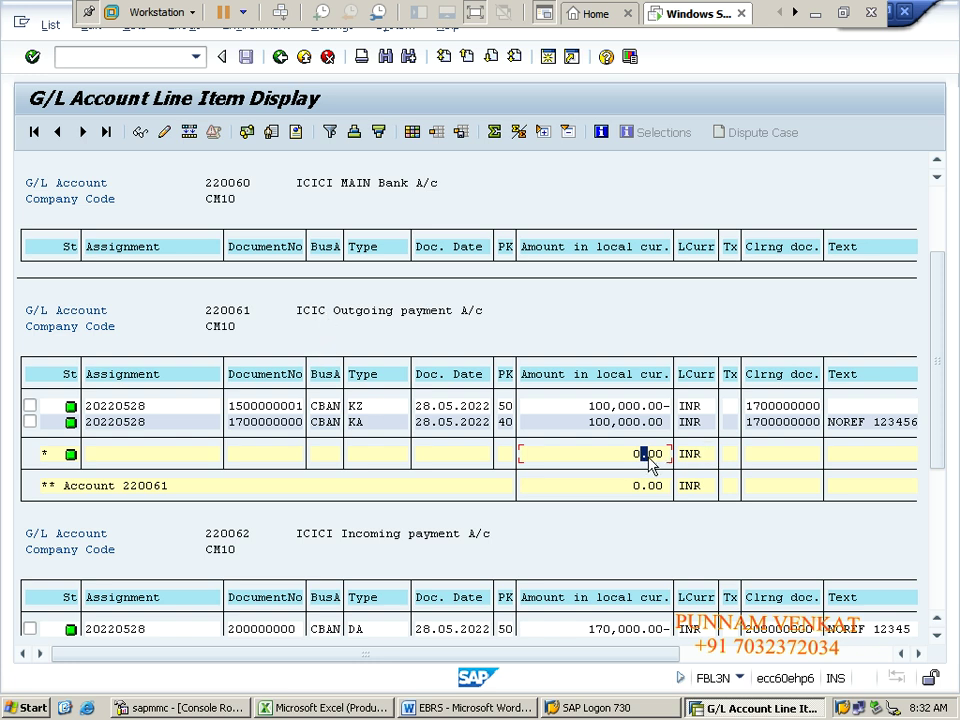
key(alt+Tab)
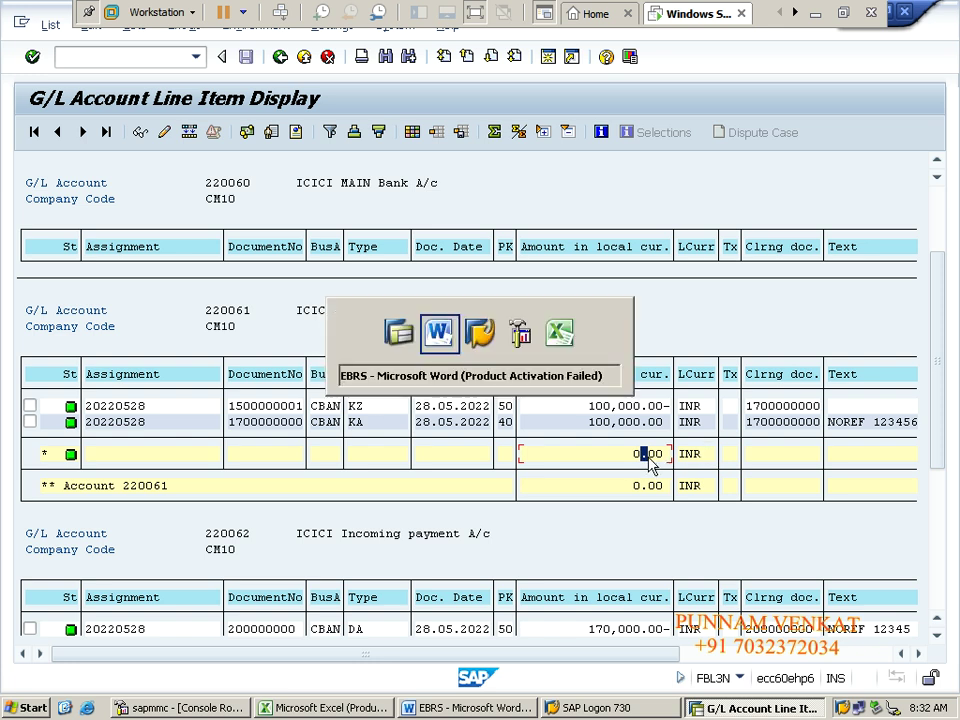
Step: Fill the To ICICI Outgoing Payment A/c line, A14:D14, with yellow
key(alt+Tab)
key(alt+Tab)
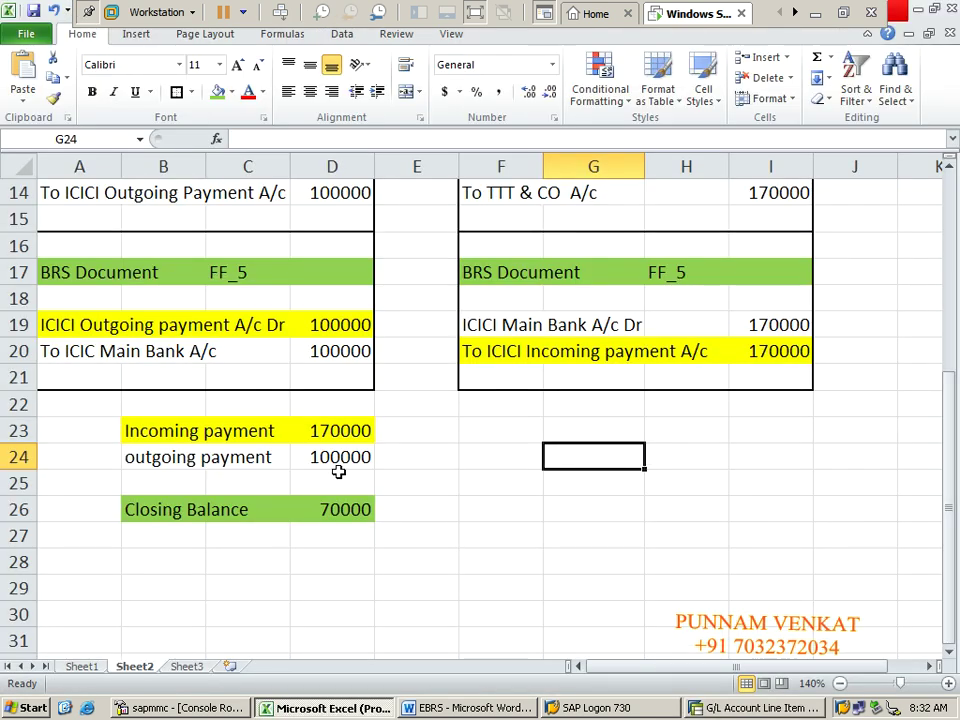
click(338, 471)
key(Up)
key(Up)
key(Up)
key(Up)
key(Up)
key(Up)
key(Up)
key(Up)
key(Up)
key(Up)
key(Up)
key(Up)
key(Up)
key(Up)
key(Up)
key(Up)
key(Up)
key(Up)
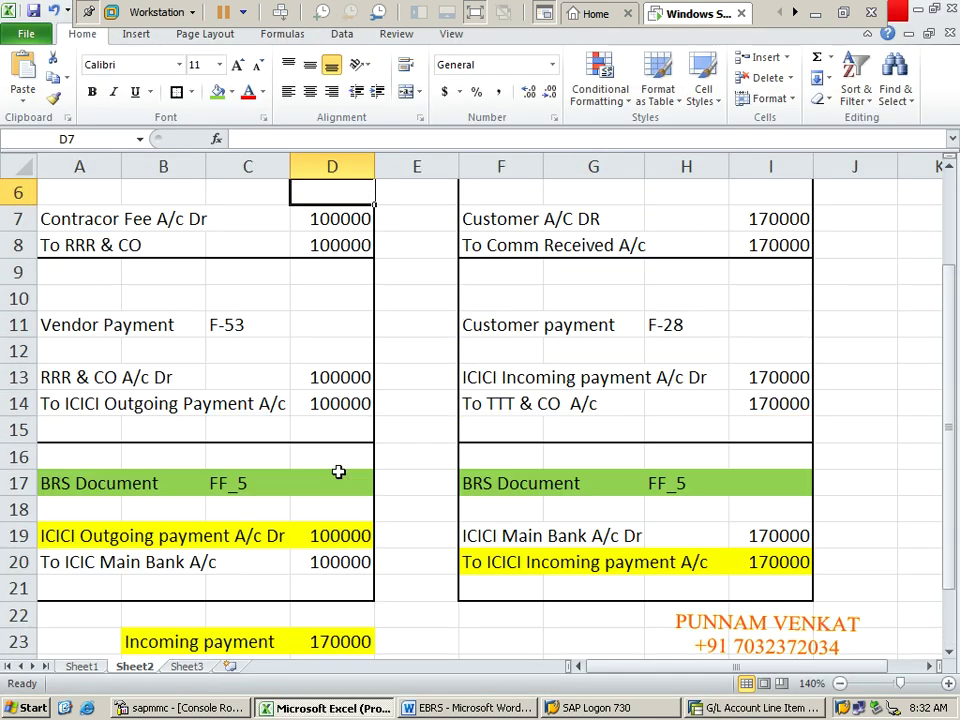
key(Up)
key(Up)
click(62, 435)
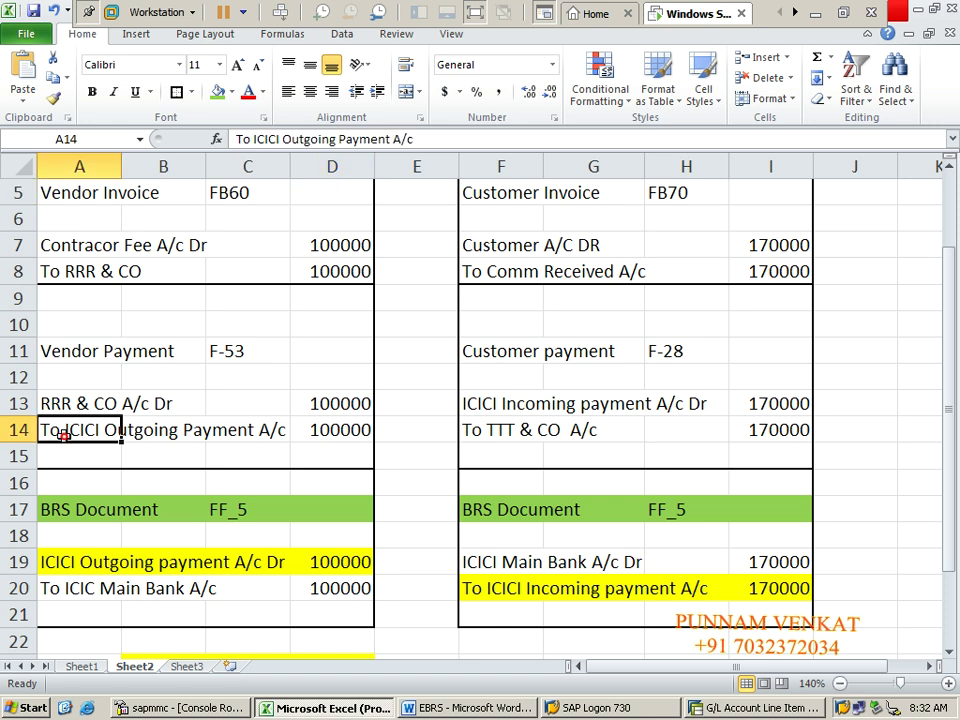
key(shift+Right)
key(shift+Right)
key(shift+Right)
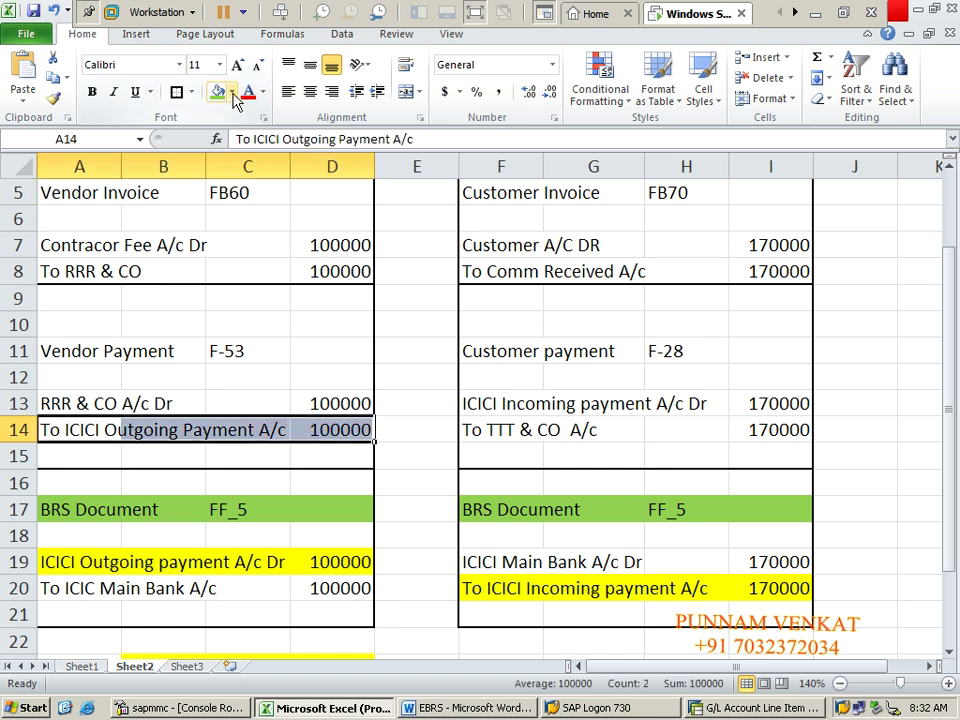
click(233, 92)
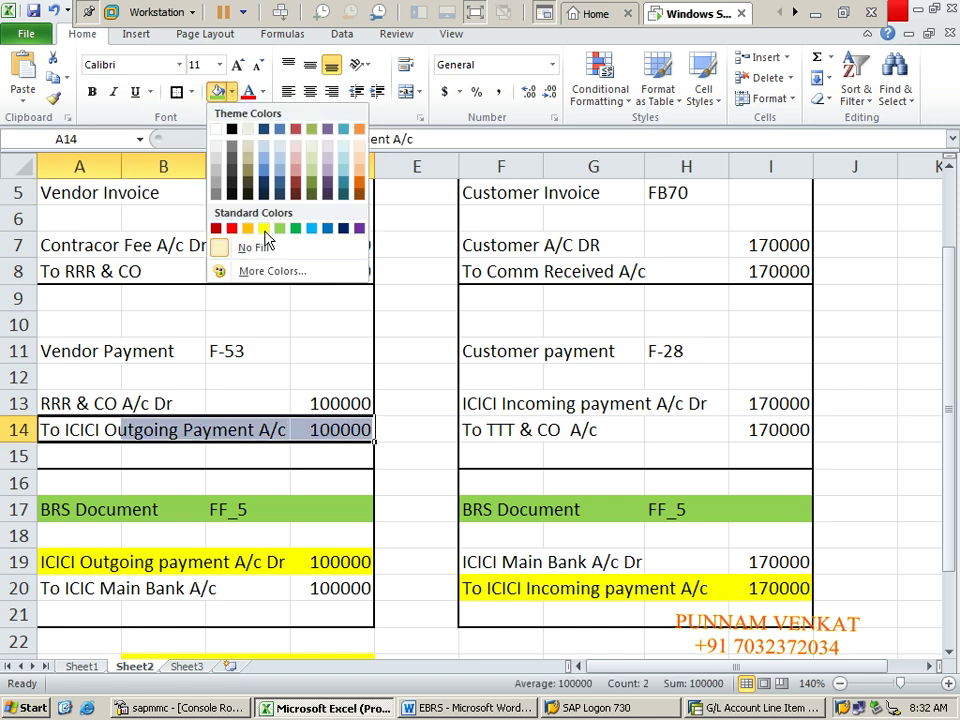
click(264, 228)
click(187, 428)
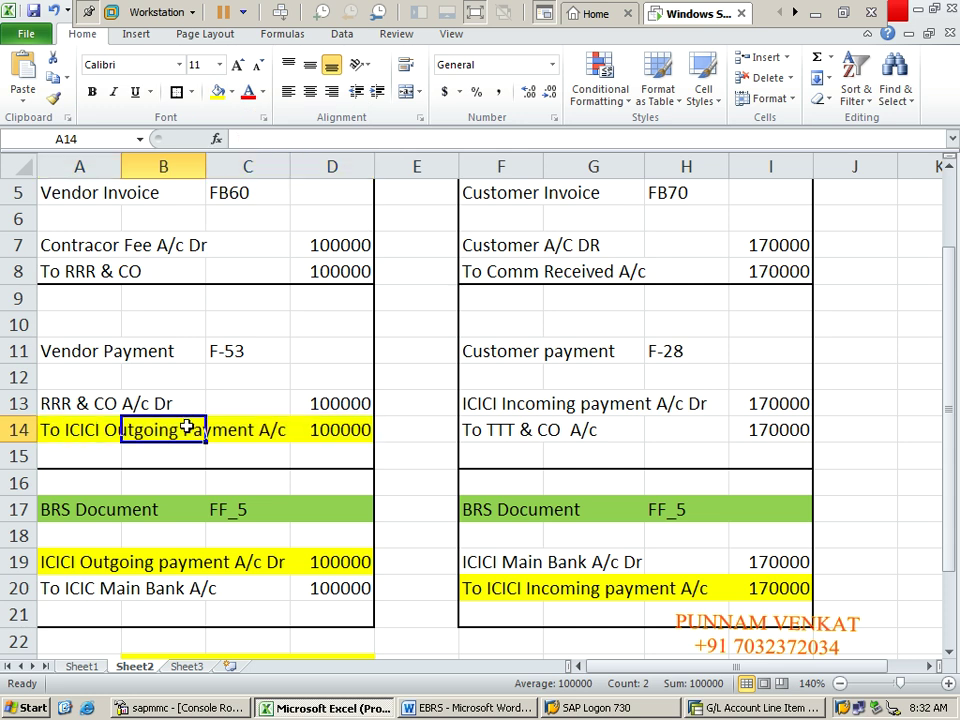
Step: Review the FF_5 BRS entry in row 19 against account 220061's balance in SAP
click(101, 355)
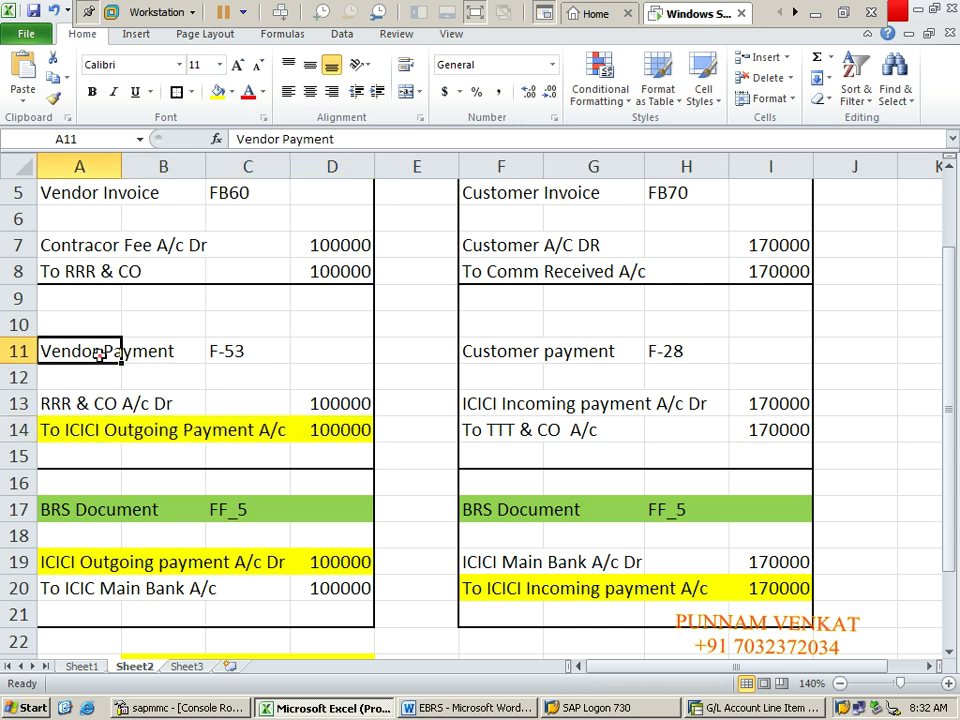
click(225, 511)
click(85, 562)
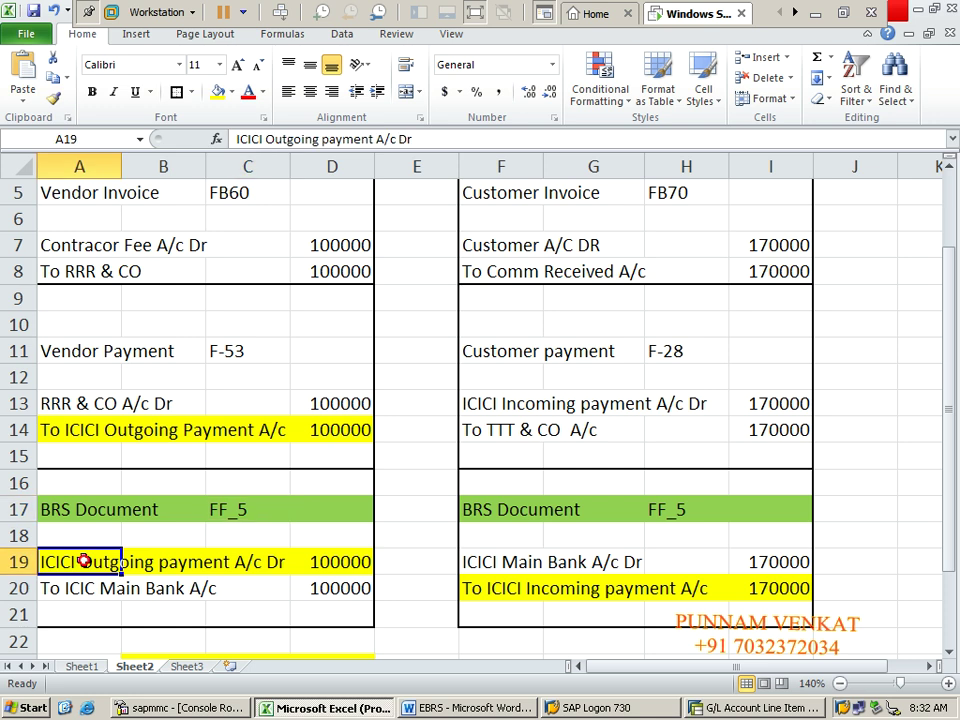
key(shift+Right)
key(shift+Right)
key(shift+Right)
click(110, 428)
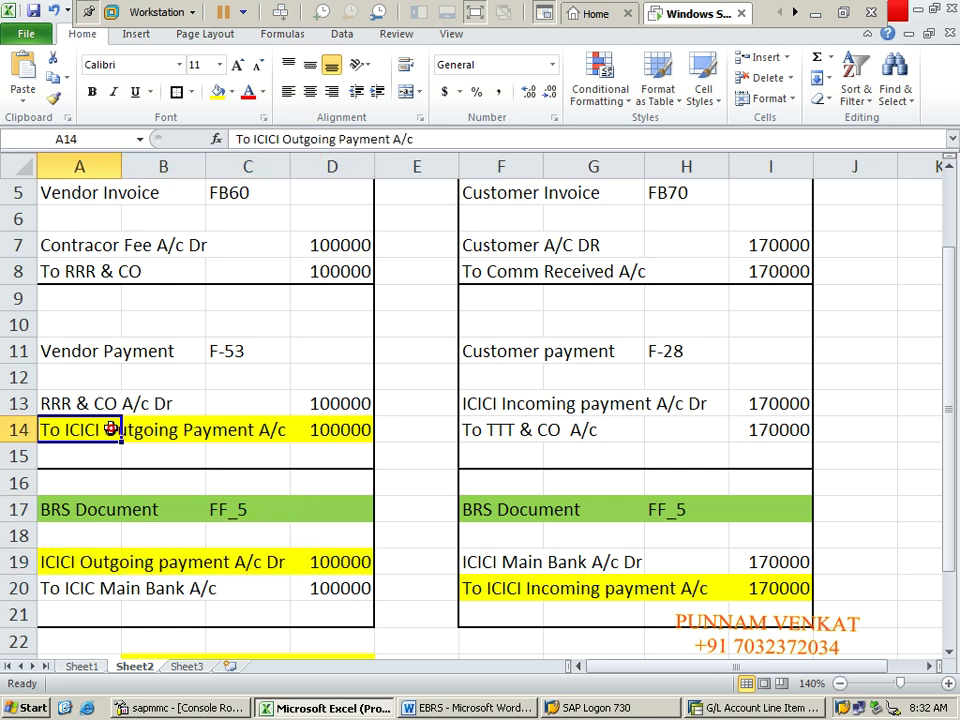
click(128, 577)
click(128, 566)
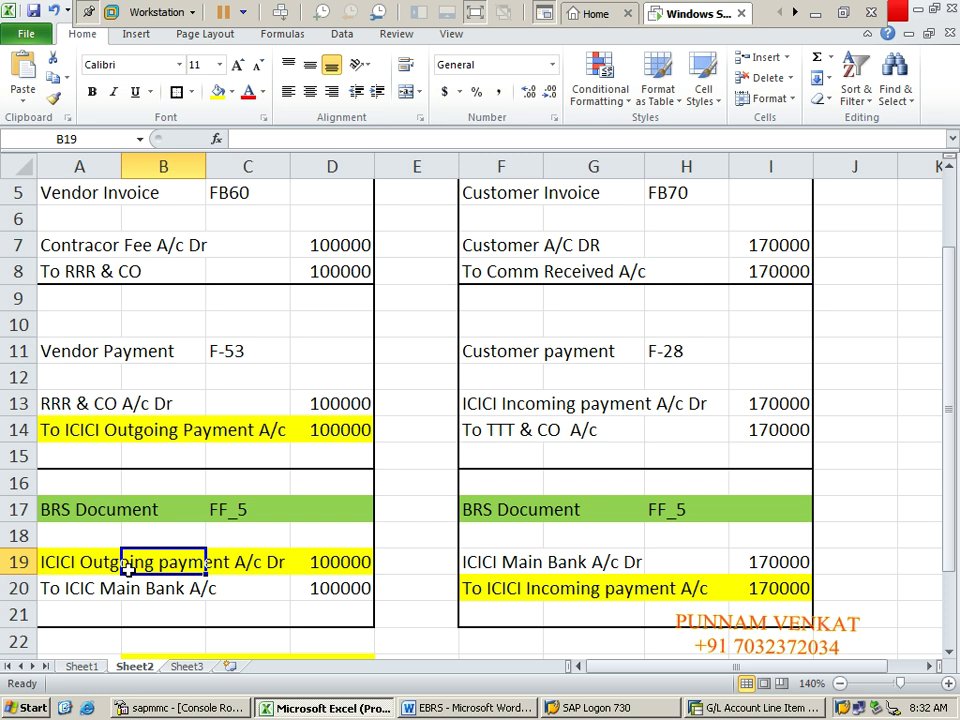
key(alt+Tab)
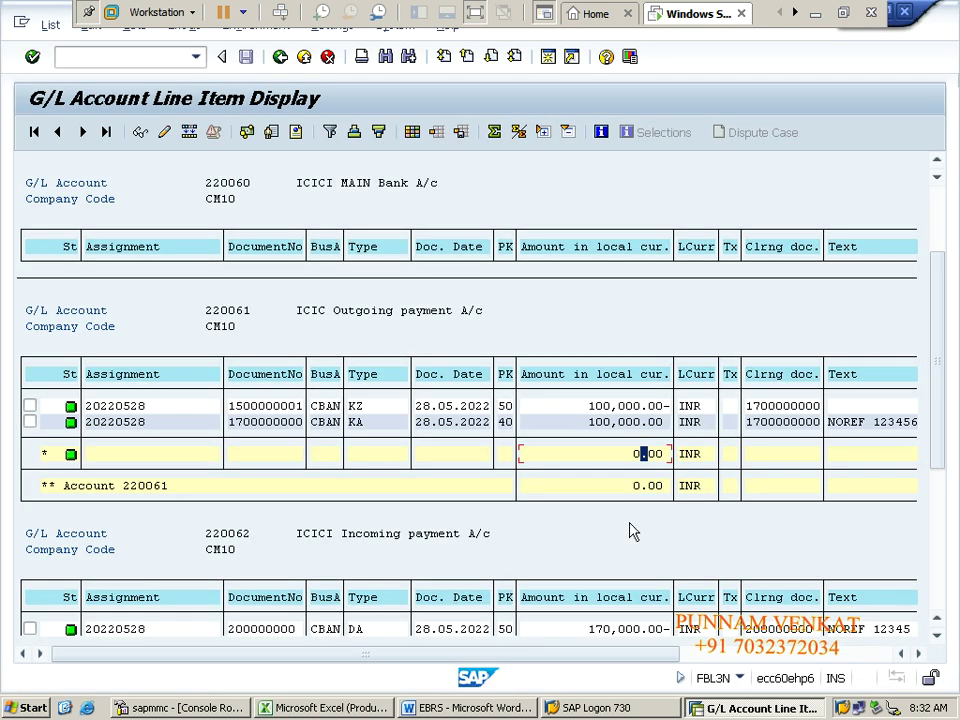
click(644, 487)
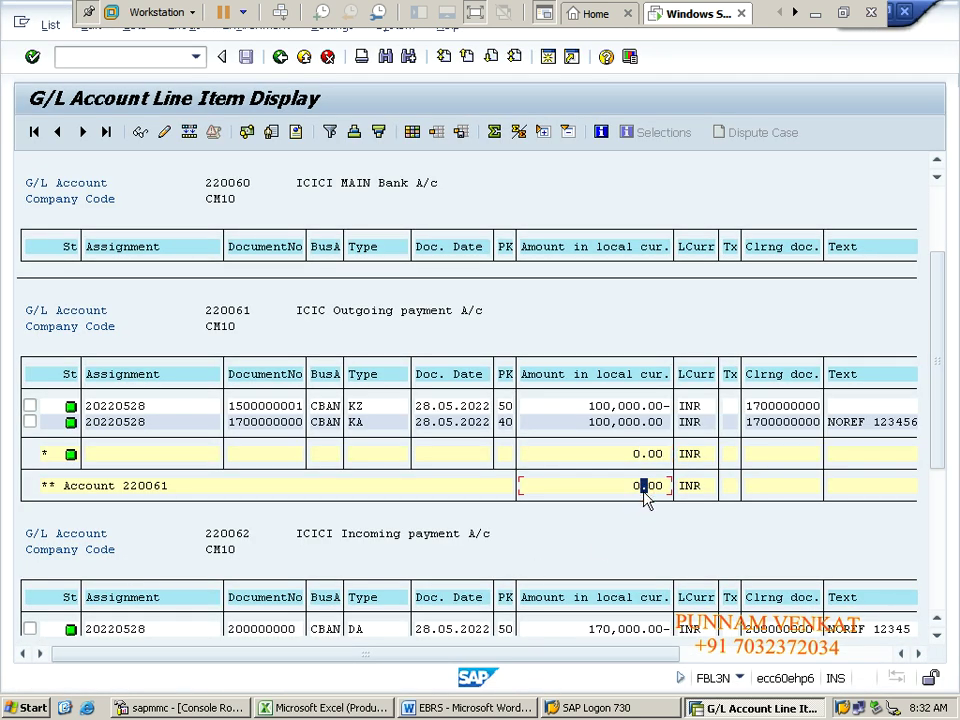
key(alt+Tab)
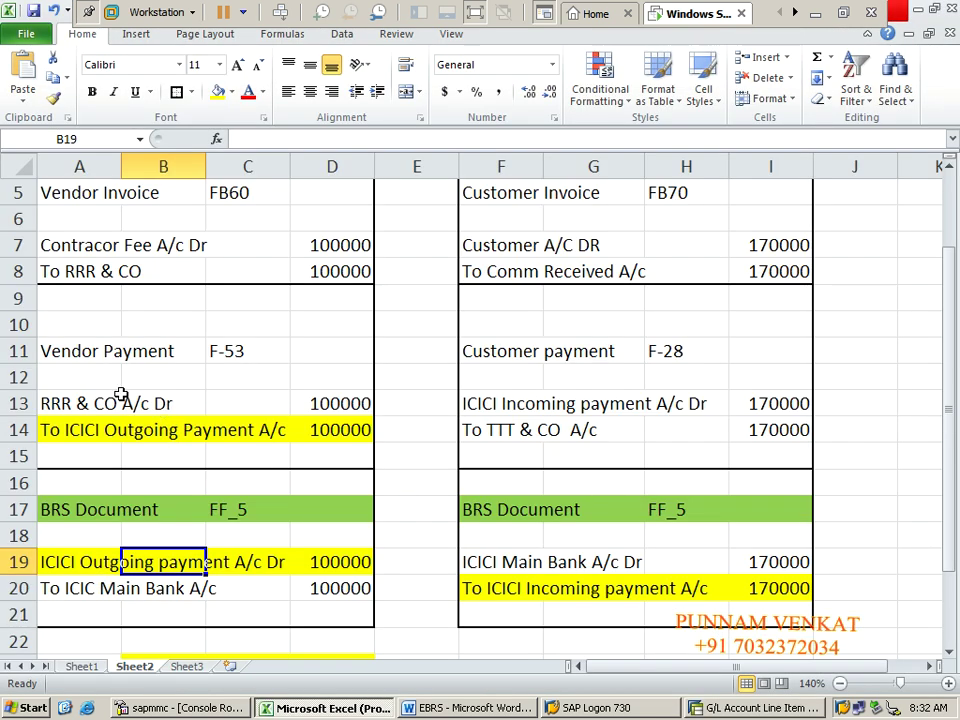
Step: Review the vendor payment entry A11:D14, with the RRR & CO debit and ICICI Outgoing credit, then return to SAP
click(71, 354)
key(shift+Right)
key(shift+Right)
key(shift+Right)
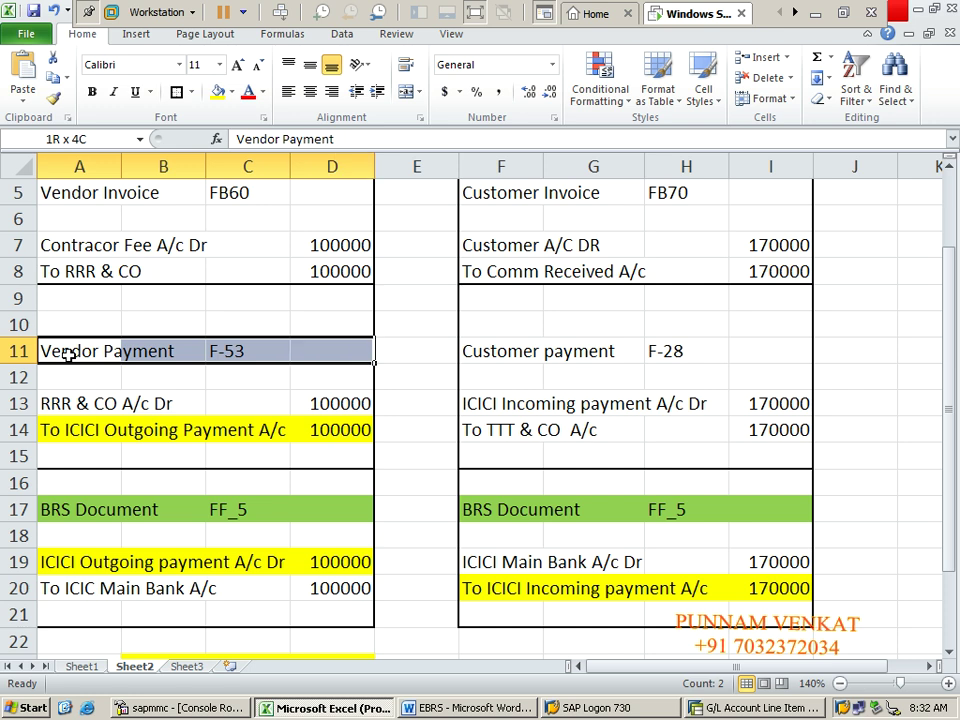
key(shift+Down)
key(shift+Down)
key(shift+Down)
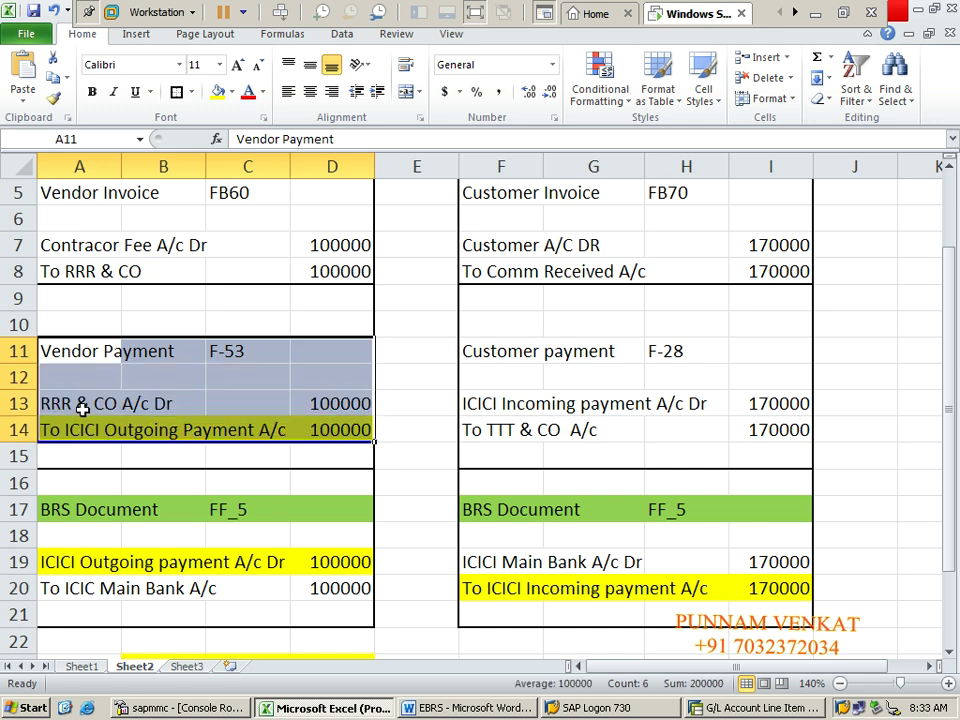
click(79, 401)
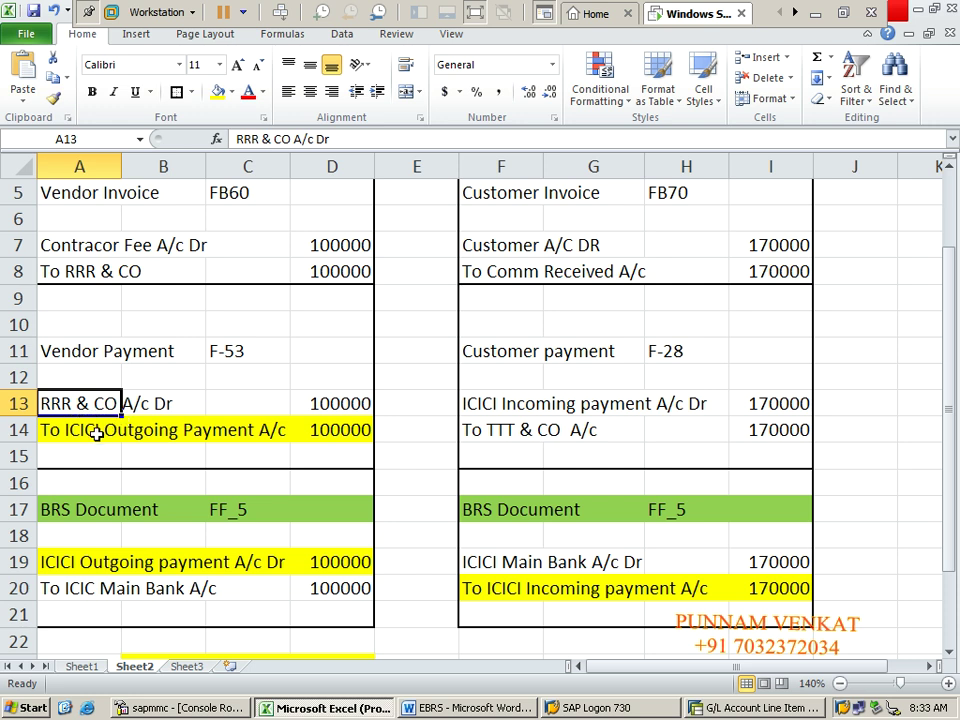
click(104, 424)
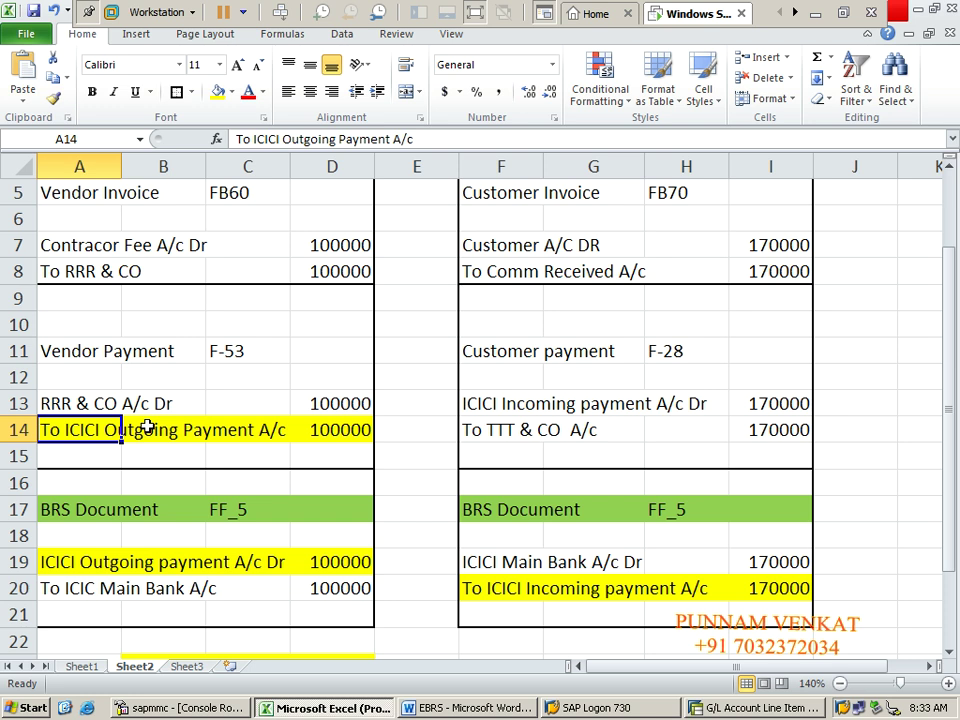
key(alt+Tab)
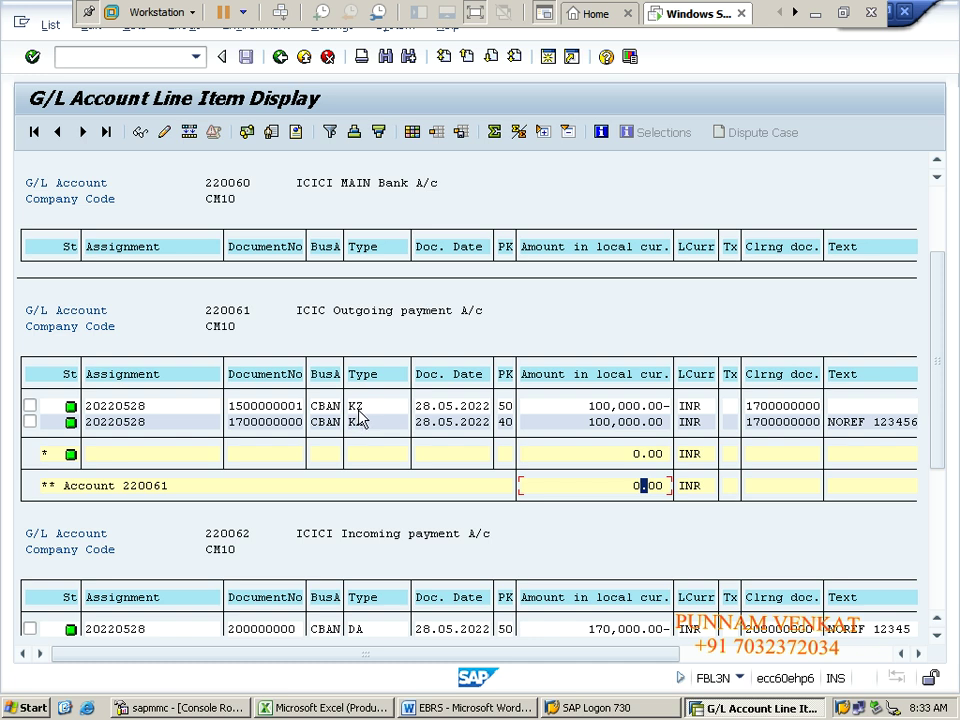
double_click(358, 406)
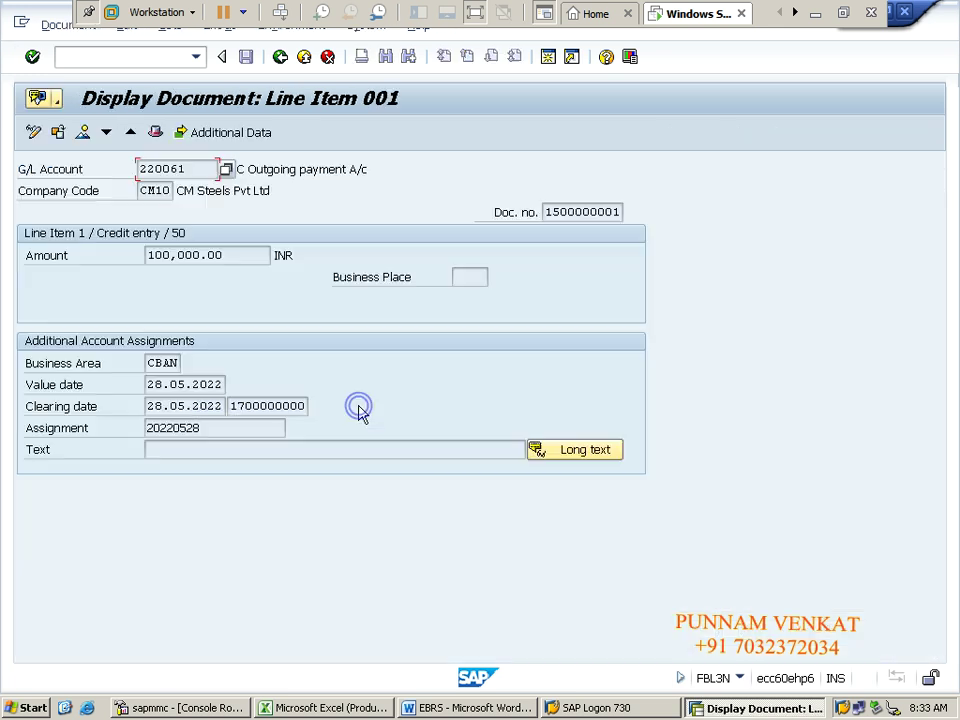
click(84, 140)
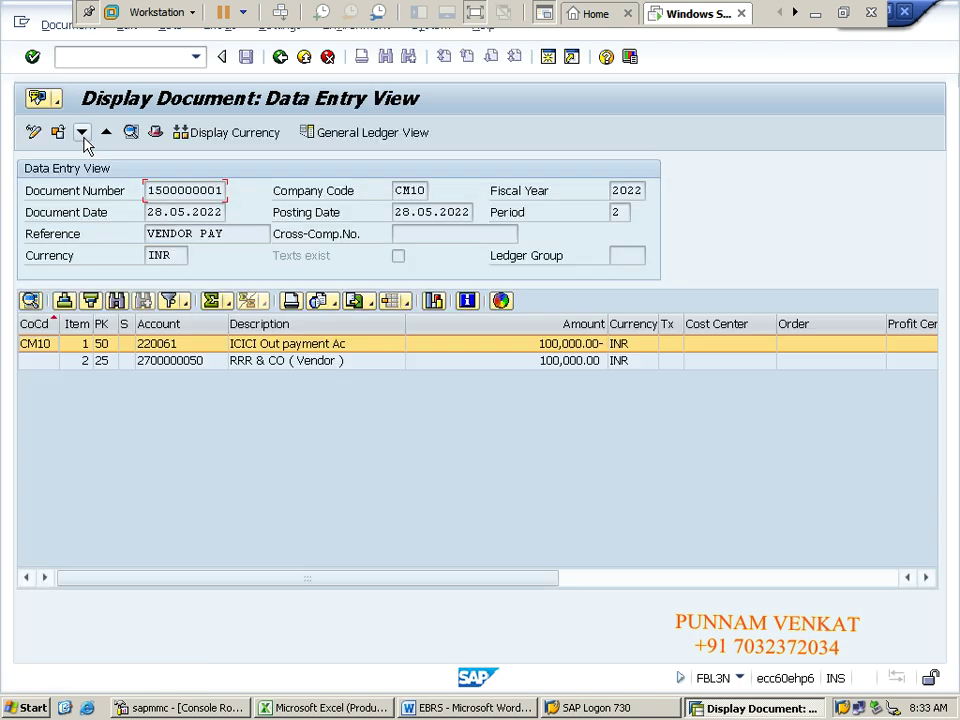
click(248, 362)
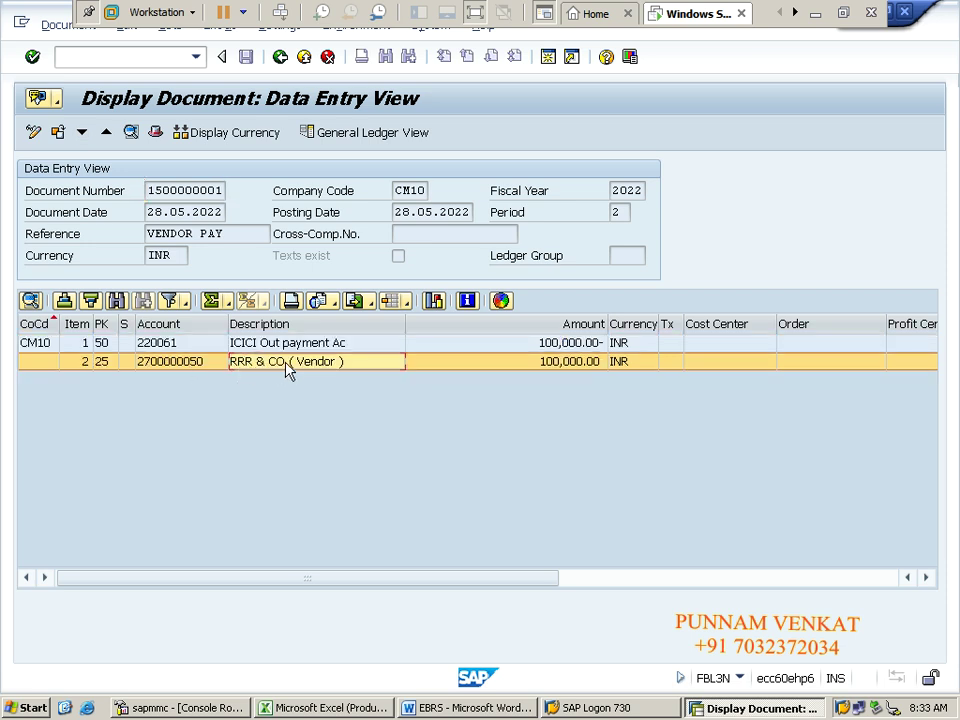
click(252, 344)
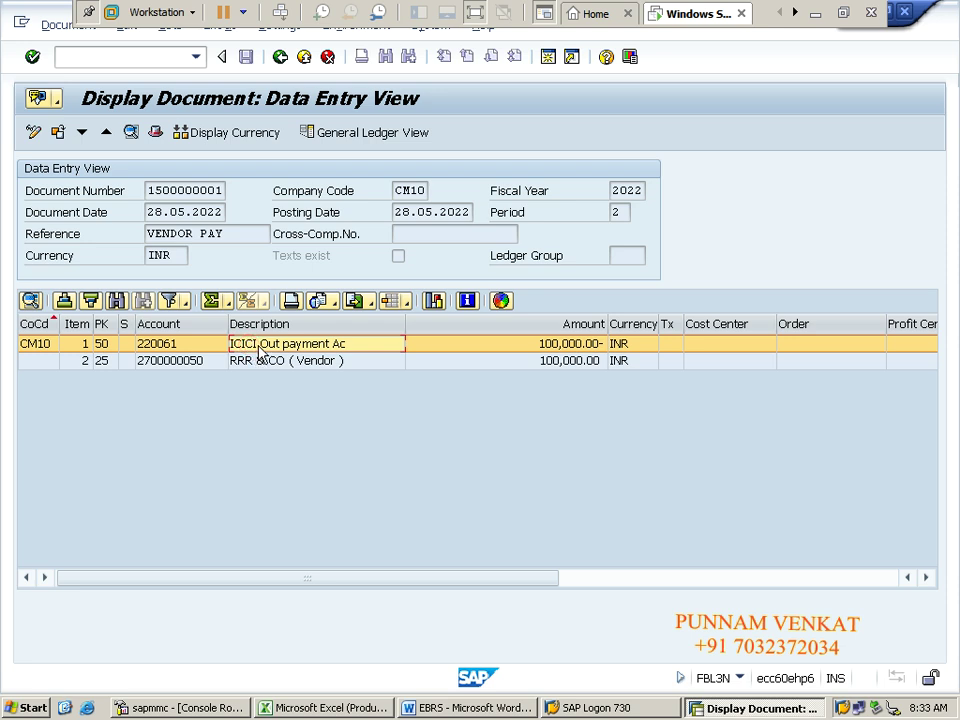
click(281, 60)
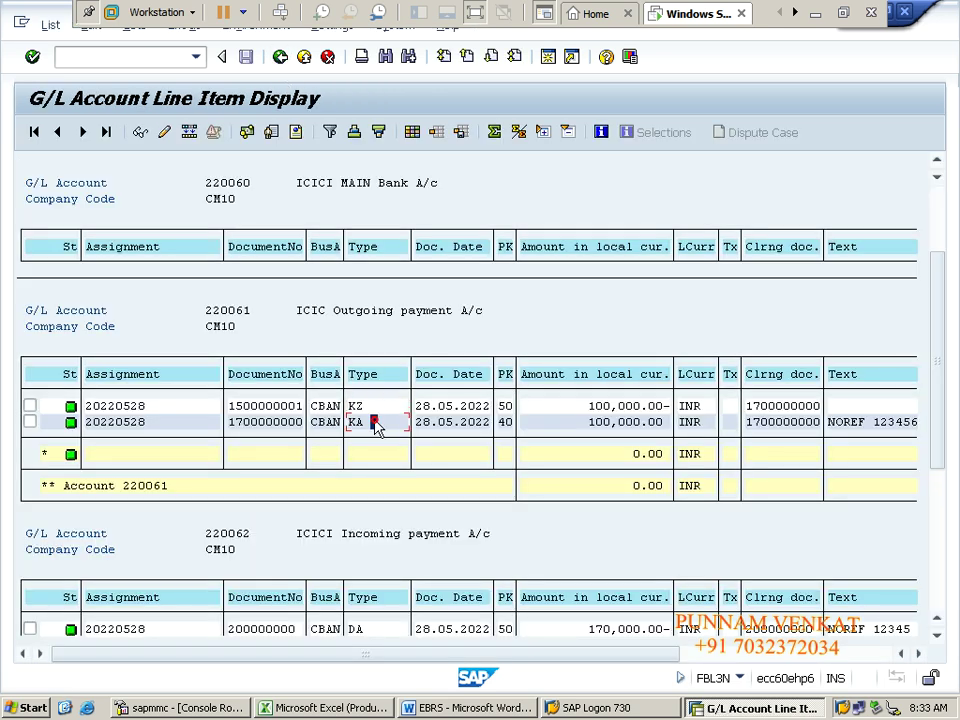
Step: Review BRS entry A19:D20, ICICI Outgoing payment debit against ICIC Main Bank credit, then return to SAP
key(alt+Tab)
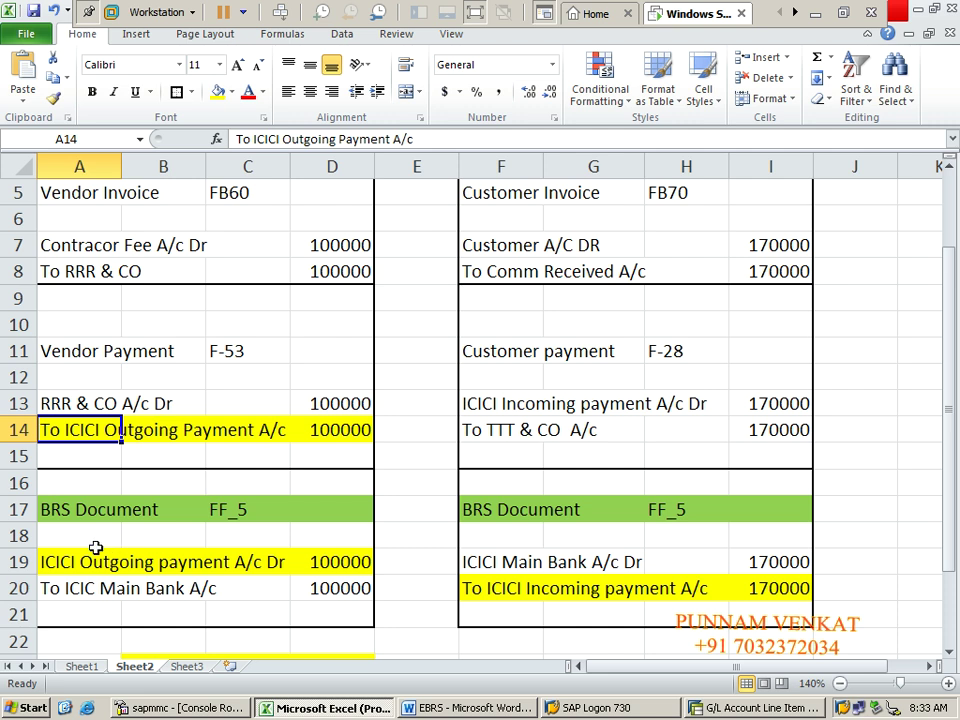
click(80, 551)
key(shift+Right)
key(shift+Right)
key(shift+Right)
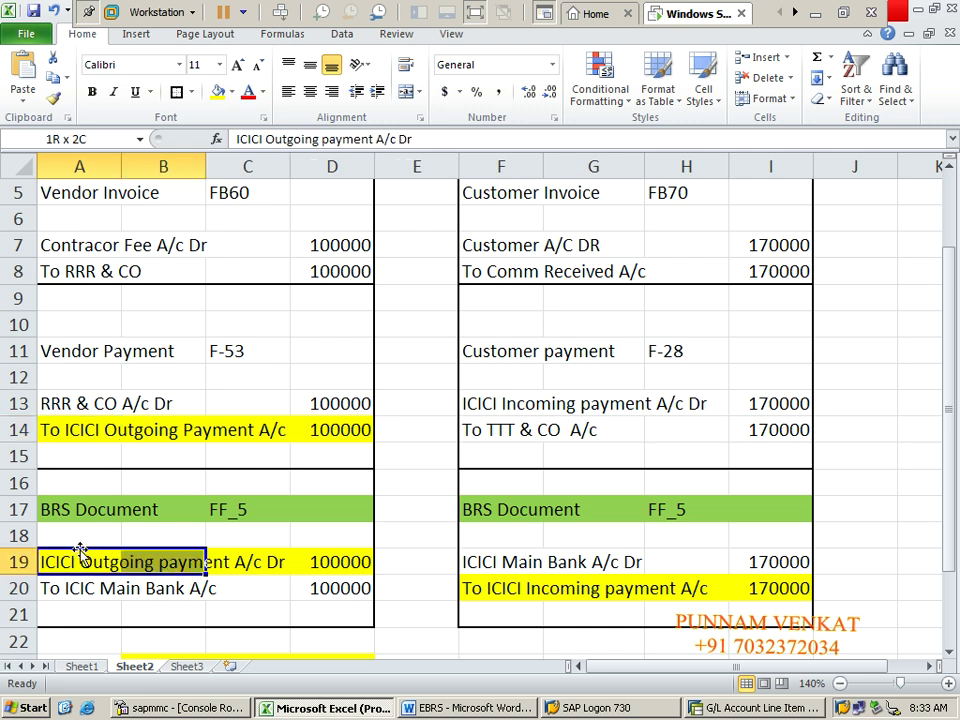
key(shift+Down)
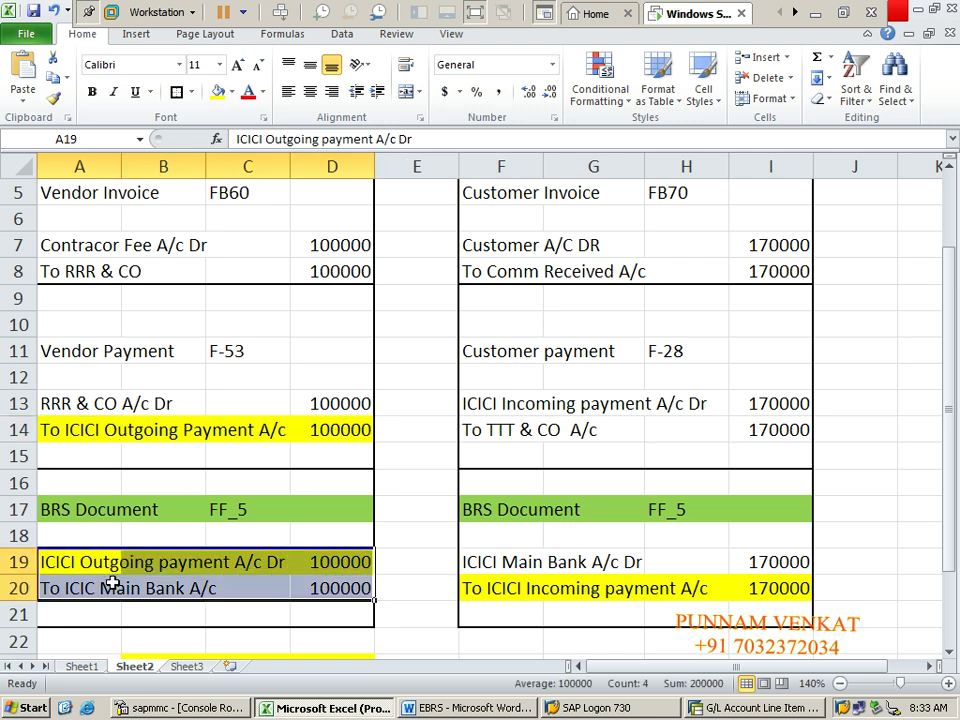
click(105, 585)
click(63, 561)
key(shift+Right)
key(shift+Right)
key(shift+Right)
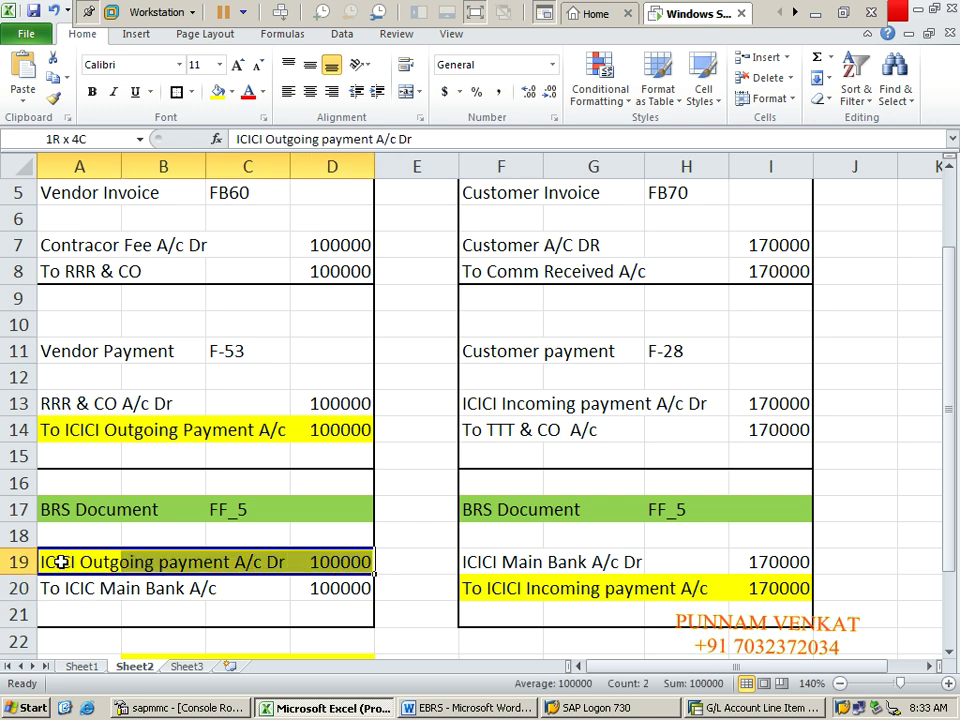
key(shift+Down)
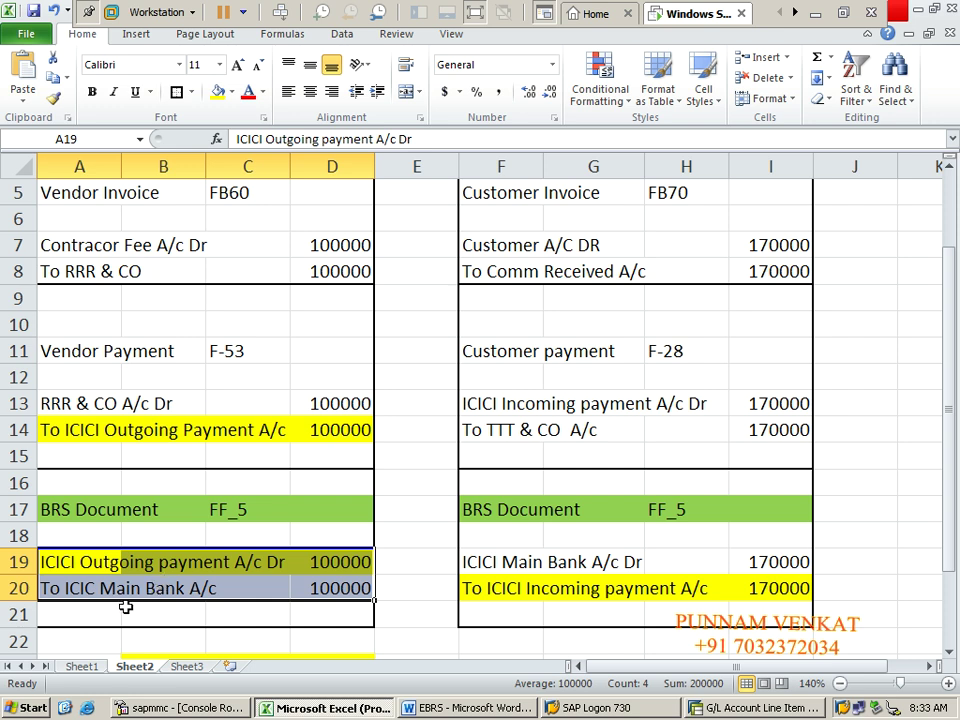
click(133, 607)
click(103, 580)
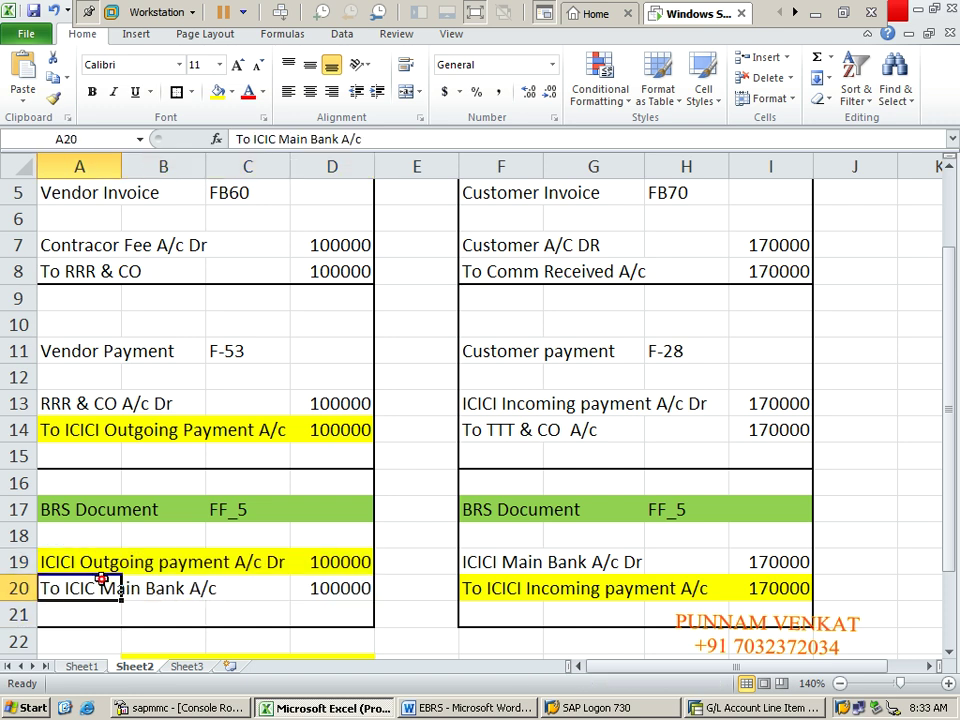
key(alt+Tab)
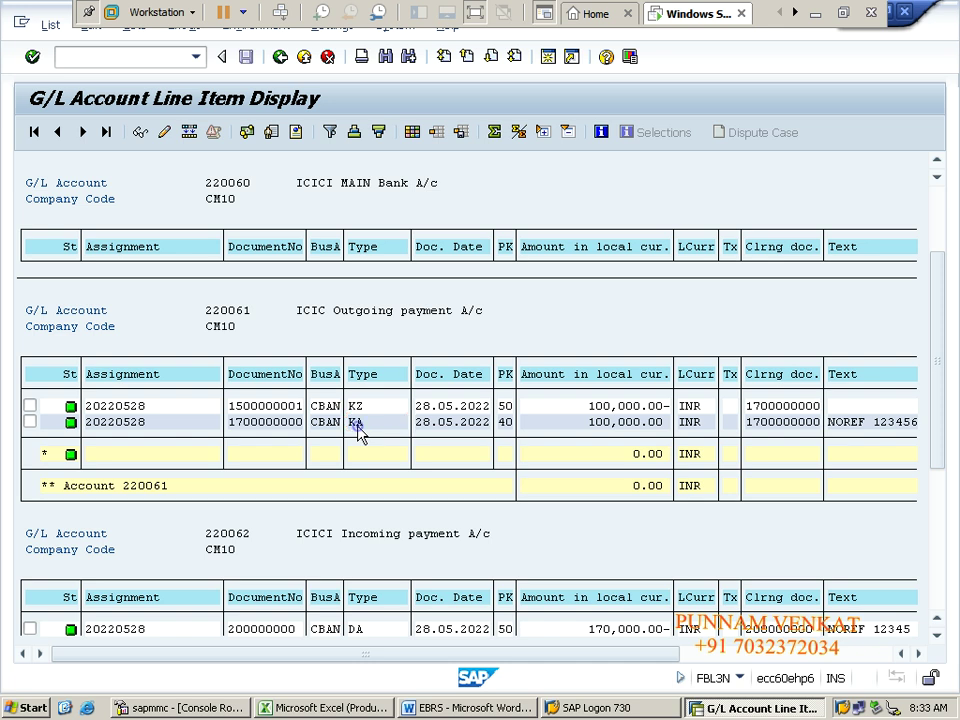
double_click(359, 425)
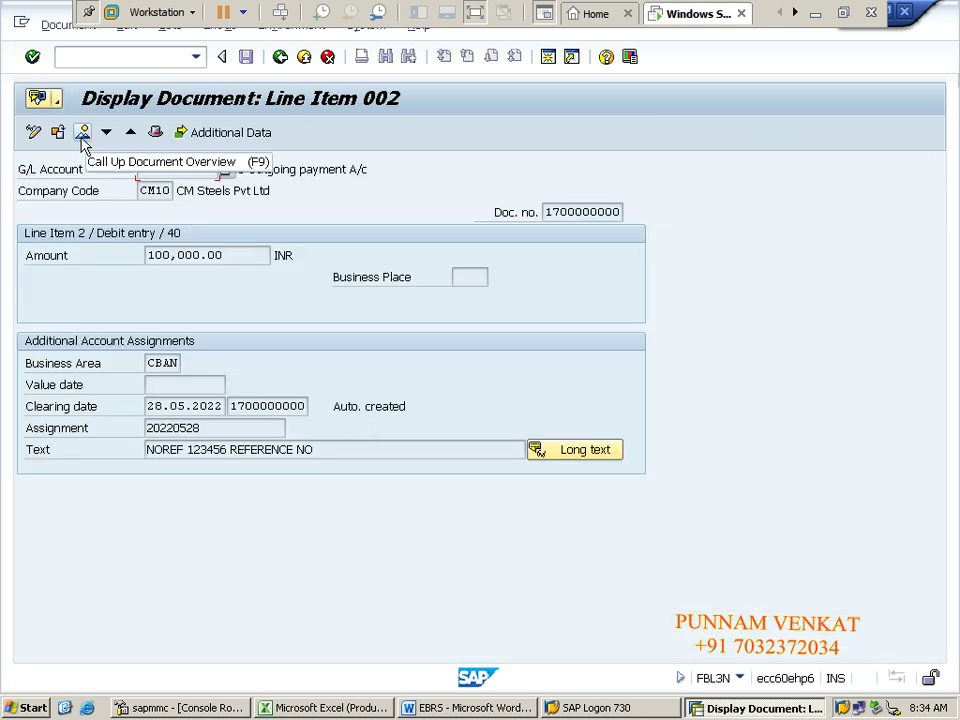
click(82, 133)
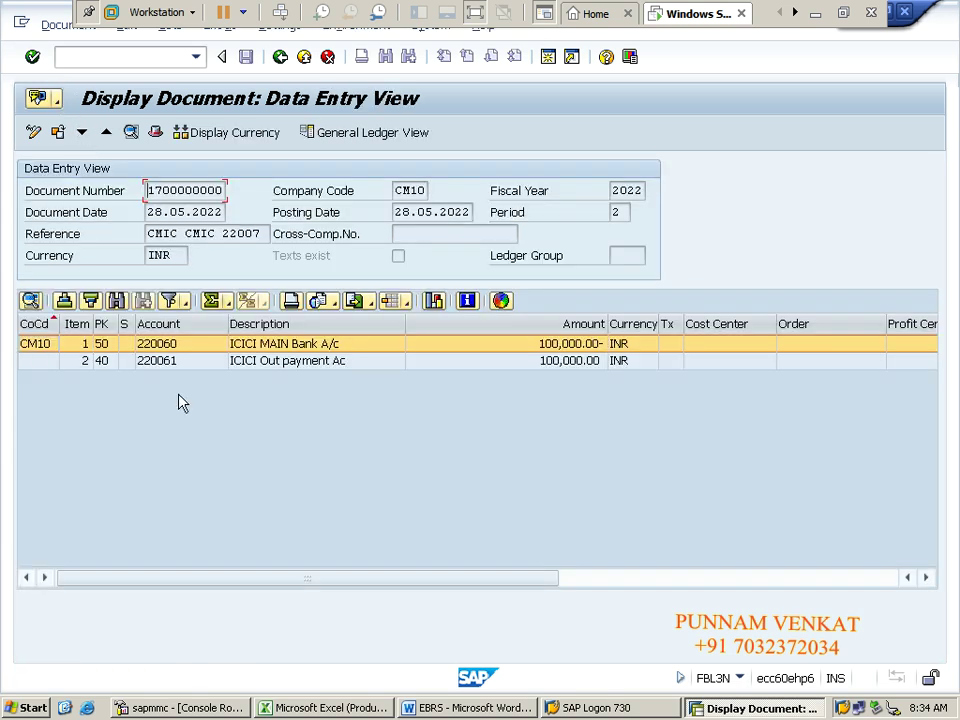
click(104, 362)
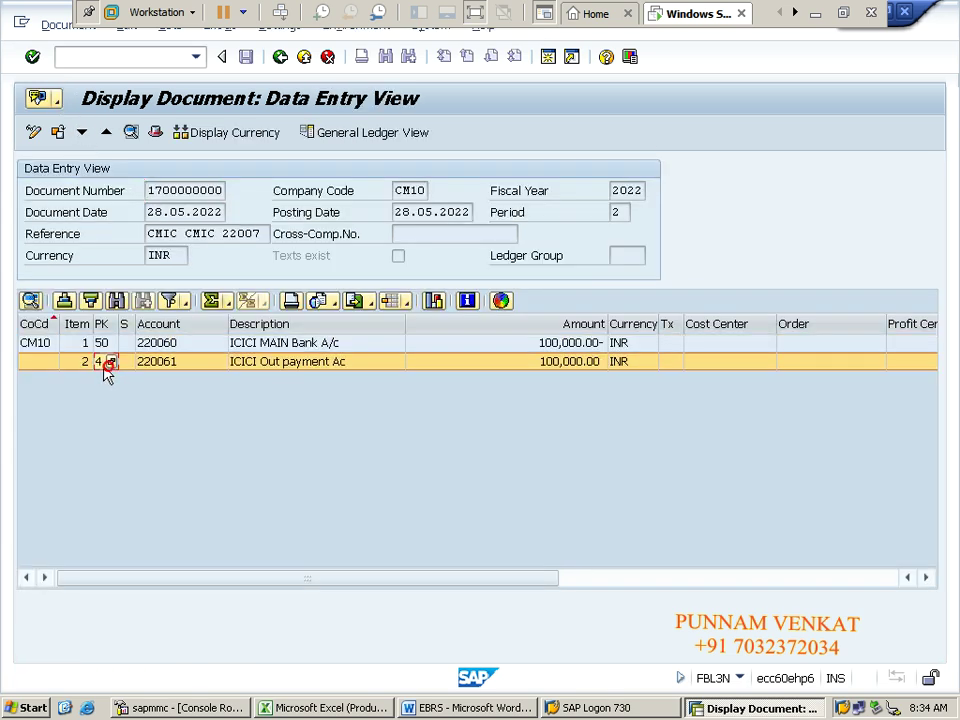
click(125, 345)
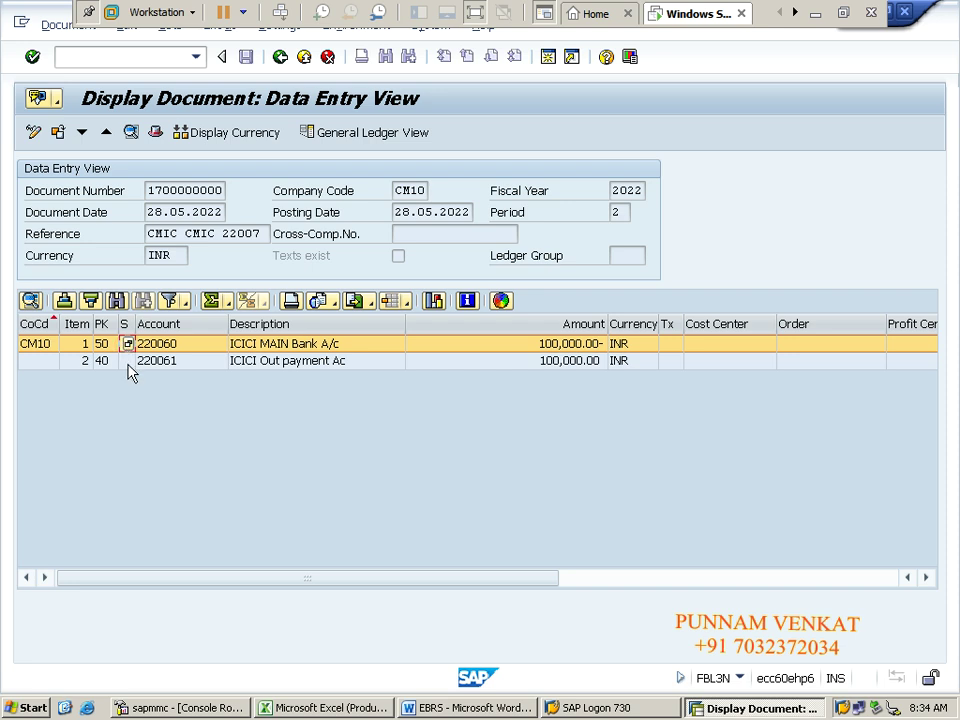
click(128, 364)
click(127, 345)
click(241, 368)
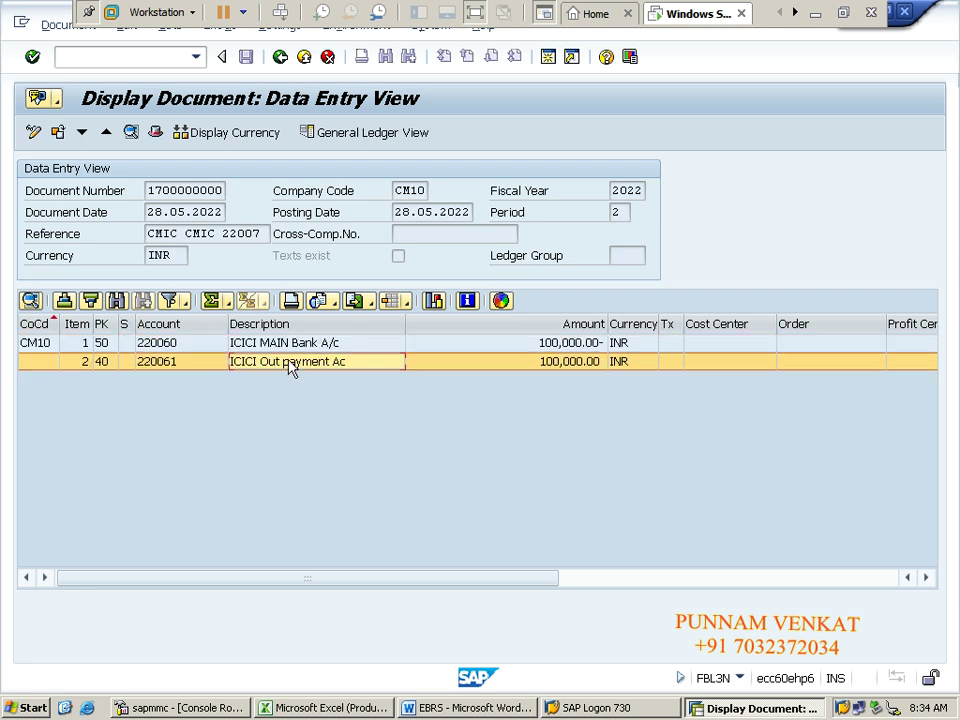
click(275, 344)
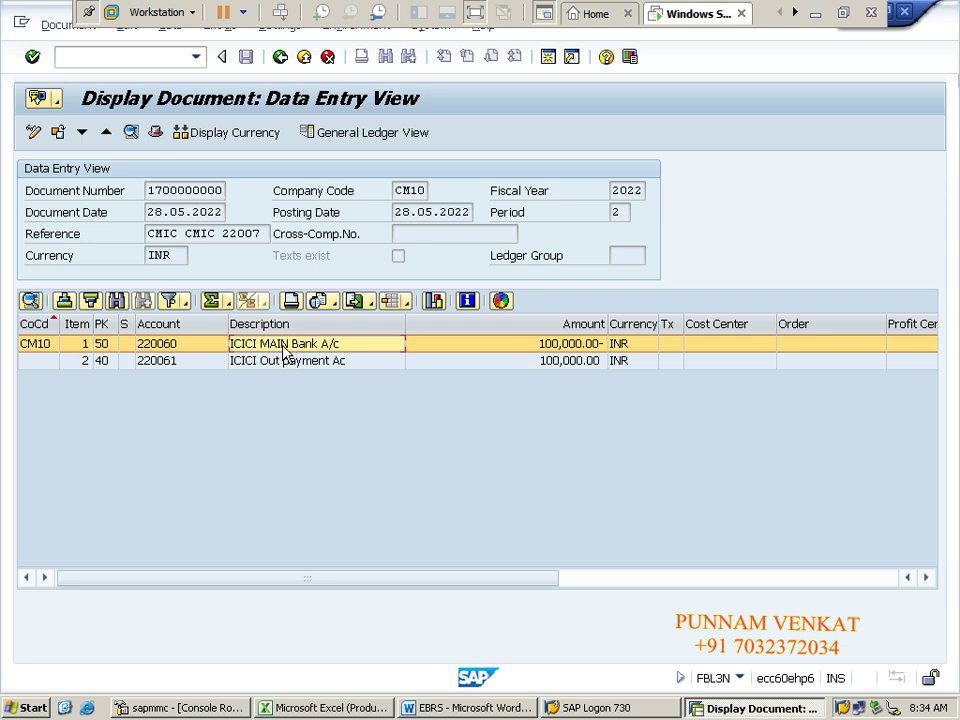
click(285, 362)
click(287, 345)
click(284, 362)
click(286, 346)
click(283, 62)
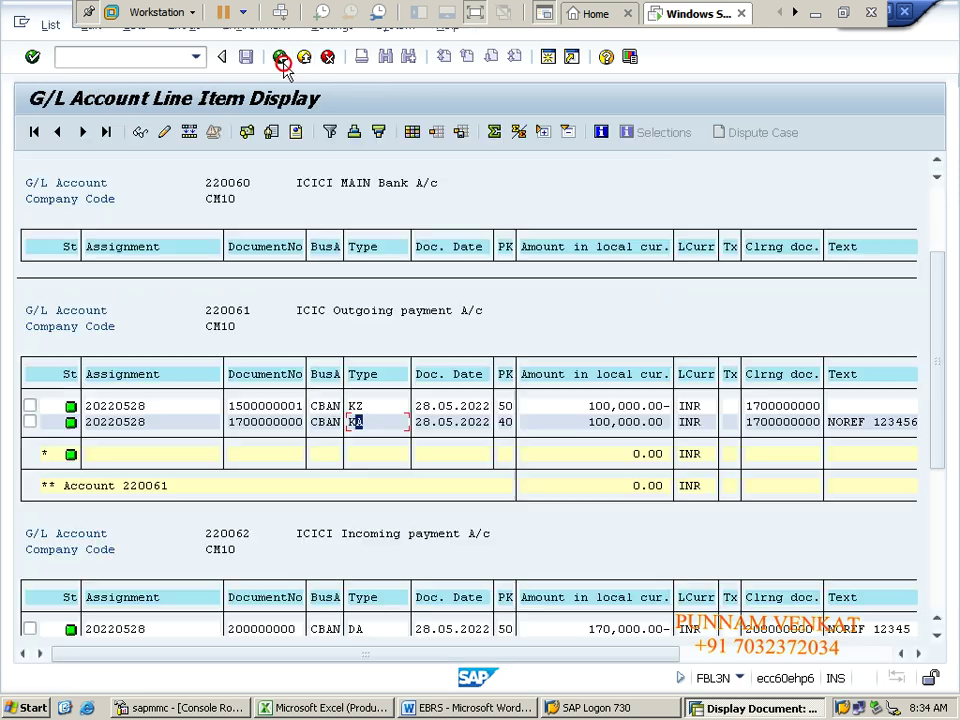
Step: Confirm that accounts 220061 and 220062 each total 0.00, then return to the Excel journal
click(646, 490)
click(937, 636)
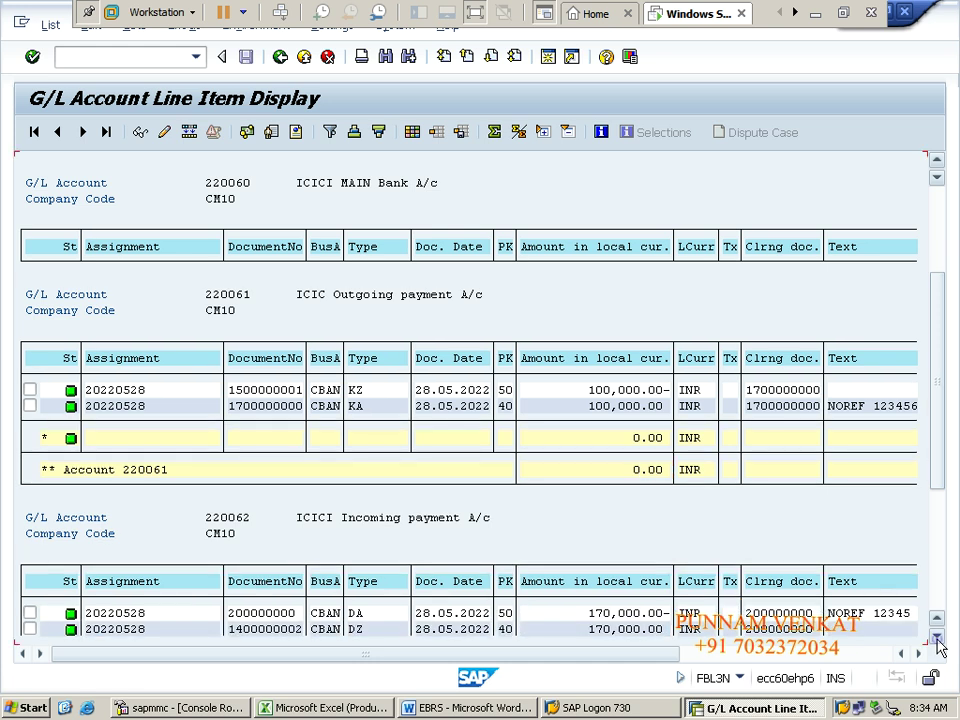
click(937, 636)
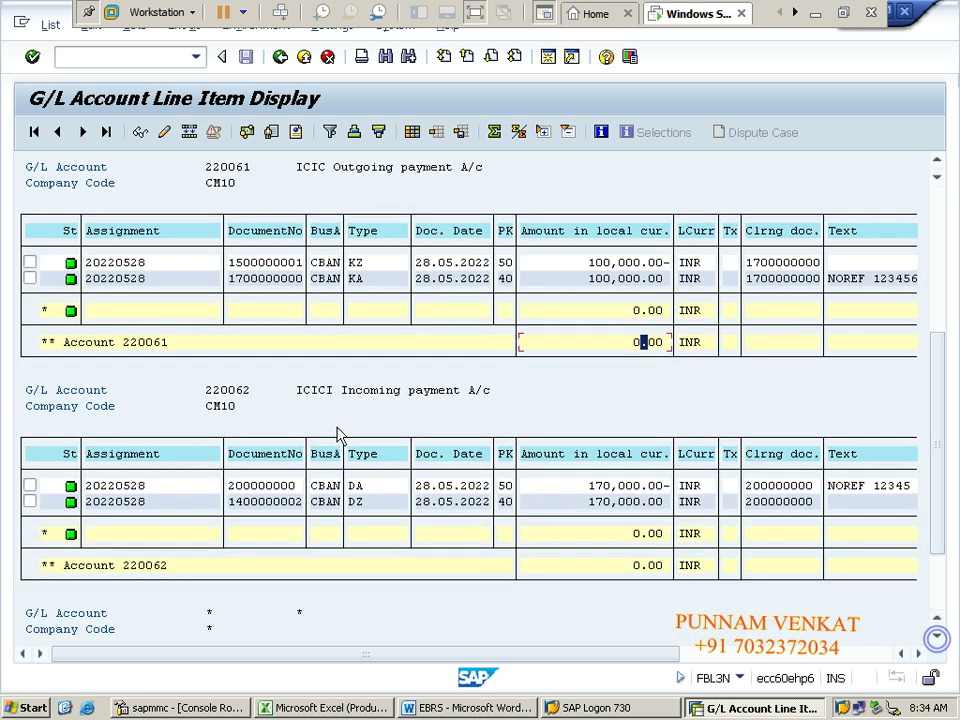
click(646, 567)
key(alt+Tab)
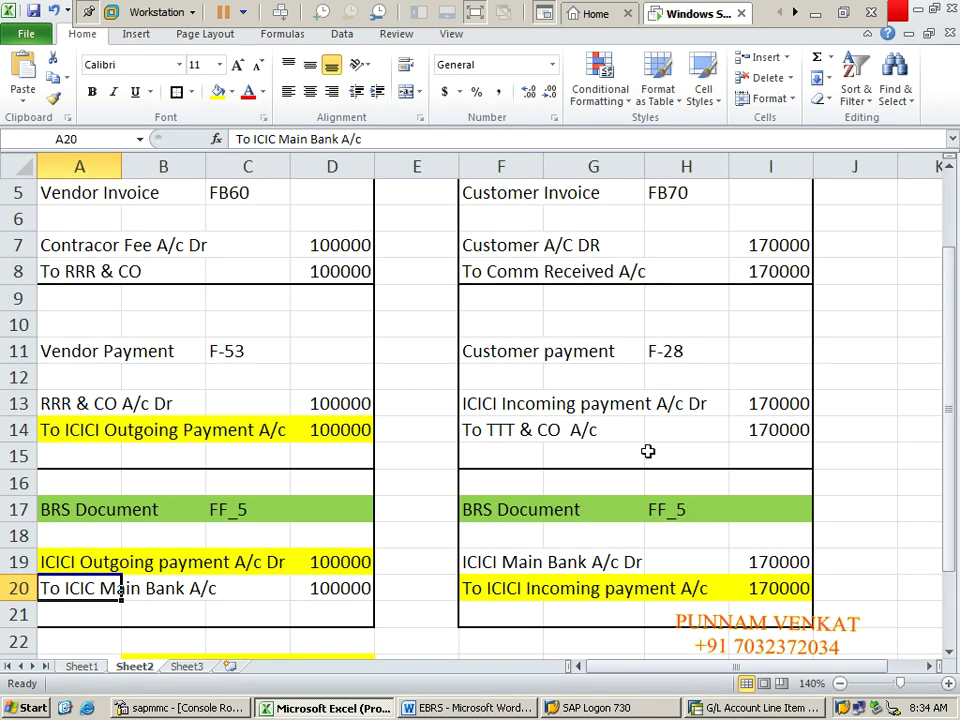
click(647, 452)
Step: Fill the ICICI Incoming payment A/c Dr line, F13:I13, with orange
click(495, 341)
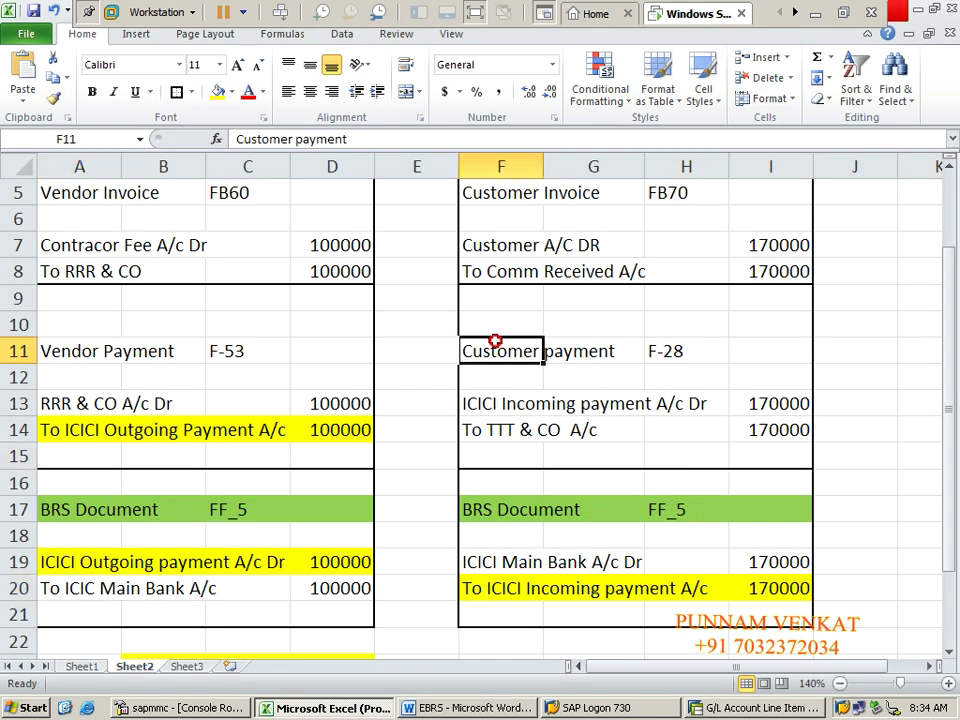
key(shift+Right)
key(shift+Right)
key(shift+Right)
key(shift+Down)
key(shift+Down)
key(shift+Down)
key(shift+Down)
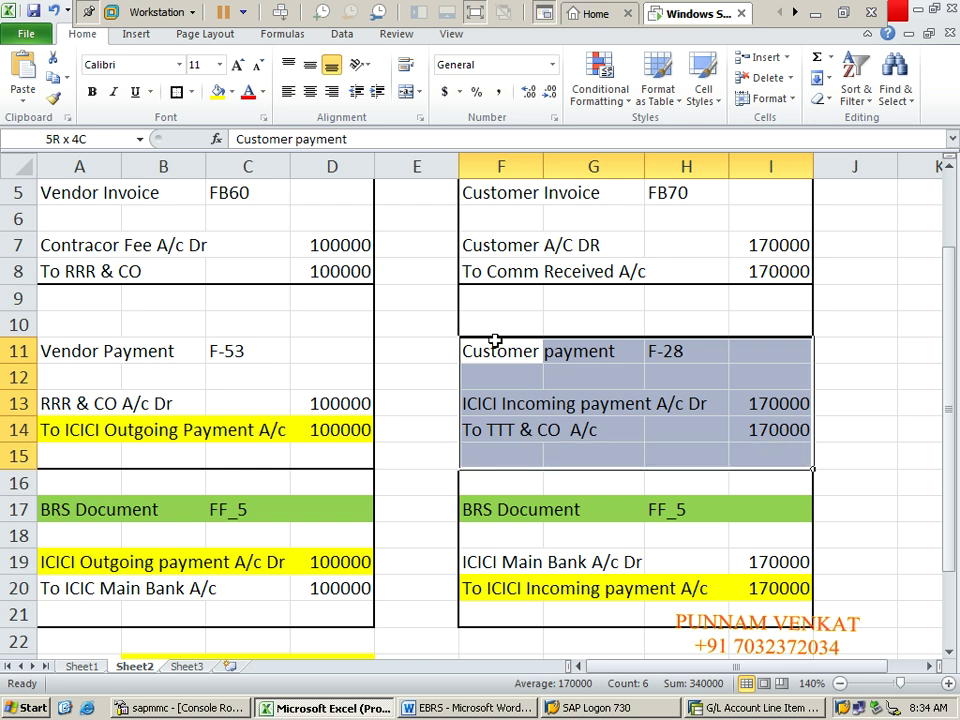
click(514, 406)
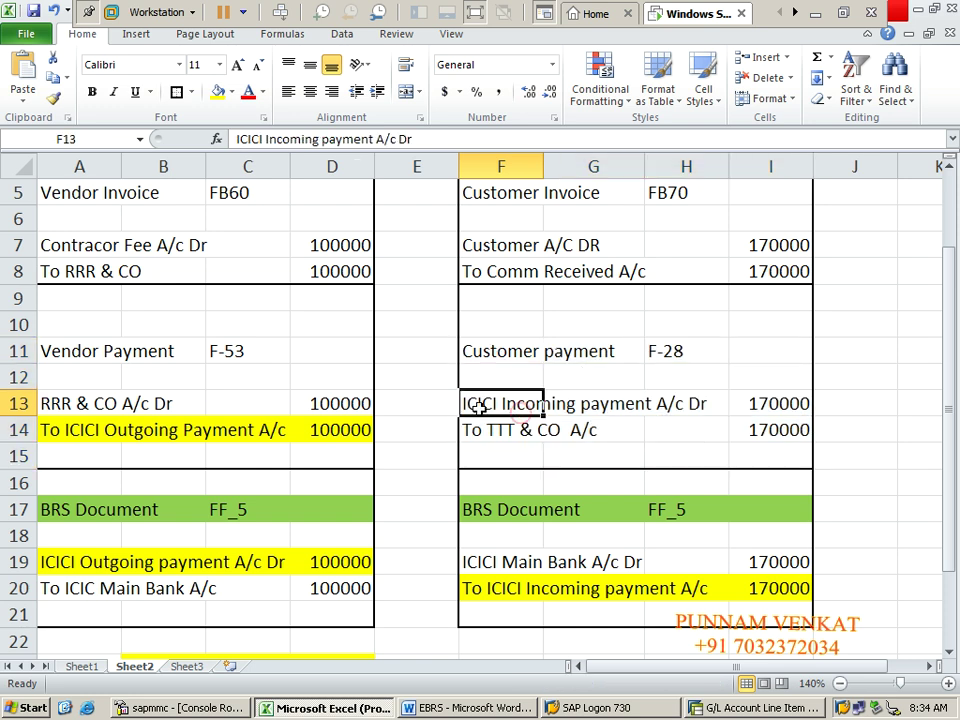
key(shift+Right)
key(shift+Right)
key(shift+Right)
key(shift+Down)
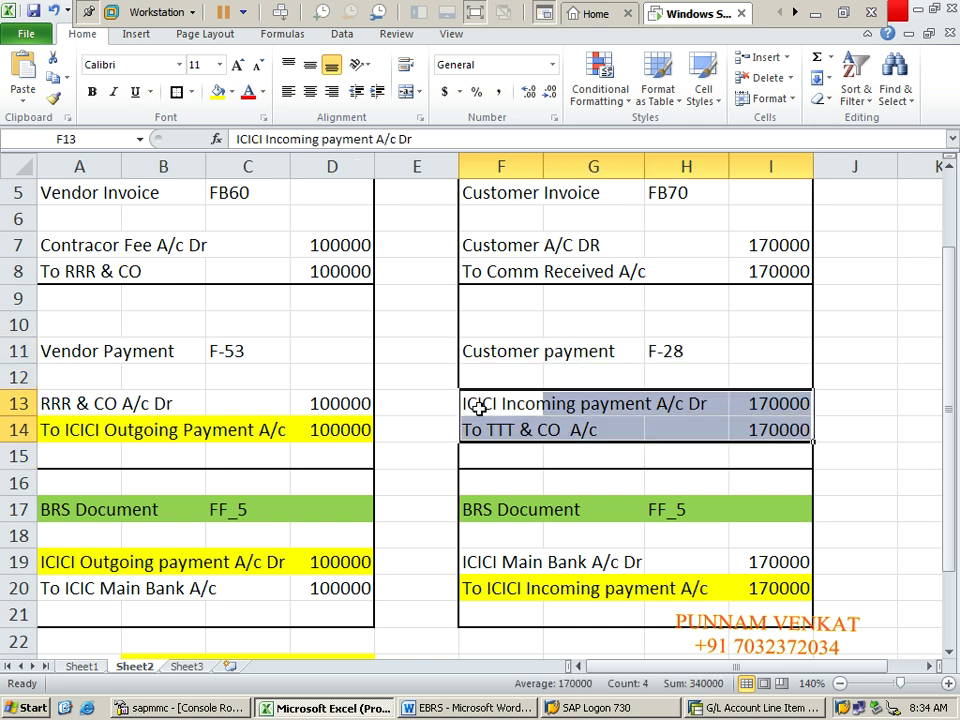
click(480, 406)
key(shift+Right)
key(shift+Right)
key(shift+Right)
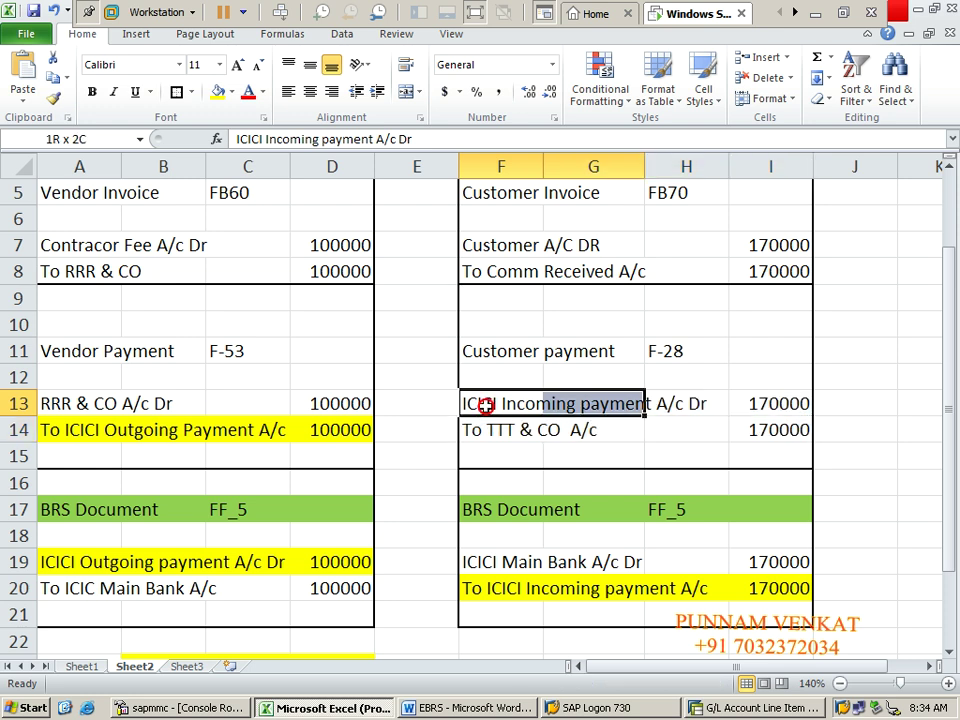
click(231, 92)
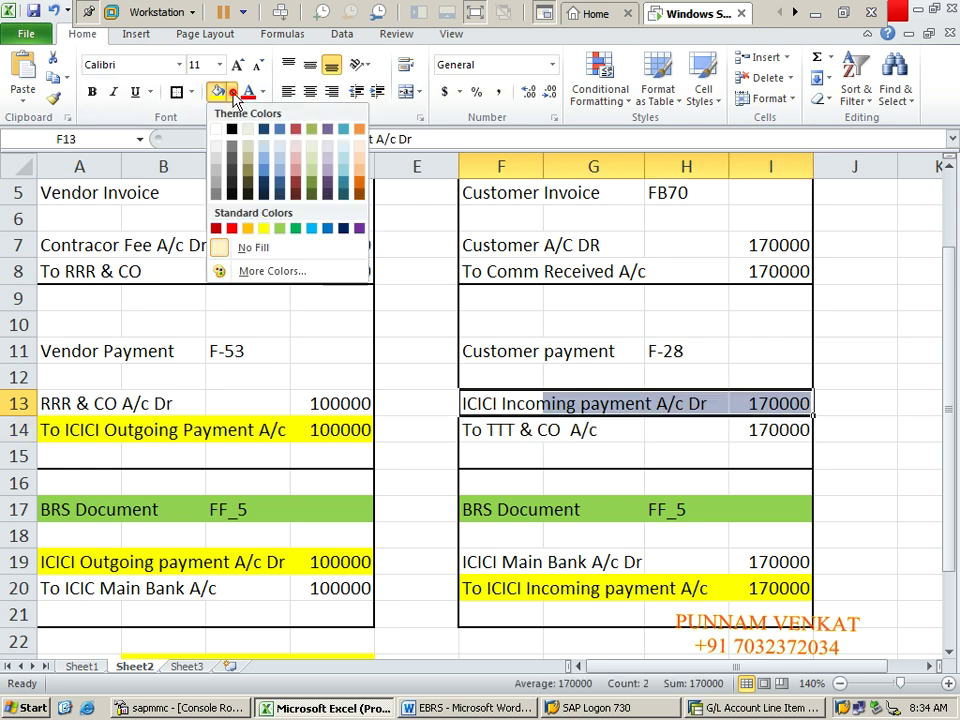
click(246, 230)
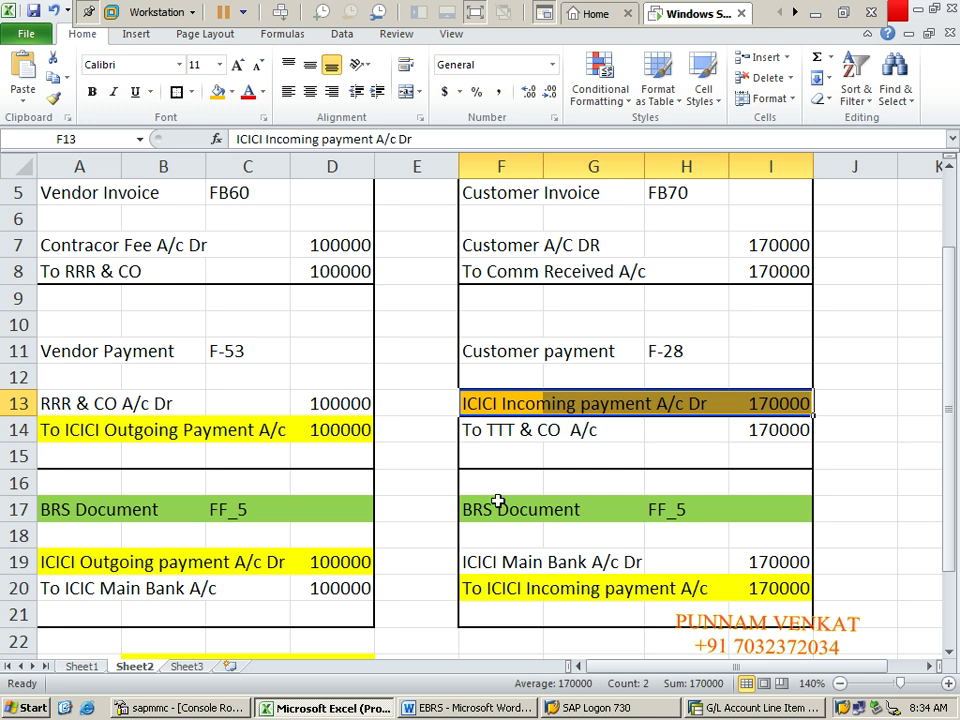
click(497, 435)
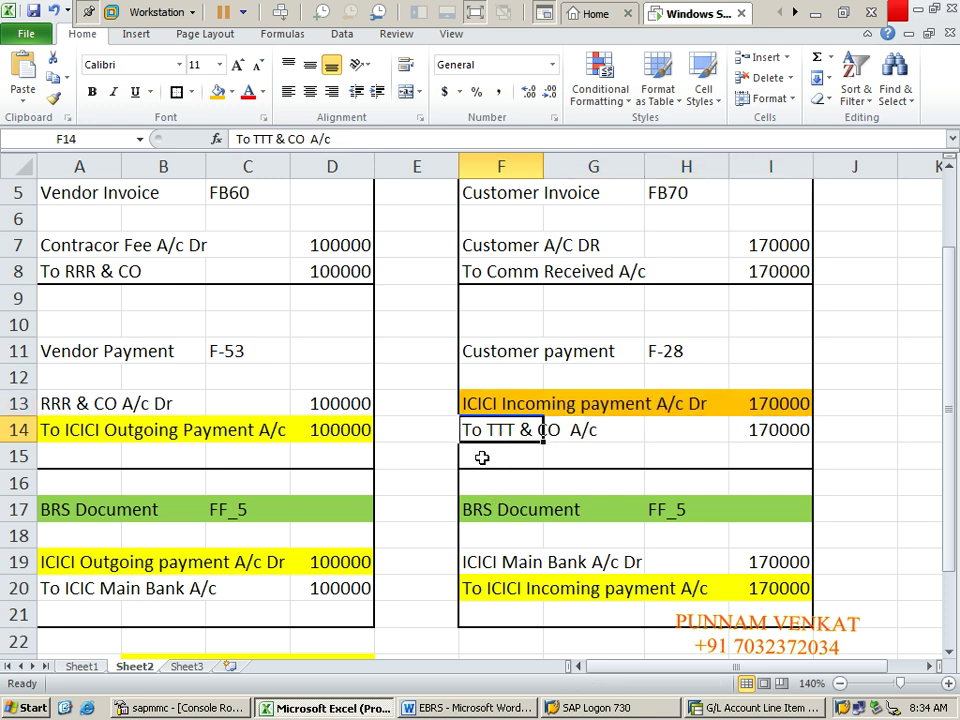
Step: Fill the To ICICI Incoming payment A/c line, F20:I20, with orange as well
click(489, 401)
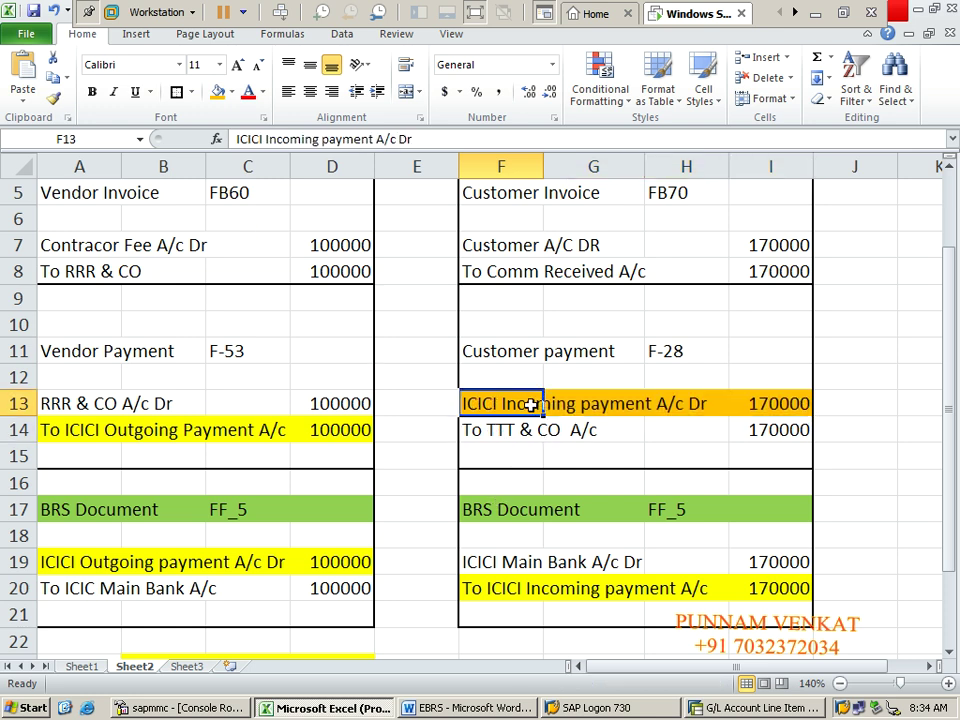
click(508, 590)
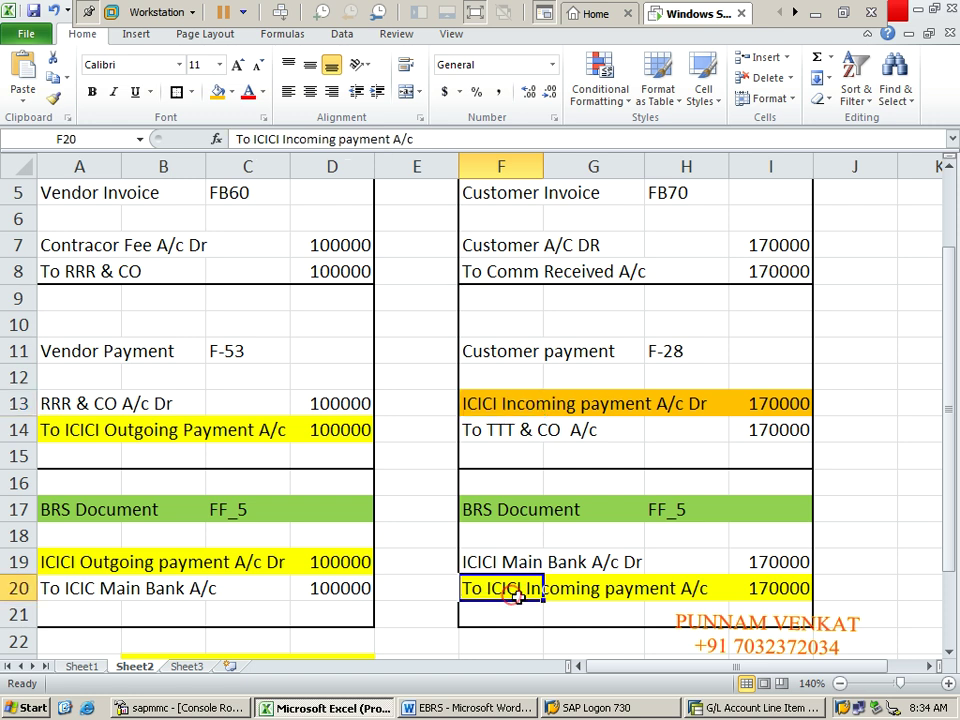
drag(518, 597, 775, 590)
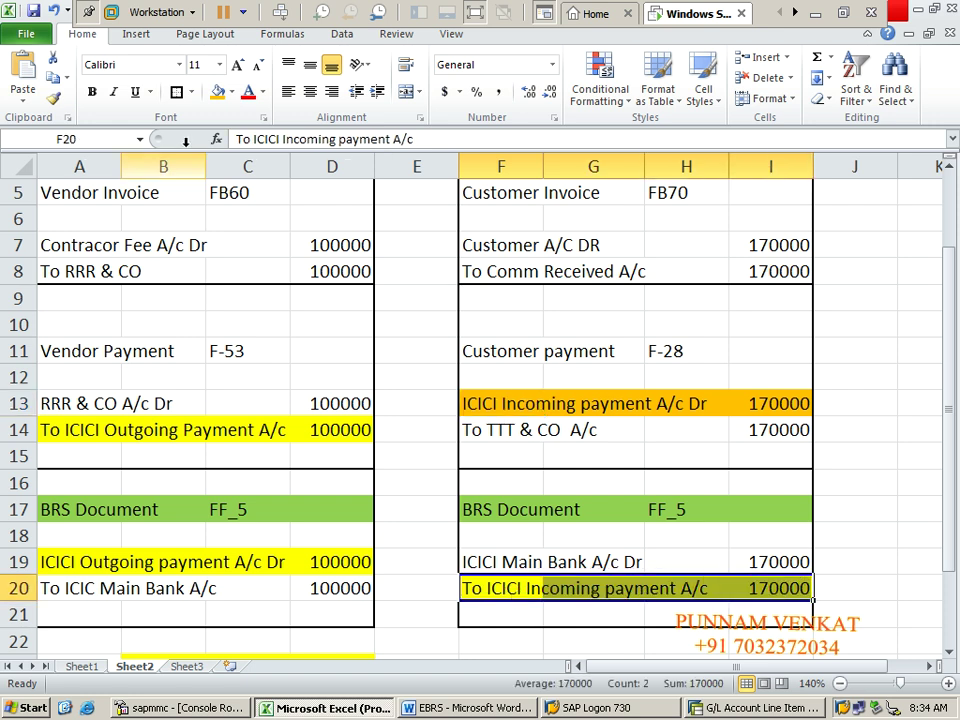
click(220, 95)
key(alt+Tab)
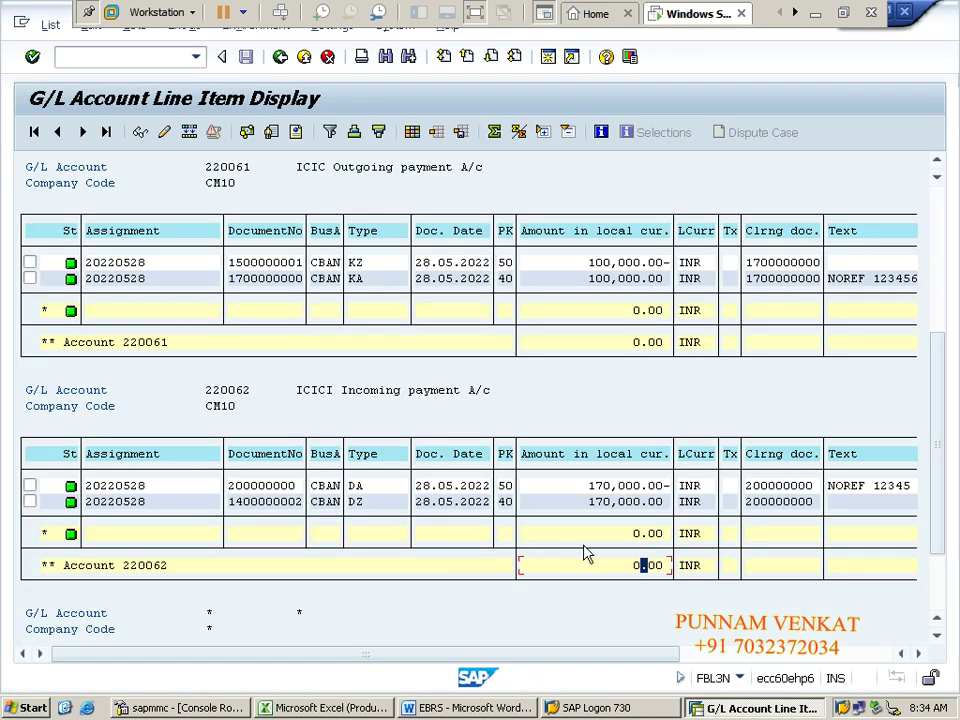
click(640, 566)
double_click(356, 502)
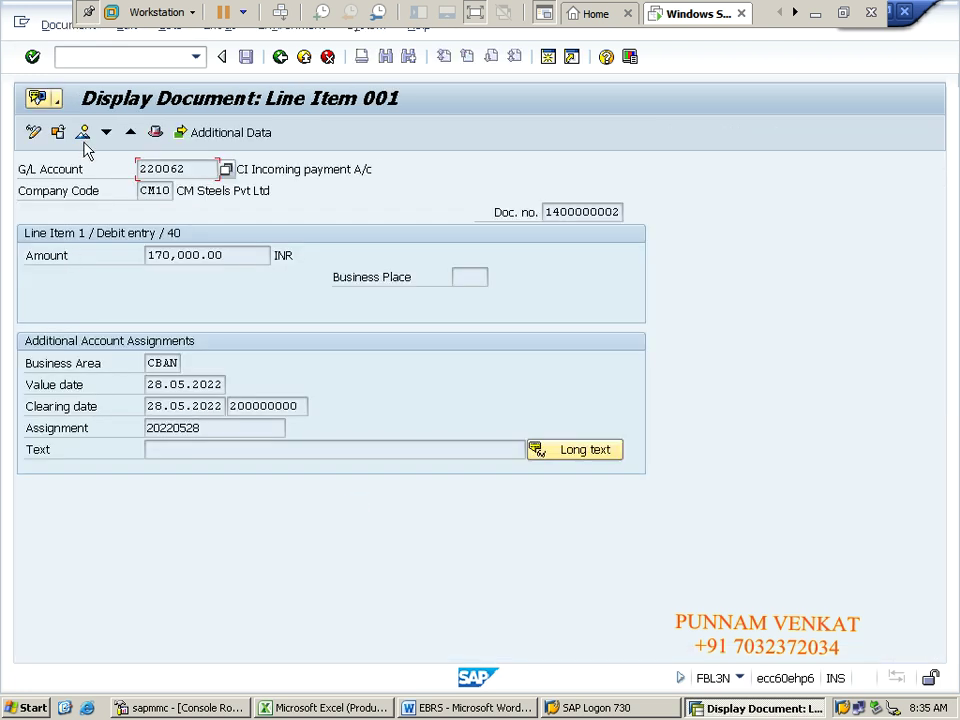
click(83, 135)
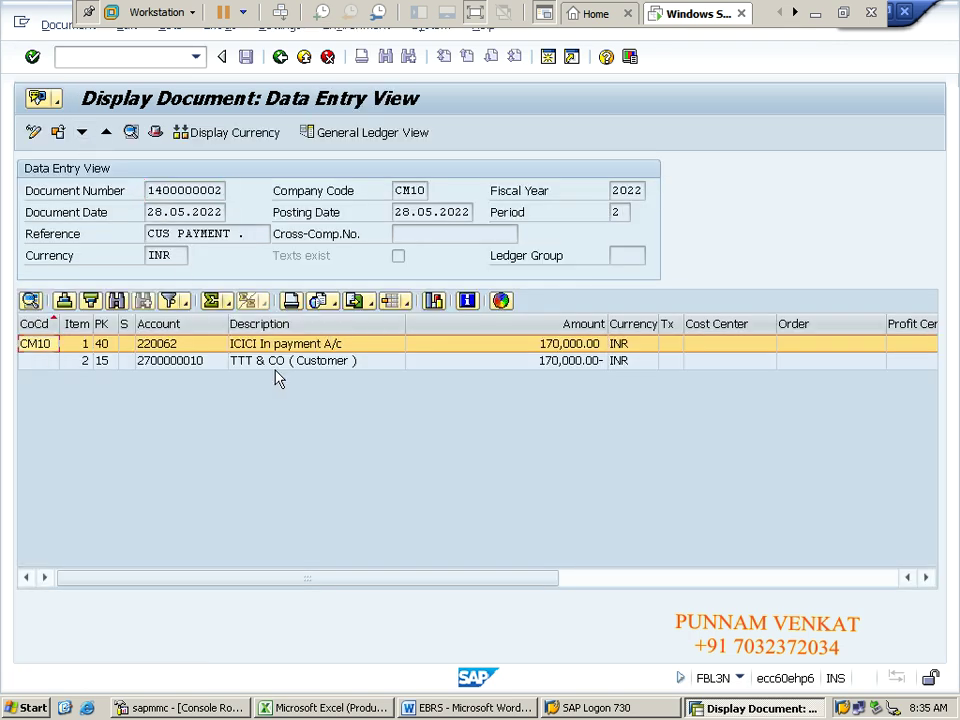
click(274, 362)
click(271, 346)
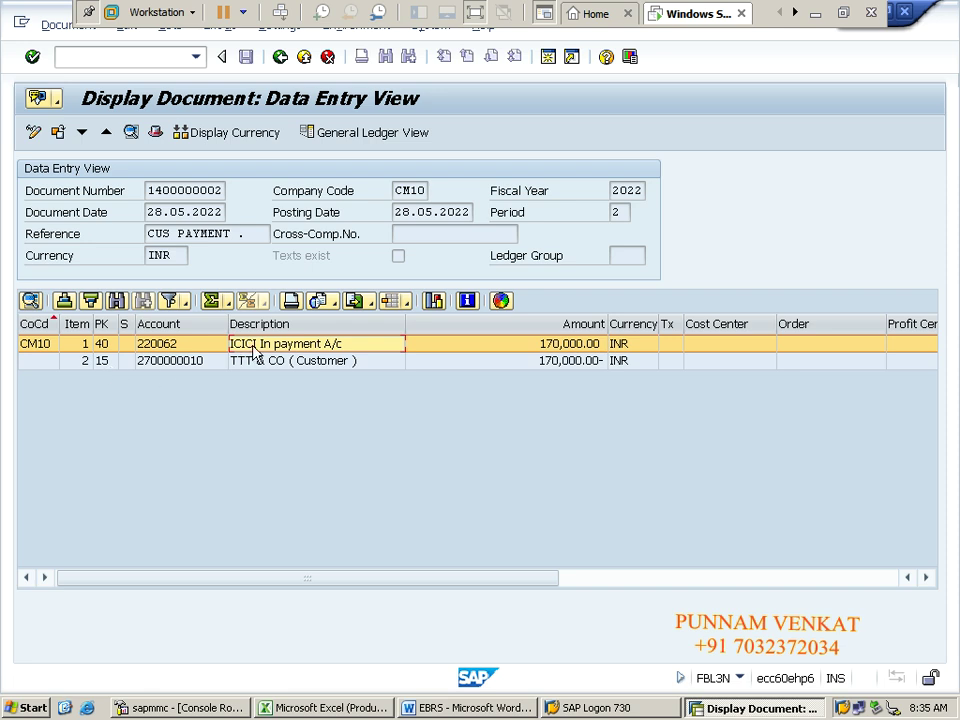
click(288, 366)
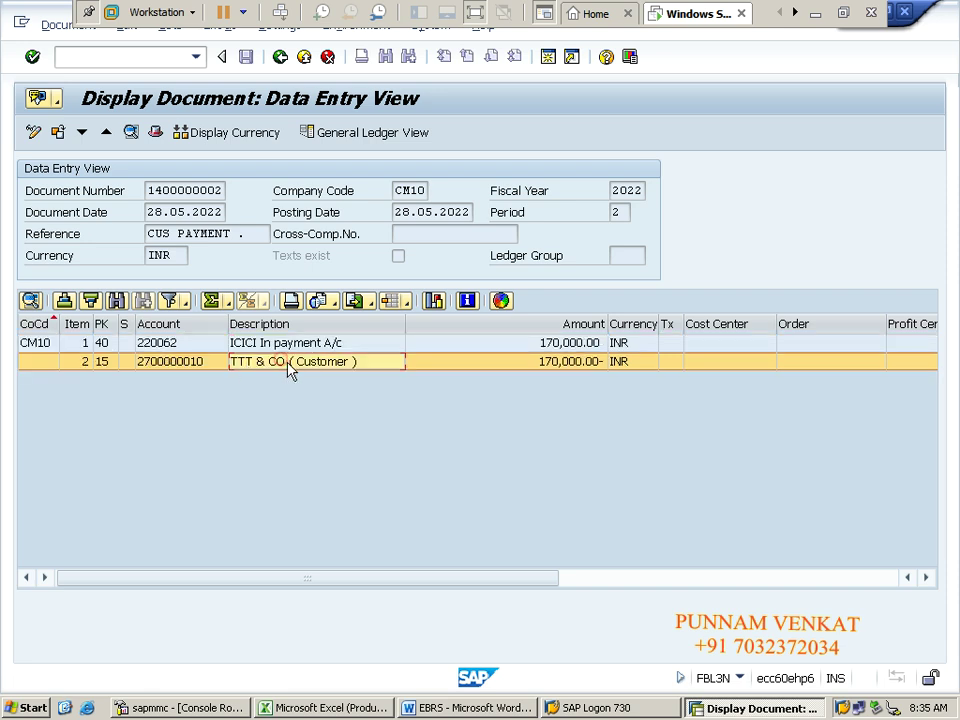
click(286, 59)
key(alt+Tab)
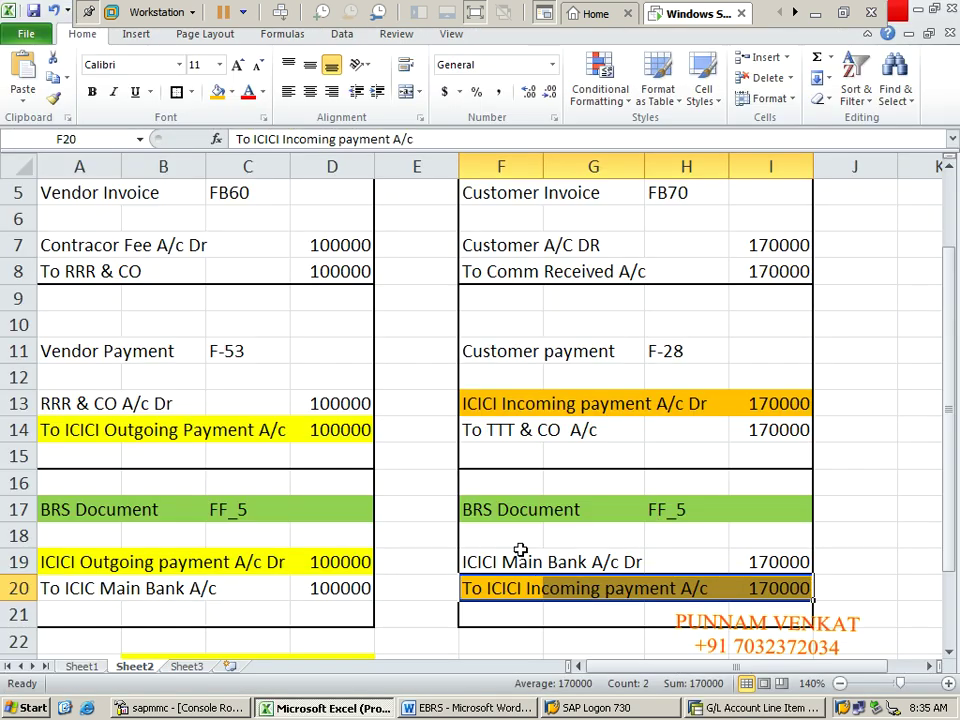
Step: Select the customer-side BRS entry F19:I20, starting at the ICICI Main Bank A/c Dr line, then return to SAP
click(515, 555)
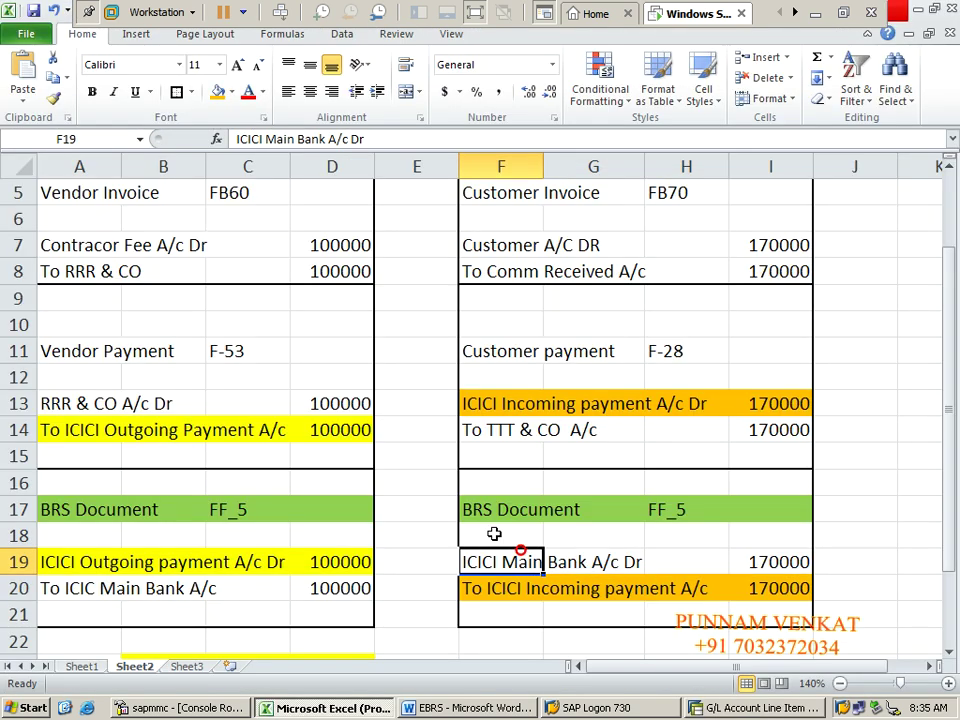
key(shift+Right)
key(shift+Right)
key(shift+Right)
key(shift+Down)
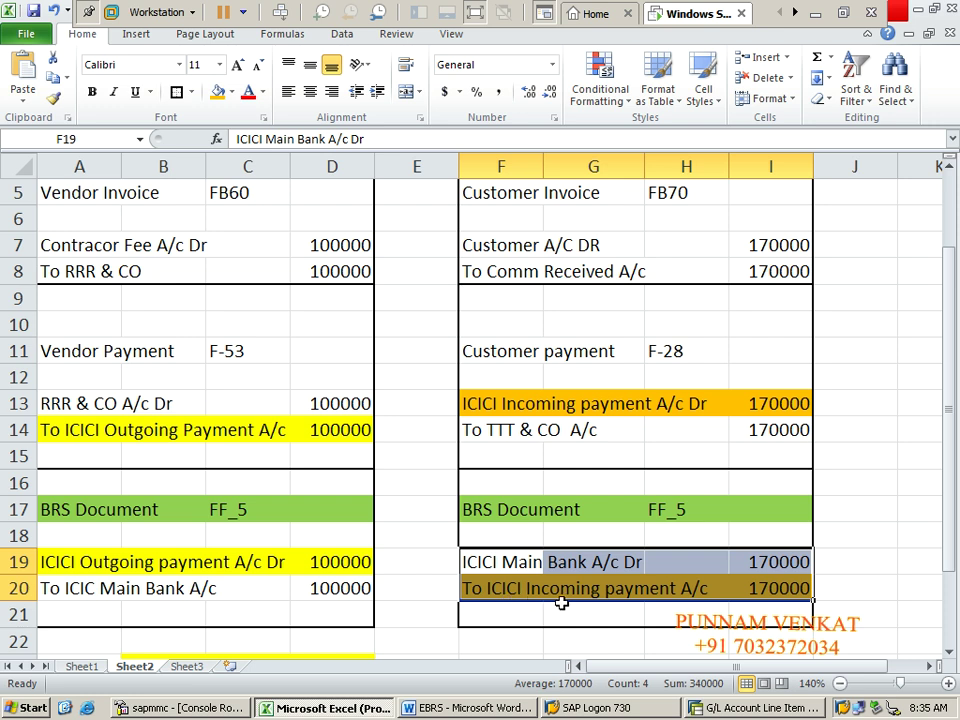
key(alt+Tab)
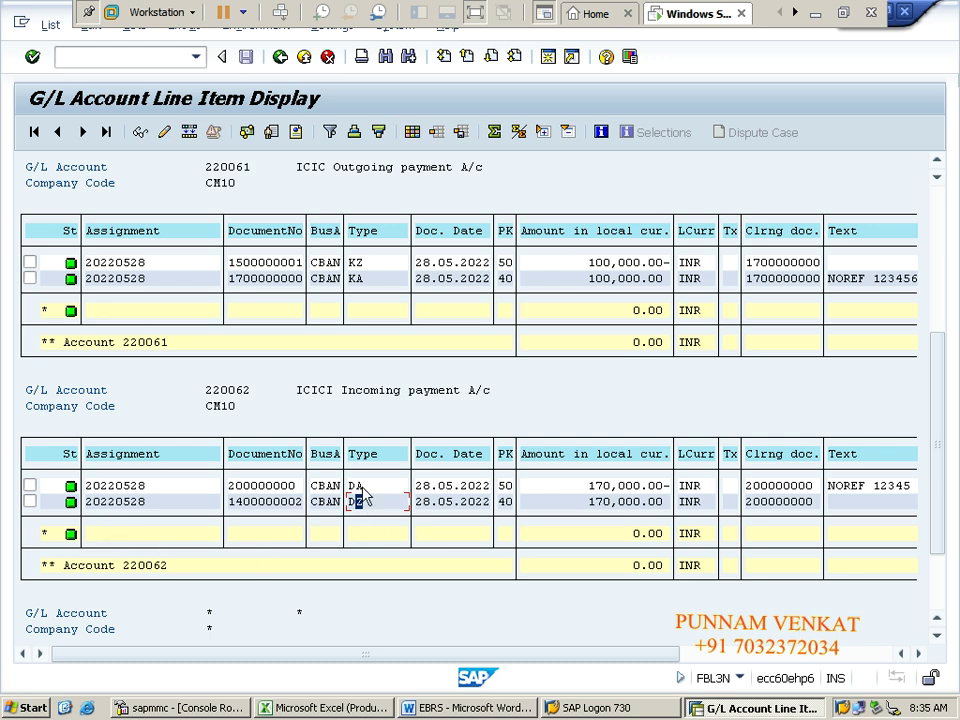
Step: Open document 200000000 and review its ICICI MAIN Bank and ICICI In payment lines for 170,000
double_click(358, 486)
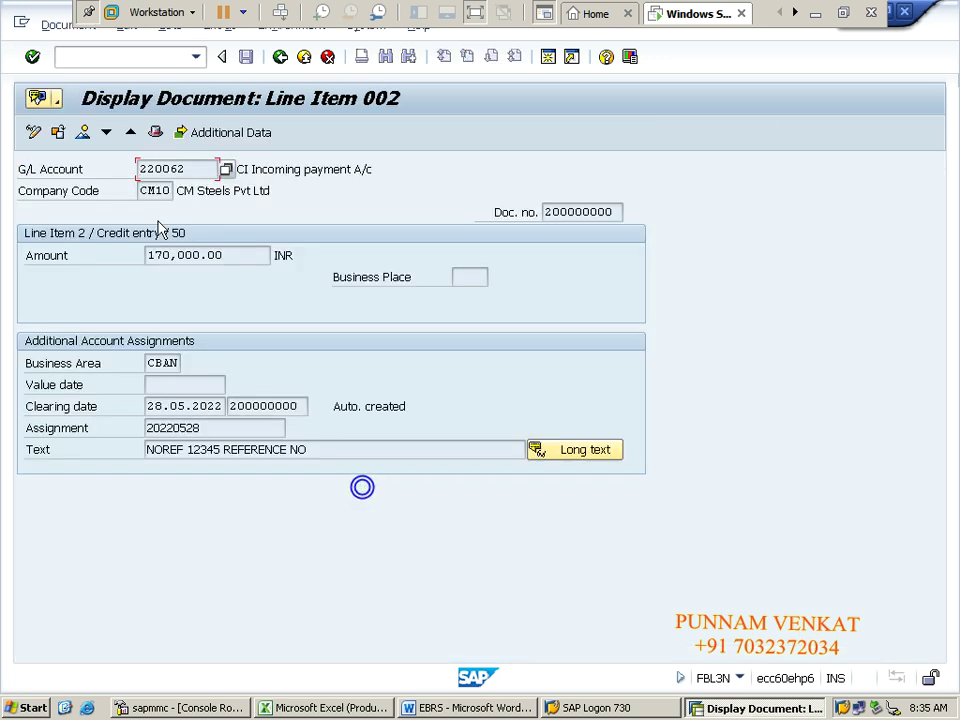
click(84, 134)
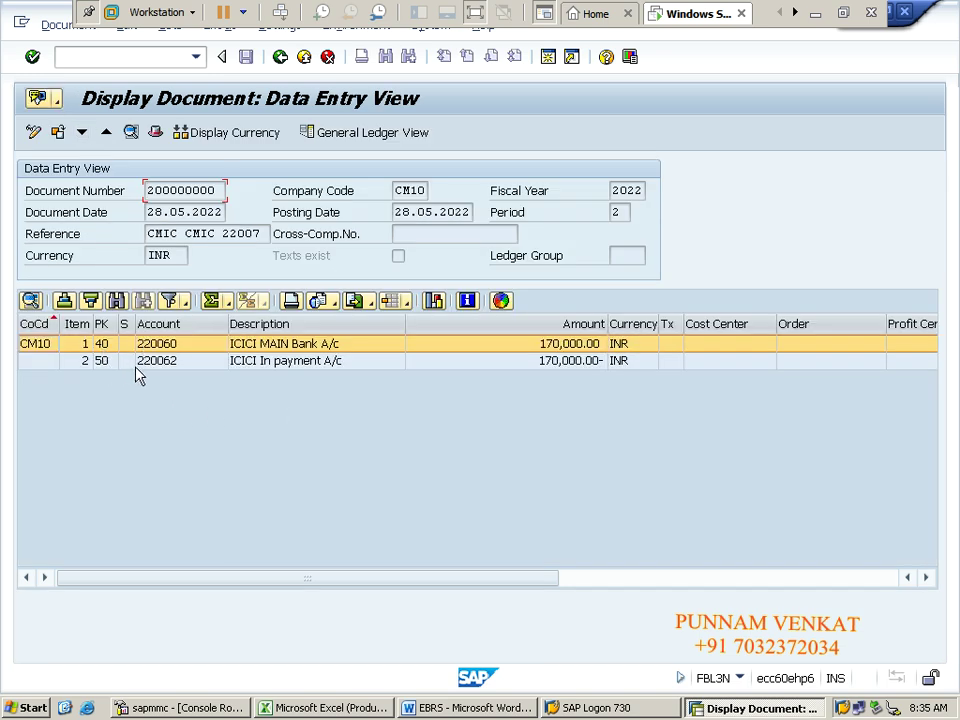
click(285, 344)
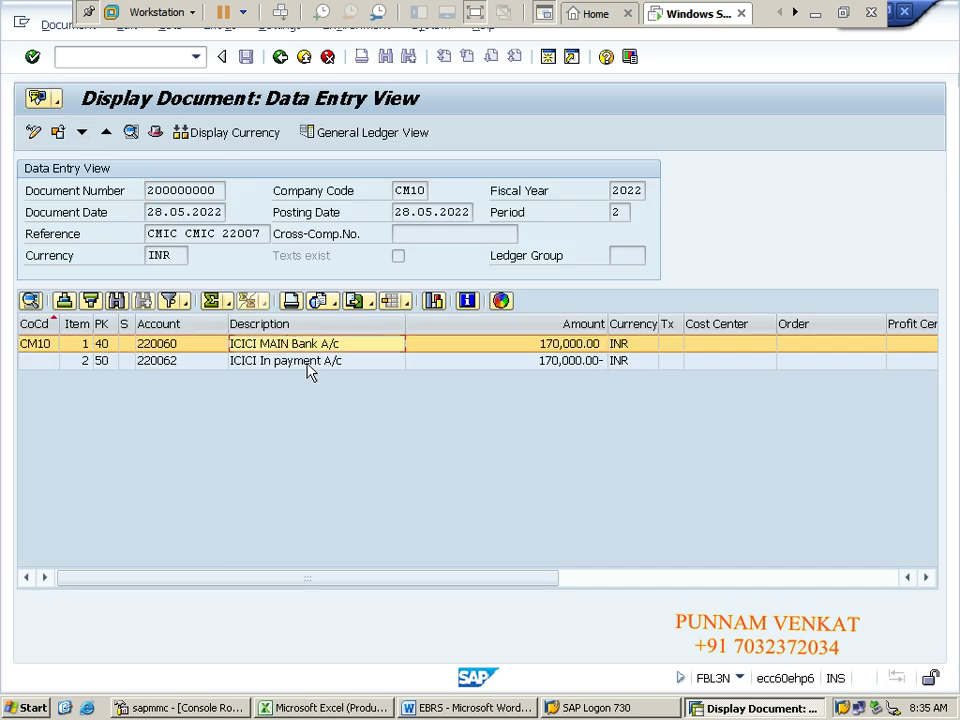
click(240, 364)
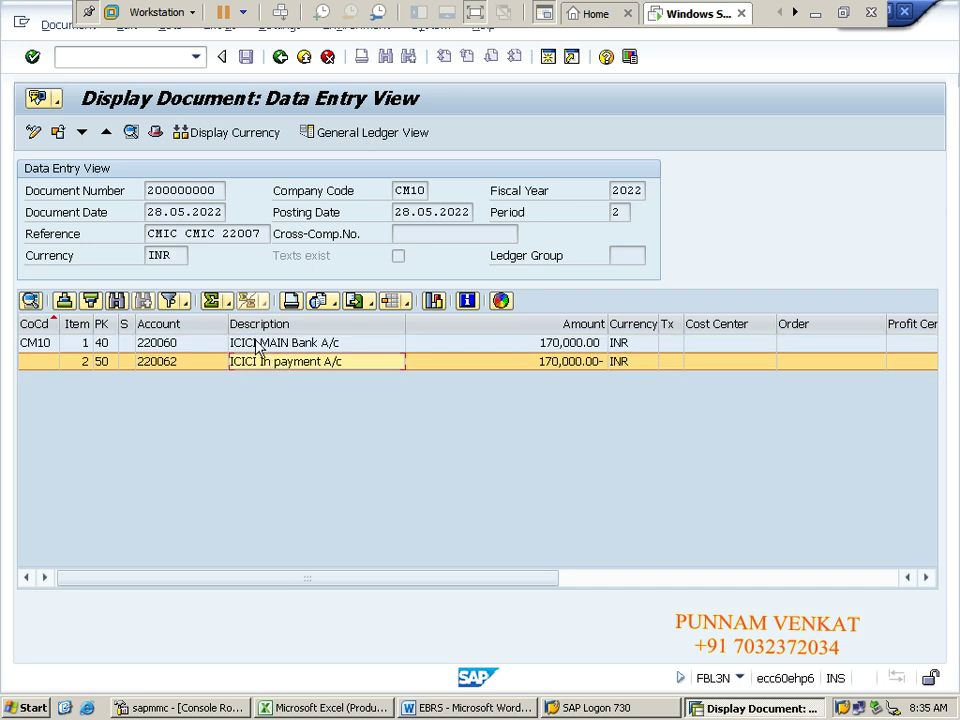
click(258, 344)
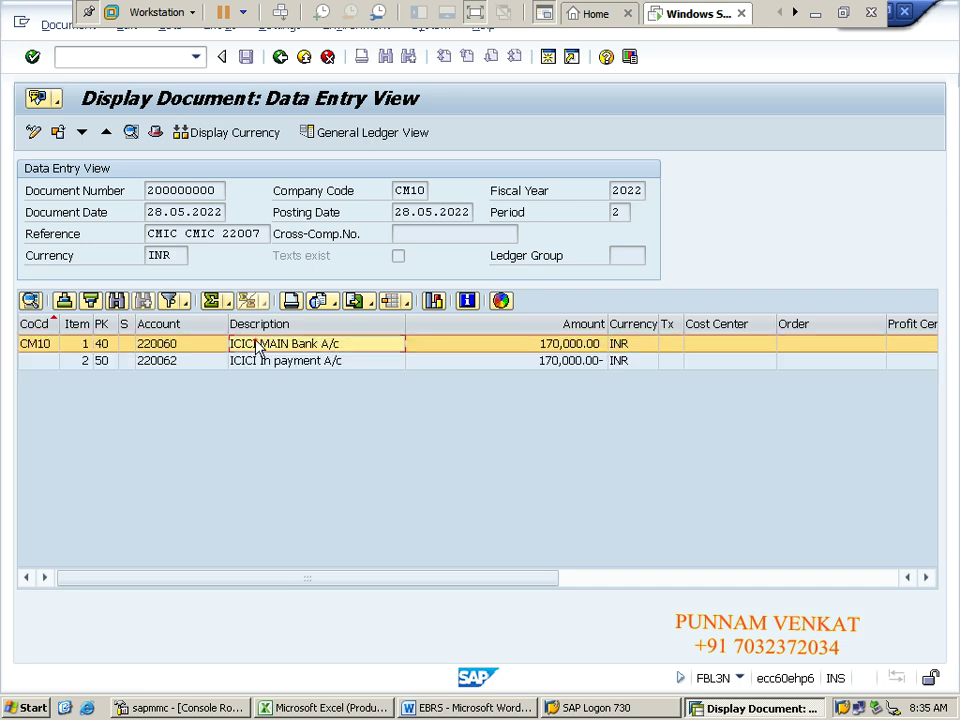
Step: Exit the document with /n and switch over to the Excel workbook
click(134, 63)
text(/n)
key(Return)
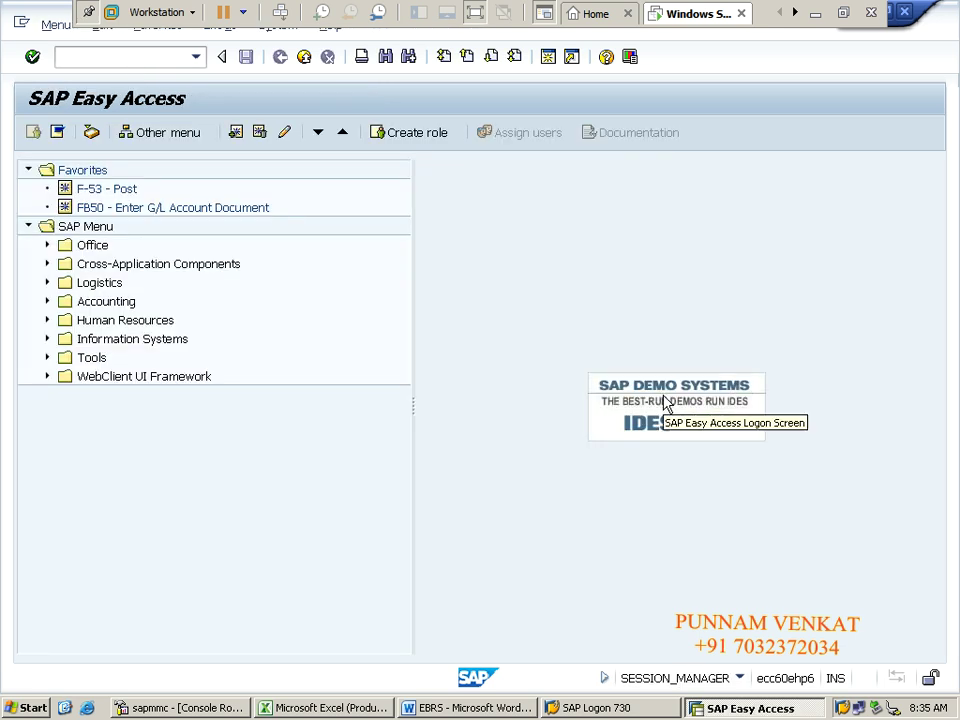
key(alt+Tab)
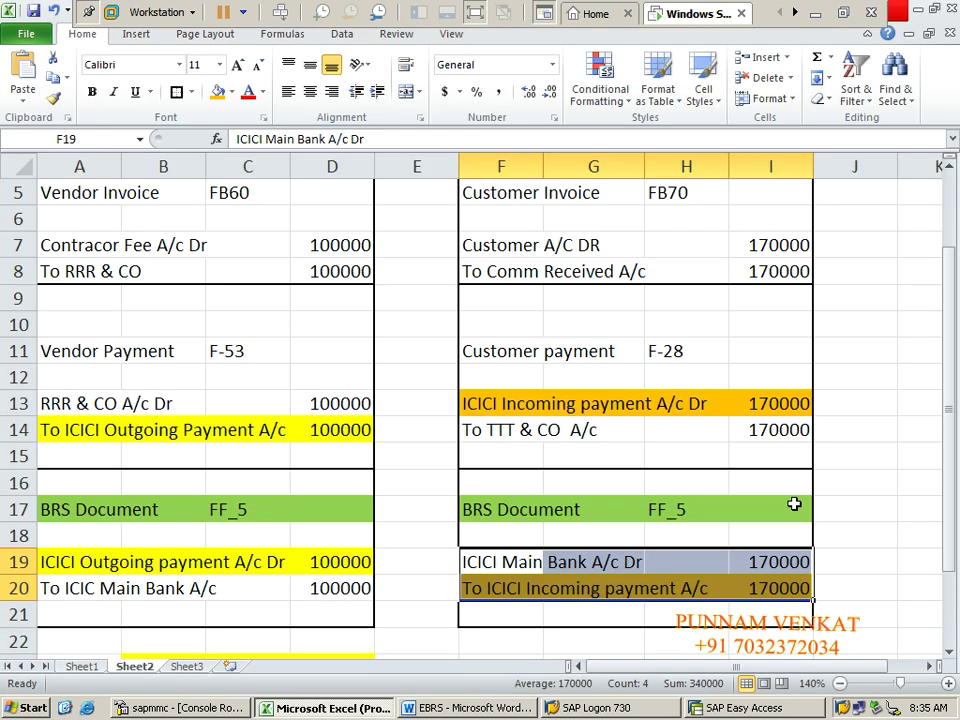
Step: Set cells A19:I20, the outgoing and incoming BRS entries, to No Fill
click(144, 563)
click(84, 562)
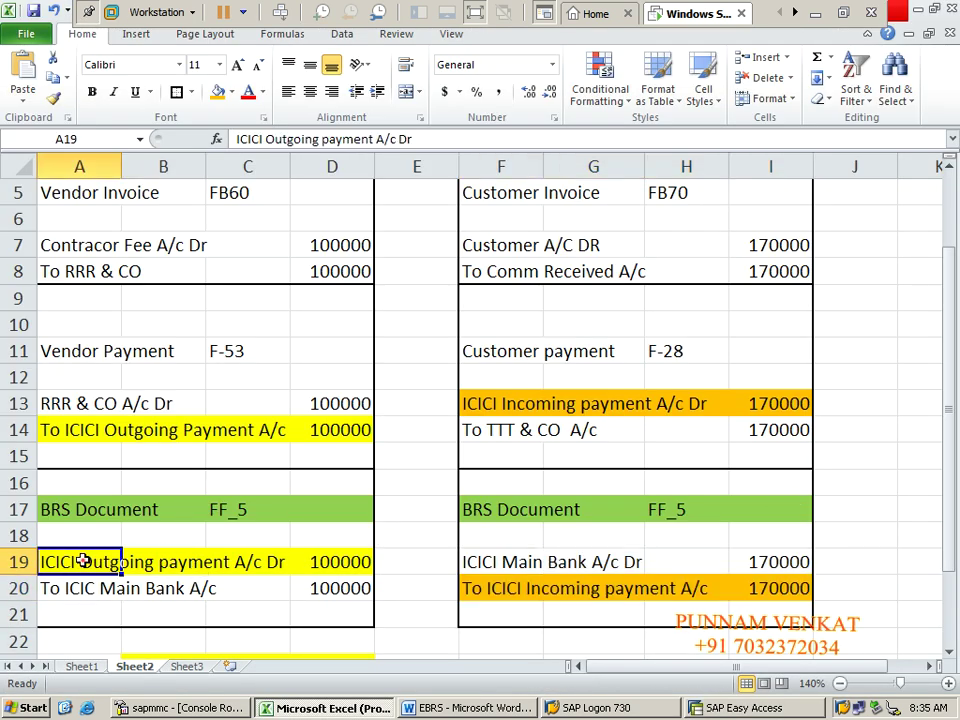
key(shift+Right)
key(shift+Right)
key(shift+Right)
key(shift+Right)
key(shift+Right)
key(shift+Right)
key(shift+Right)
key(shift+Right)
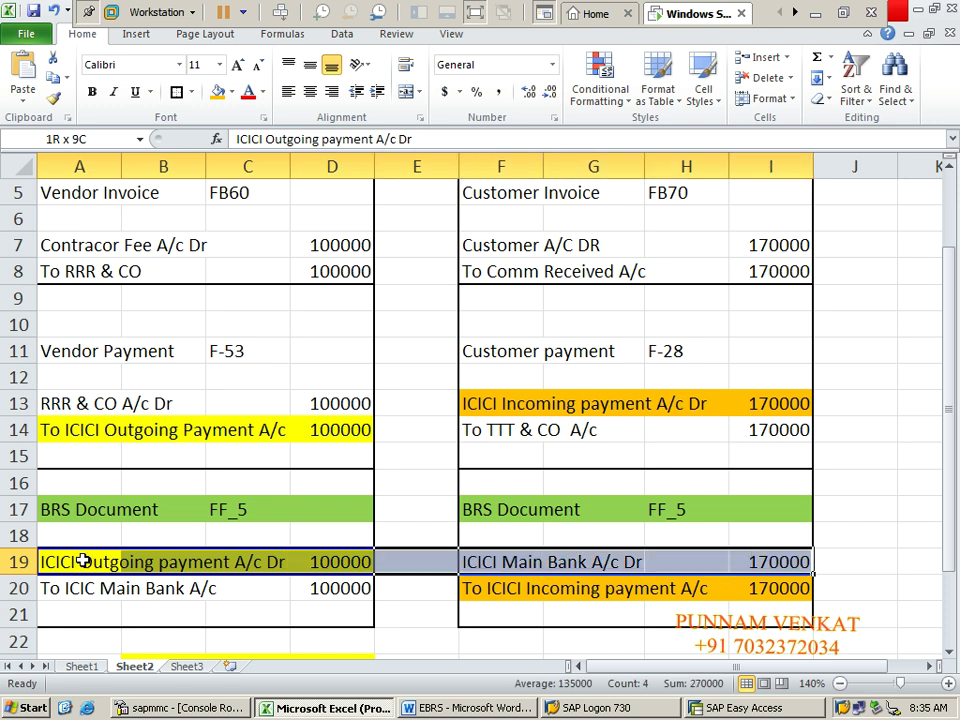
key(shift+Down)
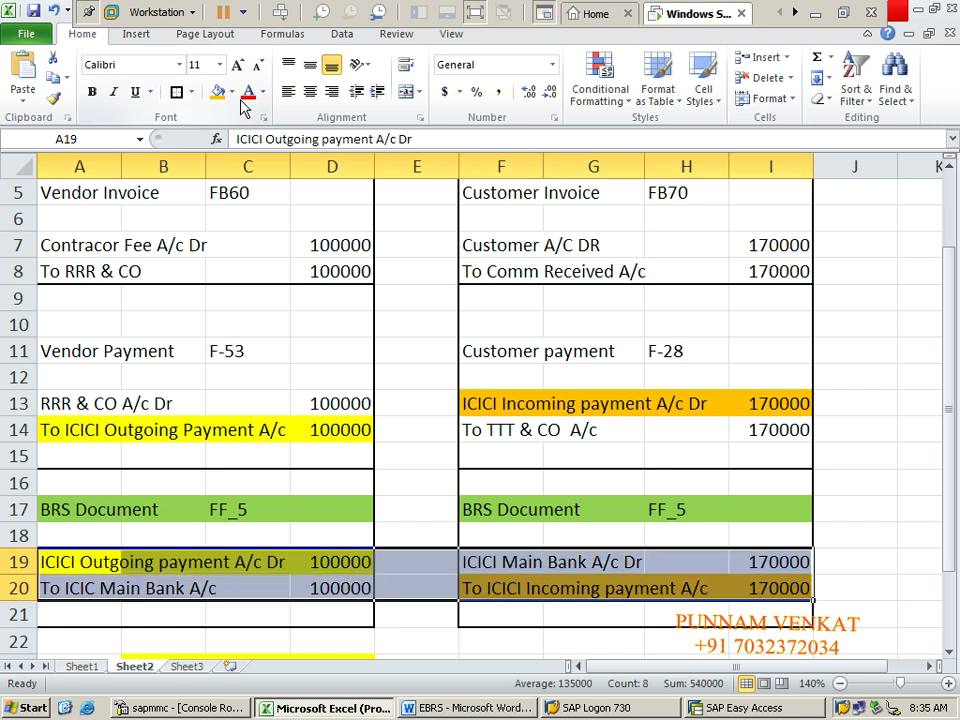
click(231, 92)
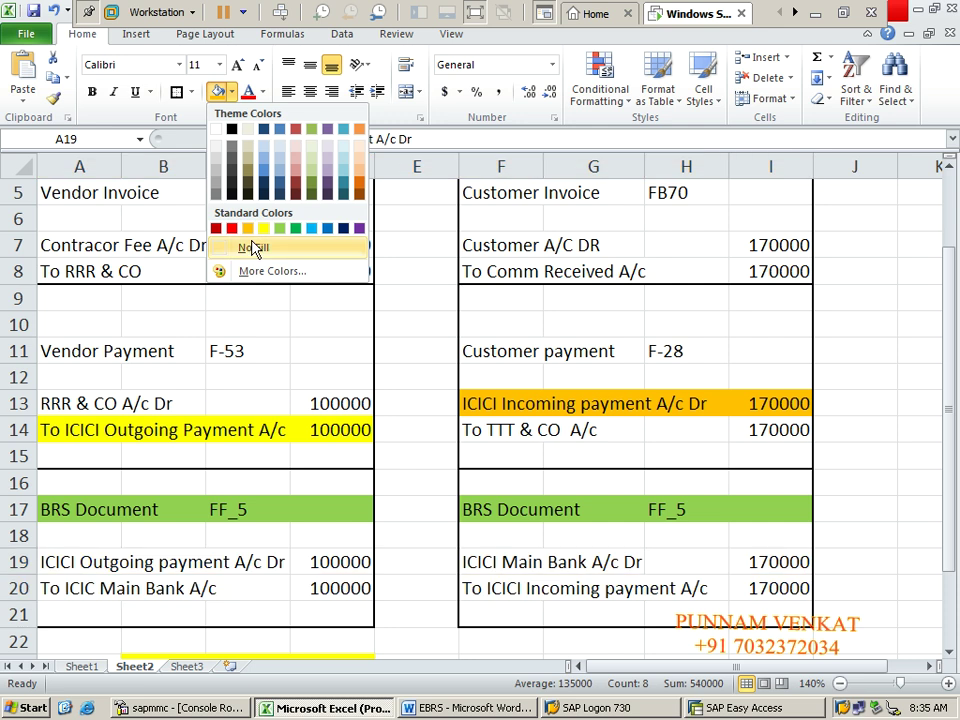
click(253, 247)
click(448, 551)
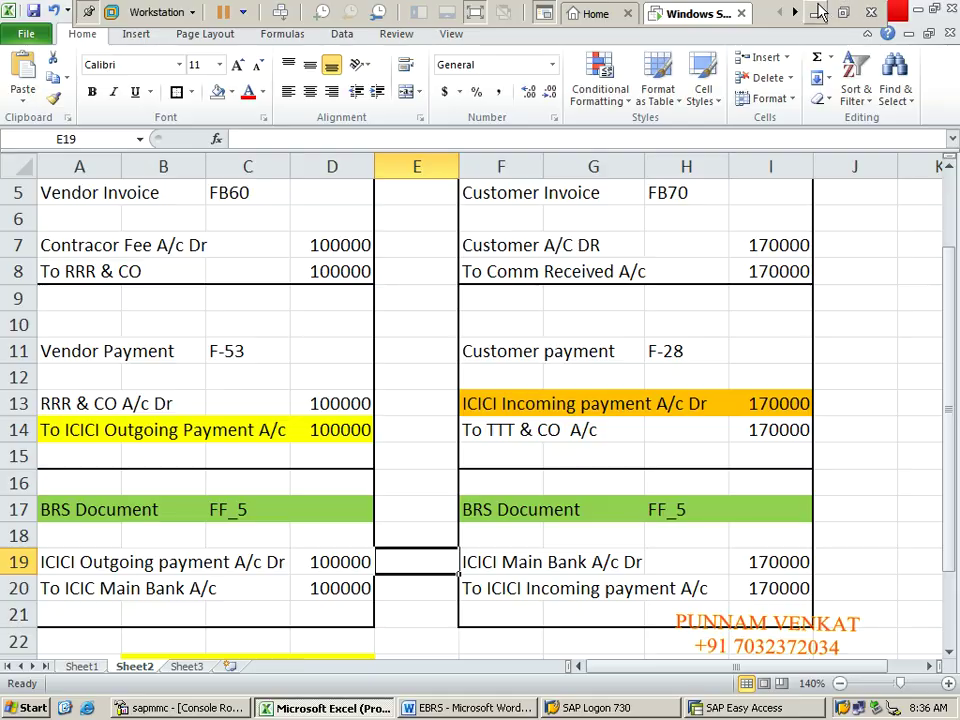
Step: Minimize the VMware workstation to reveal the Windows Server desktop
click(817, 12)
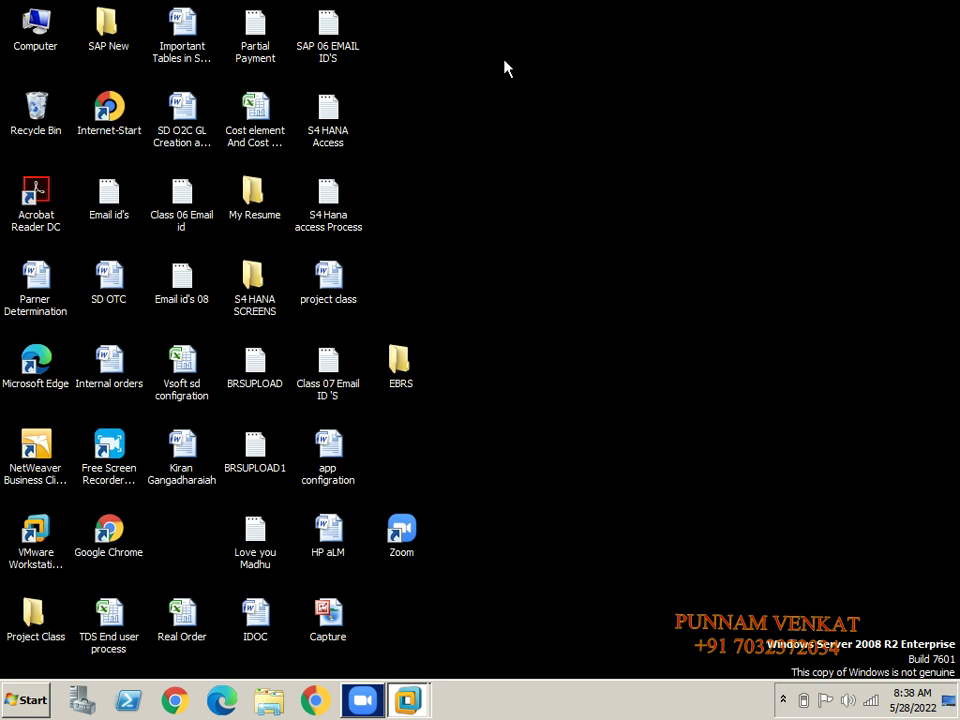
Step: Bring the Zoom meeting forward and open Free Screen Recorder's panel from the system tray
click(504, 68)
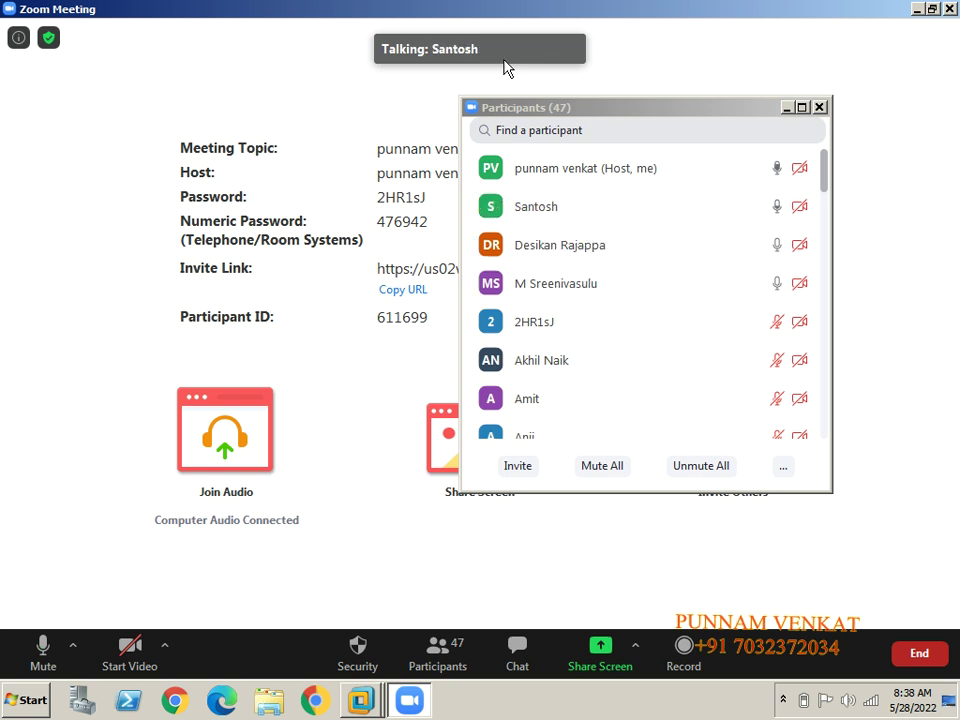
click(785, 699)
click(752, 622)
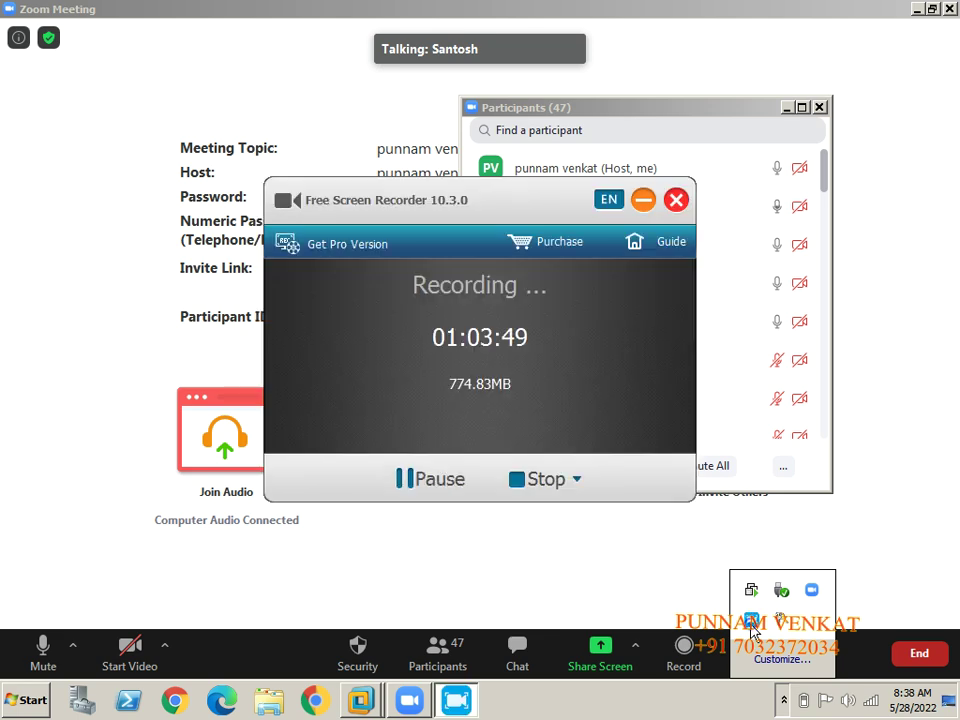